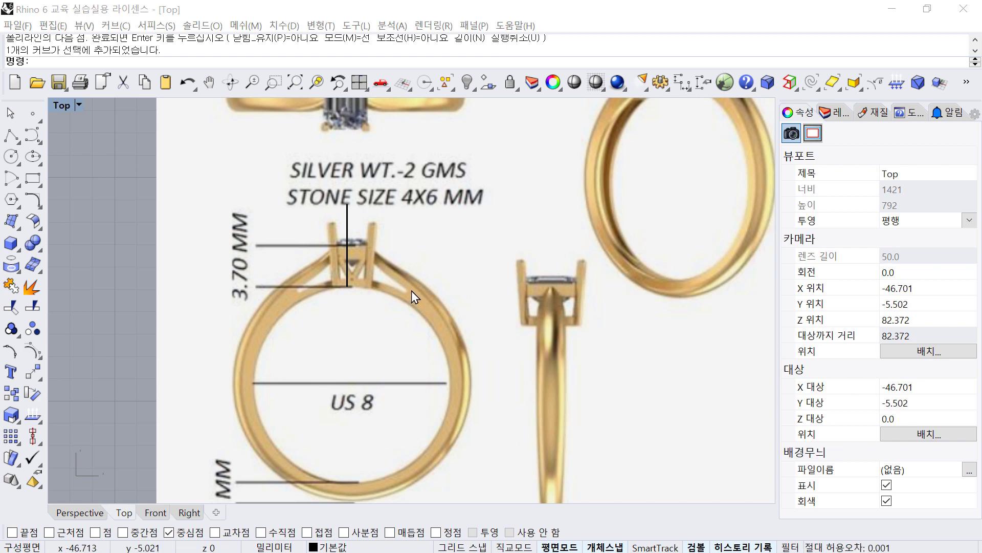
# Examine the ring reference image, comparing its top view, stone head and 3.70 MM height marks.
pyautogui.scroll(-4, 360, 253)
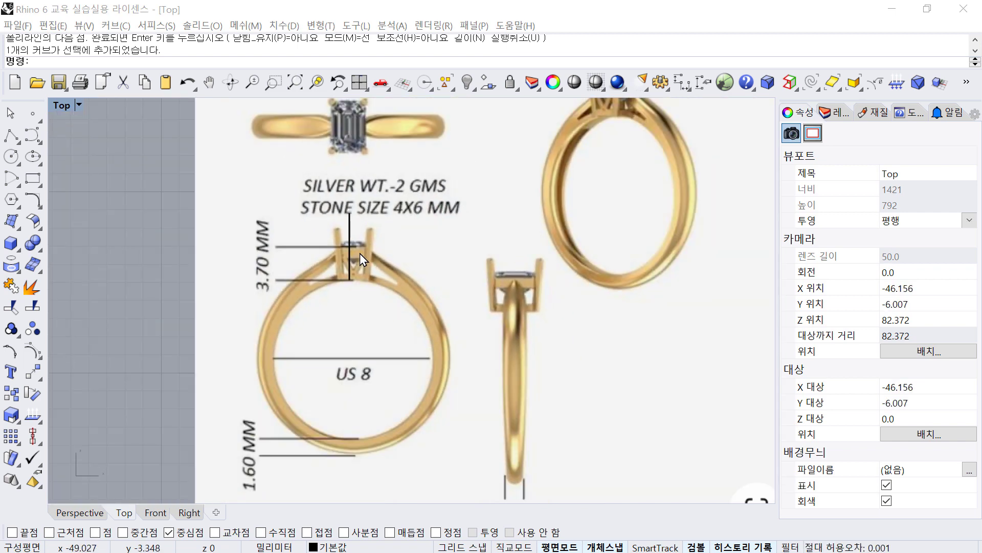
pyautogui.scroll(5, 352, 137)
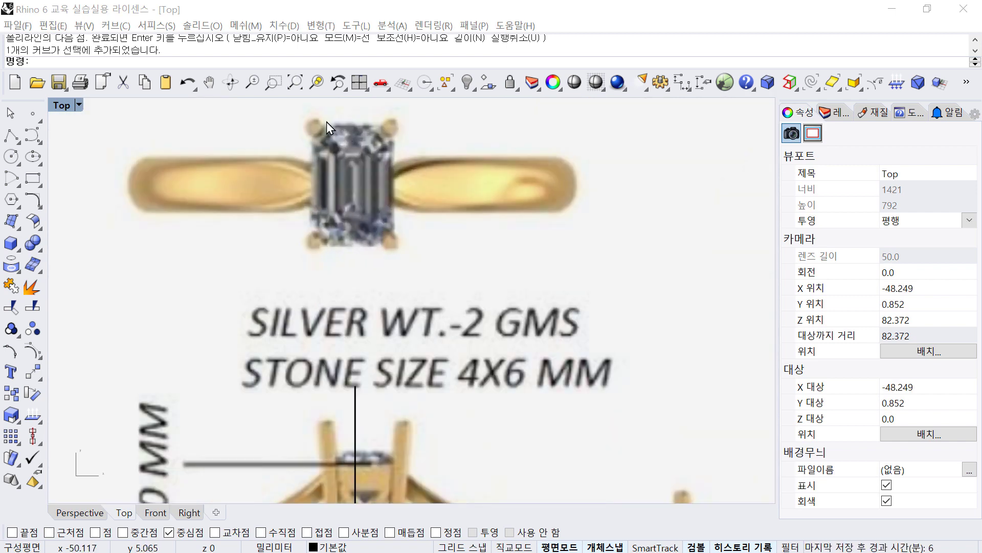
pyautogui.scroll(-7, 373, 355)
pyautogui.scroll(3, 383, 375)
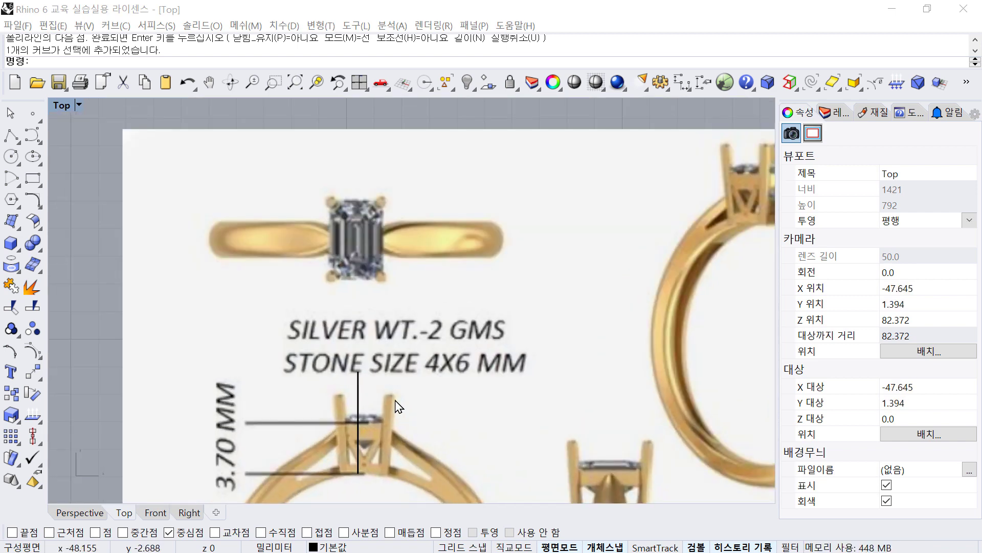
pyautogui.middleClick(396, 403)
pyautogui.click(407, 315)
pyautogui.moveTo(407, 314); pyautogui.dragTo(408, 213, button='right')
pyautogui.scroll(-2, 404, 220)
pyautogui.scroll(5, 313, 322)
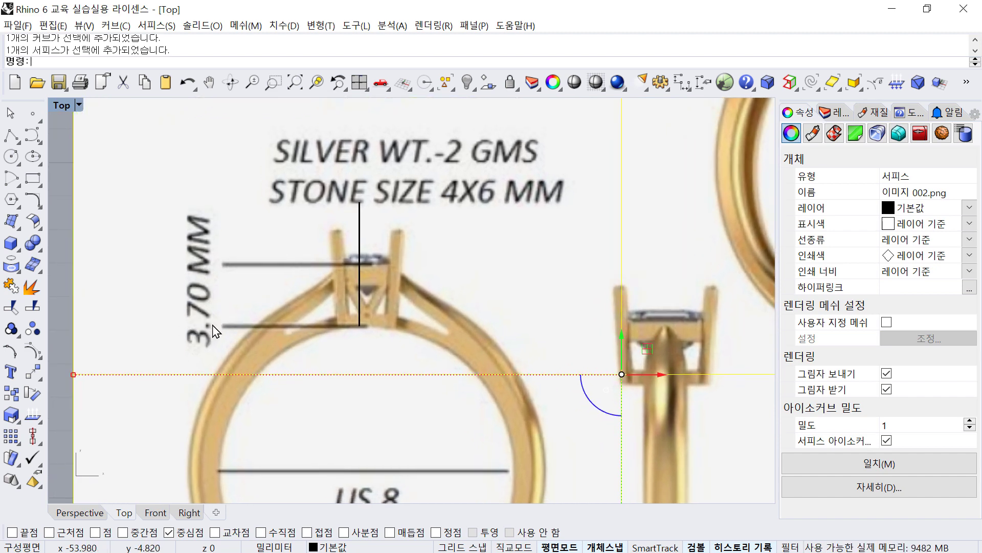
# Draw a 3.7 by 3.7 mm square beside the stone head, starting at the level of the lower 3.70 MM line.
pyautogui.scroll(-3, 381, 292)
pyautogui.click(34, 178)
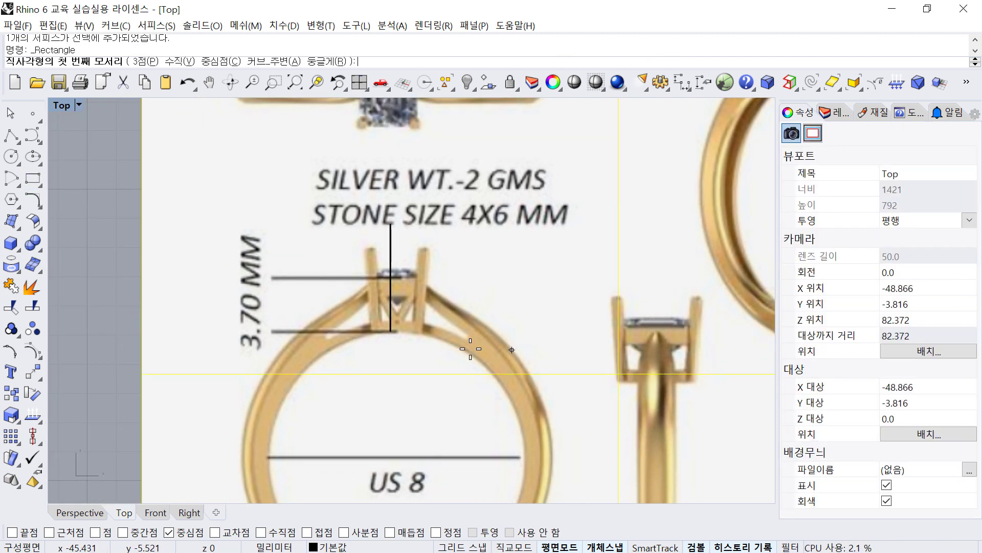
pyautogui.click(417, 333)
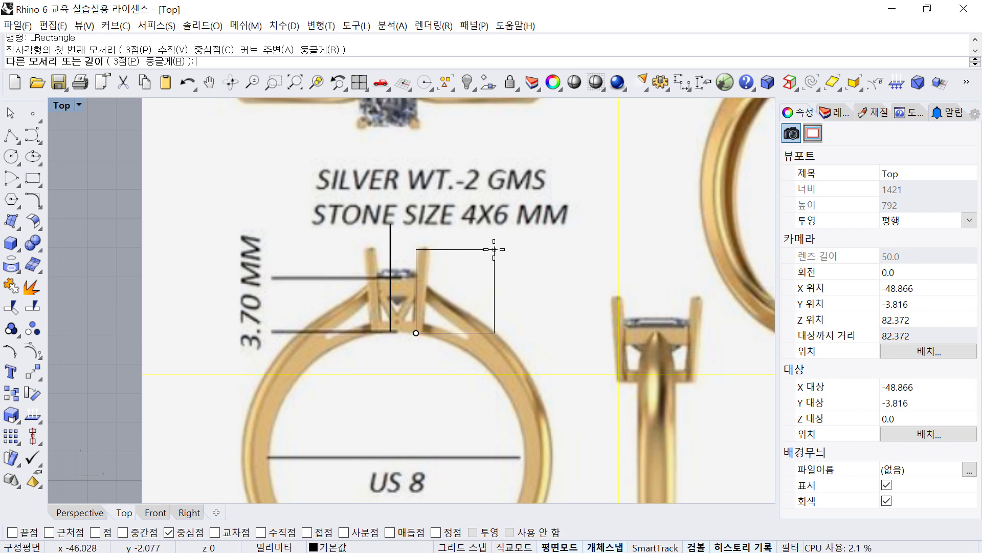
pyautogui.write('3.7')
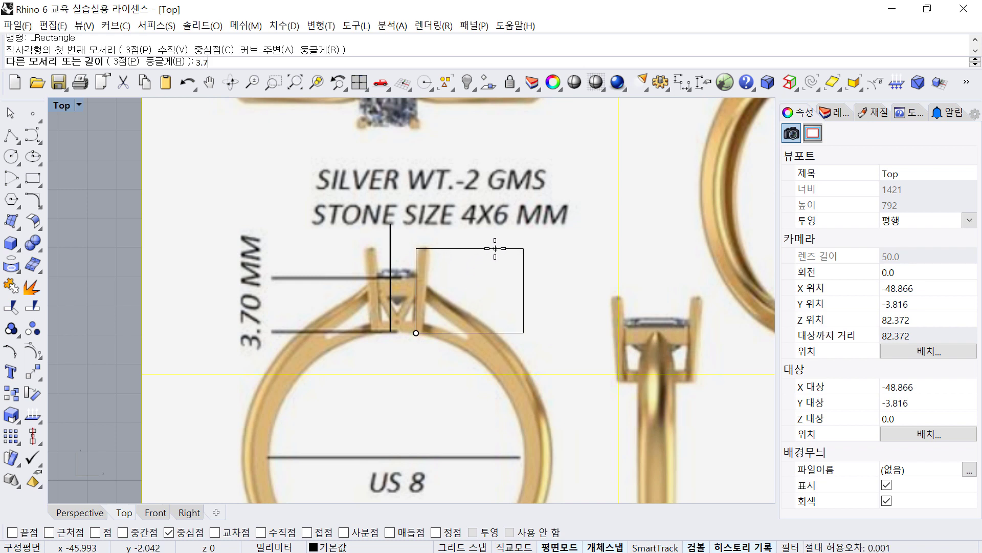
pyautogui.press('Return')
pyautogui.write('3.7')
pyautogui.press('Return')
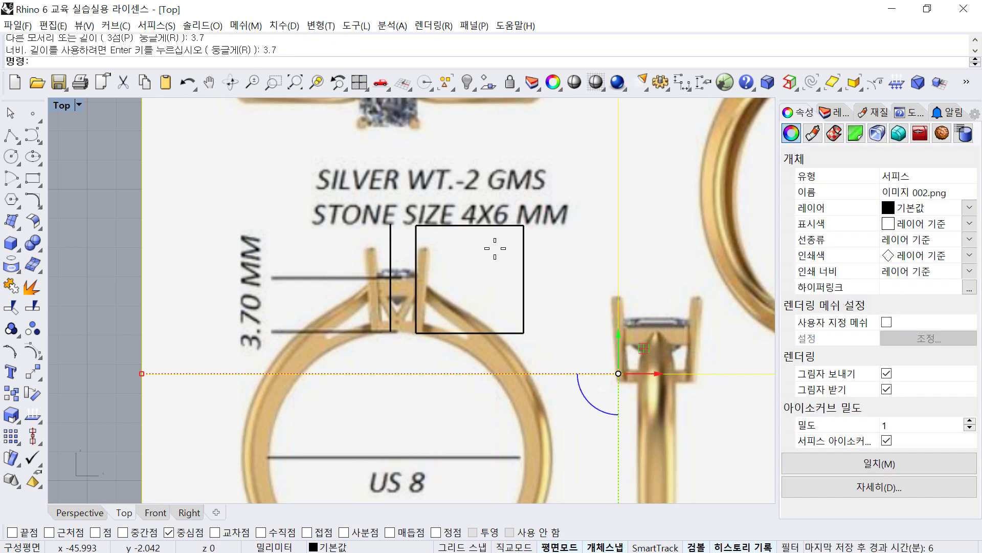
# Delete the vertical guide line running through the stone head.
pyautogui.click(473, 226)
pyautogui.click(506, 259)
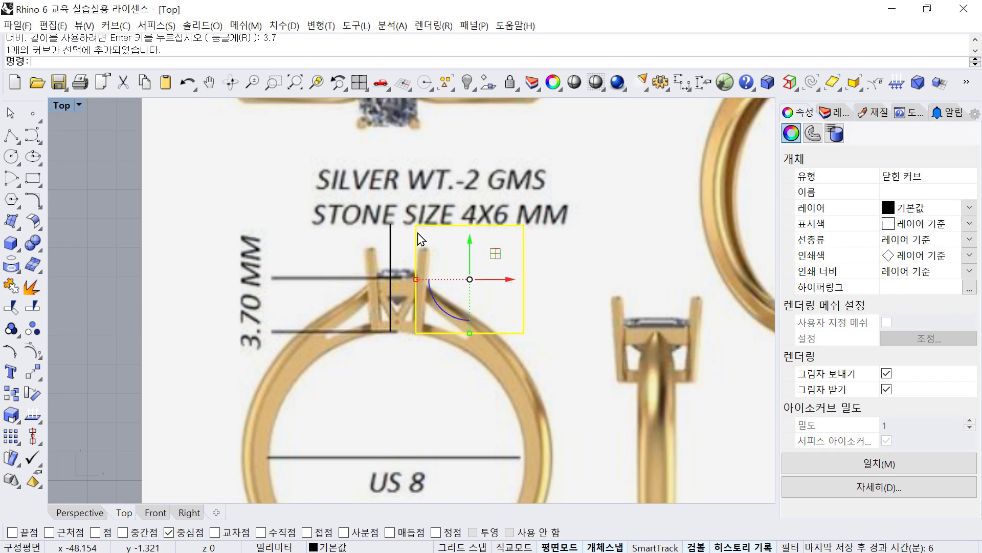
pyautogui.click(417, 254)
pyautogui.click(451, 283)
pyautogui.press('Delete')
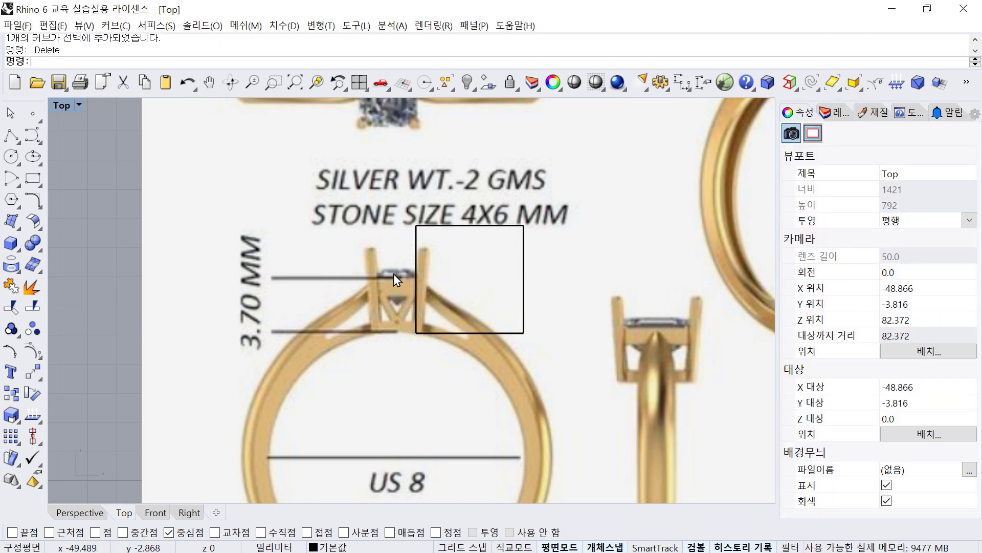
# Scale the reference image from the square's lower-left corner, using the End snap, so its 3.70 MM height matches the square's side.
pyautogui.click(11, 416)
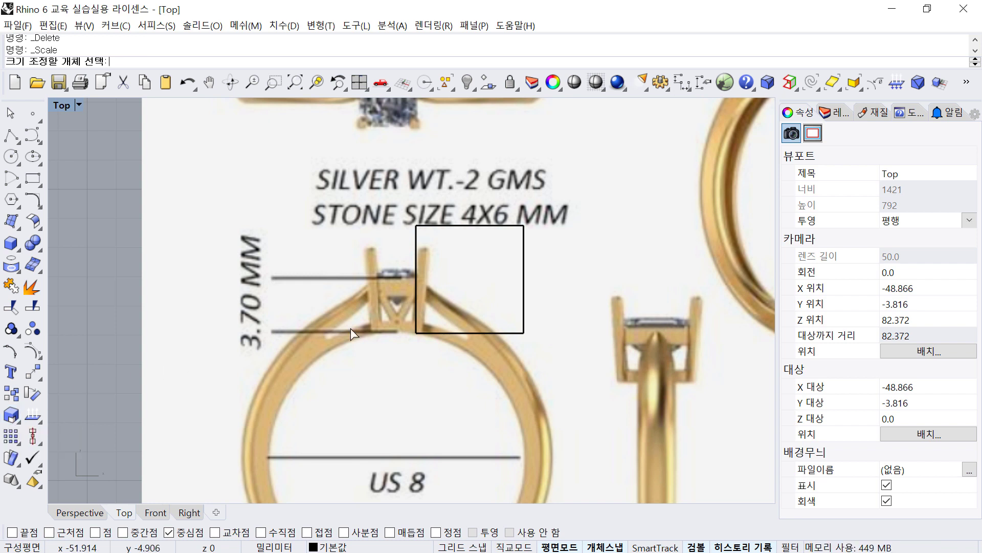
pyautogui.click(392, 333)
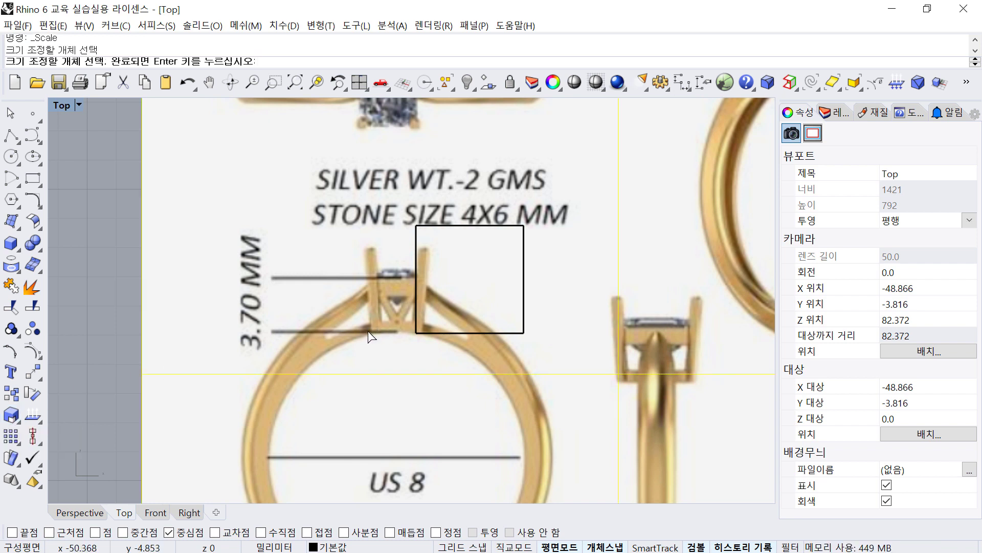
pyautogui.press('Return')
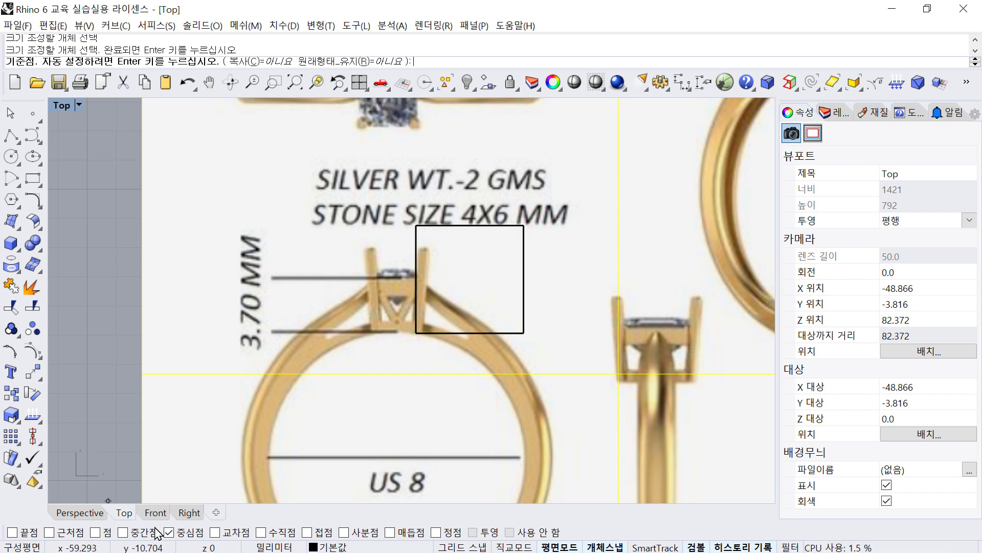
pyautogui.rightClick(12, 532)
pyautogui.click(416, 333)
pyautogui.scroll(2, 417, 280)
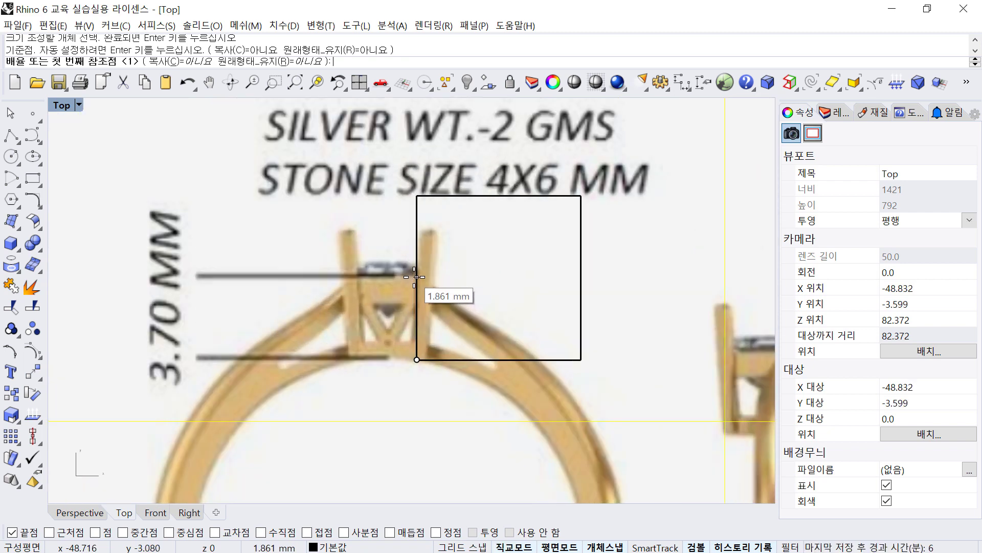
pyautogui.click(417, 277)
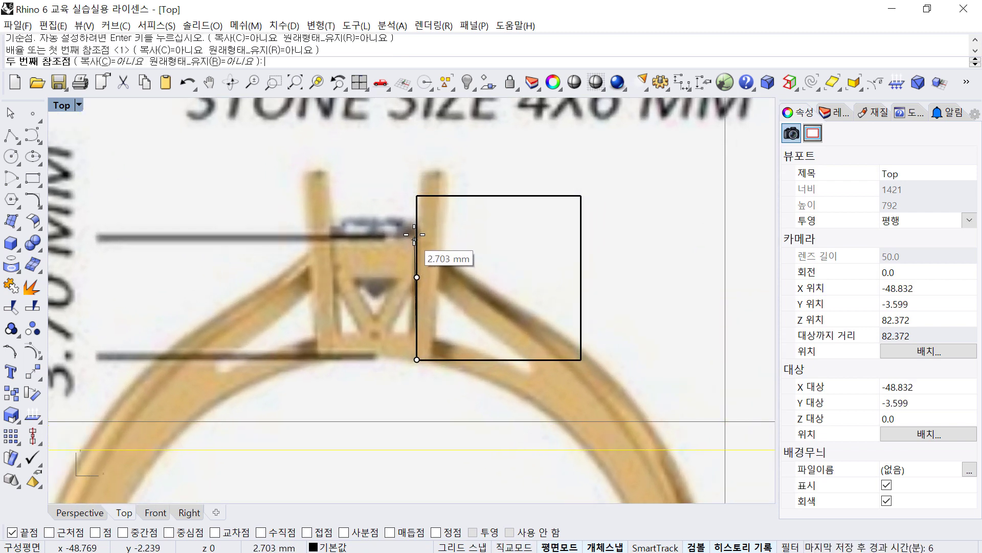
pyautogui.click(417, 196)
# Add a horizontal dimension across the ring's inner diameter, following the US 8 line in the reference image.
pyautogui.scroll(-3, 425, 276)
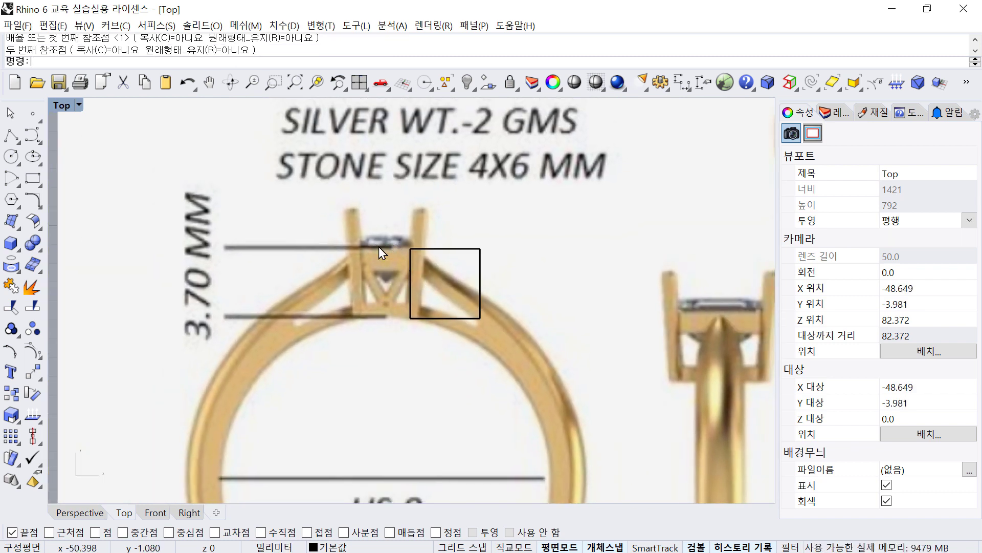
pyautogui.scroll(-1, 388, 281)
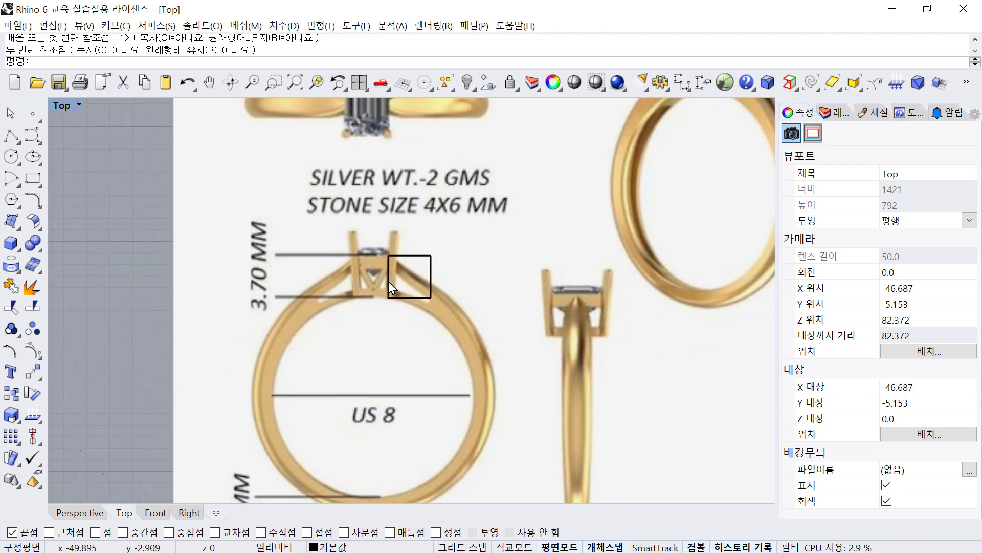
pyautogui.scroll(-1, 388, 281)
pyautogui.click(682, 82)
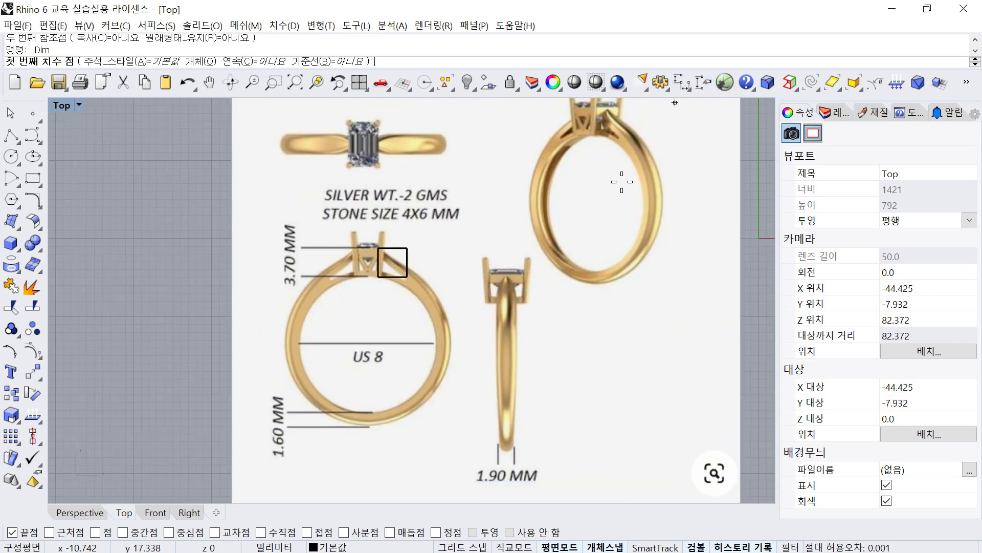
pyautogui.click(300, 344)
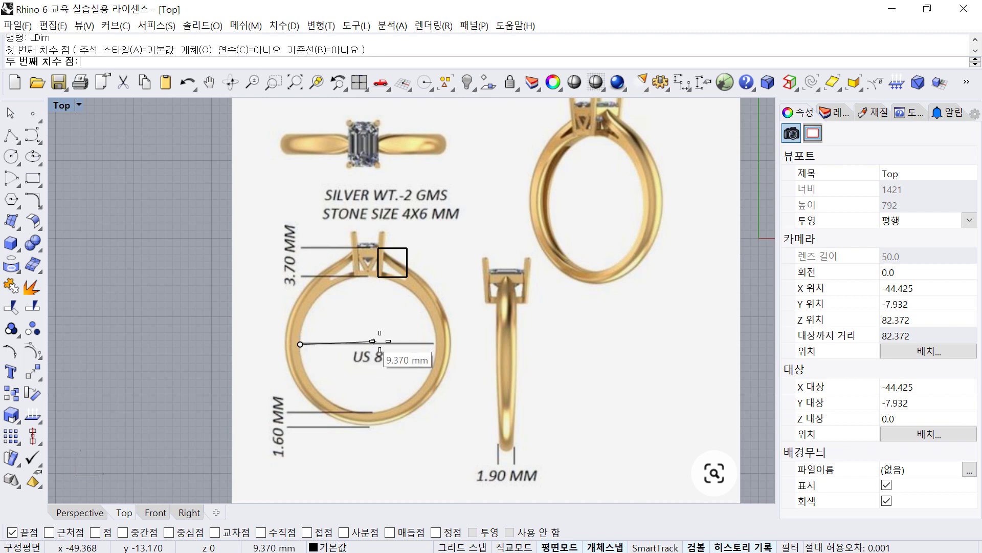
pyautogui.scroll(3, 420, 342)
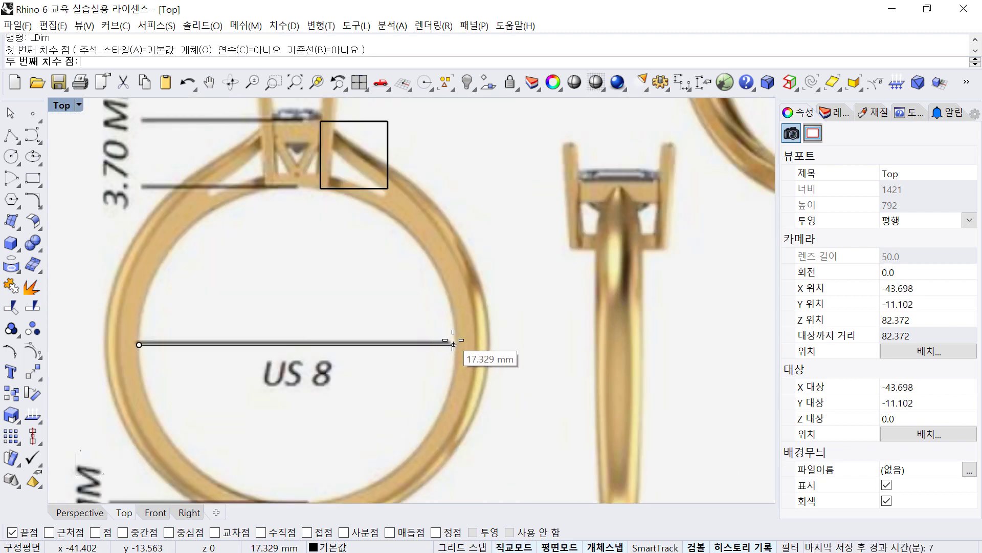
pyautogui.click(454, 344)
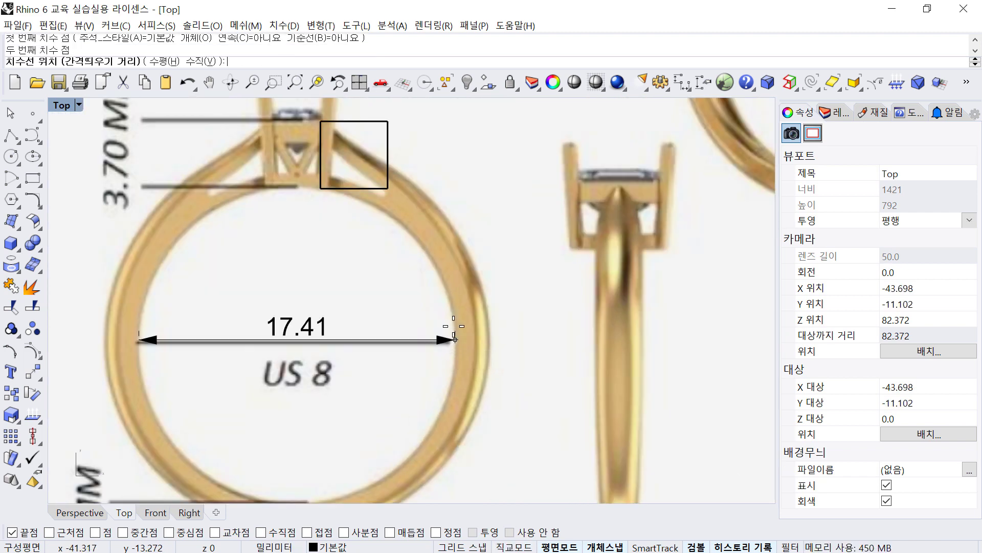
pyautogui.click(450, 276)
# Move the reference image together with the square and the diameter dimension farther away from the origin along negative X.
pyautogui.scroll(-5, 286, 329)
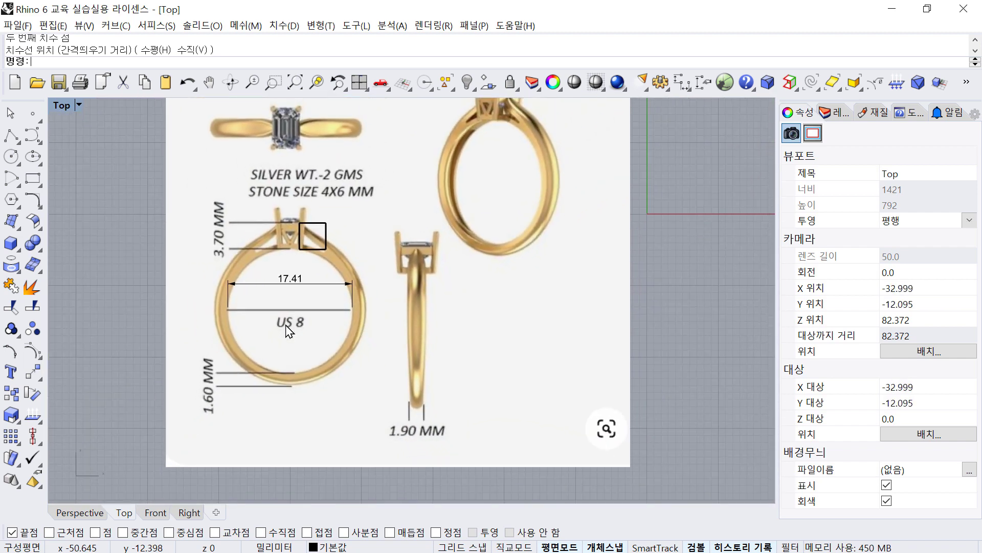
pyautogui.keyDown('ctrl'); pyautogui.moveTo(285, 325); pyautogui.dragTo(283, 329, button='right'); pyautogui.keyUp('ctrl')
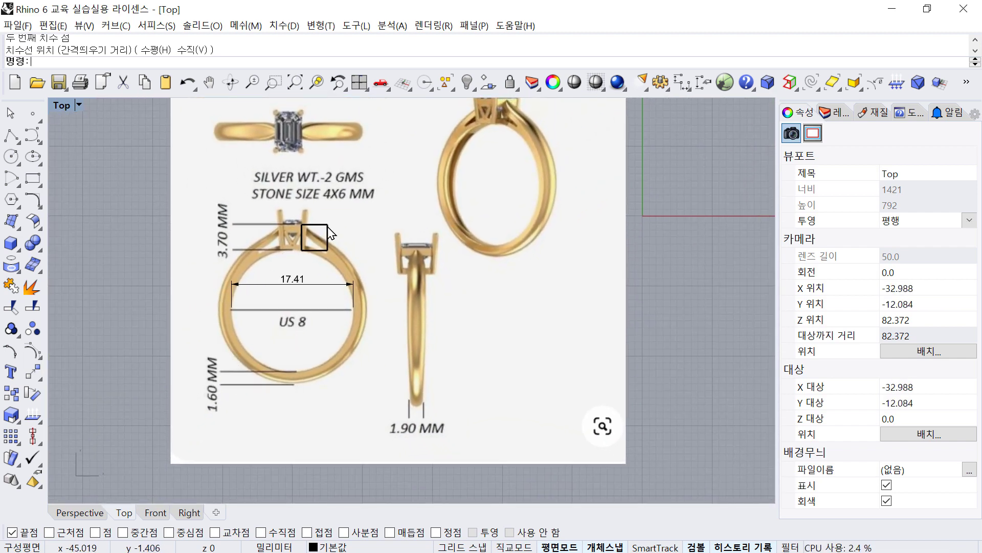
pyautogui.scroll(-3, 346, 293)
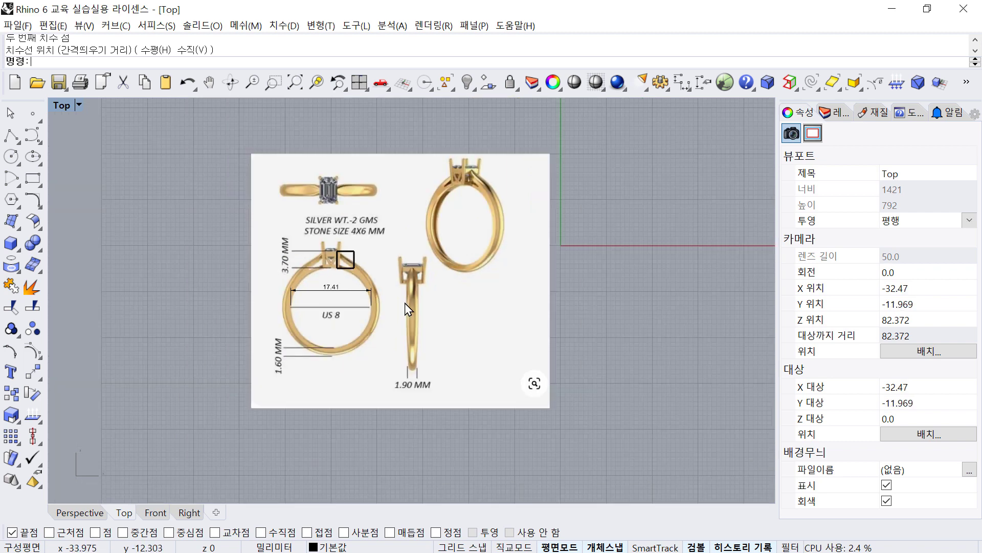
pyautogui.moveTo(577, 426); pyautogui.dragTo(260, 175)
pyautogui.moveTo(394, 210); pyautogui.dragTo(164, 210)
pyautogui.click(298, 216)
pyautogui.moveTo(298, 216); pyautogui.dragTo(357, 215, button='right')
pyautogui.scroll(-2, 358, 215)
pyautogui.scroll(5, 194, 267)
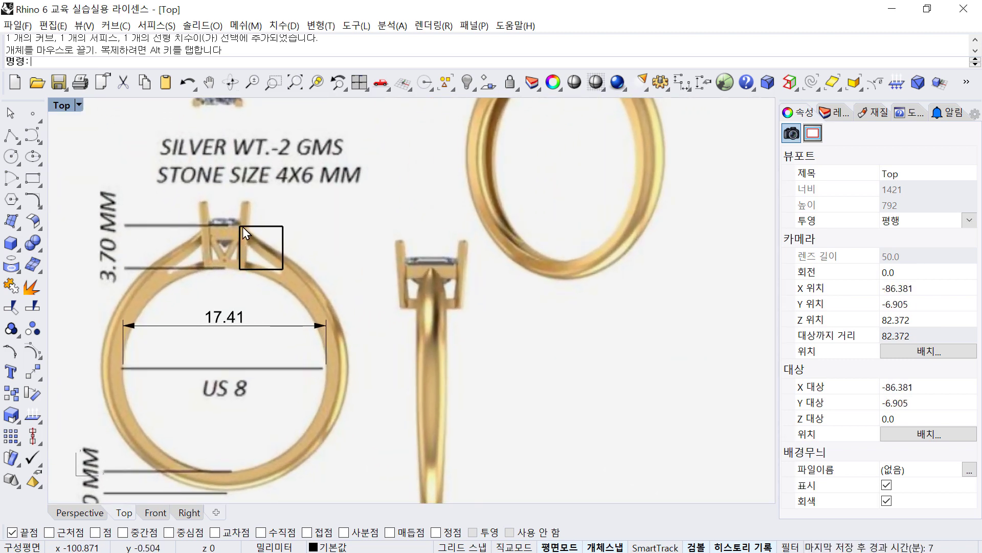
pyautogui.scroll(-3, 242, 226)
pyautogui.scroll(-5, 294, 207)
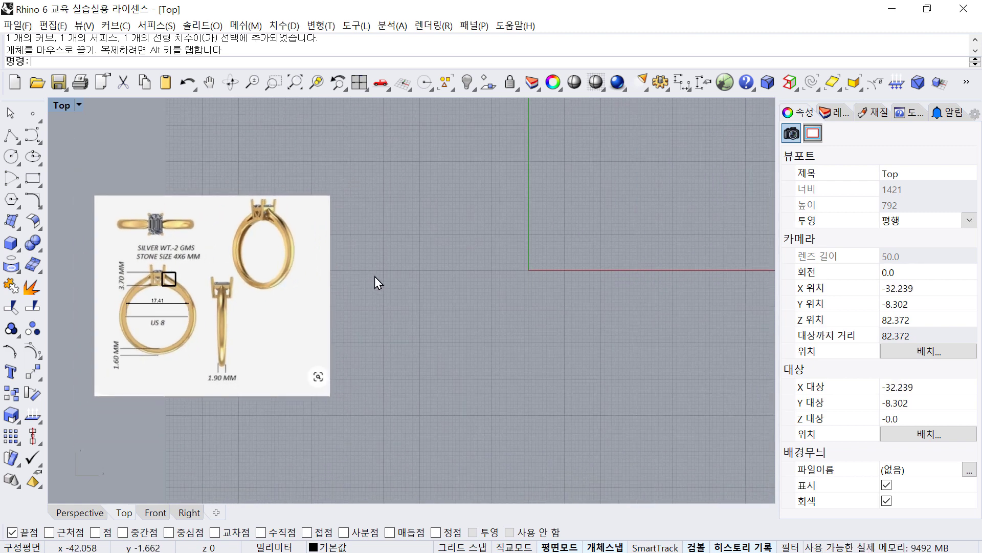
# Switch to the four-view layout and draw a 17.5 mm diameter circle centred on the origin in the Front view.
pyautogui.click(359, 82)
pyautogui.moveTo(292, 383); pyautogui.dragTo(232, 361, button='right')
pyautogui.scroll(2, 231, 361)
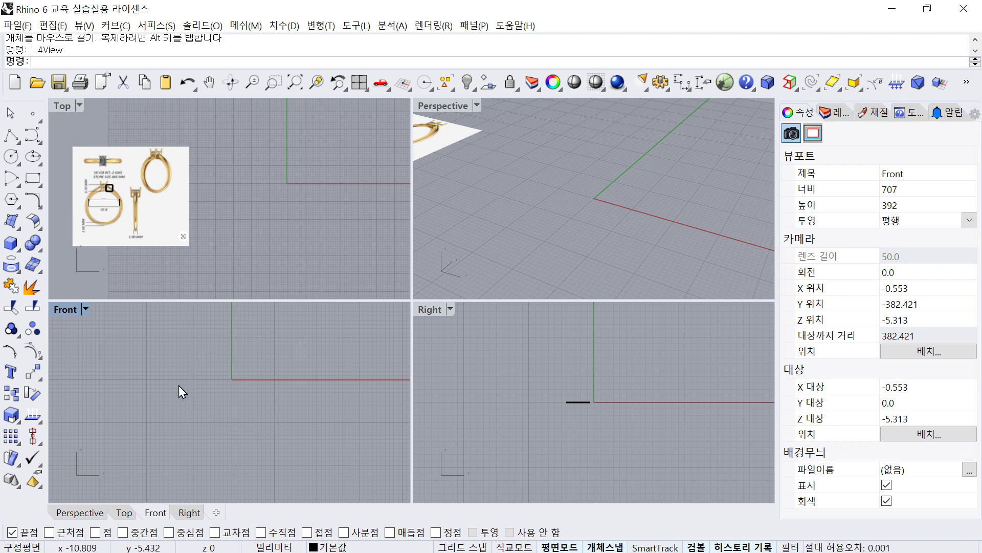
pyautogui.click(11, 156)
pyautogui.write('0')
pyautogui.press('Return')
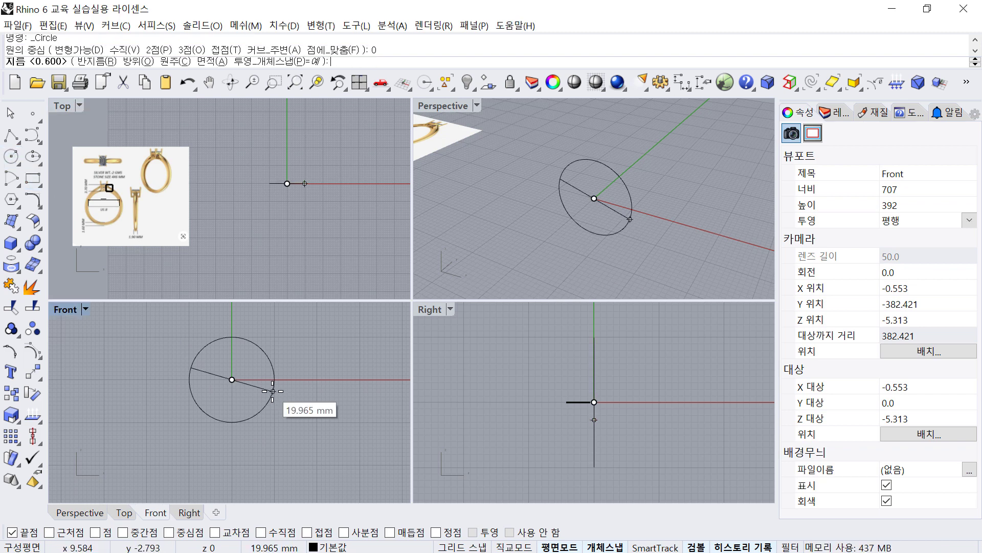
pyautogui.write('17.')
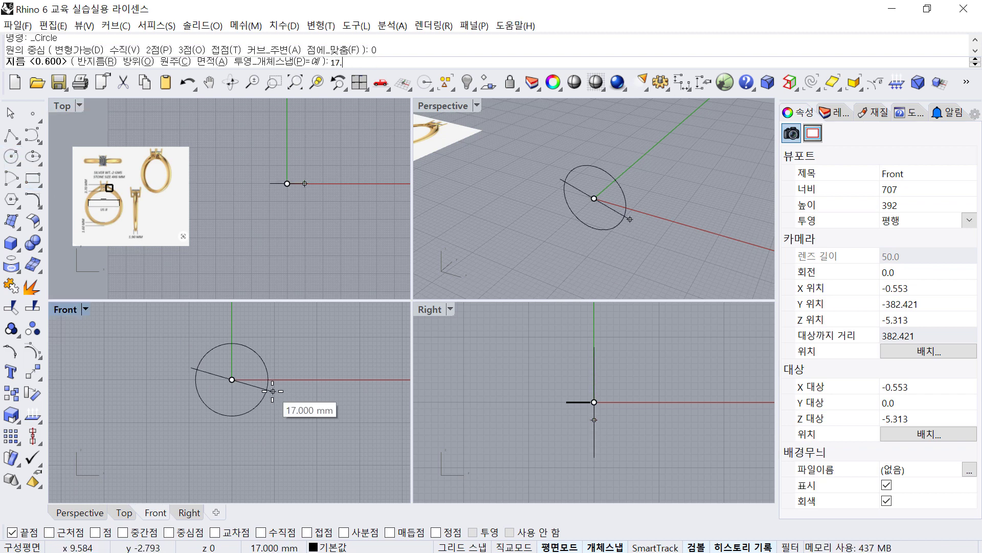
pyautogui.write('5')
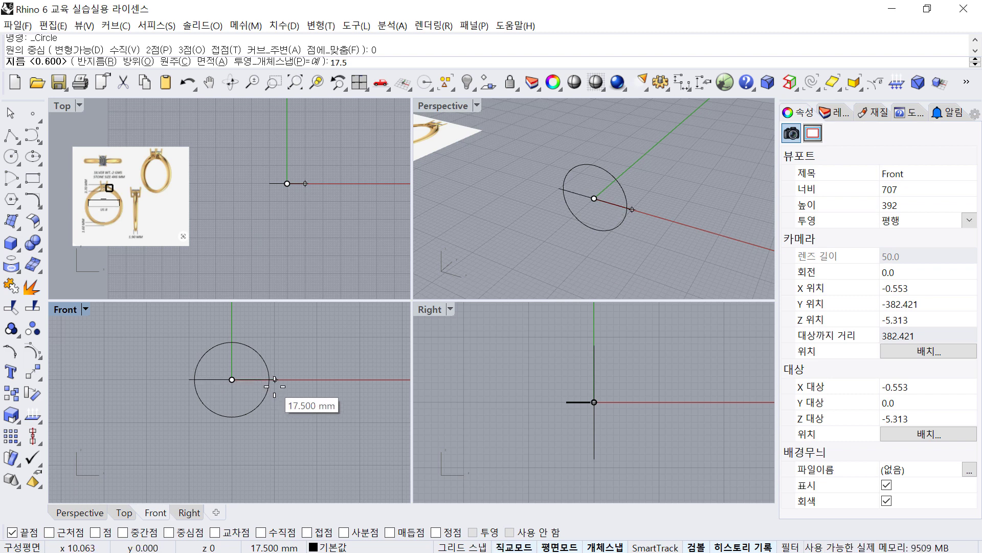
pyautogui.press('Return')
# Offset the 17.5 mm circle outward by 1.7 mm in the Front view to form the band's outer edge.
pyautogui.moveTo(250, 370); pyautogui.dragTo(250, 370)
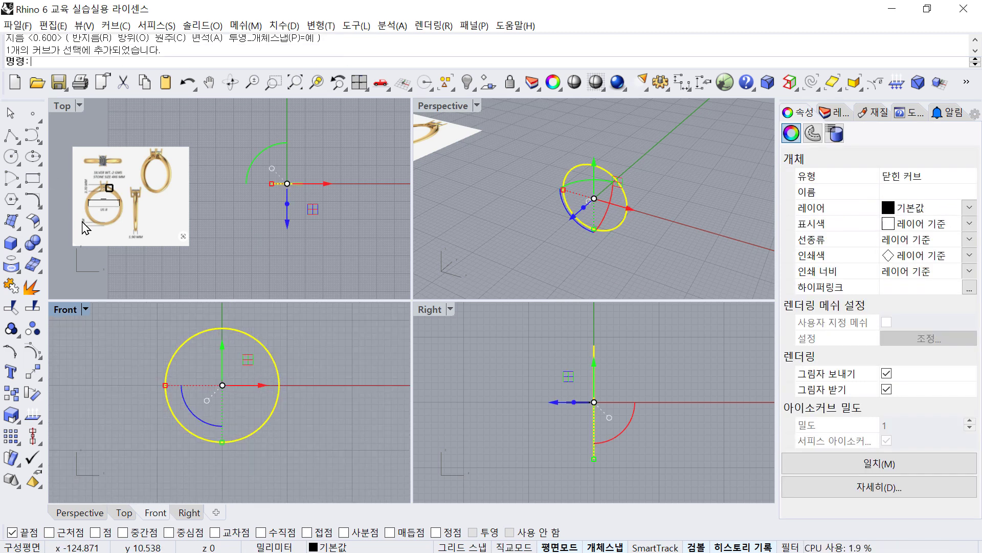
pyautogui.scroll(5, 84, 258)
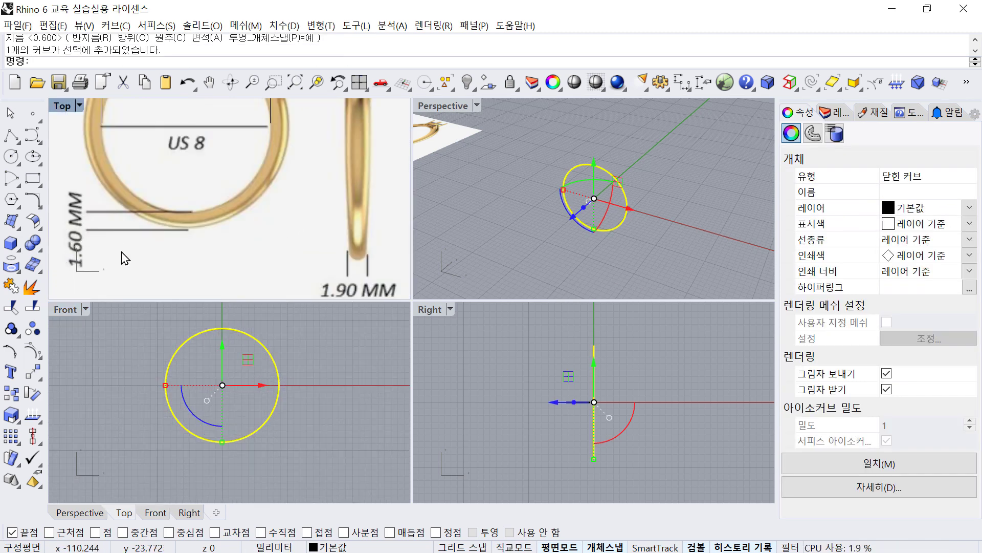
pyautogui.scroll(-4, 302, 422)
pyautogui.moveTo(300, 422); pyautogui.dragTo(267, 390, button='right')
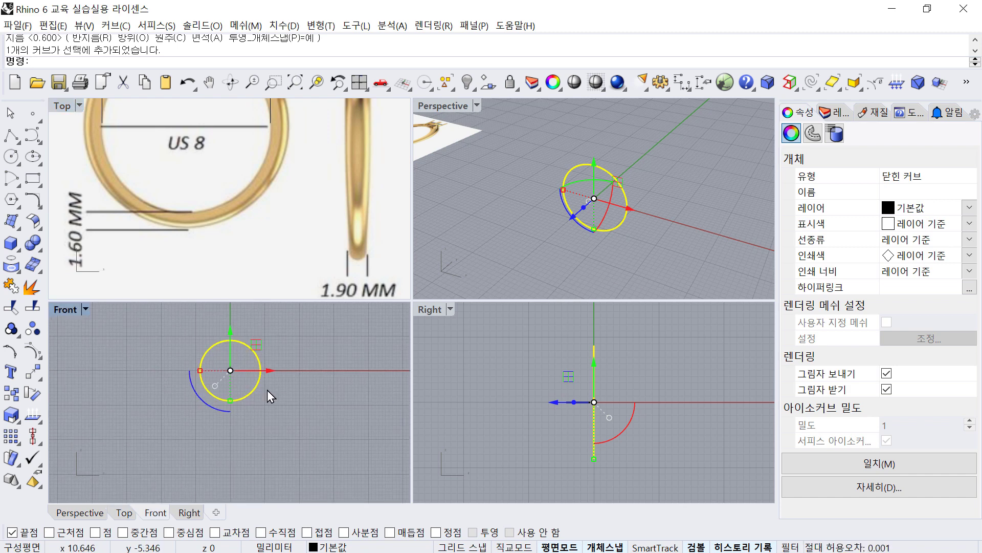
pyautogui.write('O')
pyautogui.press('Return')
pyautogui.scroll(3, 283, 350)
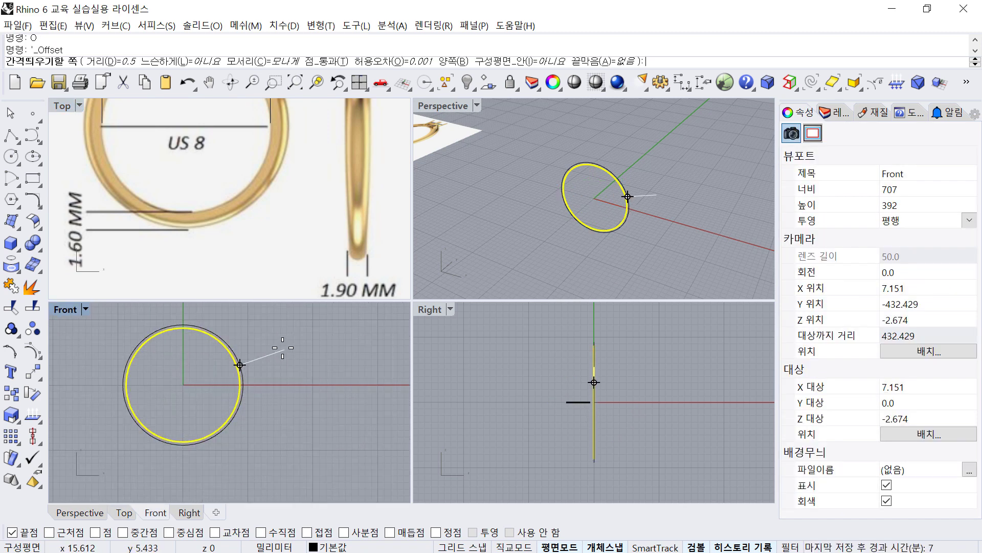
pyautogui.write('1.7')
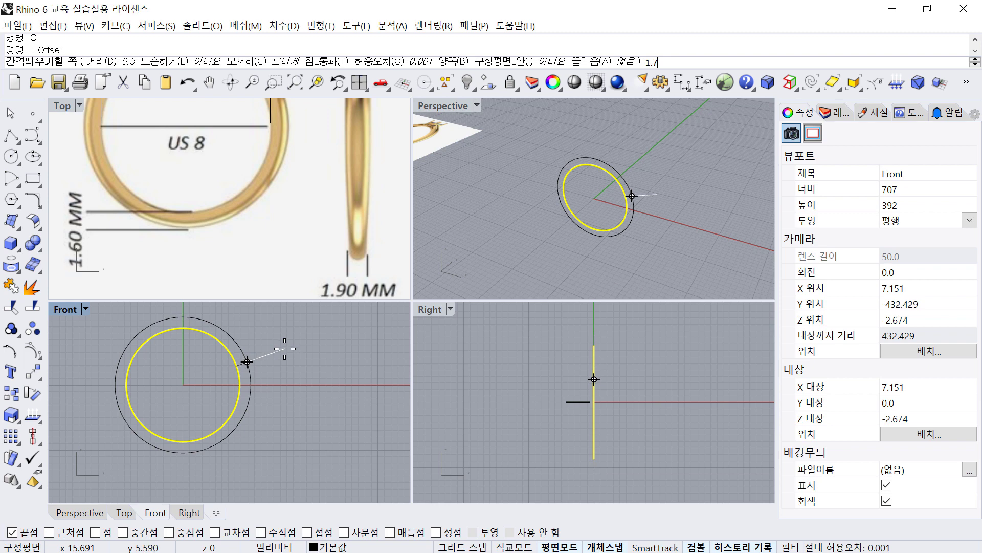
pyautogui.click(286, 356)
pyautogui.click(308, 364)
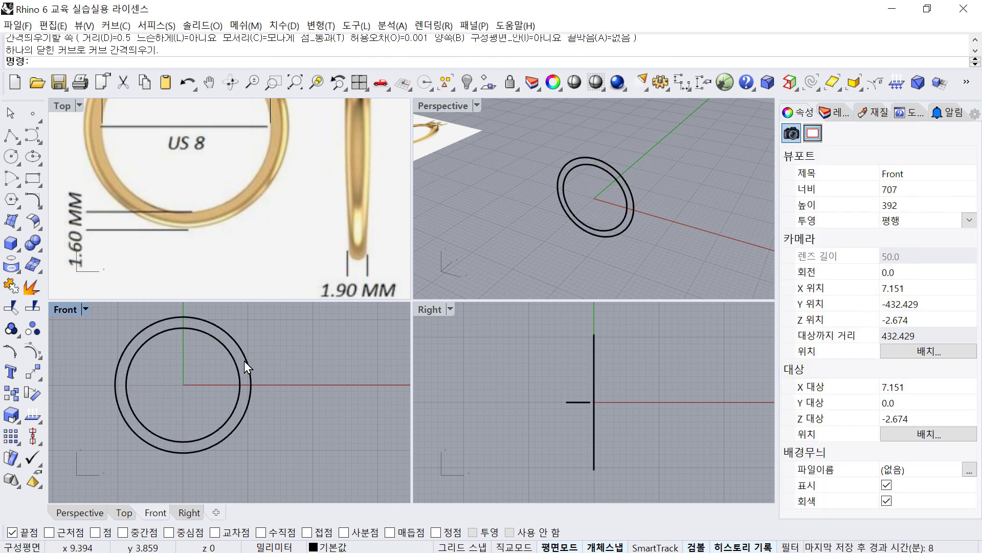
# Draw a horizontal polyline along positive X from the inner circle's top point in the Front view, using the Quadrant snap.
pyautogui.scroll(-4, 244, 361)
pyautogui.moveTo(244, 361); pyautogui.dragTo(246, 401, button='right')
pyautogui.scroll(-10, 262, 194)
pyautogui.moveTo(261, 200); pyautogui.dragTo(258, 237, button='right')
pyautogui.scroll(10, 258, 236)
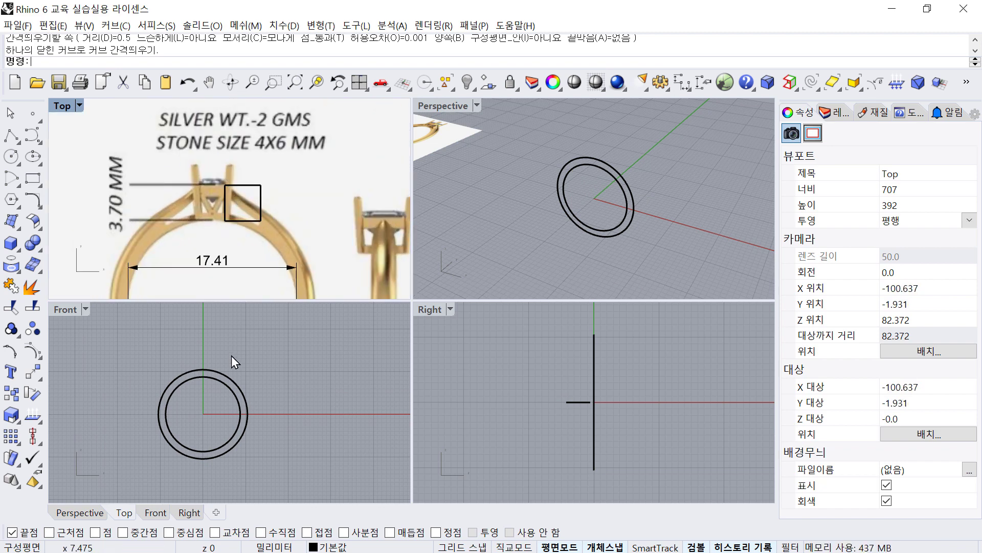
pyautogui.scroll(8, 207, 369)
pyautogui.click(10, 139)
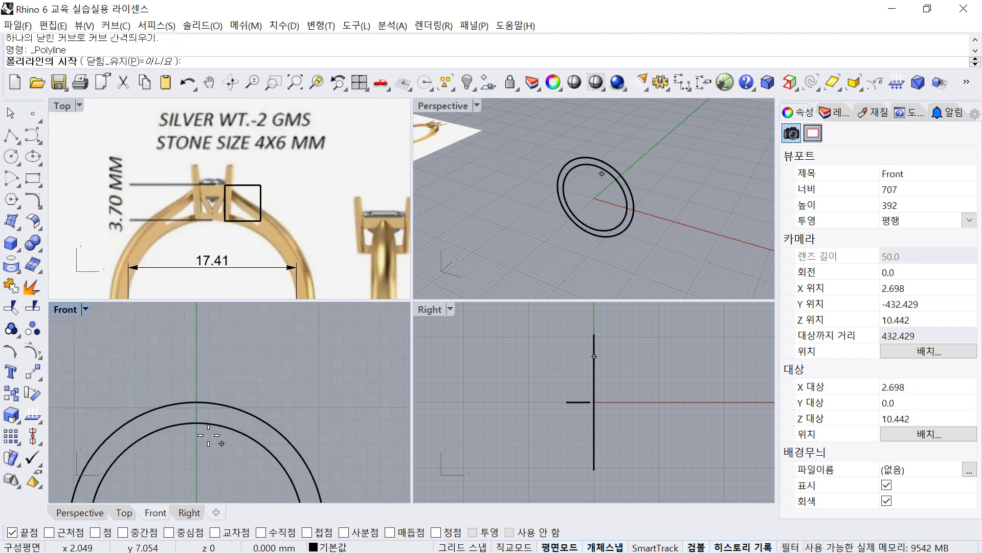
pyautogui.click(344, 532)
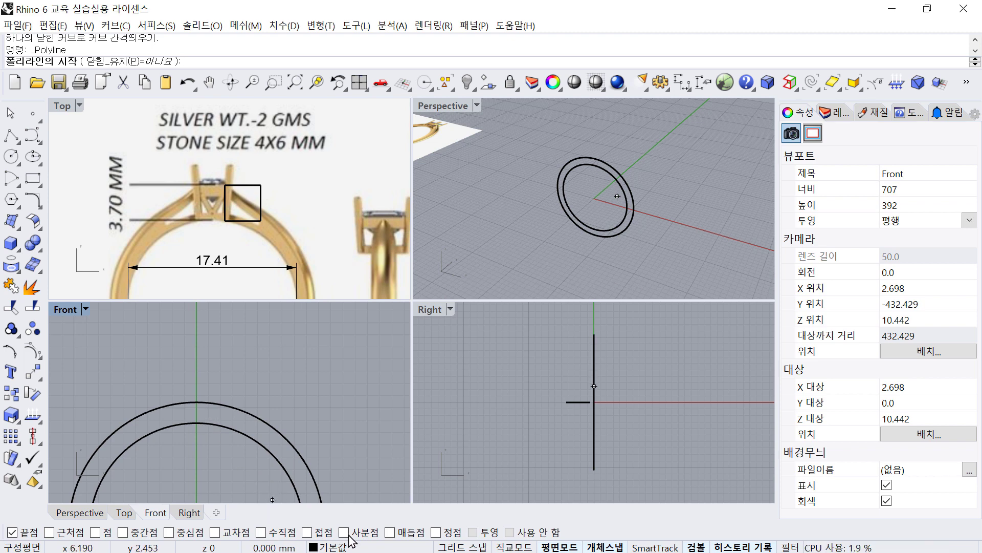
pyautogui.click(196, 423)
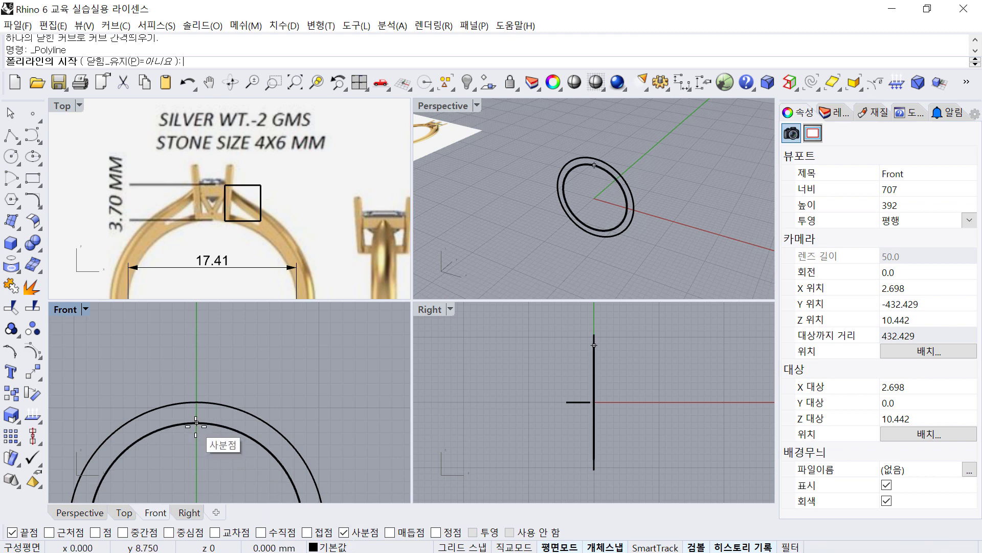
pyautogui.click(370, 423)
pyautogui.press('Return')
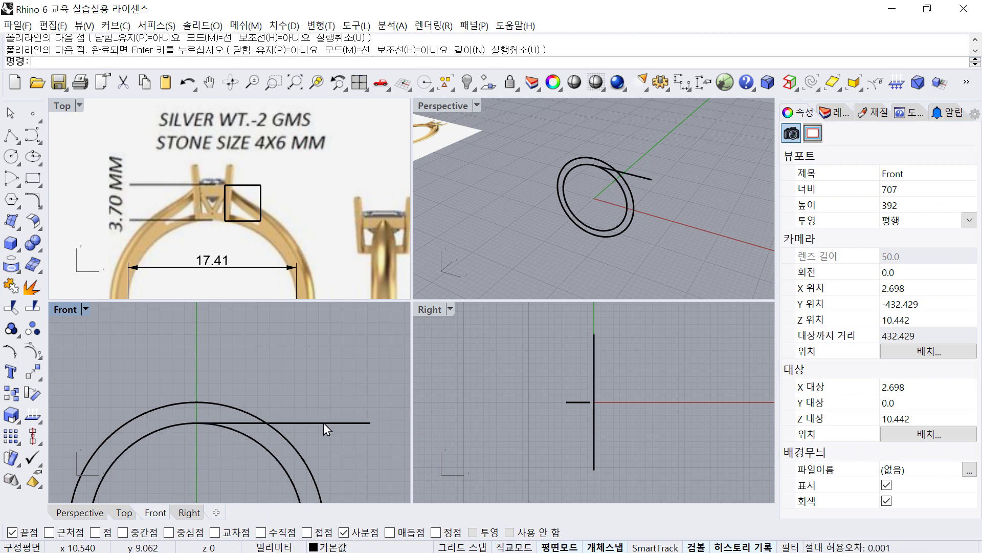
# Offset the horizontal line upward by 3.7 mm and shift both lines along negative X so they straddle the vertical axis.
pyautogui.click(323, 423)
pyautogui.write('O')
pyautogui.press('Return')
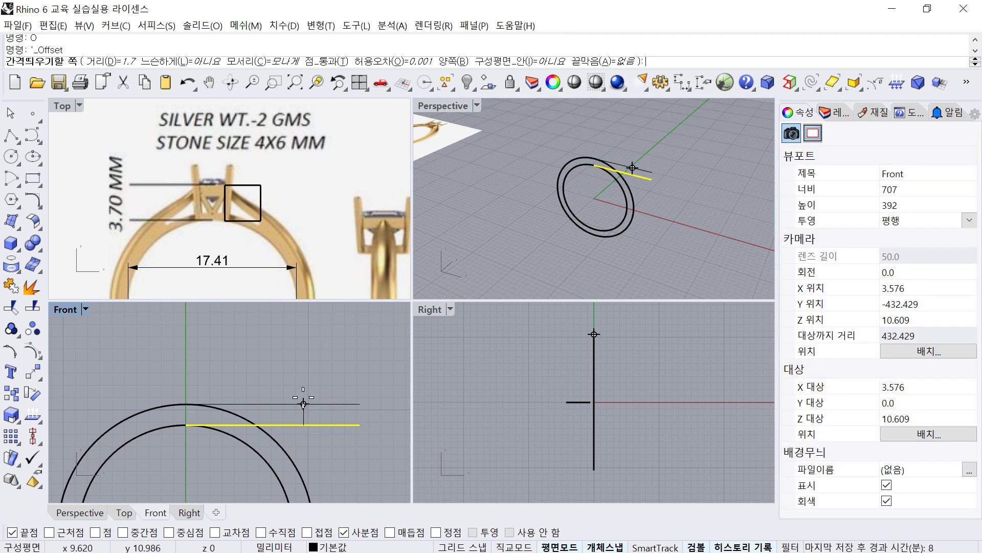
pyautogui.write('3.7')
pyautogui.press('Return')
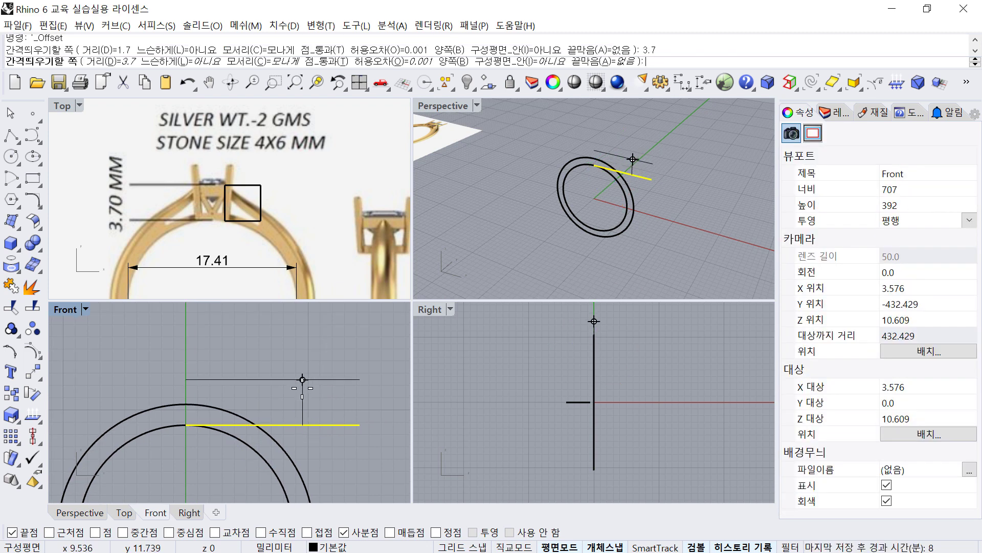
pyautogui.click(303, 380)
pyautogui.moveTo(369, 436); pyautogui.dragTo(228, 408)
pyautogui.press('Escape')
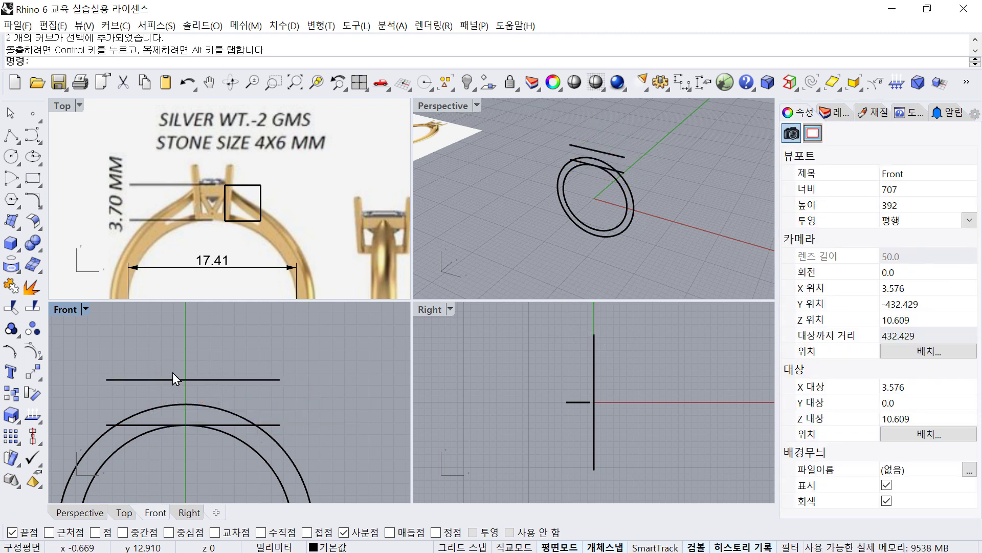
# Draw a 4 mm by 6 mm rectangle centred on the origin in the Top view, with its longer side along Y.
pyautogui.scroll(-5, 279, 221)
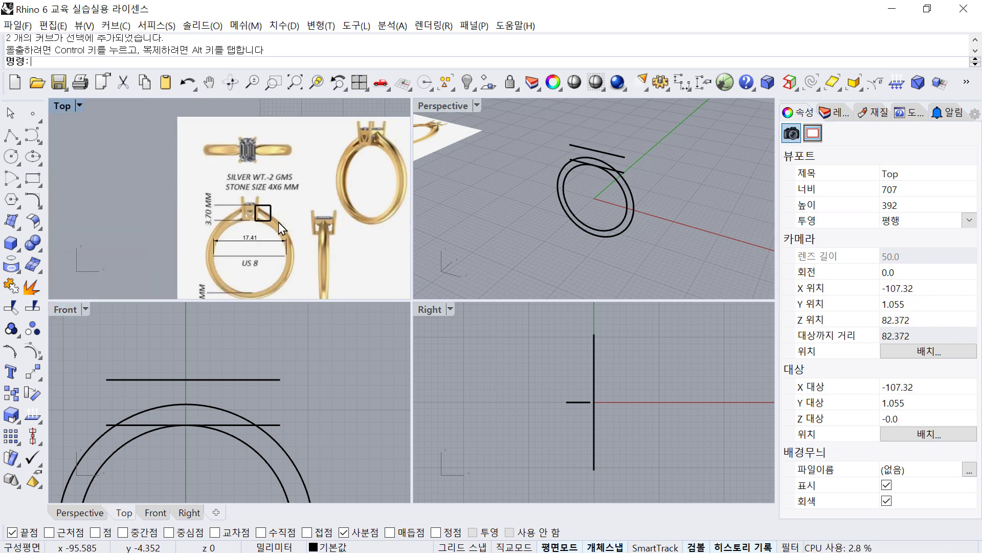
pyautogui.scroll(-2, 278, 222)
pyautogui.scroll(-4, 142, 190)
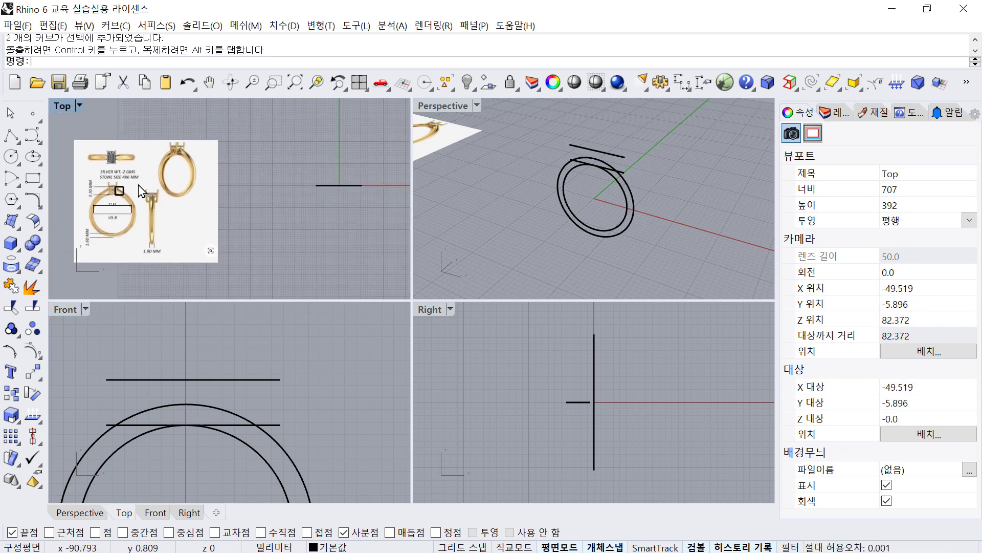
pyautogui.moveTo(245, 186); pyautogui.dragTo(207, 198, button='right')
pyautogui.click(34, 182)
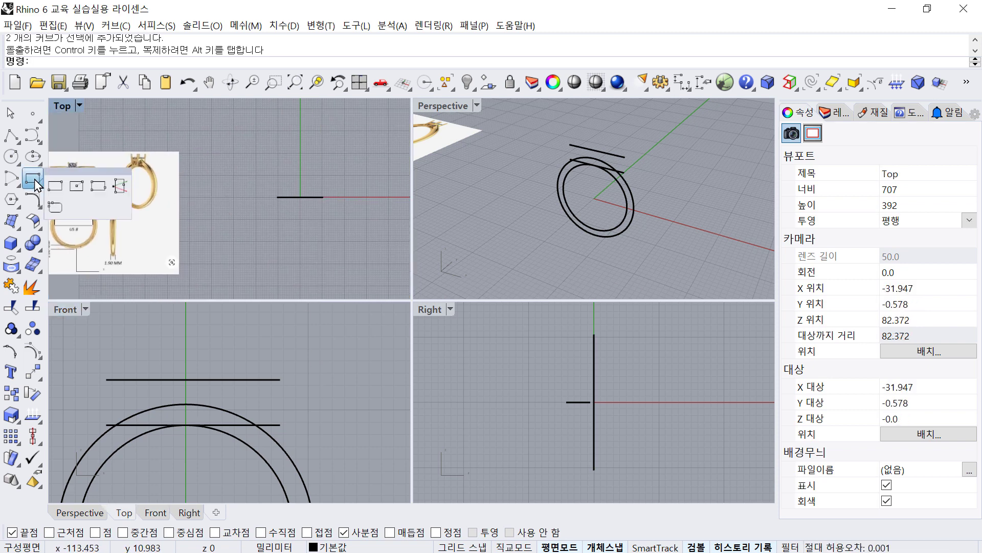
pyautogui.click(76, 186)
pyautogui.moveTo(318, 217); pyautogui.dragTo(306, 228, button='right')
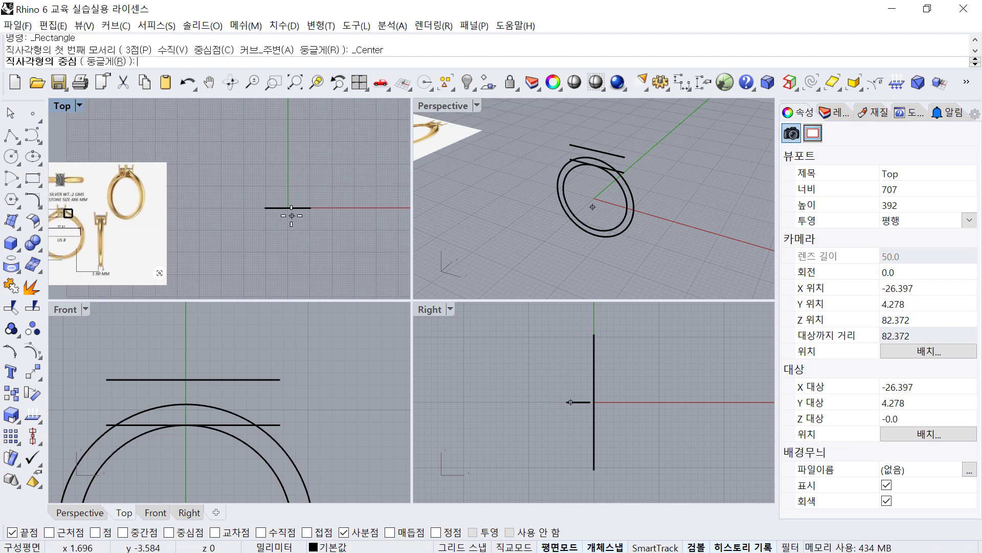
pyautogui.write('0')
pyautogui.press('Return')
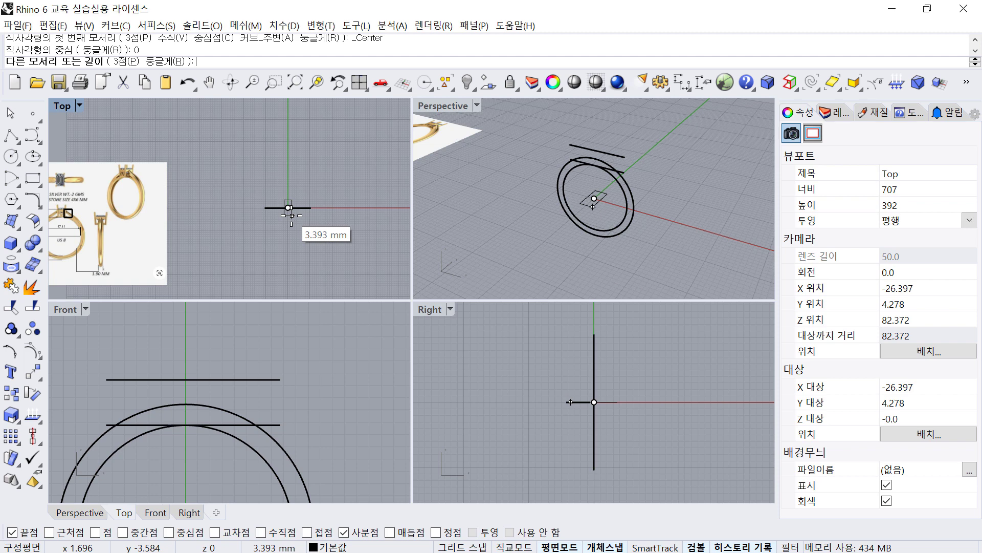
pyautogui.write('4')
pyautogui.press('Return')
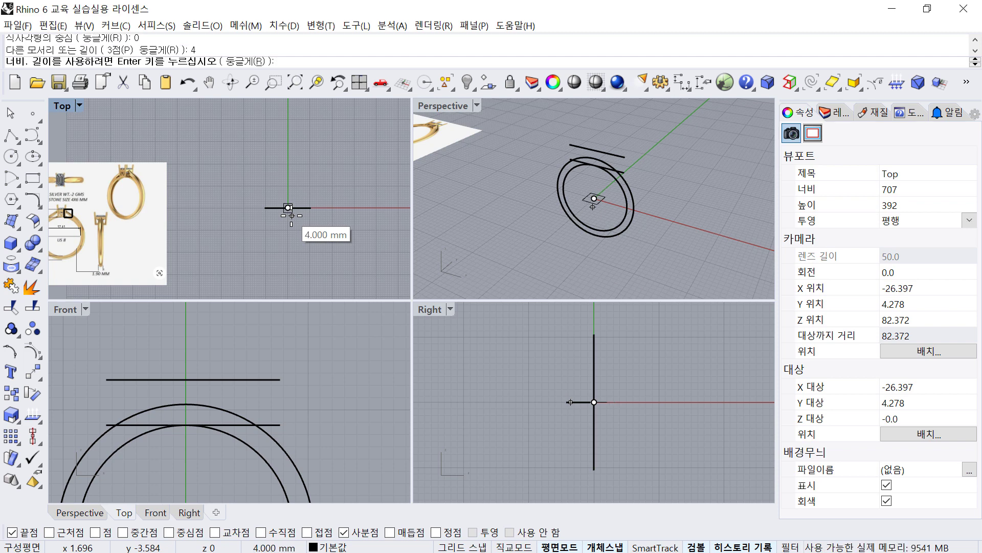
pyautogui.write('6')
pyautogui.press('Return')
# Dimension the rectangle's width and height in the Top view.
pyautogui.scroll(6, 286, 208)
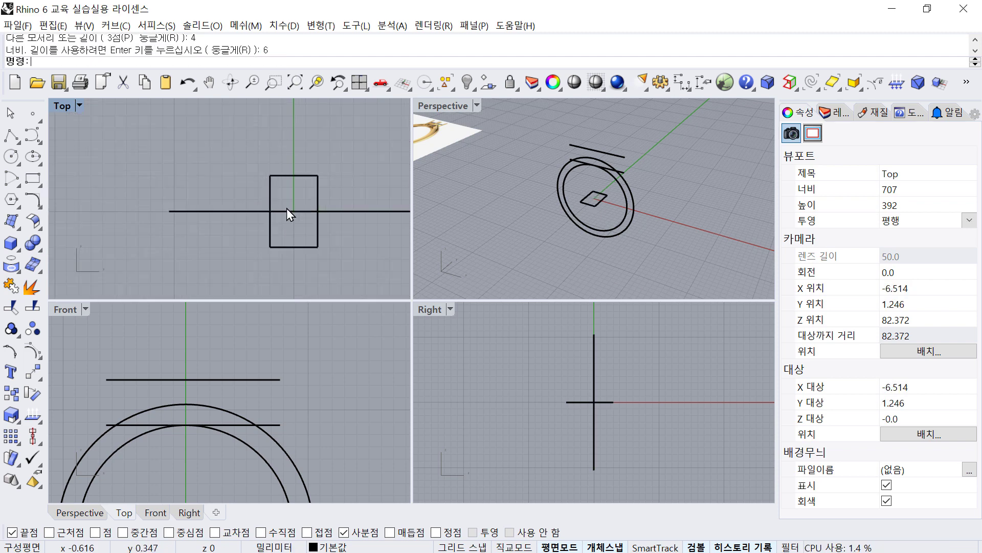
pyautogui.moveTo(285, 212); pyautogui.dragTo(218, 200, button='right')
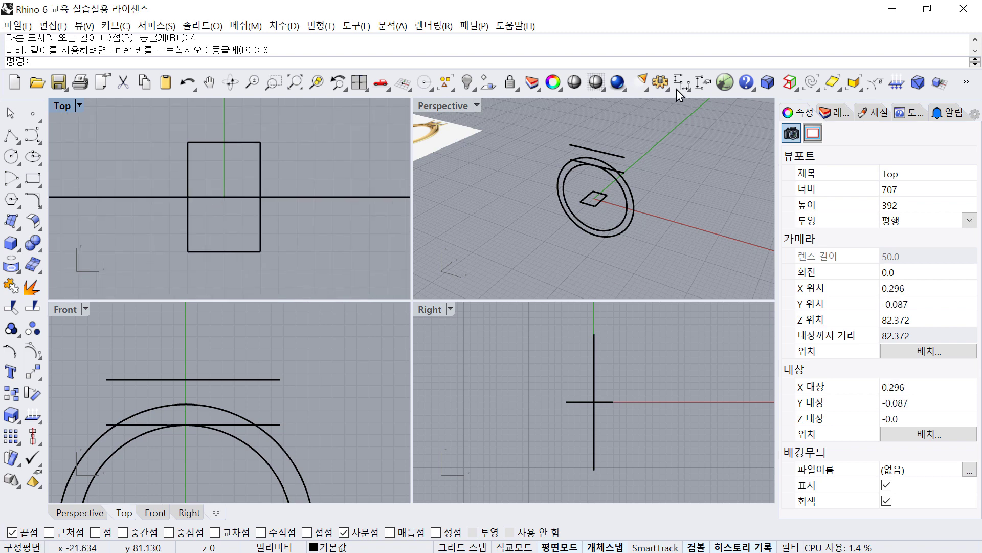
pyautogui.click(680, 83)
pyautogui.click(189, 250)
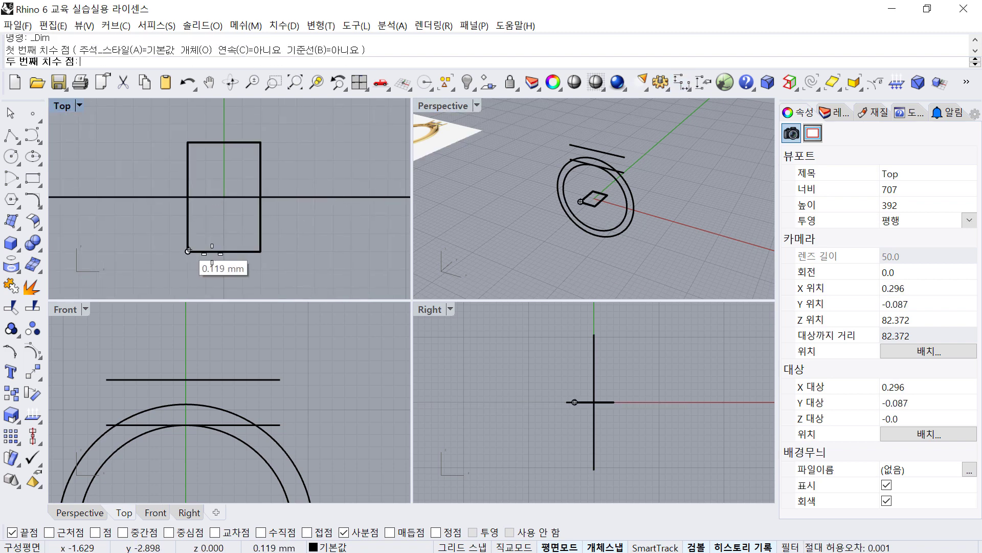
pyautogui.click(262, 251)
pyautogui.moveTo(285, 276); pyautogui.dragTo(282, 258, button='right')
pyautogui.click(281, 259)
pyautogui.moveTo(279, 184); pyautogui.dragTo(277, 210, button='right')
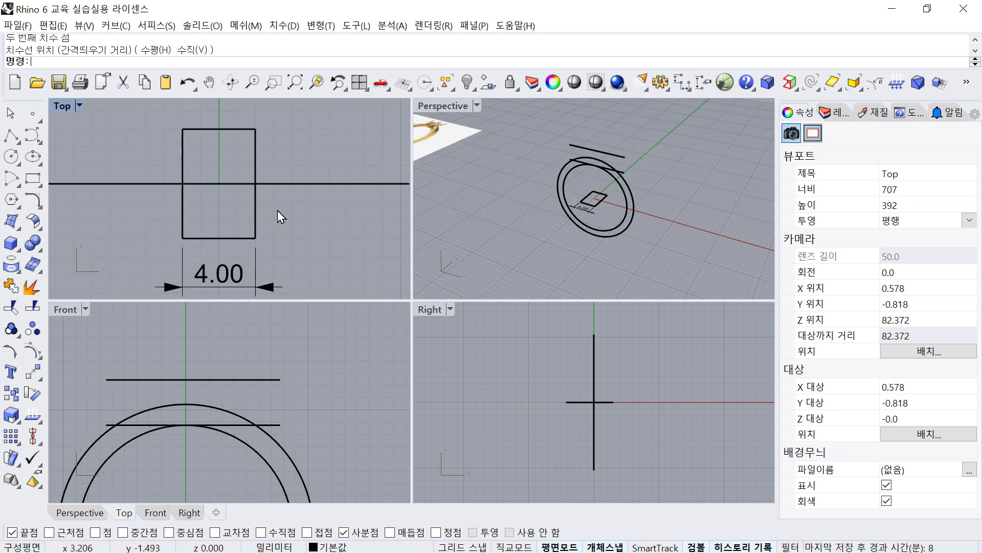
pyautogui.rightClick(278, 210)
pyautogui.click(256, 129)
pyautogui.click(257, 239)
pyautogui.click(318, 234)
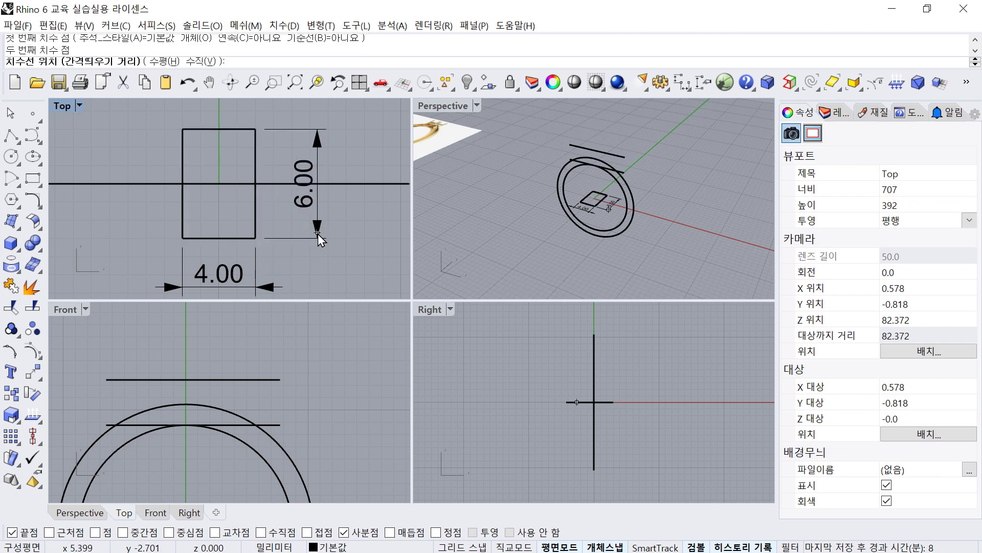
# Move the rectangle straight up in the Front view to just below the upper horizontal line.
pyautogui.scroll(-2, 319, 231)
pyautogui.click(272, 225)
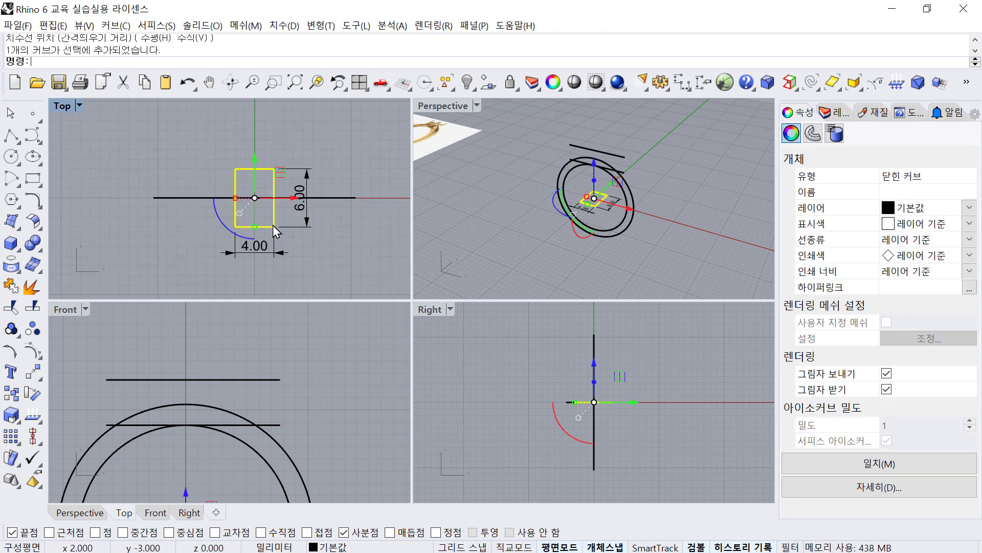
pyautogui.scroll(-4, 279, 325)
pyautogui.moveTo(278, 325); pyautogui.dragTo(238, 389, button='right')
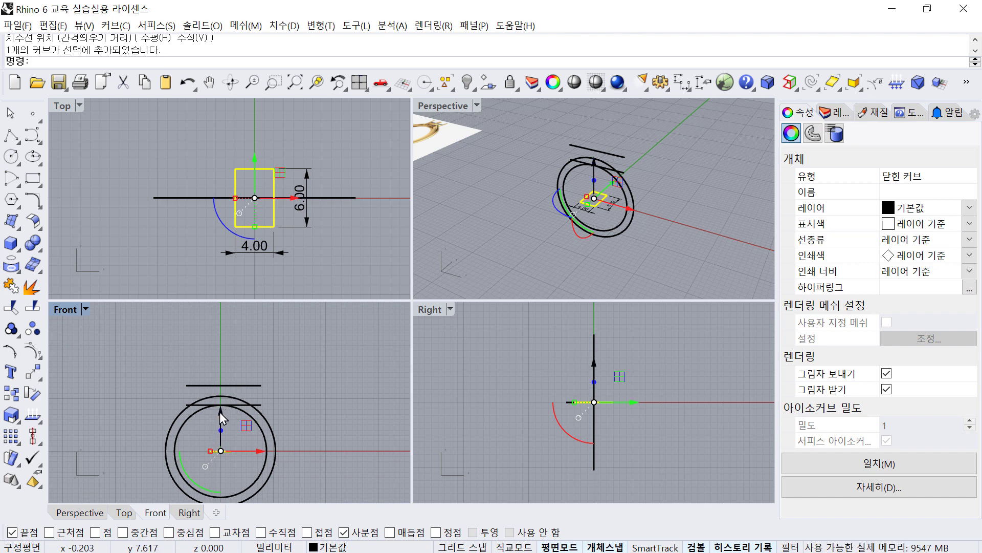
pyautogui.moveTo(220, 407); pyautogui.dragTo(211, 374)
pyautogui.scroll(4, 224, 376)
pyautogui.click(303, 433)
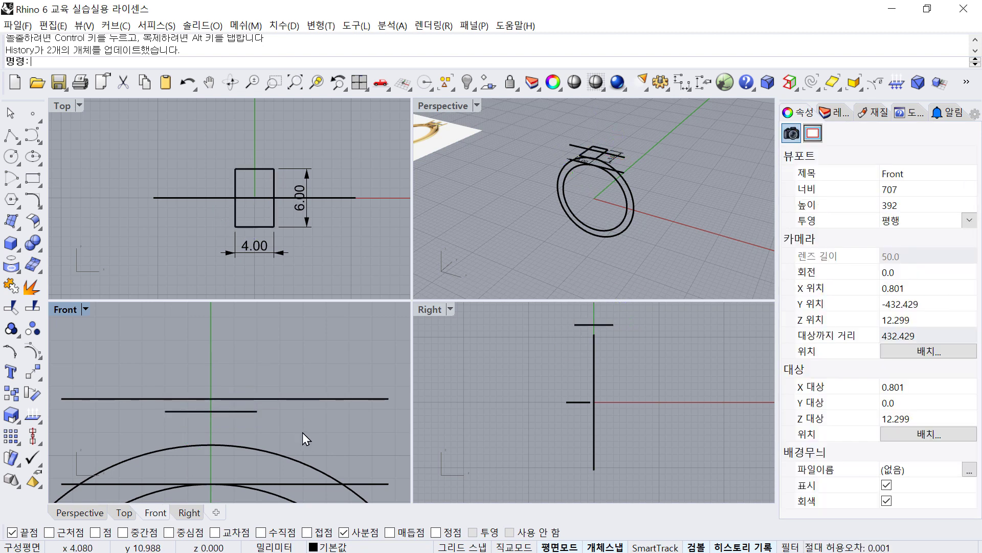
# Delete the rectangle's width and height dimensions.
pyautogui.click(274, 255)
pyautogui.keyDown('shift'); pyautogui.click(302, 227); pyautogui.keyUp('shift')
pyautogui.press('Delete')
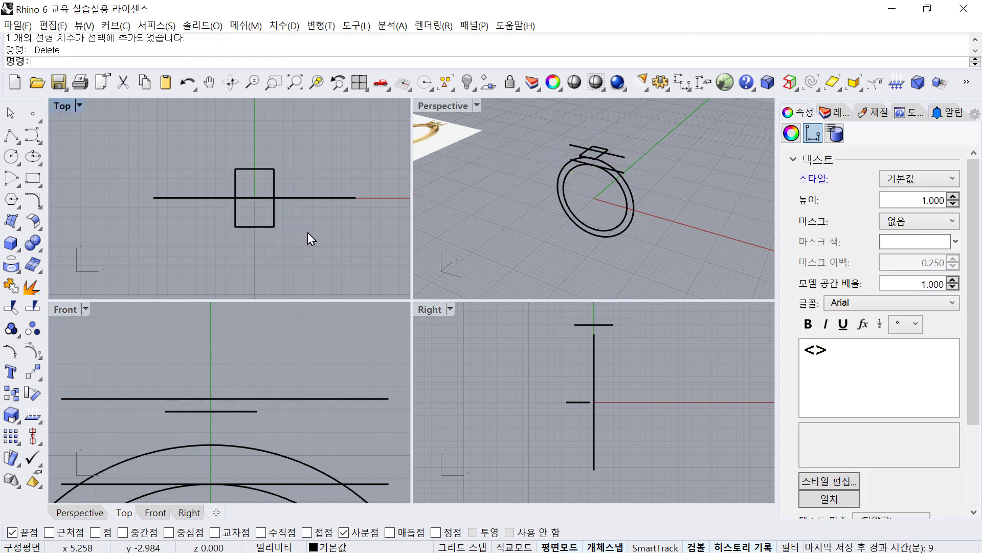
# Align the rectangle and the upper horizontal line by their tops at the line's height in the Front view, using the Near snap.
pyautogui.moveTo(286, 430); pyautogui.dragTo(229, 379)
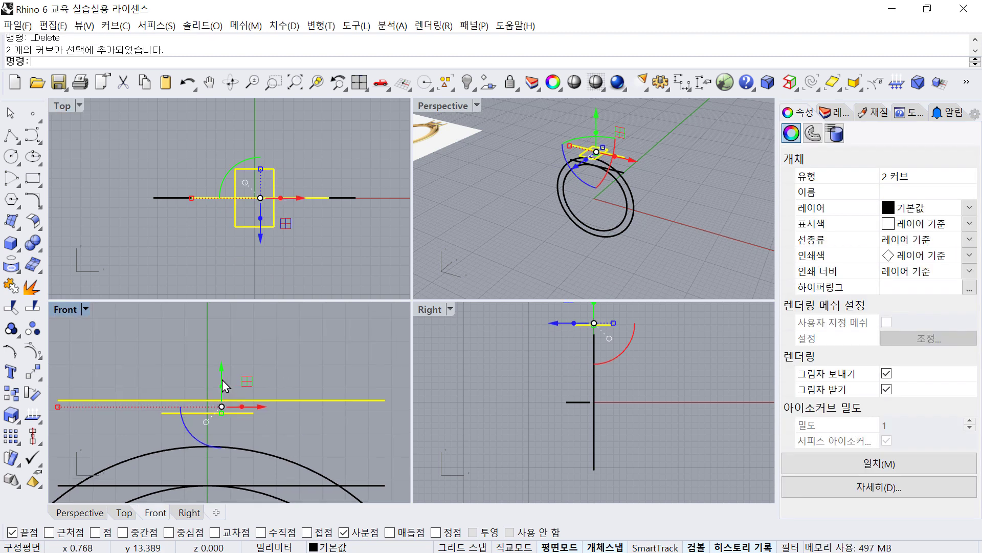
pyautogui.click(33, 436)
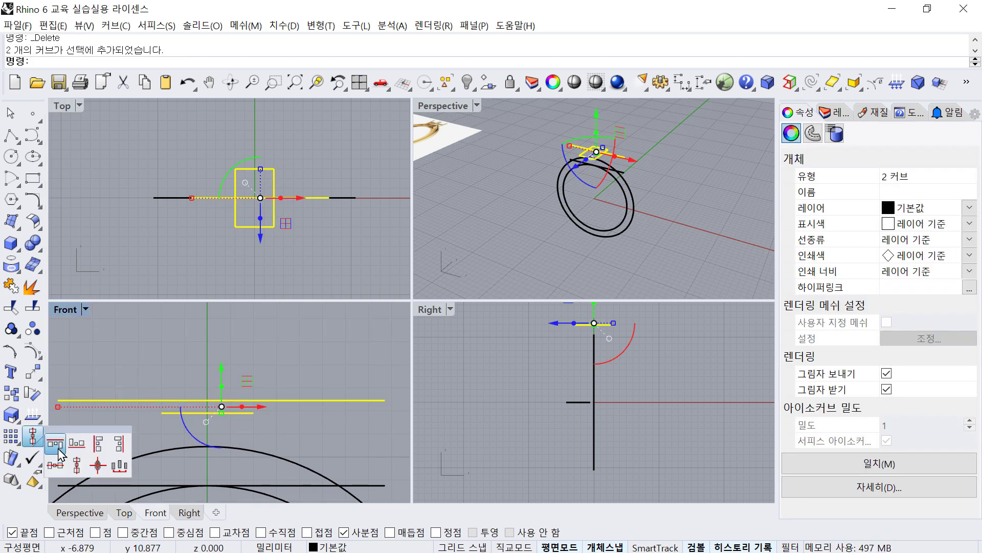
pyautogui.click(57, 445)
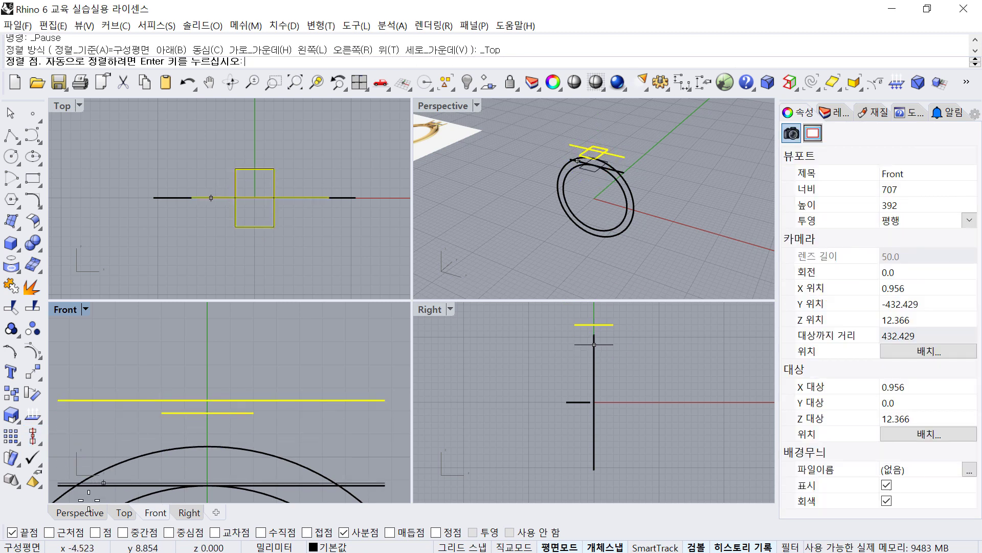
pyautogui.click(71, 533)
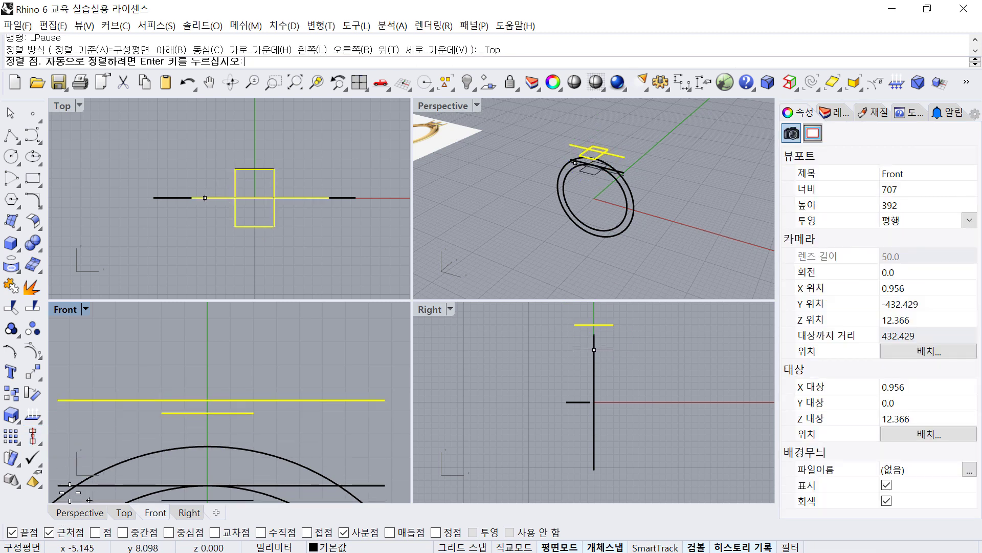
pyautogui.click(57, 401)
pyautogui.press('Escape')
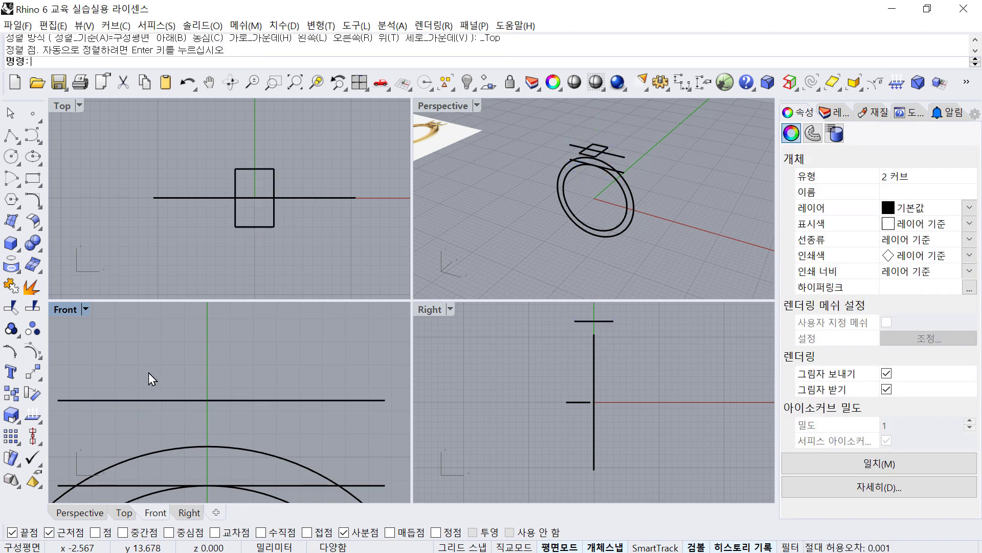
# Examine how the stone rectangle and the upper horizontal line sit above the ring circles in the Perspective view.
pyautogui.click(266, 230)
pyautogui.scroll(7, 591, 160)
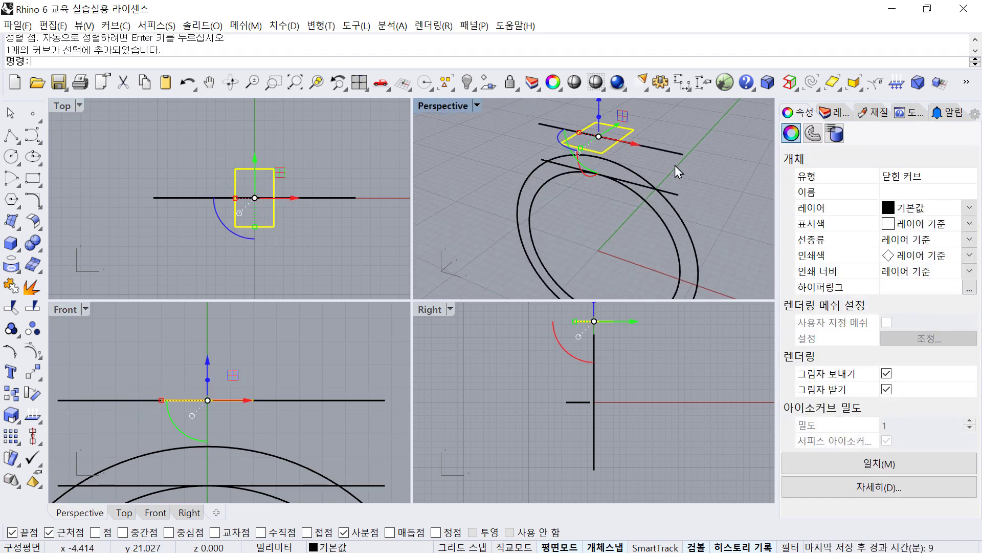
pyautogui.click(674, 164)
pyautogui.moveTo(674, 165); pyautogui.dragTo(646, 211, button='right')
pyautogui.click(658, 168)
pyautogui.click(685, 179)
pyautogui.scroll(4, 646, 210)
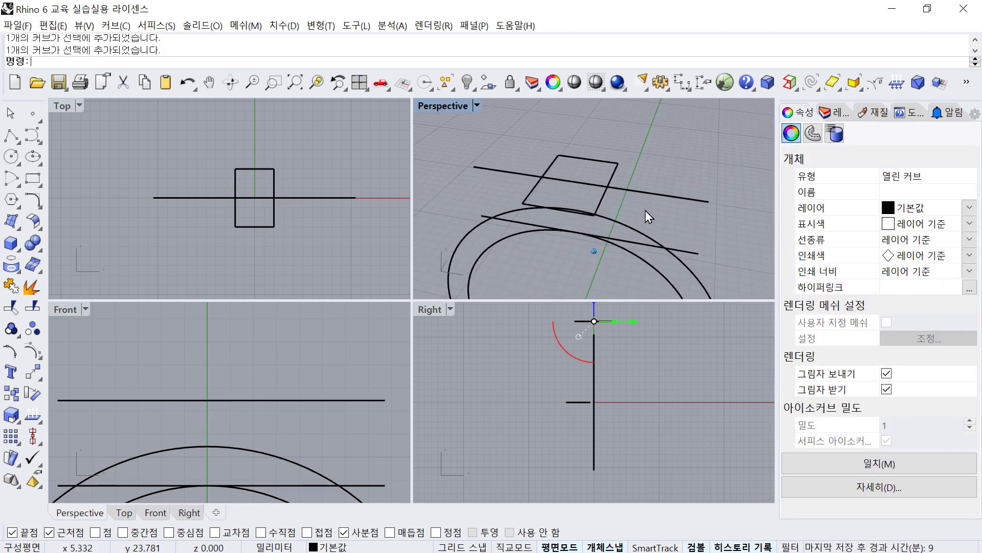
pyautogui.click(607, 204)
pyautogui.click(698, 176)
pyautogui.scroll(-5, 699, 175)
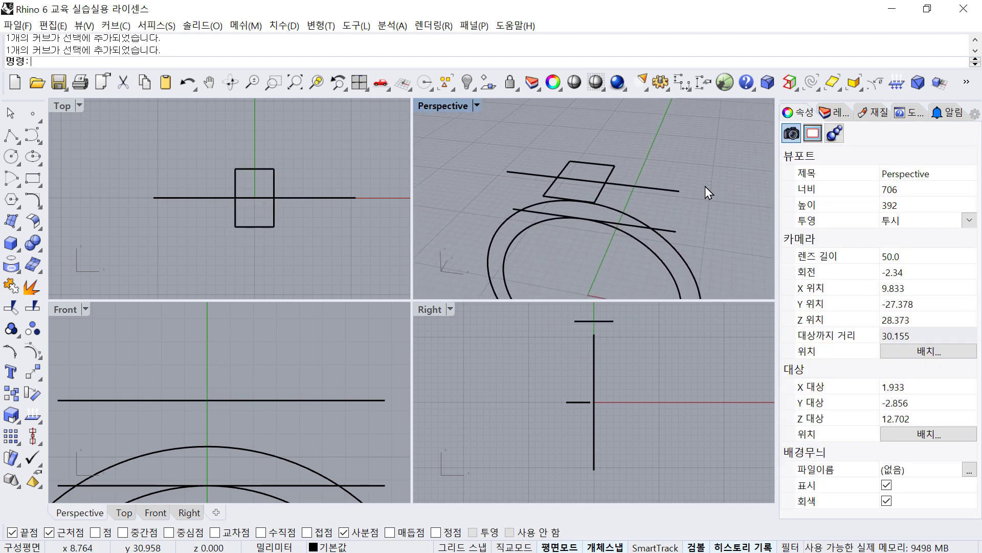
# Try a 1 mm inward offset of the stone rectangle in the Top view and delete the resulting inner rectangle.
pyautogui.click(601, 189)
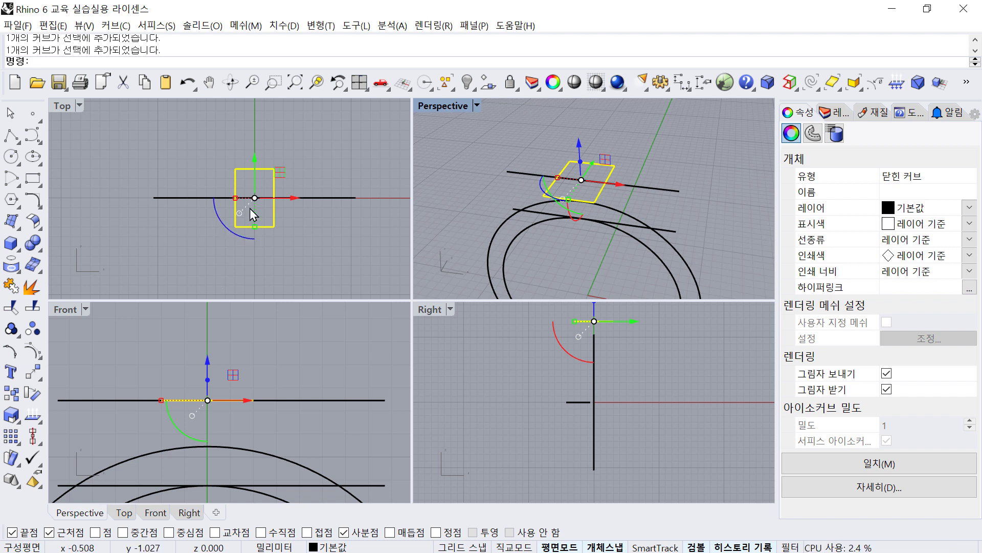
pyautogui.scroll(10, 249, 209)
pyautogui.scroll(-6, 212, 227)
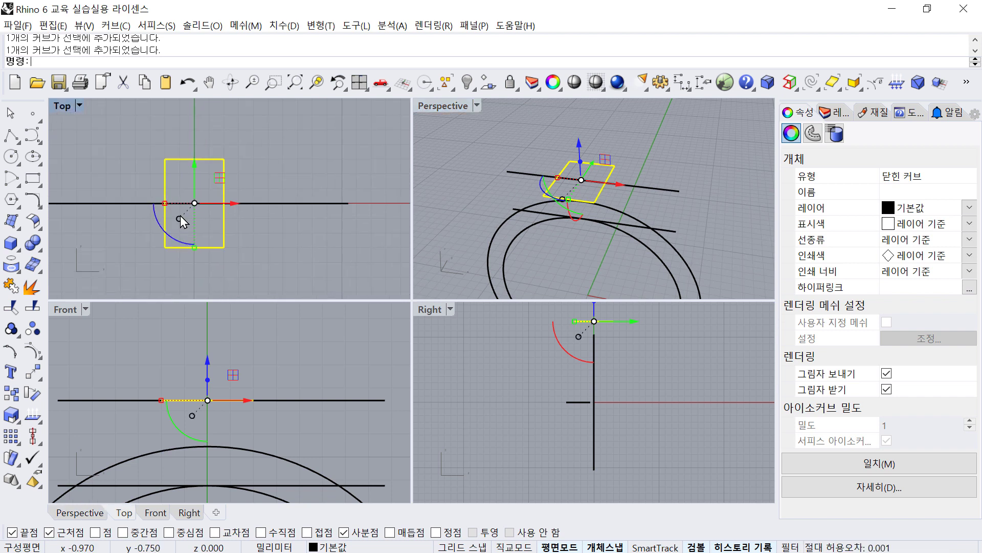
pyautogui.scroll(3, 222, 164)
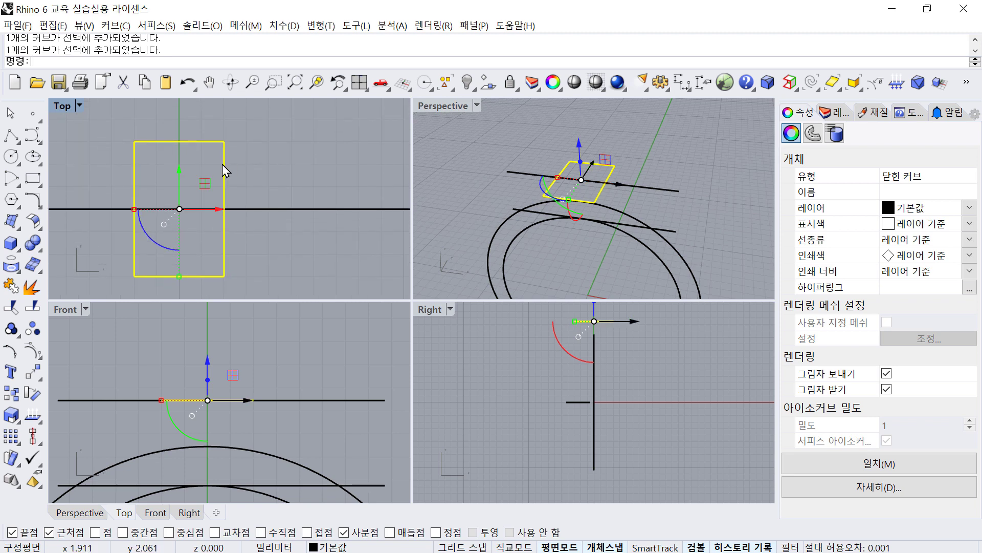
pyautogui.write('O')
pyautogui.press('Return')
pyautogui.scroll(1, 222, 164)
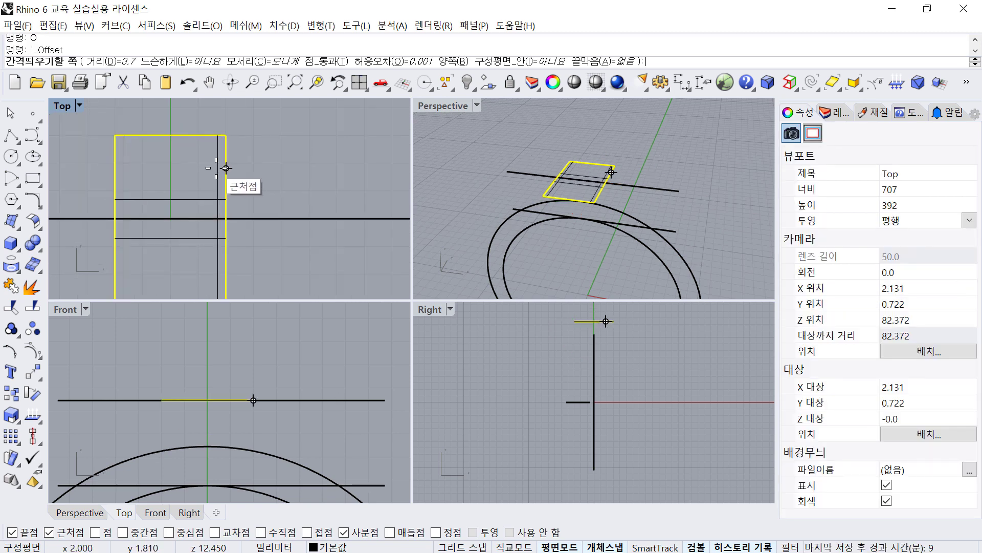
pyautogui.write('1')
pyautogui.press('Return')
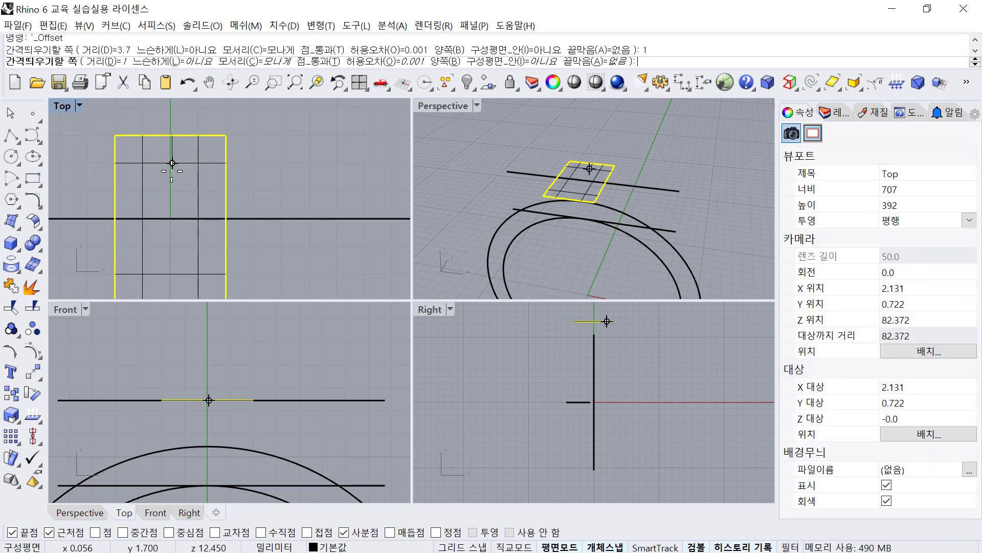
pyautogui.click(172, 163)
pyautogui.scroll(-3, 253, 163)
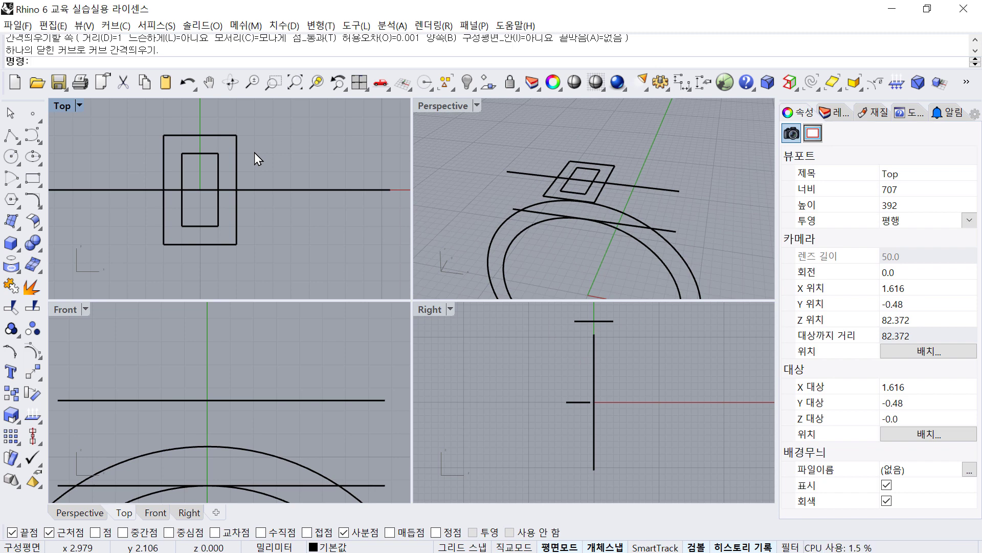
pyautogui.click(215, 156)
pyautogui.press('Delete')
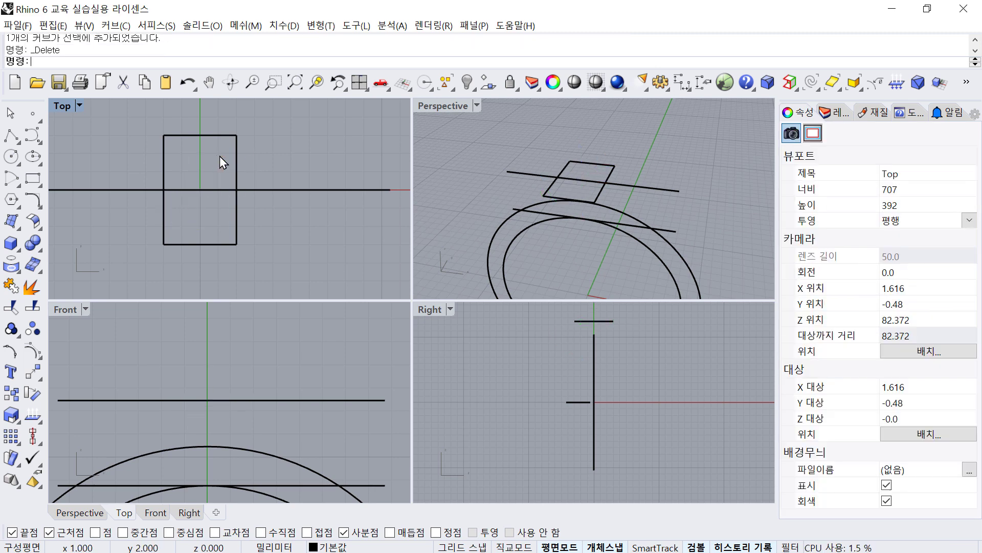
# Offset the stone rectangle inward in the Top view with the offset distance at 1 mm.
pyautogui.click(236, 148)
pyautogui.moveTo(236, 146); pyautogui.dragTo(232, 161, button='right')
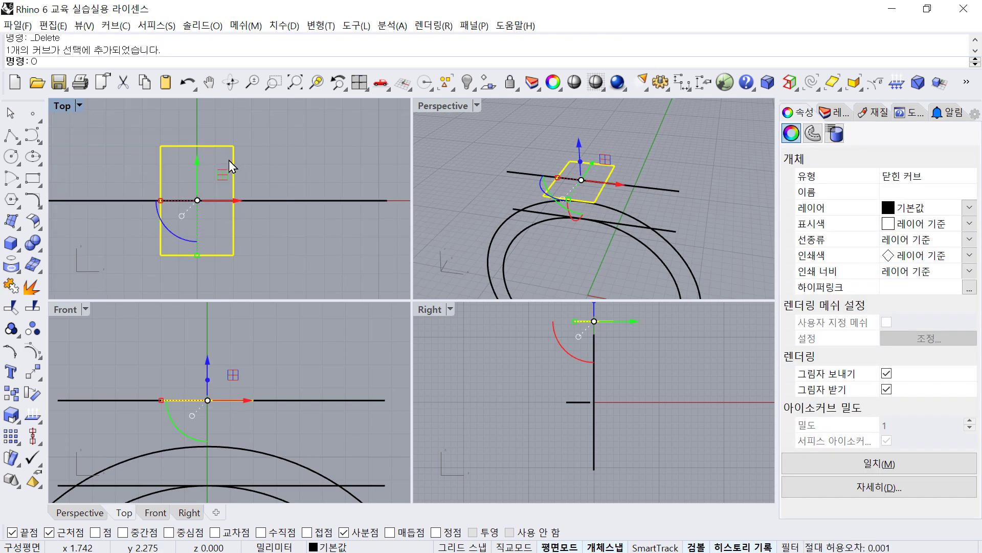
pyautogui.write('O')
pyautogui.press('Return')
pyautogui.write('0.80.9')
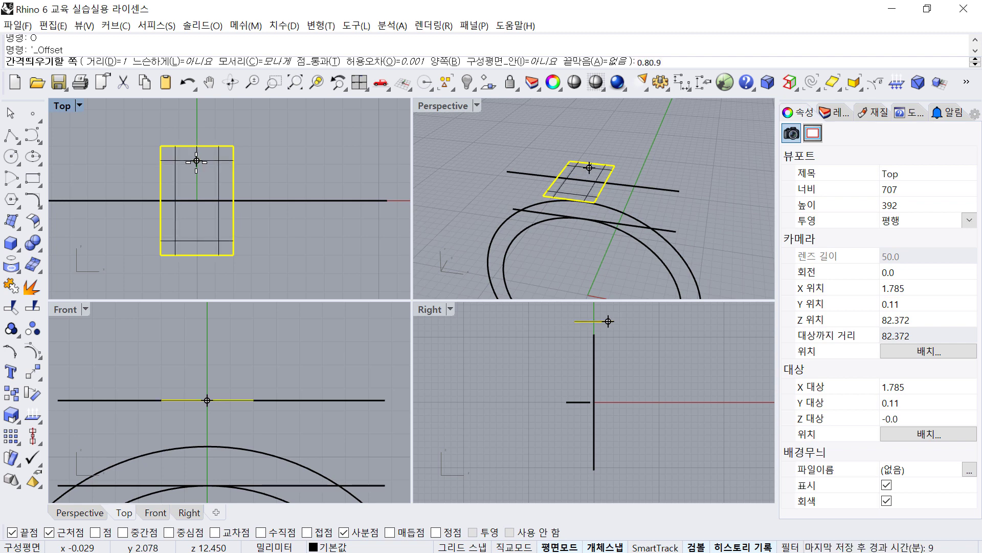
pyautogui.press('Return')
pyautogui.click(262, 151)
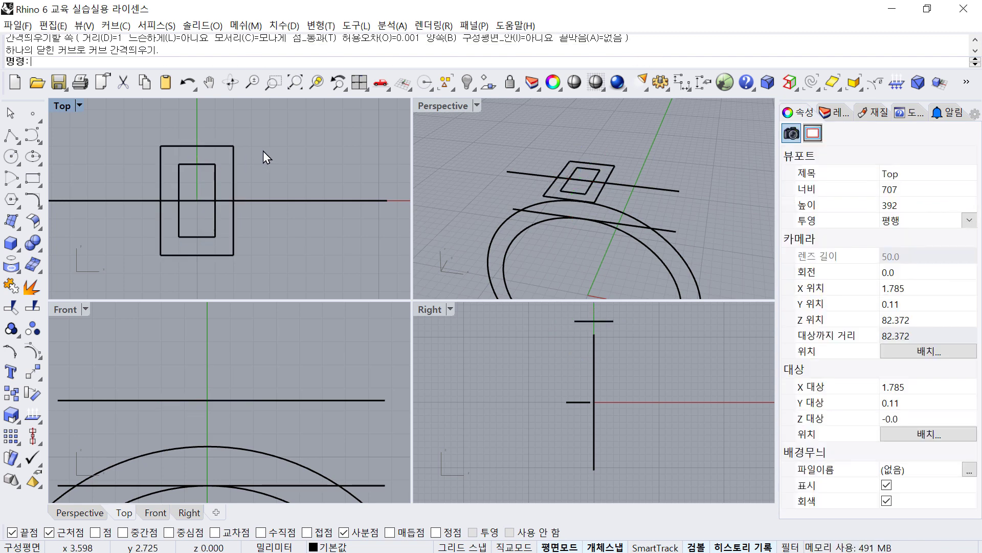
# Offset the outer stone rectangle 0.3 mm inward in the Top view.
pyautogui.click(233, 154)
pyautogui.write('O')
pyautogui.press('Return')
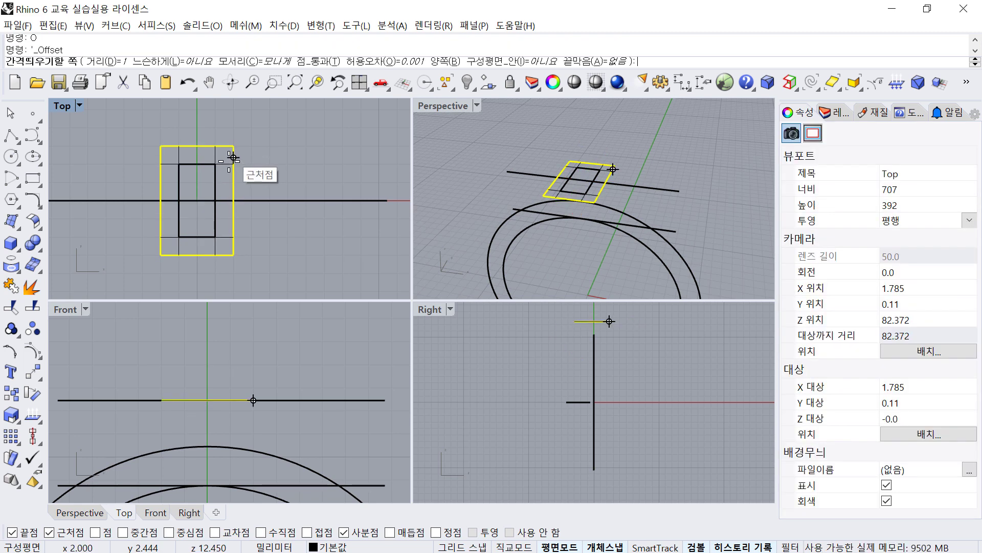
pyautogui.write('0.')
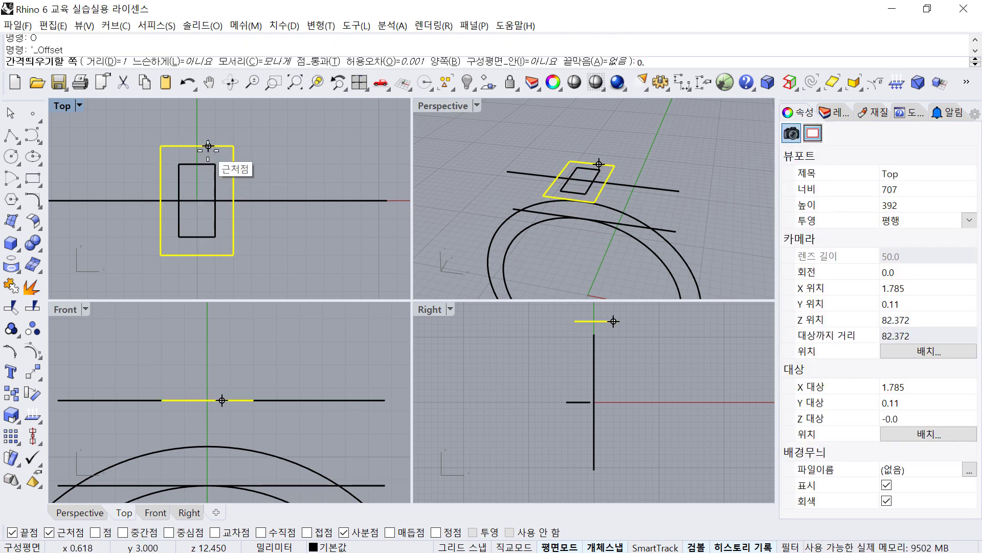
pyautogui.write('2')
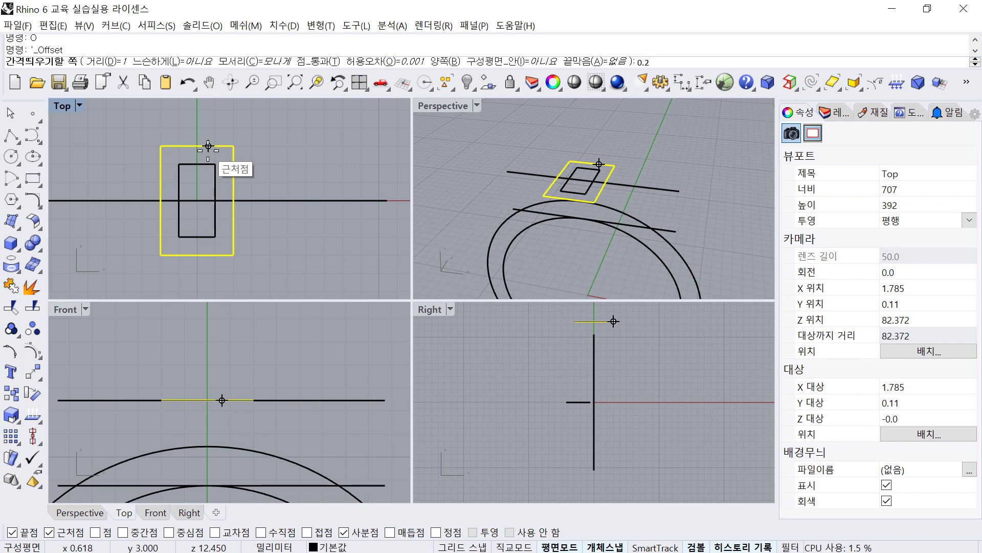
pyautogui.press('BackSpace')
pyautogui.write('3')
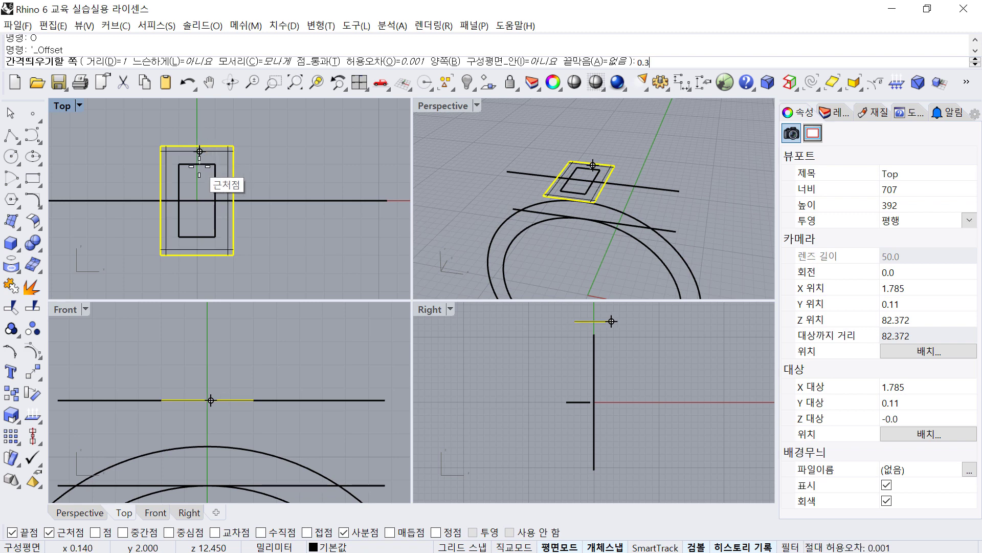
pyautogui.click(200, 167)
pyautogui.click(271, 154)
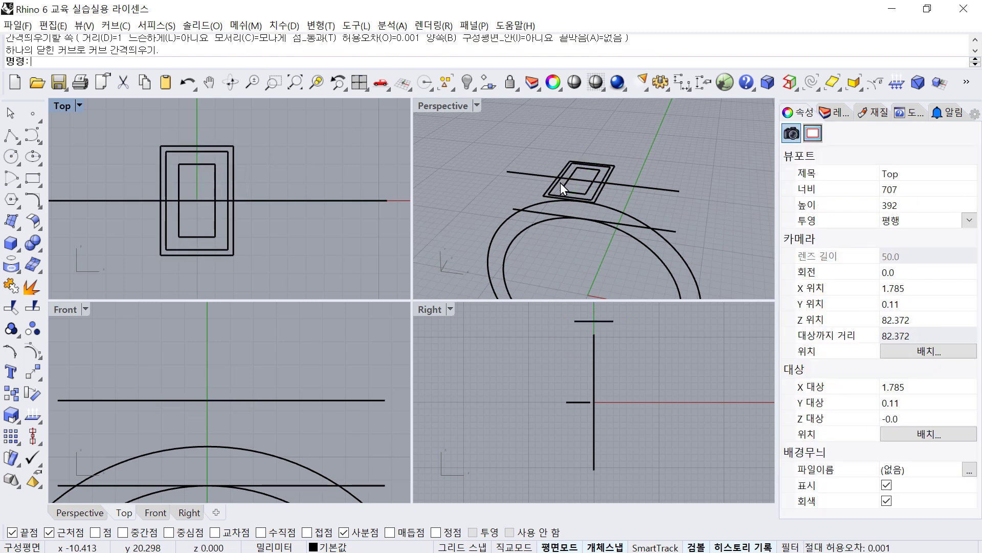
# Inspect the outer and inner nested rectangles in the Perspective view.
pyautogui.scroll(6, 560, 183)
pyautogui.moveTo(561, 183); pyautogui.dragTo(607, 162, button='right')
pyautogui.scroll(-1, 607, 162)
pyautogui.scroll(-1, 607, 161)
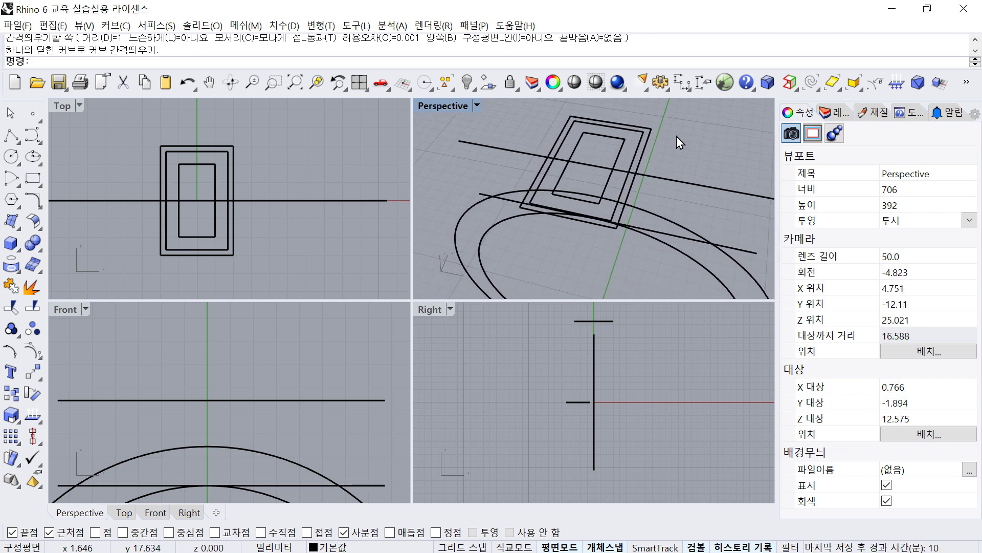
pyautogui.click(642, 150)
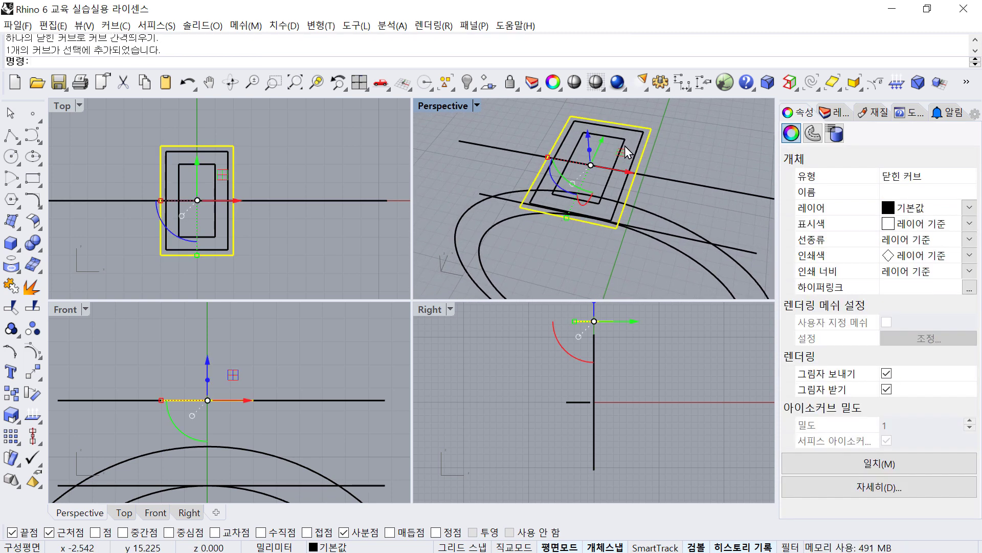
pyautogui.click(625, 152)
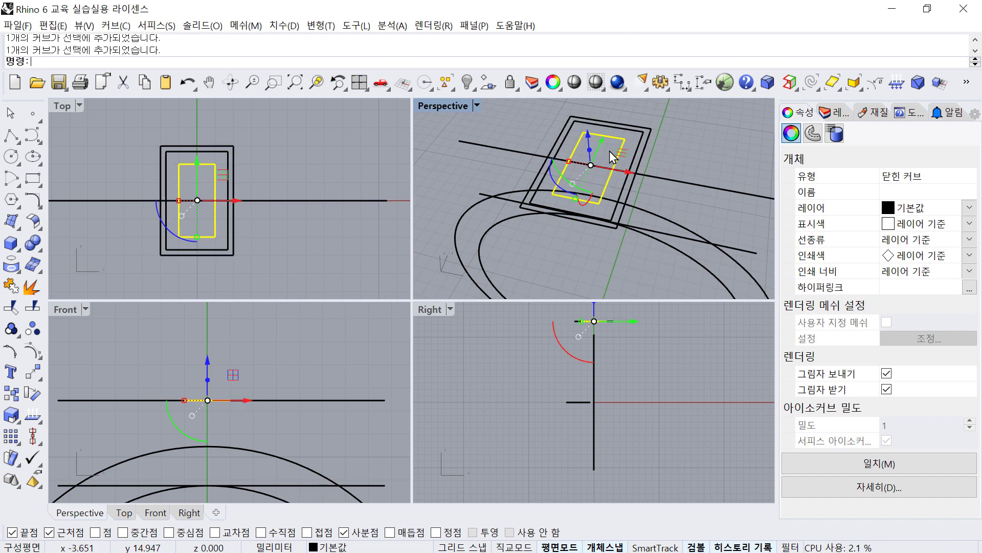
pyautogui.click(665, 152)
pyautogui.scroll(-6, 665, 152)
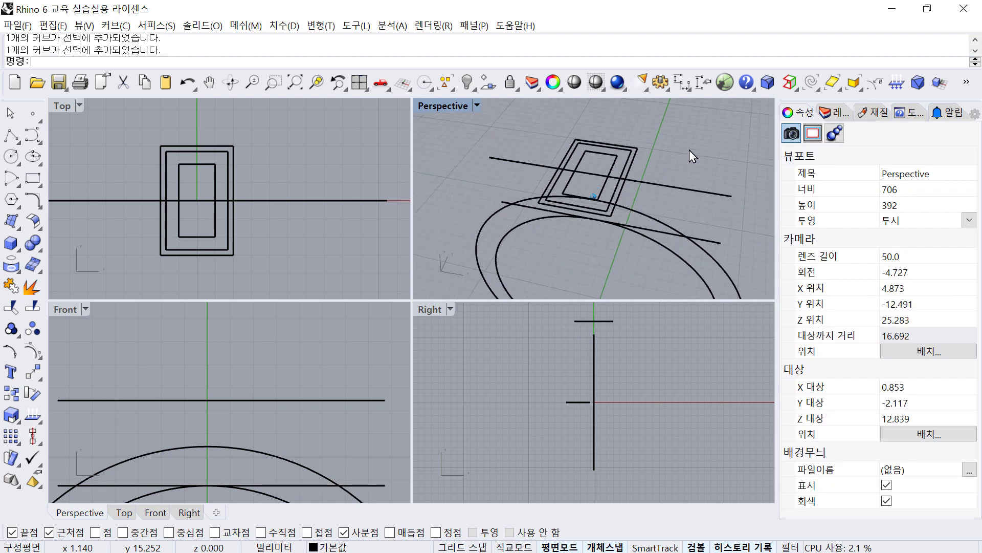
pyautogui.moveTo(689, 149); pyautogui.dragTo(692, 123, button='right')
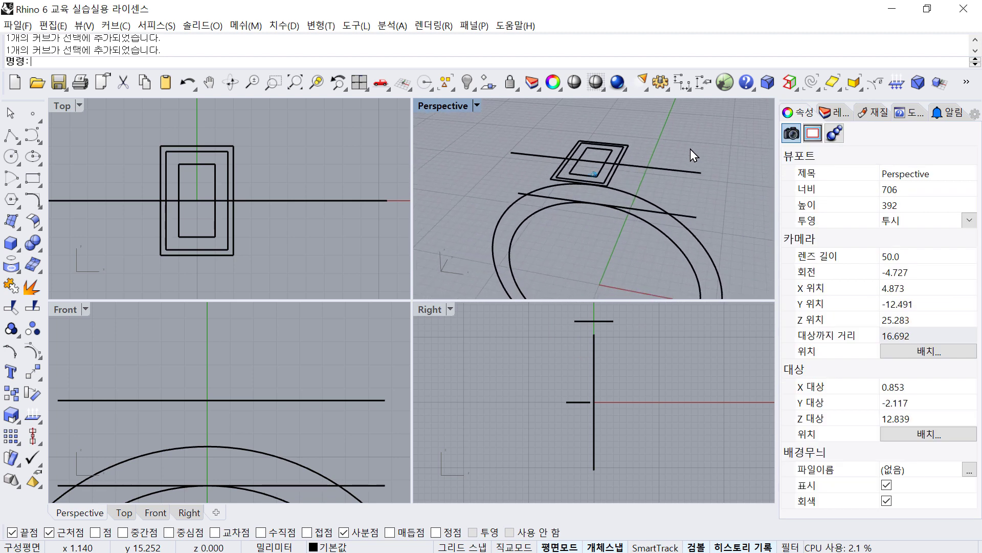
# Copy the middle rectangle straight down in the Front view to just below the lower horizontal line.
pyautogui.click(619, 152)
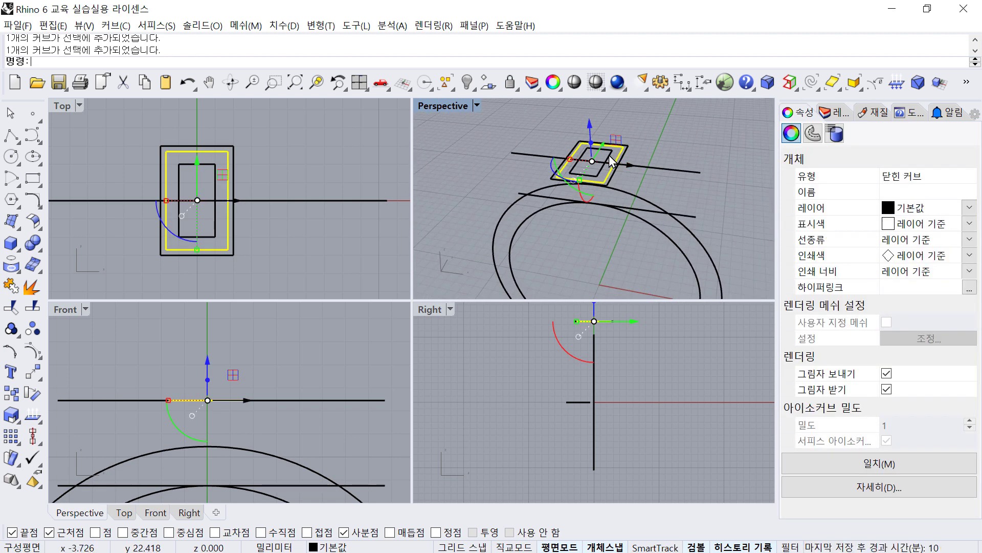
pyautogui.scroll(-2, 226, 398)
pyautogui.moveTo(226, 398)
pyautogui.mouseDown(button='right')
pyautogui.moveTo(225, 377)
pyautogui.moveTo(225, 387)
pyautogui.mouseUp(button='right')
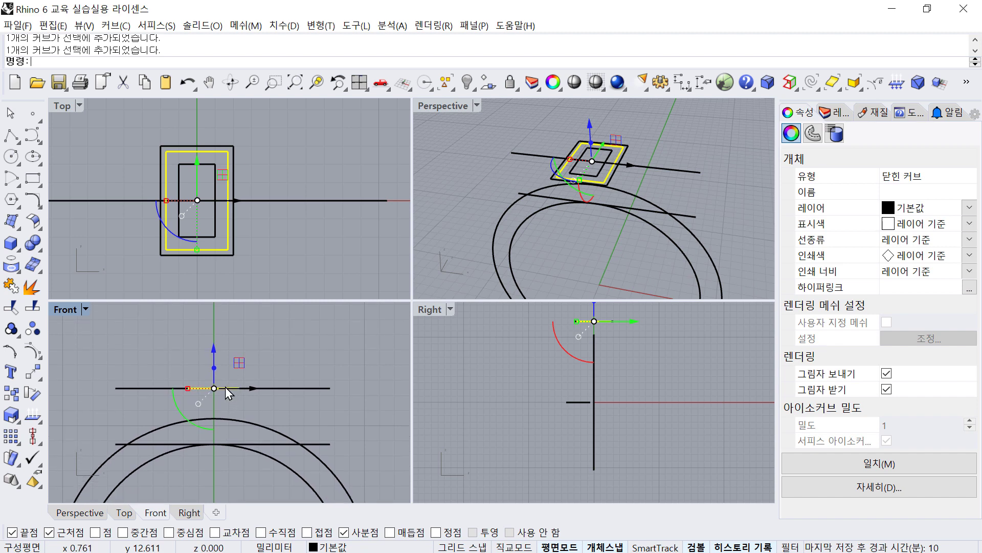
pyautogui.moveTo(214, 347); pyautogui.dragTo(206, 415)
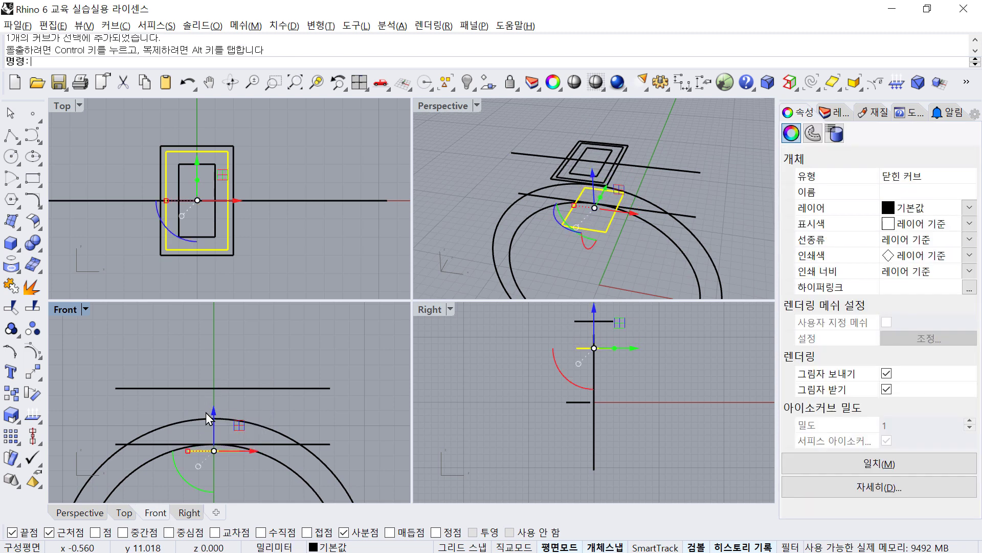
pyautogui.scroll(4, 215, 449)
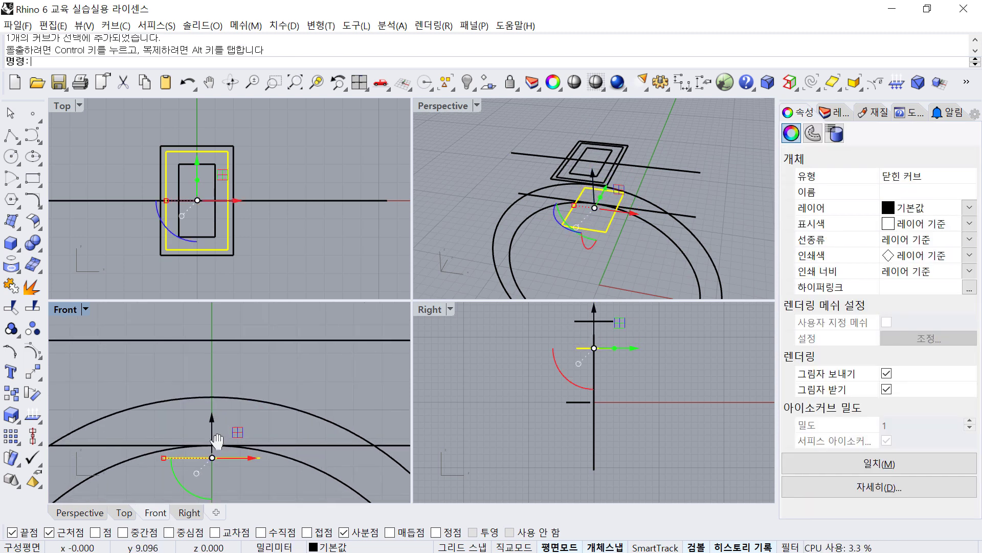
pyautogui.click(263, 400)
pyautogui.click(590, 233)
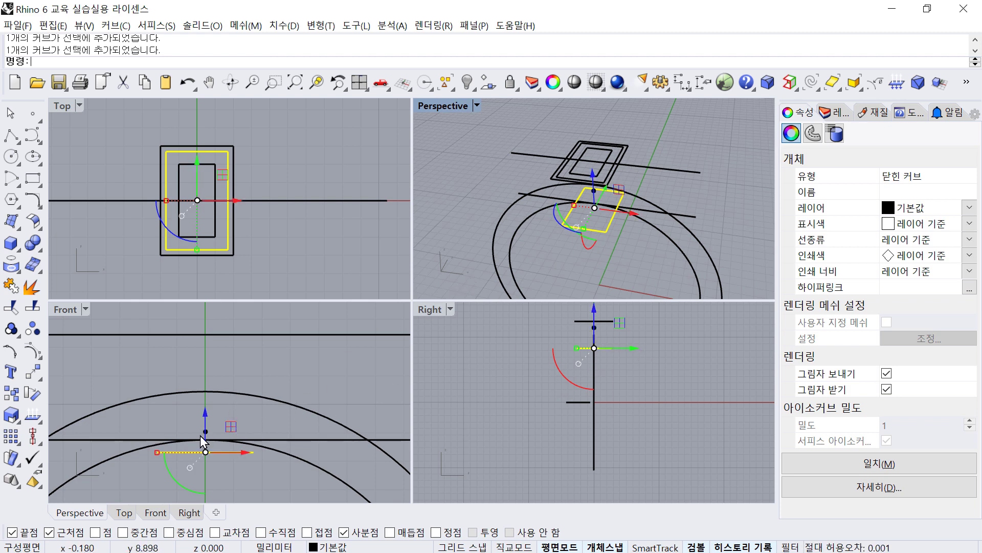
pyautogui.click(243, 474)
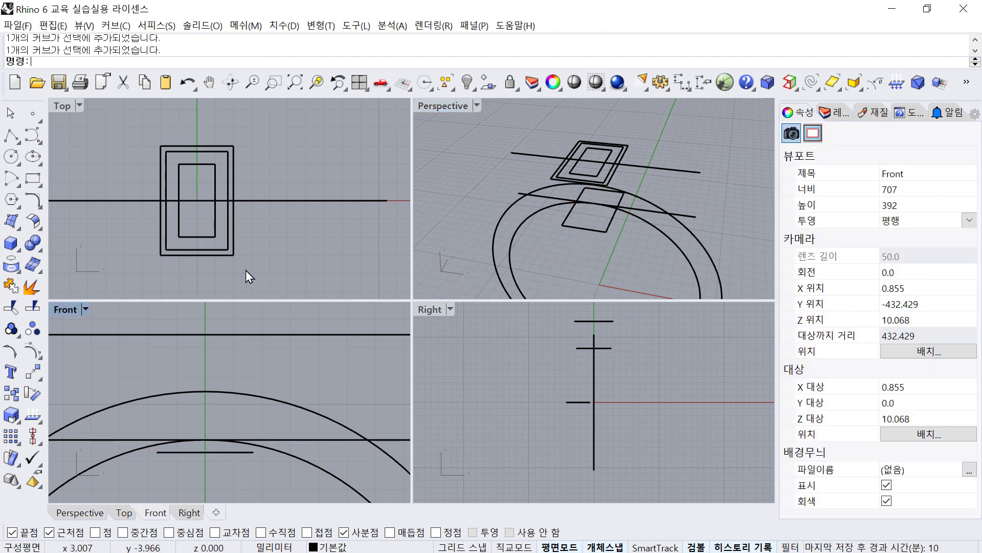
# Draw a polyline in the Right view from the outer rectangle's corner down to the matching corner of the lowered copy, and select it.
pyautogui.click(611, 169)
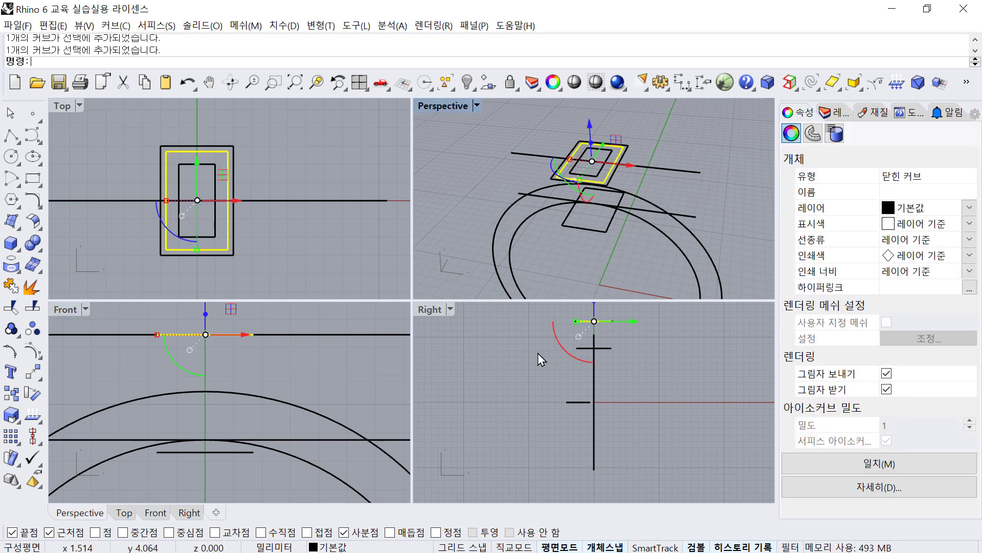
pyautogui.click(238, 452)
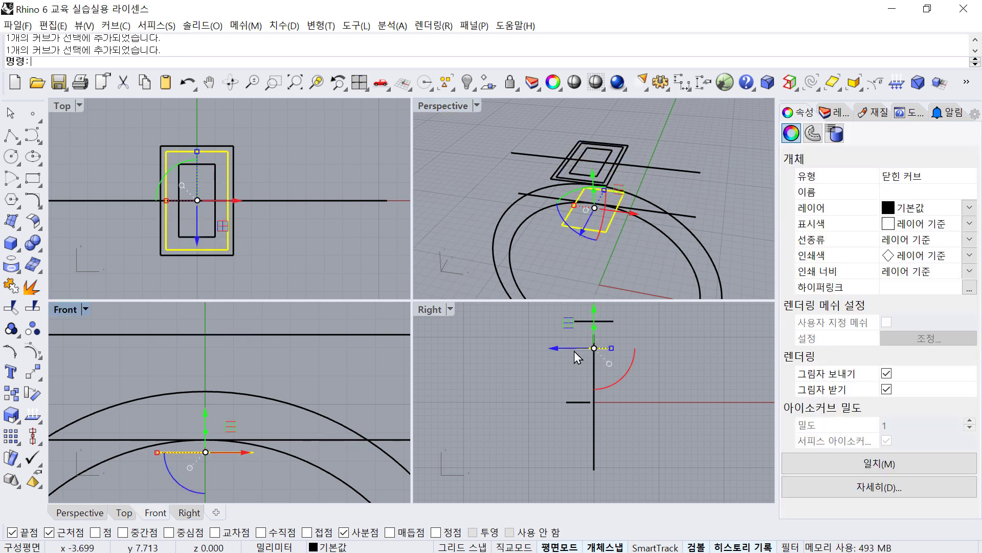
pyautogui.scroll(6, 607, 333)
pyautogui.scroll(2, 609, 358)
pyautogui.click(12, 136)
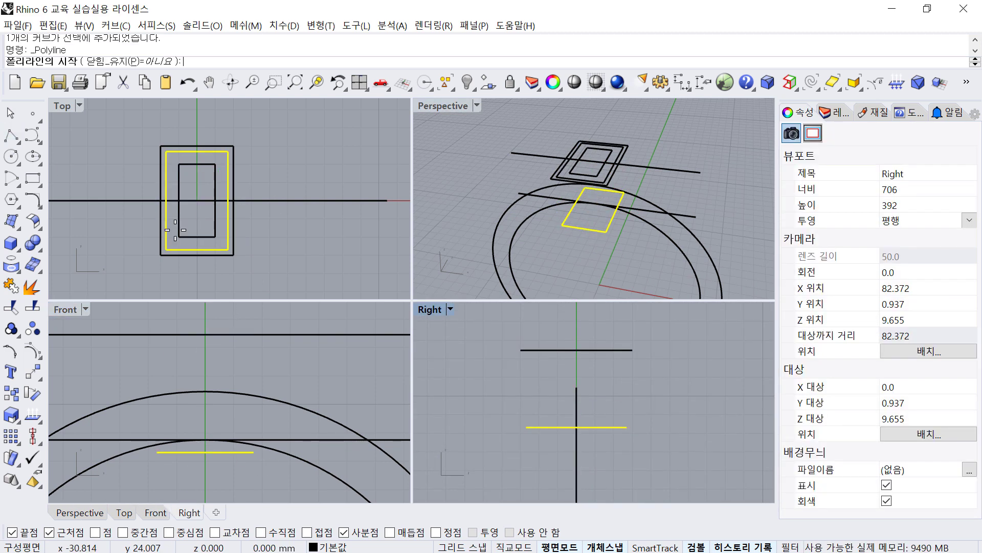
pyautogui.click(632, 350)
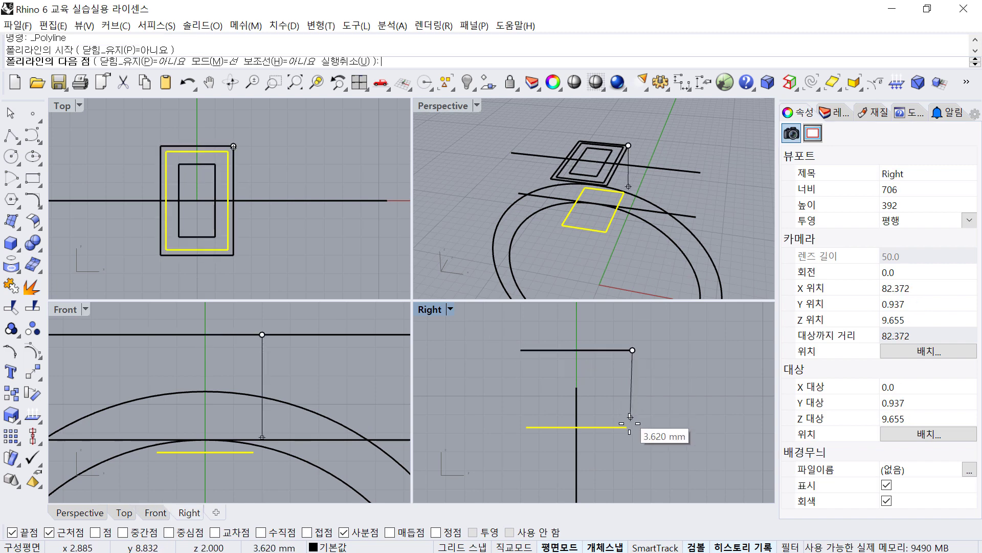
pyautogui.click(628, 431)
pyautogui.rightClick(629, 433)
pyautogui.click(629, 389)
pyautogui.click(685, 373)
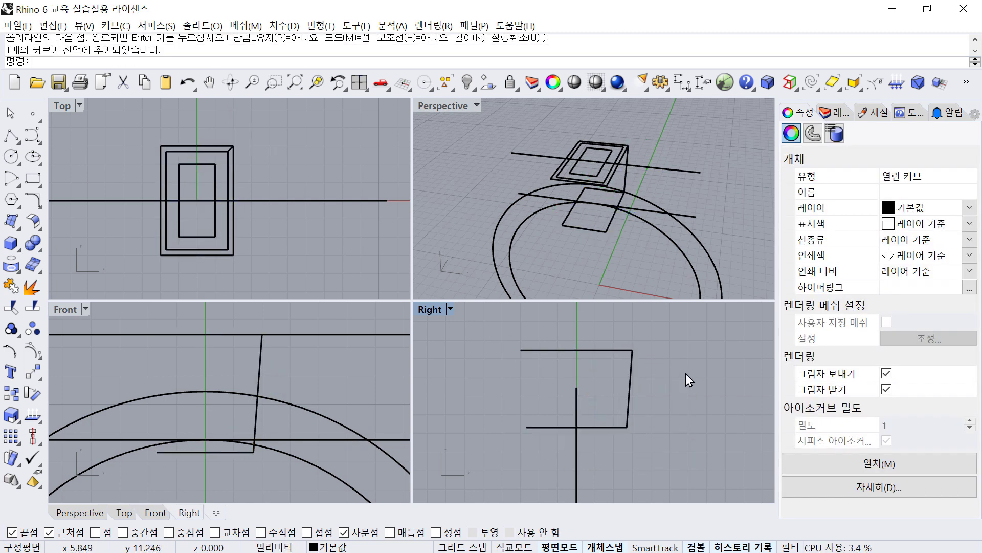
pyautogui.click(632, 362)
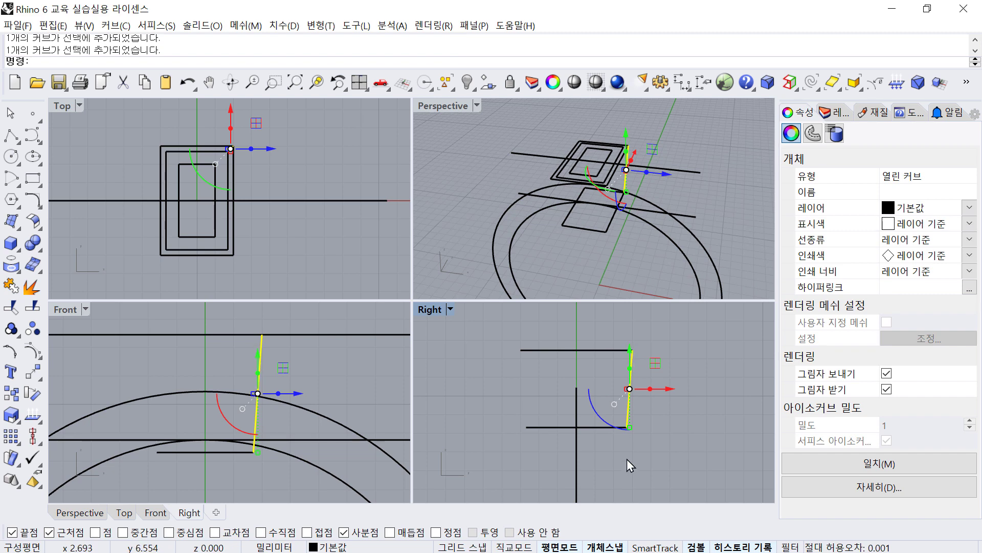
# Show the sloped line's control points and try moving its lower end to other positions in the Right view.
pyautogui.click(685, 369)
pyautogui.click(633, 364)
pyautogui.press('F10')
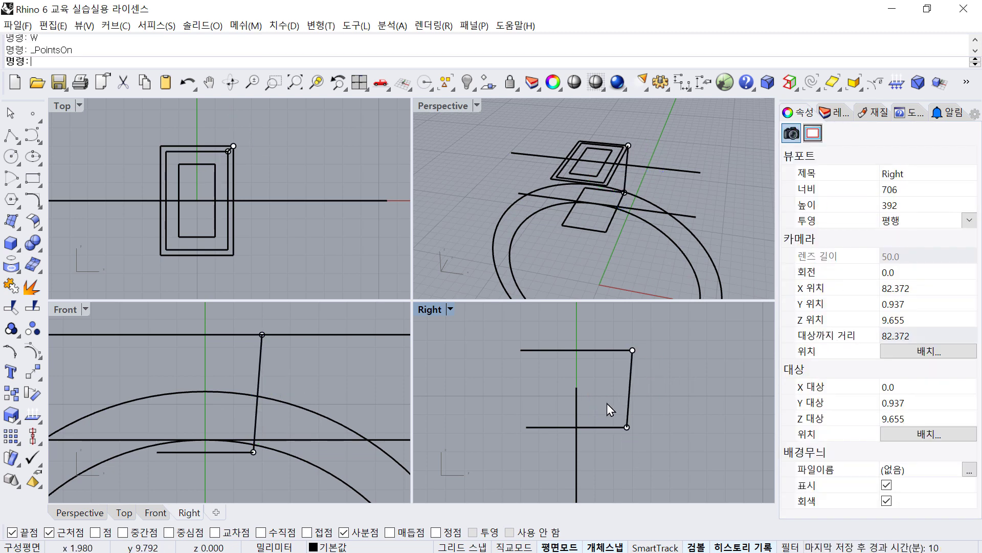
pyautogui.moveTo(607, 404); pyautogui.dragTo(660, 457)
pyautogui.moveTo(651, 401); pyautogui.dragTo(616, 445)
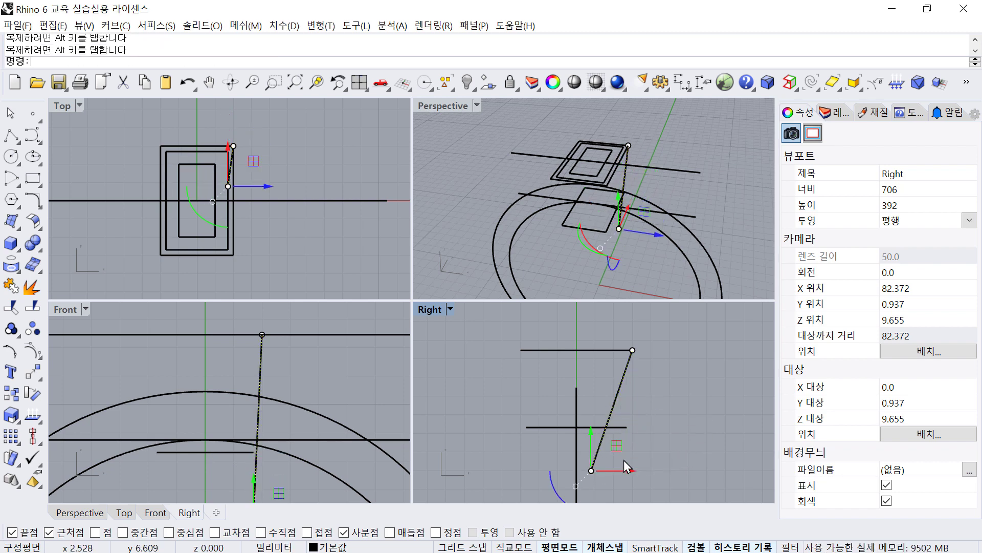
pyautogui.moveTo(618, 445); pyautogui.dragTo(644, 442)
pyautogui.press('Escape')
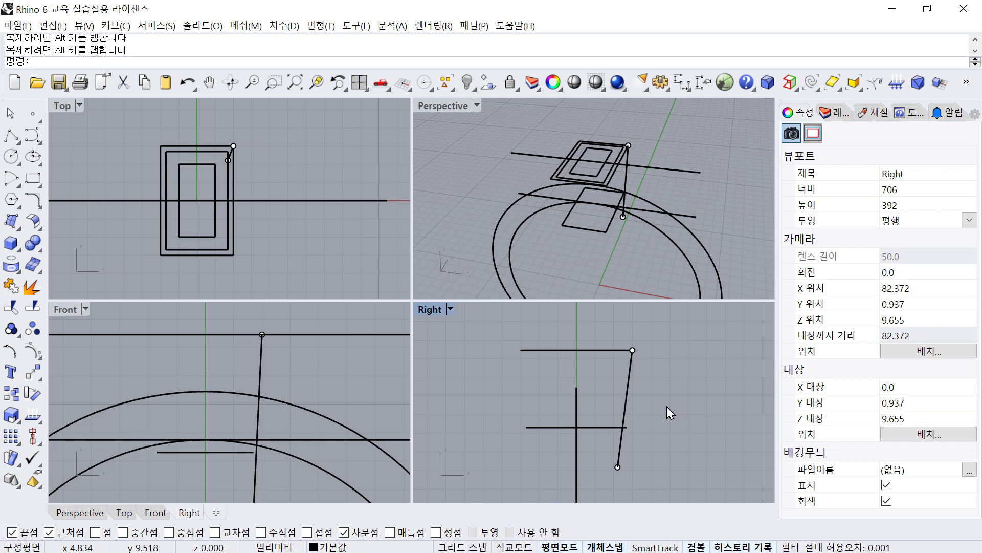
# Delete the sloped line between the upper and lower rectangles.
pyautogui.click(630, 380)
pyautogui.press('Delete')
# Offset the lowered rectangle 0.9 mm inward in the Top view.
pyautogui.click(624, 150)
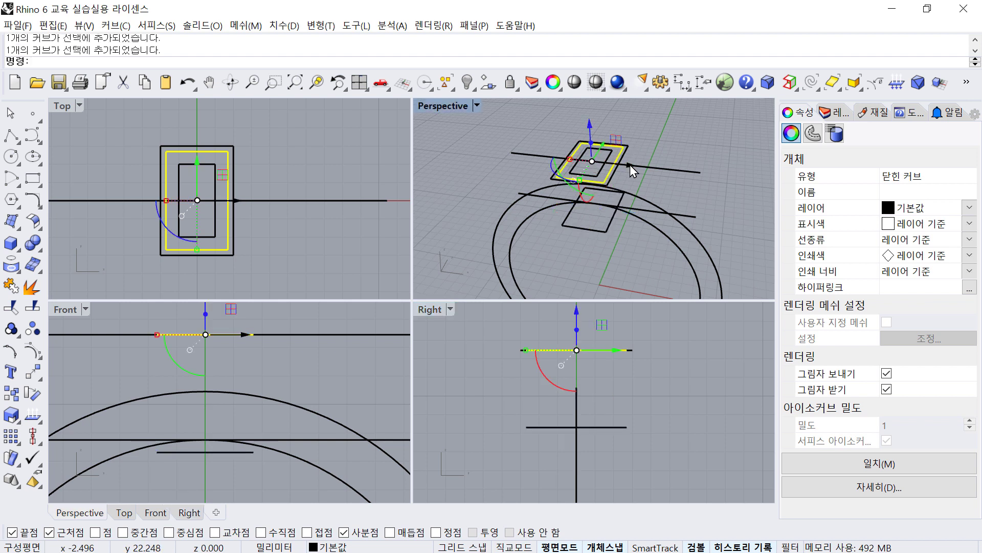
pyautogui.click(607, 228)
pyautogui.scroll(-2, 231, 453)
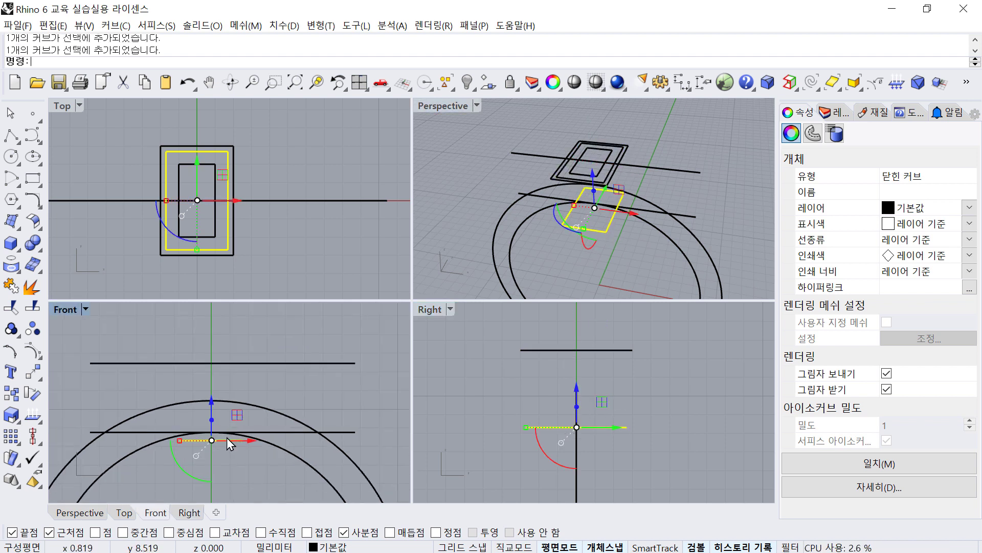
pyautogui.click(287, 449)
pyautogui.click(227, 445)
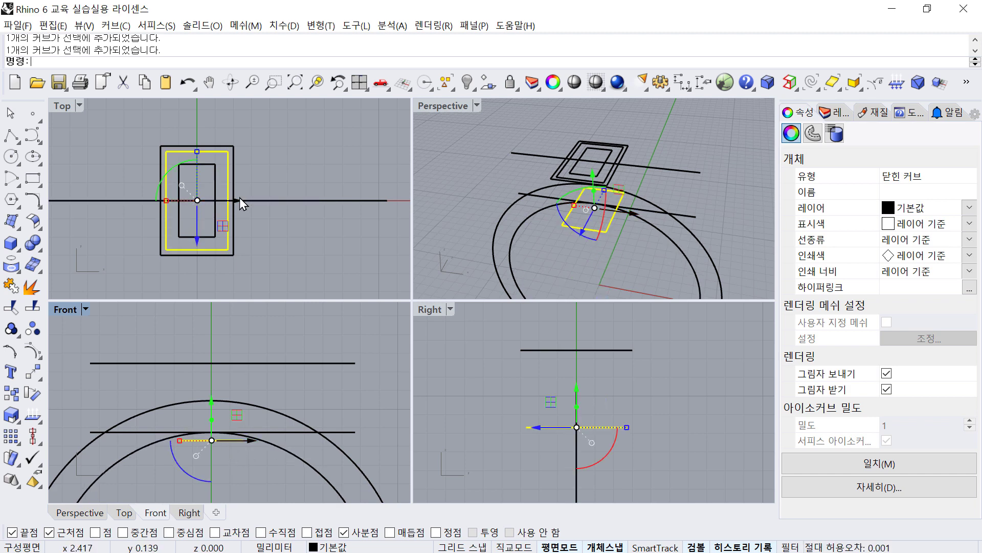
pyautogui.moveTo(239, 197); pyautogui.dragTo(237, 210, button='right')
pyautogui.press('Return')
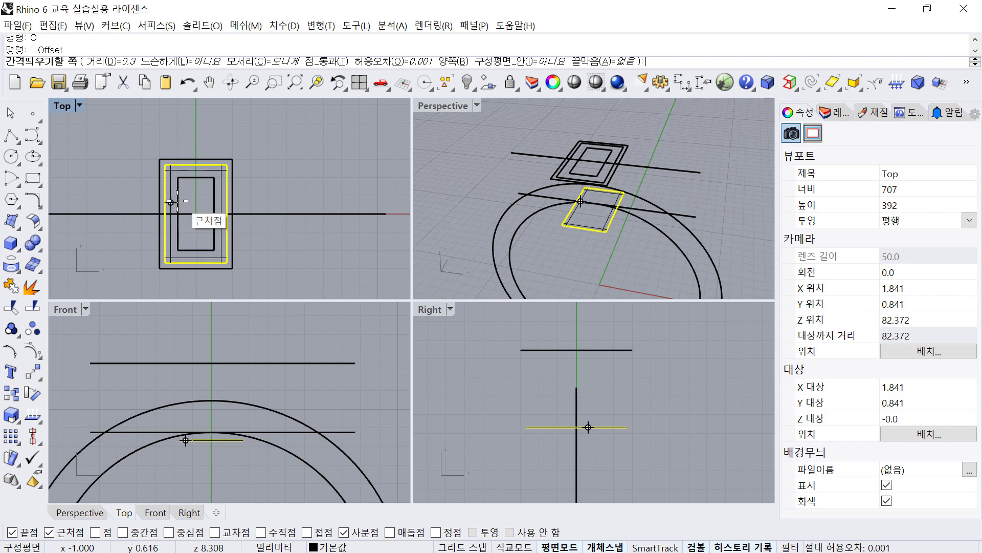
pyautogui.write('0.')
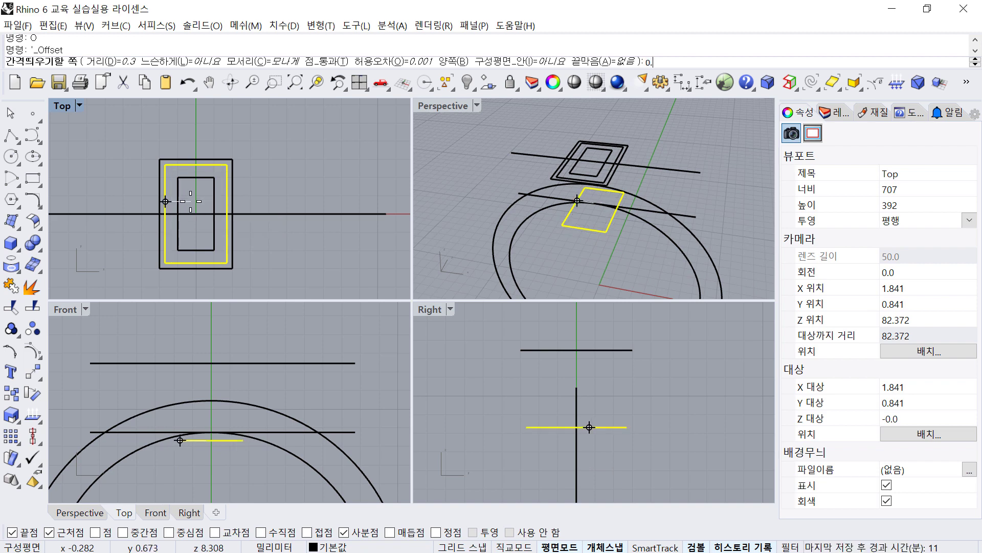
pyautogui.write('9')
pyautogui.click(190, 201)
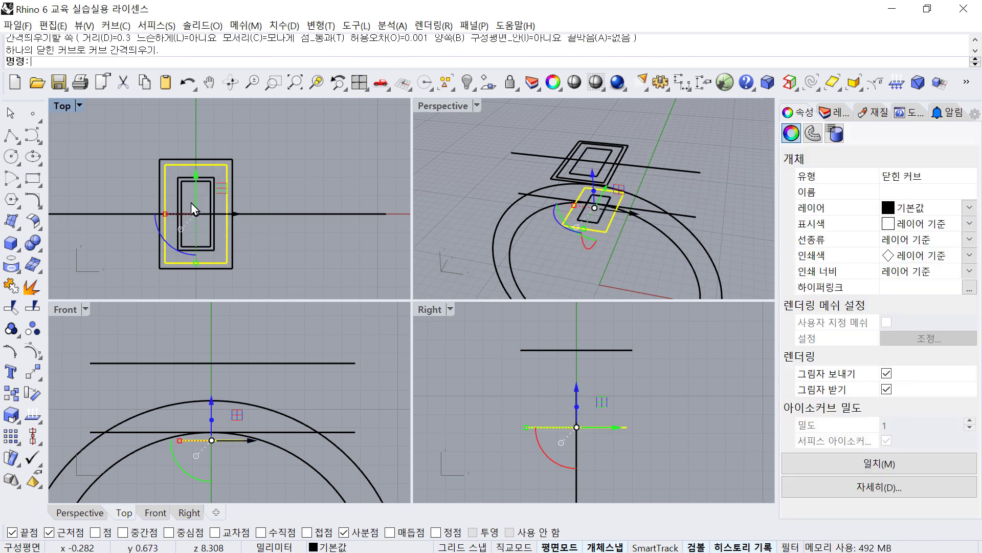
# Isolate the five nested rectangles by hiding all other objects, and reset the four-viewport layout.
pyautogui.click(245, 181)
pyautogui.moveTo(548, 136); pyautogui.dragTo(643, 252)
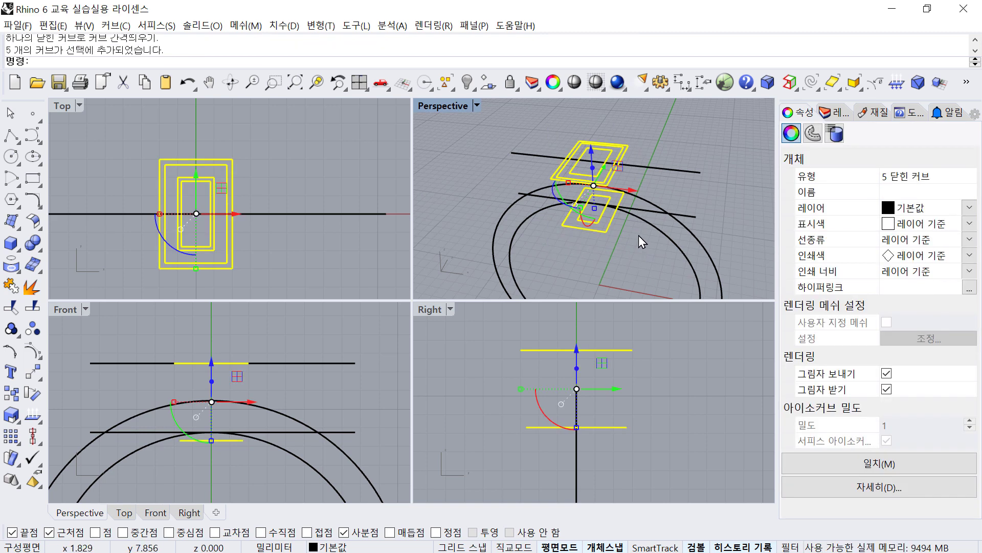
pyautogui.hotkey('ctrl', 'i')
pyautogui.hotkey('ctrl', 'h')
pyautogui.click(360, 83)
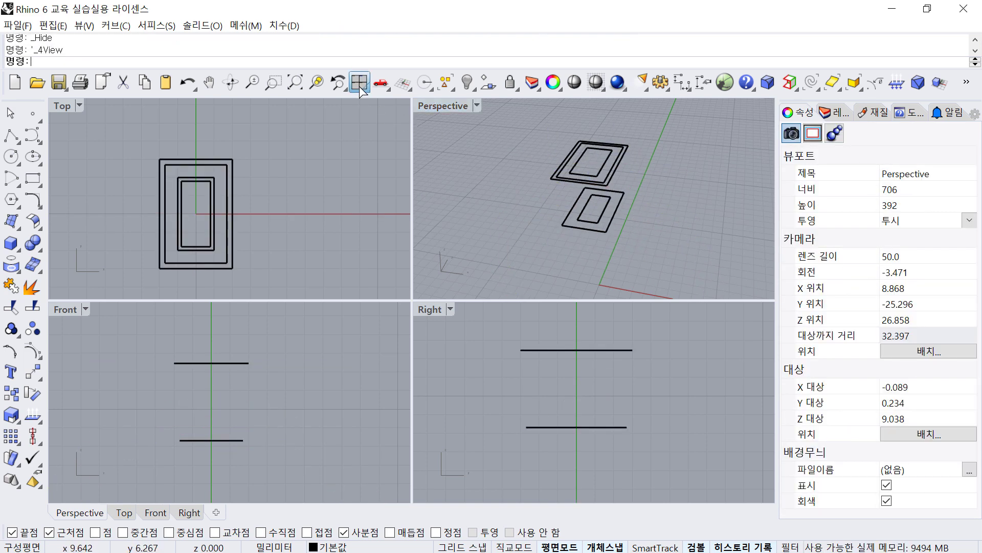
# Examine the upper and lower nested rectangles one by one in the Perspective view.
pyautogui.moveTo(705, 230); pyautogui.dragTo(647, 160, button='right')
pyautogui.click(643, 158)
pyautogui.click(641, 155)
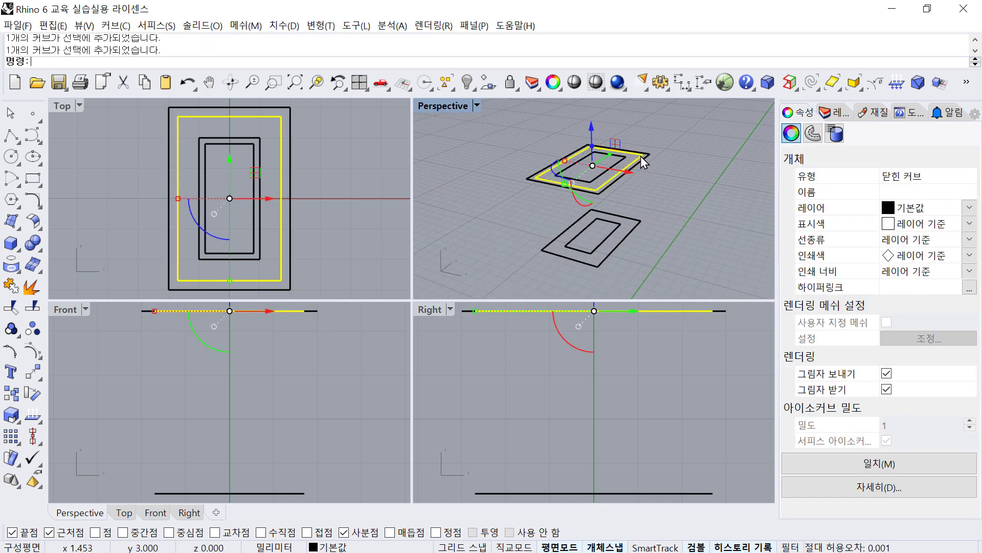
pyautogui.click(625, 158)
pyautogui.click(680, 195)
pyautogui.click(622, 226)
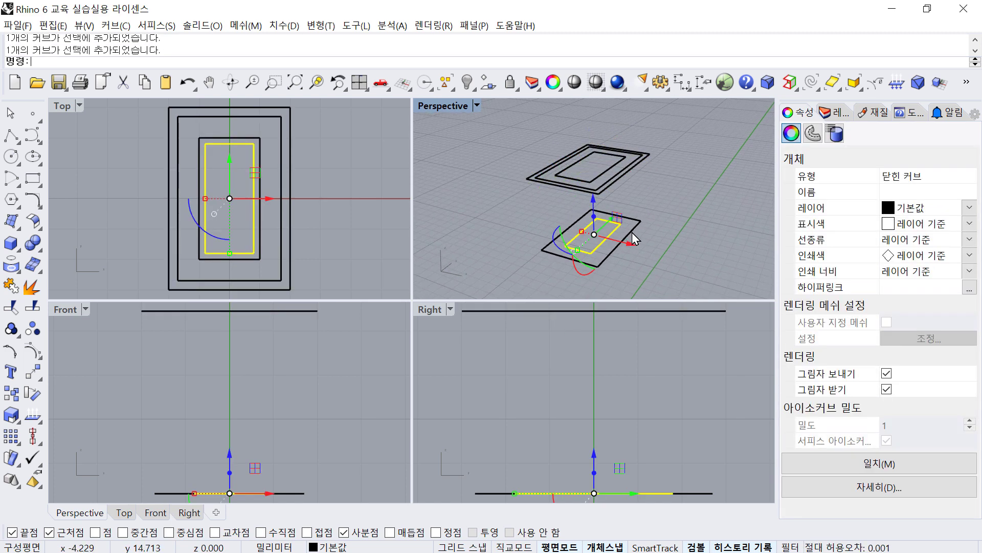
pyautogui.click(696, 219)
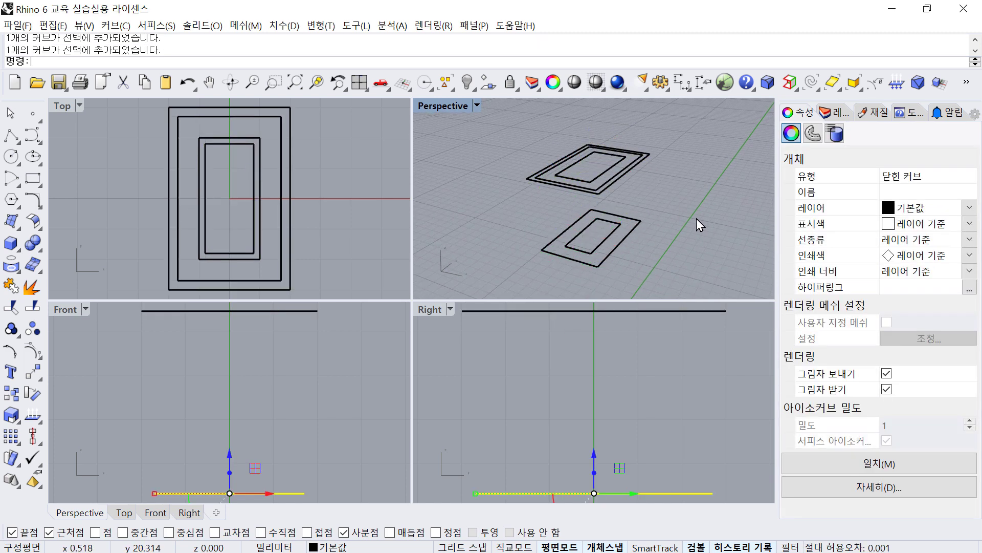
pyautogui.click(652, 158)
pyautogui.moveTo(652, 157); pyautogui.dragTo(629, 174, button='right')
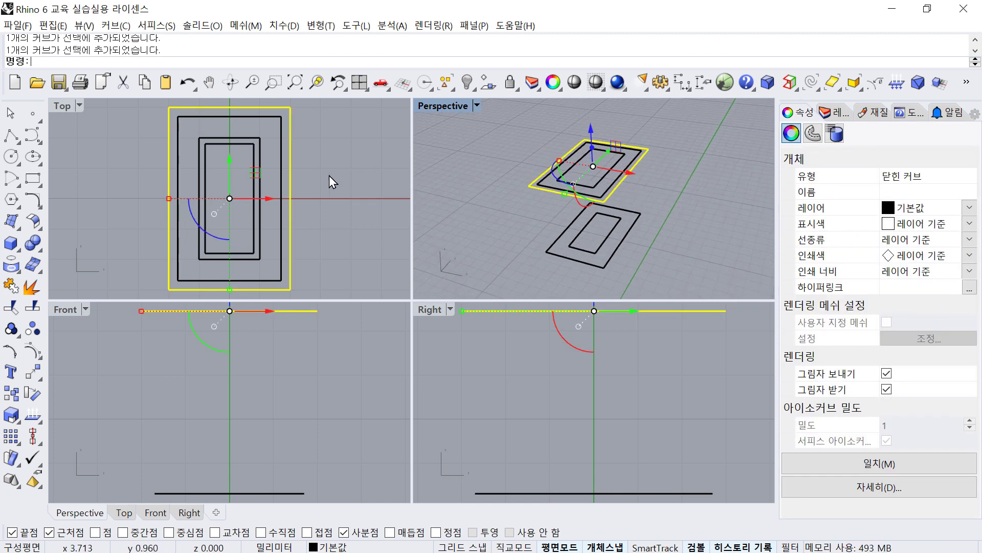
# Dimension the outer rectangle's length and width in the Top view.
pyautogui.scroll(-3, 314, 177)
pyautogui.click(683, 82)
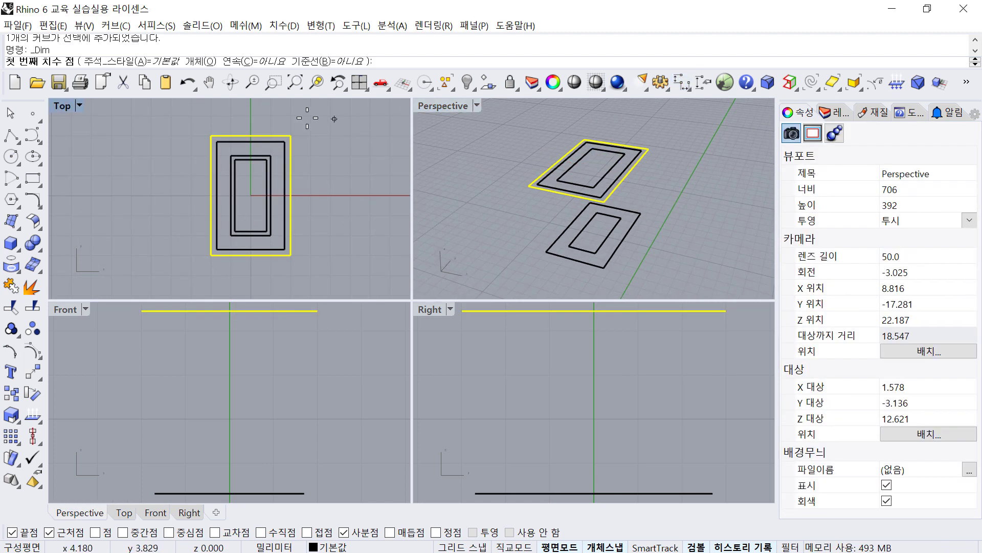
pyautogui.click(291, 135)
pyautogui.click(290, 254)
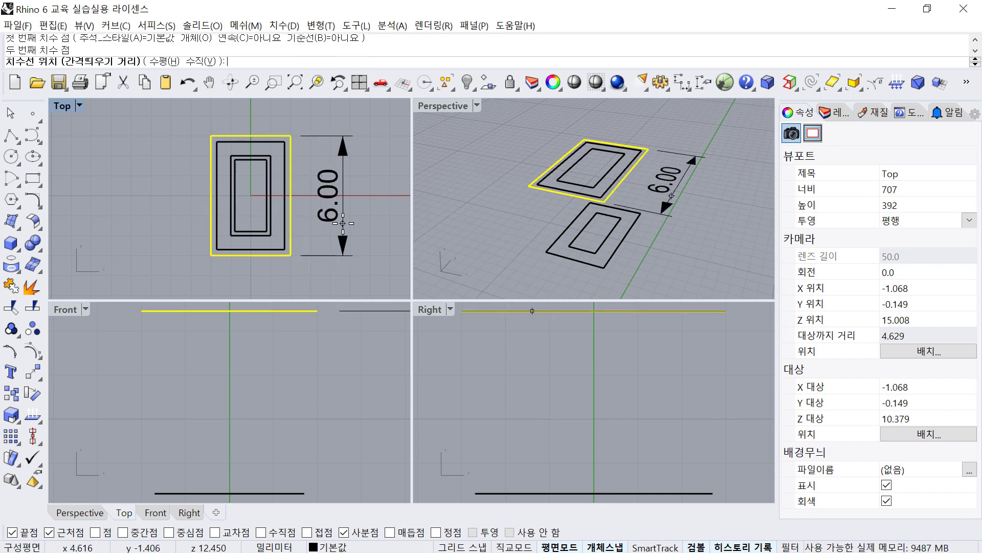
pyautogui.click(329, 251)
pyautogui.press('Return')
pyautogui.click(209, 242)
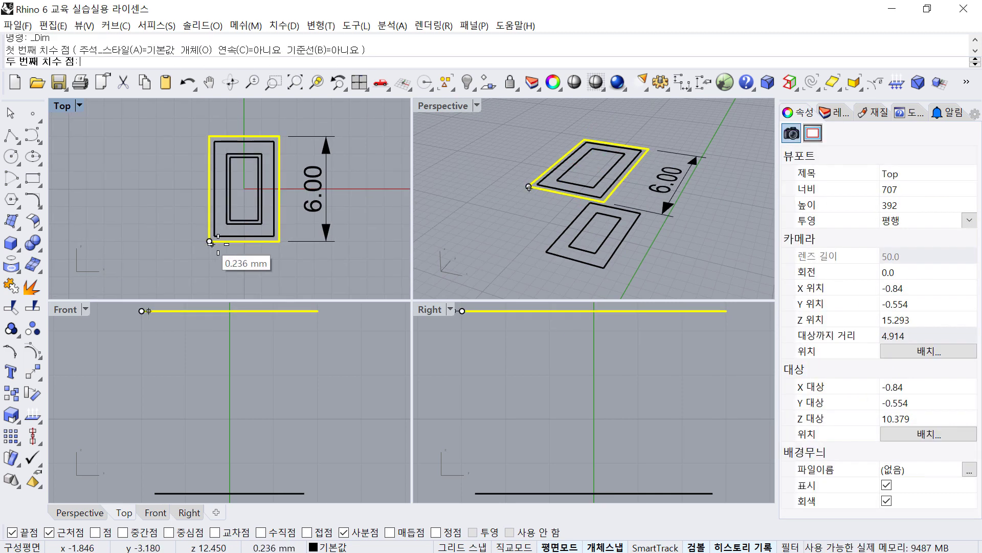
pyautogui.click(281, 242)
pyautogui.click(282, 275)
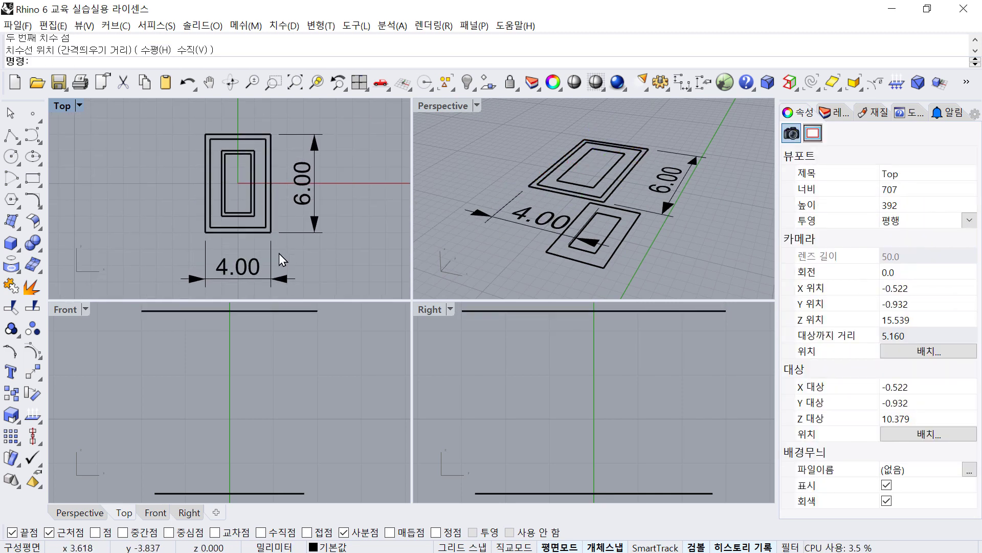
# Examine how the outer, middle and inner upper rectangles relate to the lower pair in the Perspective view.
pyautogui.click(624, 183)
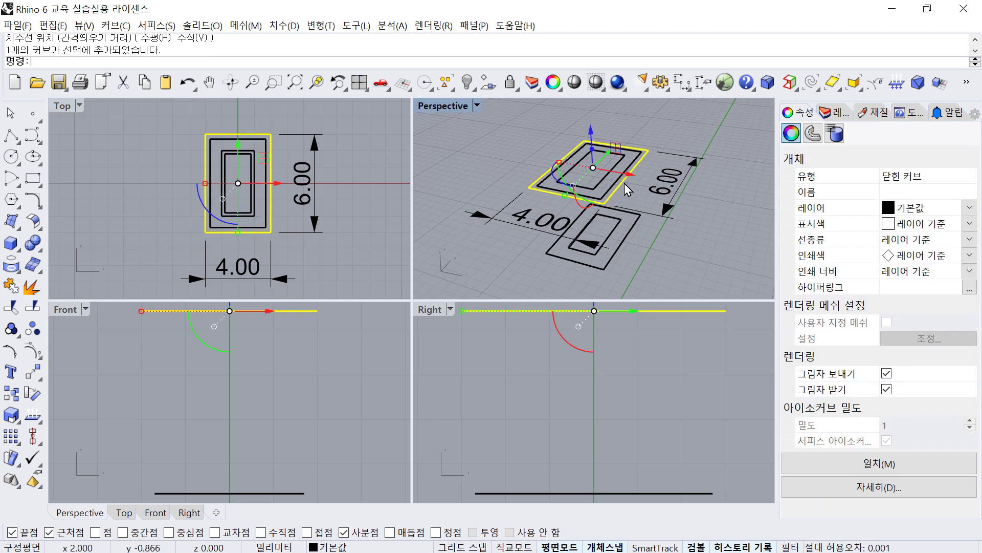
pyautogui.moveTo(624, 183); pyautogui.dragTo(729, 216, button='right')
pyautogui.click(644, 178)
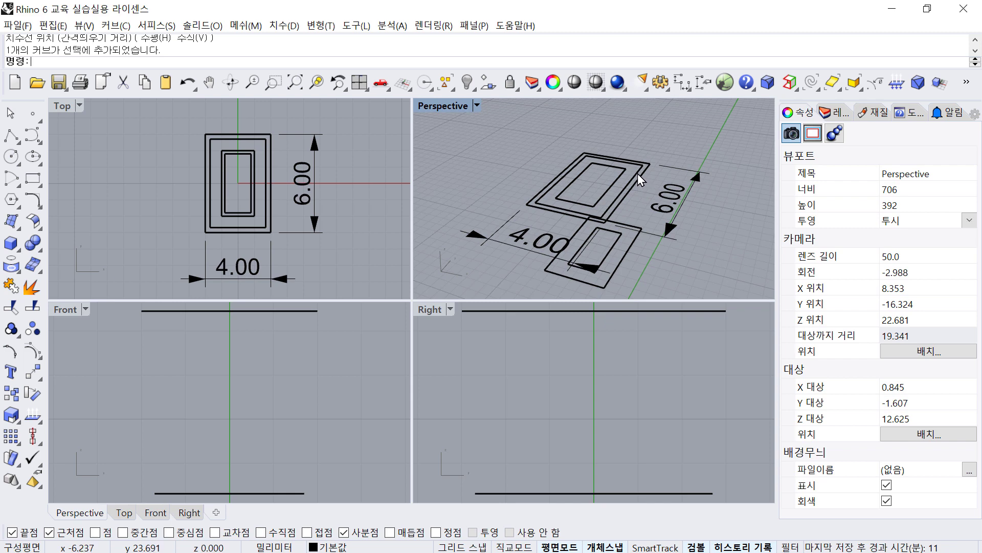
pyautogui.click(638, 174)
pyautogui.click(648, 169)
pyautogui.moveTo(649, 169); pyautogui.dragTo(650, 171, button='right')
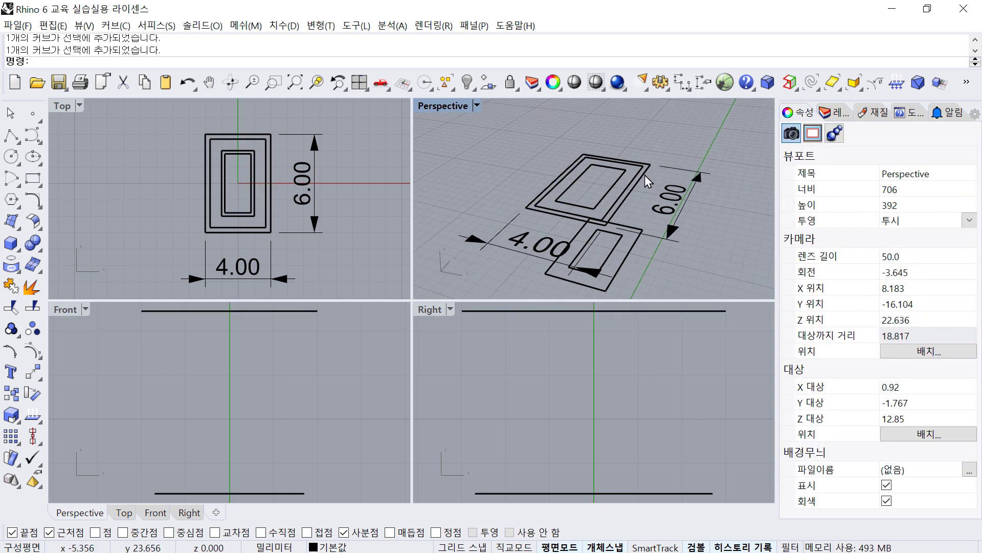
pyautogui.click(645, 175)
pyautogui.click(624, 177)
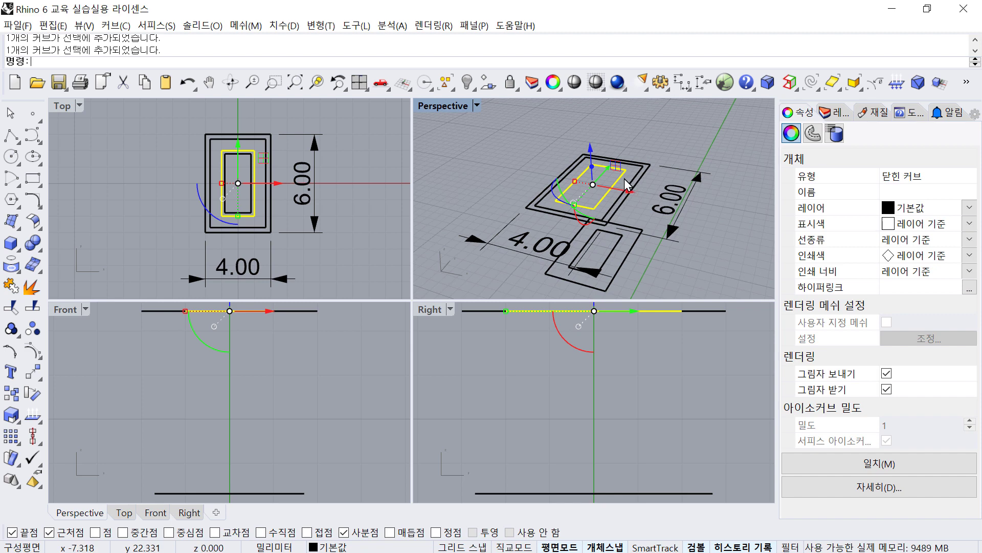
pyautogui.click(640, 262)
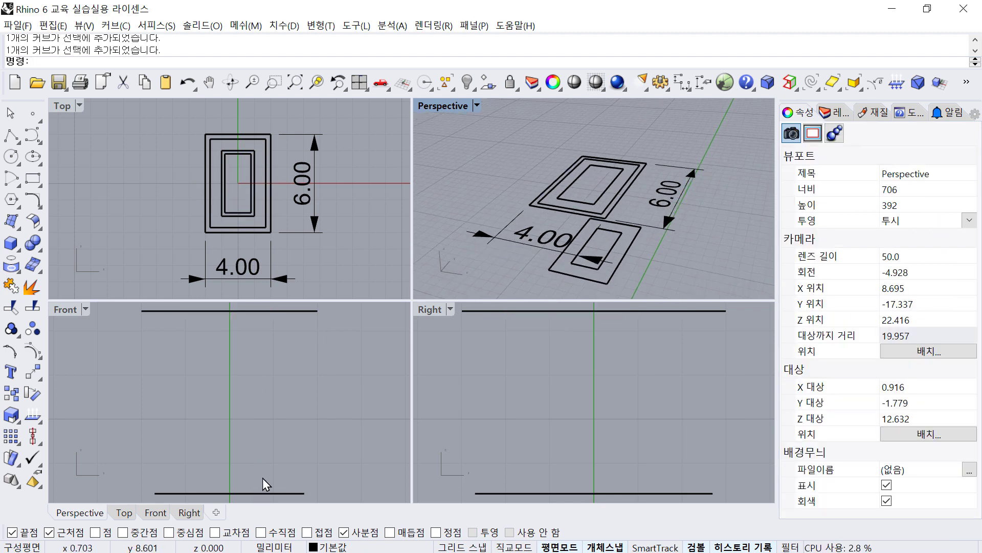
# Show the hidden ring curves and check the lower rectangle pair's position against the inner ring circle in the Front view.
pyautogui.scroll(-4, 262, 478)
pyautogui.moveTo(329, 474); pyautogui.dragTo(139, 436)
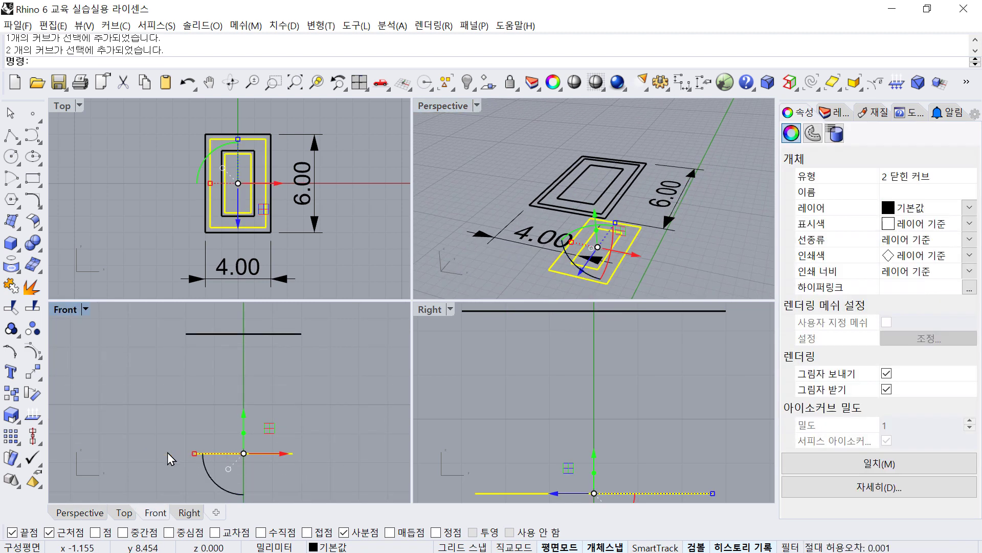
pyautogui.hotkey('ctrl', 'alt', 'h')
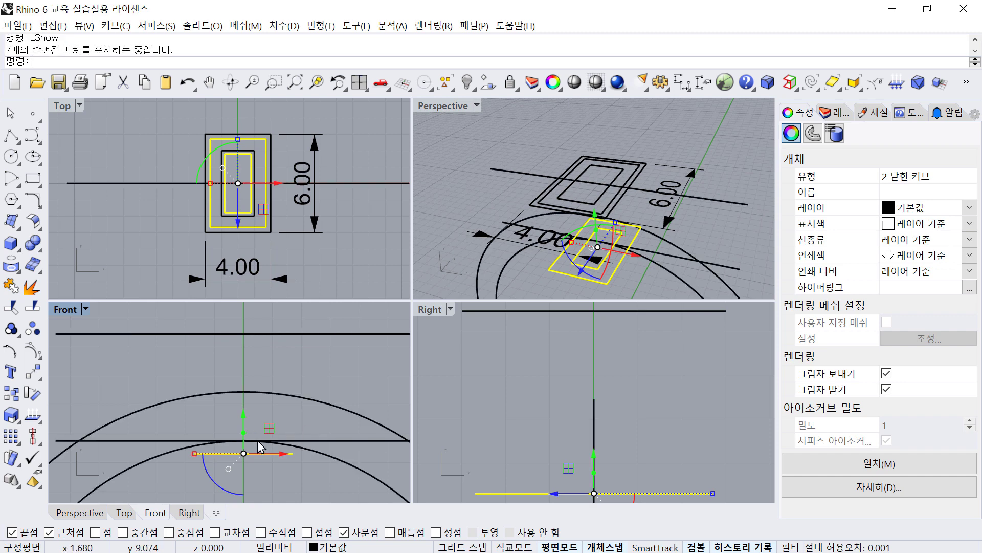
pyautogui.click(263, 464)
pyautogui.moveTo(165, 433); pyautogui.dragTo(286, 479)
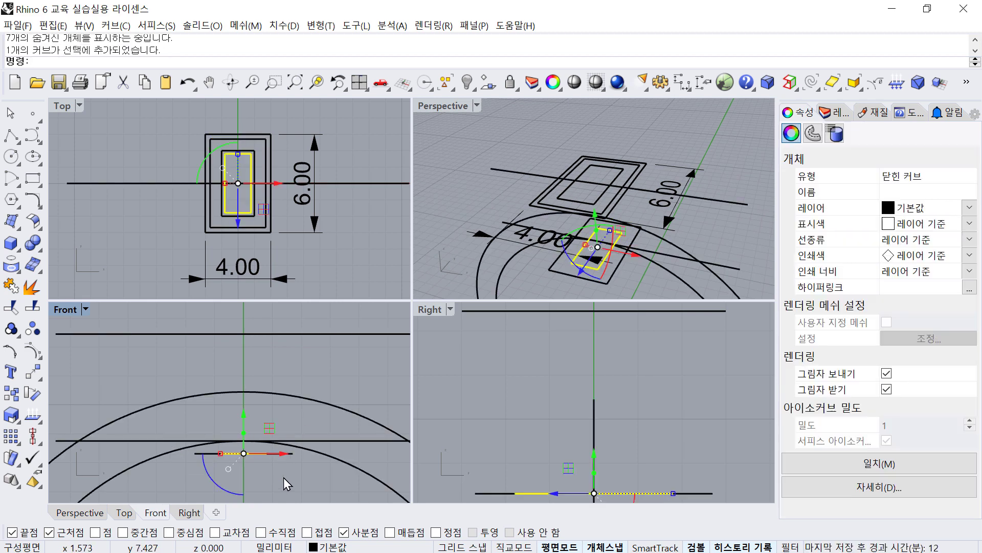
pyautogui.click(261, 457)
pyautogui.moveTo(206, 419); pyautogui.dragTo(306, 477)
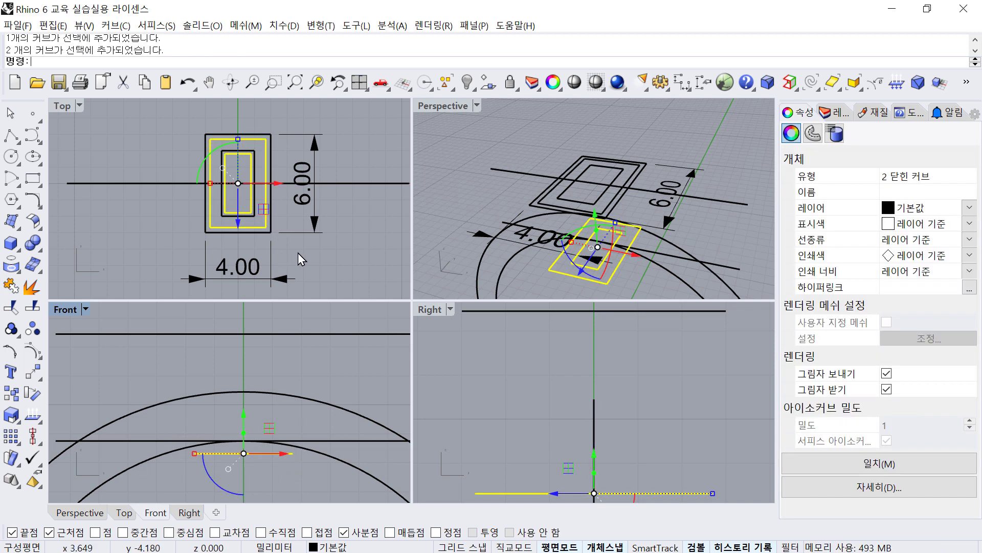
pyautogui.moveTo(625, 189); pyautogui.dragTo(625, 206, button='right')
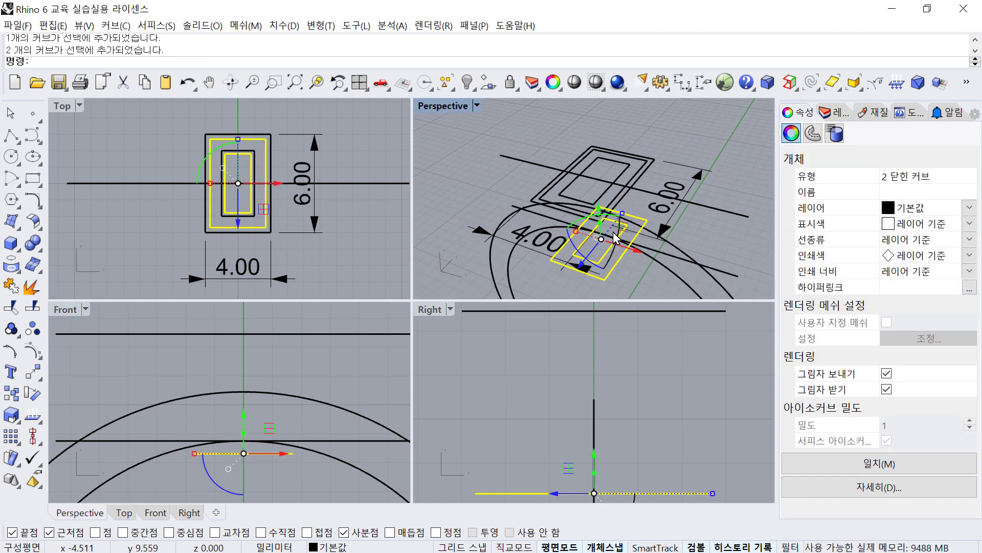
# Hide the ring curves, guide lines and dimensions so only the five nested rectangles remain.
pyautogui.scroll(-1, 295, 234)
pyautogui.click(202, 132)
pyautogui.moveTo(201, 130); pyautogui.dragTo(295, 249)
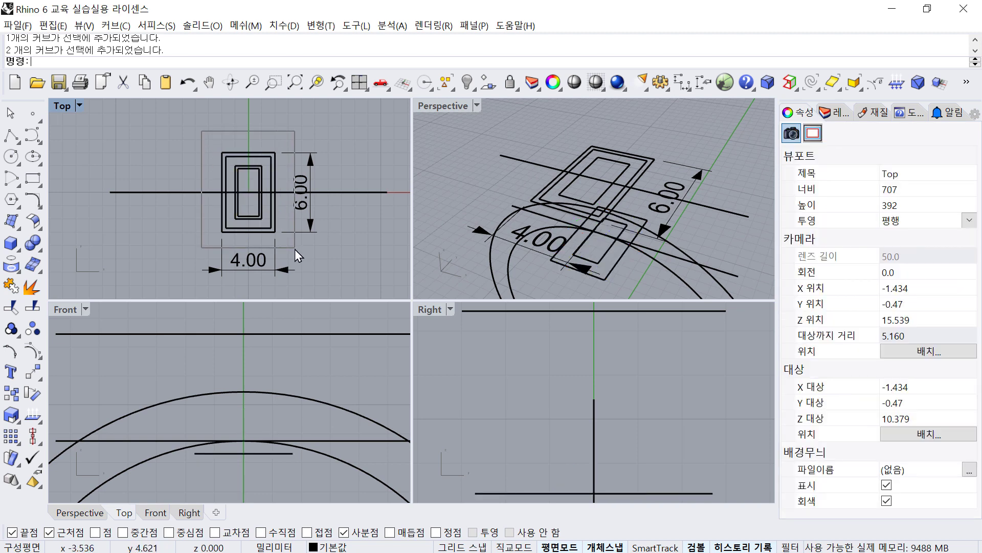
pyautogui.hotkey('ctrl', 'i')
pyautogui.hotkey('ctrl', 'h')
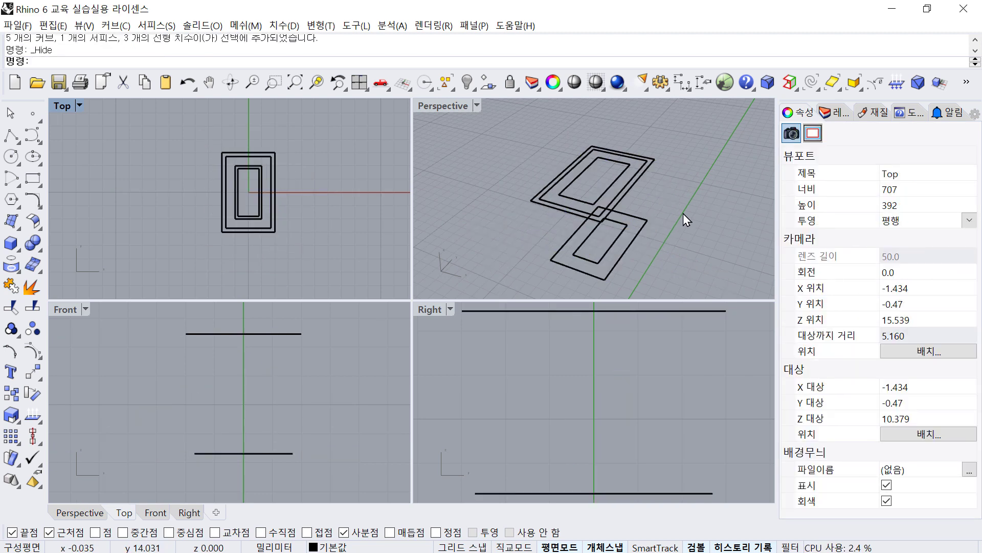
# Try to move the upper innermost rectangle vertically in the Right view, and undo the move.
pyautogui.click(661, 200)
pyautogui.click(619, 174)
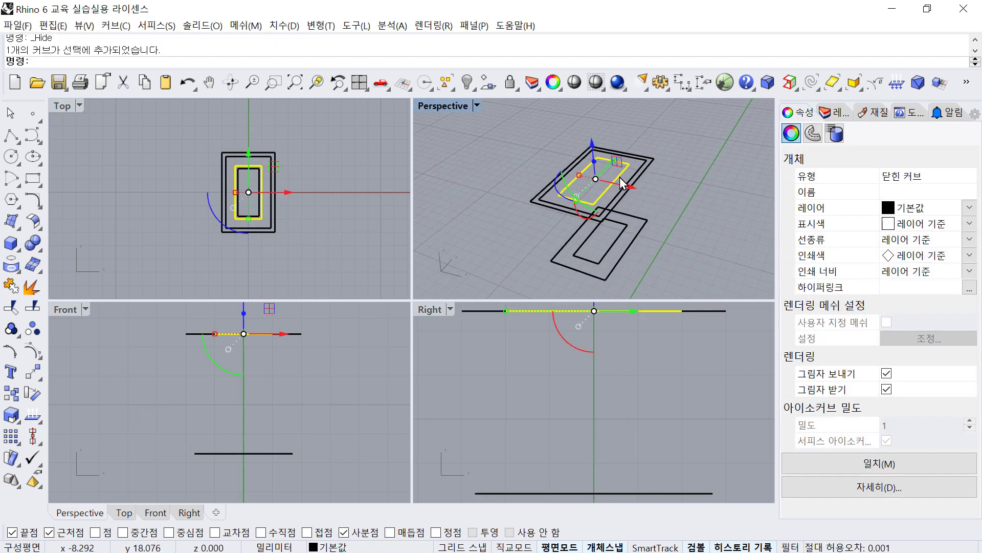
pyautogui.moveTo(619, 174); pyautogui.dragTo(624, 190, button='right')
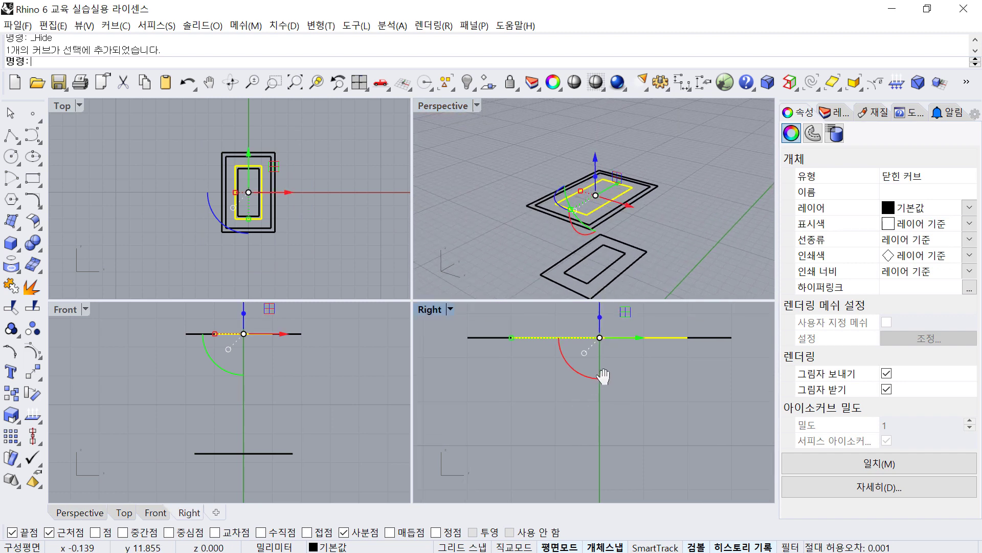
pyautogui.moveTo(590, 316); pyautogui.dragTo(600, 353, button='right')
pyautogui.moveTo(603, 313); pyautogui.dragTo(601, 320)
pyautogui.hotkey('ctrl', 'z')
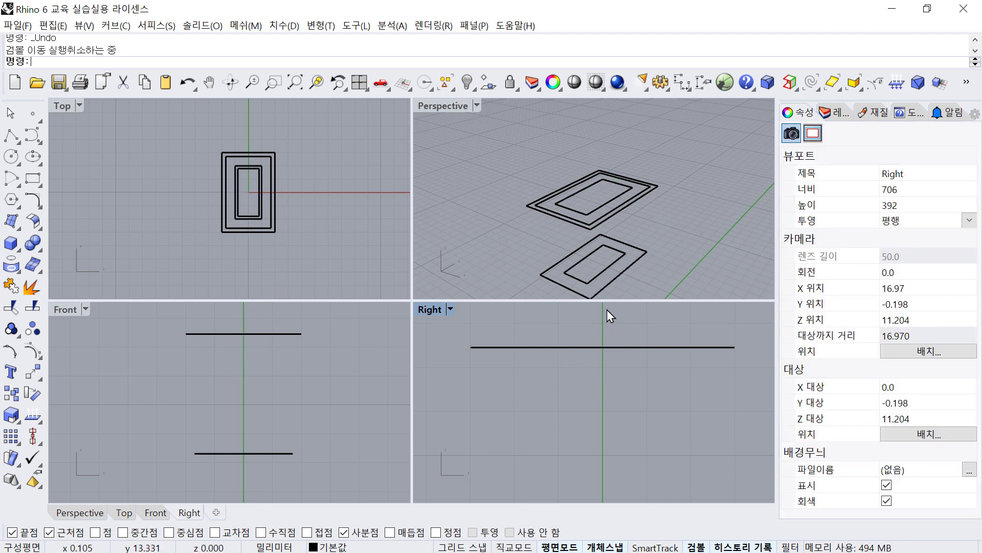
# Move the upper innermost rectangle straight down in the Right view so it lies below the two outer upper rectangles.
pyautogui.click(602, 213)
pyautogui.click(601, 324)
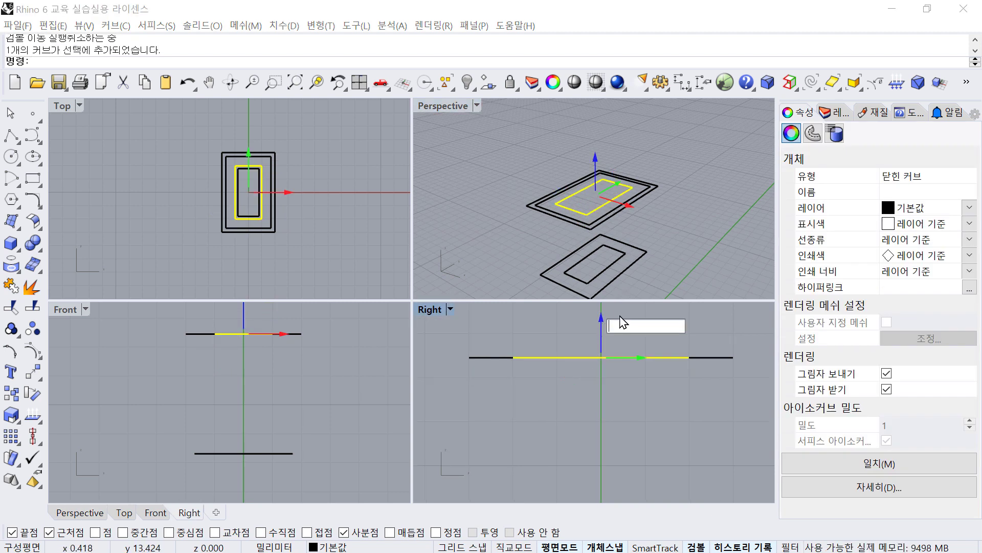
pyautogui.write('-0')
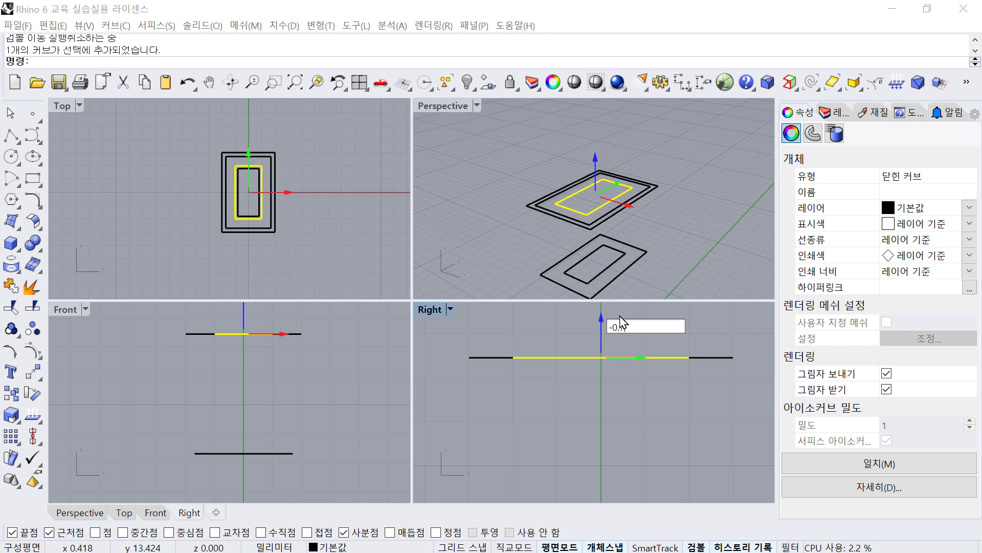
pyautogui.write('.6')
pyautogui.press('Return')
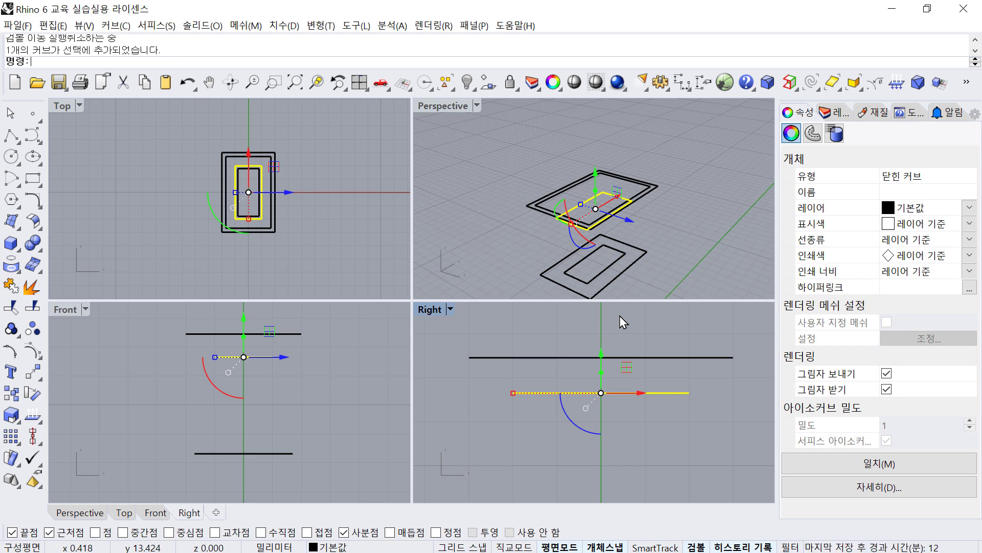
pyautogui.click(673, 263)
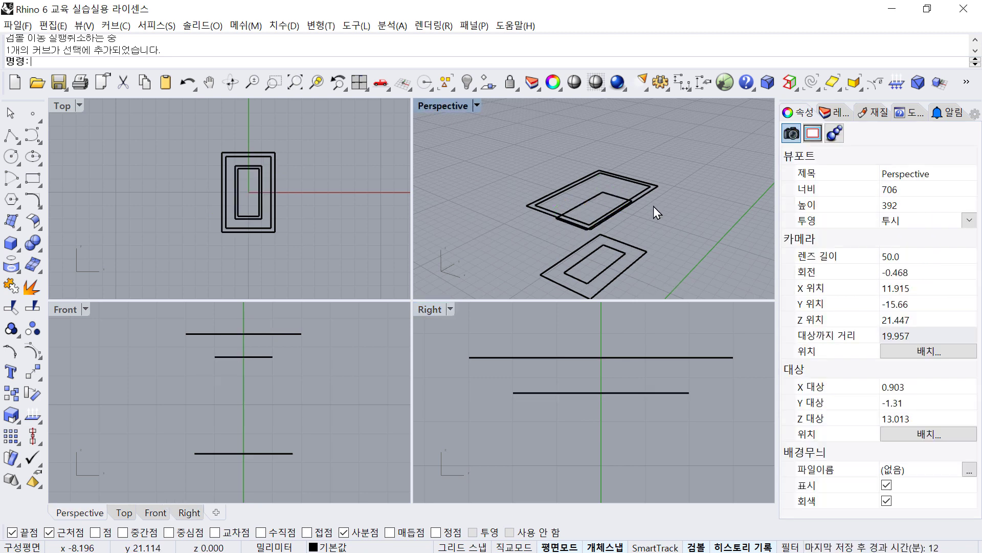
# Start a Loft through the five rectangles in order: upper outer, upper middle, upper innermost, lower inner, lower outer.
pyautogui.moveTo(653, 206); pyautogui.dragTo(710, 202, button='right')
pyautogui.moveTo(711, 202)
pyautogui.mouseDown(button='right')
pyautogui.moveTo(639, 226)
pyautogui.moveTo(702, 215)
pyautogui.mouseUp(button='right')
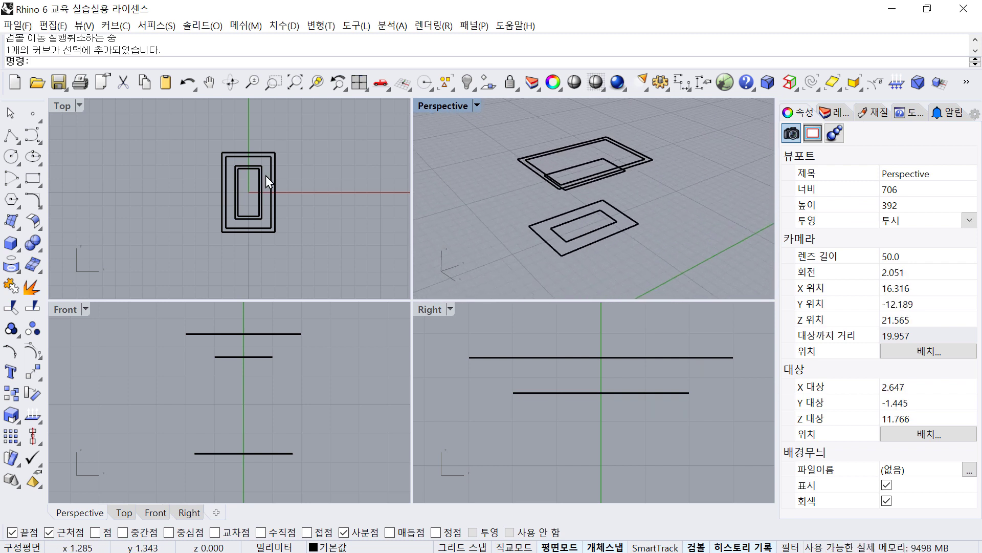
pyautogui.click(16, 225)
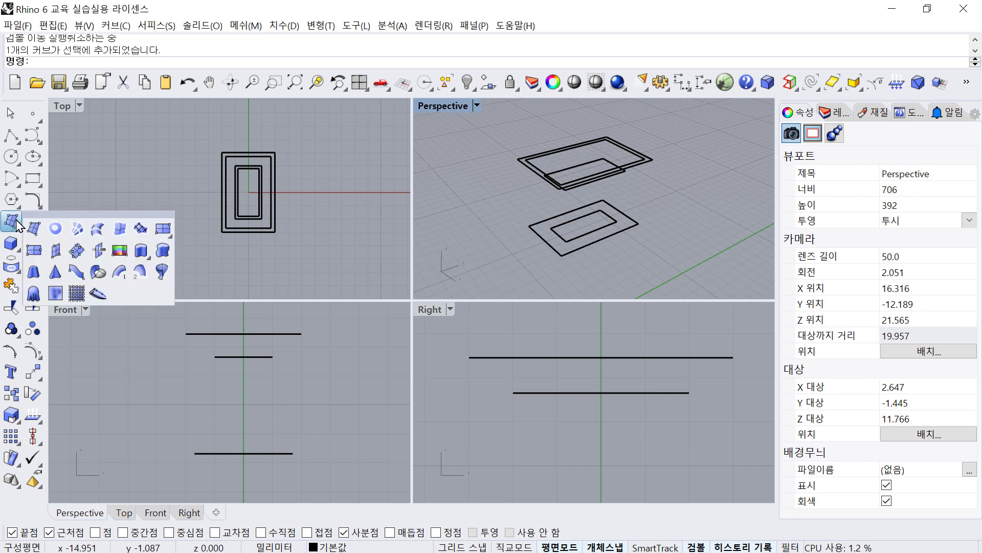
pyautogui.click(98, 230)
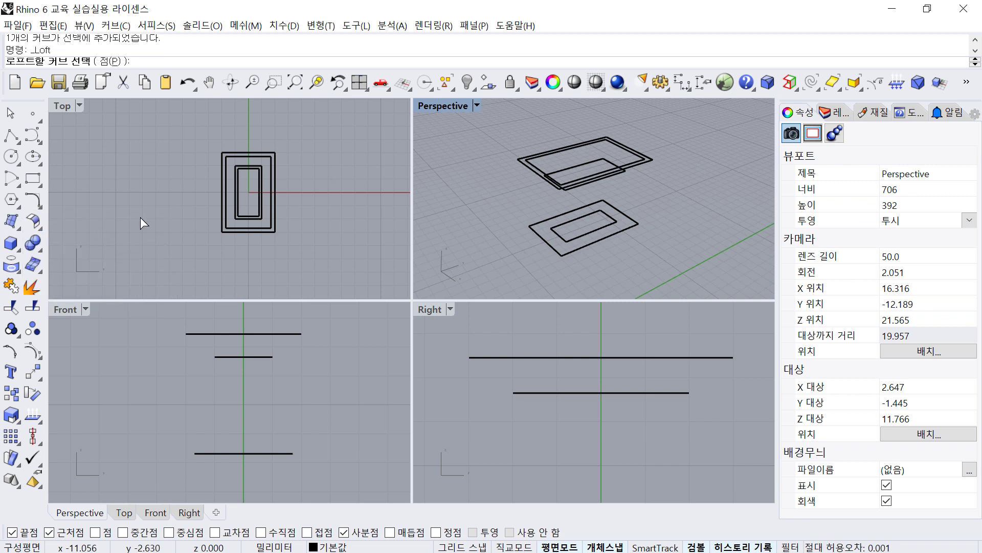
pyautogui.click(651, 163)
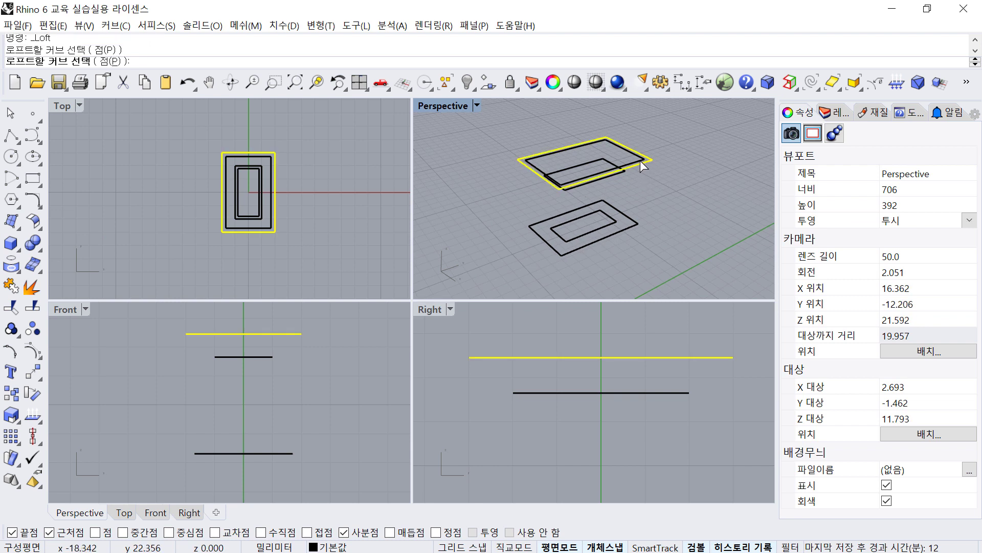
pyautogui.click(640, 161)
pyautogui.click(623, 176)
pyautogui.click(615, 227)
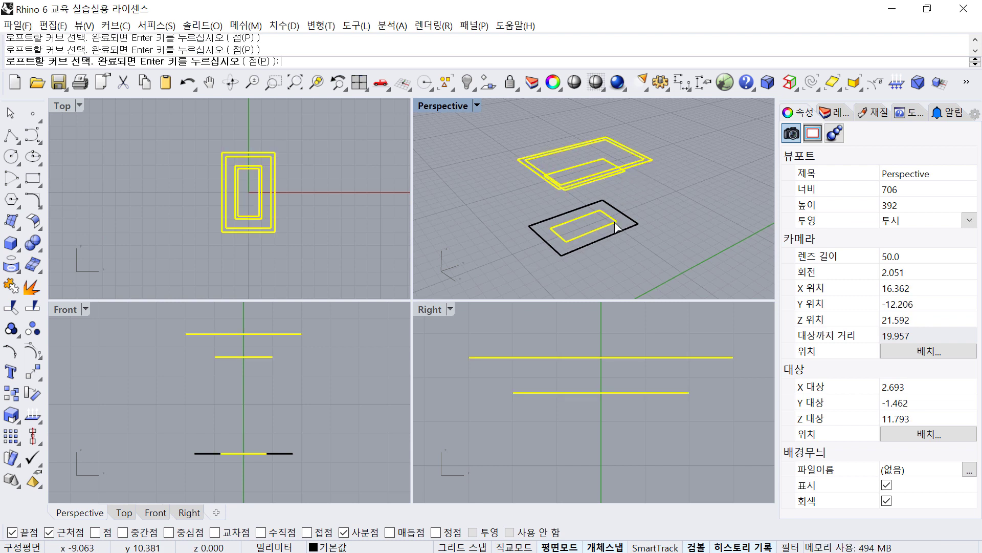
pyautogui.click(635, 231)
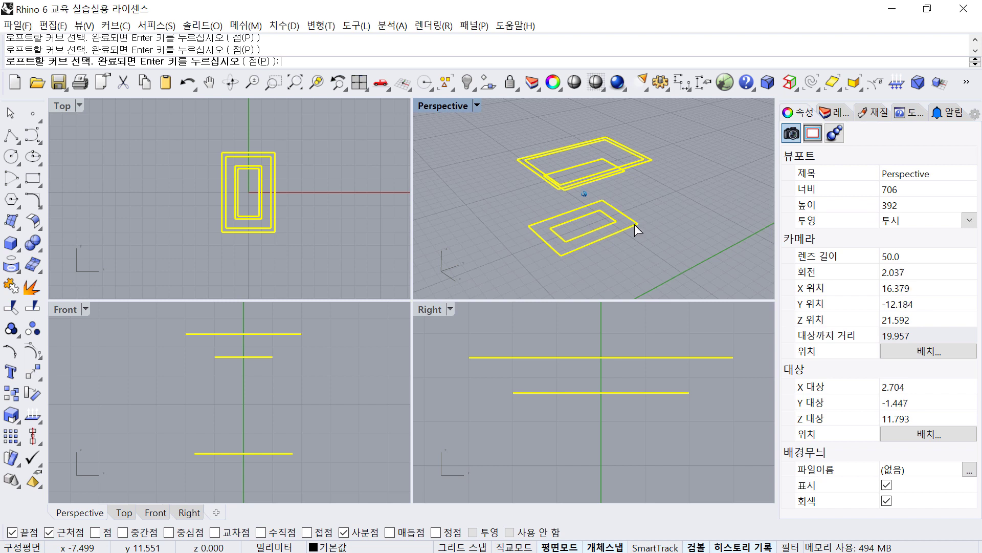
pyautogui.moveTo(635, 225); pyautogui.dragTo(620, 229, button='right')
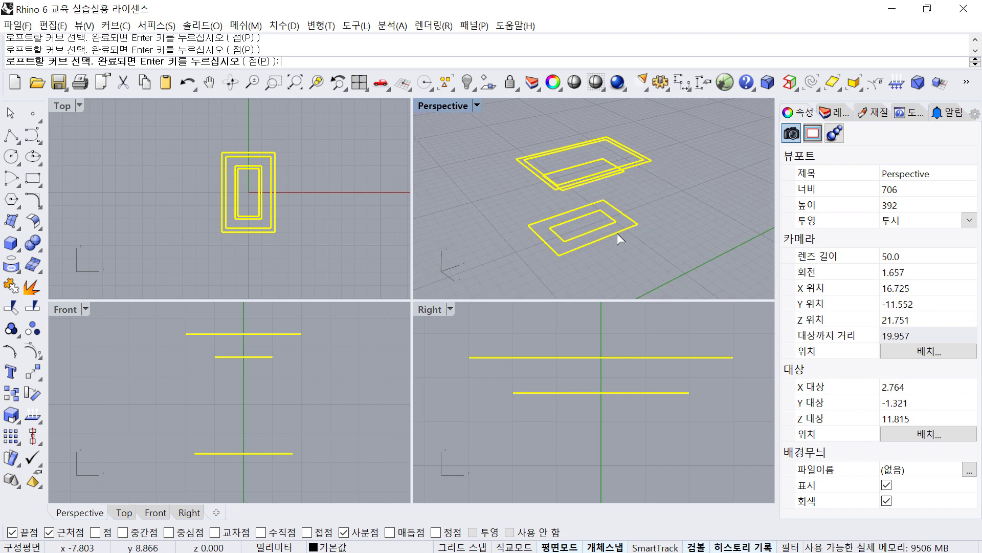
pyautogui.press('Return')
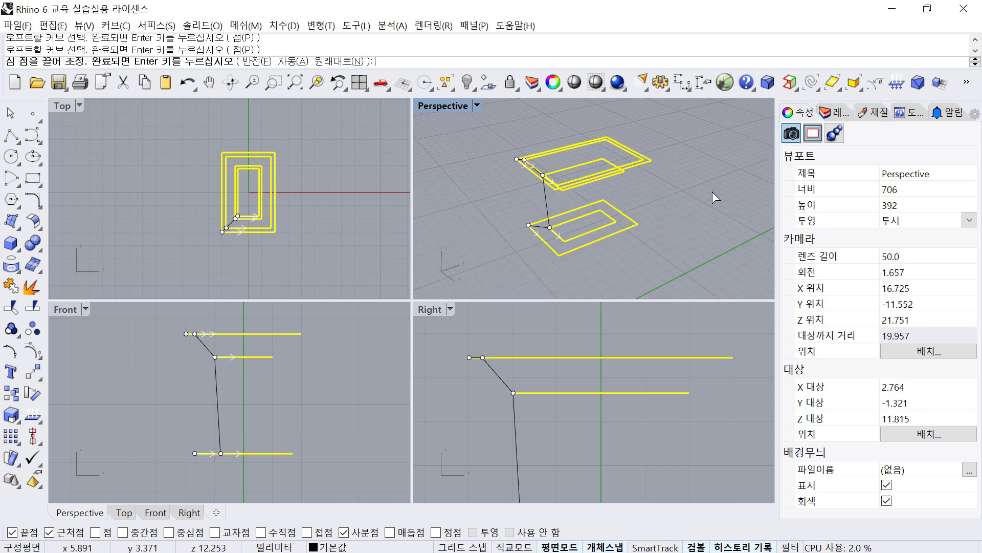
# Accept the seam points, create the setting as a closed loft with straight sections, and shade the Perspective view.
pyautogui.moveTo(713, 191); pyautogui.dragTo(495, 163, button='right')
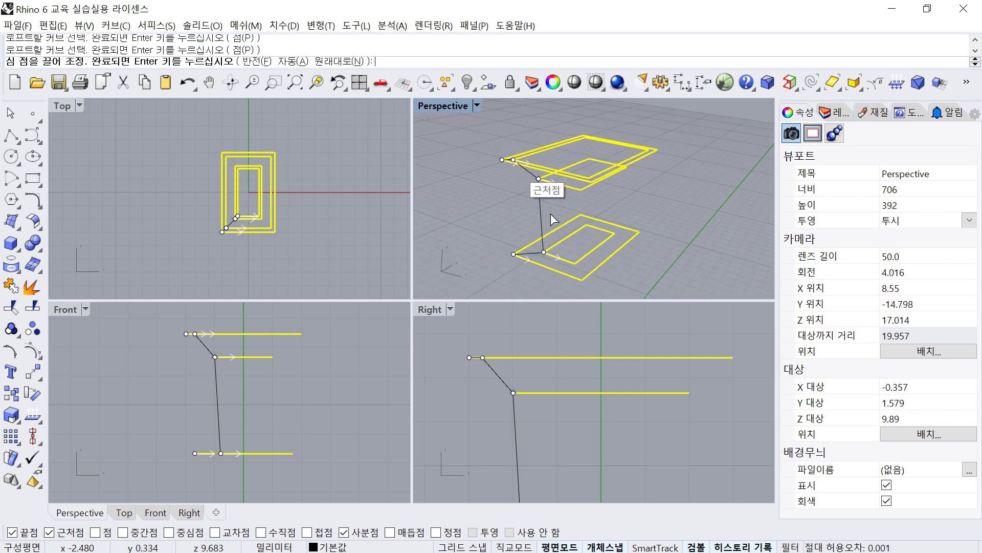
pyautogui.press('Return')
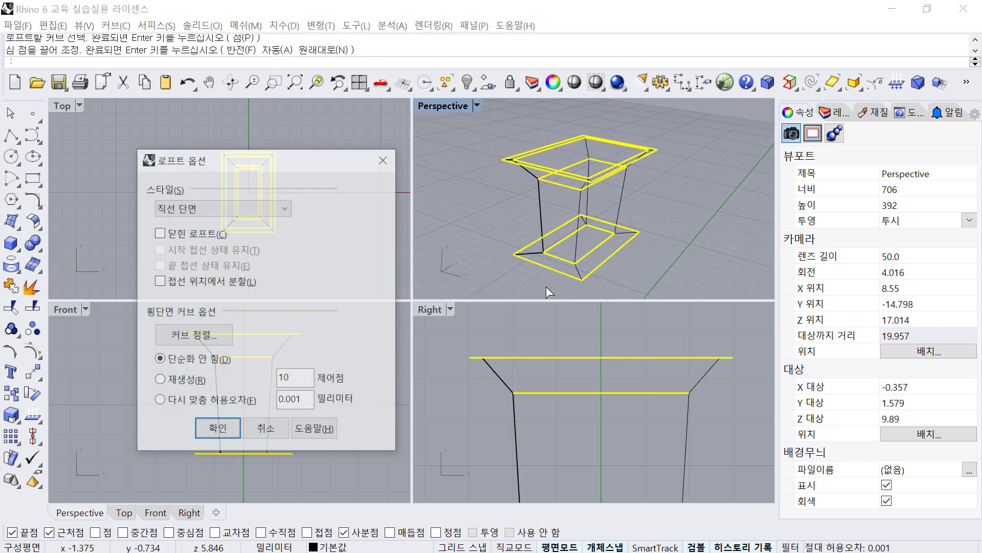
pyautogui.click(206, 239)
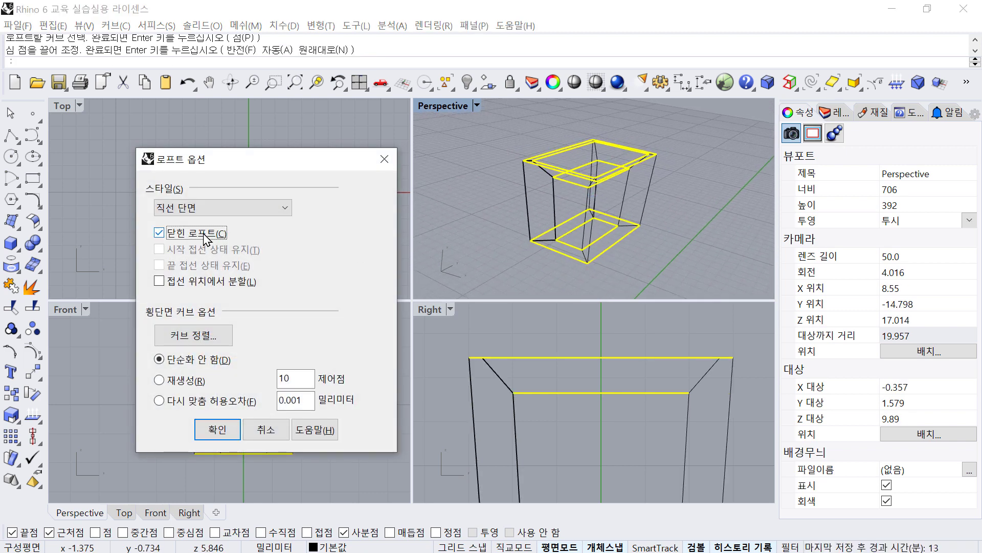
pyautogui.click(481, 106)
pyautogui.click(522, 72)
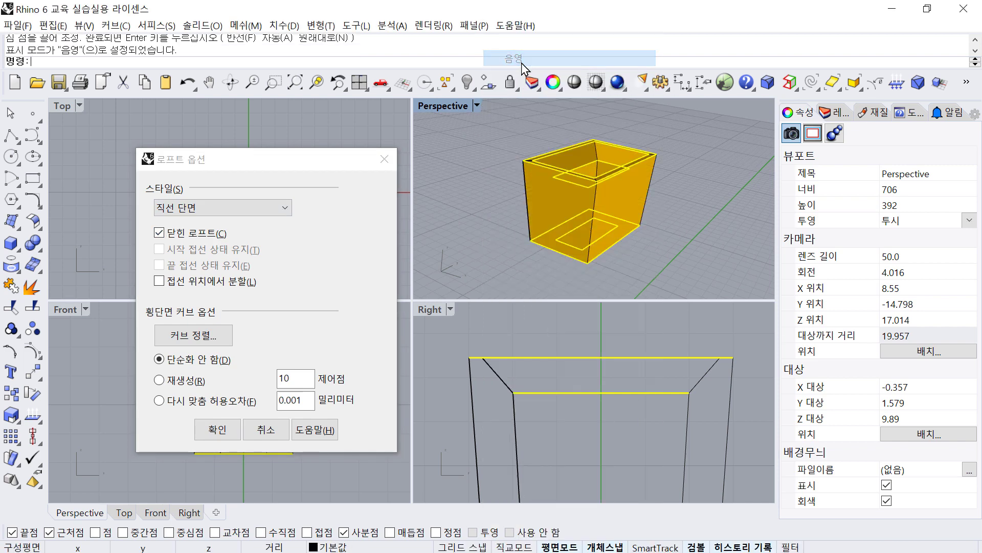
pyautogui.moveTo(627, 172)
pyautogui.mouseDown(button='right')
pyautogui.moveTo(633, 180)
pyautogui.moveTo(398, 305)
pyautogui.mouseUp(button='right')
pyautogui.click(210, 439)
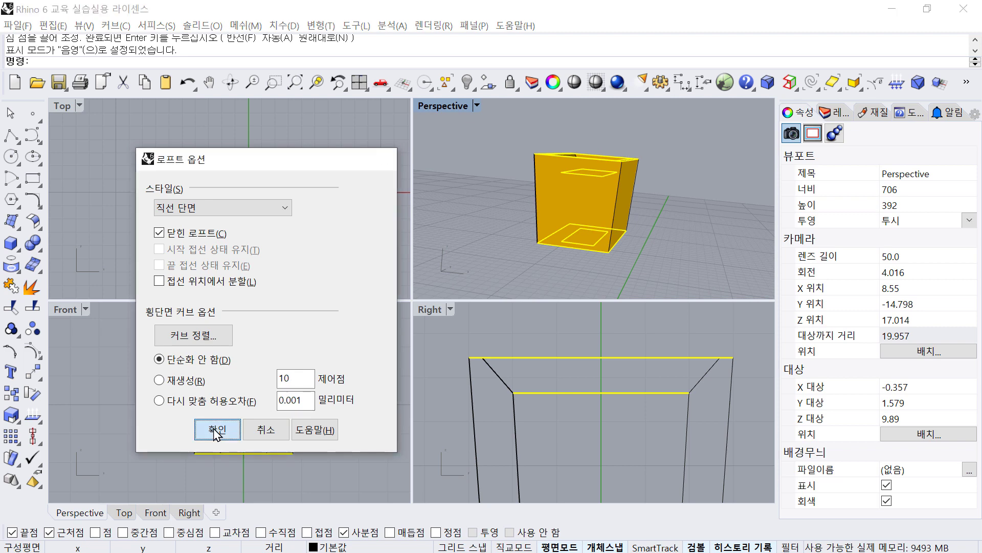
pyautogui.moveTo(412, 251)
pyautogui.mouseDown(button='right')
pyautogui.moveTo(487, 226)
pyautogui.moveTo(693, 241)
pyautogui.mouseUp(button='right')
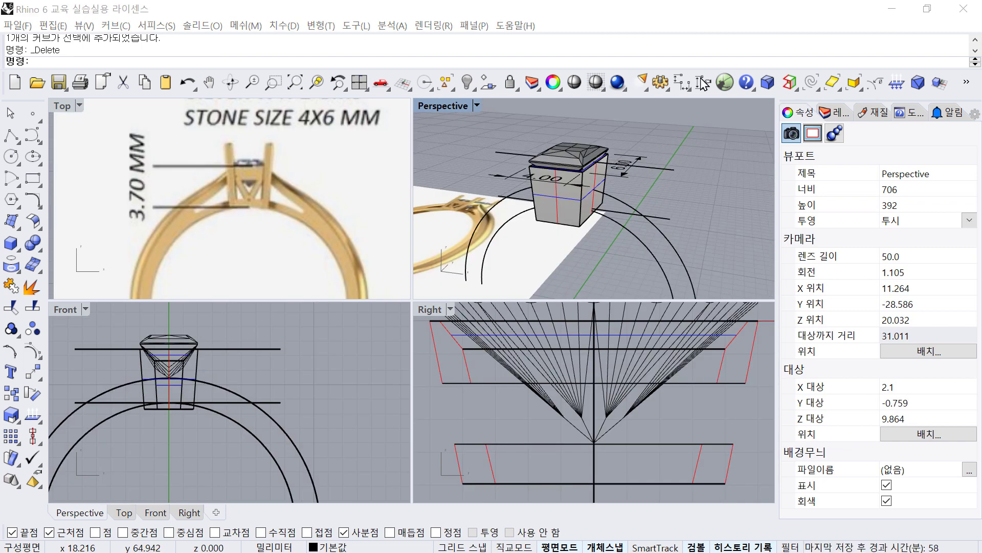
# Inspect the lofted setting against the ring in the Perspective view and select both ring circles for comparison.
pyautogui.click(716, 147)
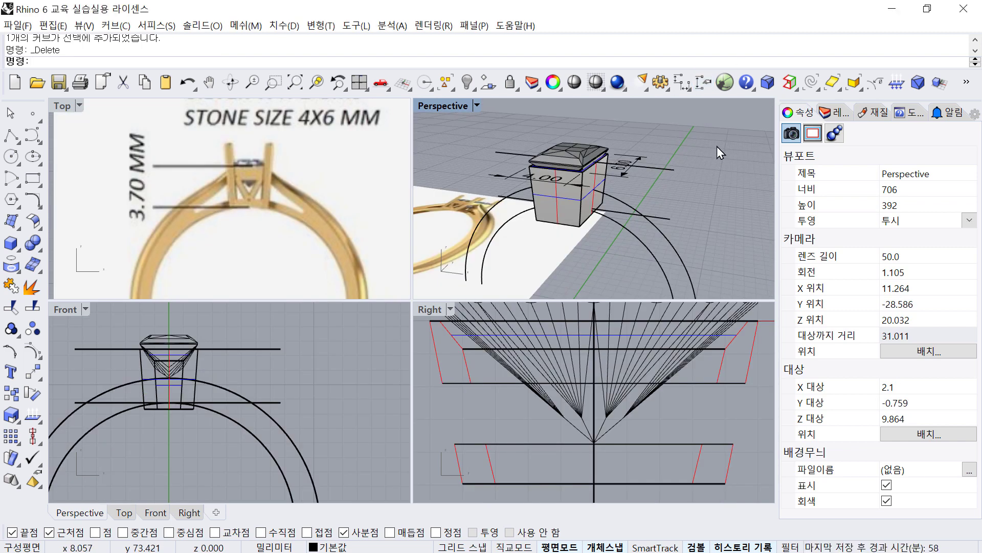
pyautogui.click(330, 367)
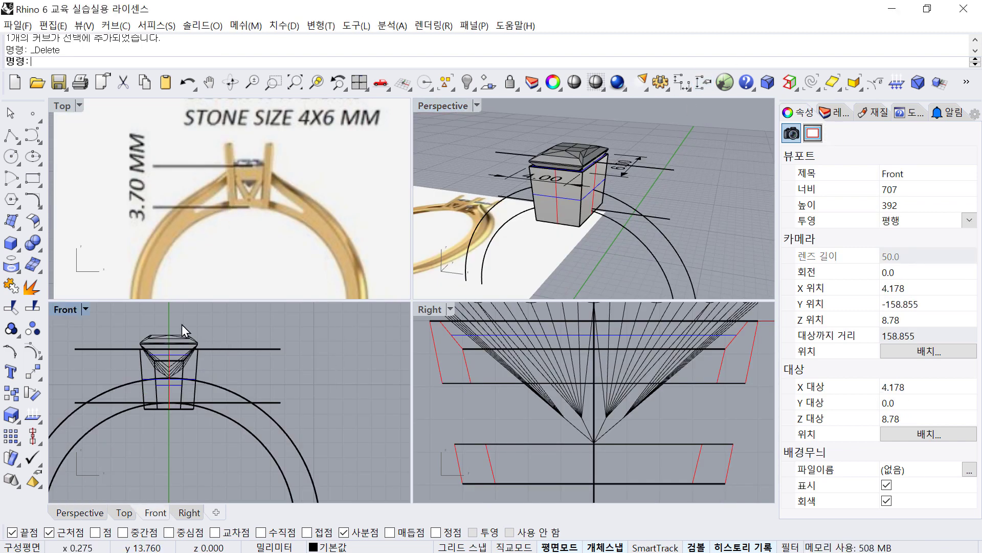
pyautogui.moveTo(713, 175); pyautogui.dragTo(655, 185, button='right')
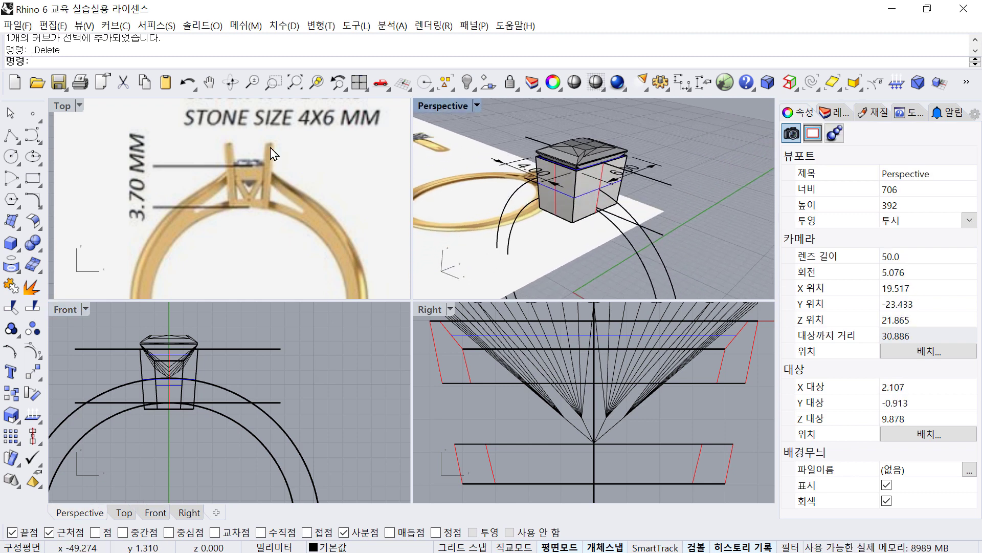
pyautogui.moveTo(637, 219); pyautogui.dragTo(635, 220, button='right')
pyautogui.click(631, 244)
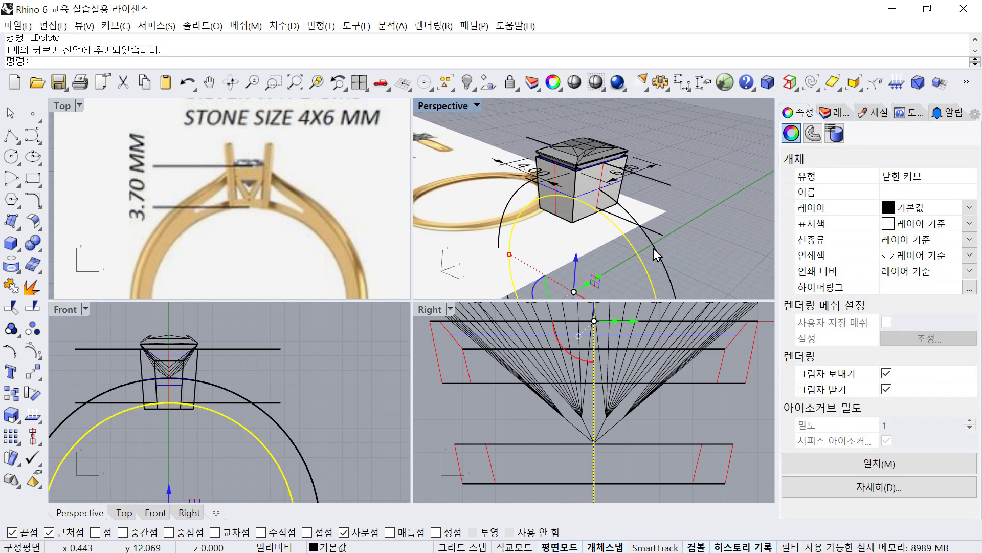
pyautogui.keyDown('shift'); pyautogui.click(657, 246); pyautogui.keyUp('shift')
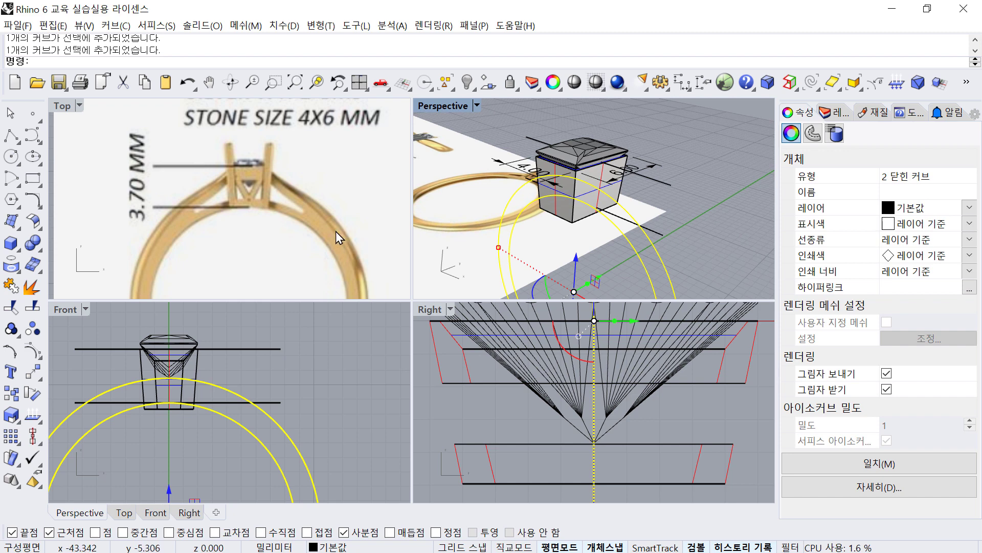
# Examine the band and its junction with the setting in the reference picture's front, side and angled ring views.
pyautogui.scroll(-4, 324, 222)
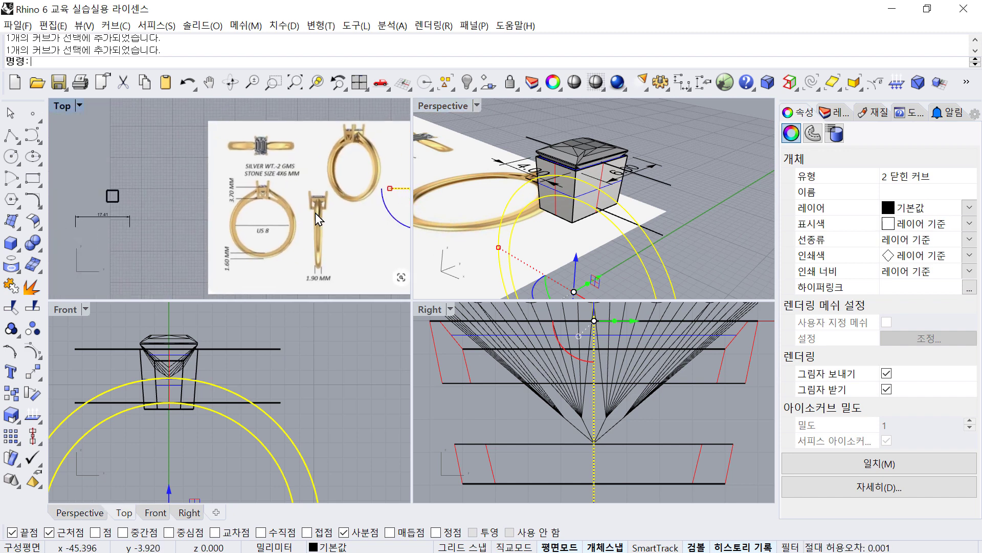
pyautogui.scroll(2, 315, 213)
pyautogui.scroll(1, 317, 215)
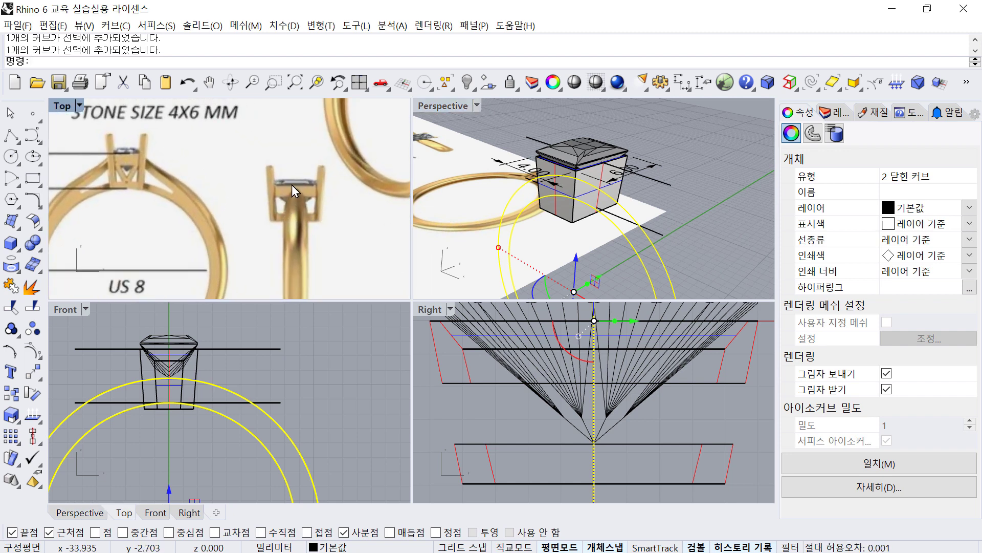
pyautogui.scroll(-1, 303, 198)
pyautogui.scroll(-2, 289, 197)
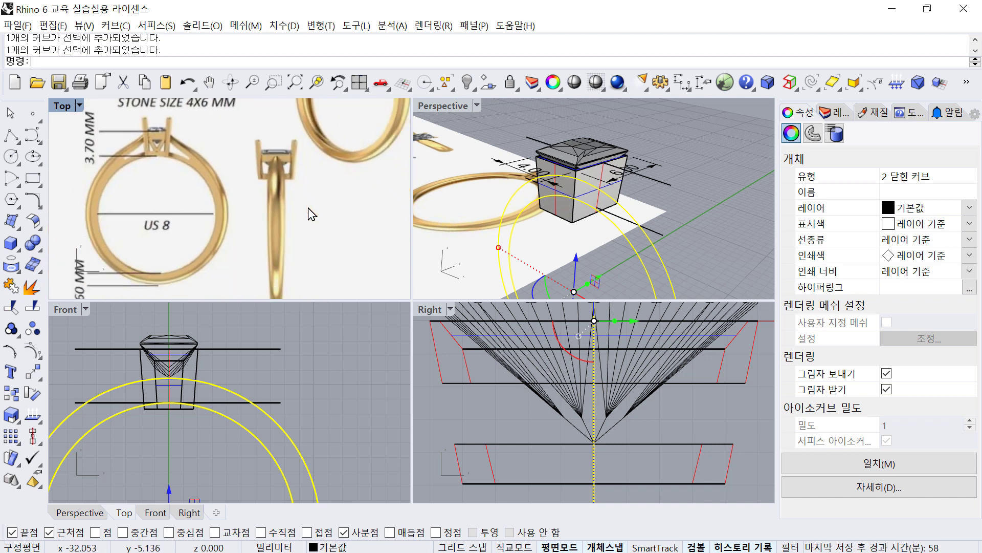
pyautogui.scroll(1, 287, 223)
pyautogui.moveTo(270, 197); pyautogui.dragTo(249, 226, button='right')
pyautogui.scroll(4, 249, 226)
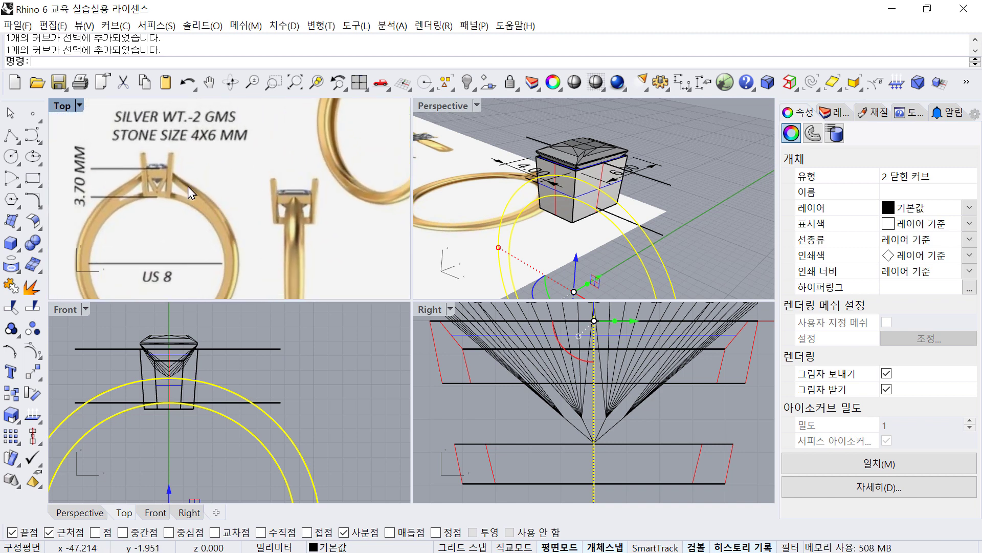
pyautogui.scroll(-2, 182, 177)
pyautogui.moveTo(254, 161); pyautogui.dragTo(225, 190, button='right')
pyautogui.scroll(-2, 242, 174)
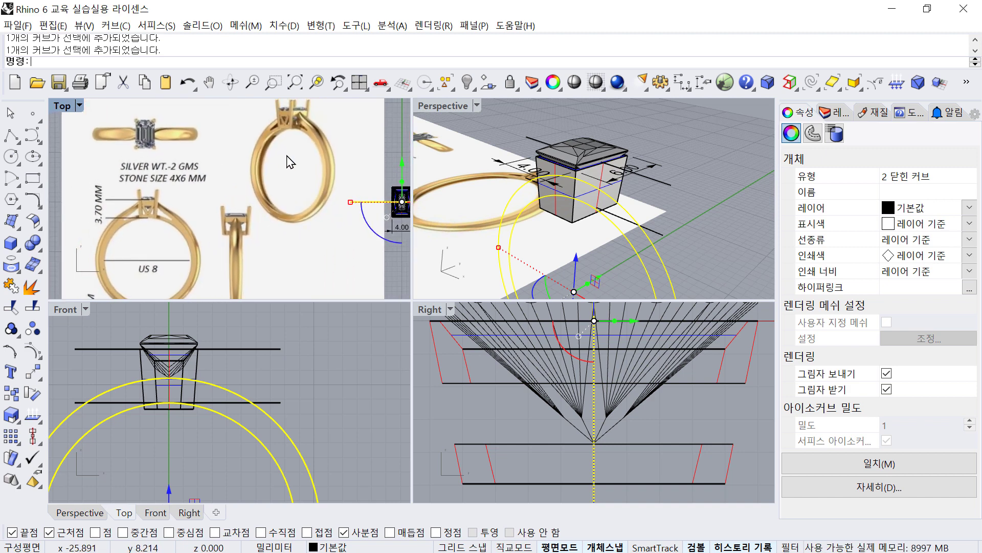
pyautogui.scroll(3, 307, 140)
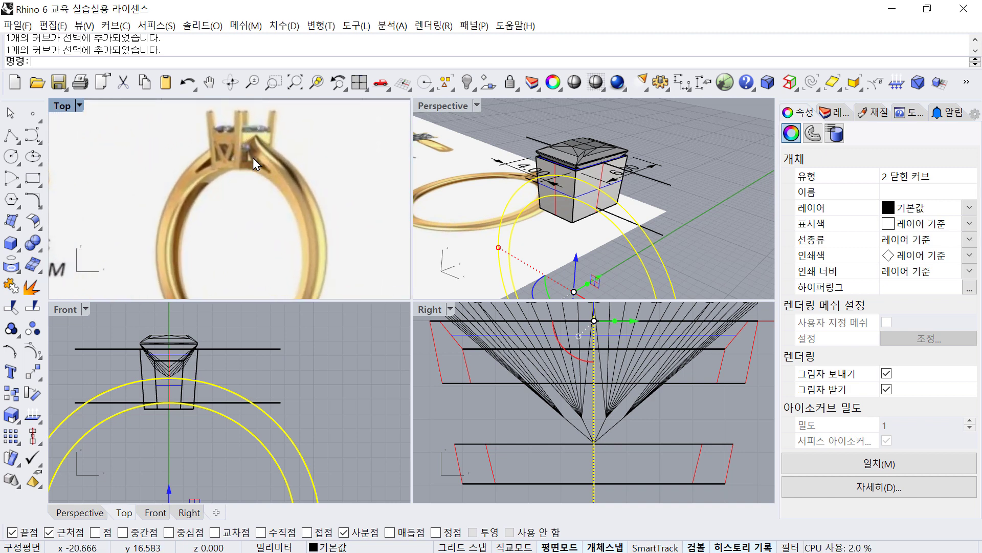
pyautogui.scroll(-5, 258, 150)
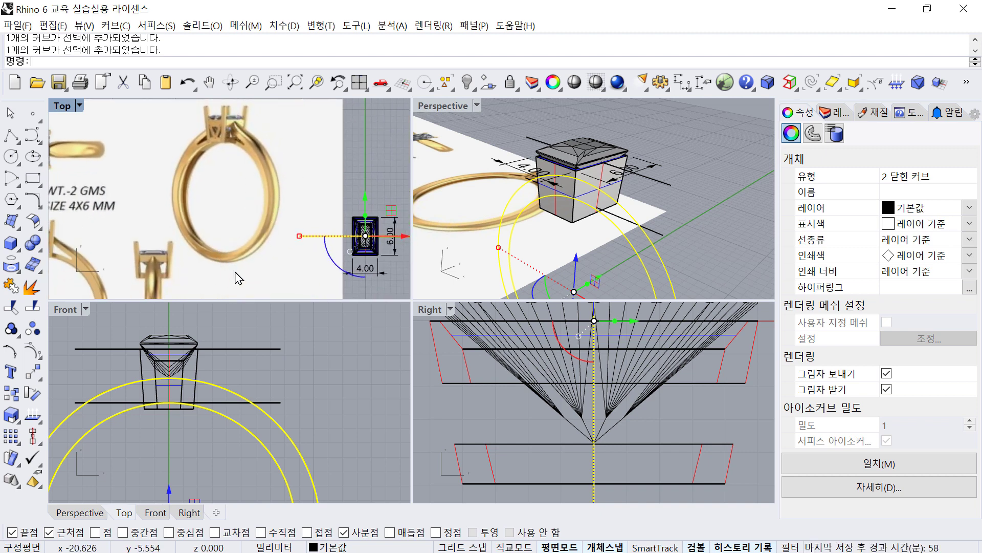
# Delete the spare stone and setting pieces beside the ring in the Front view.
pyautogui.scroll(-4, 265, 323)
pyautogui.click(265, 330)
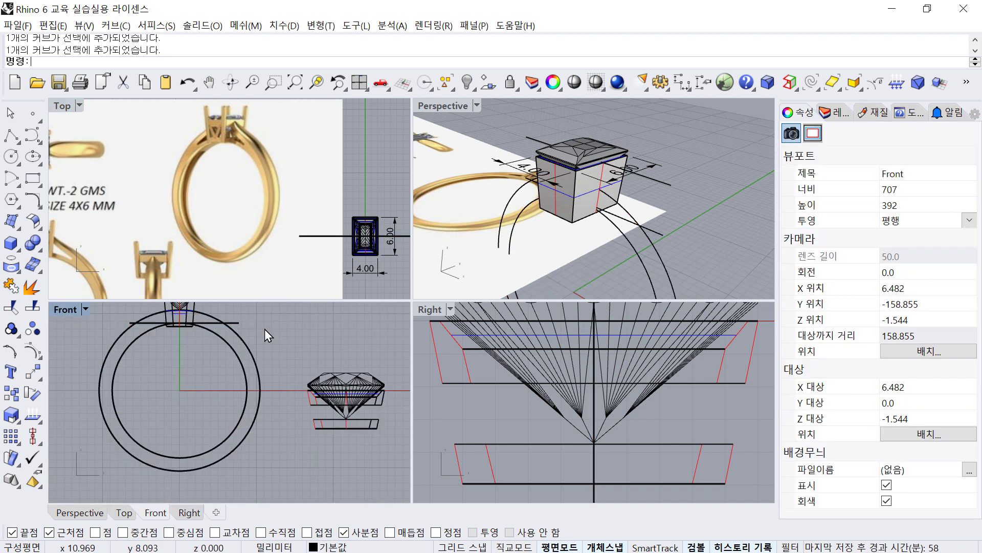
pyautogui.moveTo(272, 357); pyautogui.dragTo(271, 356)
pyautogui.press('Delete')
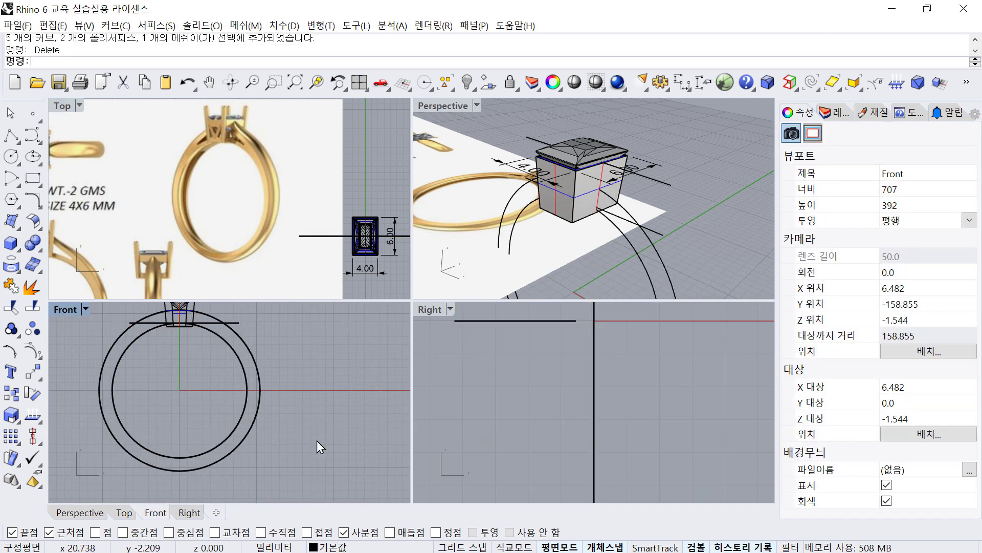
# Isolate the inner and outer ring circles by hiding every other object.
pyautogui.moveTo(285, 441); pyautogui.dragTo(226, 385)
pyautogui.moveTo(244, 382); pyautogui.dragTo(259, 405, button='right')
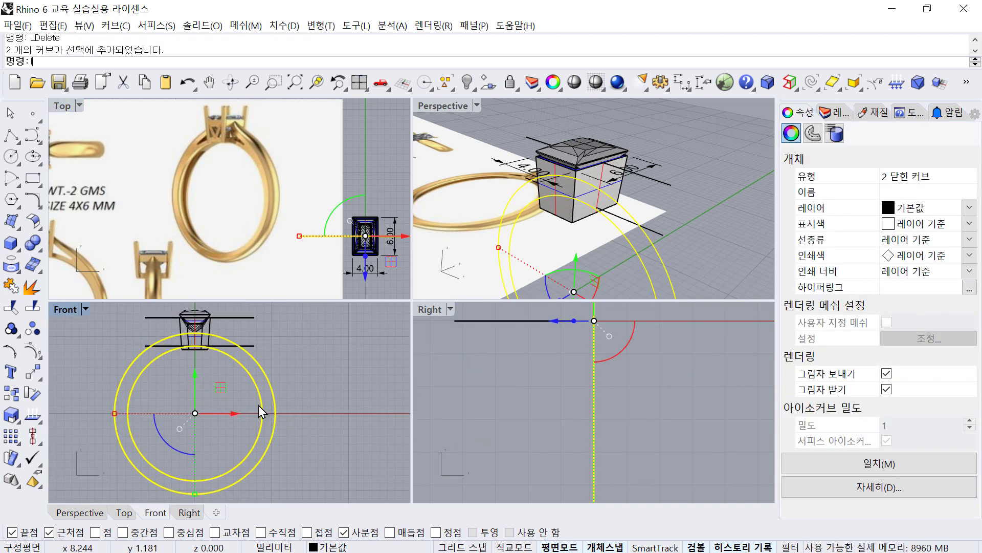
pyautogui.hotkey('ctrl', 'i')
pyautogui.hotkey('ctrl', 'h')
pyautogui.scroll(-2, 259, 405)
pyautogui.scroll(4, 266, 386)
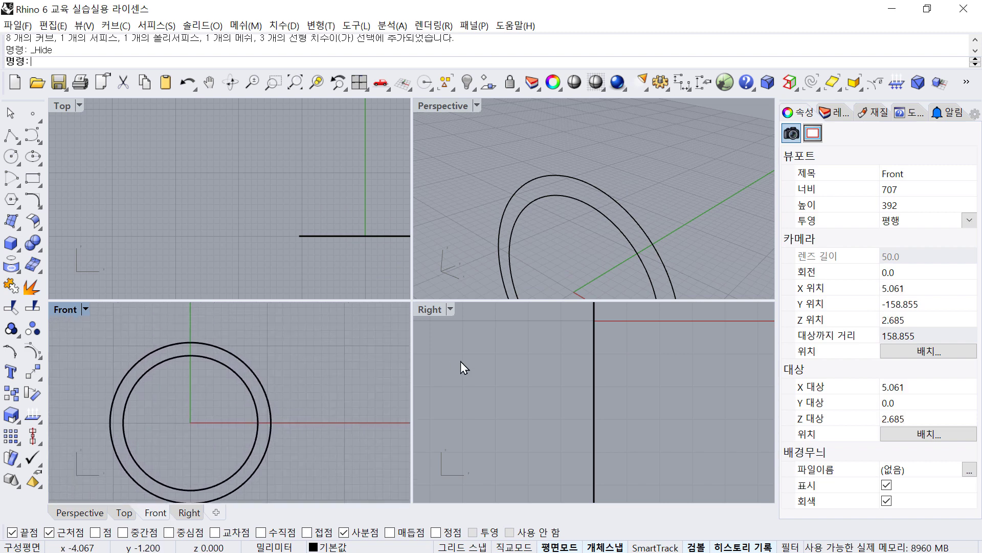
pyautogui.scroll(-2, 535, 357)
pyautogui.moveTo(243, 379); pyautogui.dragTo(240, 350, button='right')
pyautogui.moveTo(555, 364); pyautogui.dragTo(554, 363, button='right')
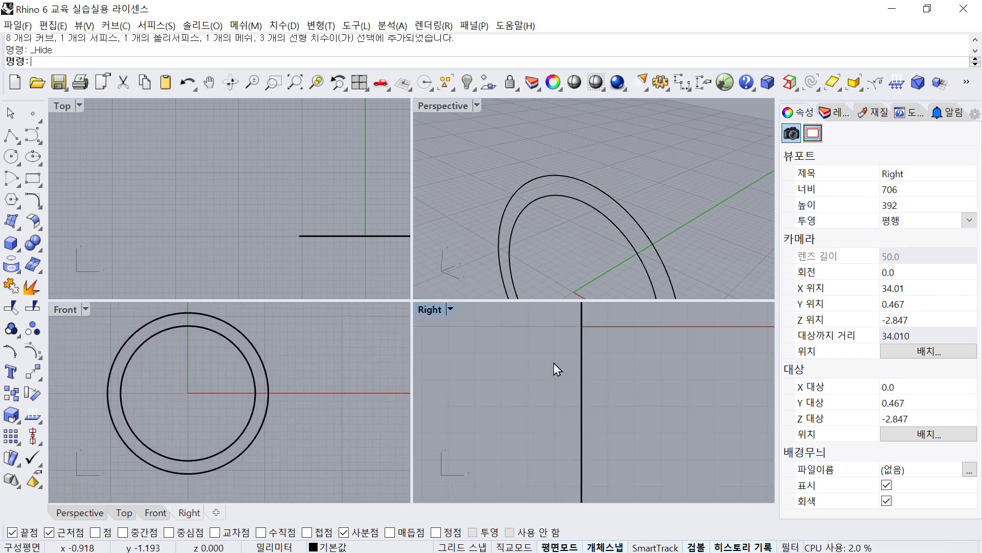
# Turn off the Near snap and draw a horizontal line about 6.5 mm long from the inner circle's top quadrant in the Right view.
pyautogui.click(14, 136)
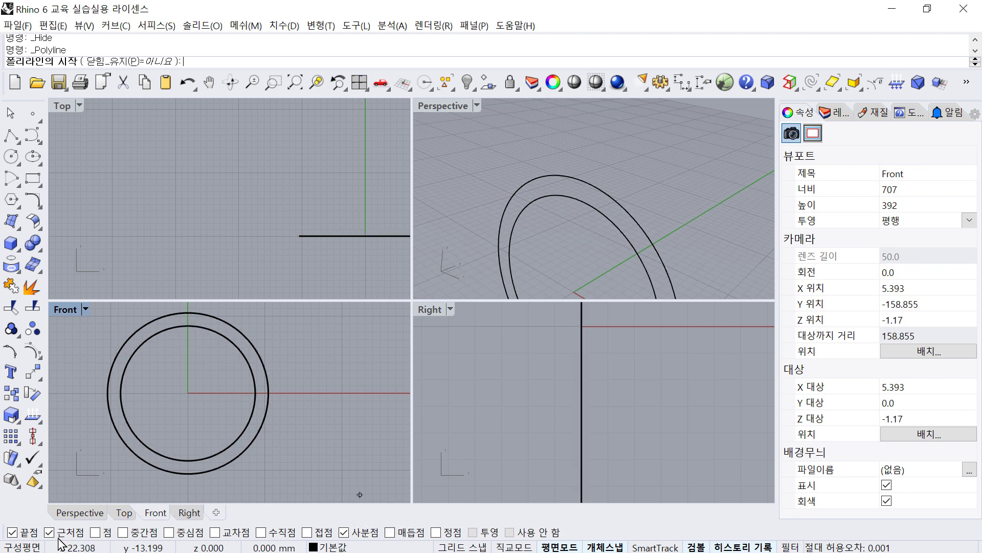
pyautogui.click(49, 532)
pyautogui.click(188, 326)
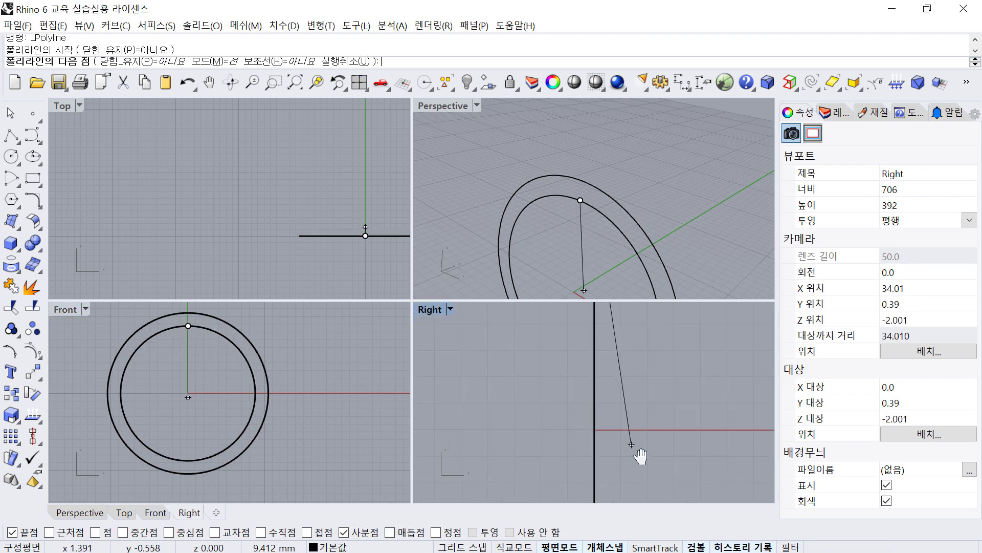
pyautogui.moveTo(639, 454); pyautogui.dragTo(641, 456, button='right')
pyautogui.scroll(-10, 660, 366)
pyautogui.moveTo(660, 367); pyautogui.dragTo(624, 447, button='right')
pyautogui.keyDown('shift'); pyautogui.click(662, 395); pyautogui.keyUp('shift')
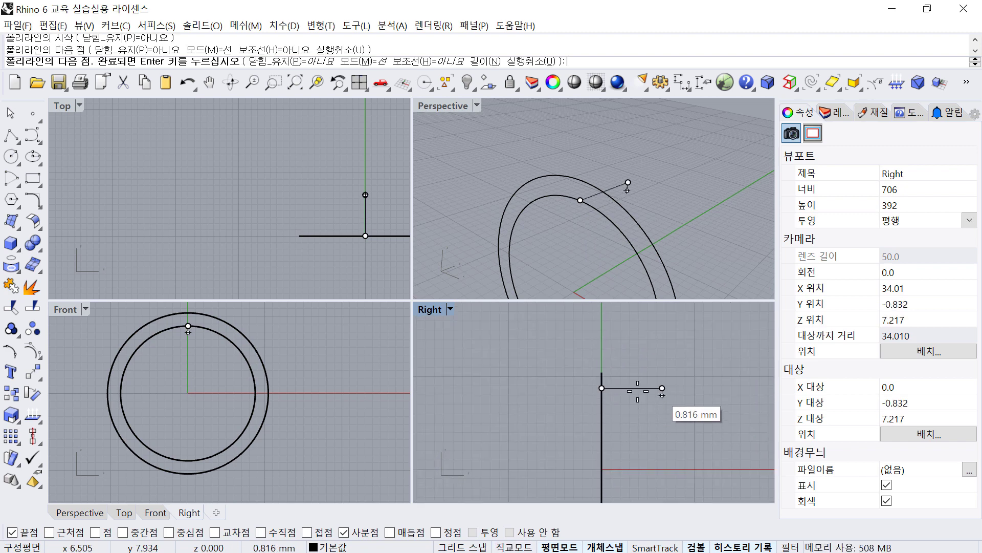
pyautogui.scroll(6, 619, 389)
pyautogui.rightClick(618, 419)
# Move the horizontal line sideways in the Right view so it straddles the ring's vertical centre axis.
pyautogui.click(616, 387)
pyautogui.scroll(4, 599, 385)
pyautogui.moveTo(598, 384); pyautogui.dragTo(570, 376, button='right')
pyautogui.moveTo(665, 382); pyautogui.dragTo(588, 382)
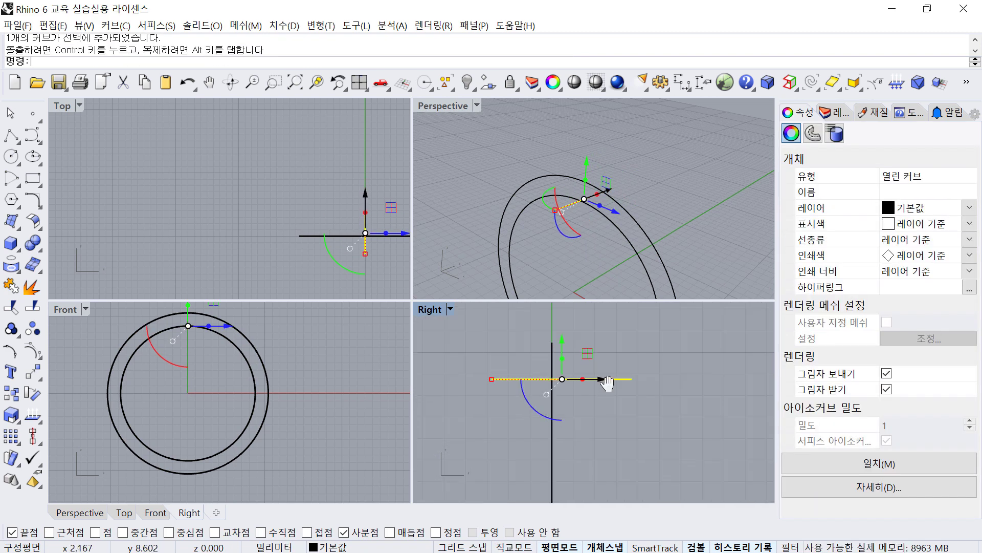
pyautogui.moveTo(606, 383); pyautogui.dragTo(609, 371, button='right')
pyautogui.click(576, 339)
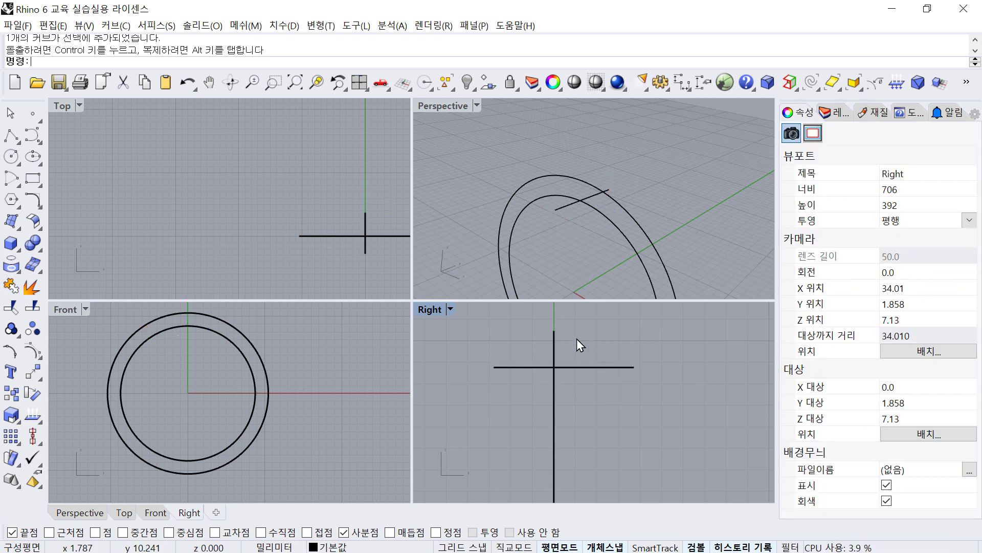
# Draw a four-point control point curve rising from just below the horizontal line to the centre axis above the outer circle.
pyautogui.scroll(2, 576, 339)
pyautogui.moveTo(577, 342); pyautogui.dragTo(578, 315, button='right')
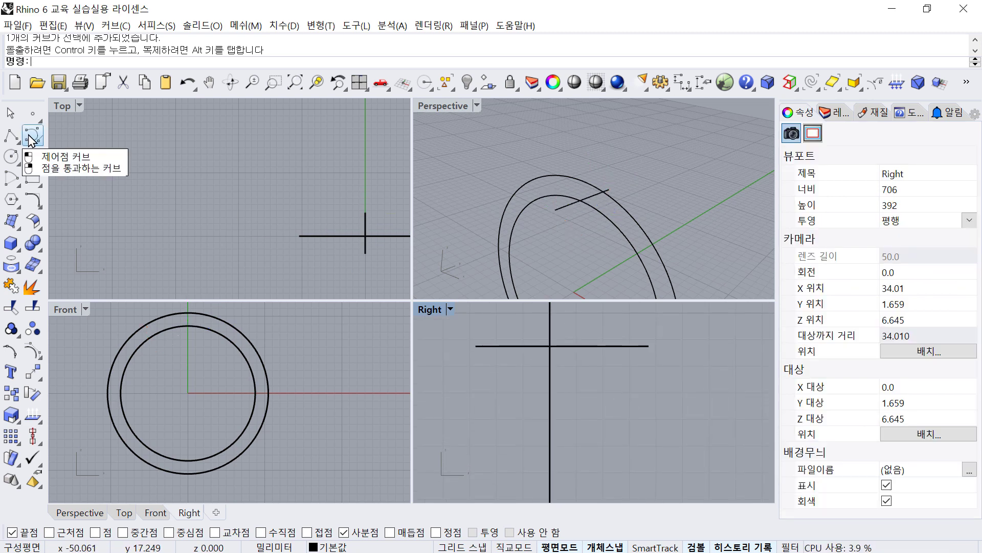
pyautogui.click(32, 136)
pyautogui.moveTo(521, 399); pyautogui.dragTo(495, 398, button='right')
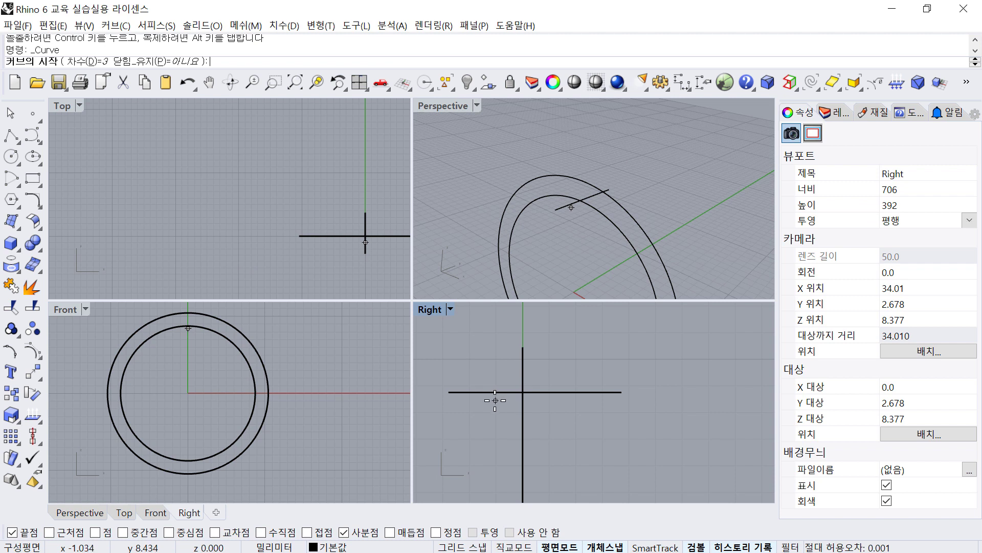
pyautogui.click(495, 400)
pyautogui.click(498, 353)
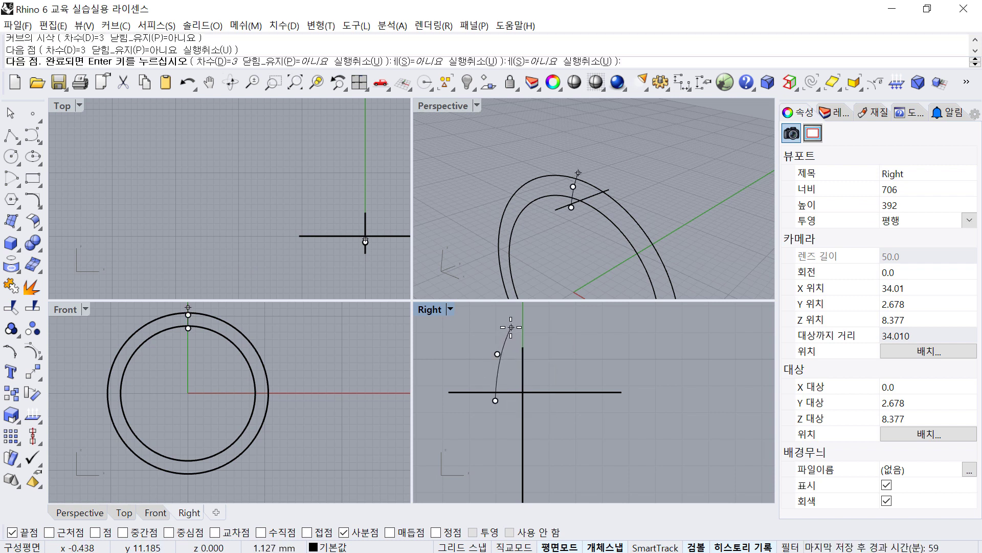
pyautogui.click(512, 327)
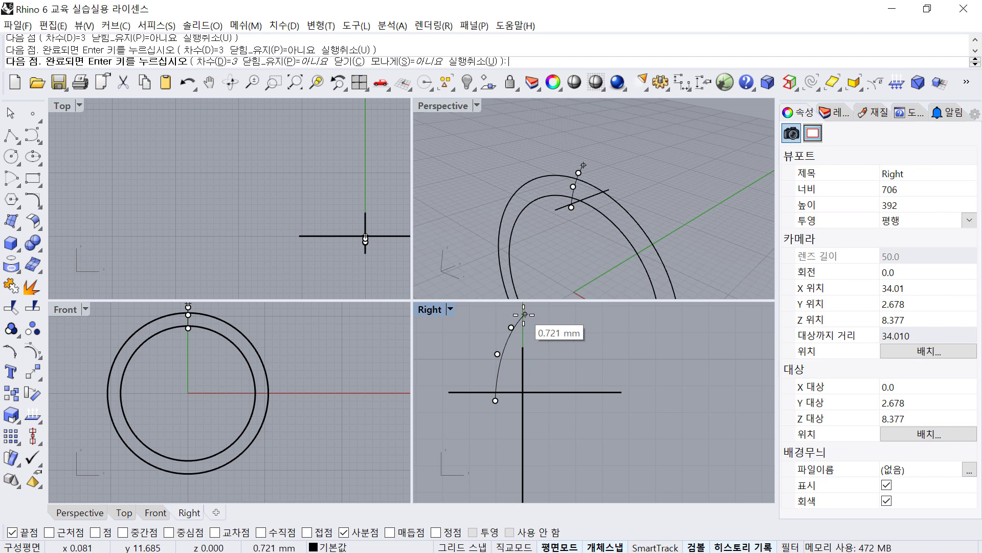
pyautogui.click(524, 315)
pyautogui.press('Return')
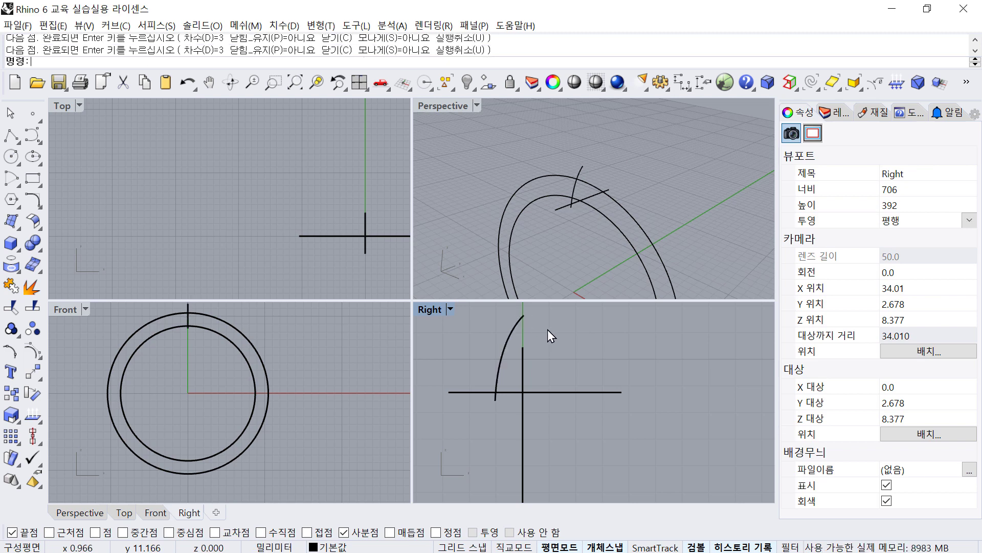
pyautogui.click(520, 321)
pyautogui.scroll(2, 529, 320)
pyautogui.moveTo(524, 319); pyautogui.dragTo(499, 330, button='right')
pyautogui.press('F10')
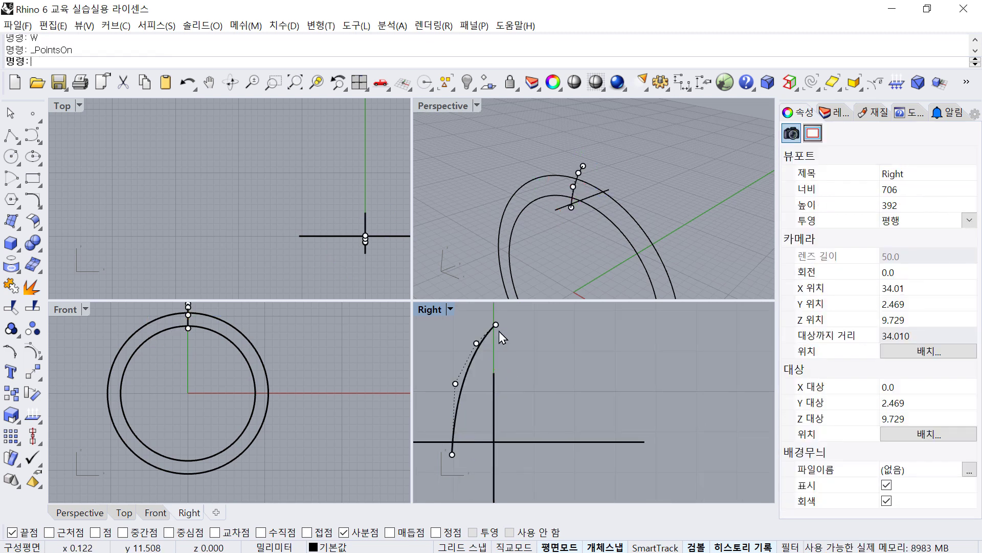
pyautogui.click(497, 325)
pyautogui.click(518, 354)
pyautogui.press('Escape')
# Mirror a copy of the rising curve across the vertical axis through the origin (0) to form a pointed arch.
pyautogui.click(488, 336)
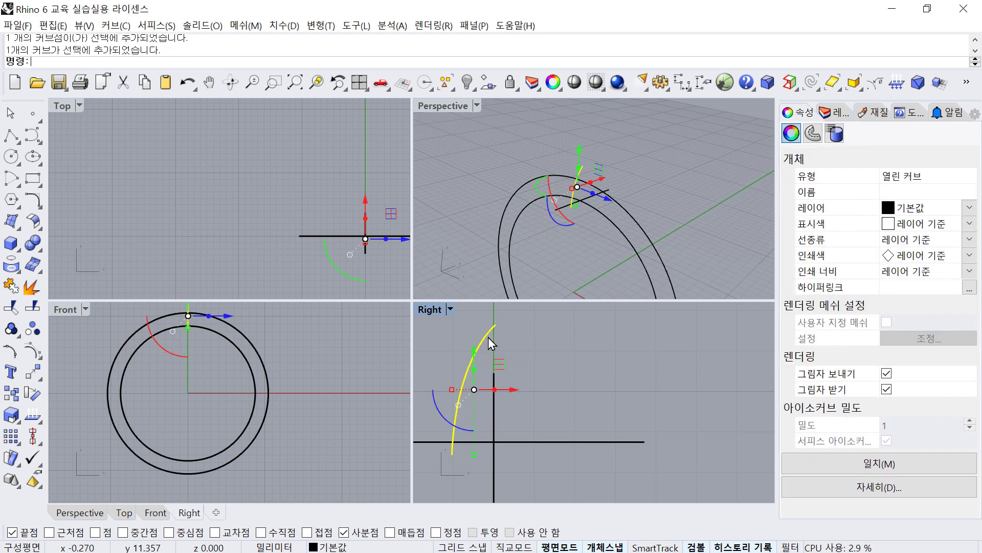
pyautogui.moveTo(488, 337); pyautogui.dragTo(515, 352, button='right')
pyautogui.write('M')
pyautogui.press('Return')
pyautogui.write('0')
pyautogui.press('Return')
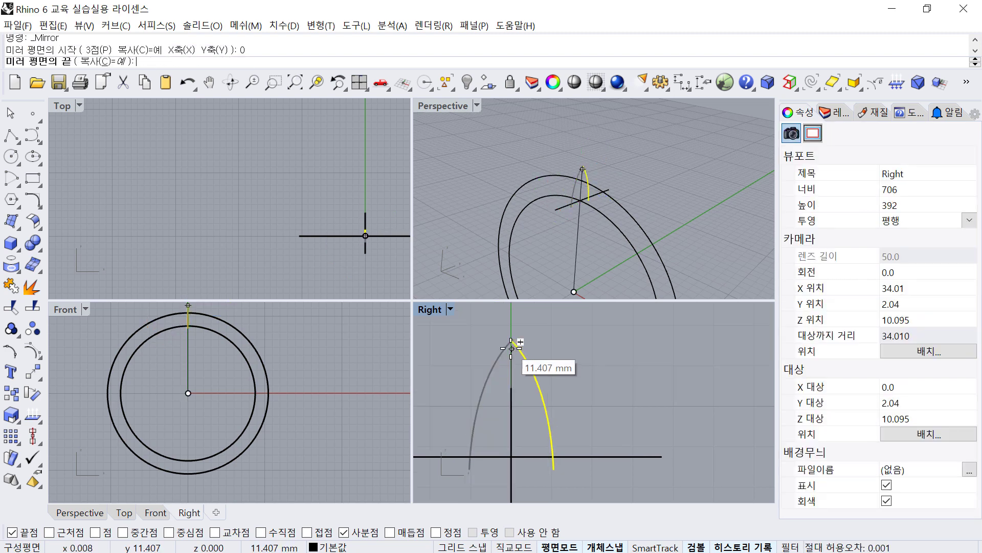
pyautogui.click(558, 348)
pyautogui.press('Escape')
pyautogui.moveTo(545, 358); pyautogui.dragTo(547, 333, button='right')
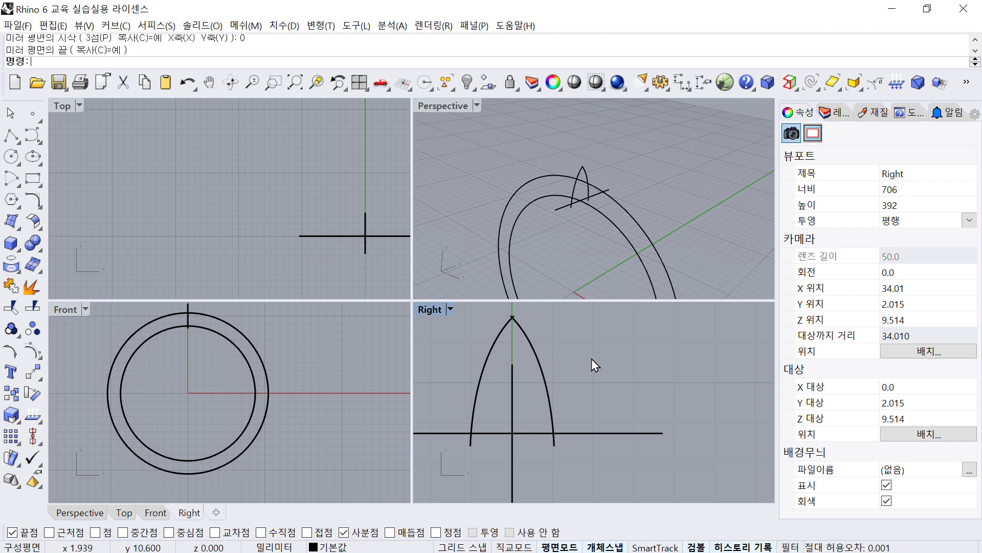
# Show all hidden objects and examine the band's side view in the reference picture.
pyautogui.scroll(-2, 592, 360)
pyautogui.moveTo(592, 361); pyautogui.dragTo(579, 333, button='right')
pyautogui.click(248, 232)
pyautogui.hotkey('ctrl', 'alt', 'h')
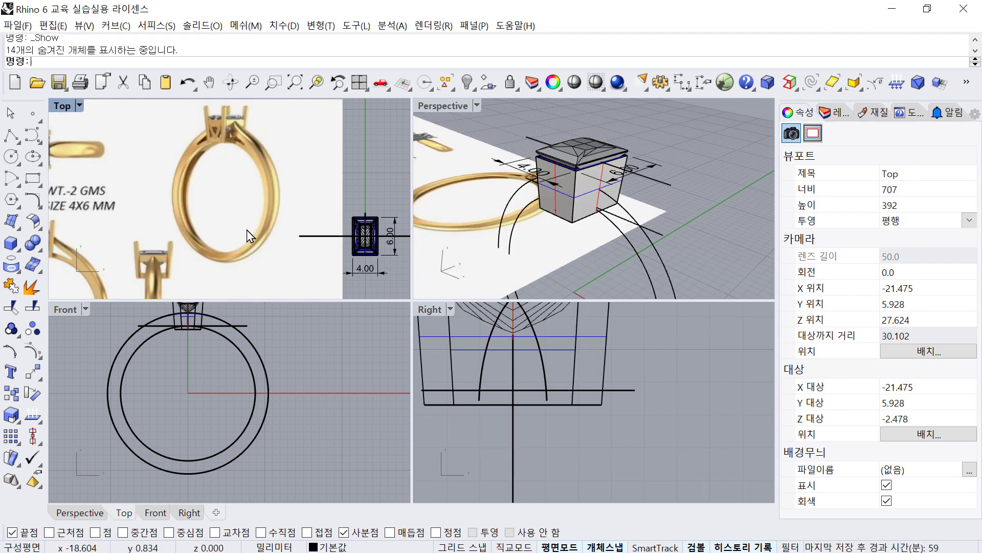
pyautogui.moveTo(226, 214); pyautogui.dragTo(238, 120, button='right')
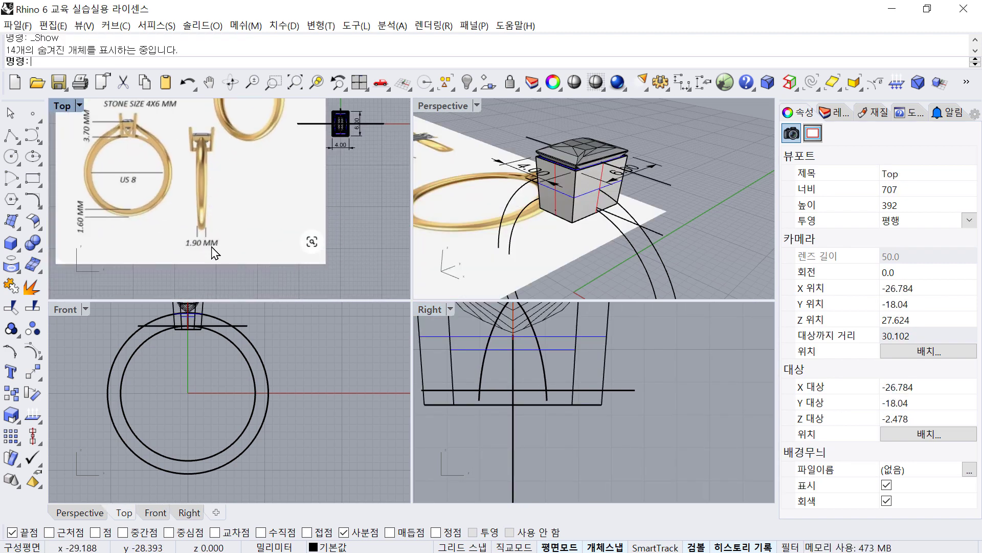
pyautogui.scroll(3, 197, 157)
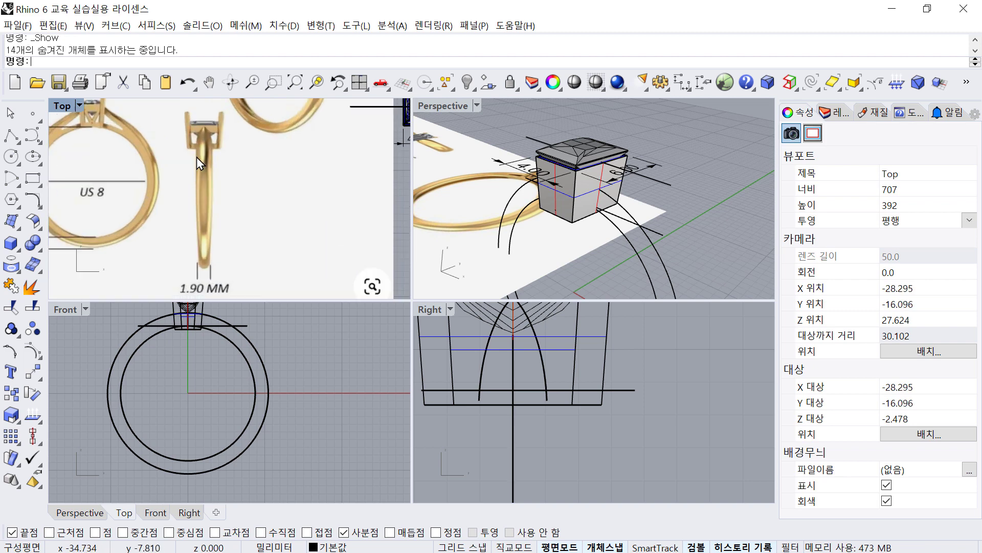
pyautogui.scroll(3, 214, 210)
pyautogui.moveTo(198, 135); pyautogui.dragTo(214, 208, button='right')
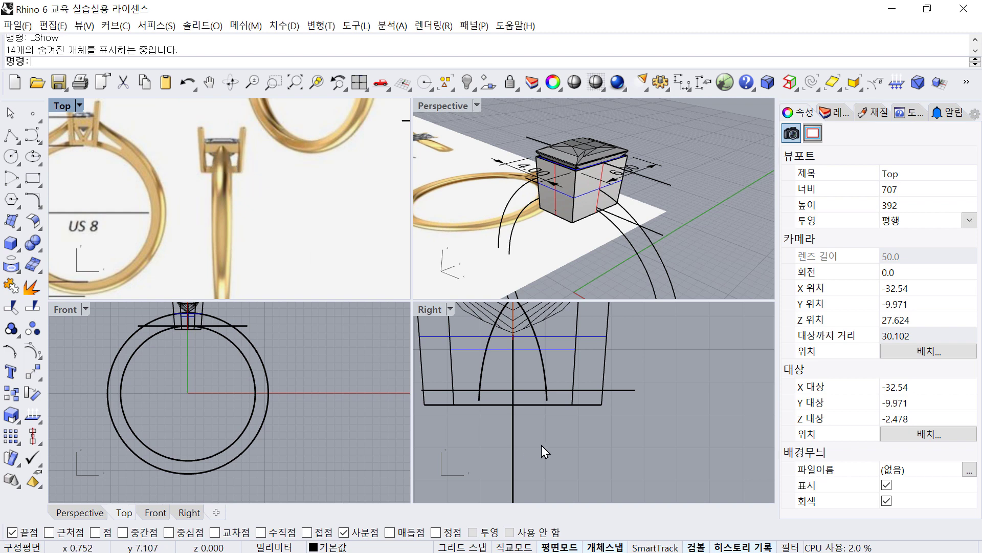
# Select both arch curves in the Right view and widen them slightly by scaling horizontally.
pyautogui.moveTo(541, 445); pyautogui.dragTo(637, 462, button='right')
pyautogui.click(638, 387)
pyautogui.keyDown('shift'); pyautogui.click(581, 387); pyautogui.keyUp('shift')
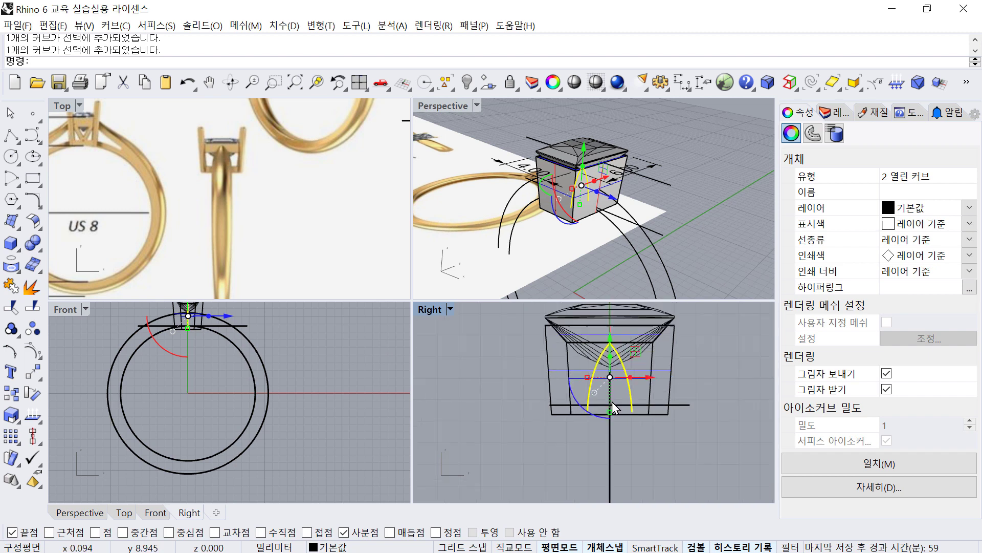
pyautogui.scroll(-4, 611, 401)
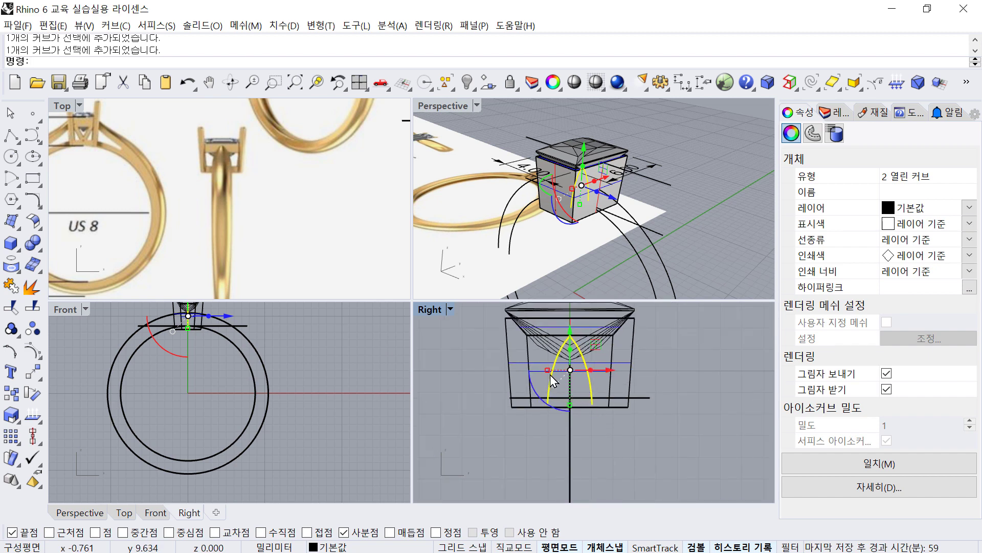
pyautogui.moveTo(545, 370); pyautogui.dragTo(541, 371)
pyautogui.click(625, 445)
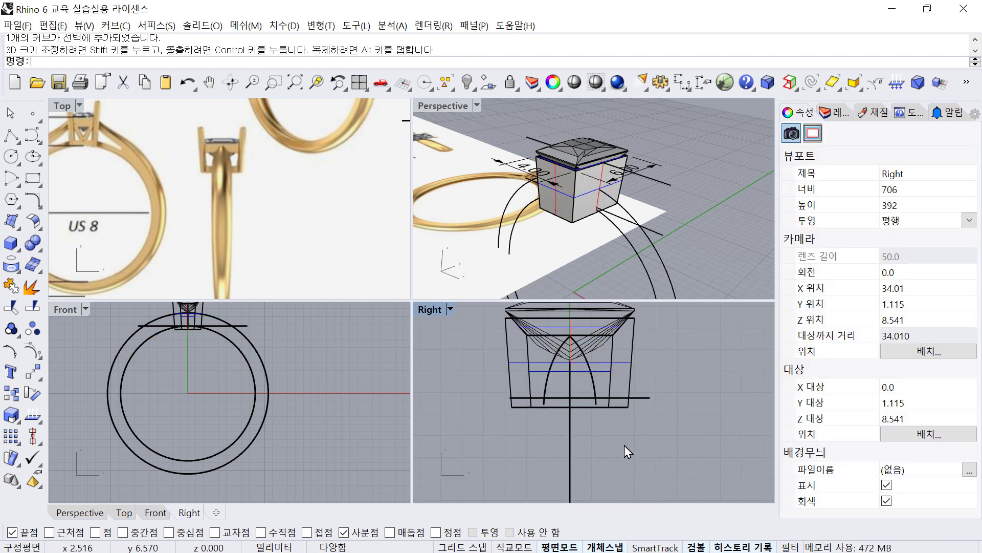
# Maximise the Right view and trim off the overlapping ends where the two arch curves cross at the apex.
pyautogui.doubleClick(428, 310)
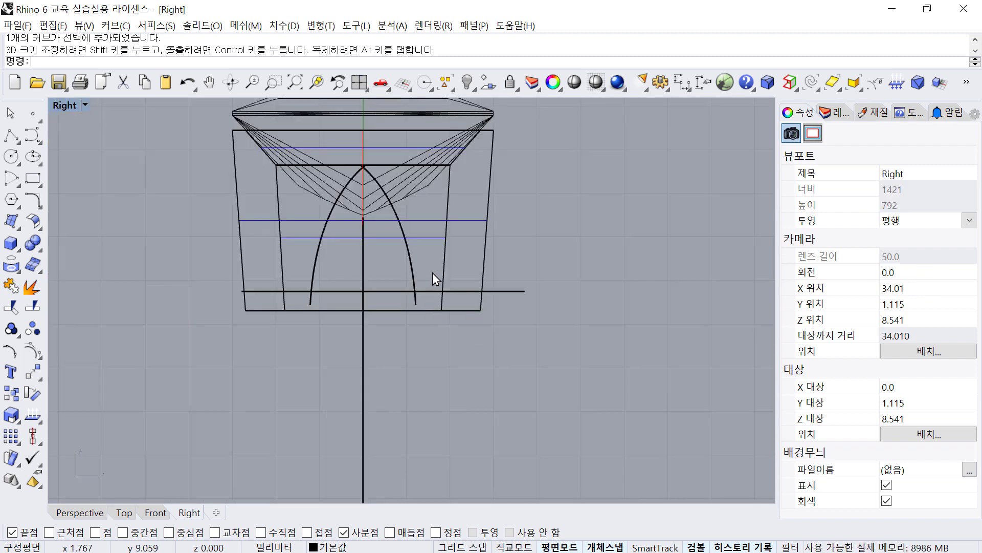
pyautogui.scroll(2, 434, 276)
pyautogui.scroll(2, 477, 302)
pyautogui.click(519, 333)
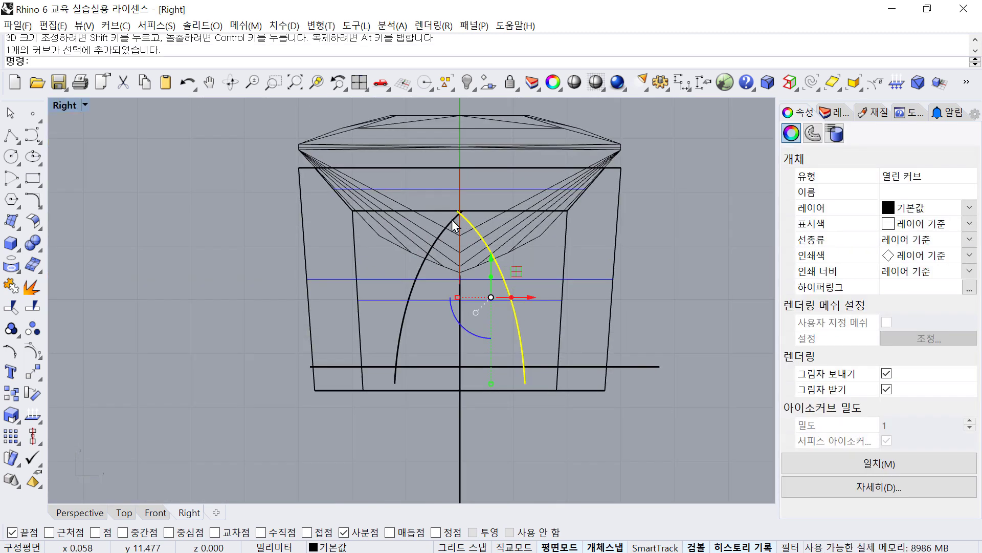
pyautogui.scroll(3, 454, 217)
pyautogui.click(606, 296)
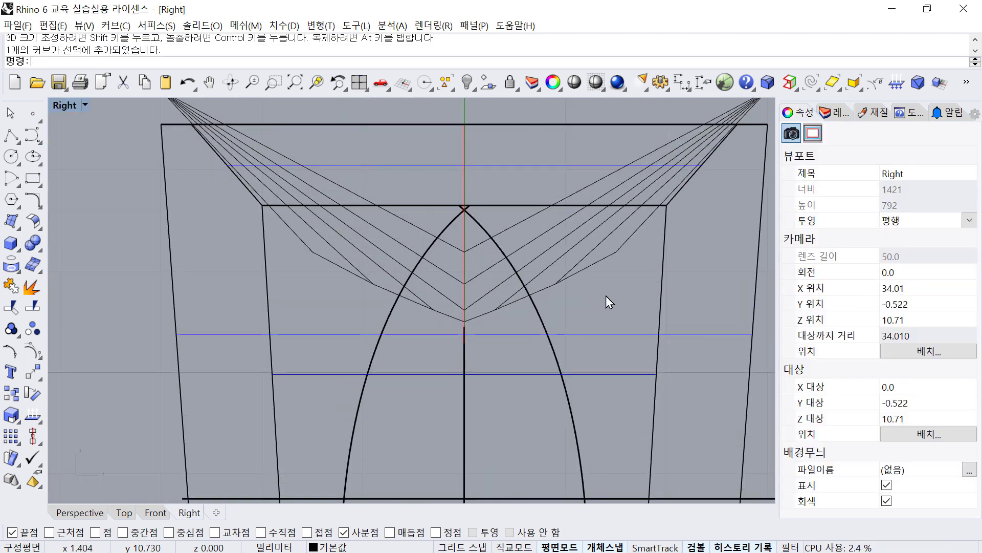
pyautogui.scroll(-3, 611, 289)
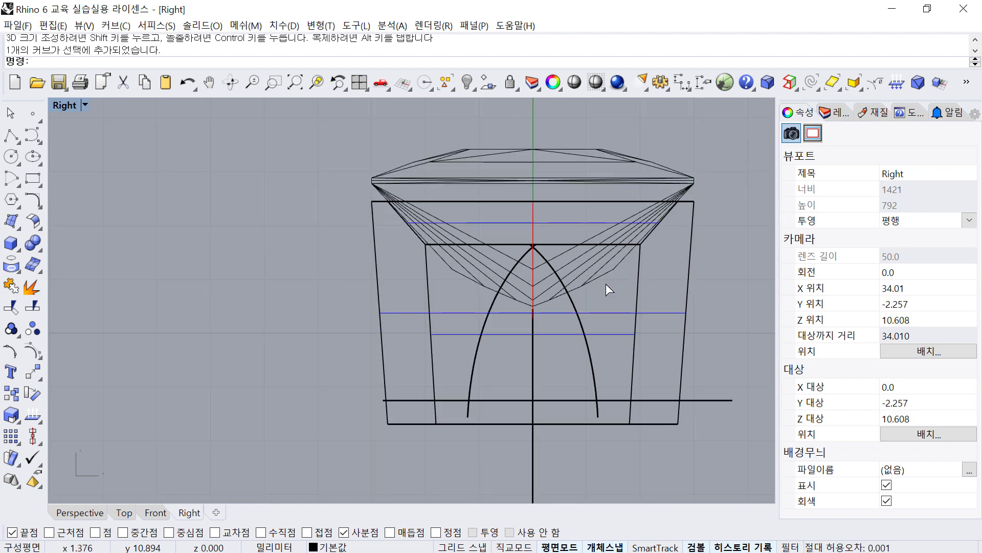
pyautogui.hotkey('ctrl', 't')
pyautogui.scroll(2, 558, 258)
pyautogui.click(528, 254)
pyautogui.click(510, 251)
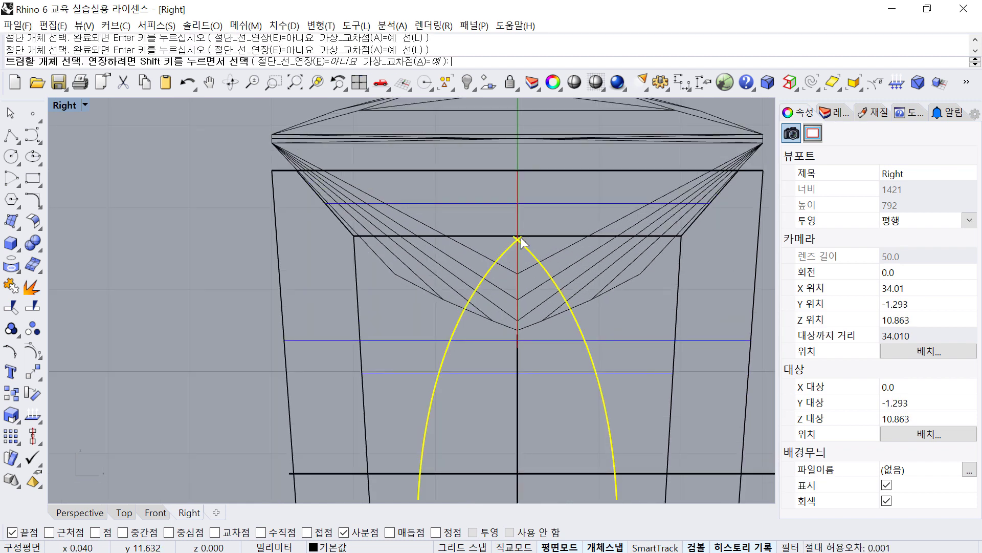
pyautogui.scroll(3, 521, 237)
pyautogui.press('Return')
pyautogui.press('Return')
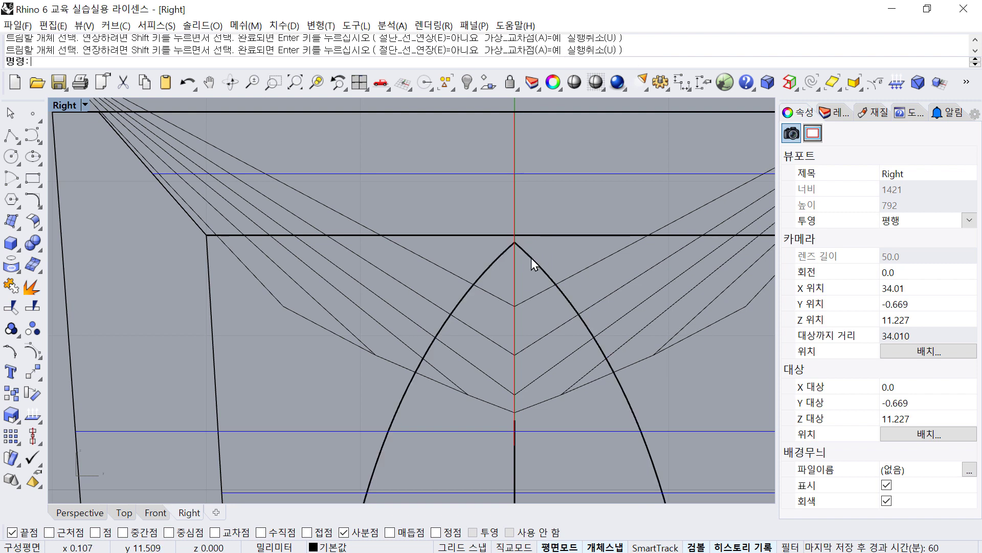
# Show the control points of both arch curves and lower the two coincident apex points along the centre axis.
pyautogui.click(531, 258)
pyautogui.keyDown('shift'); pyautogui.click(500, 254); pyautogui.keyUp('shift')
pyautogui.moveTo(522, 255); pyautogui.dragTo(528, 269, button='right')
pyautogui.write('w')
pyautogui.press('Return')
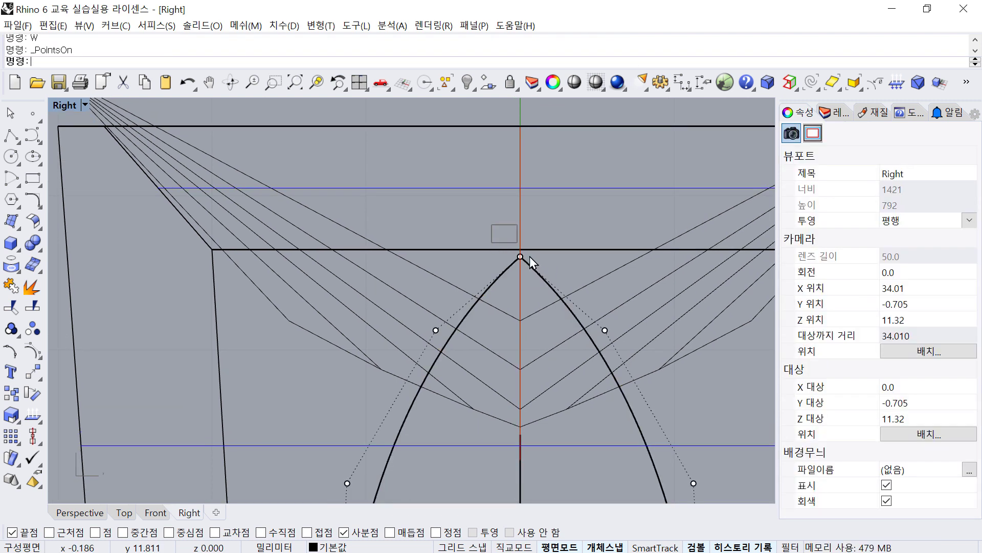
pyautogui.moveTo(529, 256); pyautogui.dragTo(542, 272)
pyautogui.moveTo(519, 219); pyautogui.dragTo(508, 274)
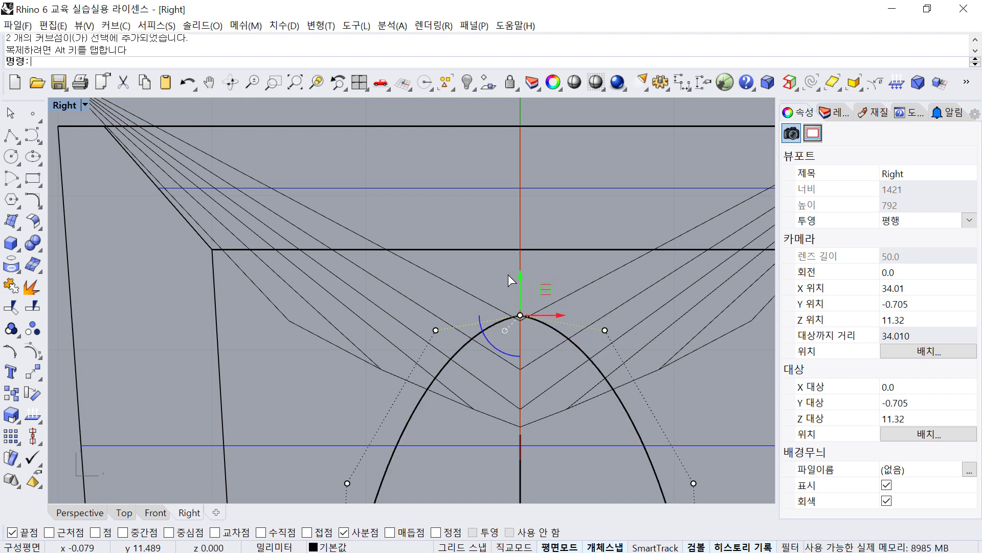
# Level the apex points with their neighbouring control points and narrow their spacing to round the top of the arch.
pyautogui.scroll(-2, 508, 274)
pyautogui.moveTo(429, 205); pyautogui.dragTo(609, 306)
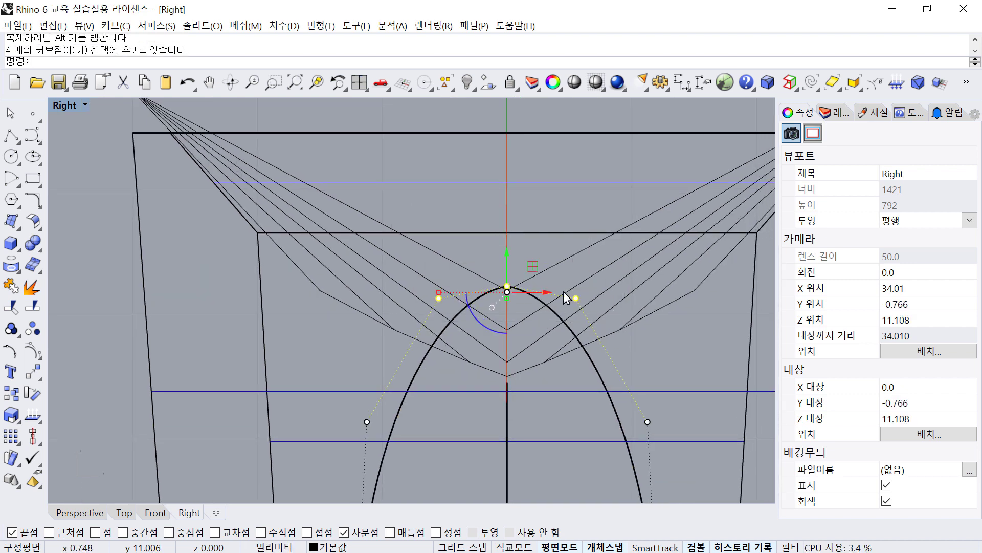
pyautogui.moveTo(563, 292); pyautogui.dragTo(573, 323, button='right')
pyautogui.moveTo(516, 283); pyautogui.dragTo(514, 256)
pyautogui.press('Escape')
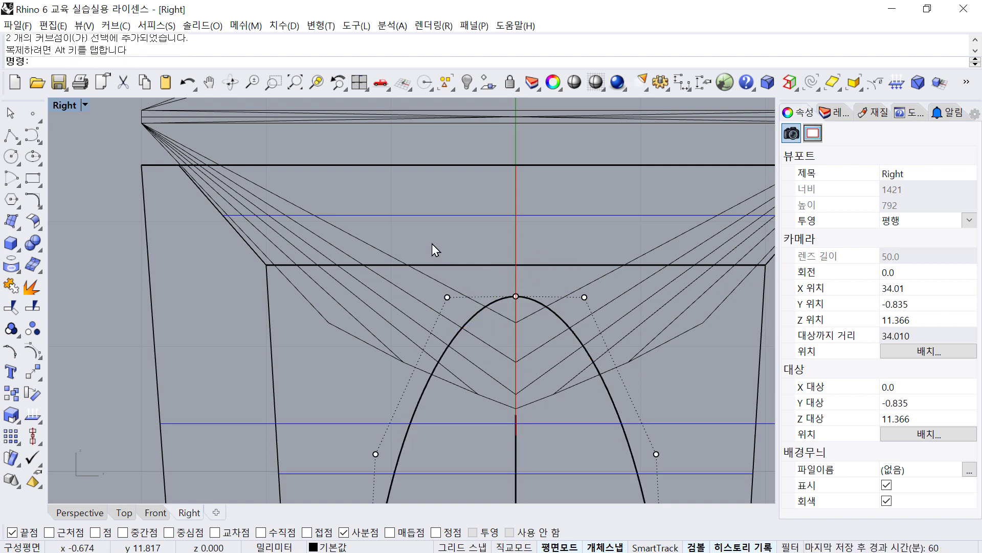
pyautogui.moveTo(614, 241); pyautogui.dragTo(467, 293)
pyautogui.press('Escape')
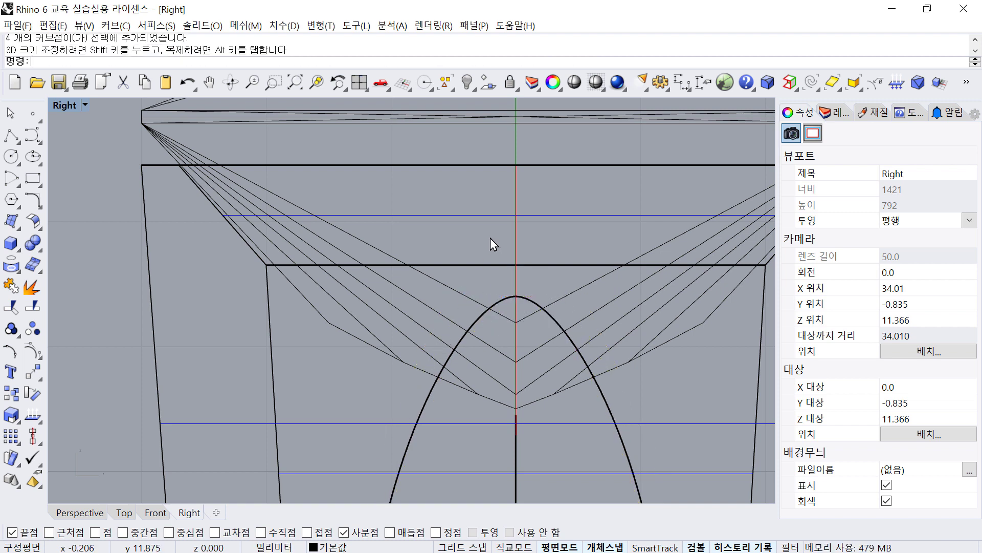
# Examine the two arch curves together with the horizontal line crossing them inside the setting.
pyautogui.scroll(-1, 490, 238)
pyautogui.scroll(-1, 522, 251)
pyautogui.click(567, 292)
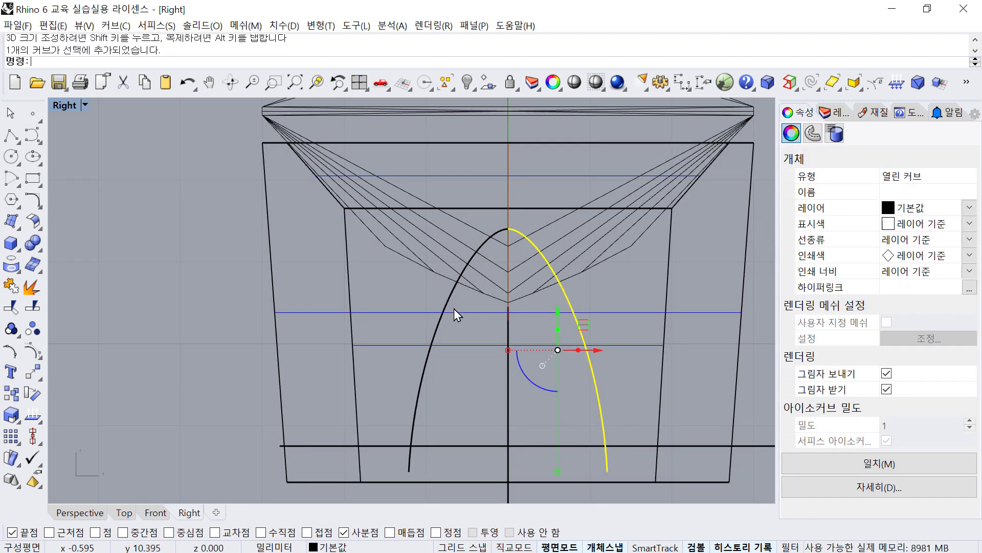
pyautogui.keyDown('shift'); pyautogui.click(453, 309); pyautogui.keyUp('shift')
pyautogui.scroll(-1, 463, 333)
pyautogui.keyDown('shift'); pyautogui.click(460, 405); pyautogui.keyUp('shift')
pyautogui.scroll(-1, 463, 400)
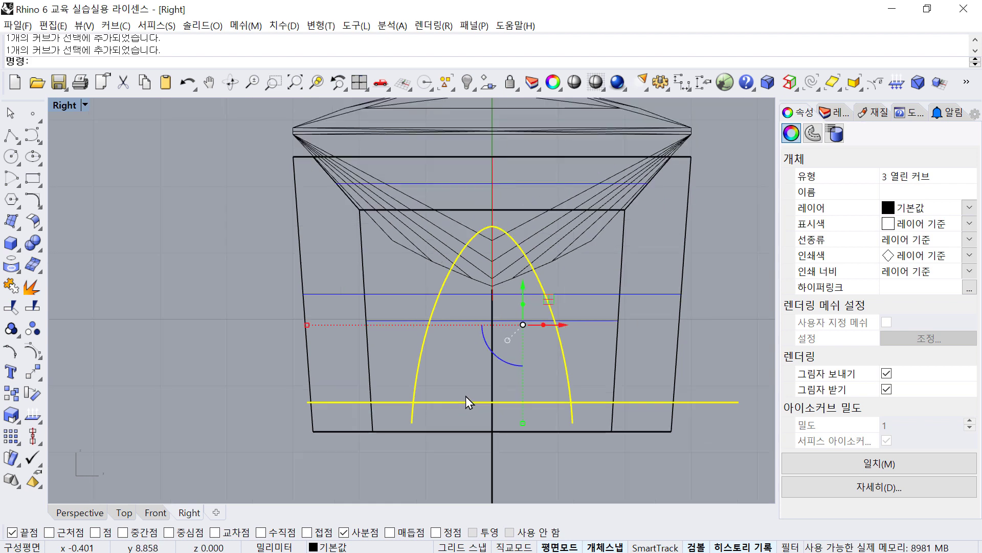
pyautogui.scroll(-1, 527, 225)
pyautogui.click(569, 343)
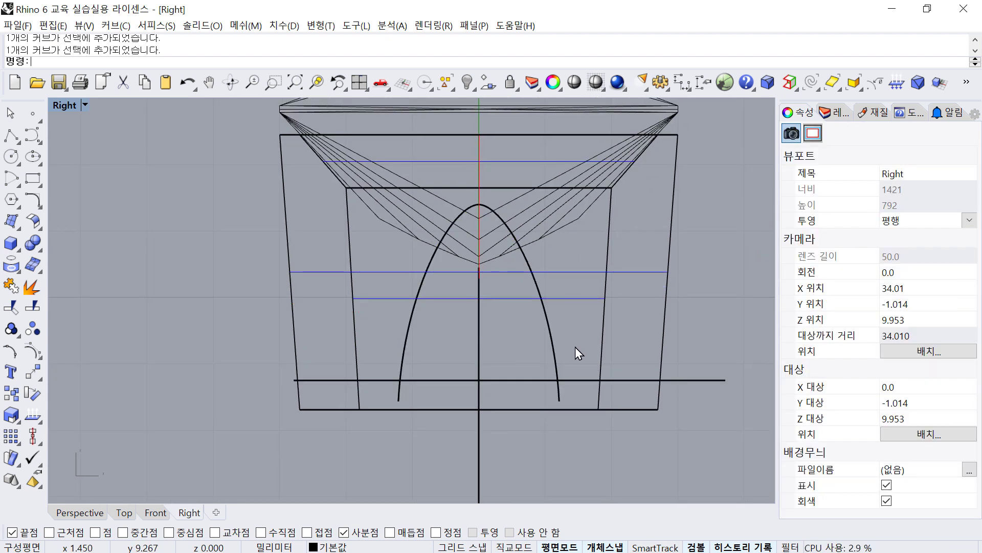
# Trim off the lower ends of both arch curves where they extend below the horizontal line.
pyautogui.hotkey('ctrl', 't')
pyautogui.click(556, 362)
pyautogui.click(495, 380)
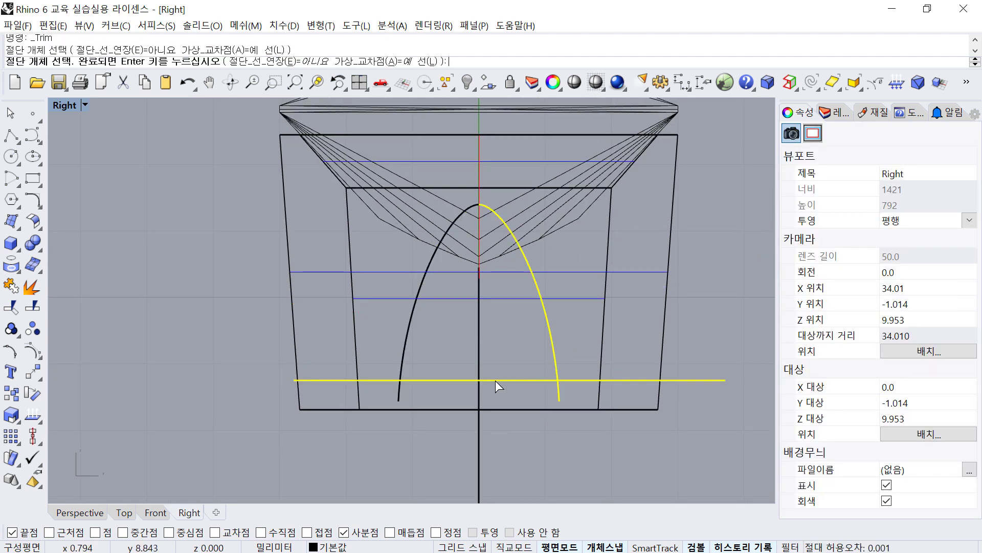
pyautogui.click(404, 357)
pyautogui.press('Return')
pyautogui.click(400, 391)
pyautogui.click(558, 389)
pyautogui.press('Return')
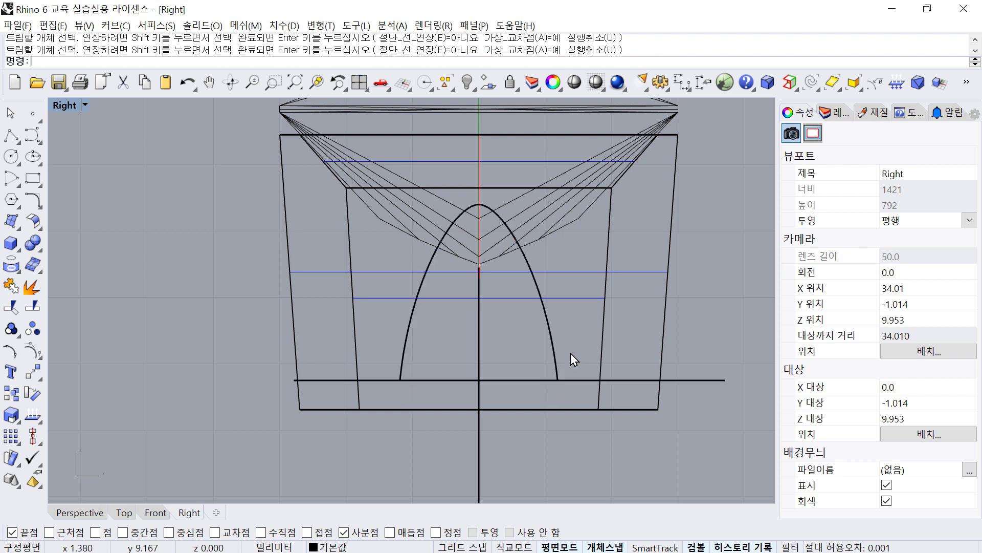
# Join the two trimmed arch curves into one open curve.
pyautogui.click(551, 331)
pyautogui.keyDown('shift'); pyautogui.click(409, 328); pyautogui.keyUp('shift')
pyautogui.moveTo(408, 327); pyautogui.dragTo(430, 348, button='right')
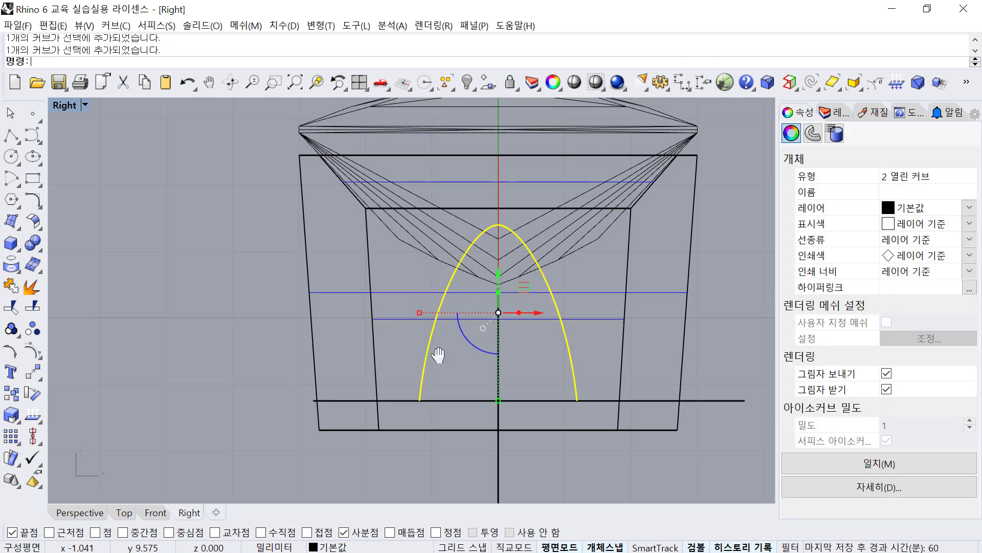
pyautogui.press('Return')
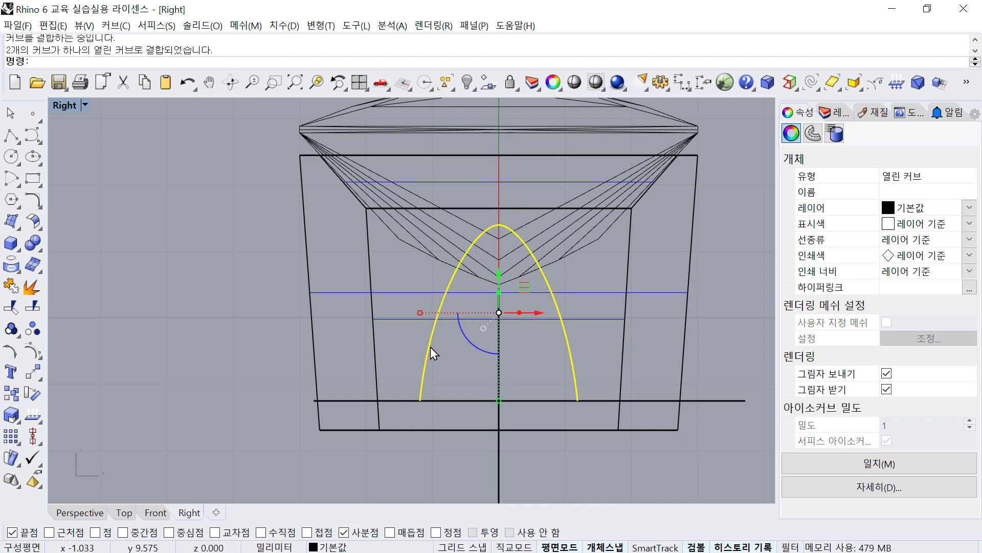
# Rebuild the joined arch curve with 8 points and degree 3, deleting the input curve.
pyautogui.write('rebuild')
pyautogui.press('Return')
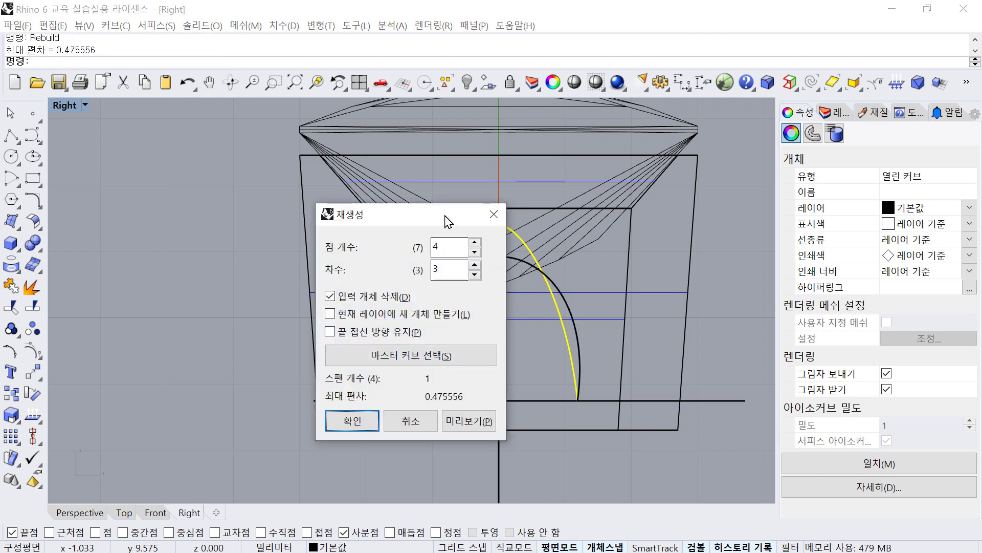
pyautogui.moveTo(453, 234); pyautogui.dragTo(330, 239)
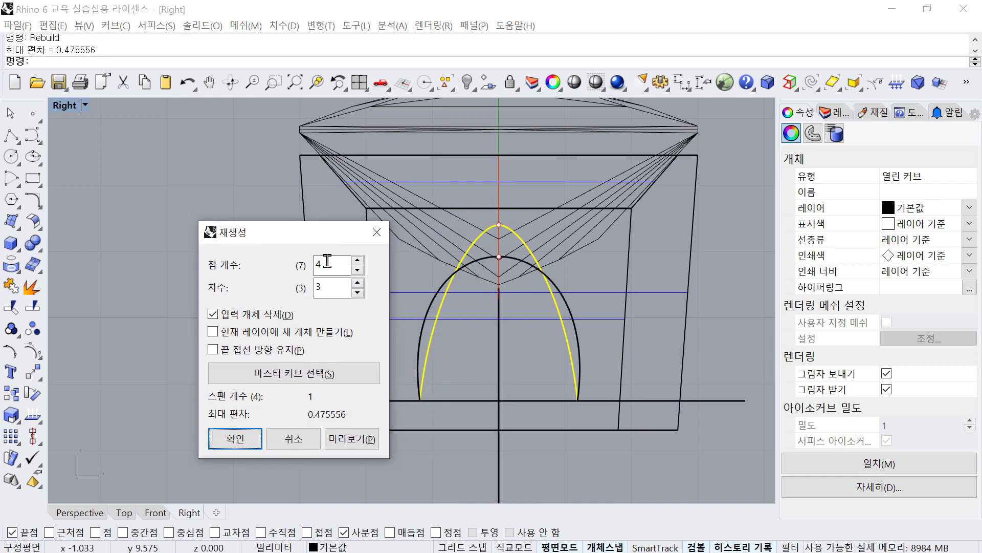
pyautogui.write('10')
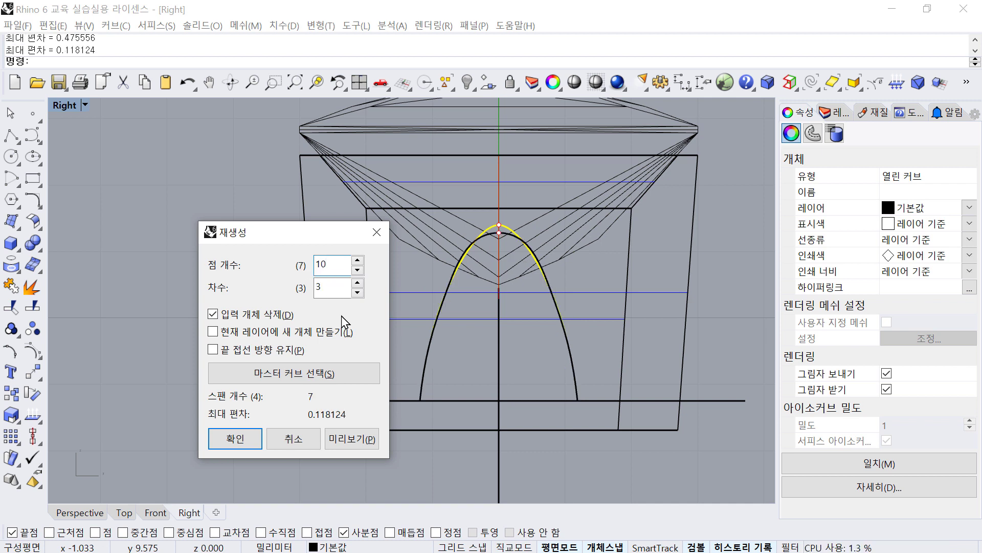
pyautogui.doubleClick(336, 261)
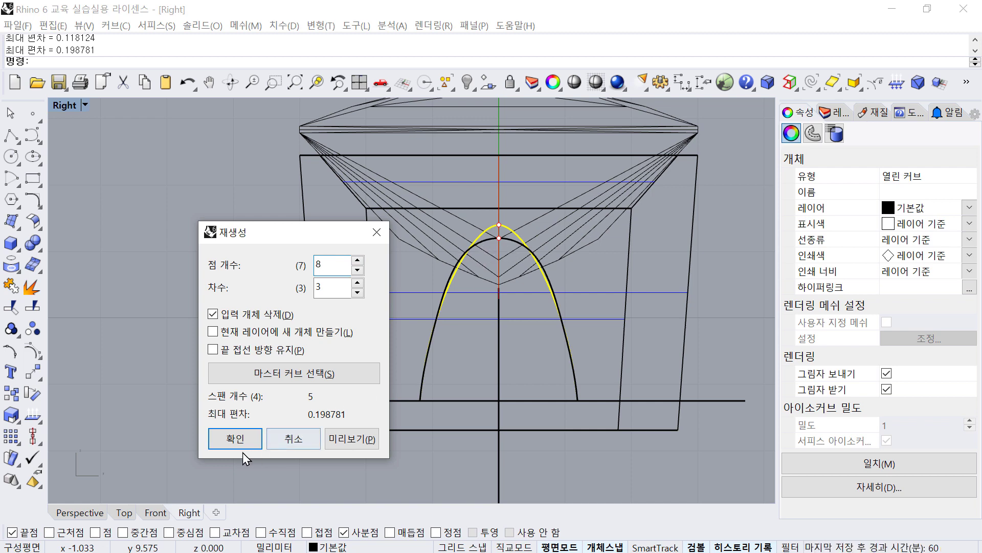
pyautogui.click(236, 439)
pyautogui.moveTo(465, 351); pyautogui.dragTo(471, 361, button='right')
# Show the rebuilt arch's control points, raise the top pair and narrow the spacing between them.
pyautogui.write('W')
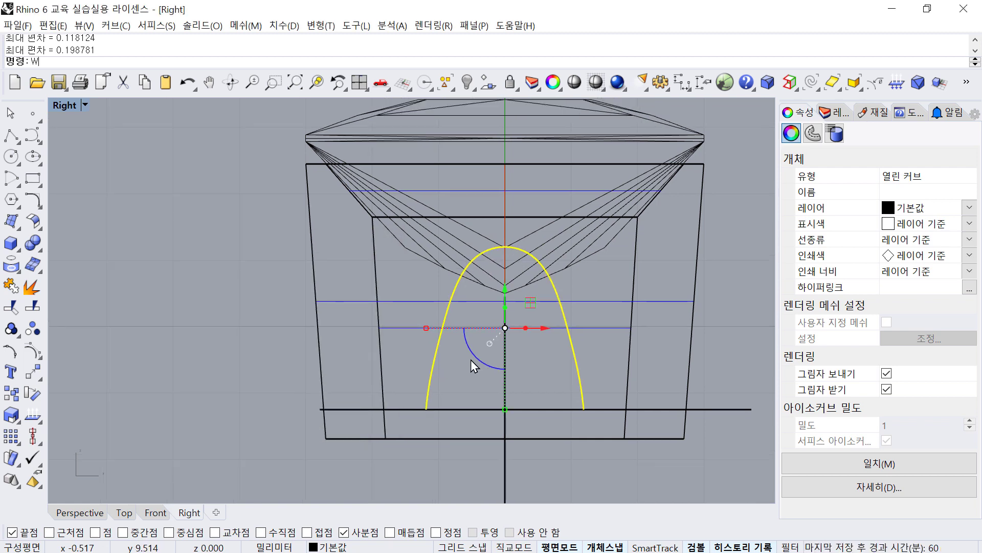
pyautogui.press('space')
pyautogui.scroll(2, 488, 255)
pyautogui.moveTo(449, 210); pyautogui.dragTo(446, 260, button='right')
pyautogui.moveTo(530, 288); pyautogui.dragTo(558, 296)
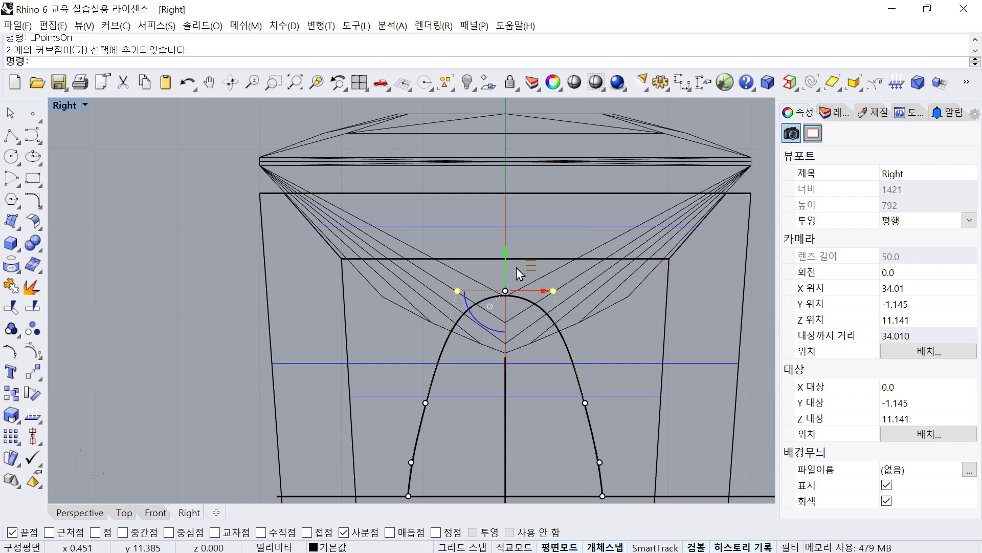
pyautogui.moveTo(504, 248); pyautogui.dragTo(468, 280)
pyautogui.click(413, 343)
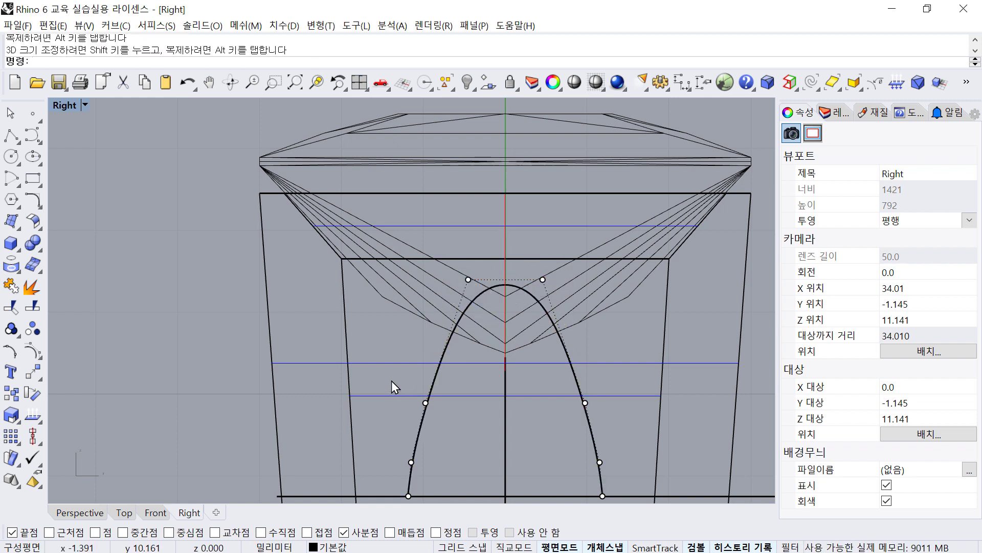
# Move the pair of control points just below the arch's top pair slightly upward.
pyautogui.moveTo(394, 387); pyautogui.dragTo(627, 410)
pyautogui.moveTo(505, 363); pyautogui.dragTo(506, 344)
pyautogui.click(479, 348)
pyautogui.click(442, 348)
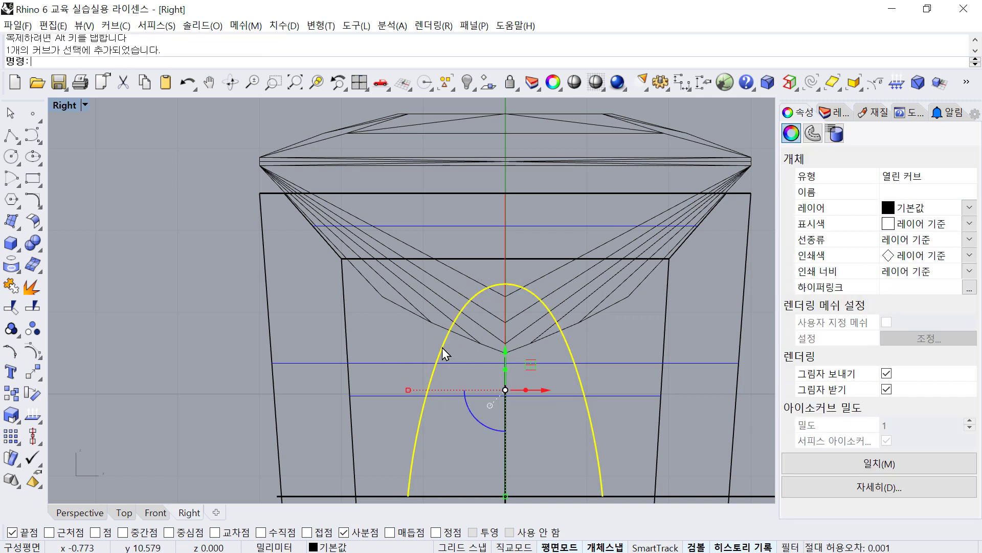
pyautogui.moveTo(442, 348); pyautogui.dragTo(476, 301, button='right')
pyautogui.write('rebuild')
pyautogui.press('Return')
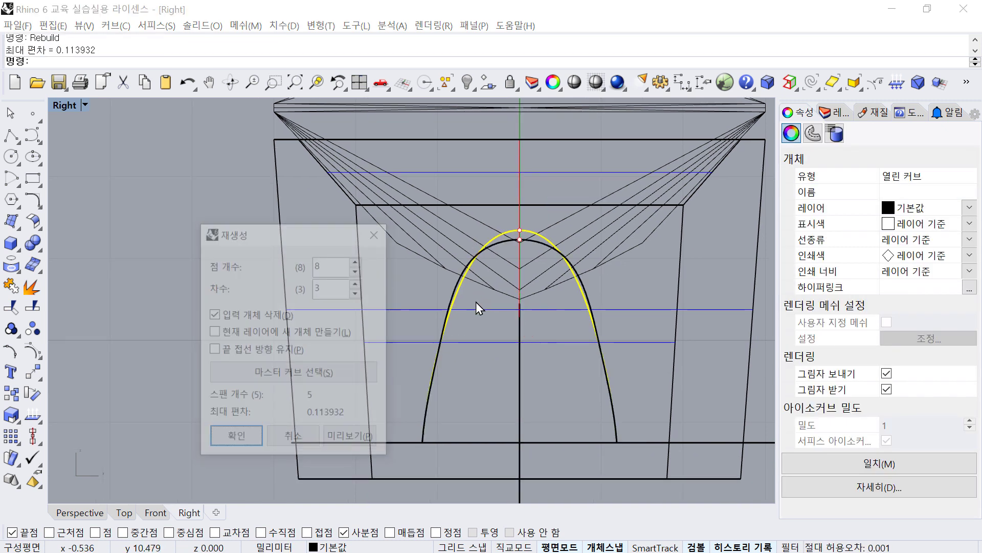
pyautogui.click(299, 441)
pyautogui.scroll(-3, 511, 357)
pyautogui.click(605, 358)
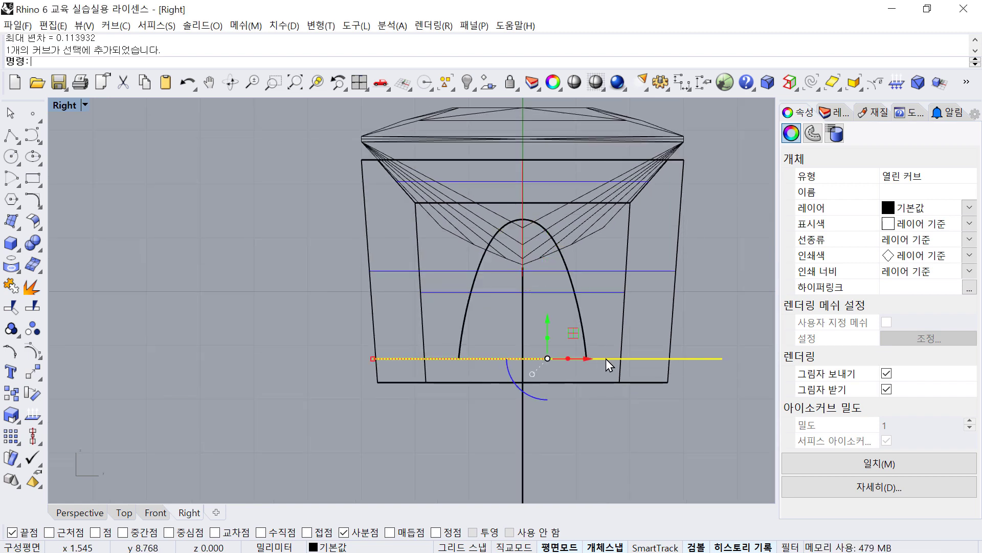
pyautogui.click(444, 341)
pyautogui.moveTo(443, 338); pyautogui.dragTo(617, 374)
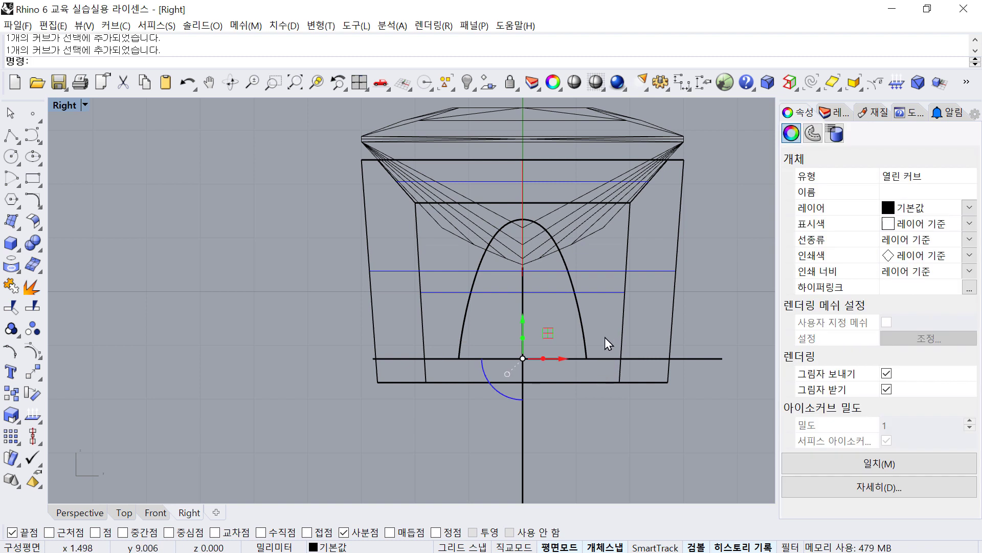
pyautogui.click(604, 338)
# Draw a straight polyline connecting the two lower endpoints of the arch.
pyautogui.click(11, 135)
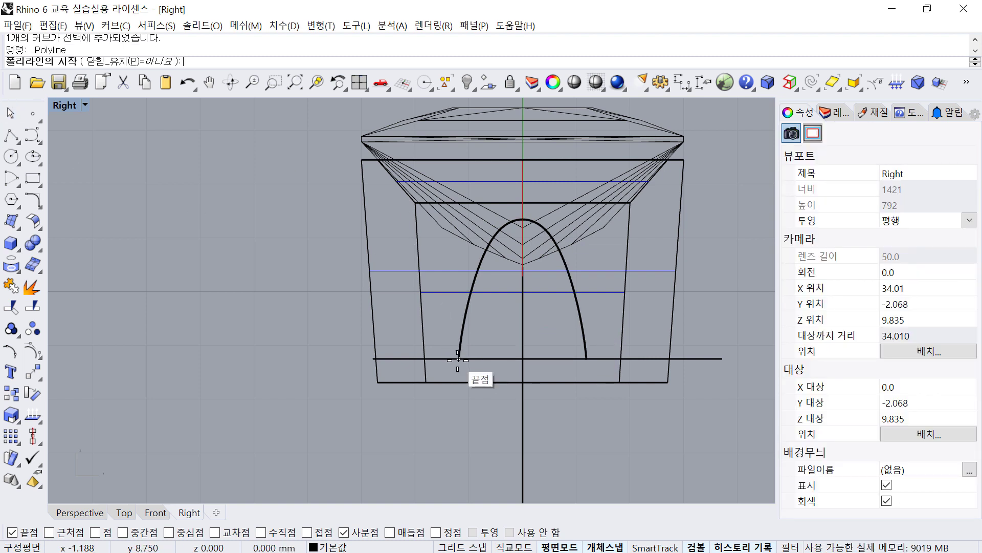
pyautogui.click(458, 358)
pyautogui.click(586, 358)
pyautogui.press('Return')
# Select the arch curve and its short base line together, leaving out the overlapping long horizontal line.
pyautogui.click(574, 360)
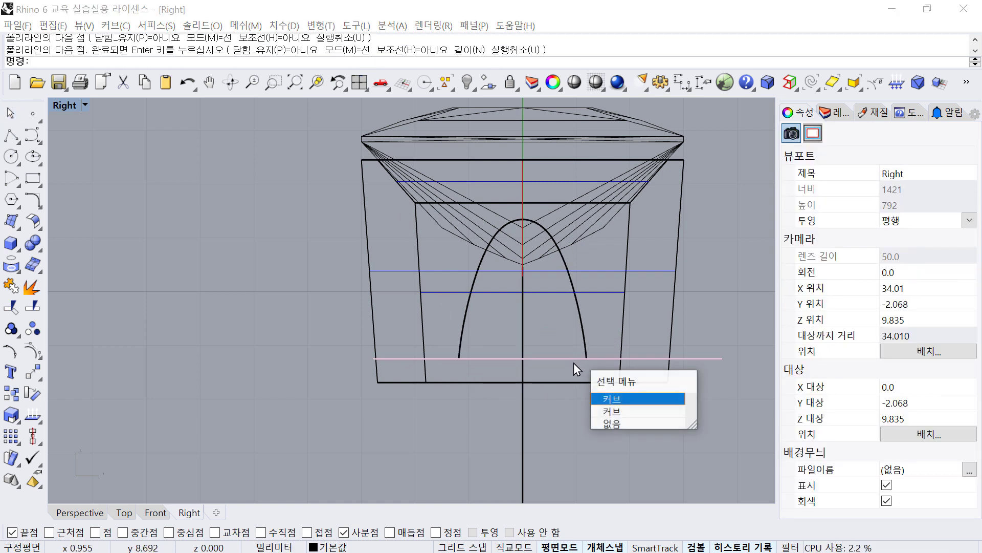
pyautogui.click(613, 411)
pyautogui.keyDown('shift'); pyautogui.click(581, 327); pyautogui.keyUp('shift')
pyautogui.moveTo(530, 319); pyautogui.dragTo(517, 325, button='right')
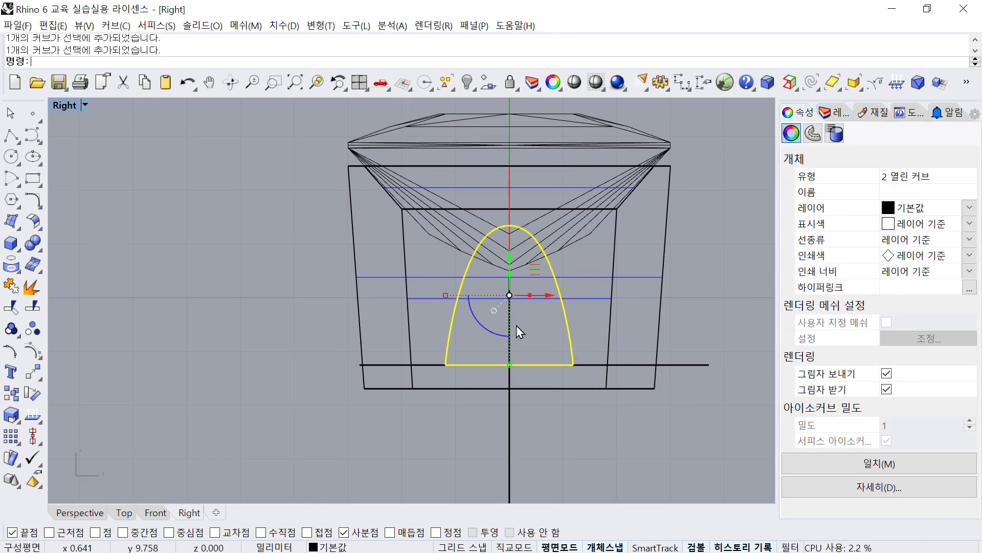
# Examine how the band meets the setting in the reference image and compare it with the arch profile in the Front and Right views.
pyautogui.click(364, 80)
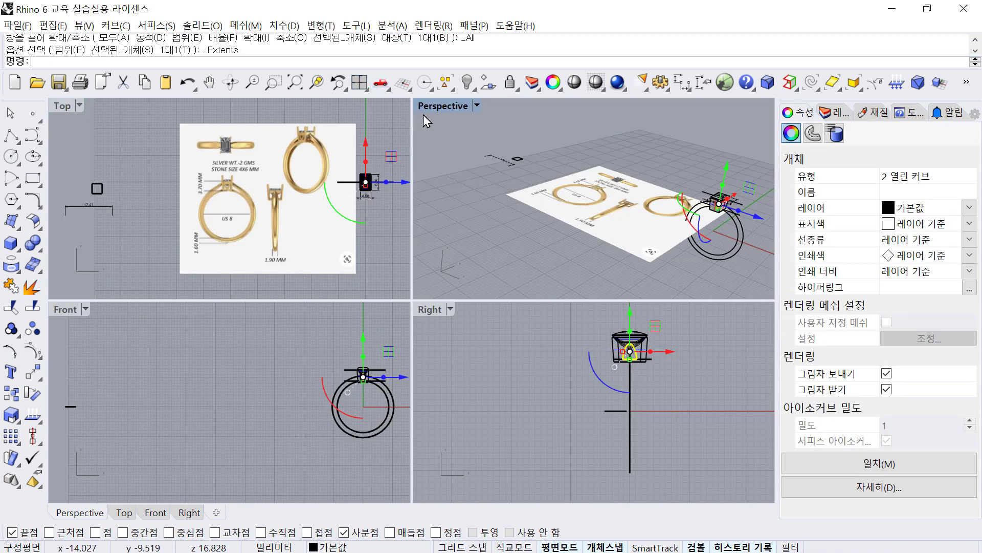
pyautogui.scroll(5, 636, 188)
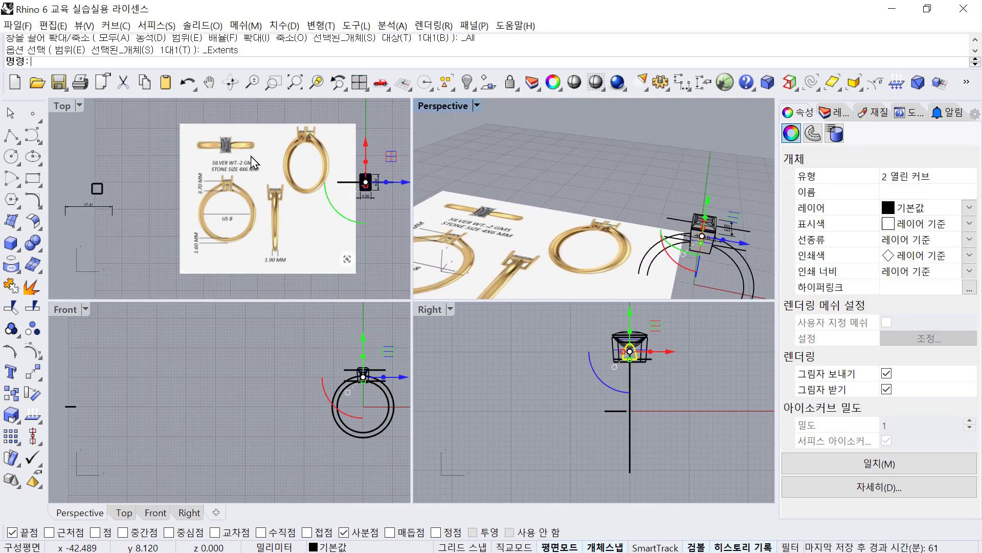
pyautogui.scroll(4, 310, 139)
pyautogui.scroll(3, 310, 144)
pyautogui.scroll(5, 360, 376)
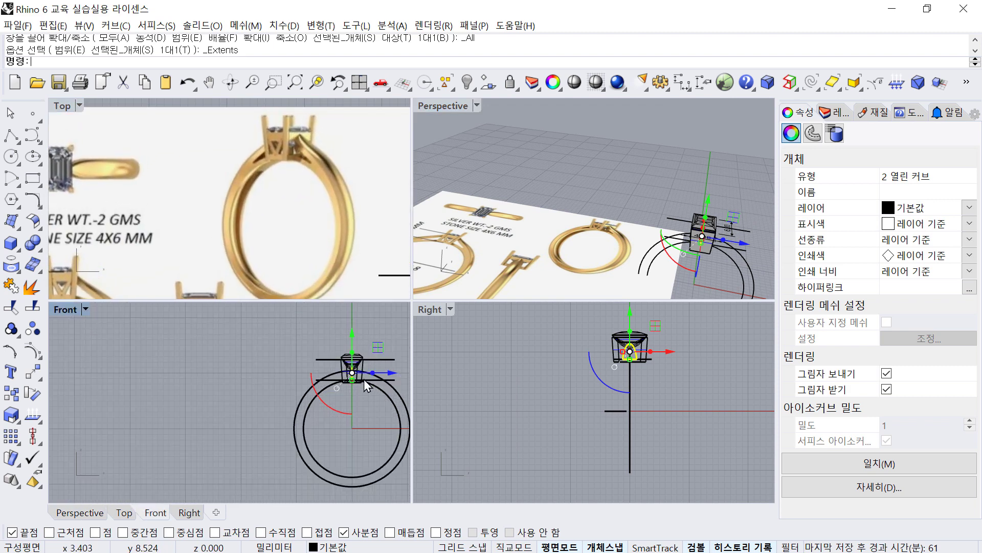
pyautogui.scroll(6, 352, 365)
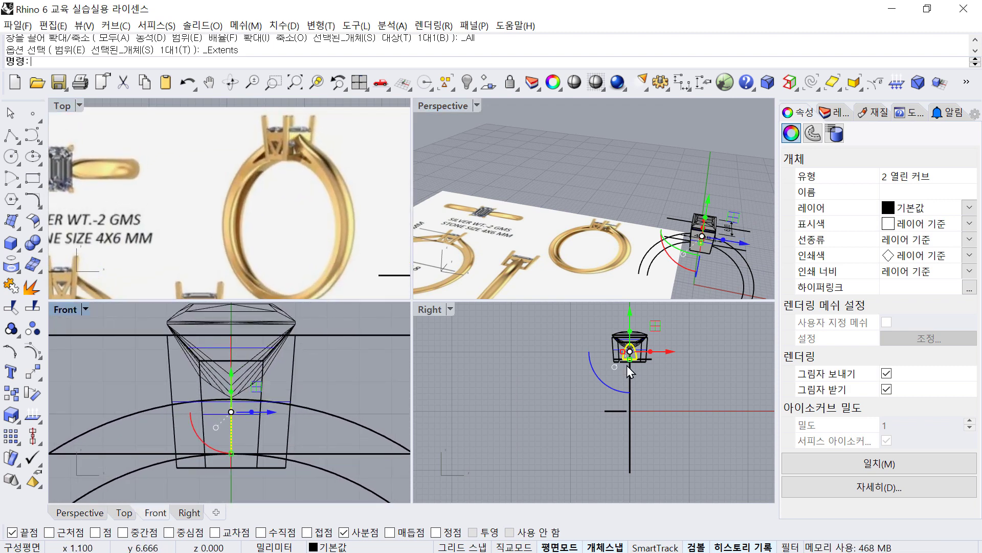
pyautogui.scroll(3, 633, 350)
pyautogui.scroll(6, 633, 351)
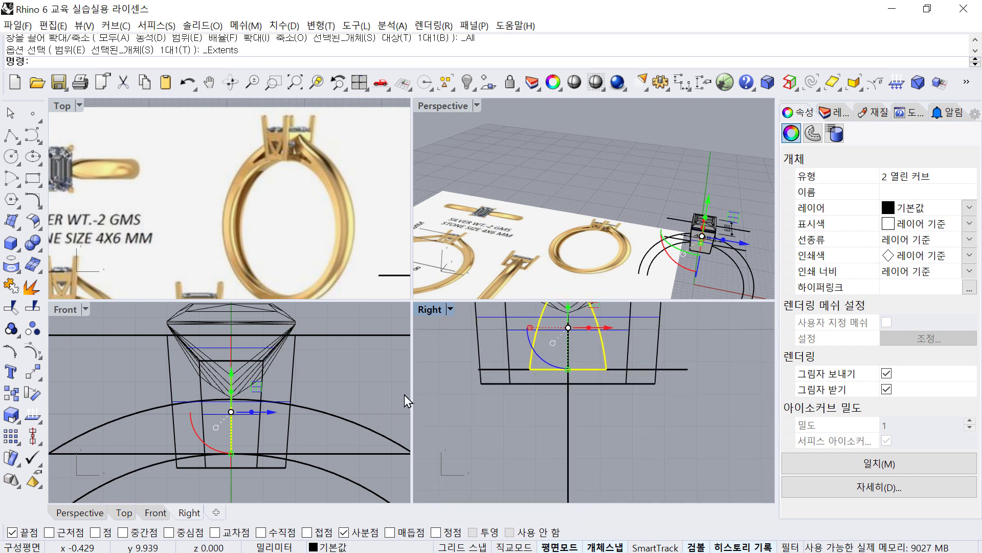
# Add both ring circles to the selected arch profile and hide all other objects.
pyautogui.scroll(-3, 318, 395)
pyautogui.moveTo(312, 405); pyautogui.dragTo(216, 276, button='right')
pyautogui.scroll(-2, 299, 389)
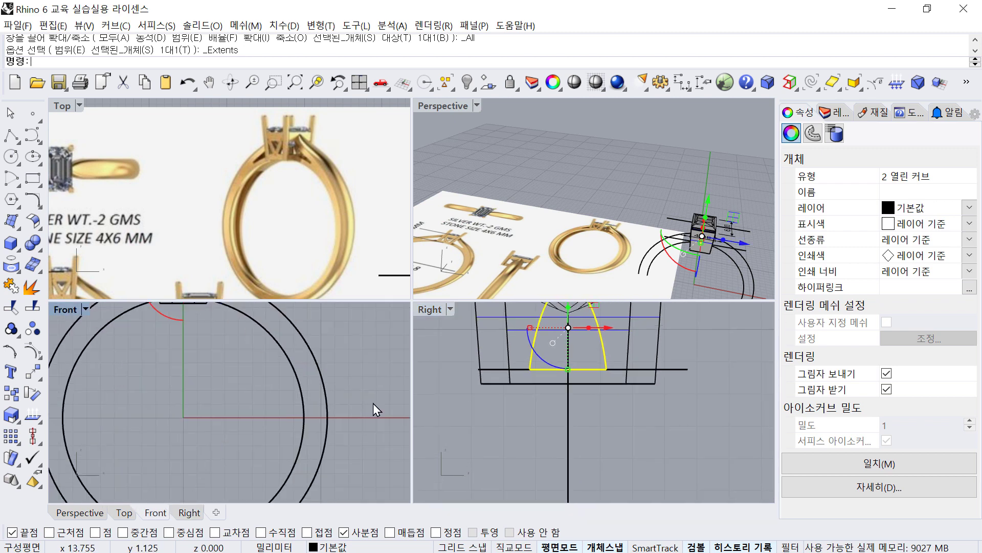
pyautogui.keyDown('shift'); pyautogui.moveTo(373, 403); pyautogui.dragTo(275, 375); pyautogui.keyUp('shift')
pyautogui.moveTo(275, 374); pyautogui.dragTo(256, 384, button='right')
pyautogui.hotkey('ctrl', 'i')
pyautogui.hotkey('ctrl', 'h')
pyautogui.scroll(-4, 266, 416)
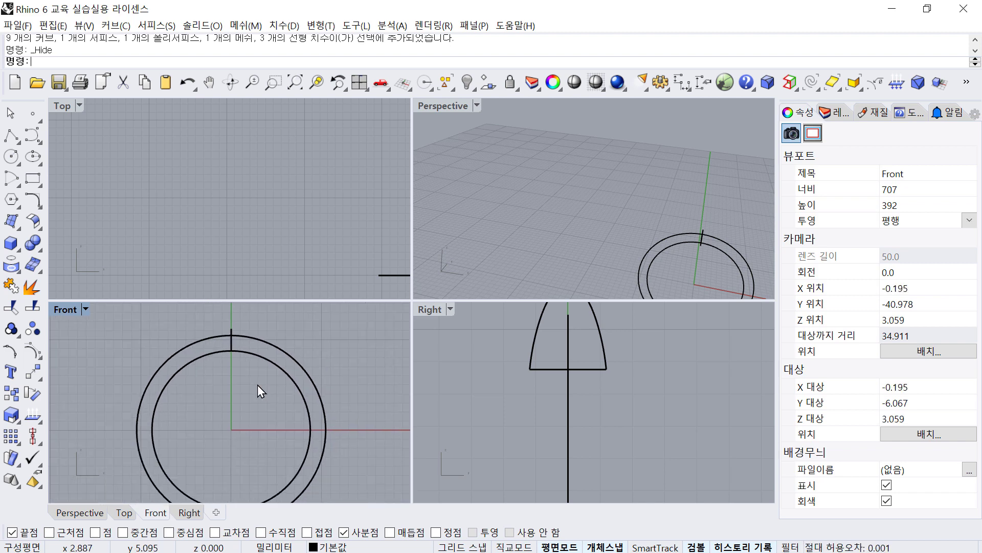
pyautogui.click(359, 83)
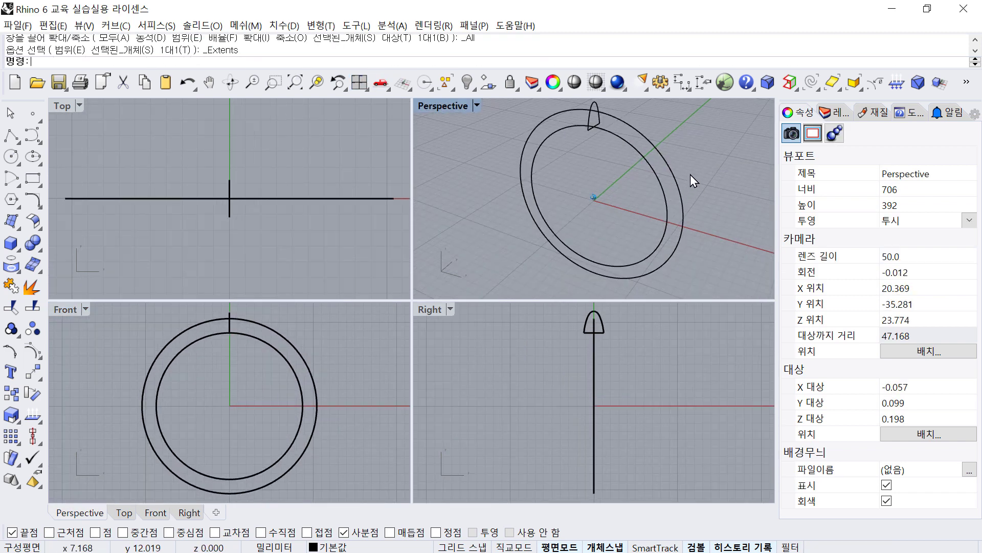
pyautogui.moveTo(691, 175); pyautogui.dragTo(666, 166, button='right')
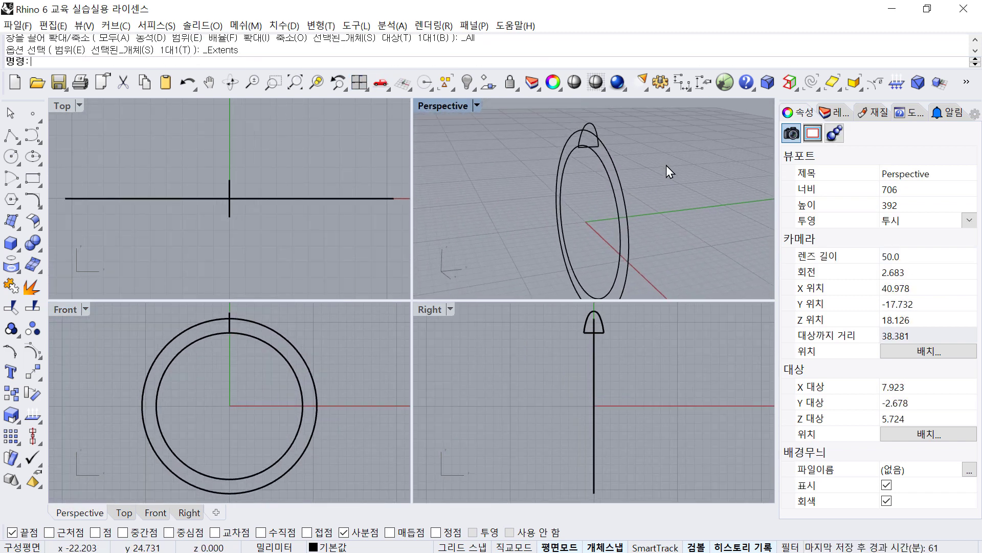
# Rotate a copy of the arch profile 90 degrees clockwise about the origin in the Front view, placing it at the ring's side, and select the copy.
pyautogui.moveTo(227, 330); pyautogui.dragTo(222, 359, button='right')
pyautogui.moveTo(199, 326); pyautogui.dragTo(251, 400)
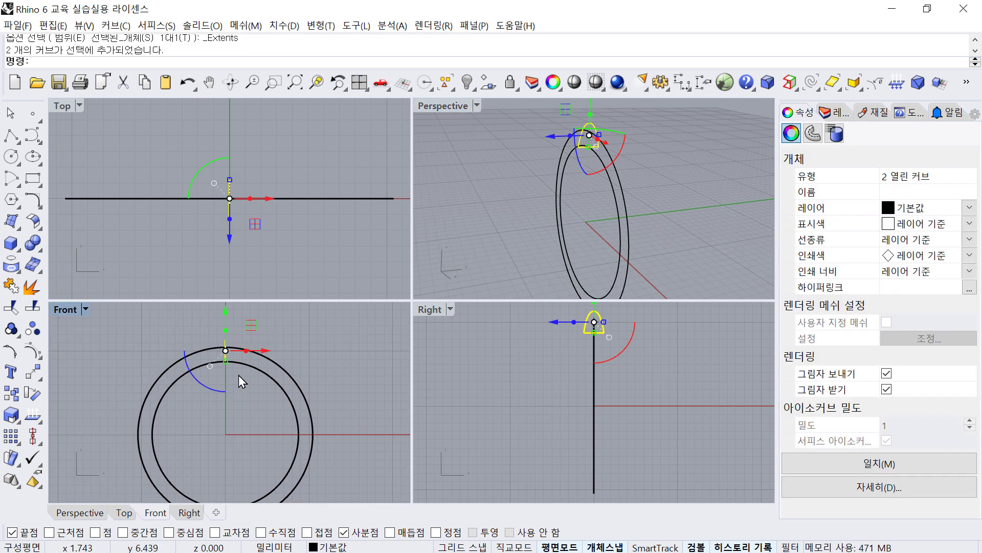
pyautogui.moveTo(244, 410); pyautogui.dragTo(231, 371, button='right')
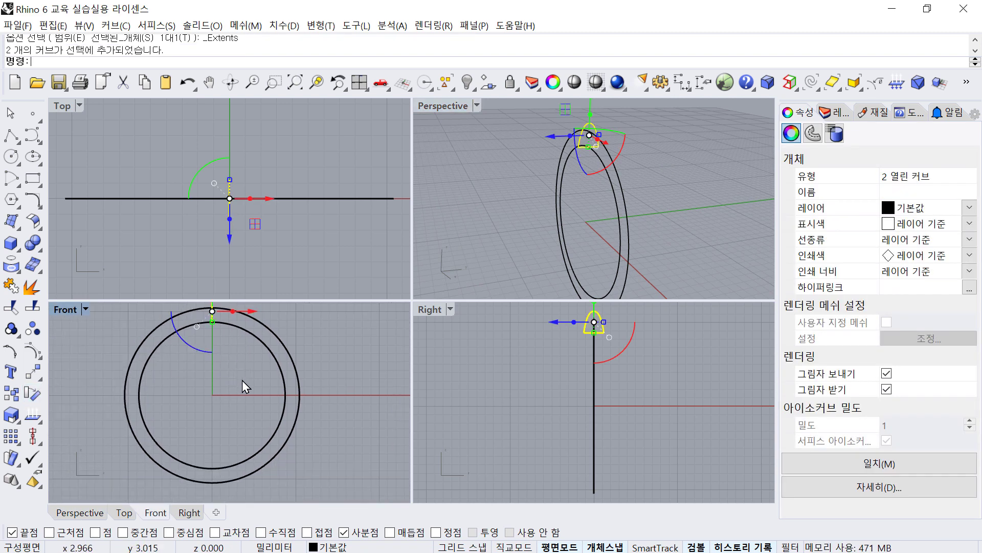
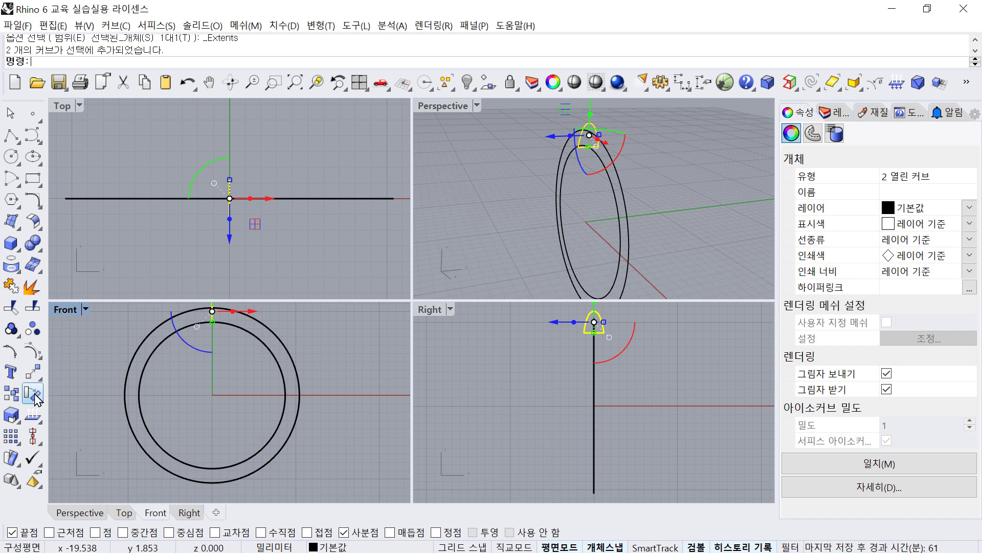
pyautogui.click(34, 395)
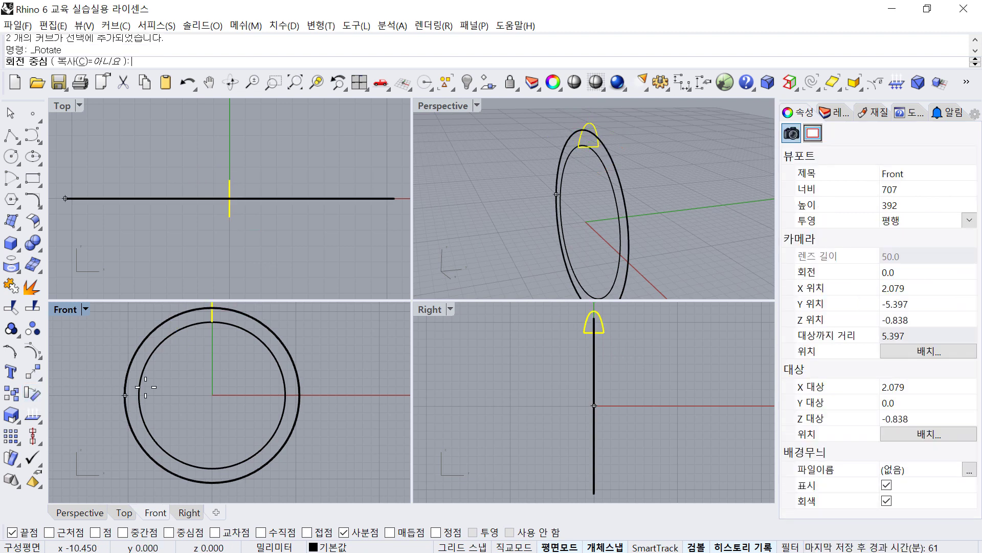
pyautogui.click(93, 61)
pyautogui.moveTo(212, 410); pyautogui.dragTo(229, 434, button='right')
pyautogui.write('0')
pyautogui.press('Return')
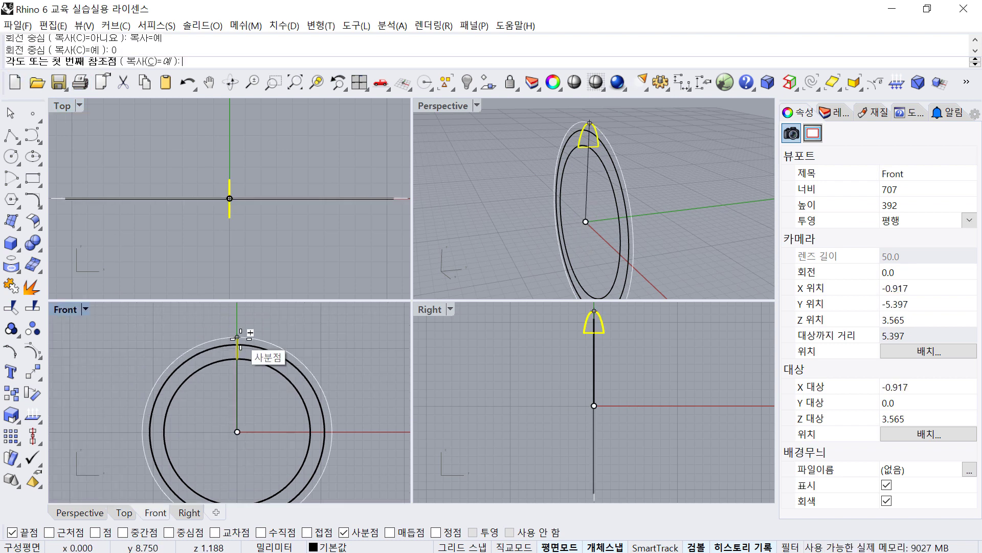
pyautogui.click(239, 333)
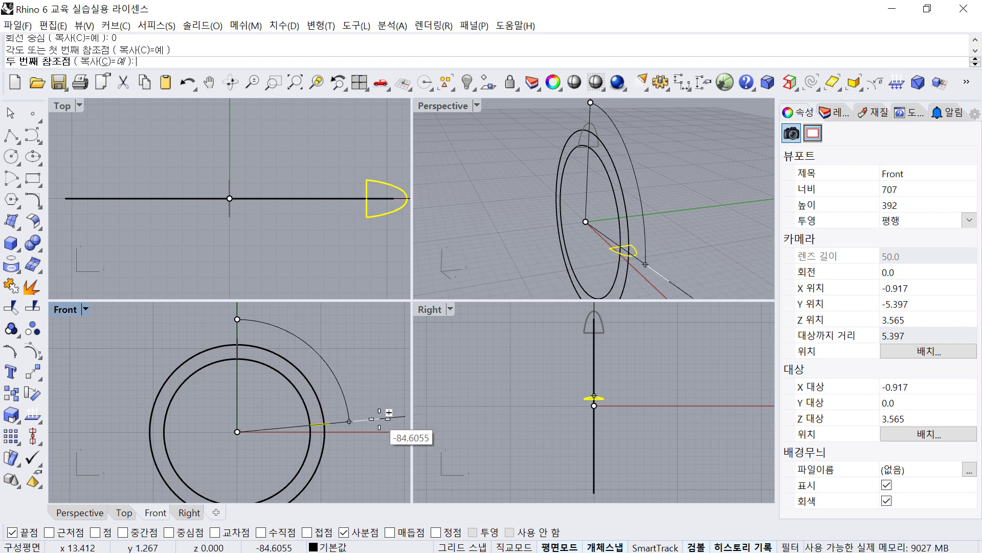
pyautogui.click(381, 431)
pyautogui.moveTo(350, 453); pyautogui.dragTo(344, 394, button='right')
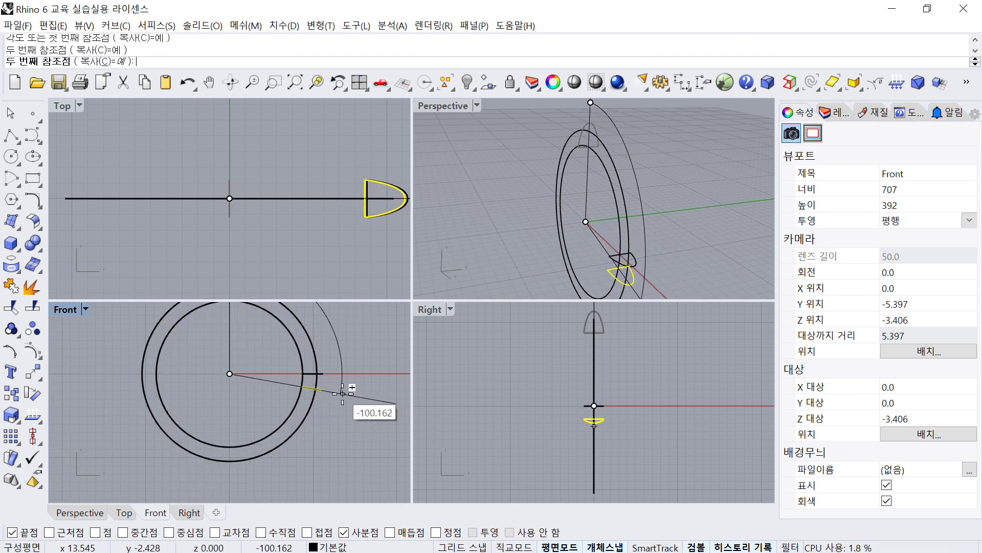
pyautogui.rightClick(343, 394)
pyautogui.moveTo(342, 391); pyautogui.dragTo(342, 391)
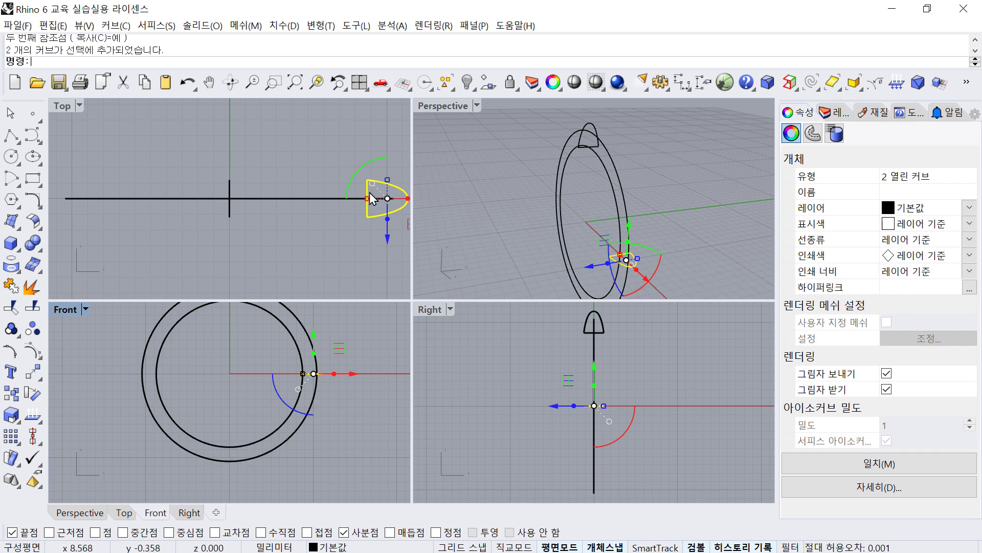
# Show the control points of the side profile's arch curve and move its two middle points slightly outward toward the tip in the Top view.
pyautogui.moveTo(564, 174); pyautogui.dragTo(668, 159, button='right')
pyautogui.click(663, 157)
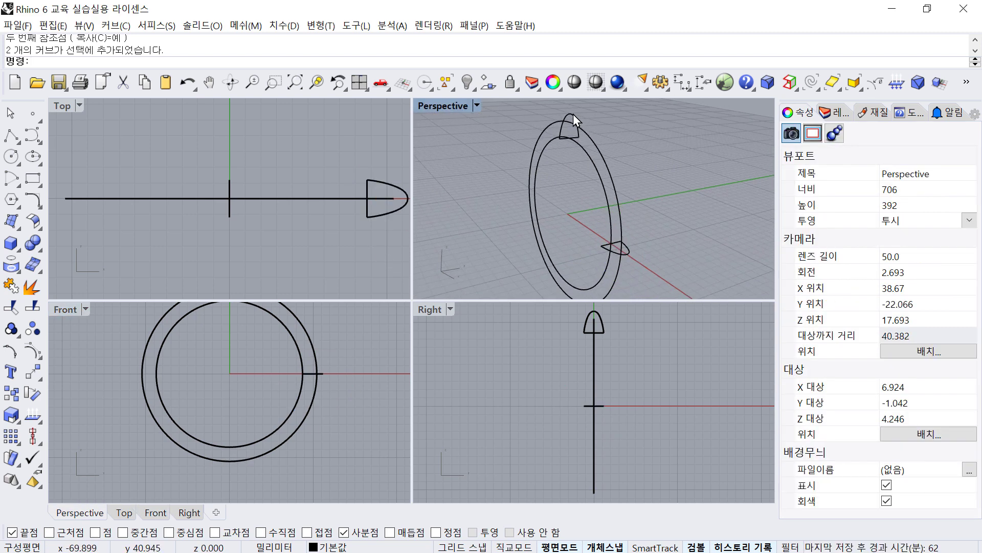
pyautogui.click(573, 115)
pyautogui.click(655, 136)
pyautogui.click(628, 254)
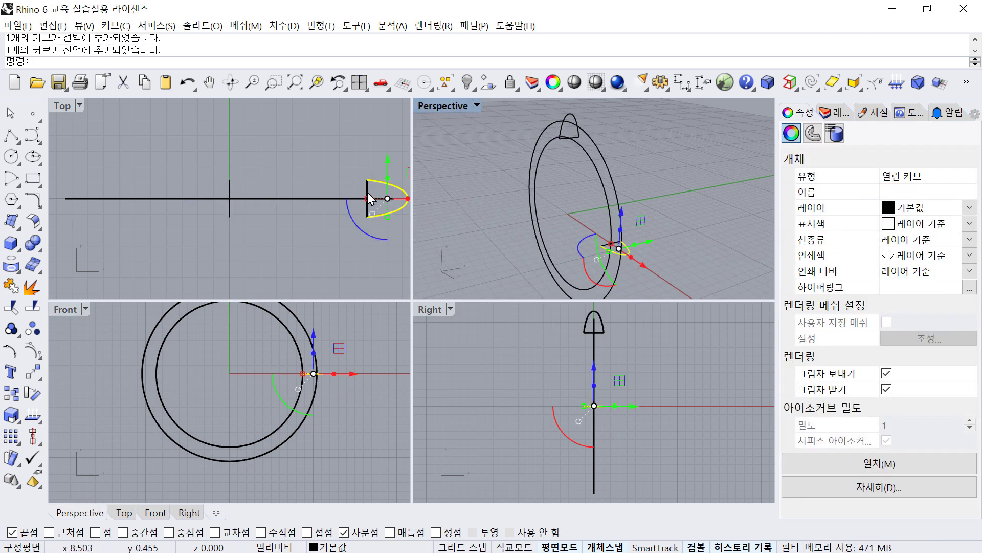
pyautogui.scroll(6, 367, 193)
pyautogui.moveTo(377, 200); pyautogui.dragTo(271, 194, button='right')
pyautogui.write('w')
pyautogui.press('space')
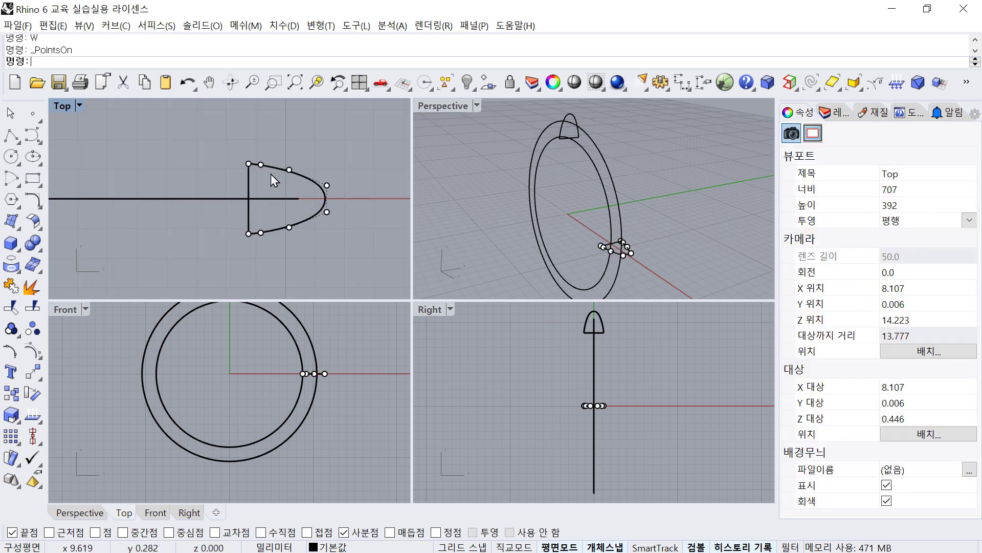
pyautogui.moveTo(274, 157); pyautogui.dragTo(301, 237)
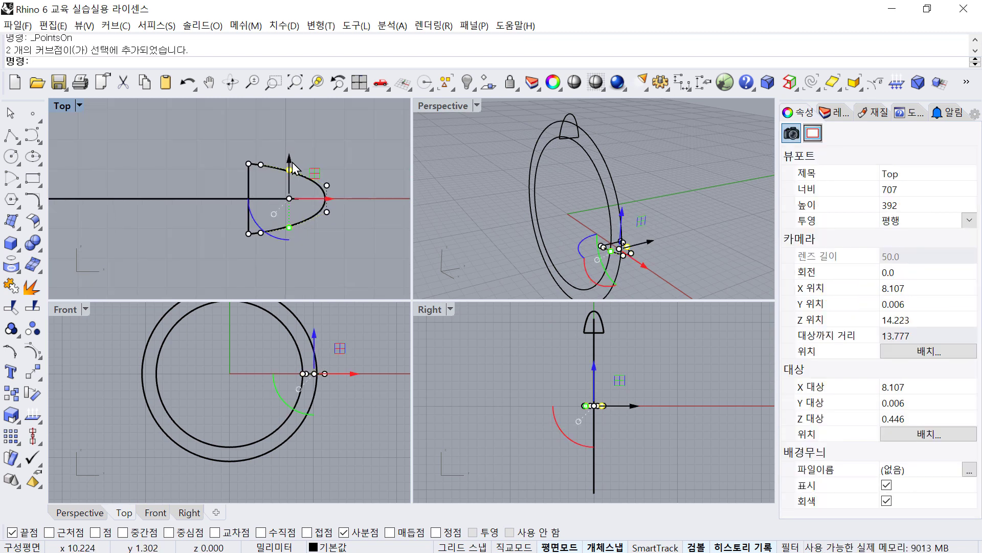
pyautogui.moveTo(327, 199); pyautogui.dragTo(331, 199)
pyautogui.click(225, 131)
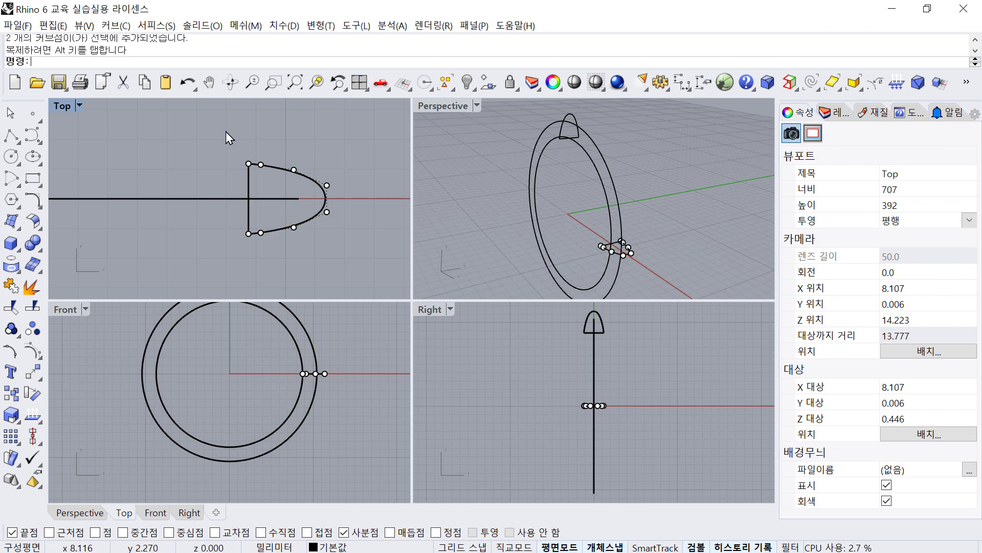
# Scale the side profile's arch curve and base line narrower across the band width in the Top view.
pyautogui.press('Escape')
pyautogui.moveTo(226, 134); pyautogui.dragTo(348, 251)
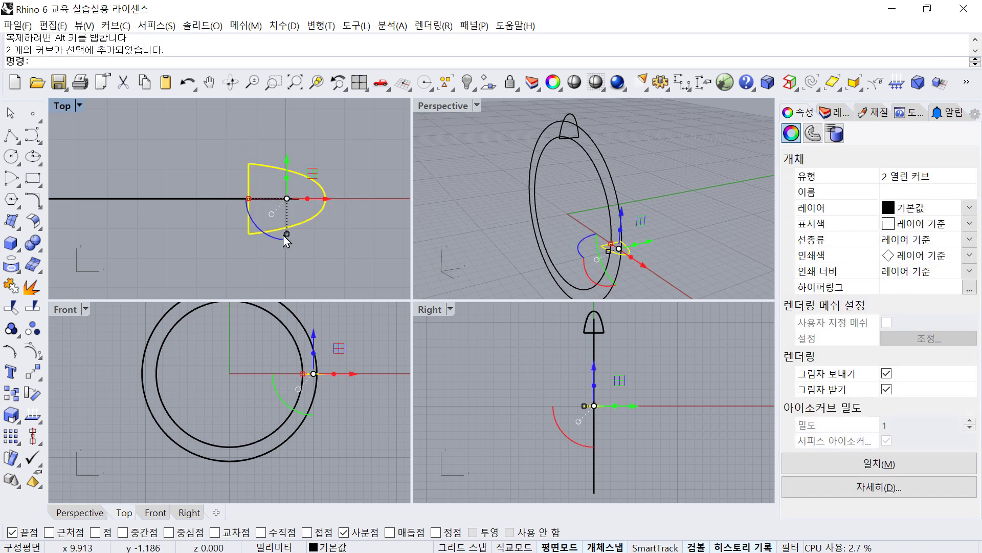
pyautogui.moveTo(286, 234); pyautogui.dragTo(288, 231)
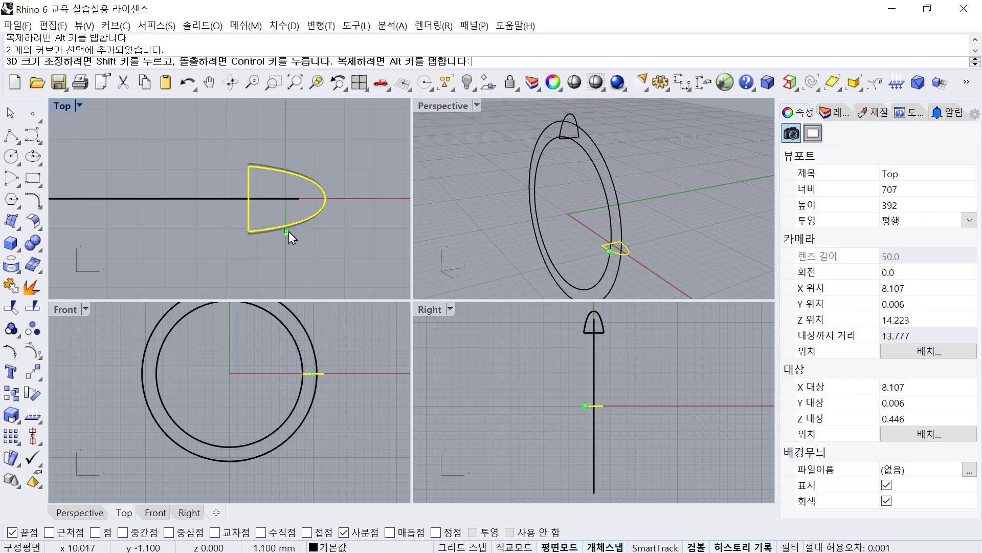
pyautogui.click(346, 198)
pyautogui.moveTo(231, 143); pyautogui.dragTo(348, 251)
pyautogui.scroll(4, 287, 230)
pyautogui.moveTo(287, 234); pyautogui.dragTo(286, 228)
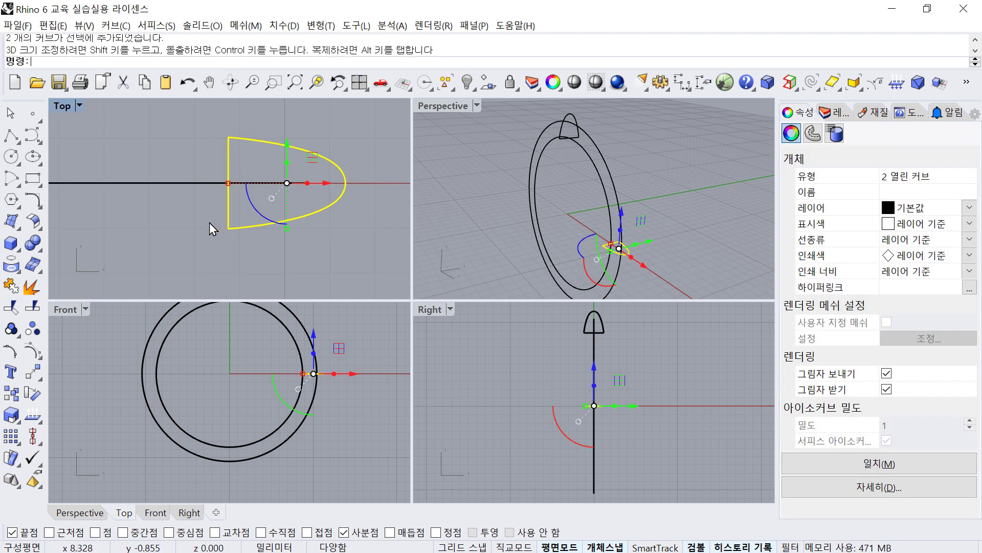
# Pull the side arch's two tip control points toward the base and spread its two middle points apart for a shorter, rounder profile.
pyautogui.write('W')
pyautogui.press('Return')
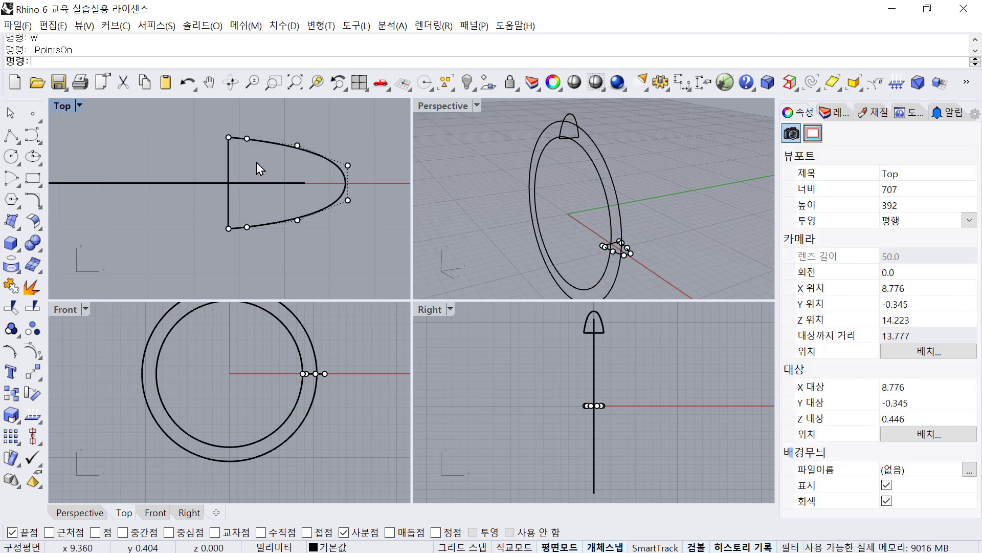
pyautogui.moveTo(281, 129); pyautogui.dragTo(316, 221)
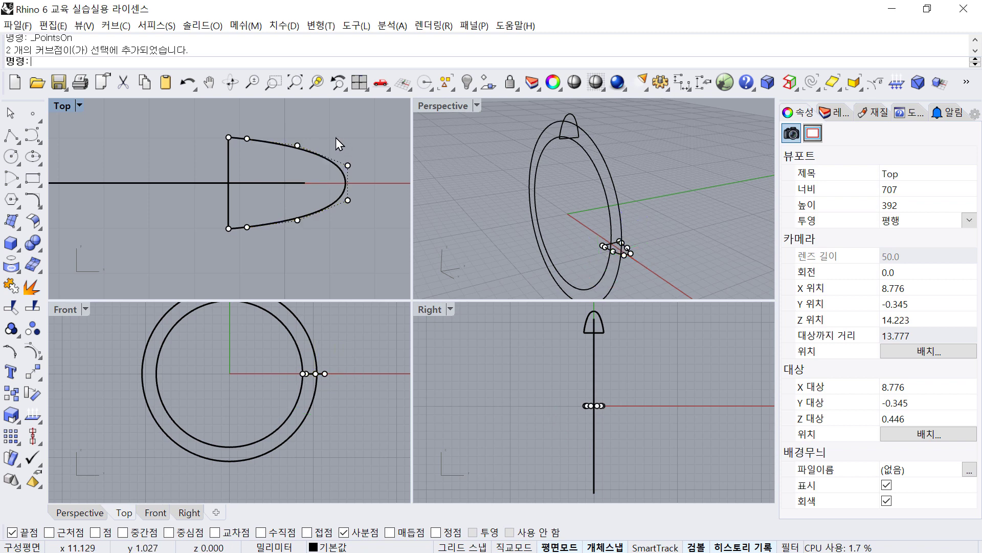
pyautogui.moveTo(336, 137); pyautogui.dragTo(360, 180)
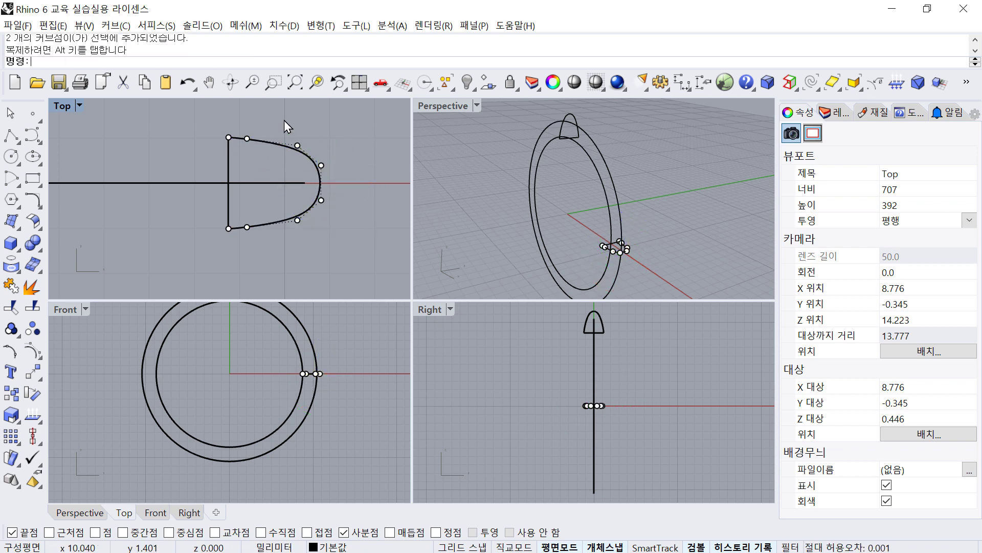
pyautogui.moveTo(284, 121); pyautogui.dragTo(295, 226)
pyautogui.press('Escape')
pyautogui.press('Escape')
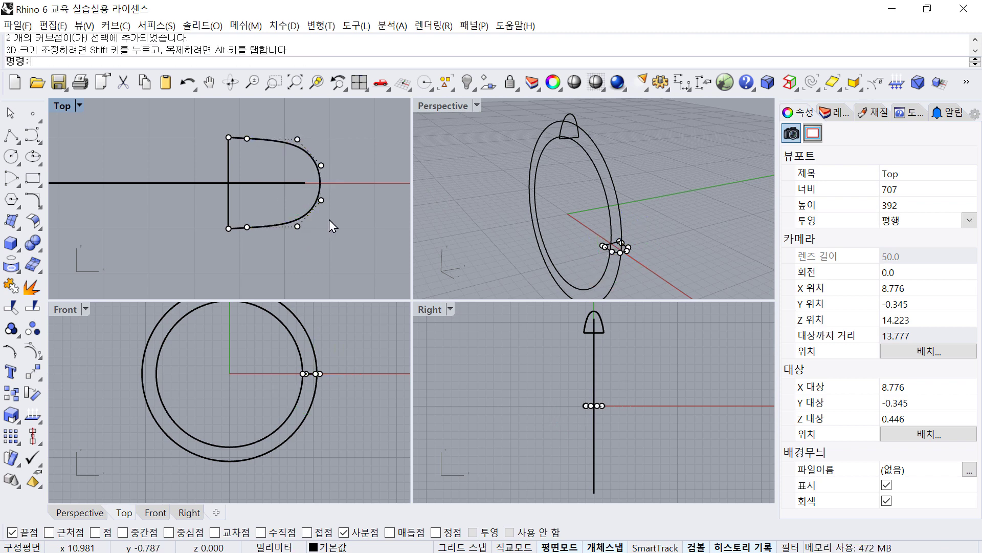
pyautogui.moveTo(328, 219); pyautogui.dragTo(328, 203, button='right')
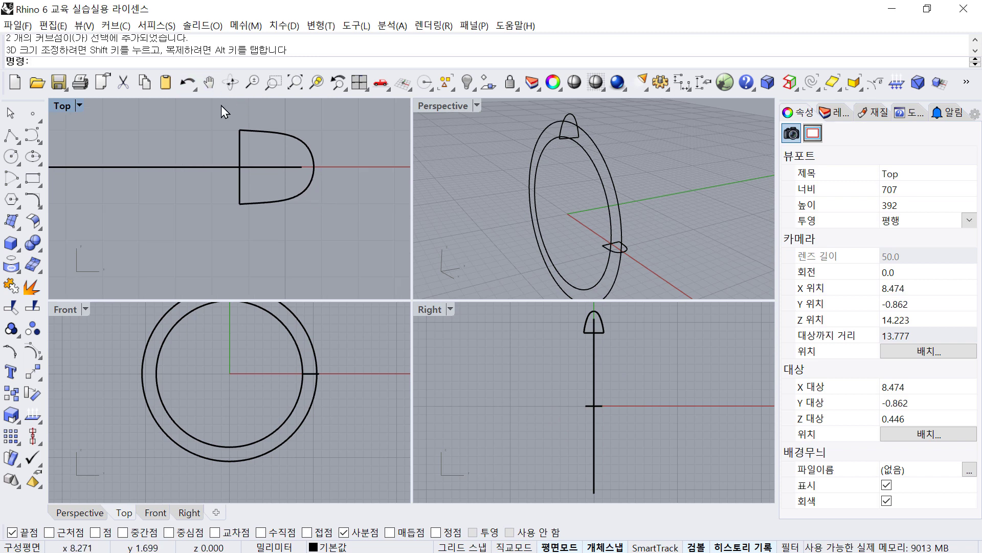
# Rotate a copy of the side profile 90 degrees clockwise about the origin in the Front view, placing it at the ring's lowest point.
pyautogui.moveTo(221, 105); pyautogui.dragTo(365, 267)
pyautogui.scroll(-1, 342, 228)
pyautogui.moveTo(243, 426); pyautogui.dragTo(199, 426, button='right')
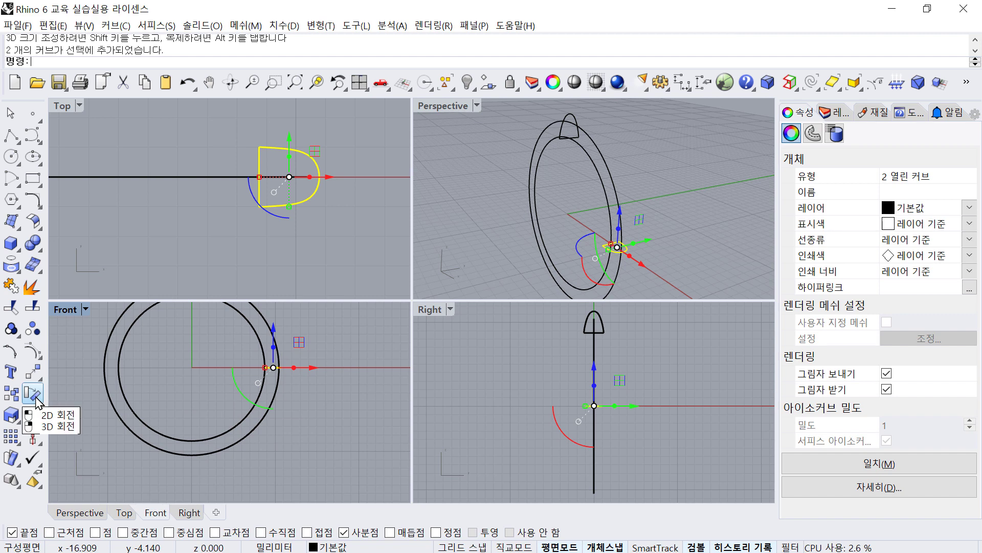
pyautogui.click(36, 400)
pyautogui.moveTo(170, 351); pyautogui.dragTo(203, 359, button='right')
pyautogui.write('0')
pyautogui.press('Return')
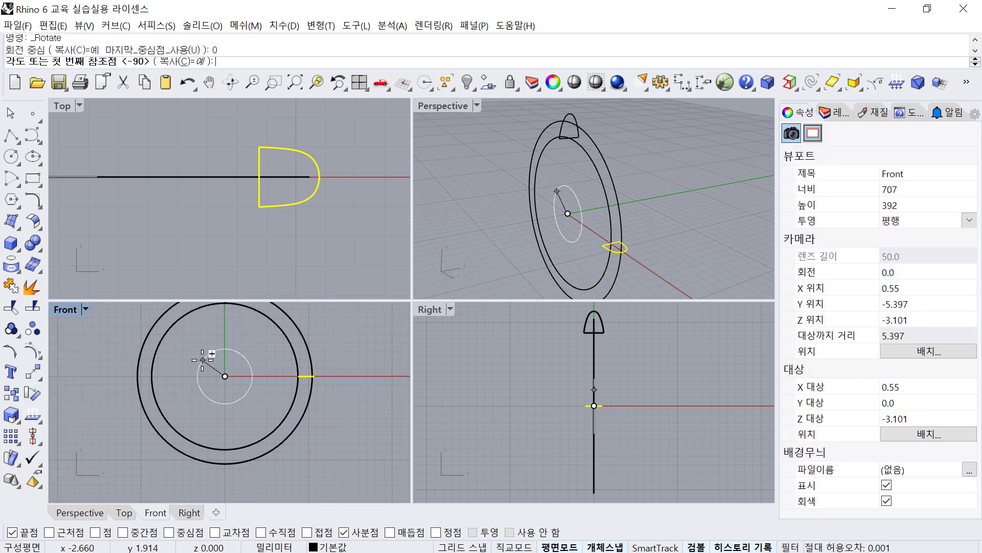
pyautogui.click(347, 376)
pyautogui.moveTo(271, 439); pyautogui.dragTo(277, 402, button='right')
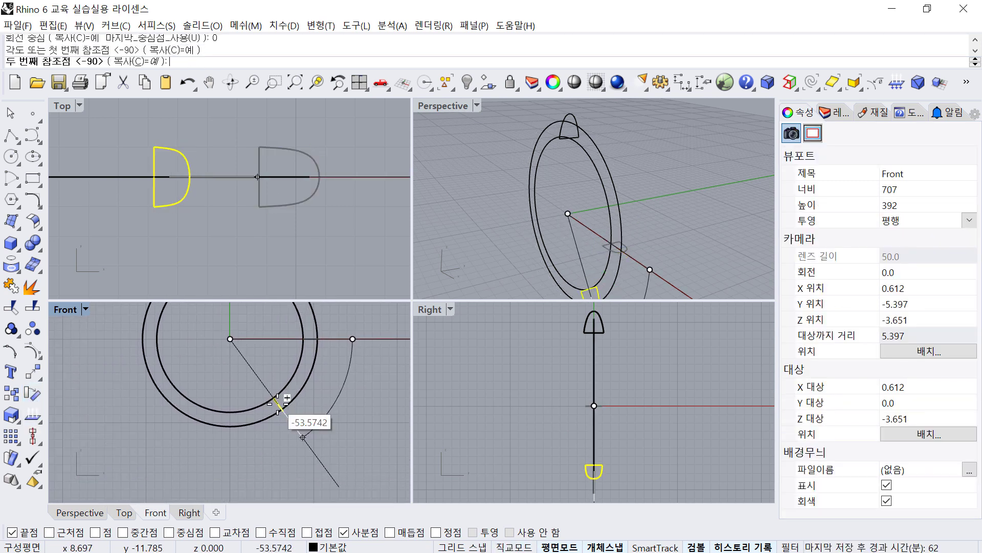
pyautogui.click(236, 437)
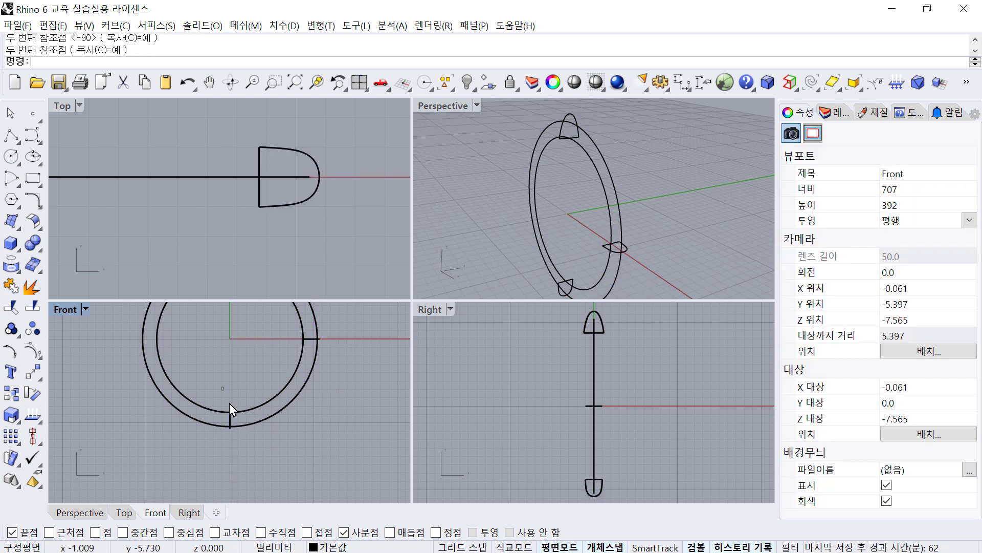
# Move the four outermost control points of the lowest profile's arch toward its base line so the arch reaches only to the outer circle.
pyautogui.moveTo(229, 403); pyautogui.dragTo(245, 443)
pyautogui.scroll(8, 594, 474)
pyautogui.moveTo(594, 474); pyautogui.dragTo(558, 396, button='right')
pyautogui.scroll(5, 585, 379)
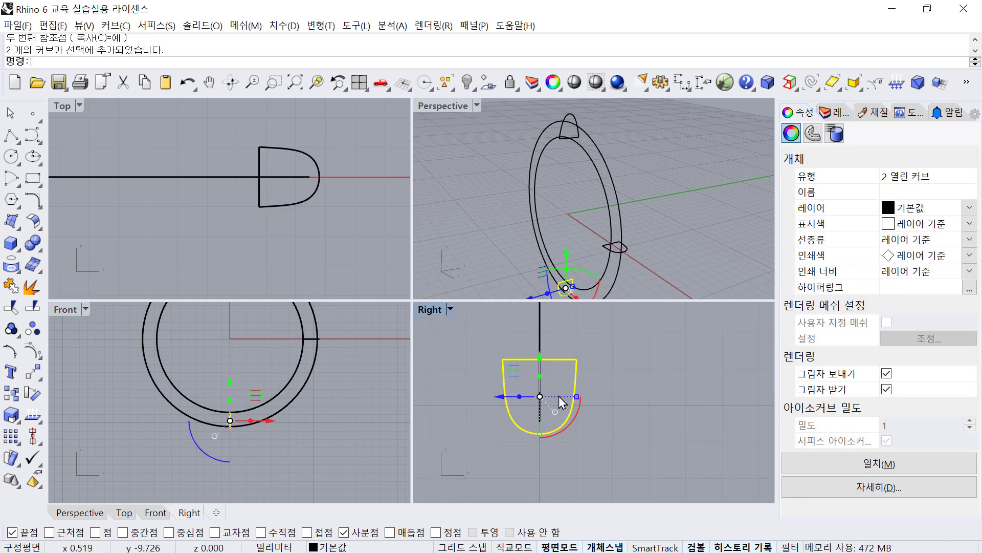
pyautogui.press('F10')
pyautogui.moveTo(480, 408); pyautogui.dragTo(641, 450)
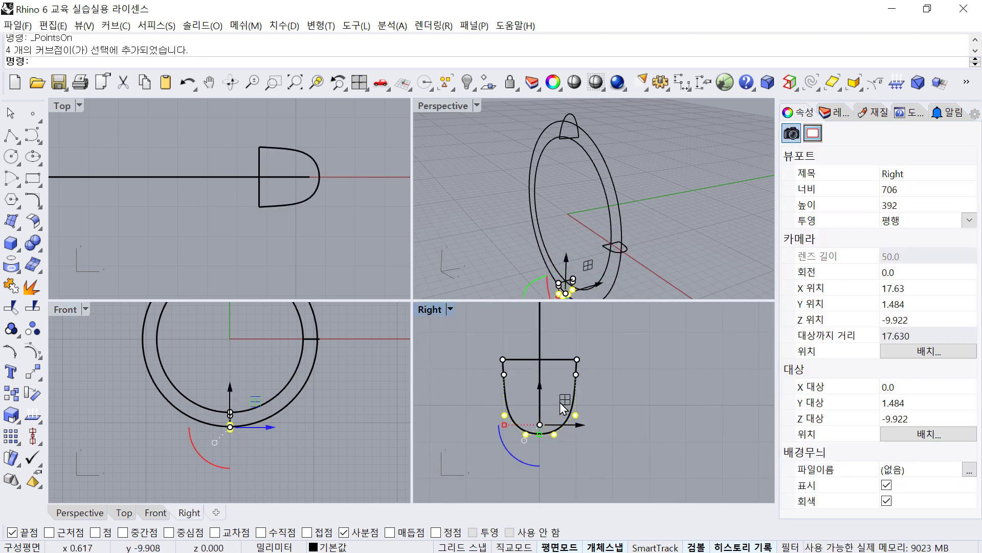
pyautogui.moveTo(539, 388); pyautogui.dragTo(537, 375)
pyautogui.press('Escape')
pyautogui.press('F11')
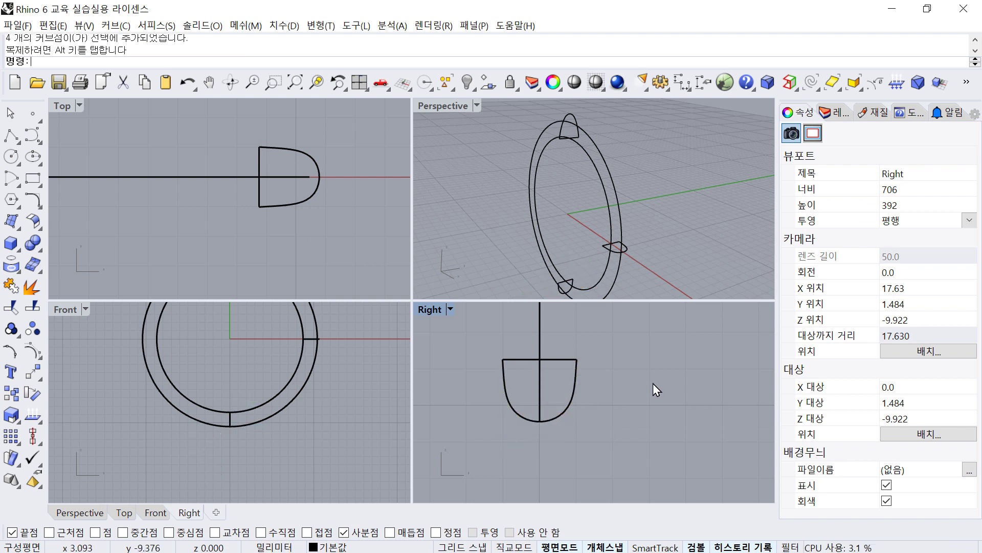
# Examine how the three arch profiles differ in height and width around the ring in the Perspective view.
pyautogui.moveTo(655, 211); pyautogui.dragTo(617, 152, button='right')
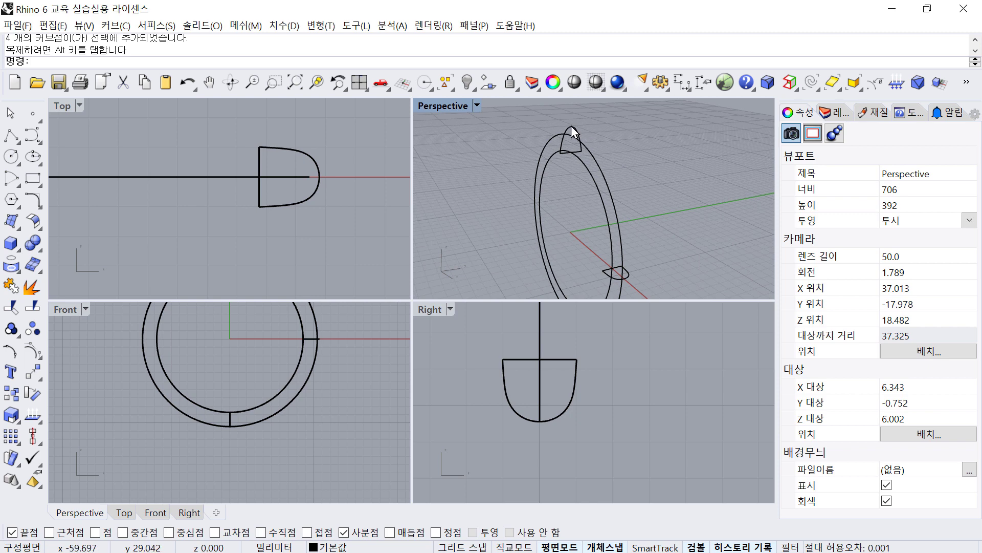
pyautogui.click(573, 127)
pyautogui.moveTo(573, 127); pyautogui.dragTo(726, 187, button='right')
pyautogui.click(601, 146)
pyautogui.click(653, 244)
pyautogui.moveTo(653, 245); pyautogui.dragTo(603, 272, button='right')
pyautogui.click(603, 272)
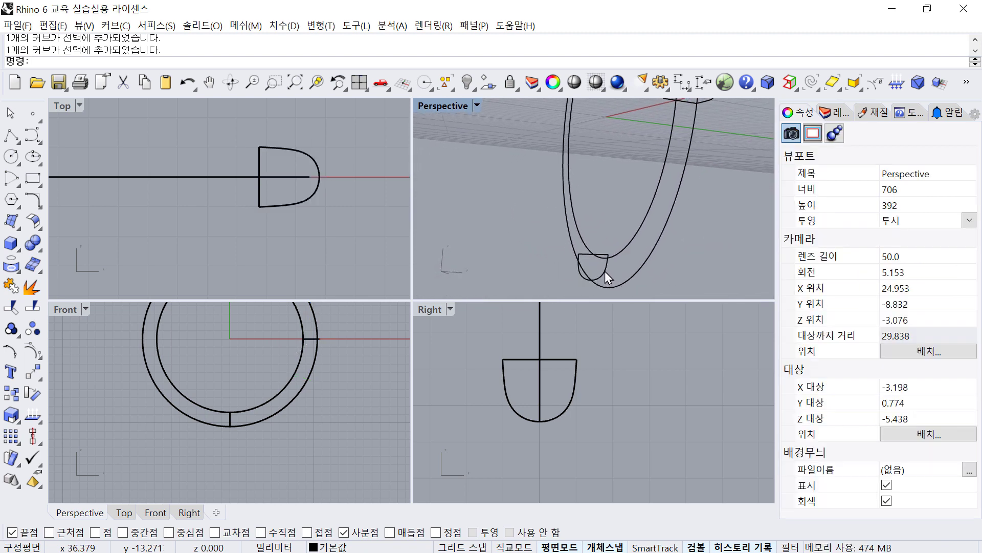
pyautogui.click(605, 271)
pyautogui.click(710, 268)
pyautogui.moveTo(710, 268); pyautogui.dragTo(591, 149, button='right')
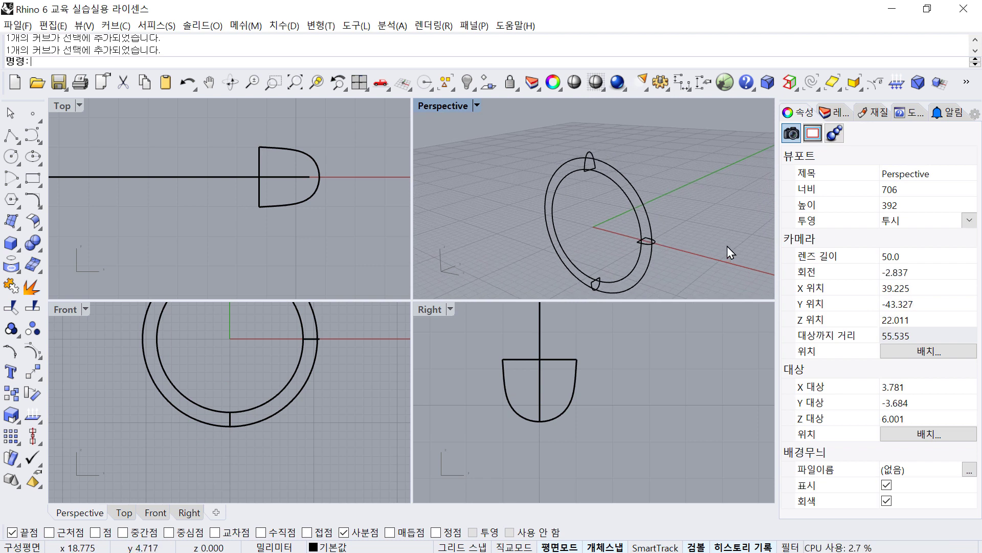
pyautogui.moveTo(727, 247); pyautogui.dragTo(716, 238, button='right')
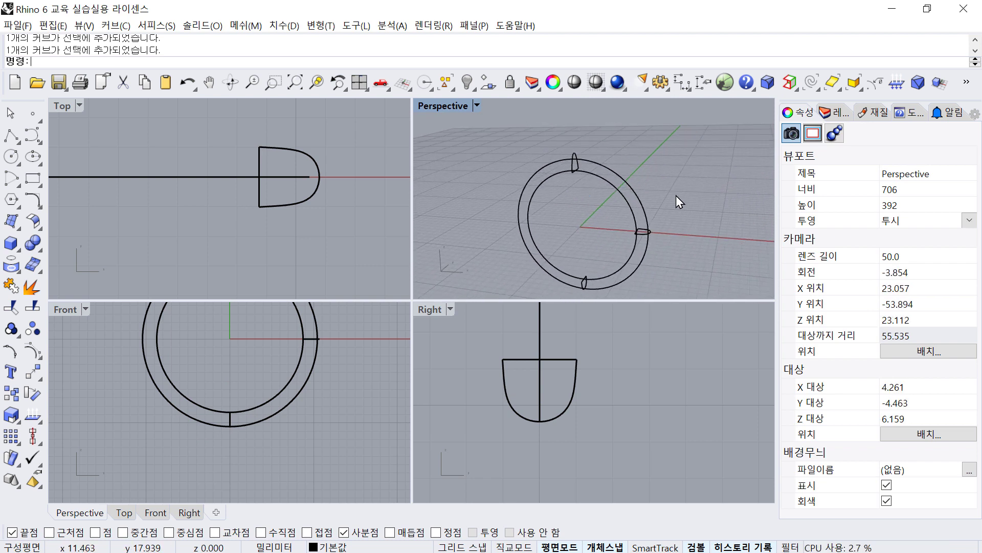
pyautogui.moveTo(677, 195); pyautogui.dragTo(677, 195, button='right')
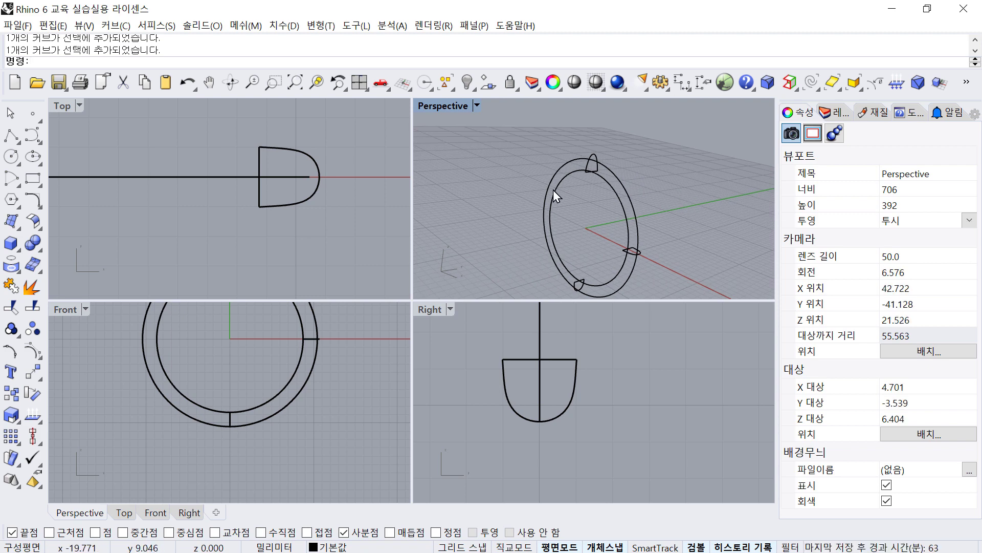
# Mirror a copy of the side profile across the vertical axis through the origin in the Front view, onto the opposite side of the ring.
pyautogui.click(633, 250)
pyautogui.scroll(-2, 303, 374)
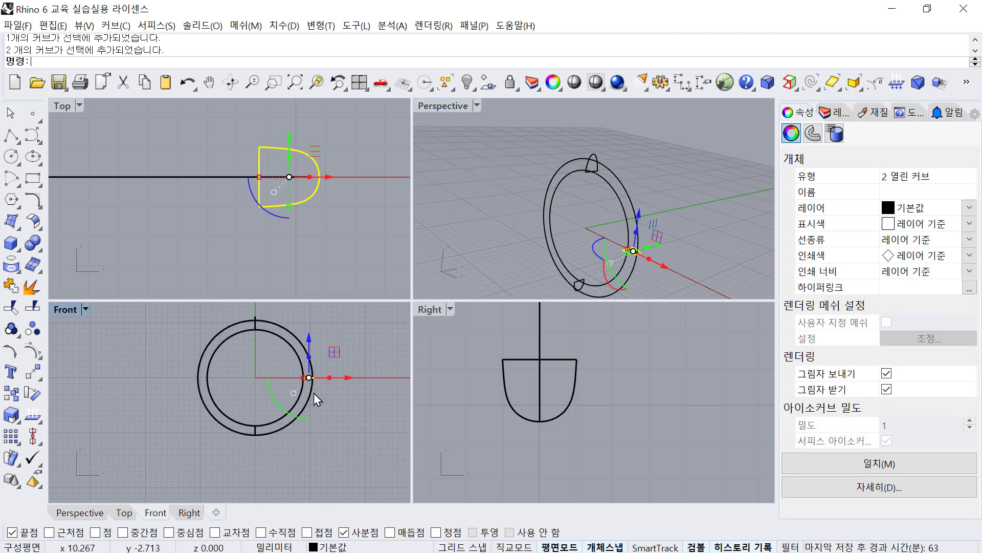
pyautogui.write('M')
pyautogui.press('Return')
pyautogui.write('0')
pyautogui.press('Return')
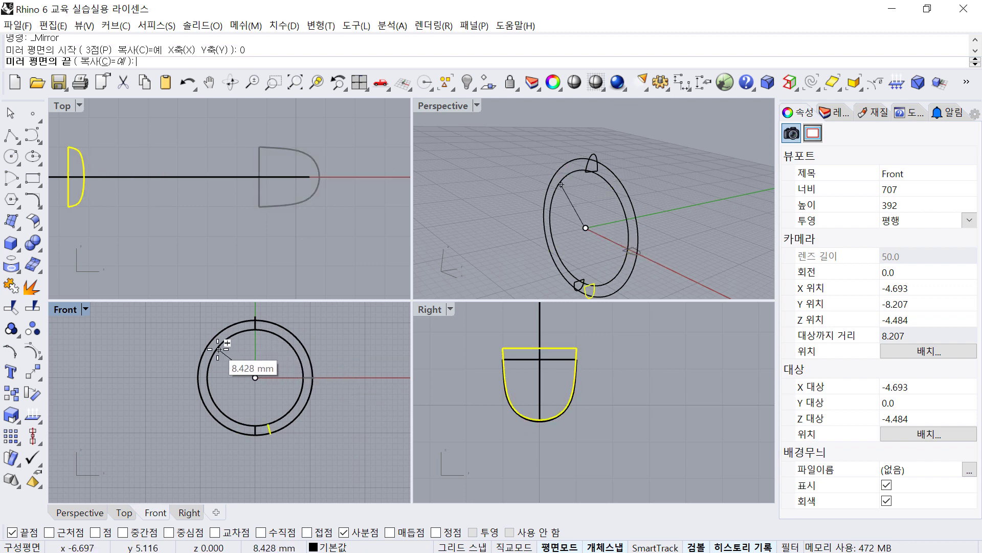
pyautogui.click(269, 350)
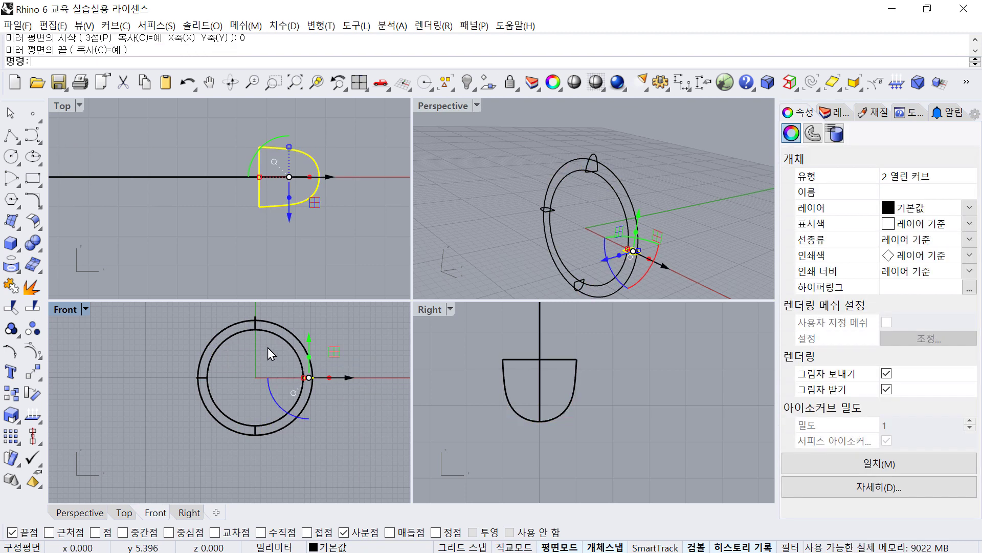
pyautogui.press('Escape')
# Try a one-rail sweep along the inner ring circle with the four arch curves as cross sections.
pyautogui.moveTo(501, 248); pyautogui.dragTo(682, 183, button='right')
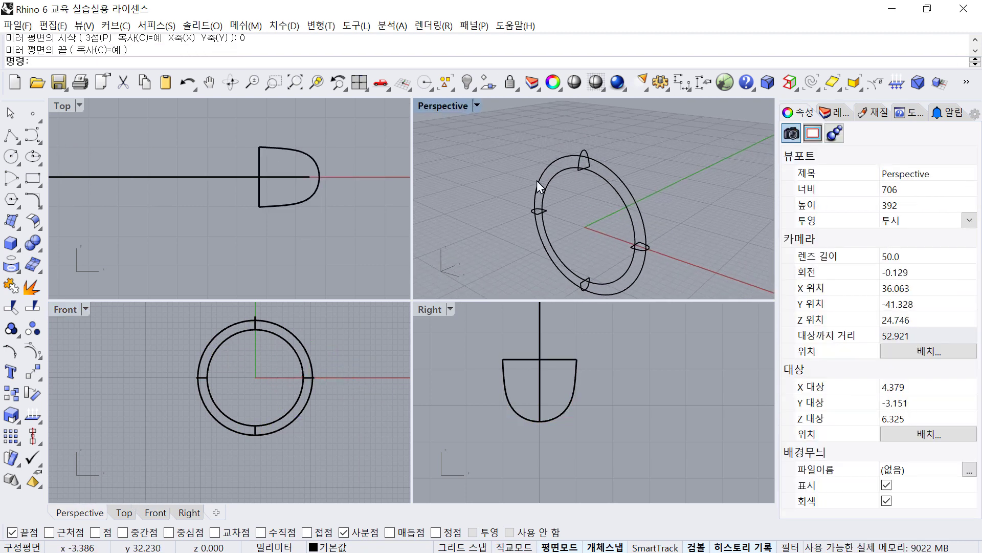
pyautogui.click(14, 227)
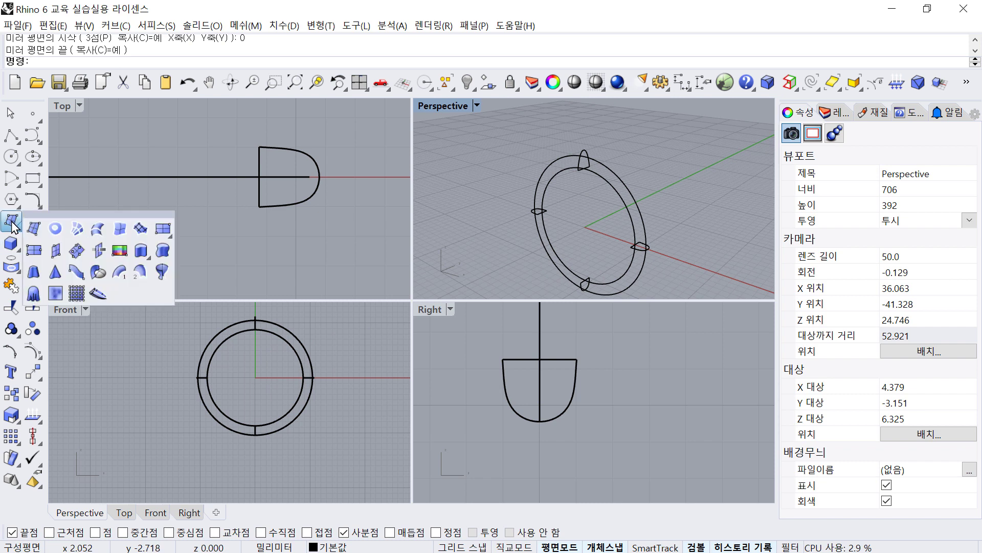
pyautogui.click(123, 268)
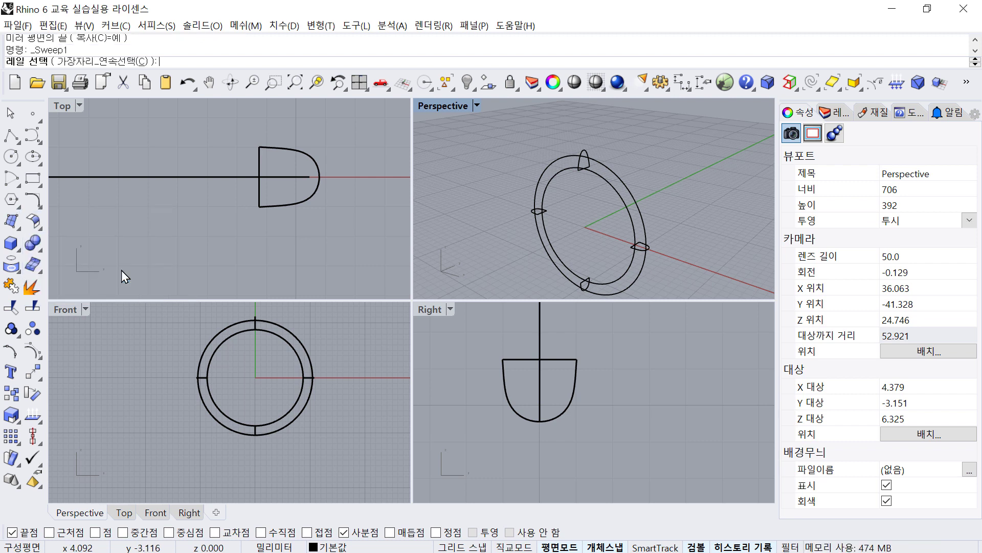
pyautogui.click(612, 185)
pyautogui.click(583, 158)
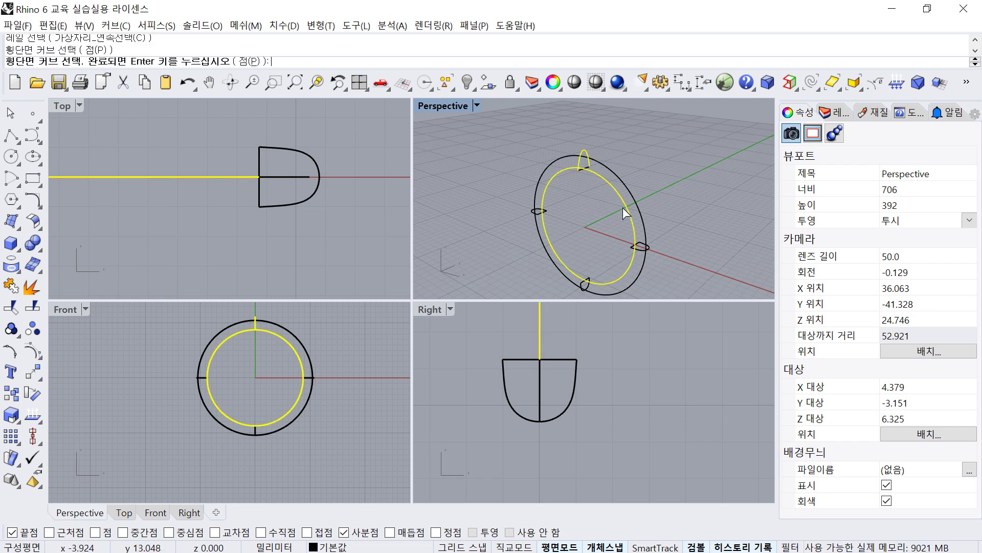
pyautogui.click(639, 251)
pyautogui.moveTo(639, 251); pyautogui.dragTo(576, 281, button='right')
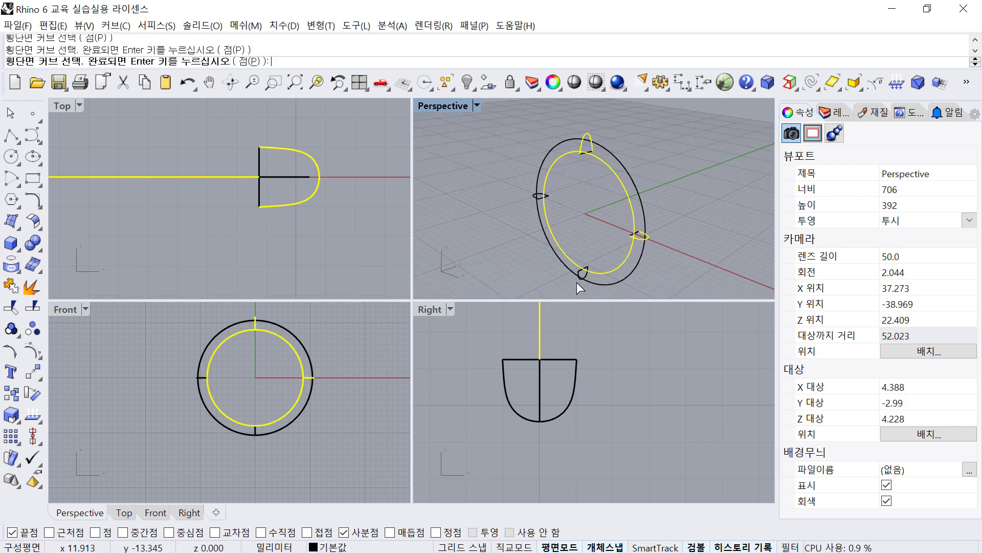
pyautogui.click(577, 281)
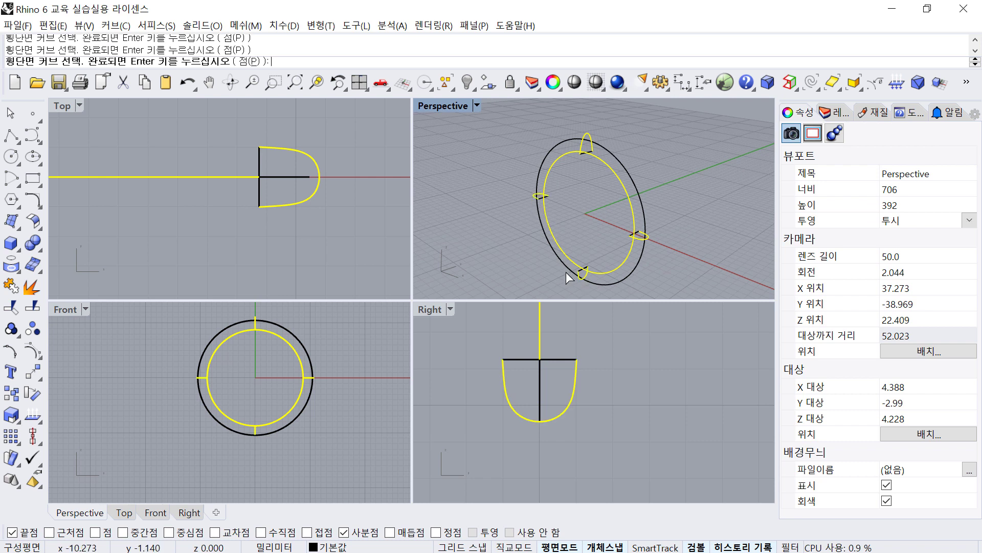
pyautogui.rightClick(649, 163)
pyautogui.moveTo(636, 170); pyautogui.dragTo(592, 157, button='right')
pyautogui.click(240, 288)
pyautogui.click(355, 476)
# Delete the swept band surface, keeping the circles and profile curves.
pyautogui.moveTo(566, 236); pyautogui.dragTo(611, 118, button='right')
pyautogui.click(627, 134)
pyautogui.press('Delete')
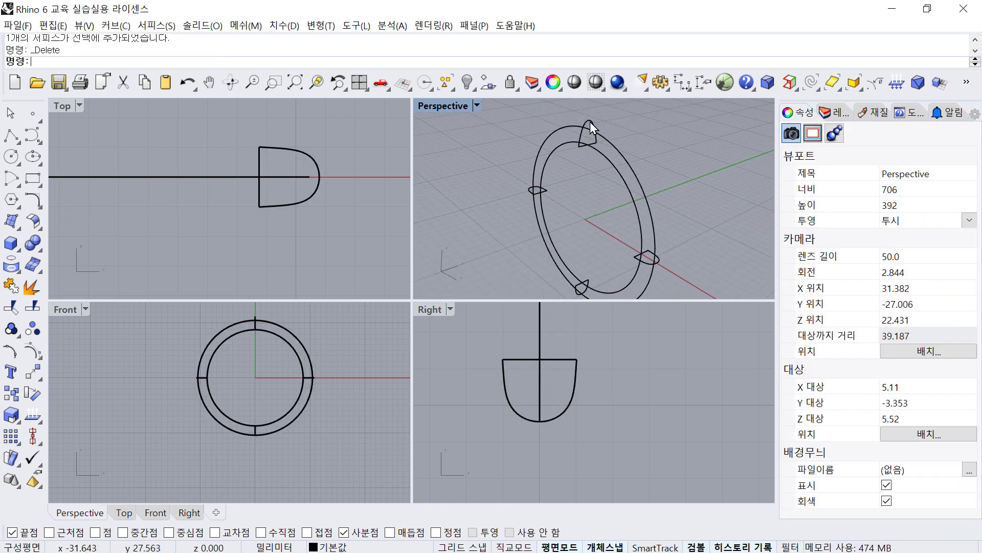
# Display the curve directions of the four arch profiles around the ring.
pyautogui.click(589, 123)
pyautogui.keyDown('shift'); pyautogui.click(654, 264); pyautogui.keyUp('shift')
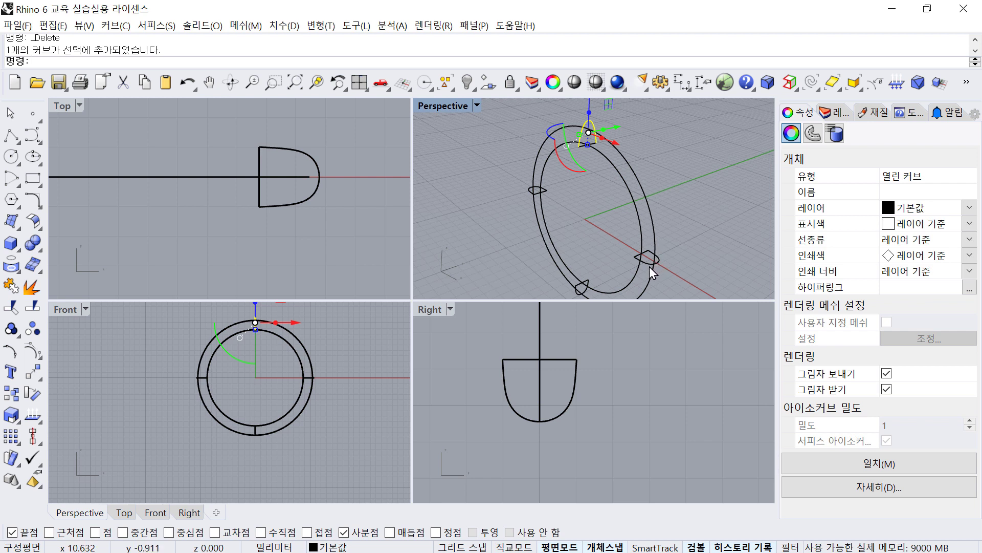
pyautogui.keyDown('shift'); pyautogui.click(589, 293); pyautogui.keyUp('shift')
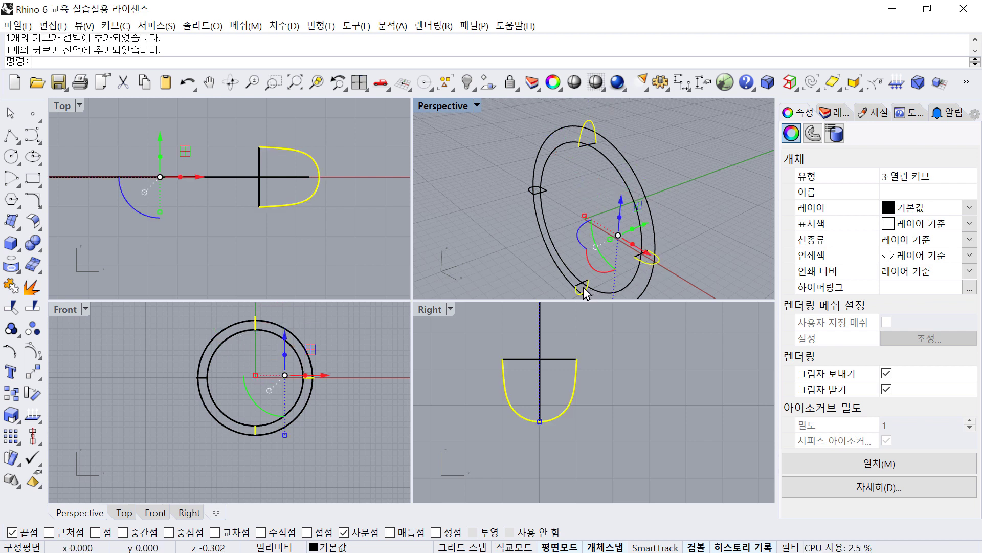
pyautogui.keyDown('shift'); pyautogui.click(526, 189); pyautogui.keyUp('shift')
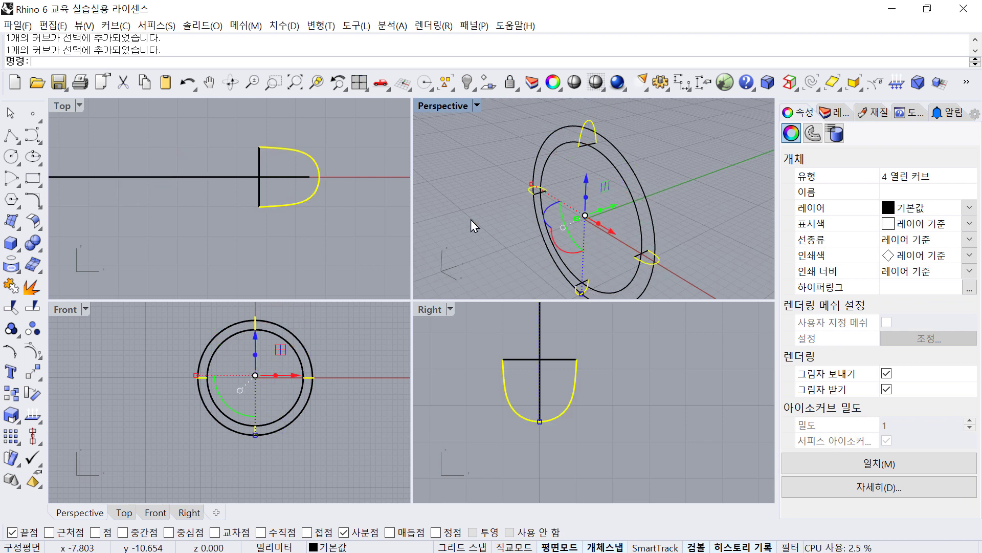
pyautogui.click(33, 417)
# Flip the mismatched arch curves so that all four profiles run in the same direction around the ring.
pyautogui.moveTo(592, 170)
pyautogui.mouseDown(button='right')
pyautogui.moveTo(604, 124)
pyautogui.moveTo(604, 151)
pyautogui.moveTo(668, 186)
pyautogui.moveTo(600, 201)
pyautogui.mouseUp(button='right')
pyautogui.moveTo(593, 176)
pyautogui.mouseDown(button='right')
pyautogui.moveTo(670, 194)
pyautogui.moveTo(624, 196)
pyautogui.moveTo(600, 180)
pyautogui.mouseUp(button='right')
pyautogui.click(610, 180)
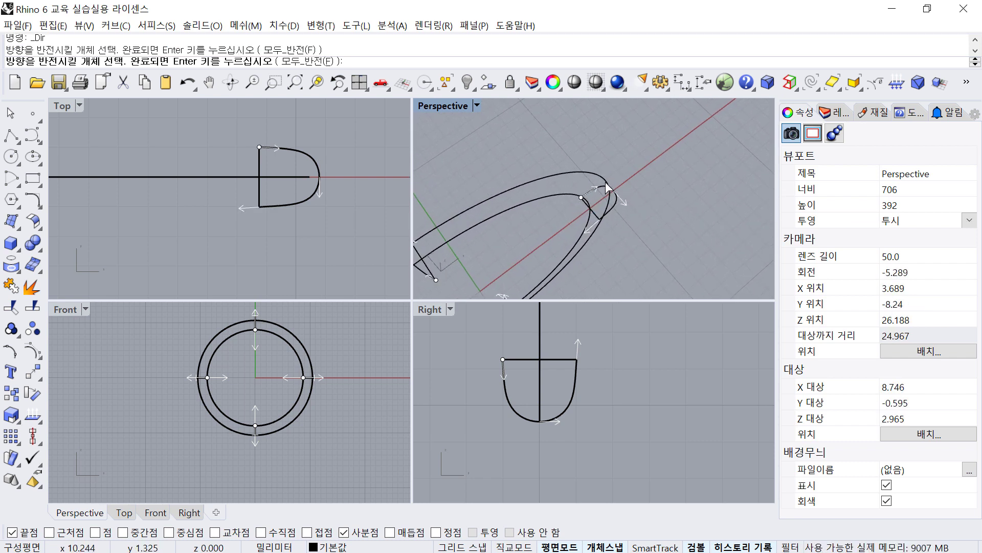
pyautogui.moveTo(616, 216)
pyautogui.mouseDown(button='right')
pyautogui.moveTo(601, 154)
pyautogui.moveTo(621, 238)
pyautogui.moveTo(646, 181)
pyautogui.moveTo(618, 185)
pyautogui.mouseUp(button='right')
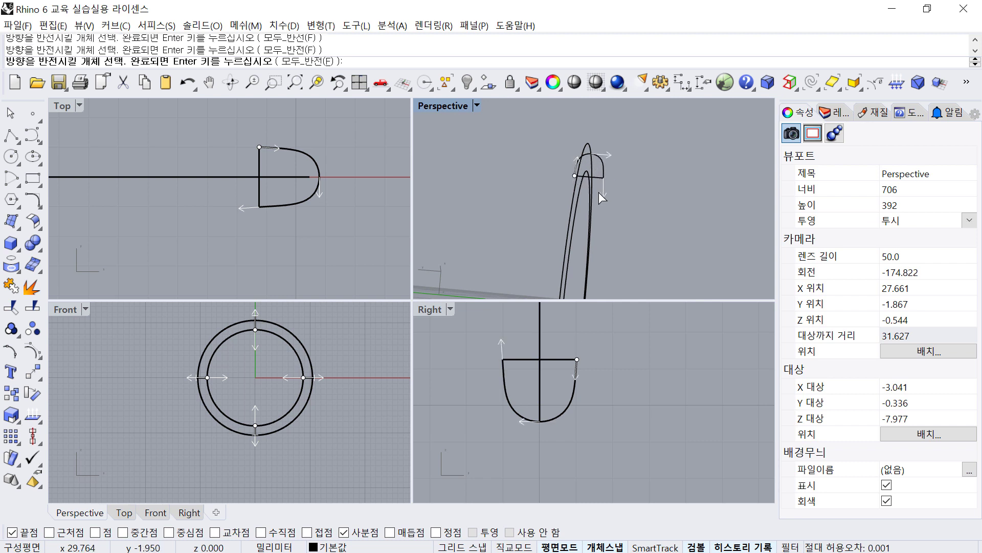
pyautogui.moveTo(598, 192); pyautogui.dragTo(699, 181, button='right')
pyautogui.scroll(2, 575, 196)
pyautogui.scroll(2, 590, 164)
pyautogui.scroll(1, 624, 211)
pyautogui.click(638, 182)
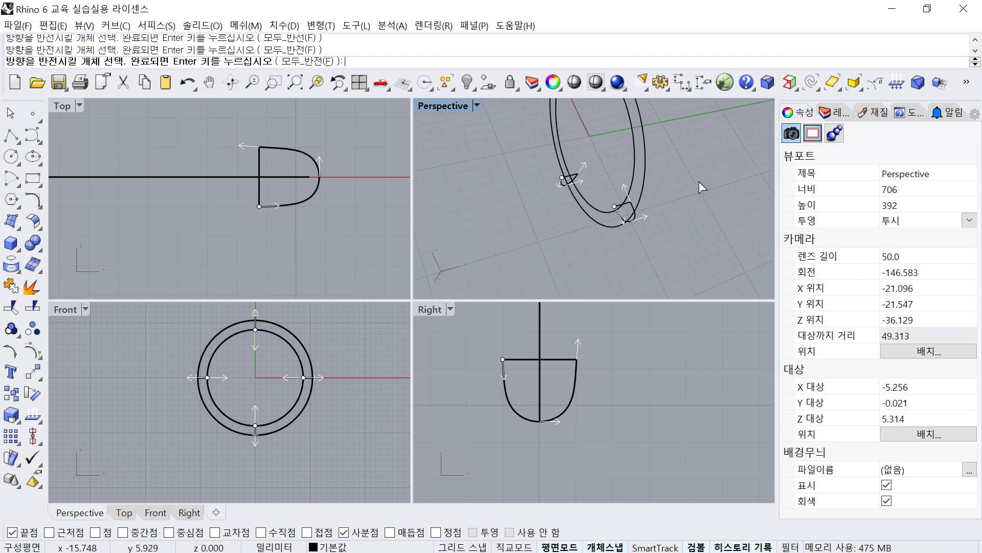
pyautogui.rightClick(711, 182)
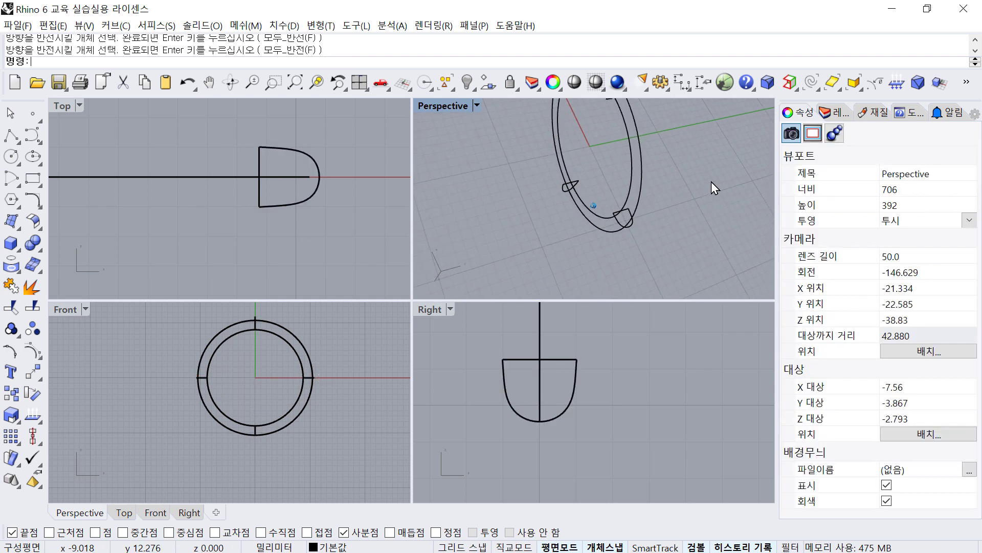
# Try a one-rail sweep along the inner ring circle through the four realigned arch curves with the closed sweep option off.
pyautogui.click(34, 196)
pyautogui.click(11, 223)
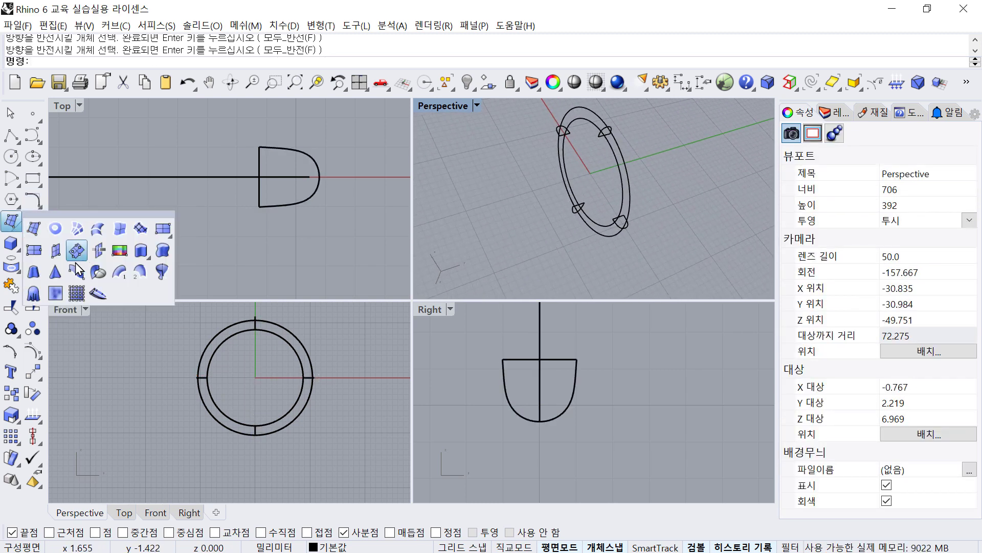
pyautogui.click(121, 272)
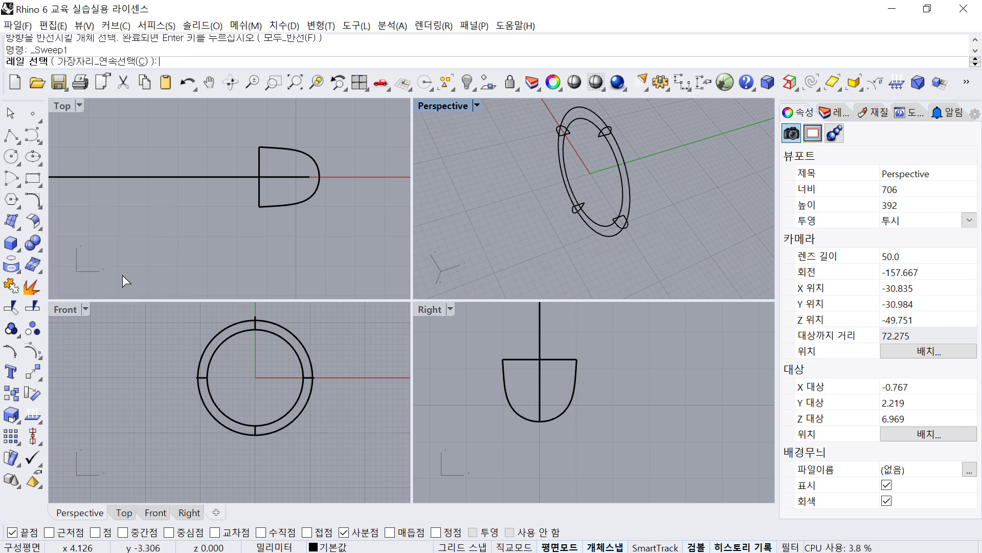
pyautogui.click(617, 166)
pyautogui.scroll(5, 614, 164)
pyautogui.moveTo(616, 166); pyautogui.dragTo(581, 267, button='right')
pyautogui.click(591, 165)
pyautogui.click(554, 268)
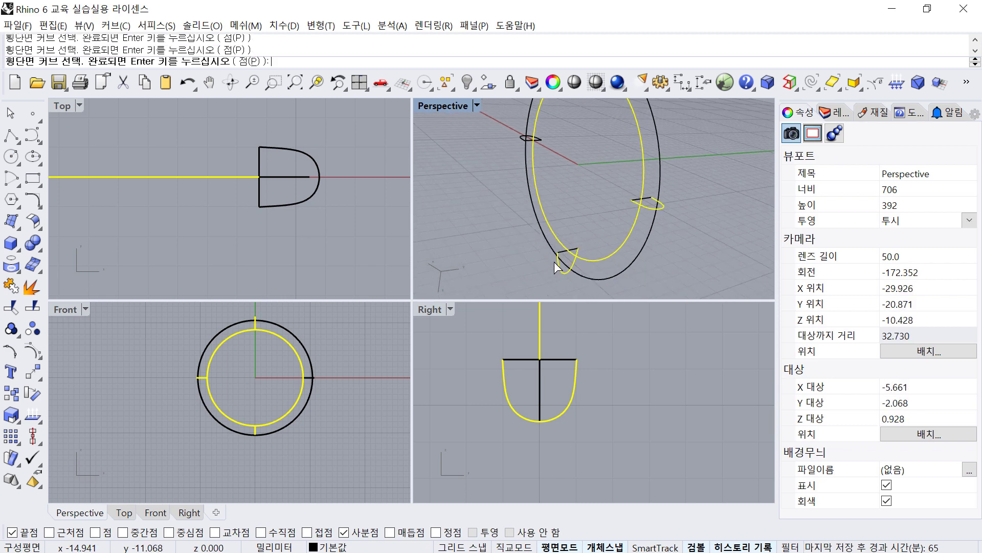
pyautogui.click(523, 138)
pyautogui.press('Return')
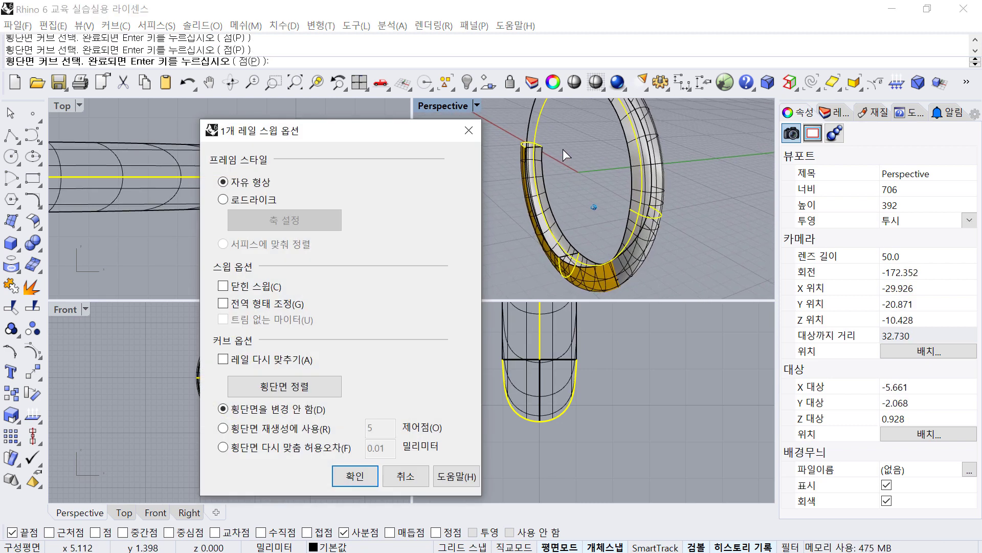
pyautogui.scroll(-5, 569, 149)
pyautogui.moveTo(569, 149); pyautogui.dragTo(544, 174, button='right')
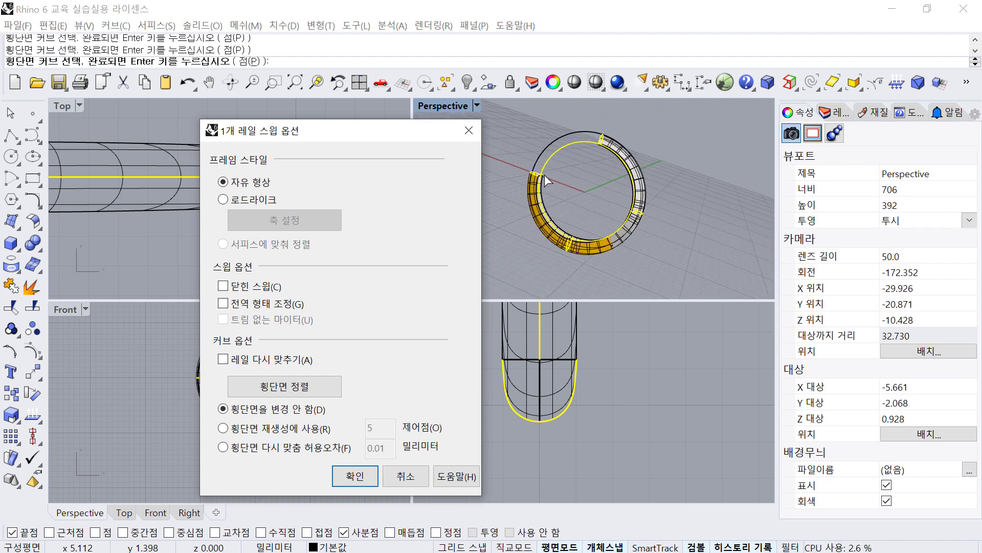
pyautogui.click(406, 471)
# Join the four arches with their base lines into four closed profile curves and check the joined profile.
pyautogui.moveTo(671, 277); pyautogui.dragTo(586, 141, button='right')
pyautogui.moveTo(579, 131); pyautogui.dragTo(653, 239)
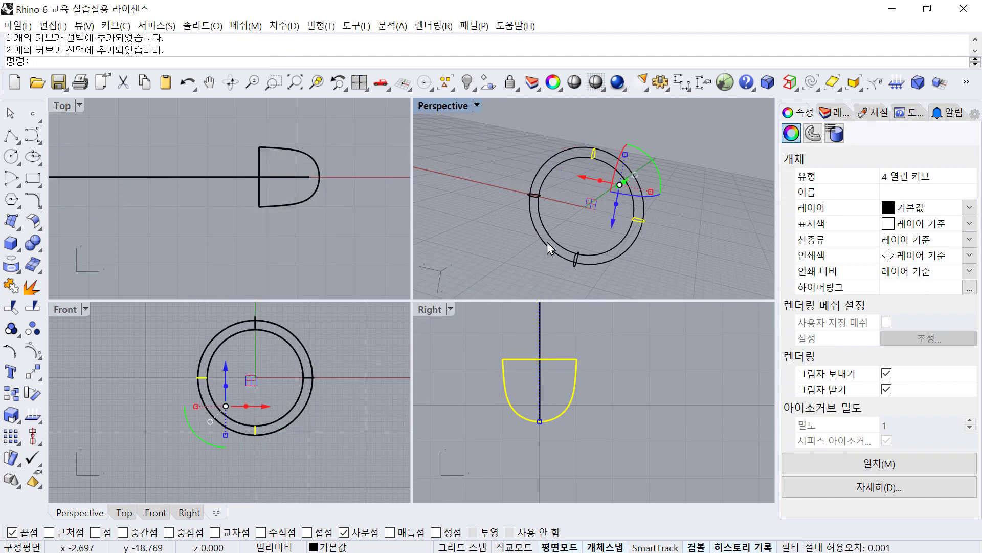
pyautogui.keyDown('shift'); pyautogui.moveTo(511, 171); pyautogui.dragTo(549, 213); pyautogui.keyUp('shift')
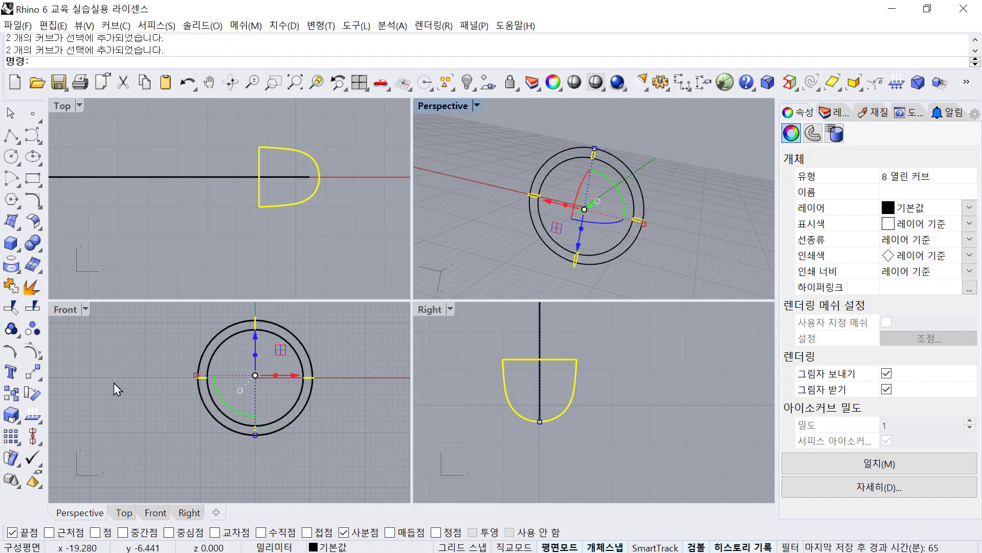
pyautogui.click(11, 288)
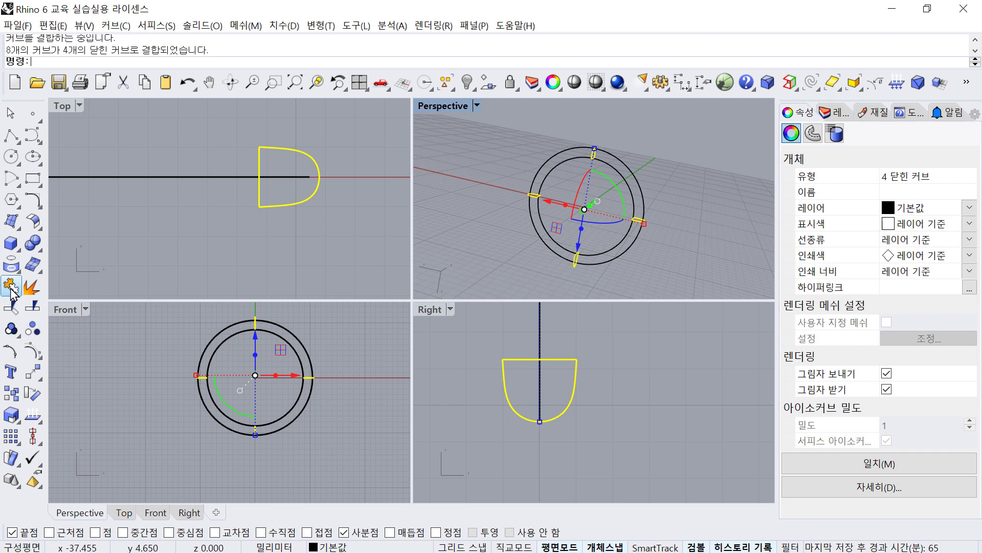
pyautogui.click(595, 171)
pyautogui.click(594, 155)
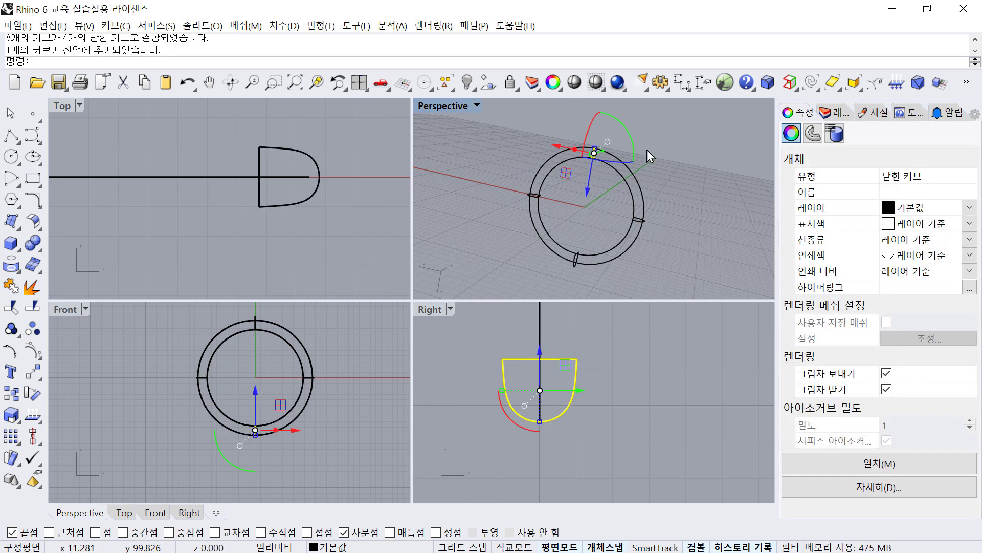
pyautogui.press('Escape')
# Start a one-rail sweep with the inner ring circle as rail and the closed profiles as cross sections.
pyautogui.click(12, 224)
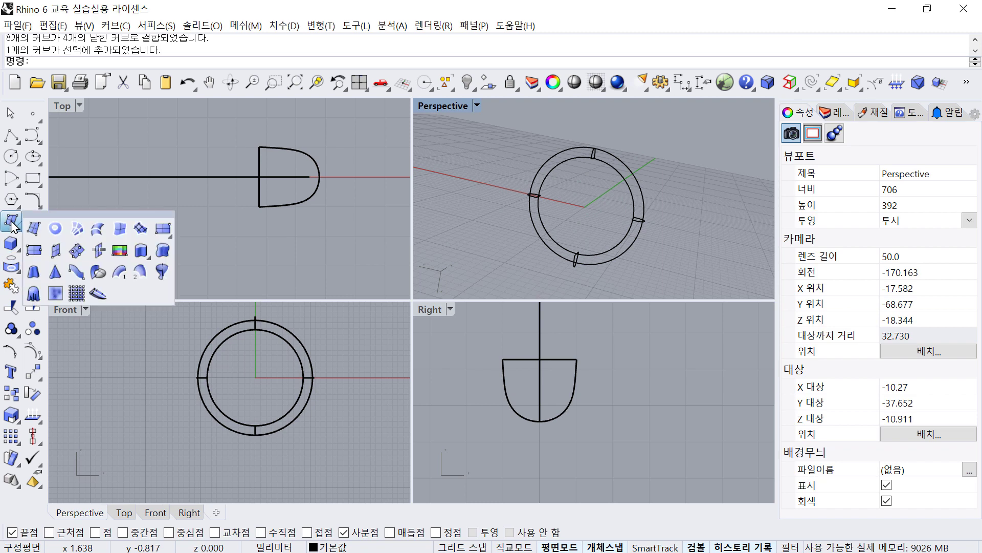
pyautogui.click(124, 270)
pyautogui.moveTo(416, 239); pyautogui.dragTo(600, 178, button='right')
pyautogui.click(615, 192)
pyautogui.click(587, 167)
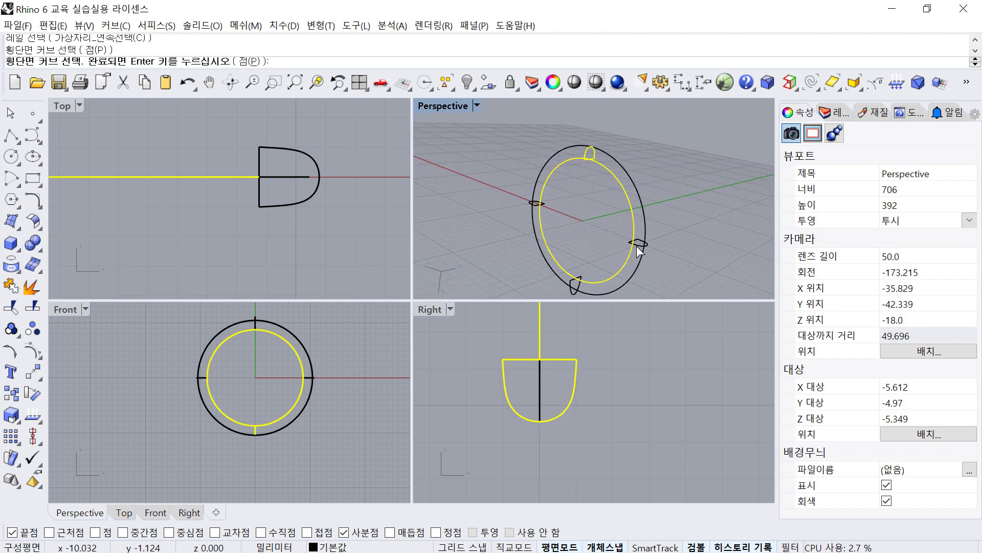
# Add the remaining side section curves to the Sweep 1 Rail selection along the inner circle and finish the selection.
pyautogui.click(638, 246)
pyautogui.keyDown('shift'); pyautogui.moveTo(595, 277); pyautogui.dragTo(592, 264, button='right'); pyautogui.keyUp('shift')
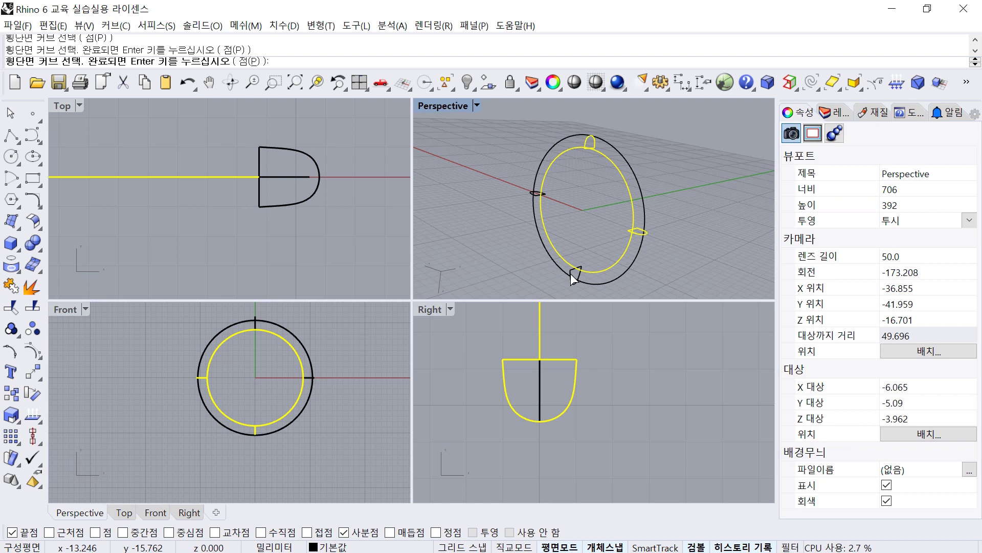
pyautogui.click(533, 195)
pyautogui.click(567, 233)
pyautogui.moveTo(567, 232); pyautogui.dragTo(589, 155, button='right')
pyautogui.rightClick(583, 201)
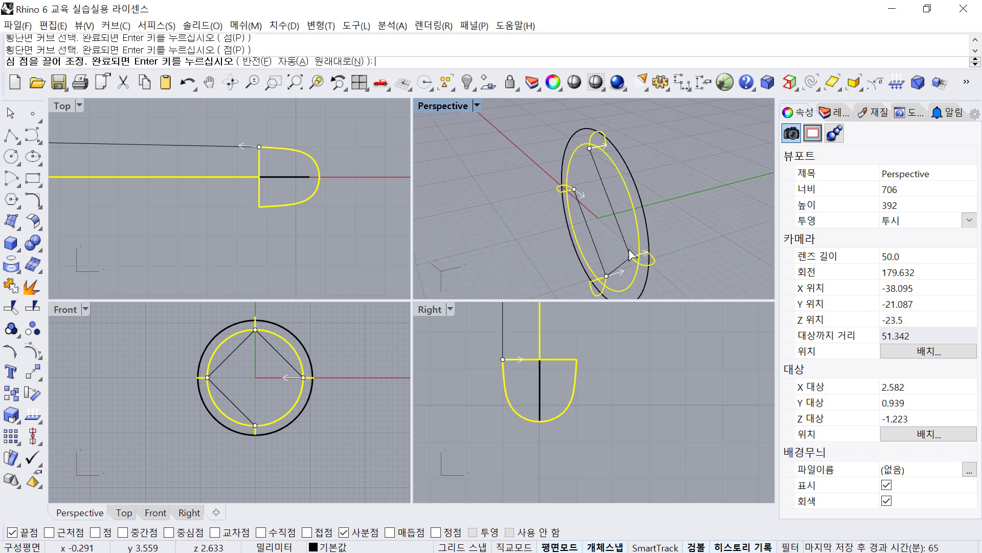
# Align the seam points and directions of the bottom and side section curves at matching corners and accept the seams.
pyautogui.click(607, 277)
pyautogui.moveTo(608, 277); pyautogui.dragTo(589, 280)
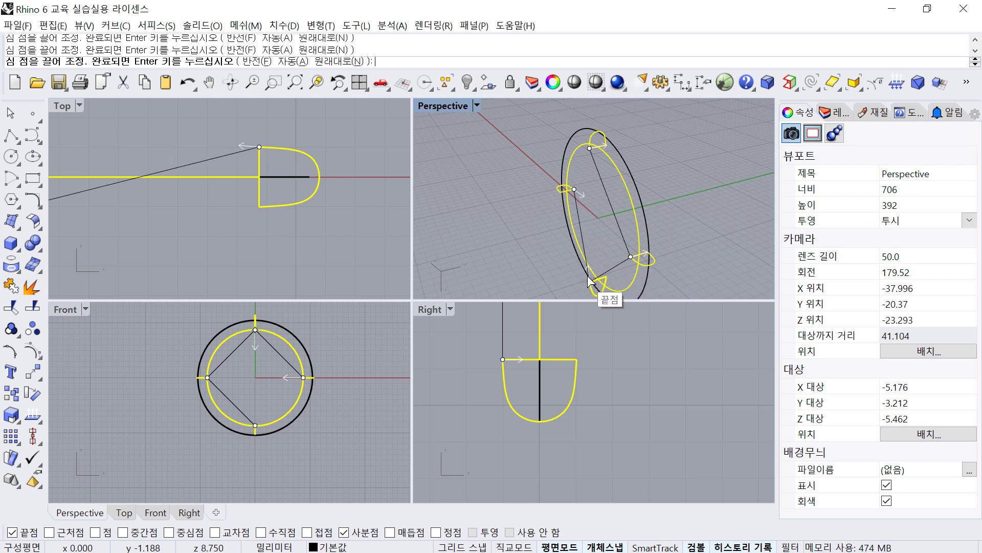
pyautogui.moveTo(575, 187); pyautogui.dragTo(559, 192)
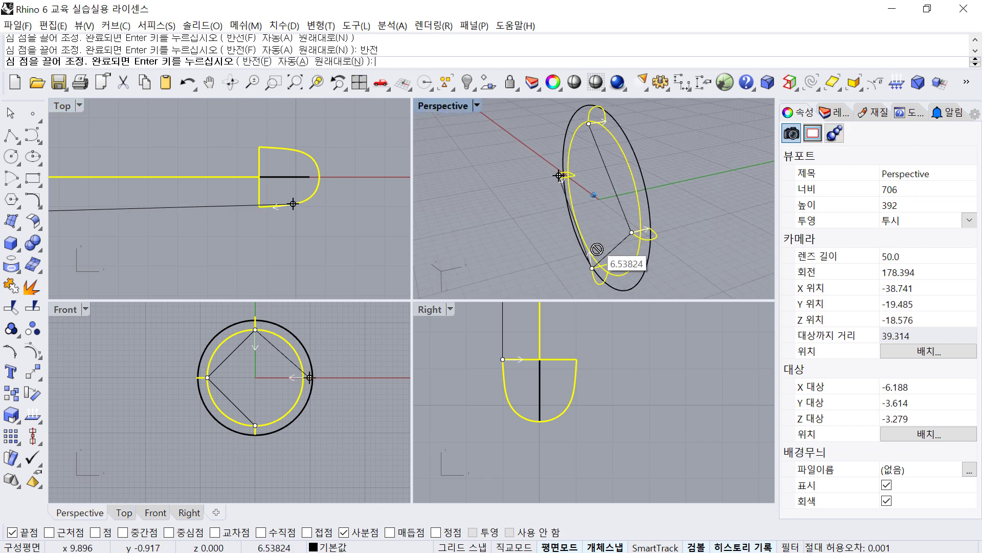
pyautogui.moveTo(589, 173); pyautogui.dragTo(553, 180)
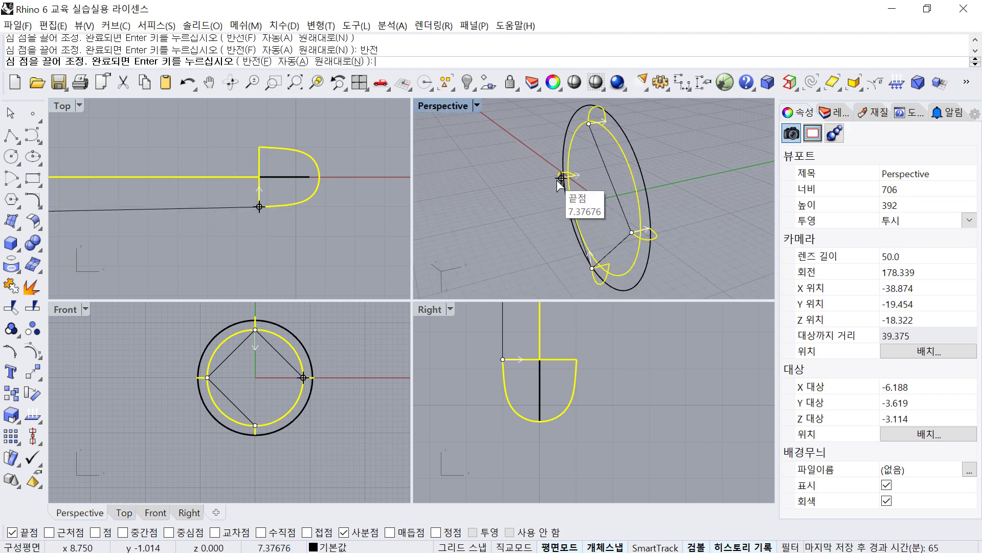
pyautogui.scroll(3, 586, 211)
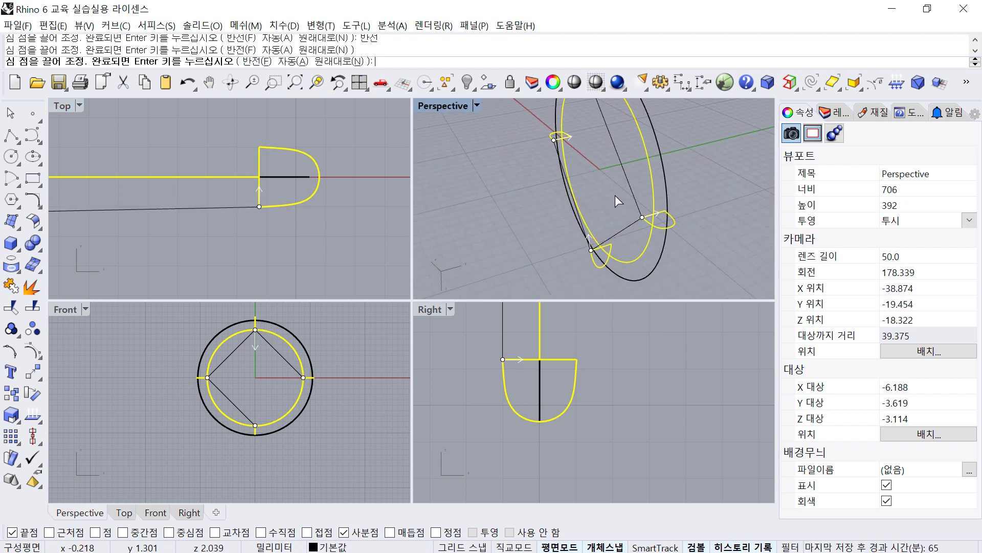
pyautogui.scroll(-3, 599, 252)
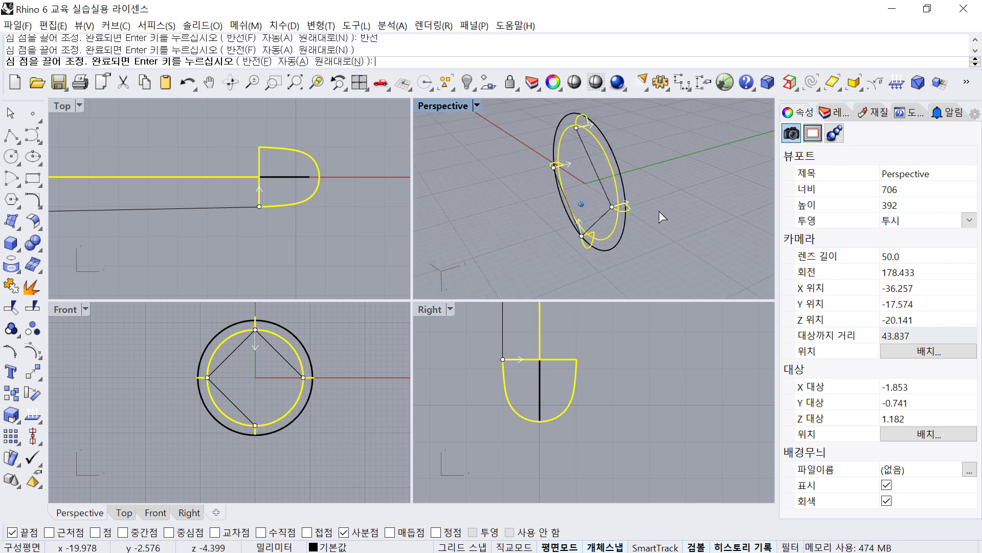
pyautogui.rightClick(677, 204)
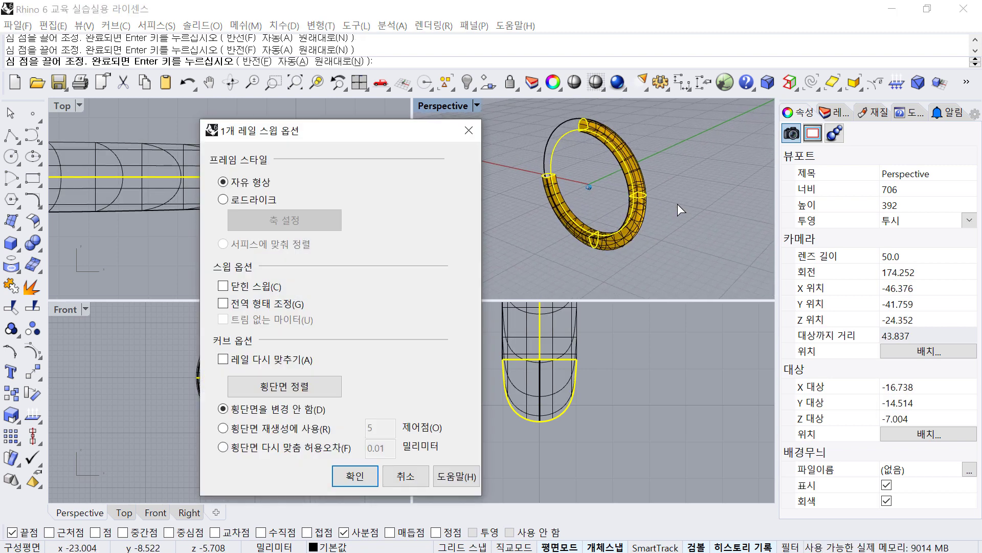
# Create the ring surface as a closed one-rail sweep with freeform frame style and unchanged cross sections.
pyautogui.moveTo(677, 204); pyautogui.dragTo(633, 178, button='right')
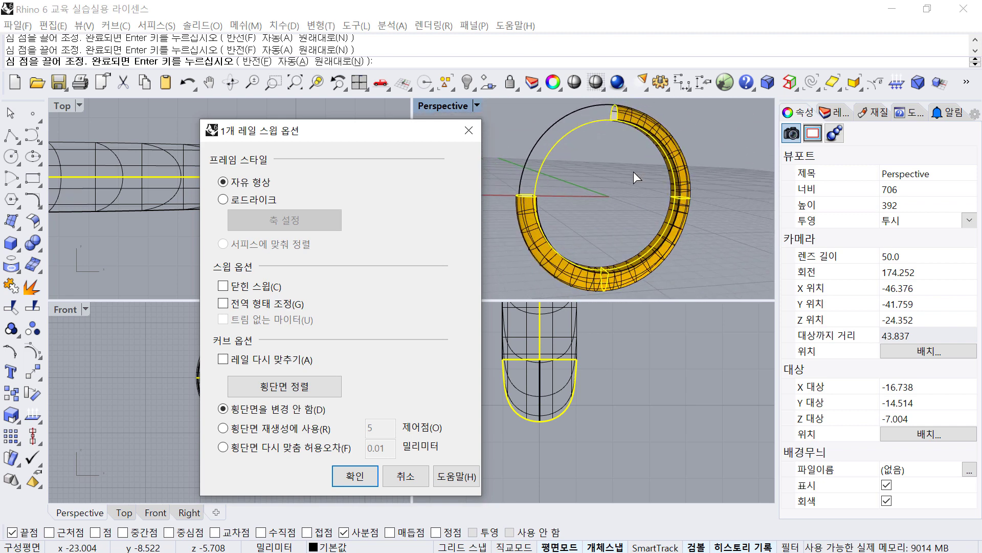
pyautogui.click(224, 285)
pyautogui.moveTo(504, 256); pyautogui.dragTo(565, 217, button='right')
pyautogui.click(355, 475)
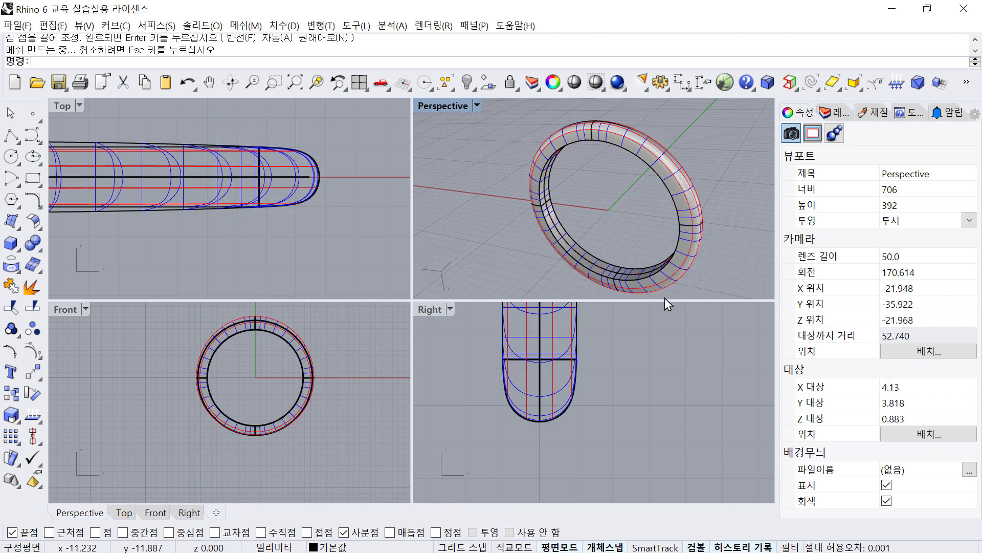
pyautogui.moveTo(665, 298); pyautogui.dragTo(600, 176, button='right')
pyautogui.scroll(5, 600, 176)
pyautogui.click(583, 182)
pyautogui.click(583, 182)
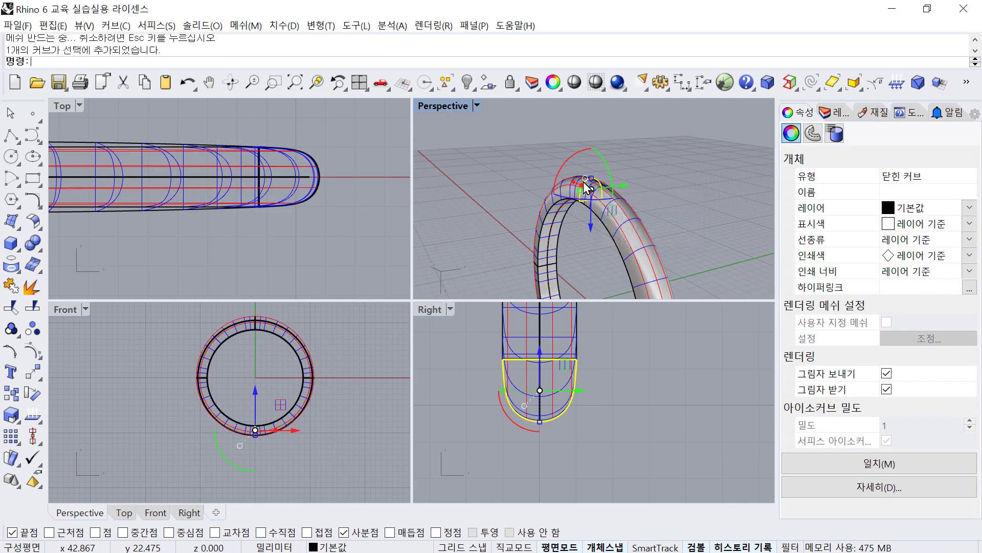
pyautogui.write('w')
pyautogui.press('Return')
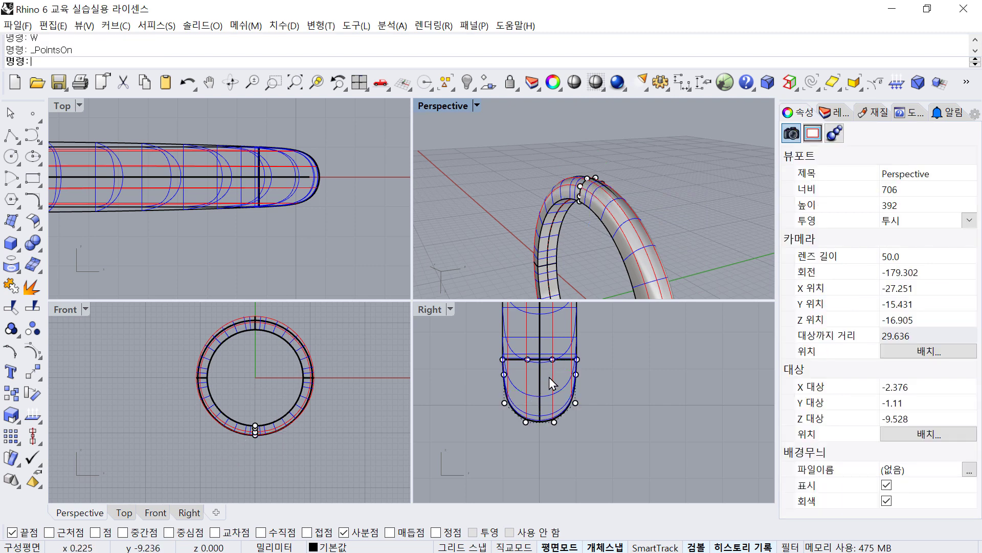
pyautogui.scroll(-3, 549, 376)
pyautogui.click(622, 393)
pyautogui.click(360, 84)
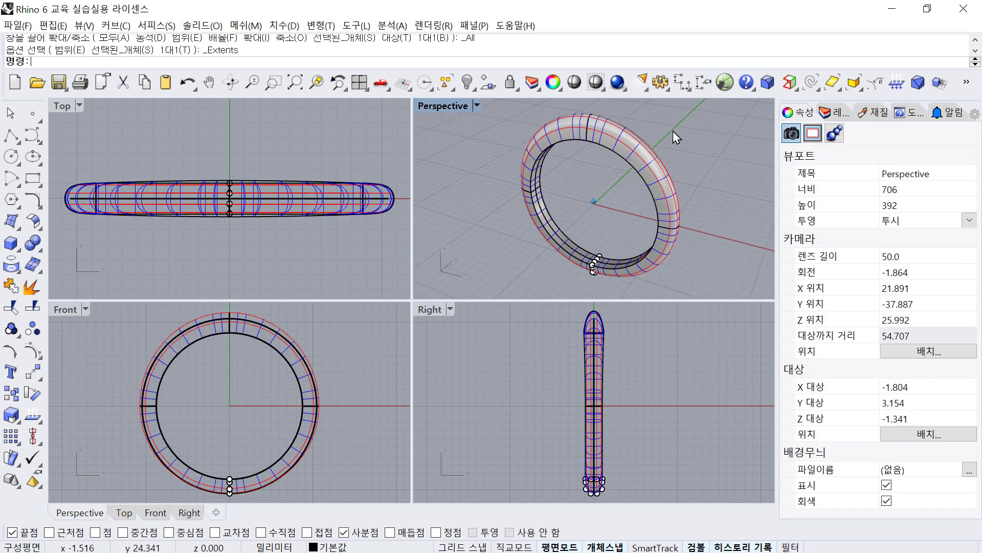
# Turn on the control points of the section curve at the top of the ring.
pyautogui.click(570, 125)
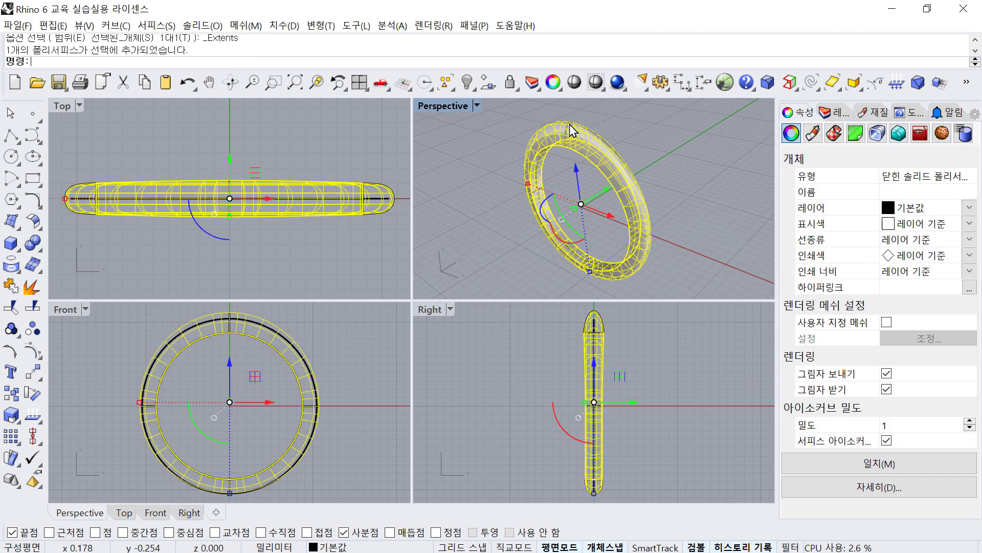
pyautogui.click(567, 133)
pyautogui.click(596, 170)
pyautogui.write('w')
pyautogui.press('Return')
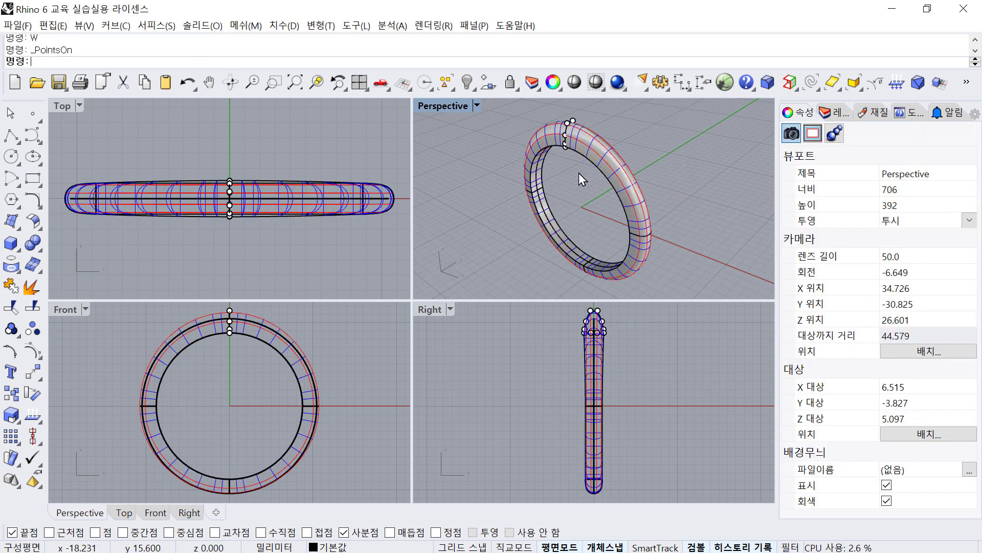
# Scale the top section's two uppermost control points closer together in the Right view to sharpen the crest.
pyautogui.scroll(5, 609, 322)
pyautogui.moveTo(556, 340); pyautogui.dragTo(616, 379)
pyautogui.moveTo(588, 332); pyautogui.dragTo(588, 328)
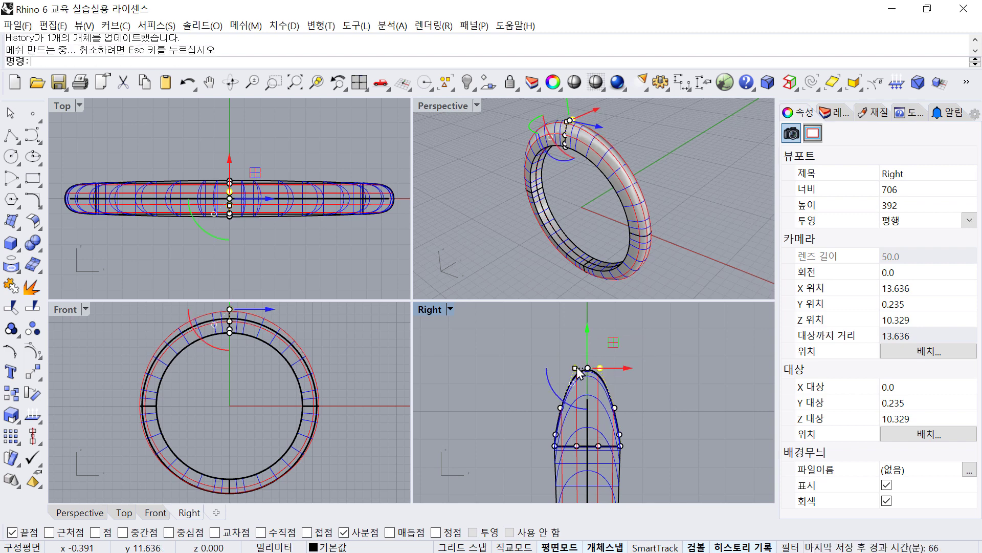
pyautogui.moveTo(576, 369); pyautogui.dragTo(582, 368)
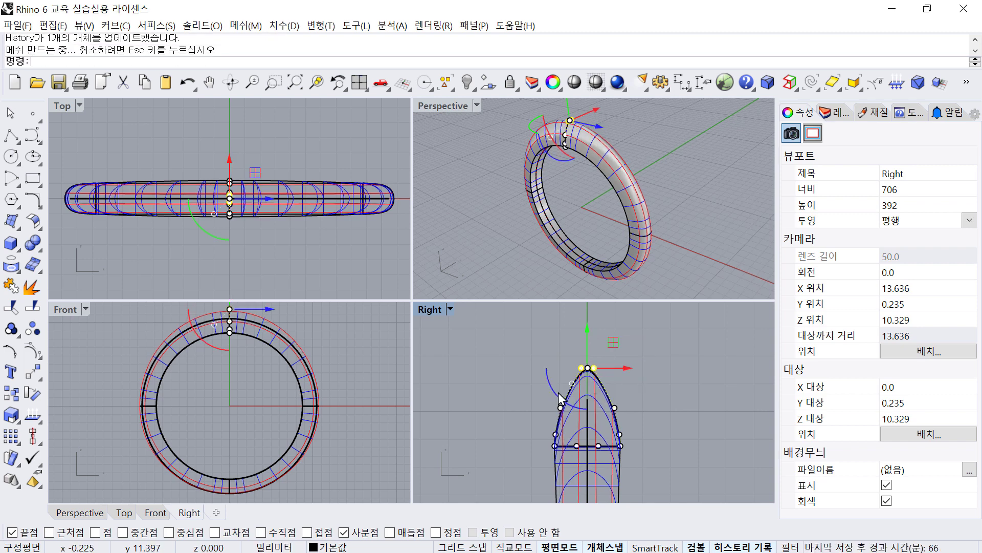
# Raise the pair of control points on the flanks of the top section slightly in the Right view.
pyautogui.moveTo(681, 277); pyautogui.dragTo(700, 192, button='right')
pyautogui.moveTo(534, 394); pyautogui.dragTo(649, 423)
pyautogui.moveTo(589, 389); pyautogui.dragTo(584, 371)
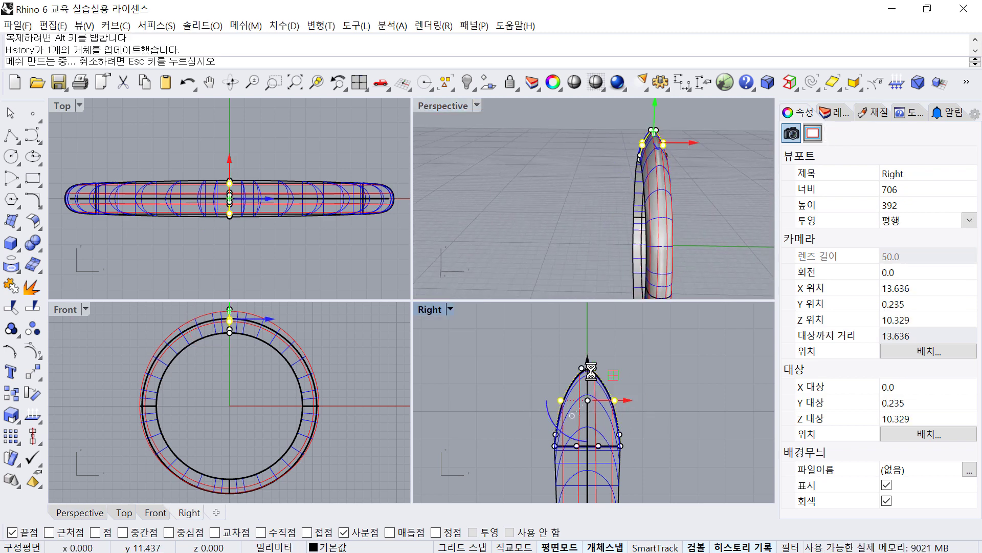
pyautogui.press('Escape')
pyautogui.moveTo(693, 274); pyautogui.dragTo(695, 230, button='right')
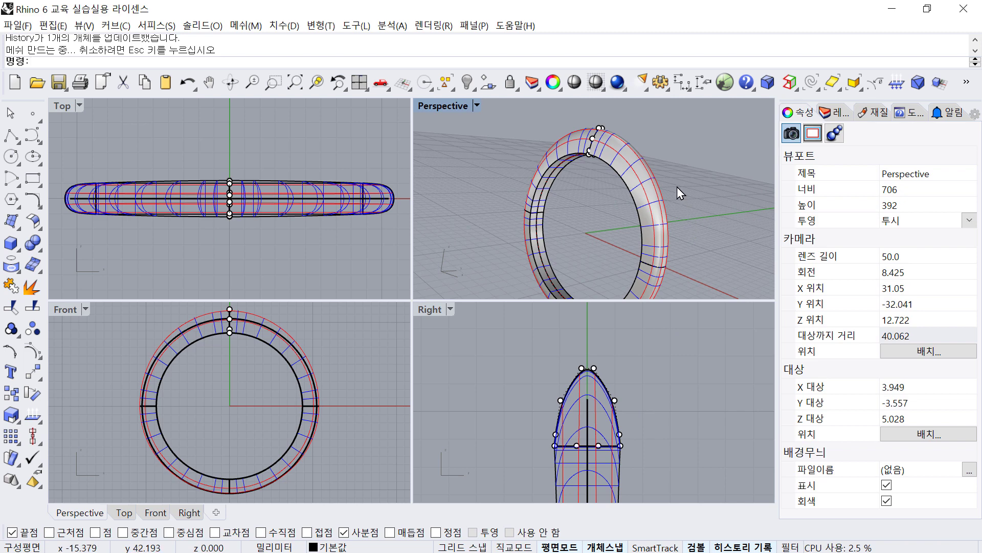
# Spread the pair of control points just above the top section's base slightly apart and move them up.
pyautogui.moveTo(678, 186); pyautogui.dragTo(617, 435, button='right')
pyautogui.scroll(5, 618, 437)
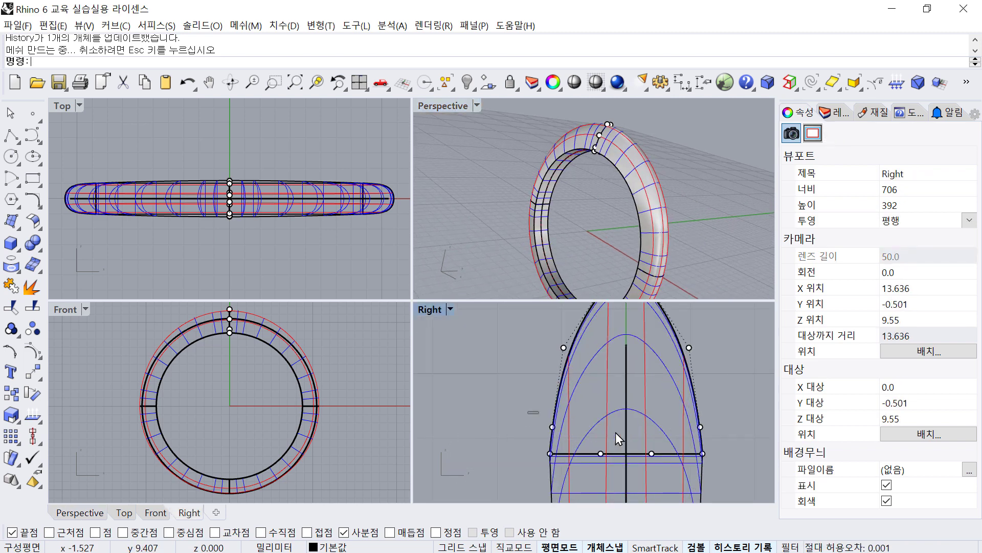
pyautogui.moveTo(722, 441); pyautogui.dragTo(722, 441)
pyautogui.scroll(2, 602, 435)
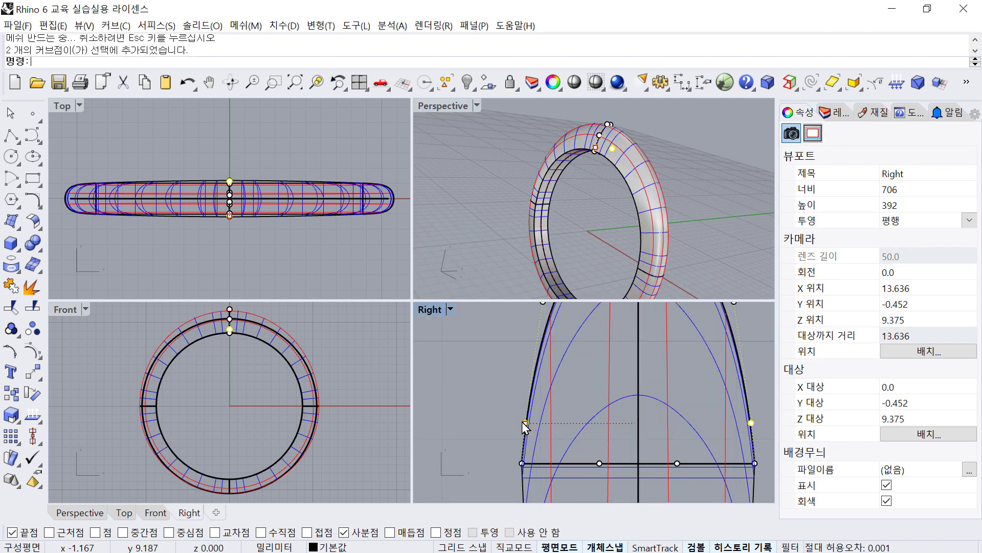
pyautogui.moveTo(522, 422); pyautogui.dragTo(518, 423)
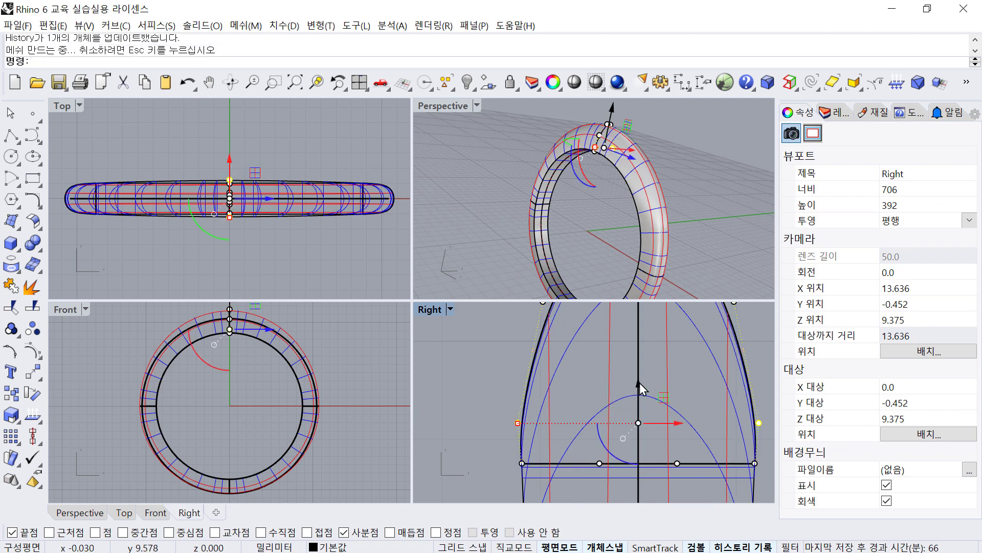
pyautogui.moveTo(640, 383); pyautogui.dragTo(638, 372)
pyautogui.click(690, 245)
pyautogui.moveTo(690, 240); pyautogui.dragTo(706, 194, button='right')
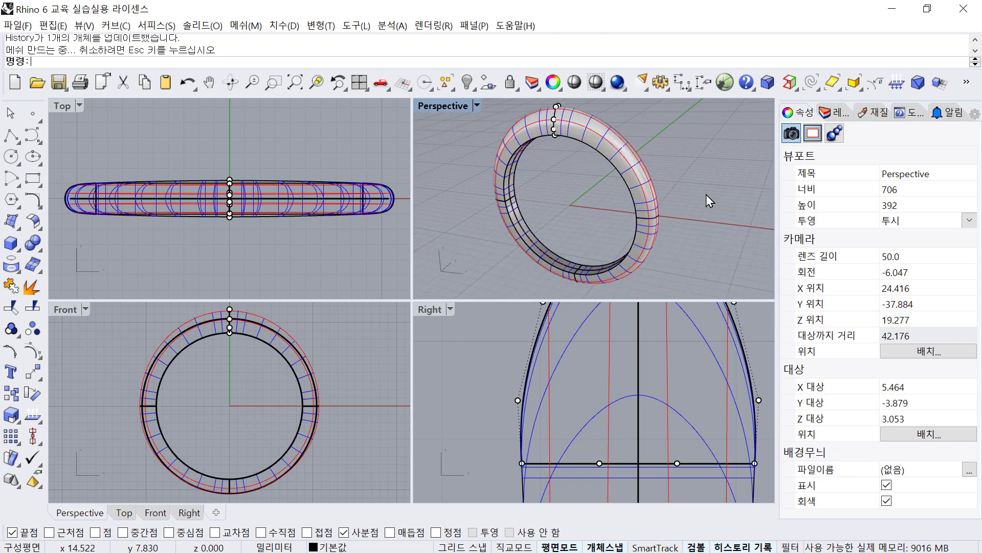
# Hide the top section's control points and turn on those of the two side section curves.
pyautogui.press('Escape')
pyautogui.moveTo(664, 229); pyautogui.dragTo(664, 229)
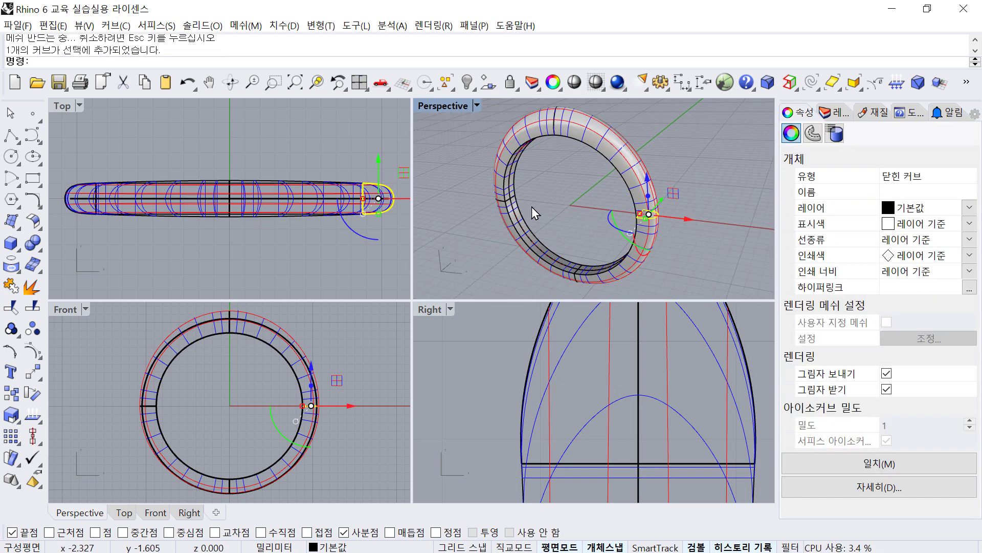
pyautogui.moveTo(480, 189); pyautogui.dragTo(537, 226)
pyautogui.scroll(1, 343, 194)
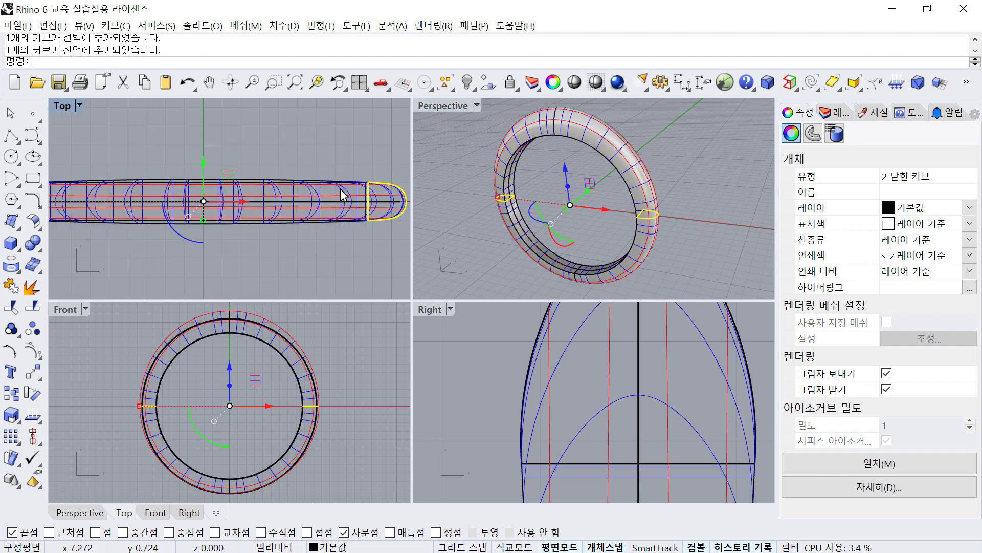
pyautogui.press('Return')
pyautogui.scroll(-1, 345, 196)
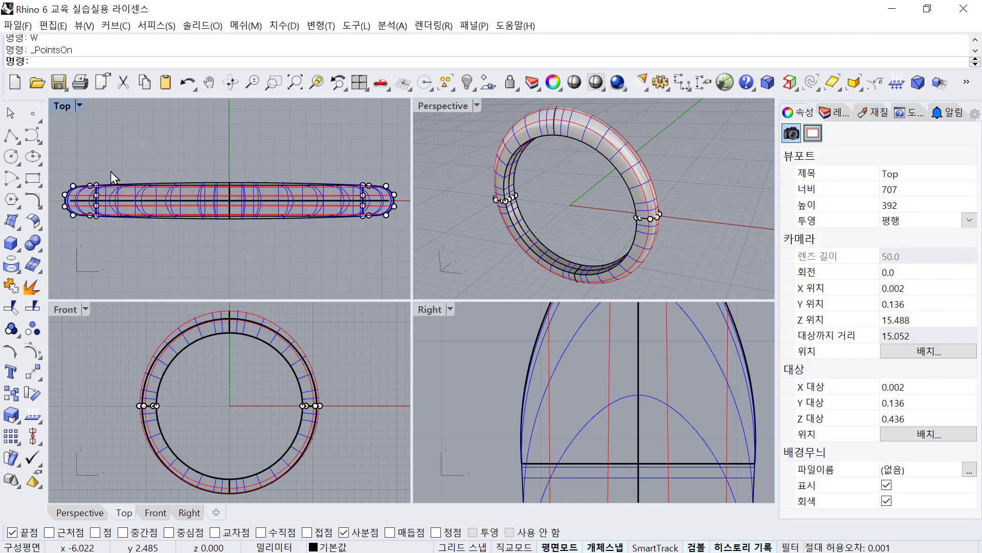
# Scale the control point pairs next to both side sections' flat edges outward from the ring centre in the Top view.
pyautogui.scroll(2, 352, 200)
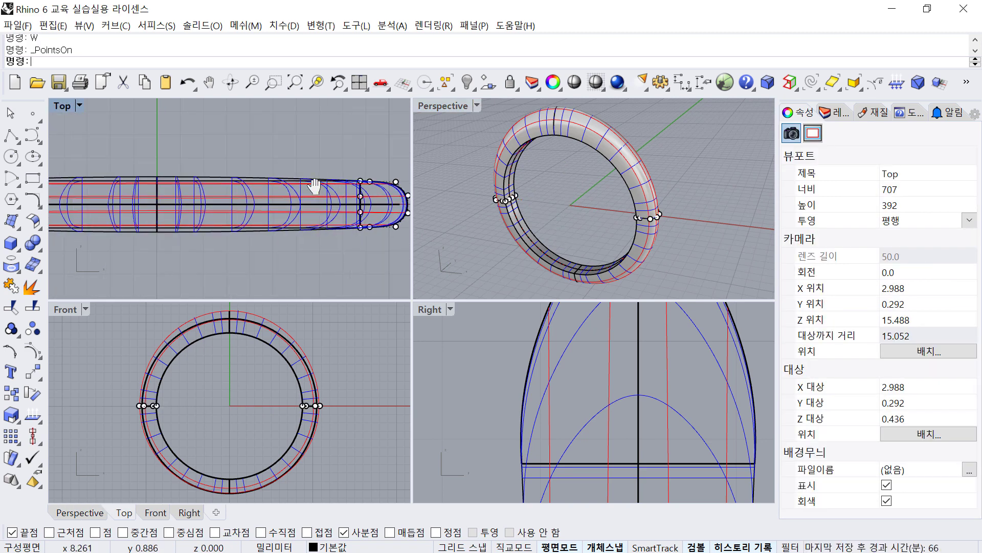
pyautogui.moveTo(333, 201); pyautogui.dragTo(340, 238)
pyautogui.moveTo(129, 204); pyautogui.dragTo(244, 222, button='right')
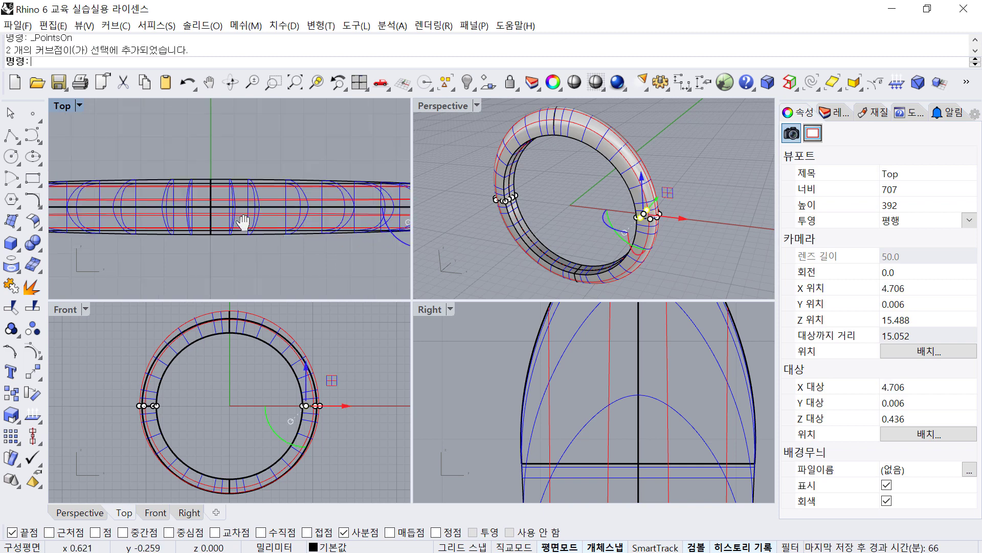
pyautogui.scroll(-6, 200, 194)
pyautogui.moveTo(114, 185); pyautogui.dragTo(161, 198, button='right')
pyautogui.scroll(6, 162, 198)
pyautogui.scroll(2, 161, 198)
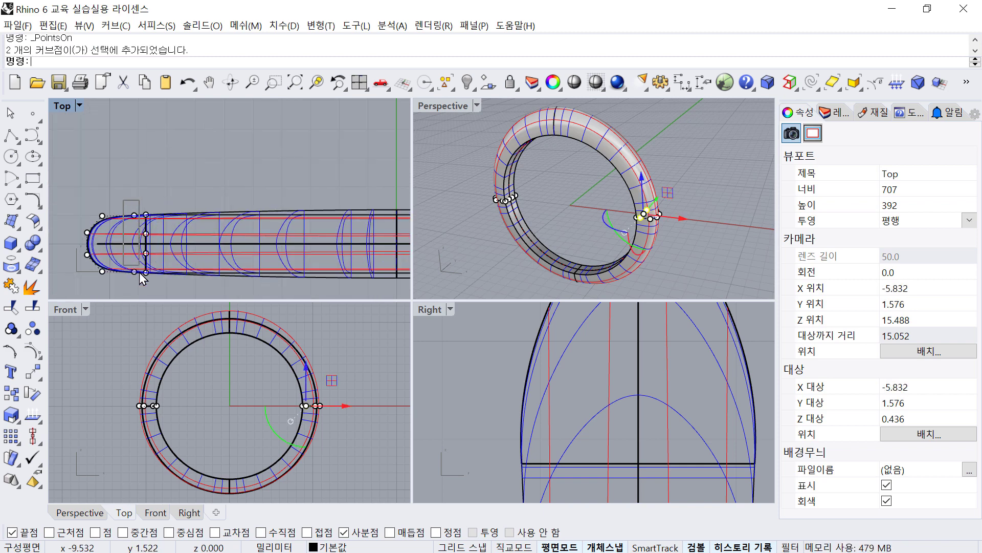
pyautogui.keyDown('shift'); pyautogui.moveTo(139, 272); pyautogui.dragTo(140, 279); pyautogui.keyUp('shift')
pyautogui.moveTo(133, 243); pyautogui.dragTo(121, 244)
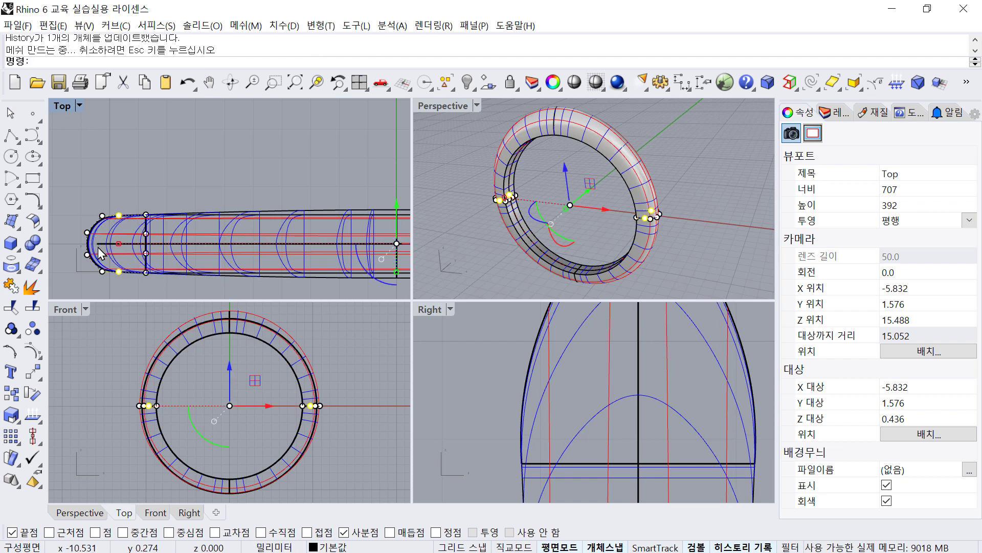
pyautogui.click(216, 165)
# Turn on the control points of the section curve at the bottom of the ring.
pyautogui.moveTo(666, 212); pyautogui.dragTo(629, 286, button='right')
pyautogui.scroll(-5, 634, 368)
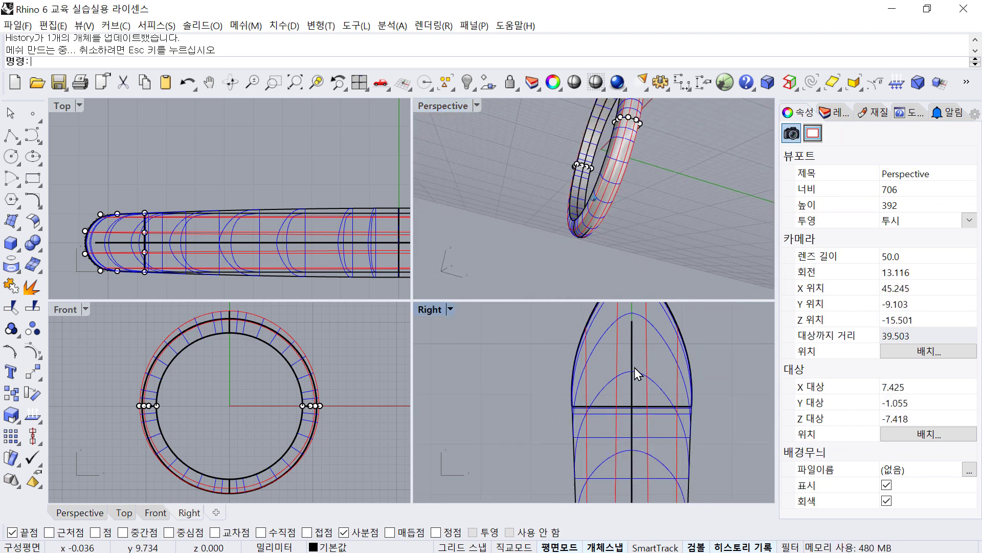
pyautogui.scroll(-4, 634, 368)
pyautogui.moveTo(665, 476); pyautogui.dragTo(643, 338, button='right')
pyautogui.moveTo(602, 422); pyautogui.dragTo(588, 369, button='right')
pyautogui.scroll(6, 563, 388)
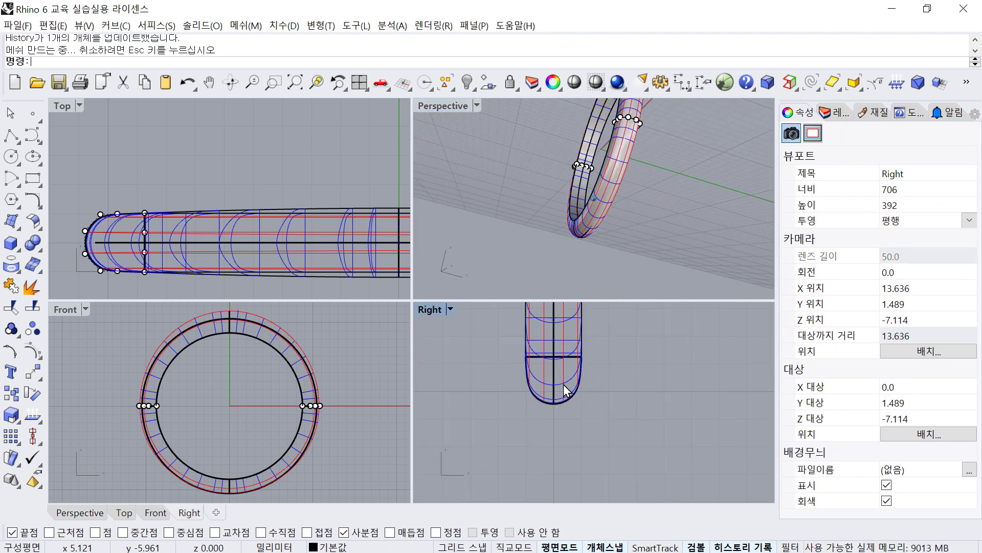
pyautogui.click(535, 355)
pyautogui.rightClick(535, 354)
pyautogui.write('W')
pyautogui.press('space')
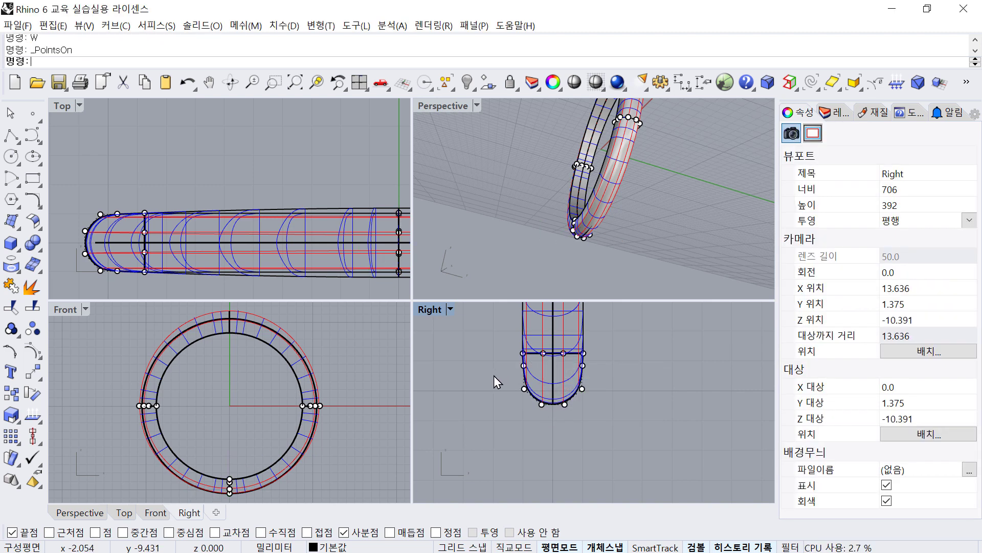
# Move the control point pair next to the bottom section's flat edge down toward the rounded end in the Right view.
pyautogui.scroll(6, 502, 373)
pyautogui.moveTo(502, 386); pyautogui.dragTo(676, 456)
pyautogui.moveTo(677, 456); pyautogui.dragTo(673, 457, button='right')
pyautogui.click(708, 376)
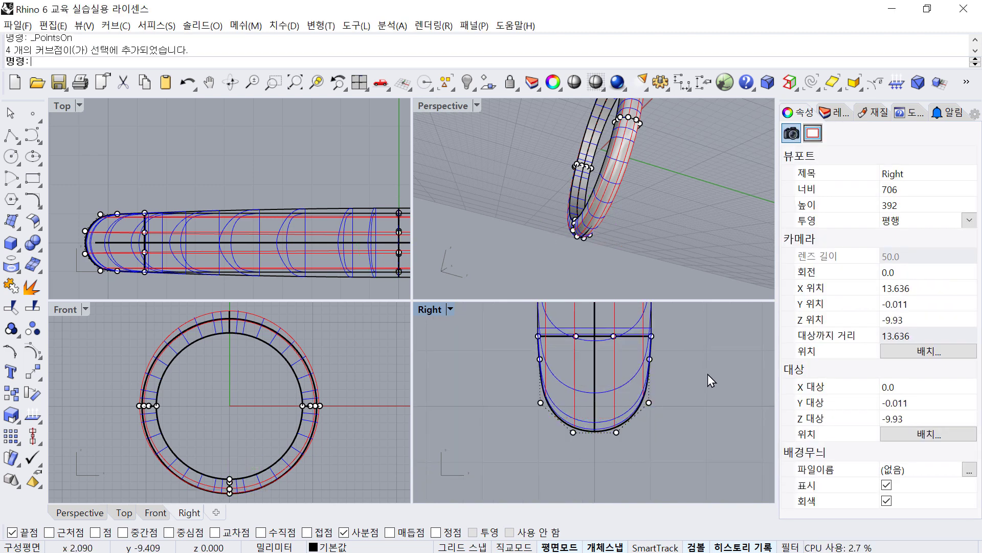
pyautogui.moveTo(694, 379); pyautogui.dragTo(694, 379)
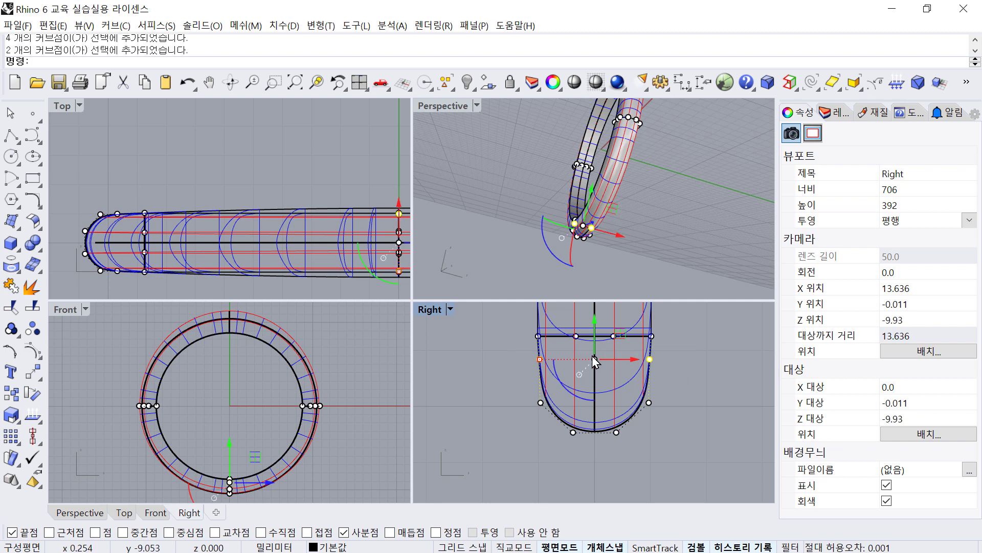
pyautogui.moveTo(594, 331); pyautogui.dragTo(585, 342)
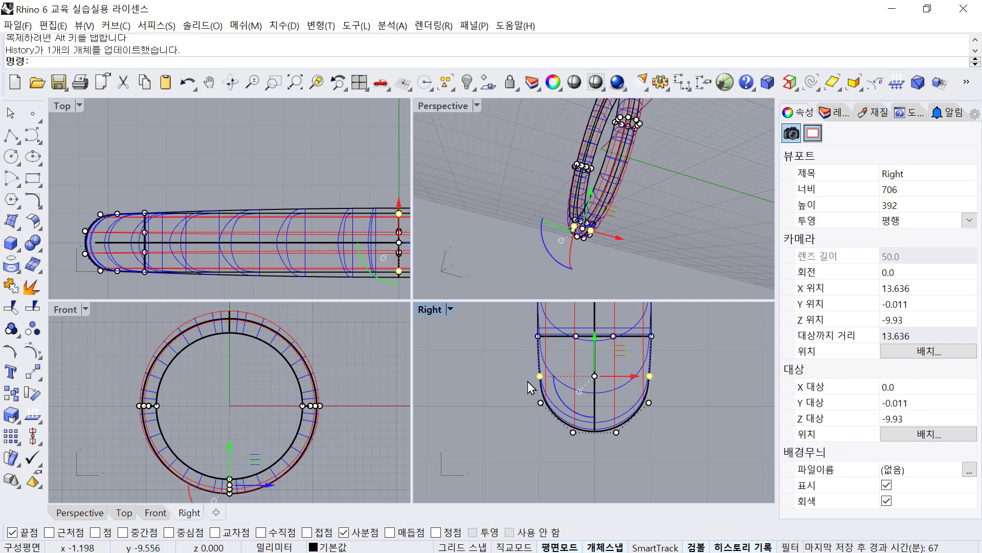
# Scale that control point pair of the bottom section slightly outward, move it slightly further down and turn off the control points.
pyautogui.scroll(4, 527, 381)
pyautogui.moveTo(546, 373); pyautogui.dragTo(543, 376)
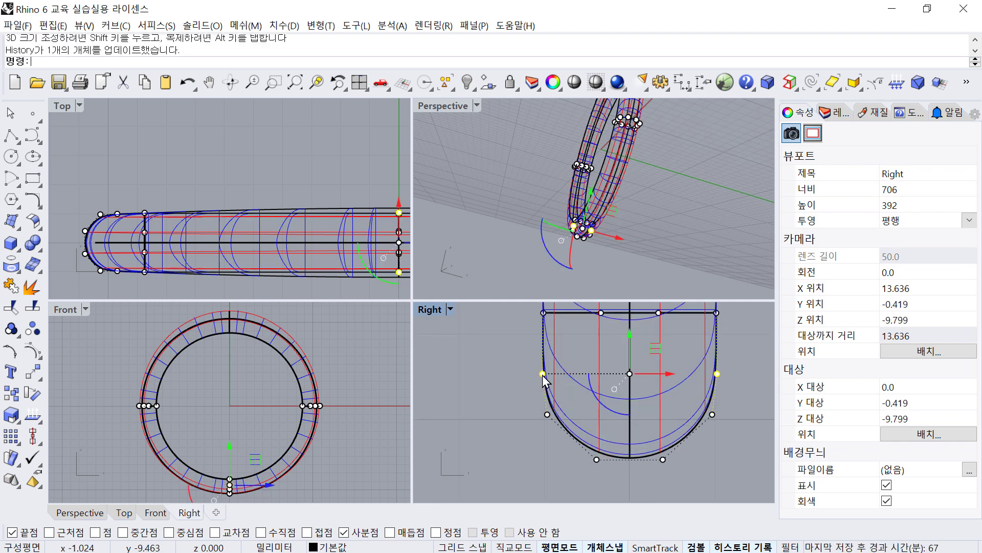
pyautogui.moveTo(631, 334); pyautogui.dragTo(631, 340)
pyautogui.click(480, 419)
pyautogui.press('Escape')
# Shade the Perspective view and inspect the reshaped ring enlarged from another angle before returning to the four-view layout.
pyautogui.click(689, 247)
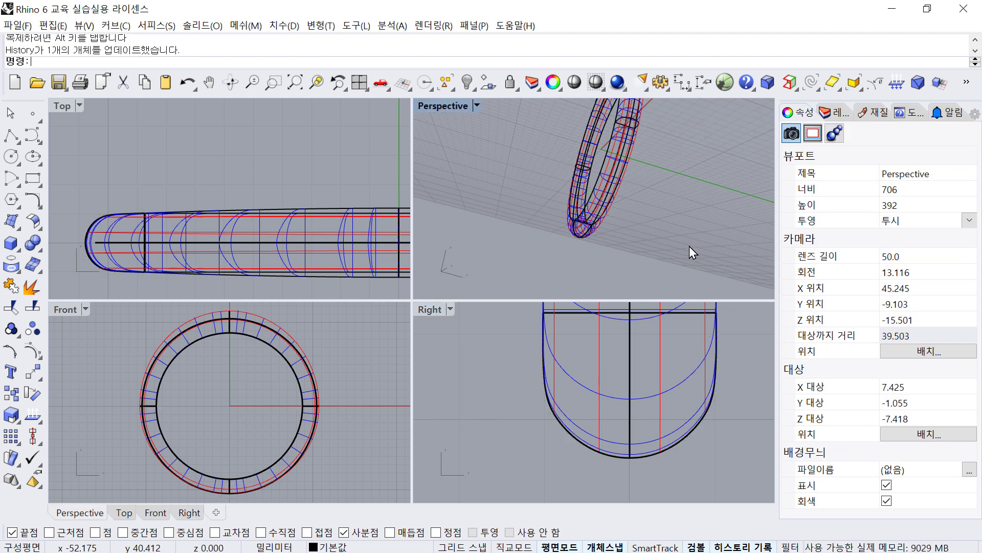
pyautogui.hotkey('ctrl', 'alt', 's')
pyautogui.doubleClick(450, 108)
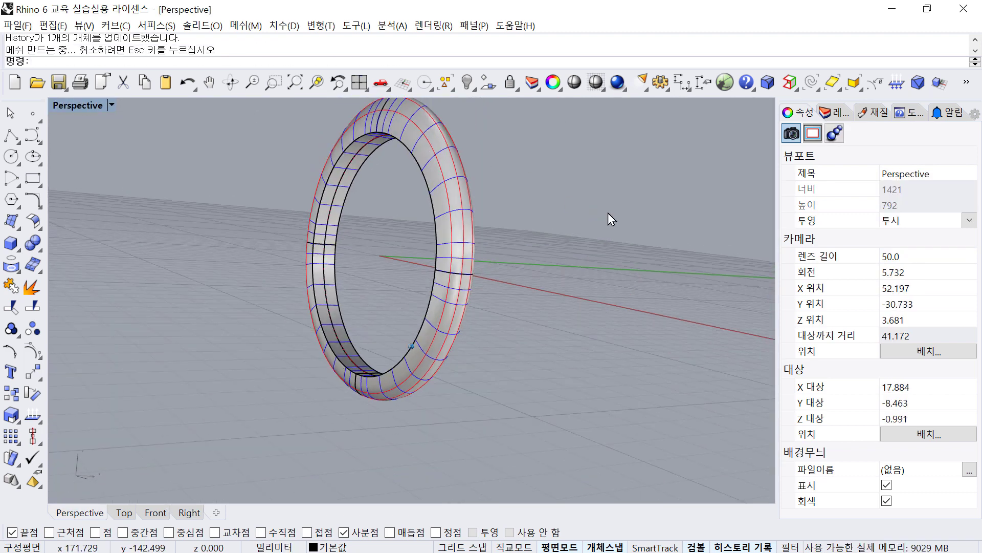
pyautogui.moveTo(675, 226); pyautogui.dragTo(594, 226, button='right')
pyautogui.click(359, 82)
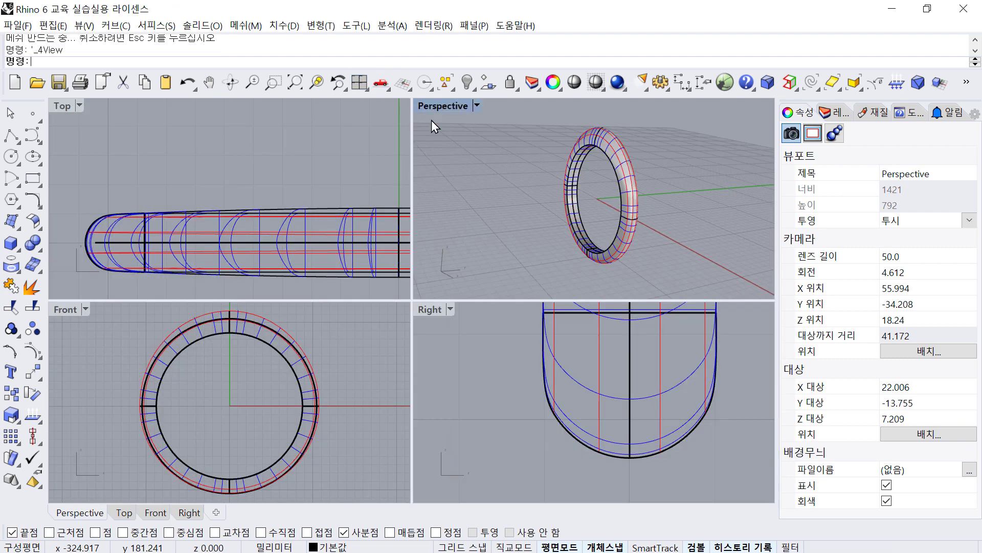
# Show all hidden objects and examine the ring shank and stone setting in the reference image in the Top view.
pyautogui.hotkey('ctrl', 'alt', 'h')
pyautogui.click(519, 193)
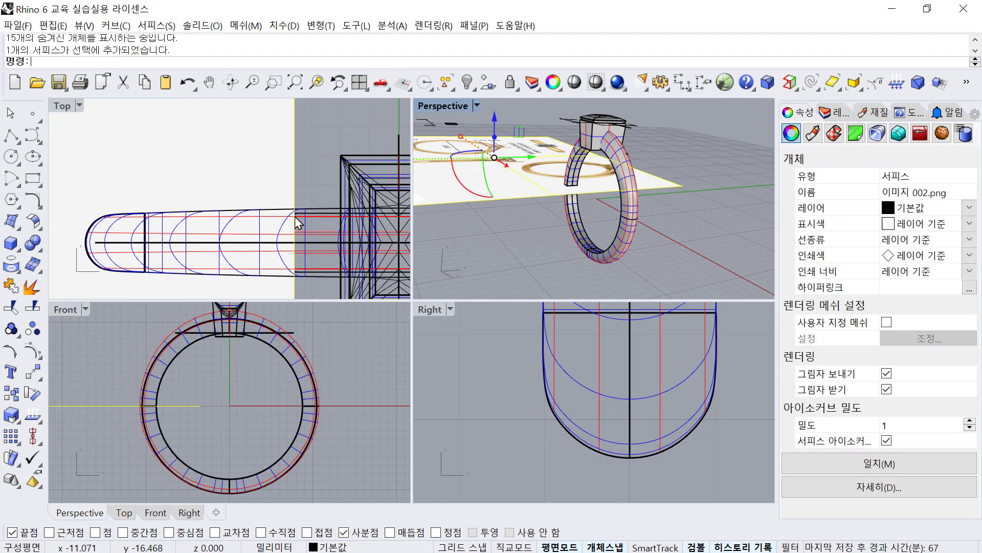
pyautogui.scroll(-5, 295, 210)
pyautogui.scroll(5, 285, 174)
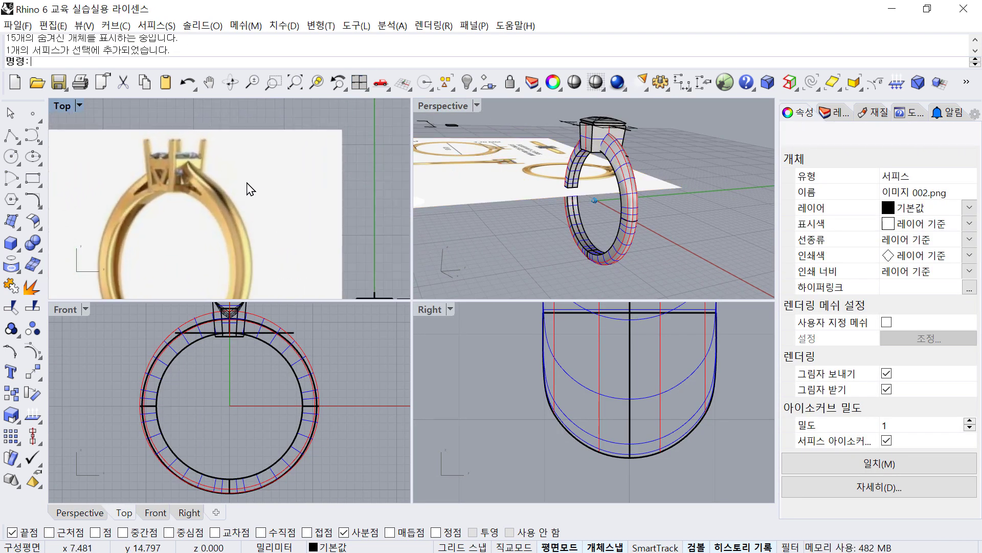
pyautogui.press('Escape')
pyautogui.scroll(-1, 189, 161)
pyautogui.moveTo(188, 162)
pyautogui.mouseDown(button='right')
pyautogui.moveTo(199, 129)
pyautogui.moveTo(199, 142)
pyautogui.mouseUp(button='right')
pyautogui.moveTo(182, 197)
pyautogui.mouseDown(button='right')
pyautogui.moveTo(182, 149)
pyautogui.moveTo(209, 137)
pyautogui.mouseUp(button='right')
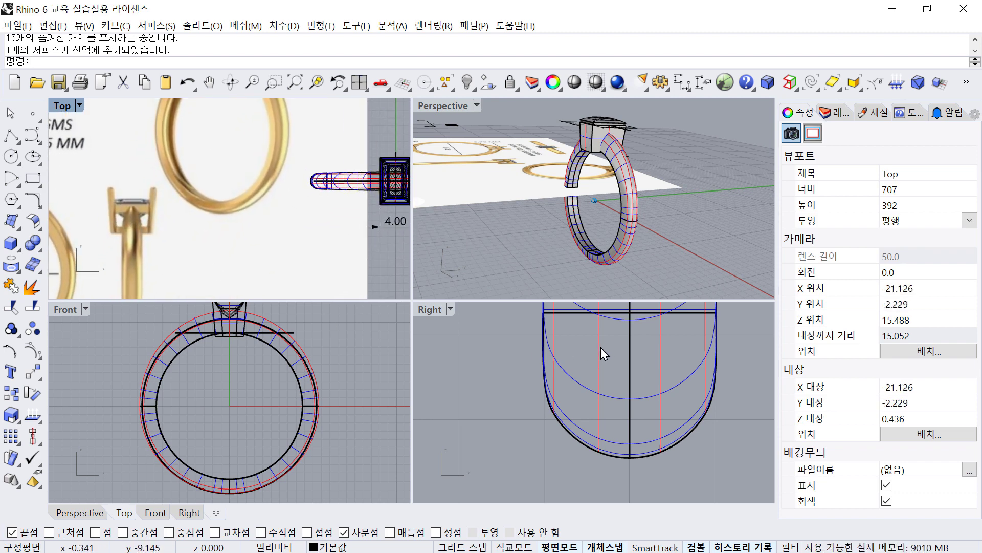
# Turn on the control points of the top section curve below the stone in the Right view.
pyautogui.scroll(-14, 602, 341)
pyautogui.scroll(4, 603, 341)
pyautogui.scroll(6, 613, 349)
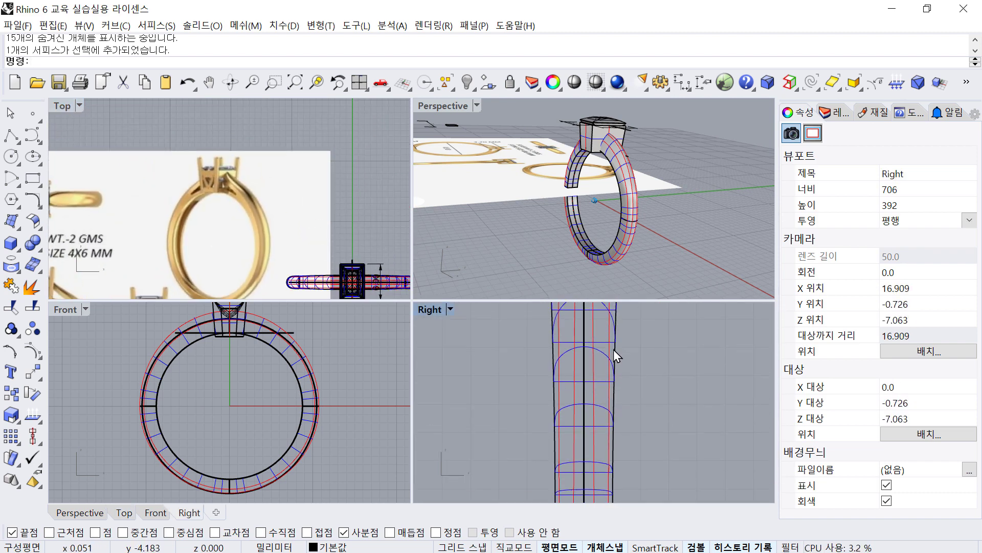
pyautogui.click(611, 387)
pyautogui.click(611, 394)
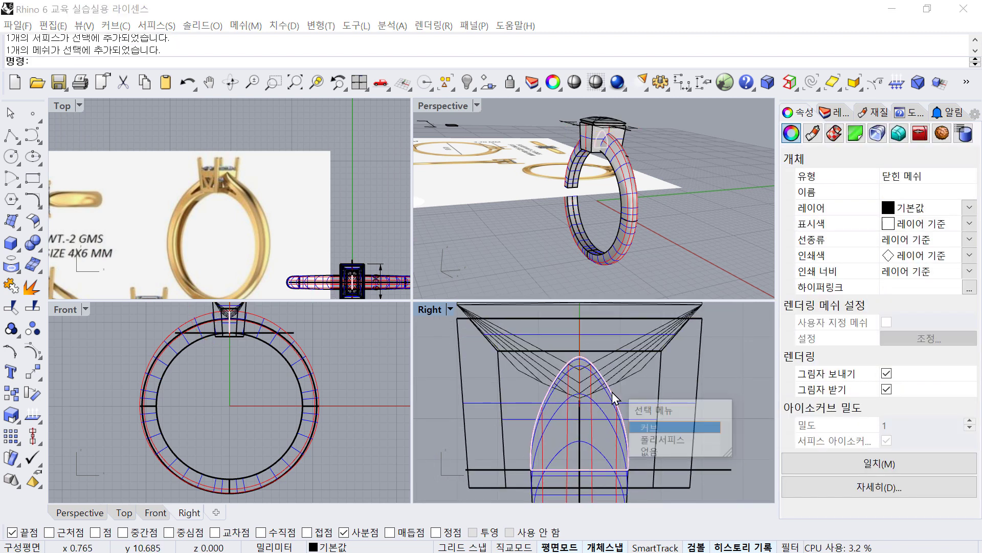
pyautogui.press('F10')
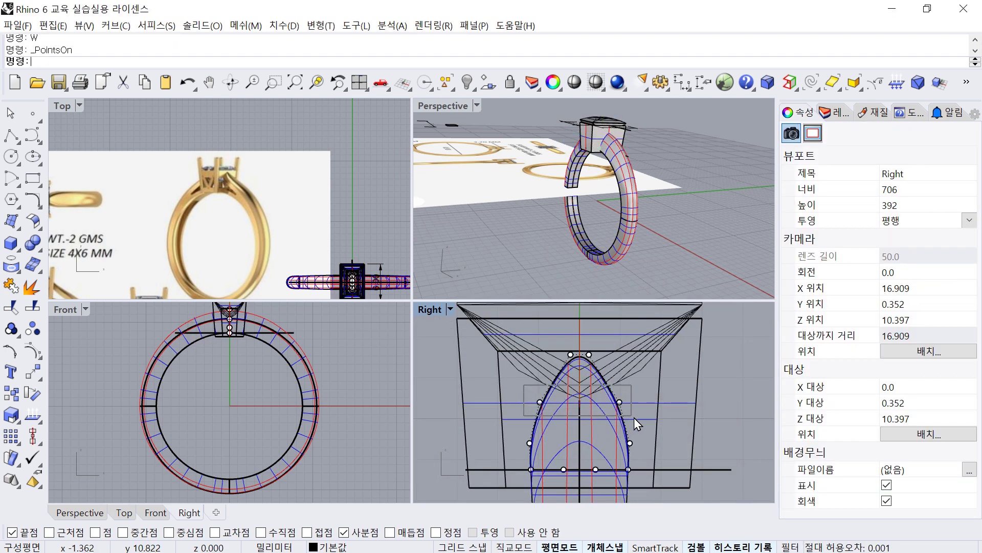
# Scale the top section's upper side pair of control points inward and move it up, using the reference image as a guide.
pyautogui.moveTo(634, 418); pyautogui.dragTo(634, 417)
pyautogui.scroll(-2, 176, 227)
pyautogui.scroll(8, 176, 226)
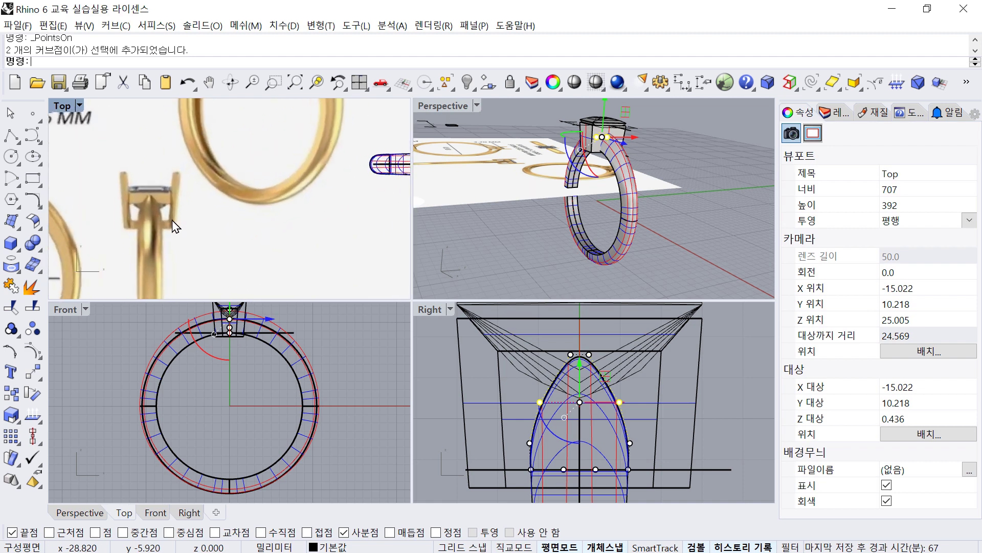
pyautogui.scroll(3, 136, 225)
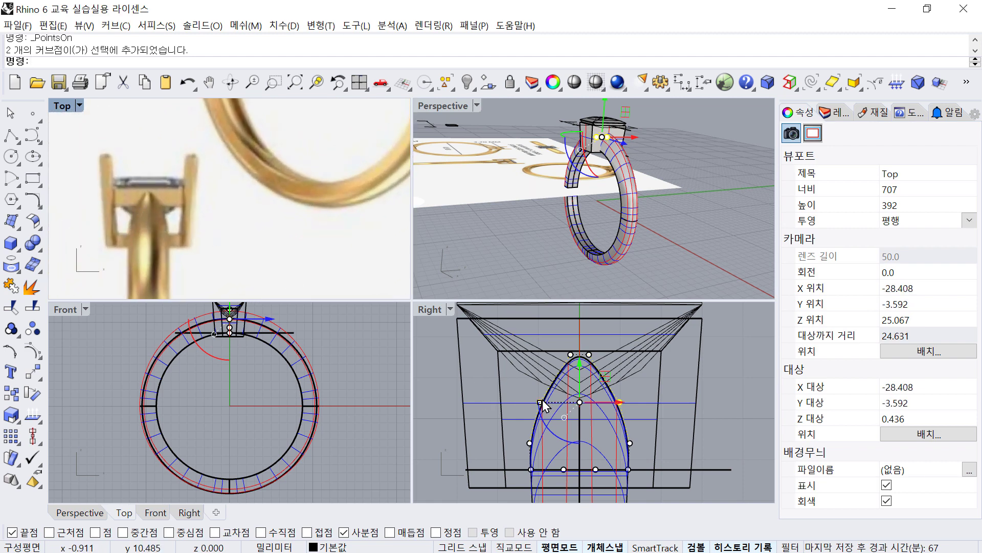
pyautogui.moveTo(542, 403); pyautogui.dragTo(578, 353)
# Move the top section's lower side pair of control points up and scale it slightly inward.
pyautogui.moveTo(520, 427); pyautogui.dragTo(643, 457)
pyautogui.moveTo(584, 406); pyautogui.dragTo(584, 396)
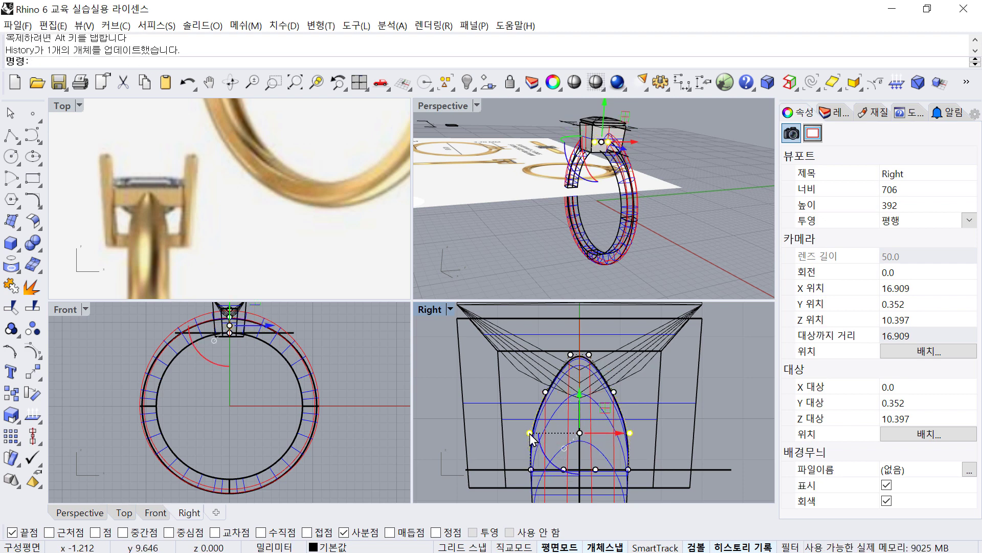
pyautogui.moveTo(532, 438); pyautogui.dragTo(583, 389)
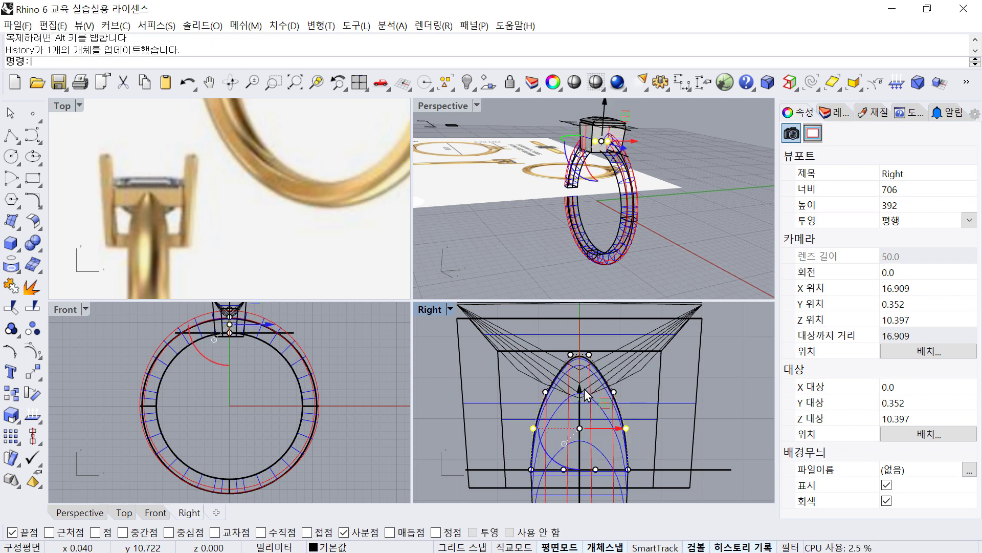
pyautogui.click(643, 382)
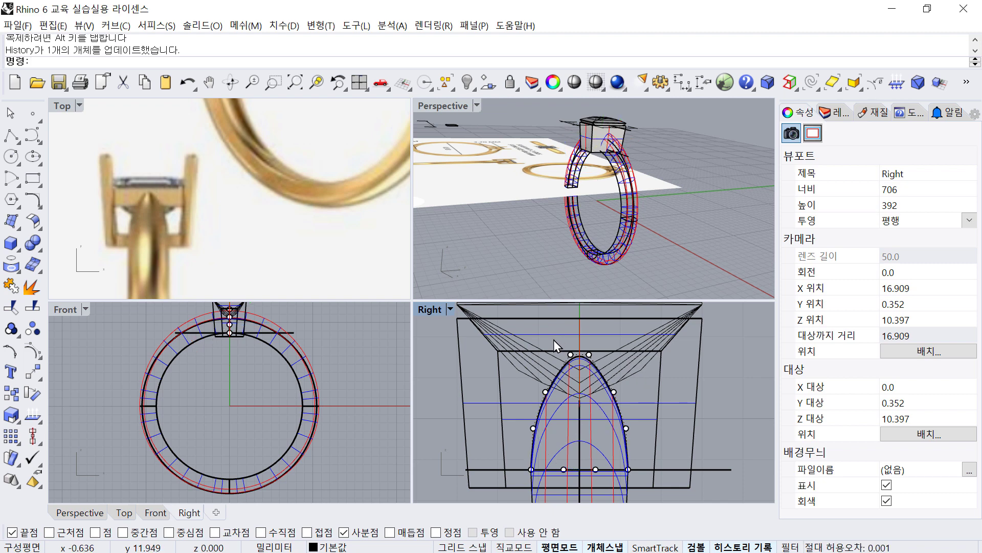
# Bring the control point pair at the top section's peak closer together and move it slightly up.
pyautogui.moveTo(554, 340)
pyautogui.mouseDown()
pyautogui.moveTo(608, 358)
pyautogui.moveTo(577, 359)
pyautogui.moveTo(585, 364)
pyautogui.mouseUp()
pyautogui.scroll(2, 570, 358)
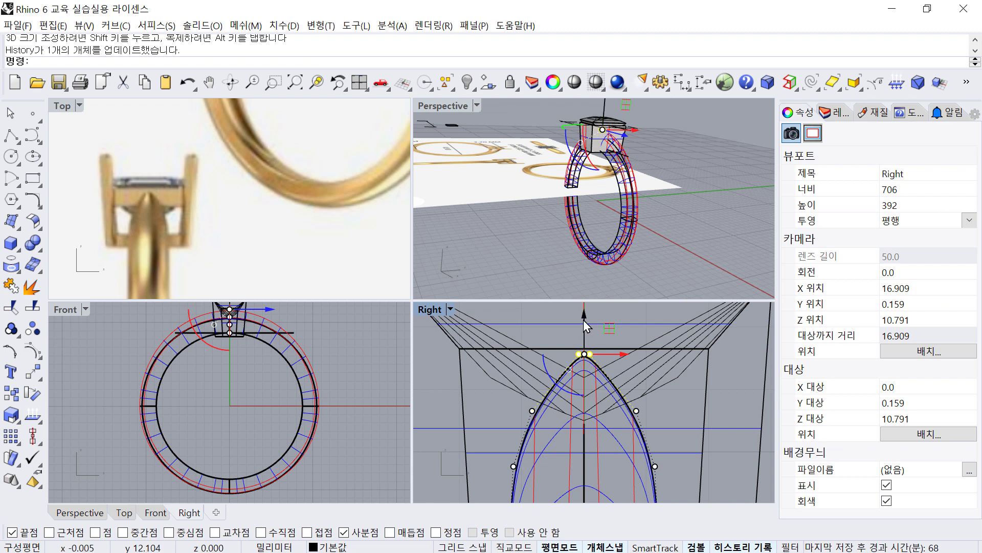
pyautogui.moveTo(585, 321); pyautogui.dragTo(582, 309)
pyautogui.press('Escape')
# Delete the linear dimensions around the stone setting in the Perspective view.
pyautogui.moveTo(671, 239); pyautogui.dragTo(595, 120, button='right')
pyautogui.click(595, 120)
pyautogui.press('Delete')
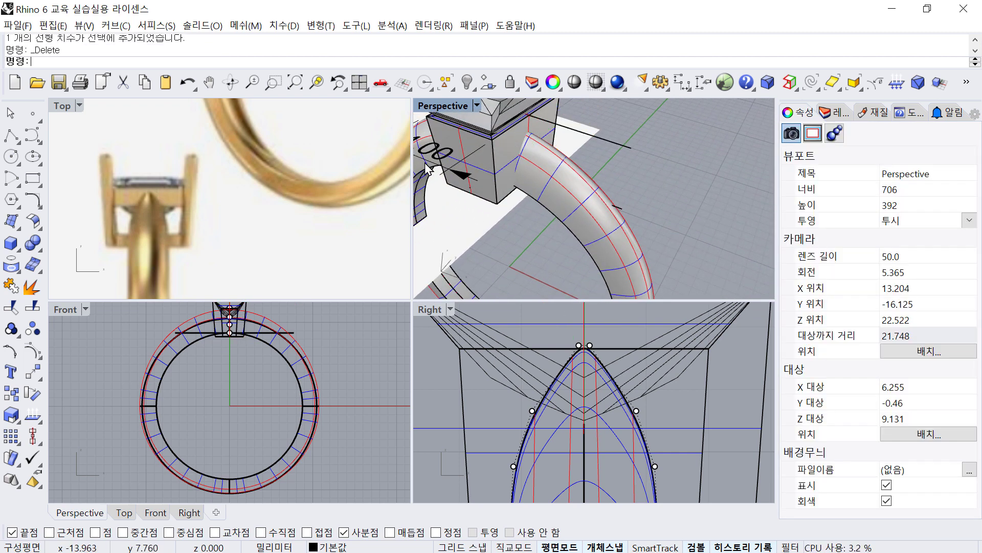
pyautogui.click(454, 179)
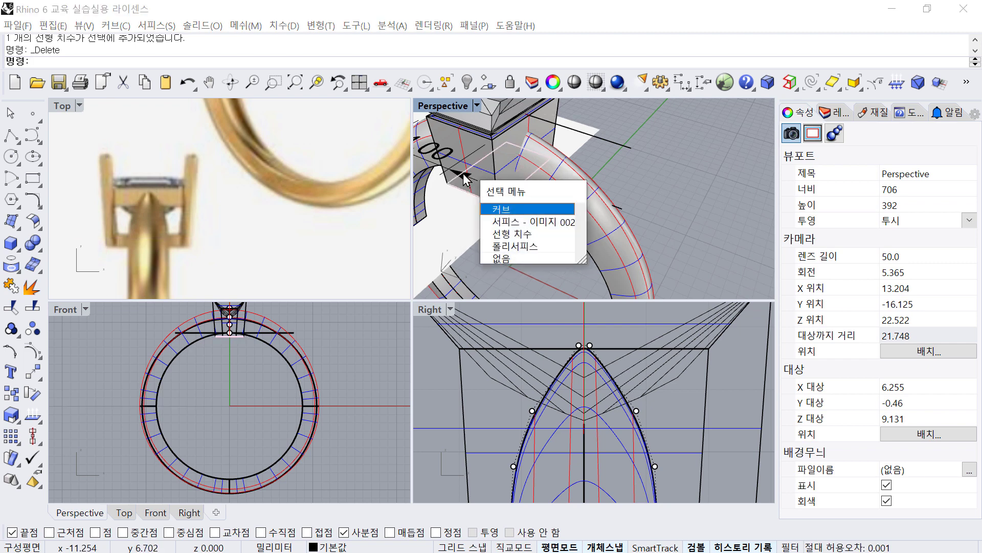
pyautogui.click(532, 221)
pyautogui.scroll(-3, 634, 194)
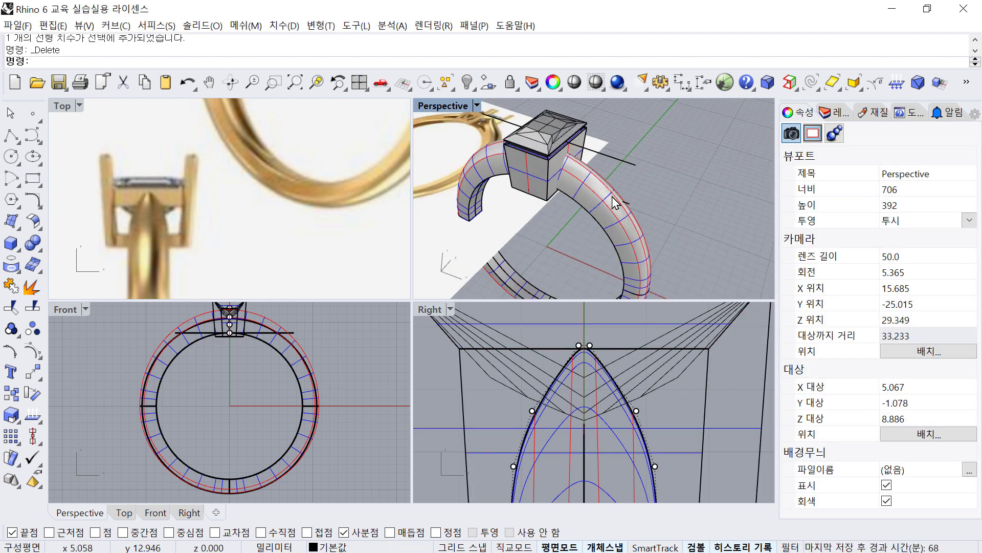
# Move the reference image farther away from the ring in the Top view and delete the leftover object there.
pyautogui.scroll(-2, 264, 224)
pyautogui.scroll(-12, 269, 222)
pyautogui.moveTo(279, 227); pyautogui.dragTo(191, 233)
pyautogui.press('Escape')
pyautogui.moveTo(187, 198); pyautogui.dragTo(234, 198, button='right')
pyautogui.scroll(-2, 234, 198)
pyautogui.moveTo(156, 253); pyautogui.dragTo(154, 254)
pyautogui.press('Delete')
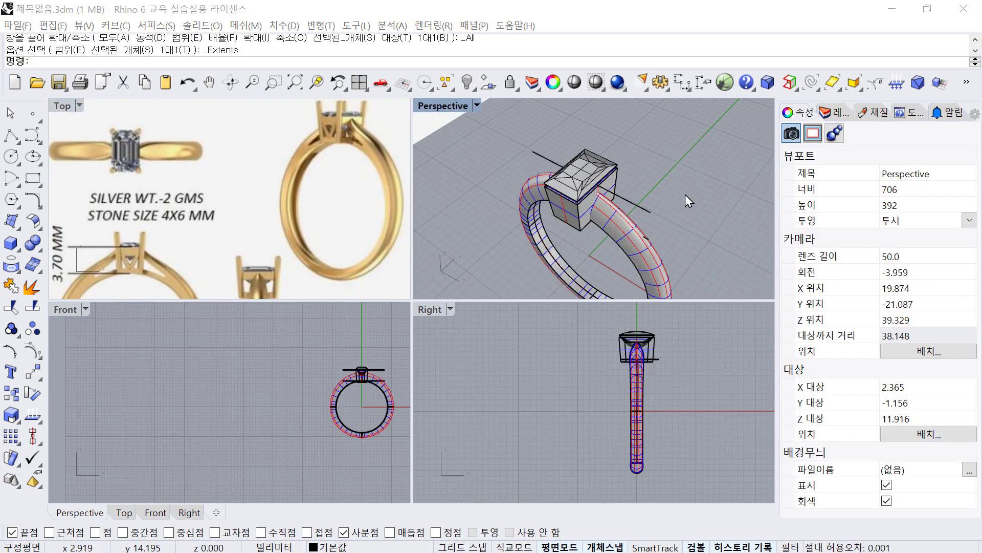
# Compare how the band tapers toward the stone in the reference image's top view with the model seen from above.
pyautogui.moveTo(686, 194); pyautogui.dragTo(703, 176, button='right')
pyautogui.scroll(8, 220, 157)
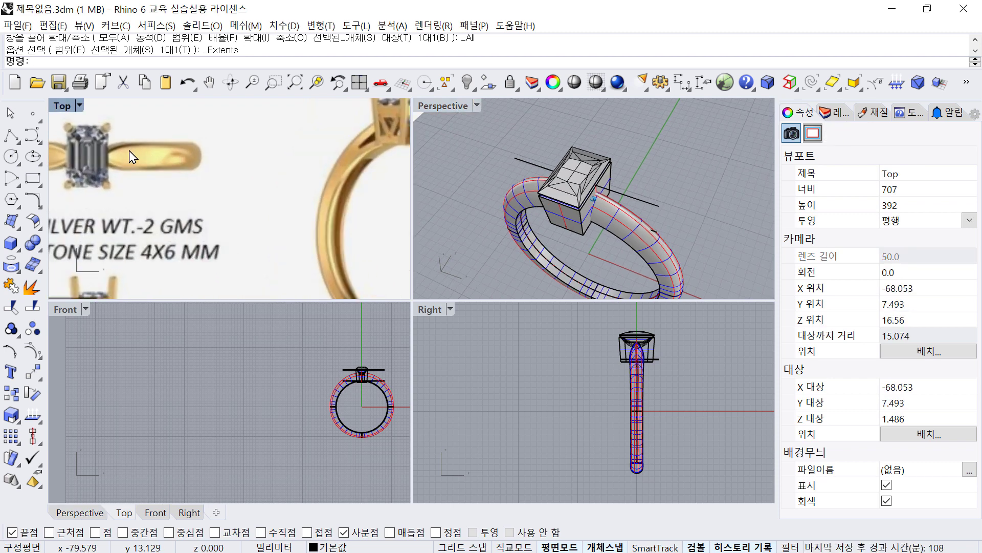
pyautogui.moveTo(128, 152); pyautogui.dragTo(174, 155, button='right')
pyautogui.scroll(4, 188, 158)
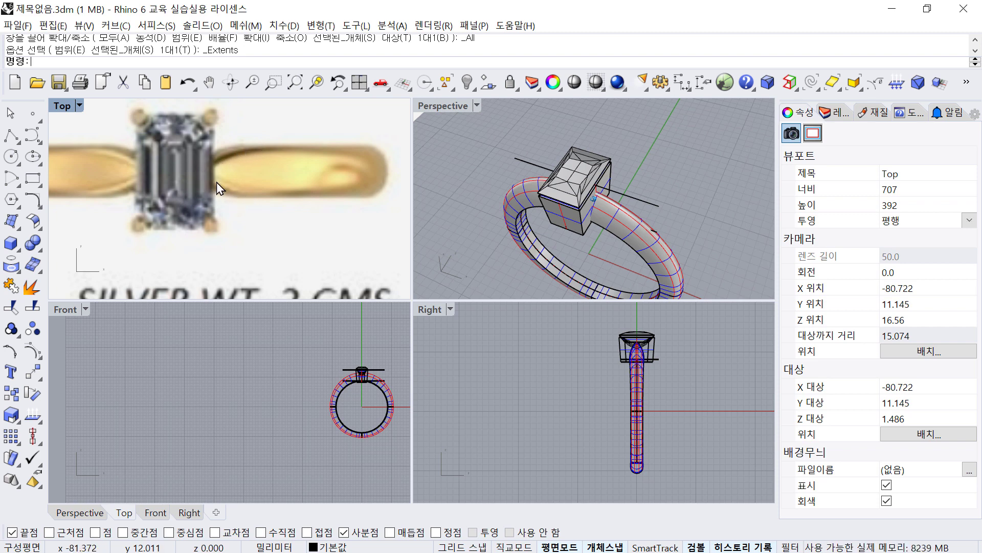
pyautogui.moveTo(604, 201); pyautogui.dragTo(498, 185, button='right')
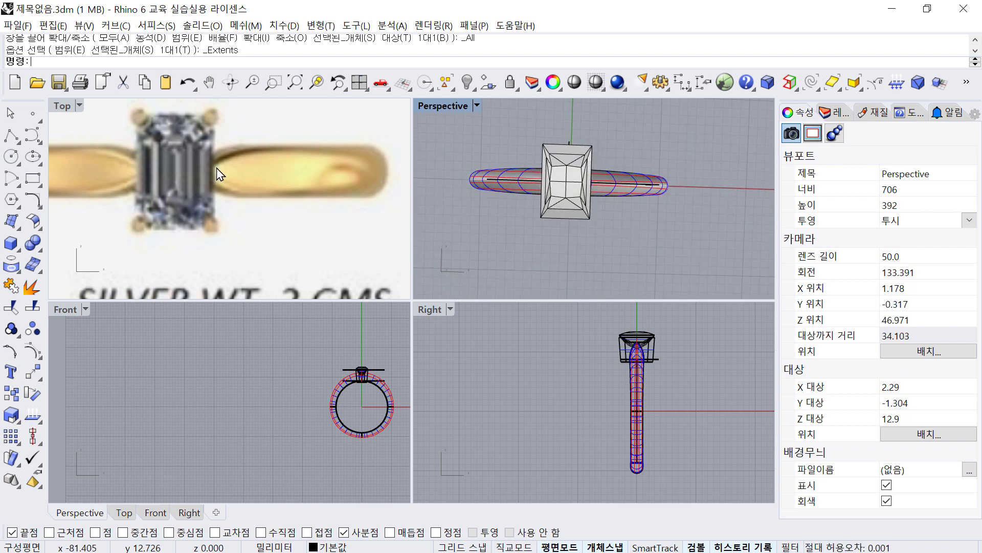
pyautogui.moveTo(643, 151); pyautogui.dragTo(640, 274, button='right')
pyautogui.scroll(14, 358, 386)
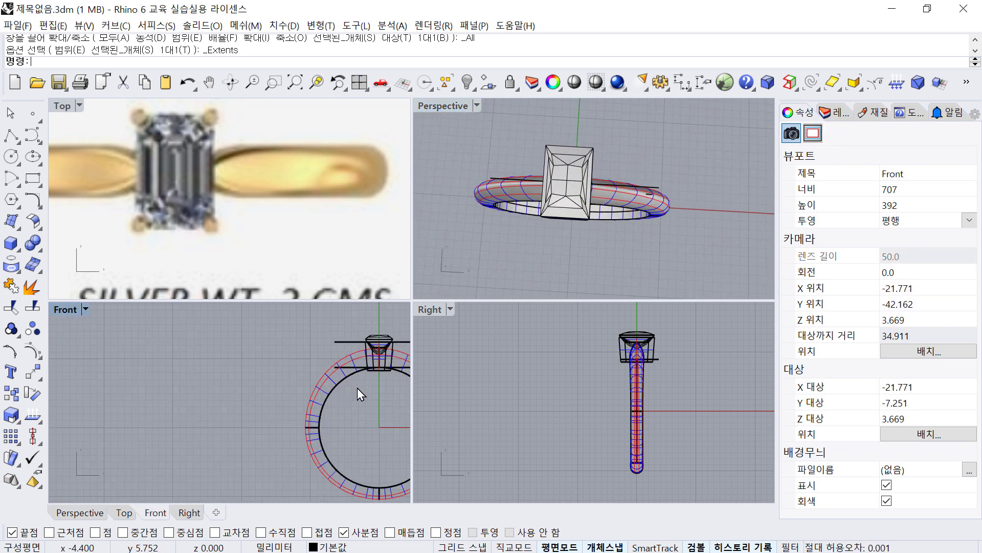
# Select only the top section curve below the stone and scale its width inward in the Right view.
pyautogui.moveTo(358, 385); pyautogui.dragTo(226, 394, button='right')
pyautogui.scroll(5, 226, 392)
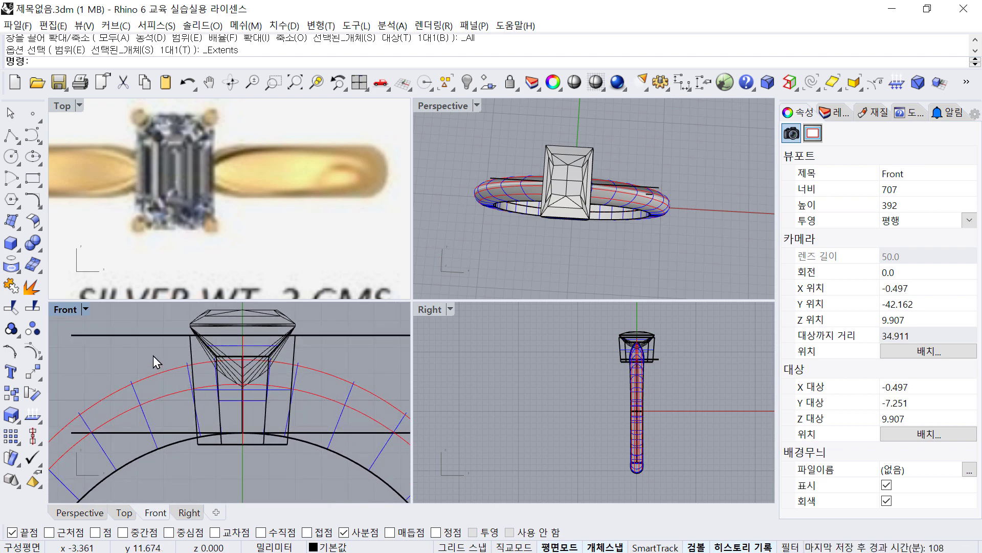
pyautogui.click(260, 440)
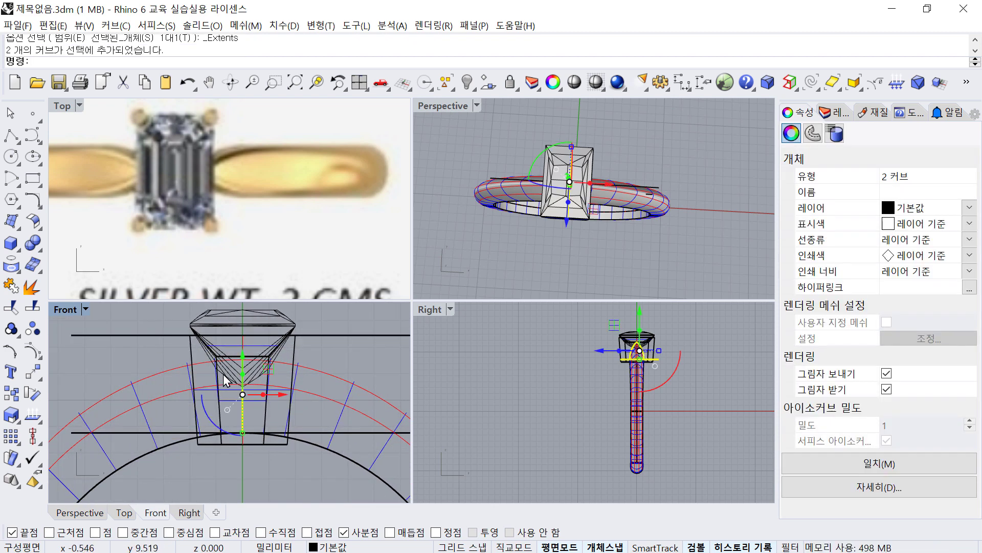
pyautogui.scroll(18, 644, 352)
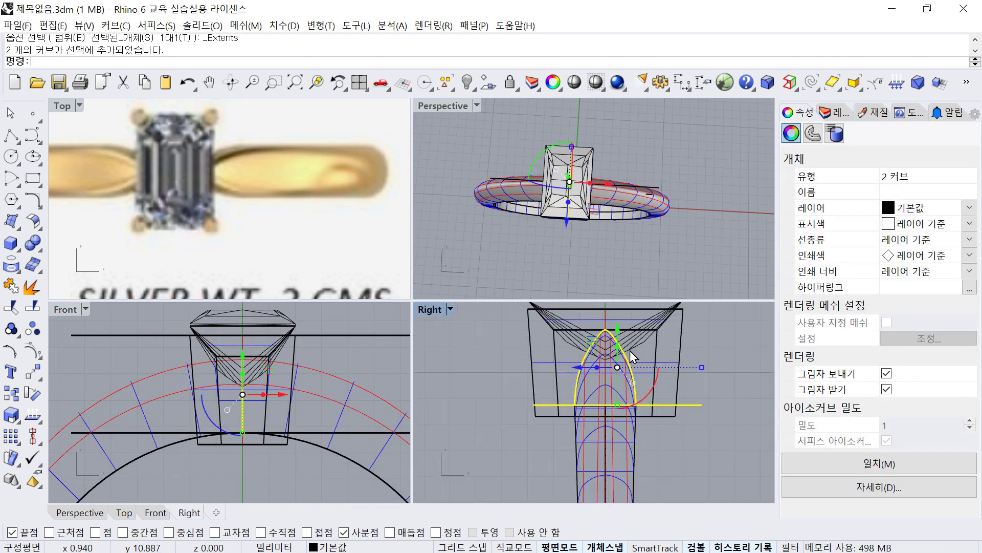
pyautogui.keyDown('ctrl'); pyautogui.moveTo(735, 446); pyautogui.dragTo(726, 414); pyautogui.keyUp('ctrl')
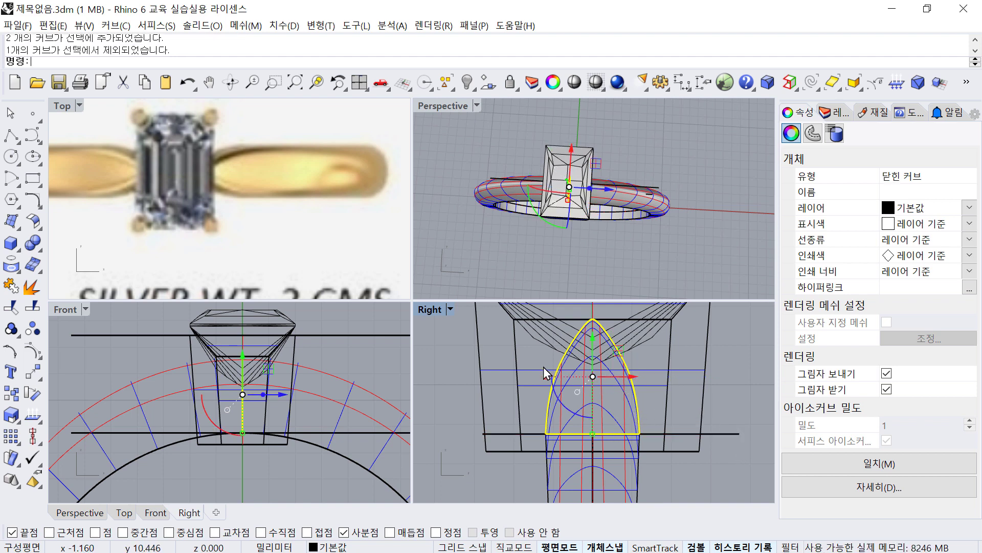
pyautogui.moveTo(547, 377); pyautogui.dragTo(560, 382)
# Scale the top section curve's width inward once more and check the narrower band beside the stone in the Perspective view.
pyautogui.click(630, 249)
pyautogui.moveTo(631, 241); pyautogui.dragTo(594, 352, button='right')
pyautogui.click(580, 336)
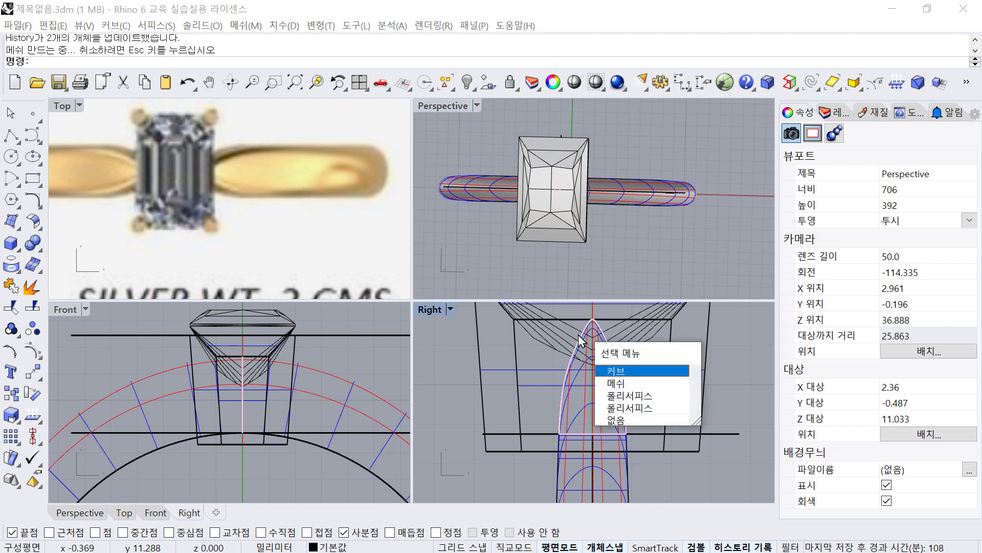
pyautogui.click(579, 335)
pyautogui.moveTo(559, 376); pyautogui.dragTo(573, 377)
pyautogui.moveTo(594, 196); pyautogui.dragTo(601, 173, button='right')
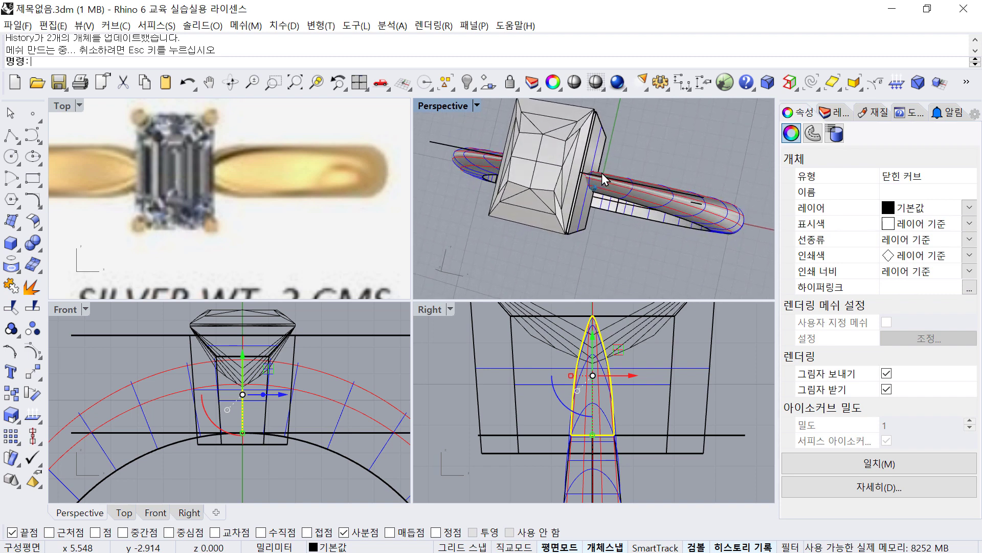
pyautogui.press('Escape')
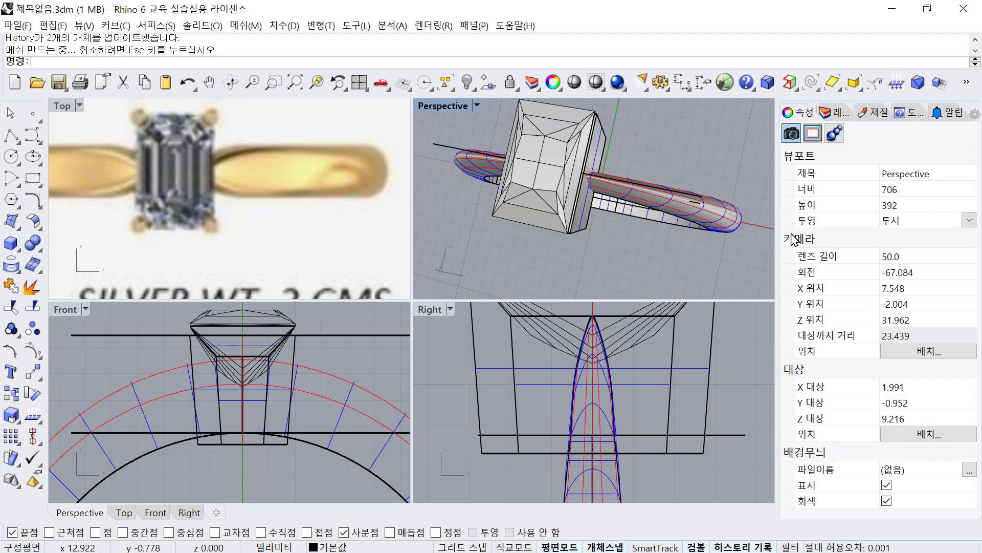
pyautogui.moveTo(757, 179); pyautogui.dragTo(570, 141, button='right')
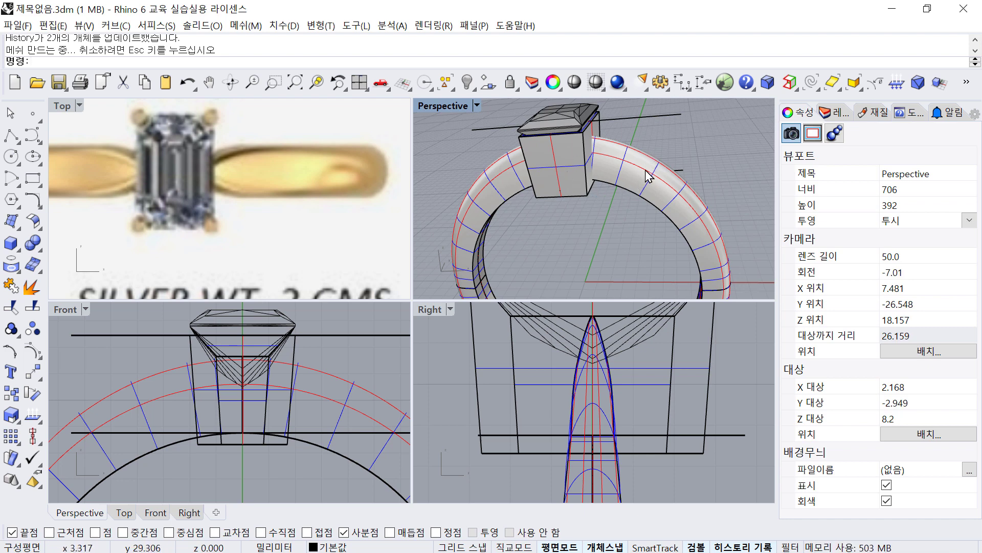
# Group the stone mesh with the tapered head block around it and hide the group.
pyautogui.scroll(1, 539, 163)
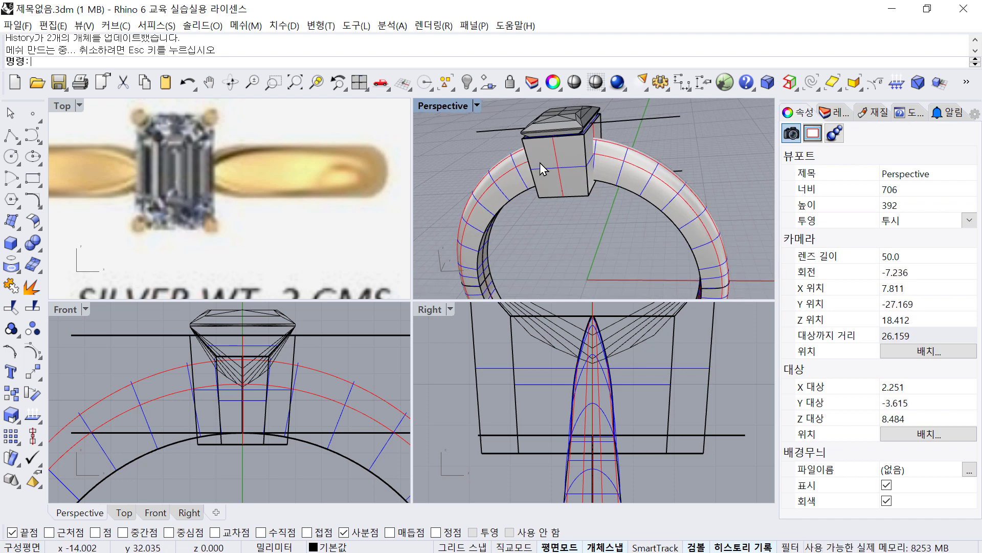
pyautogui.click(552, 164)
pyautogui.scroll(2, 558, 120)
pyautogui.keyDown('shift'); pyautogui.click(555, 125); pyautogui.keyUp('shift')
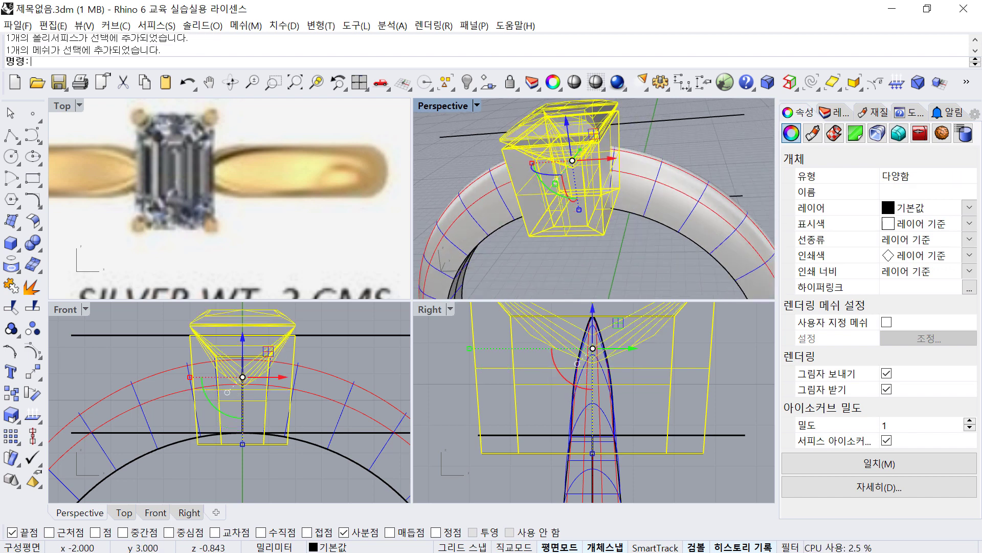
pyautogui.write('ㅎ')
pyautogui.press('Return')
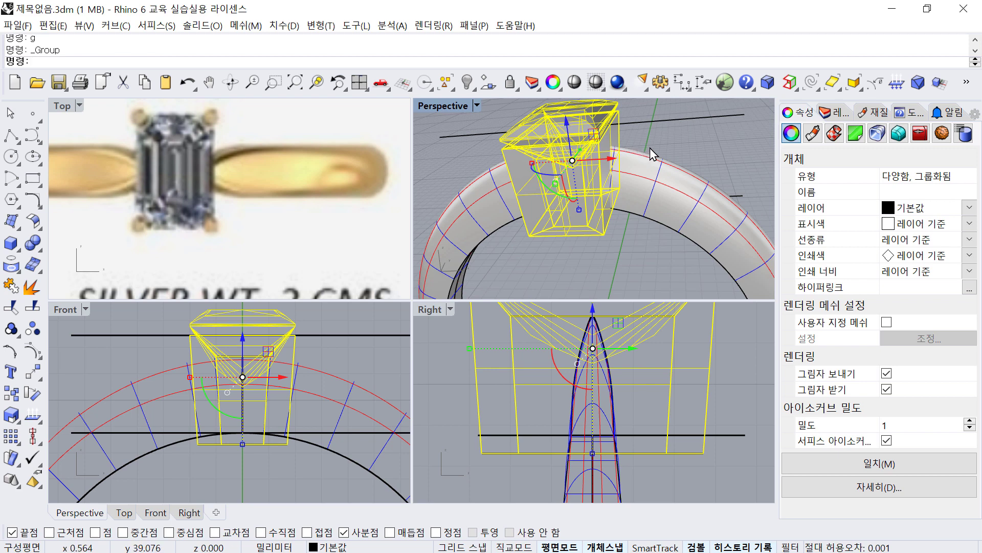
pyautogui.write('H')
pyautogui.press('Return')
# Delete the four construction curves that cross the top of the band in the Right view.
pyautogui.moveTo(679, 148); pyautogui.dragTo(609, 205, button='right')
pyautogui.moveTo(521, 115); pyautogui.dragTo(641, 255)
pyautogui.press('Escape')
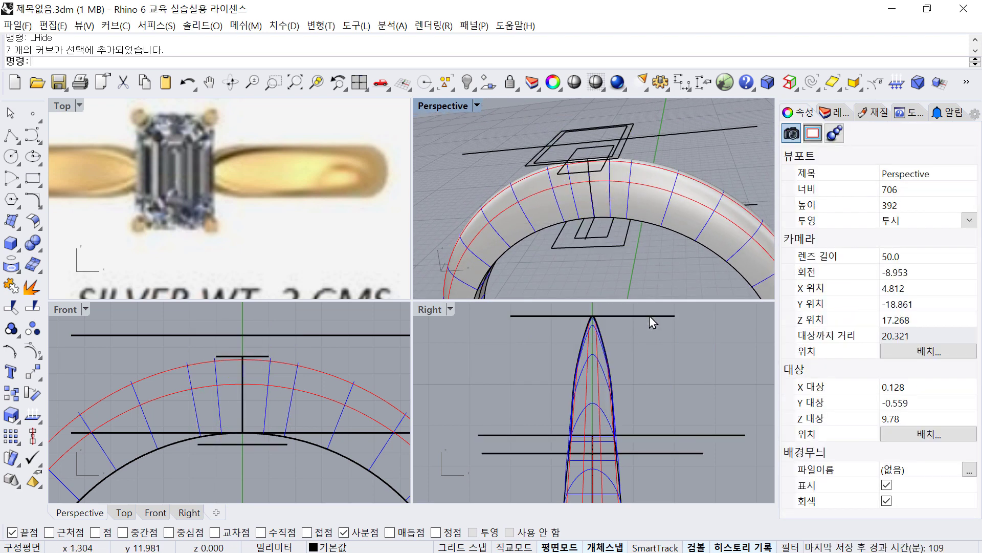
pyautogui.moveTo(723, 469); pyautogui.dragTo(638, 313)
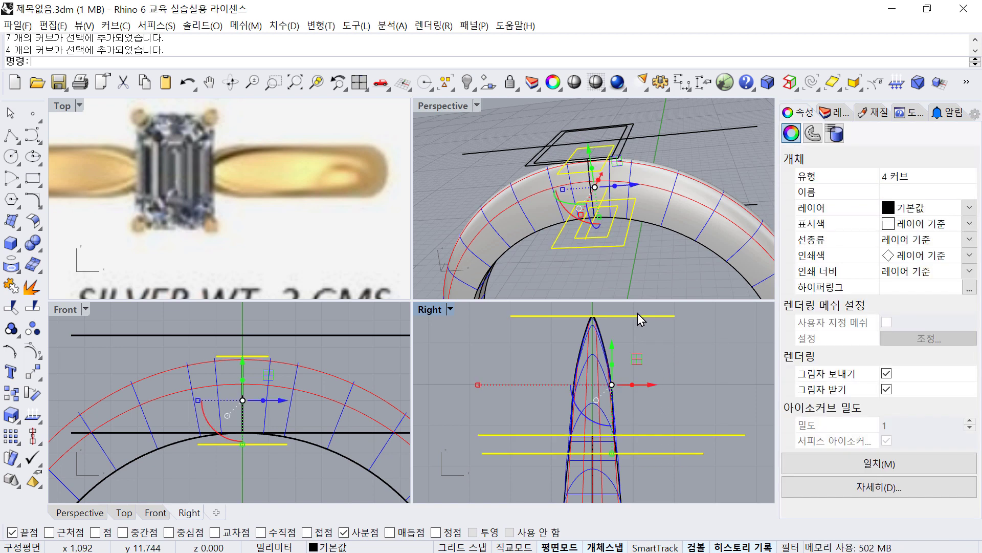
pyautogui.press('Delete')
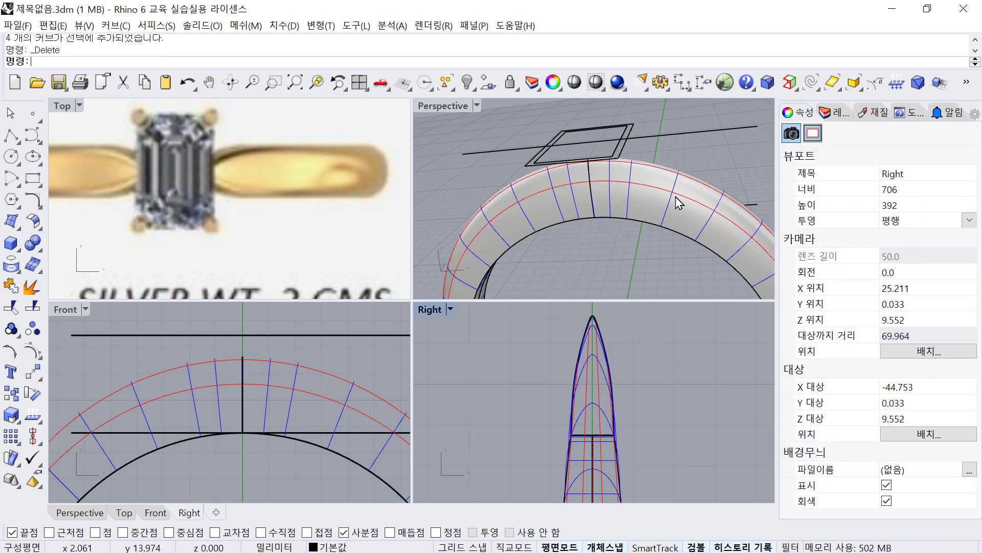
# Delete the two remaining straight guide lines and the two stone outline rectangles above the band.
pyautogui.click(700, 132)
pyautogui.press('Delete')
pyautogui.click(751, 206)
pyautogui.press('Delete')
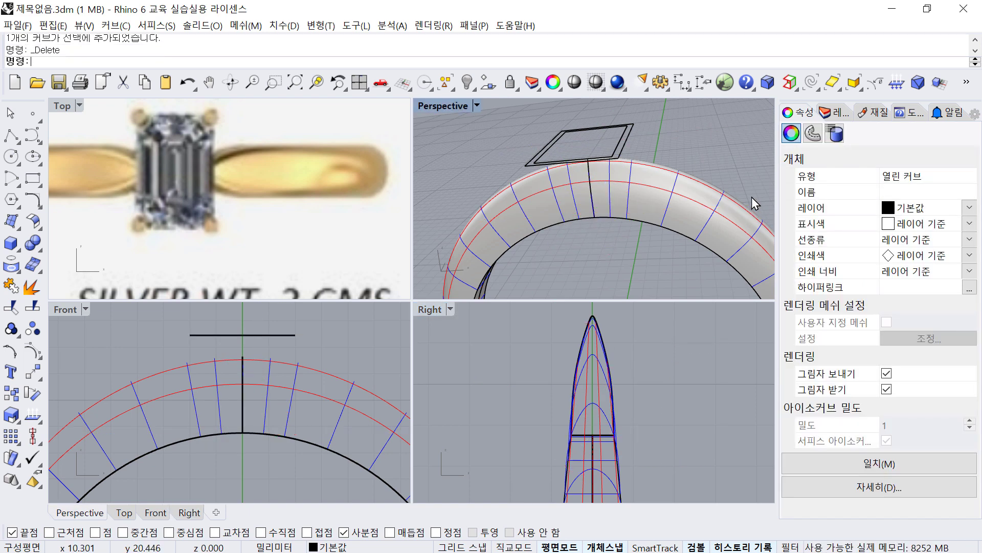
pyautogui.moveTo(641, 152); pyautogui.dragTo(606, 124)
pyautogui.press('Delete')
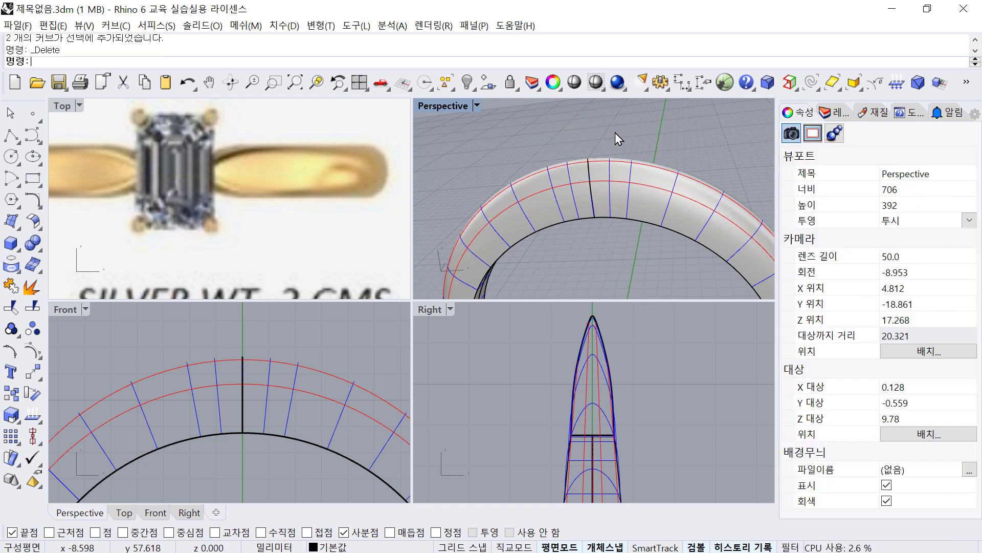
# Delete the swept band polysurface, keeping only the ring circle and its section curves.
pyautogui.click(564, 322)
pyautogui.moveTo(637, 459); pyautogui.dragTo(637, 459)
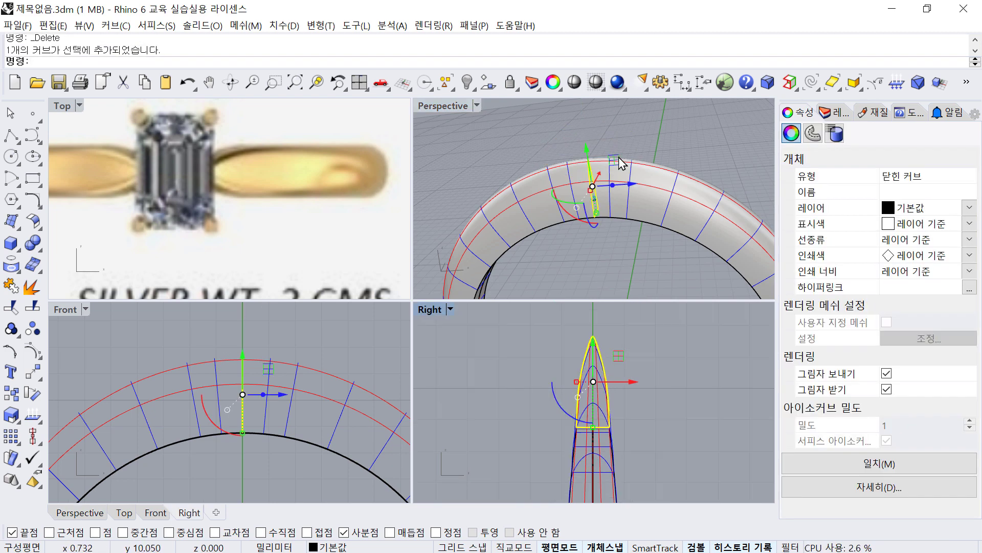
pyautogui.scroll(-1, 614, 399)
pyautogui.moveTo(613, 207); pyautogui.dragTo(677, 205, button='right')
pyautogui.click(678, 203)
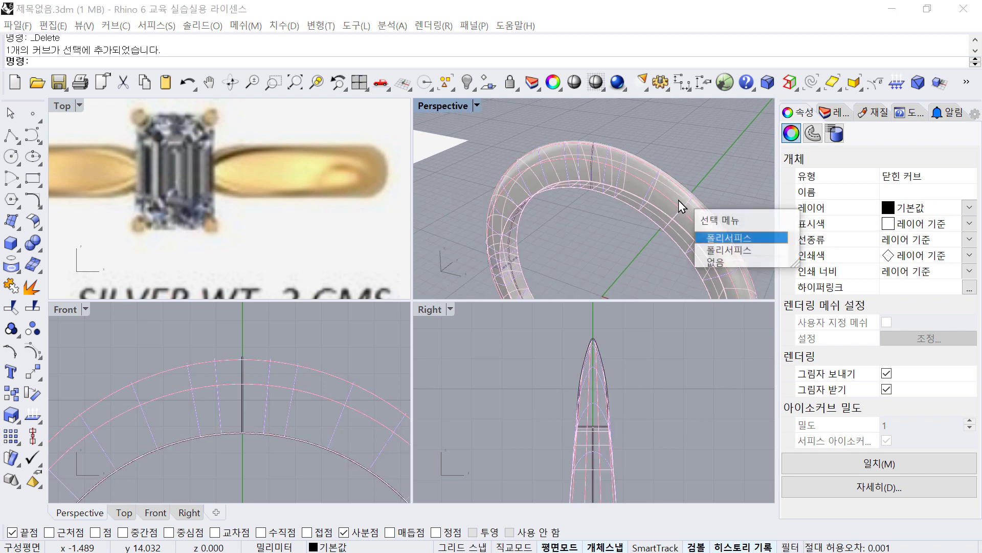
pyautogui.click(727, 240)
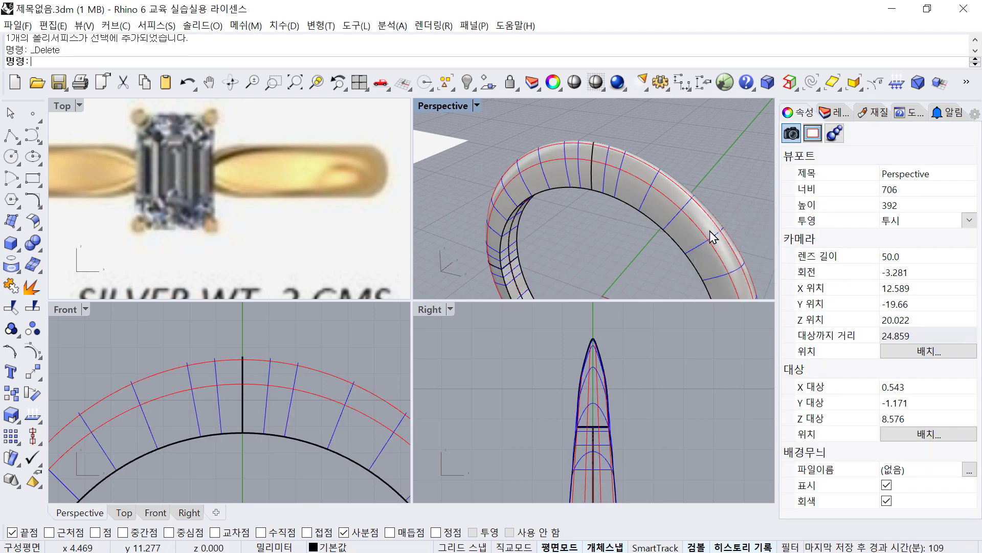
pyautogui.press('Delete')
# Scale the top section curve slightly wider in the Right view.
pyautogui.scroll(-2, 669, 155)
pyautogui.moveTo(577, 125); pyautogui.dragTo(667, 229)
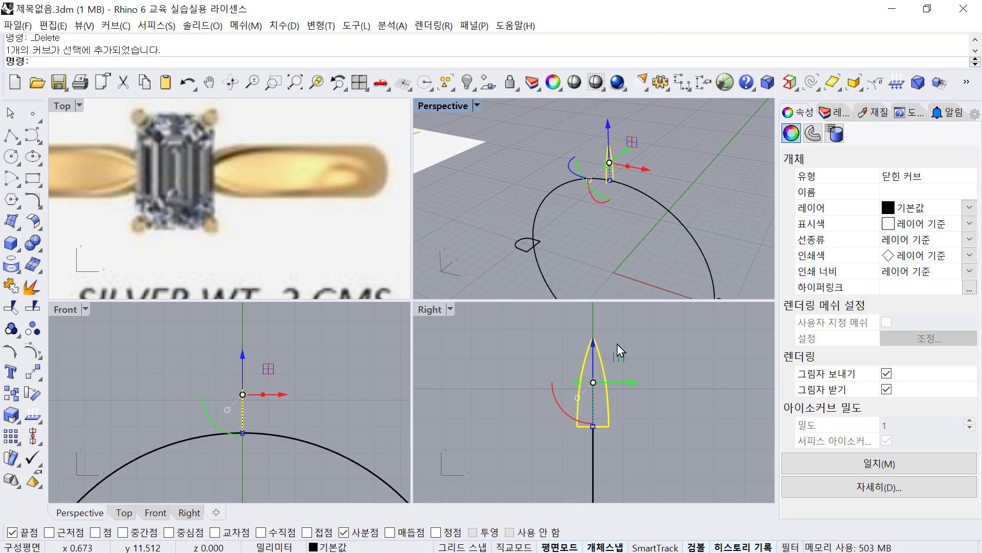
pyautogui.moveTo(577, 383); pyautogui.dragTo(573, 381)
pyautogui.click(639, 376)
# Rotate a copy of the top section curve about 20 degrees clockwise around the origin 0 in the Front view.
pyautogui.click(611, 379)
pyautogui.scroll(-5, 259, 397)
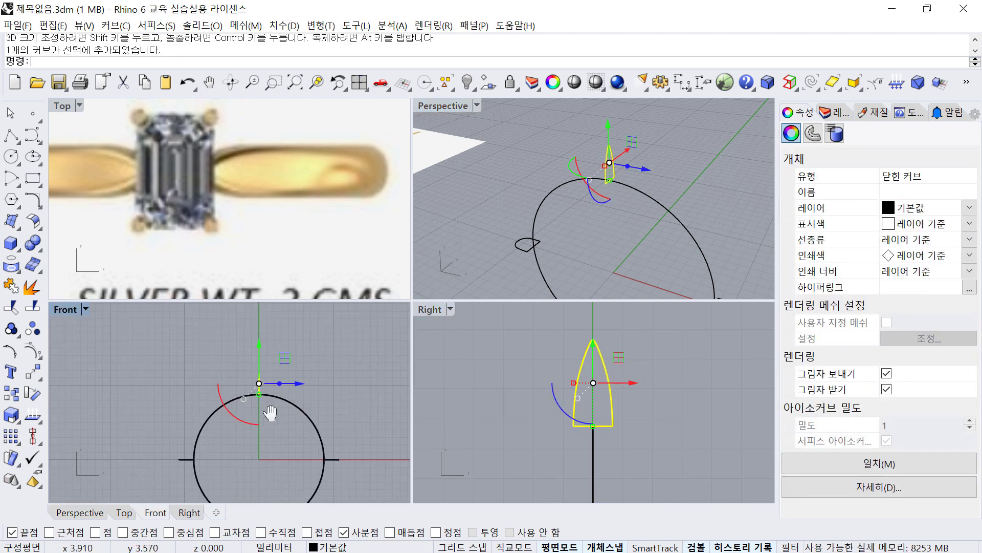
pyautogui.scroll(-1, 171, 426)
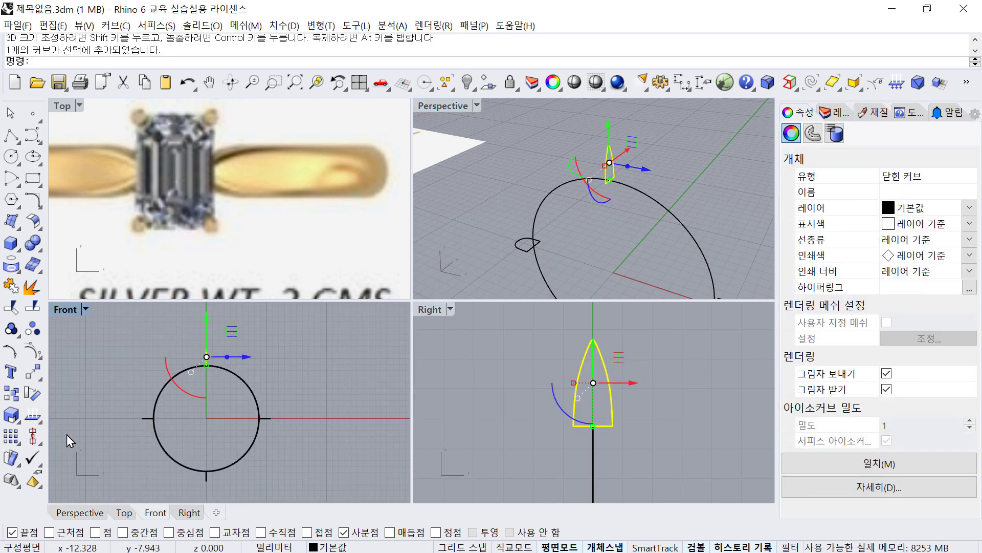
pyautogui.click(34, 400)
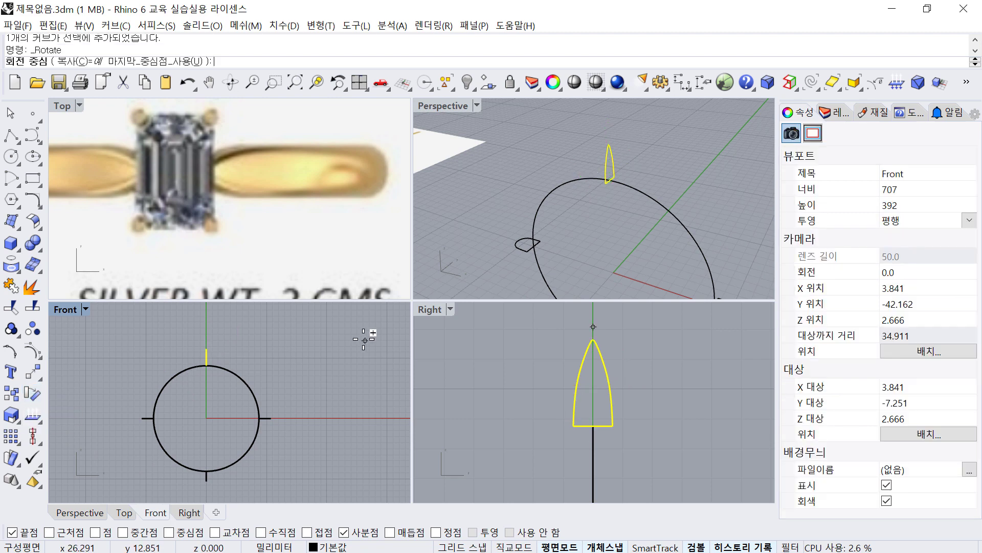
pyautogui.write('0')
pyautogui.press('Return')
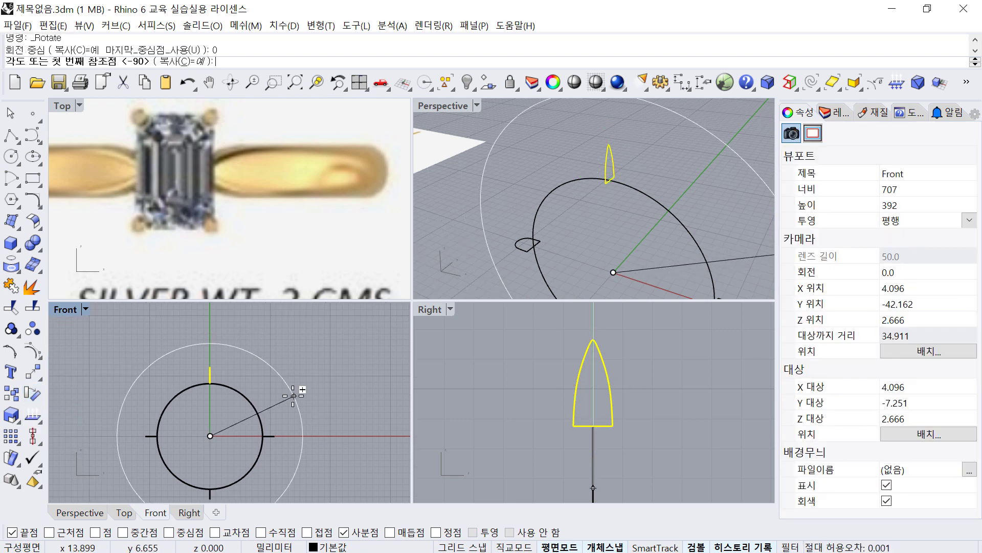
pyautogui.click(210, 342)
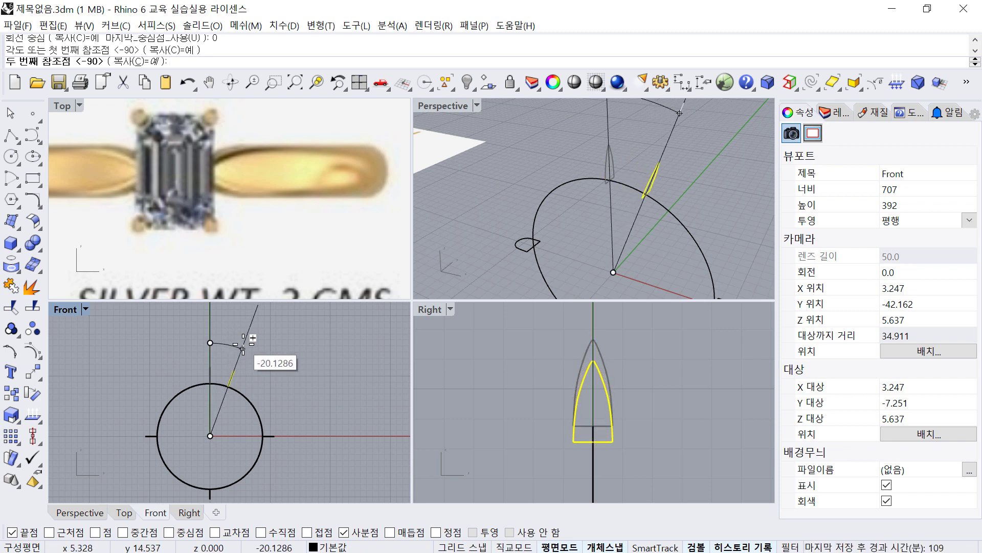
pyautogui.click(243, 349)
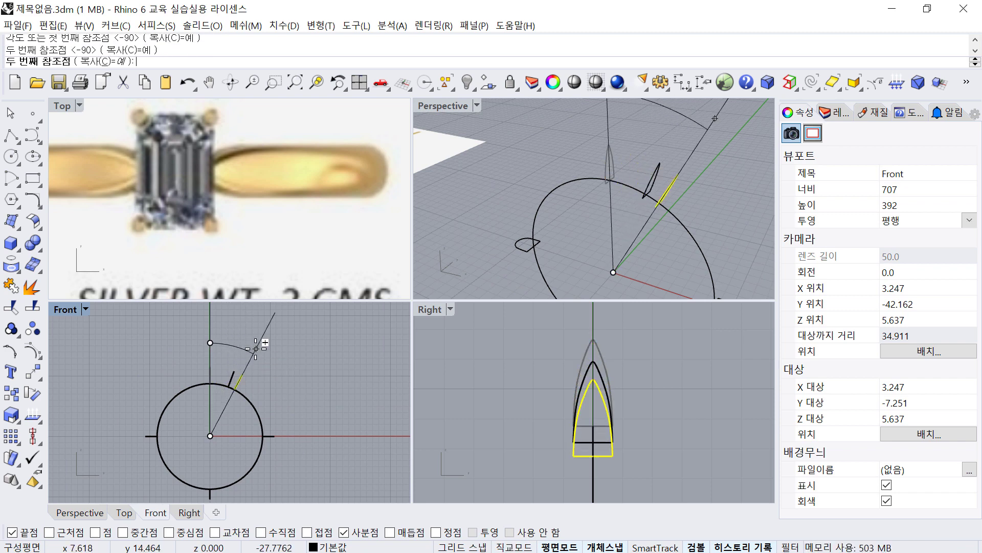
pyautogui.rightClick(281, 363)
# Scale the rotated section copy wider than the top section in the Right view and compare both in the Perspective view.
pyautogui.scroll(2, 278, 361)
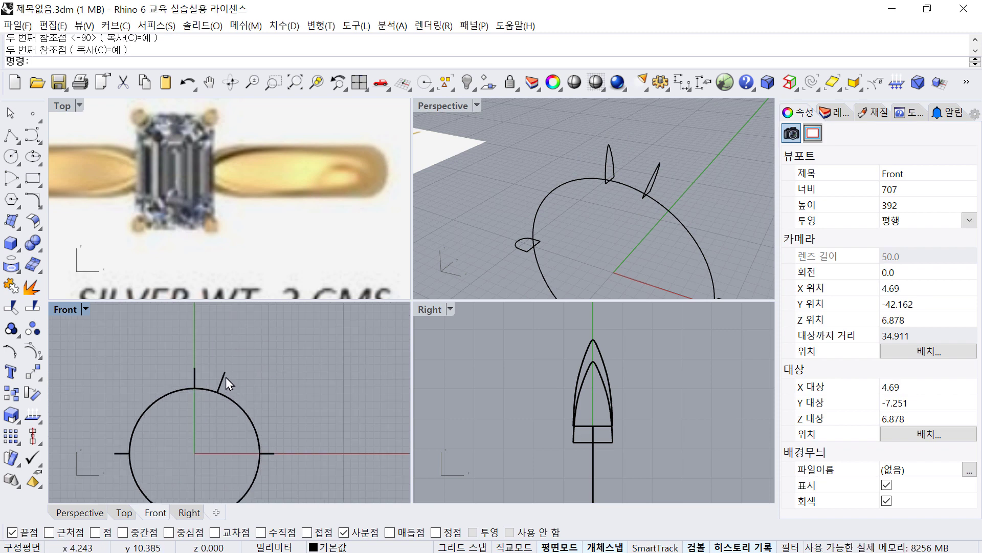
pyautogui.click(226, 377)
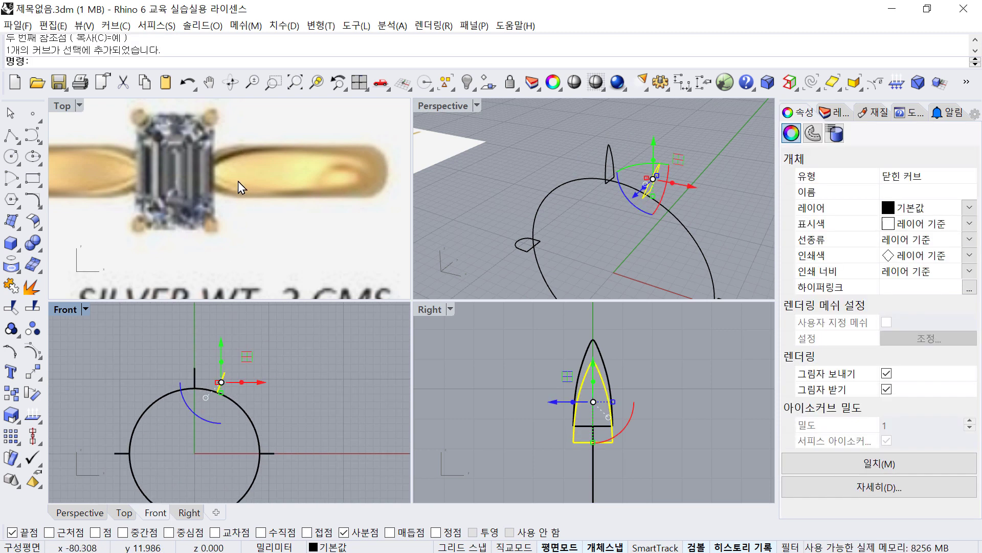
pyautogui.scroll(3, 600, 398)
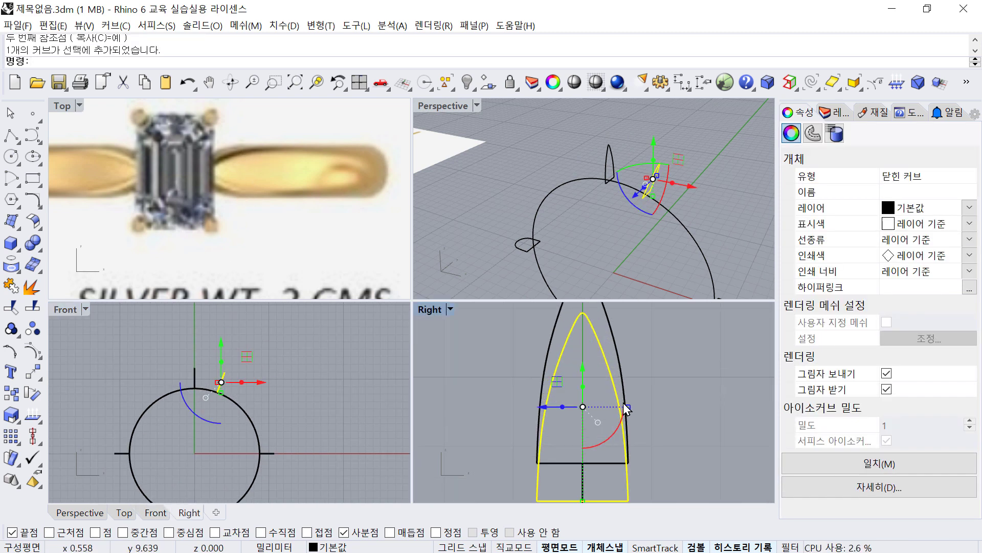
pyautogui.moveTo(628, 406); pyautogui.dragTo(650, 401)
pyautogui.click(693, 387)
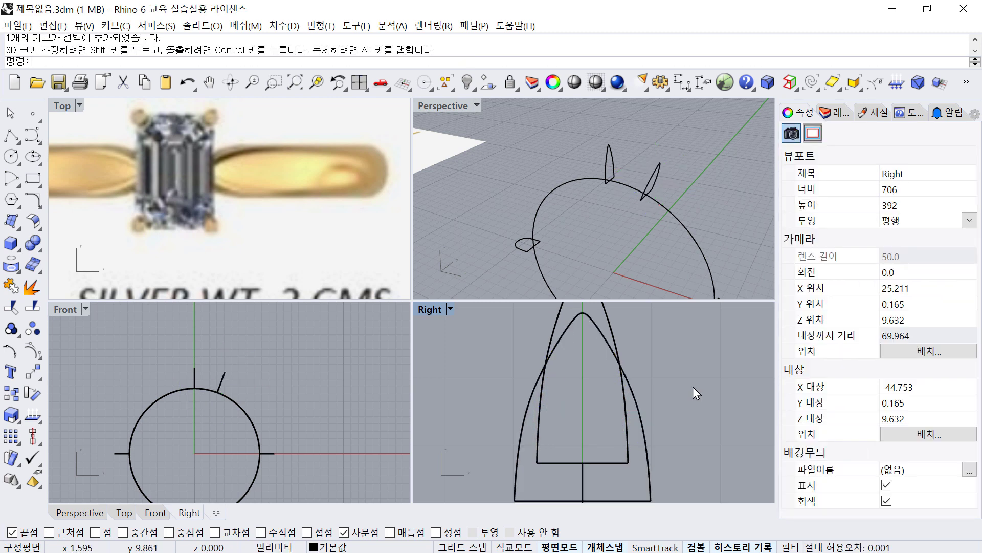
pyautogui.click(745, 170)
pyautogui.moveTo(745, 170); pyautogui.dragTo(606, 167, button='right')
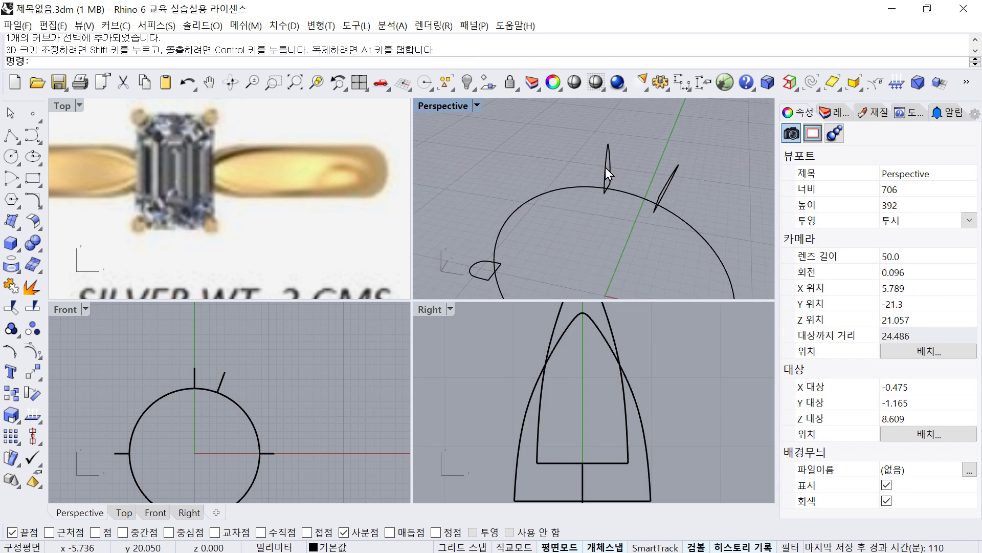
pyautogui.click(607, 168)
pyautogui.click(670, 186)
pyautogui.click(712, 211)
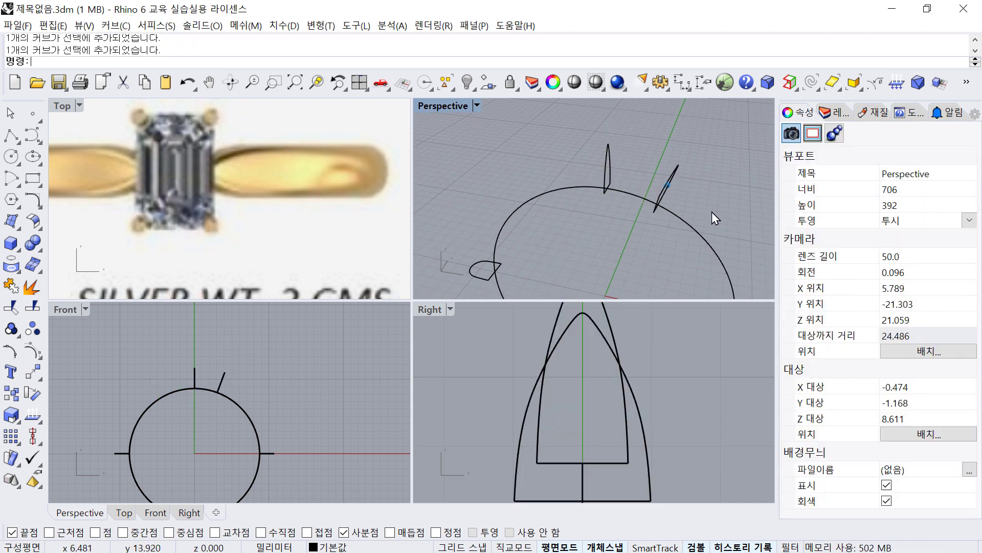
# Mirror the widened section curve across the vertical axis through the origin 0 in the Front view.
pyautogui.scroll(-3, 680, 169)
pyautogui.moveTo(665, 152); pyautogui.dragTo(668, 150, button='right')
pyautogui.moveTo(635, 138); pyautogui.dragTo(678, 191)
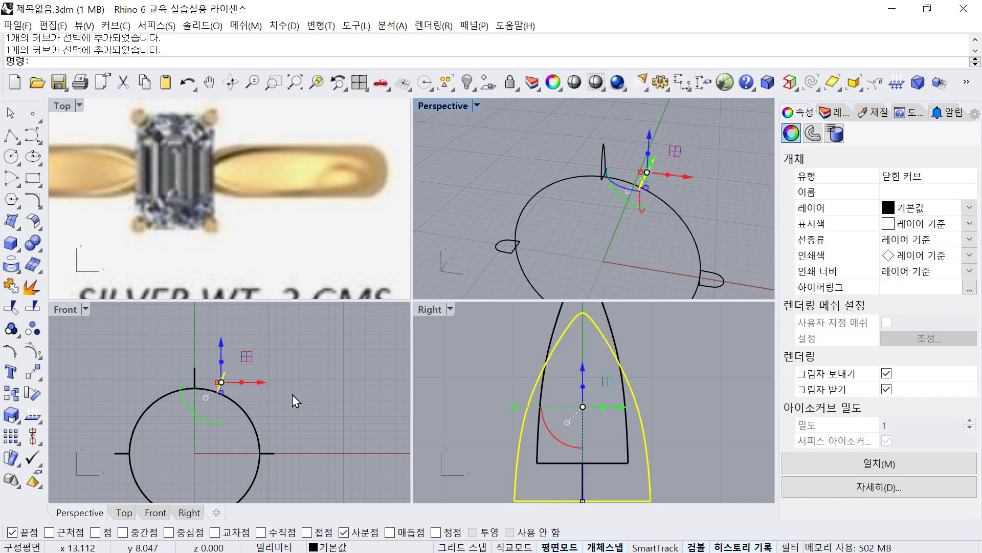
pyautogui.scroll(-6, 293, 394)
pyautogui.write('m')
pyautogui.press('Return')
pyautogui.write('0')
pyautogui.press('Return')
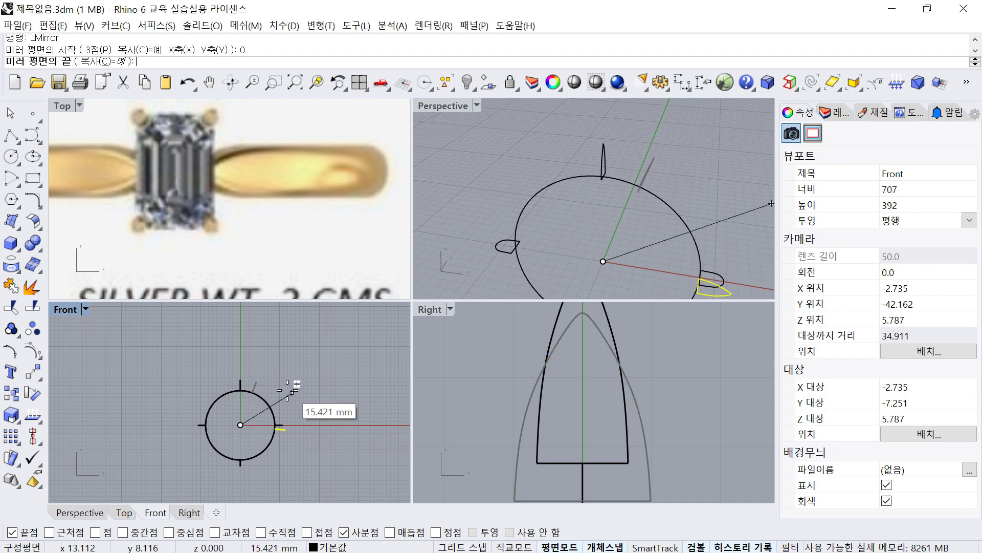
pyautogui.press('shift')
pyautogui.click(240, 351)
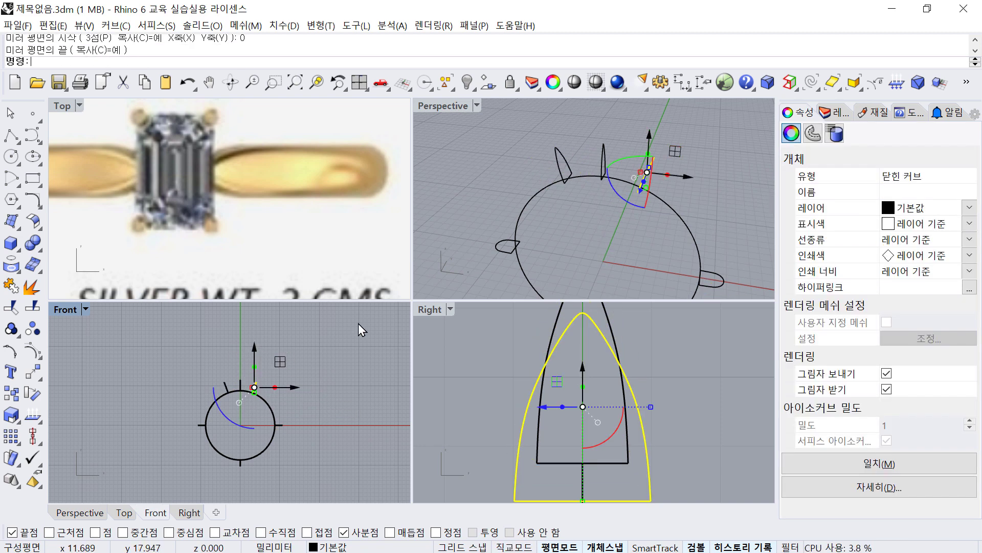
pyautogui.click(606, 225)
pyautogui.moveTo(606, 225); pyautogui.dragTo(597, 123, button='right')
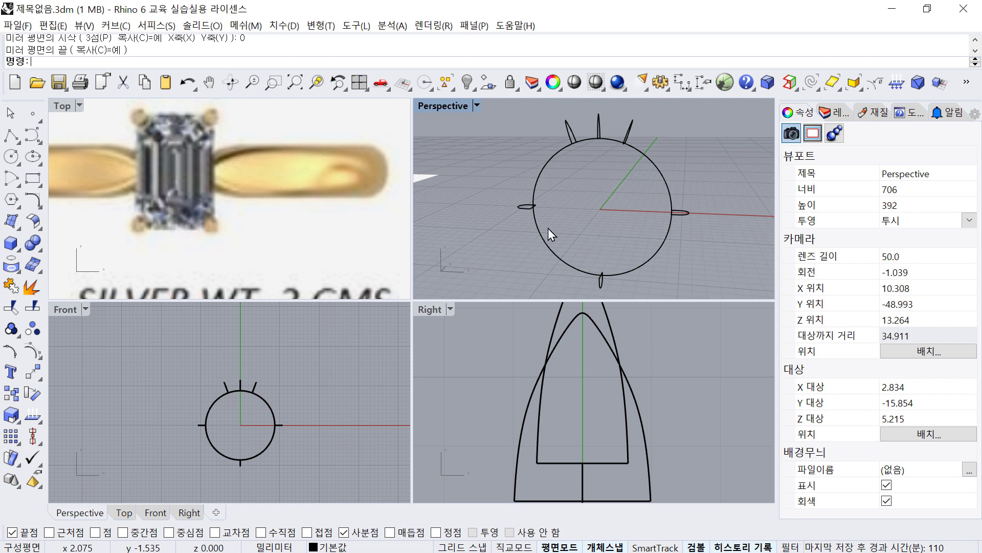
pyautogui.click(13, 227)
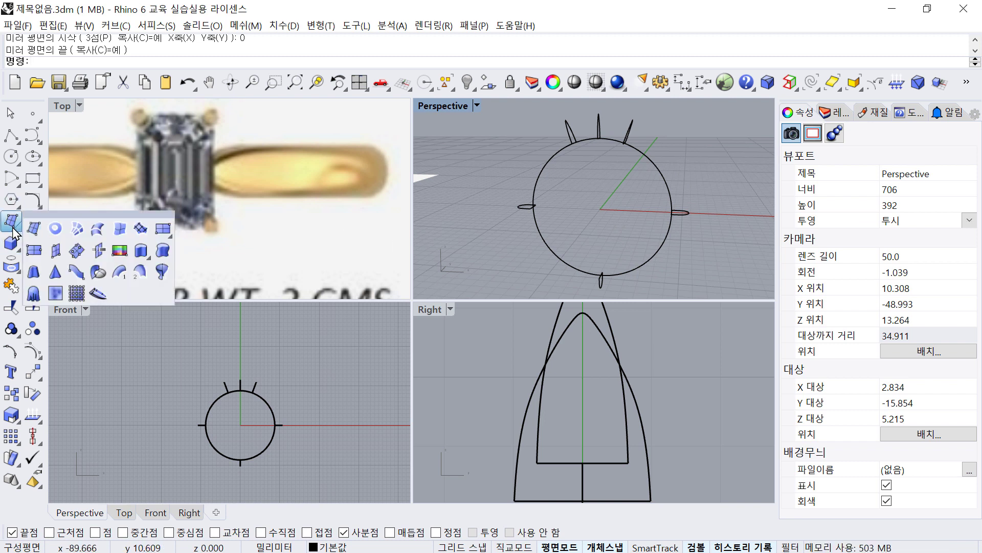
pyautogui.click(121, 274)
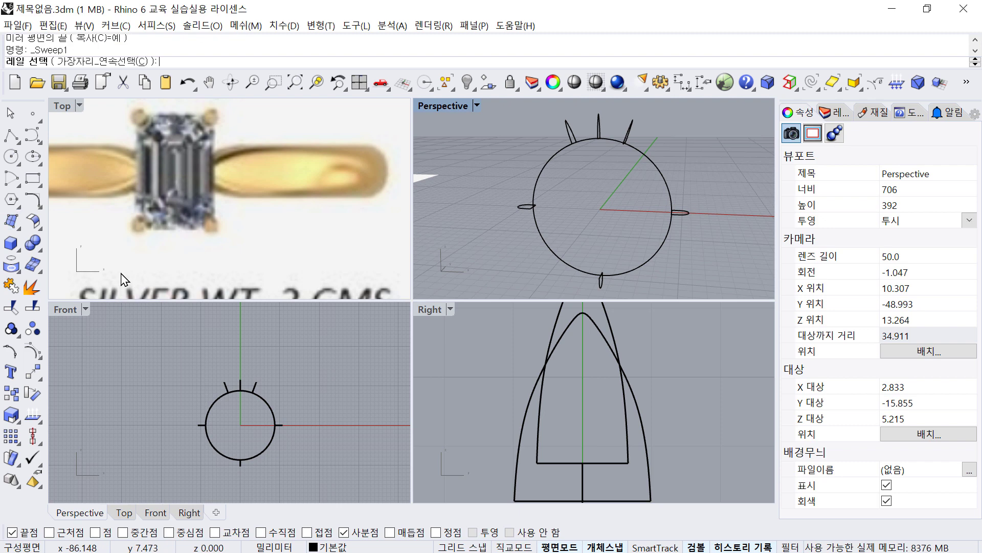
pyautogui.click(659, 165)
pyautogui.click(610, 118)
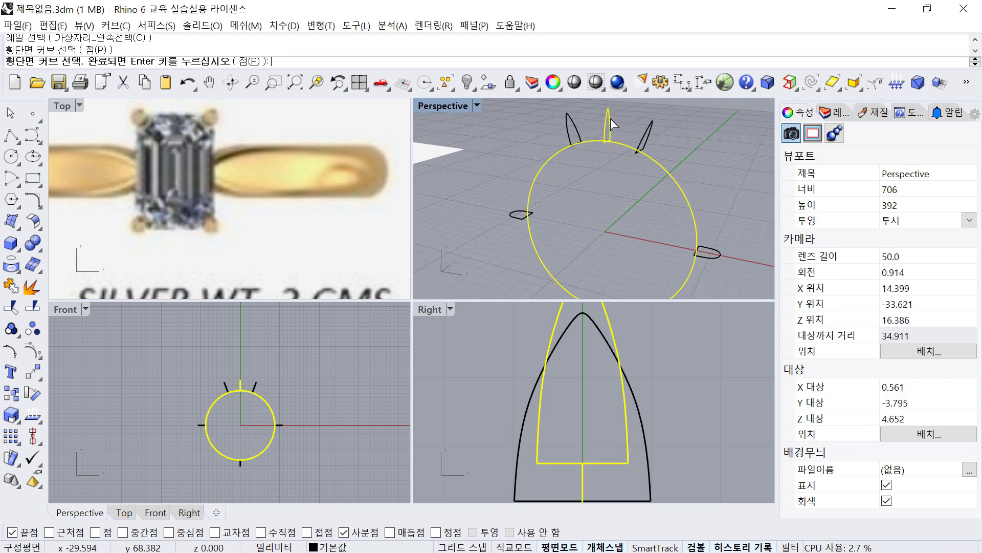
pyautogui.click(650, 134)
pyautogui.click(695, 229)
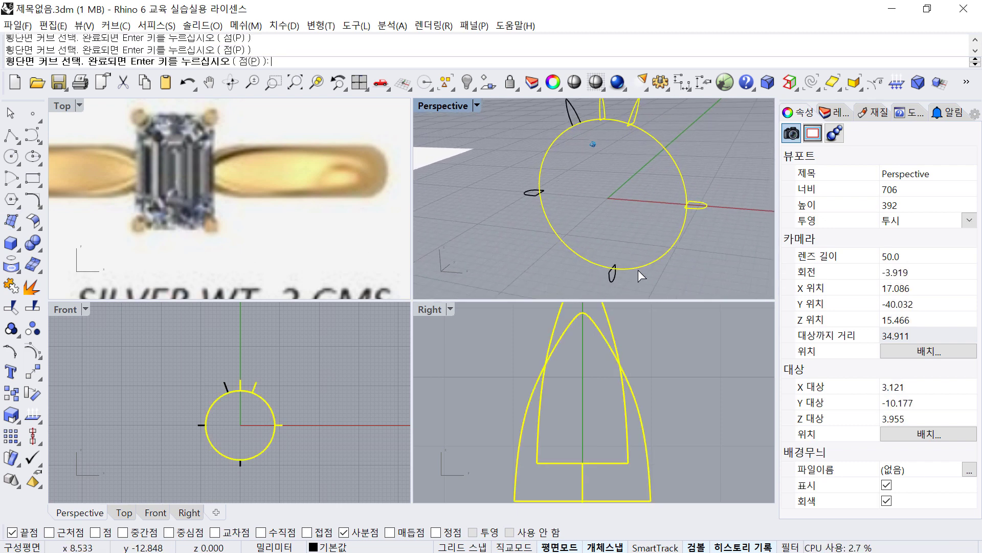
pyautogui.click(613, 275)
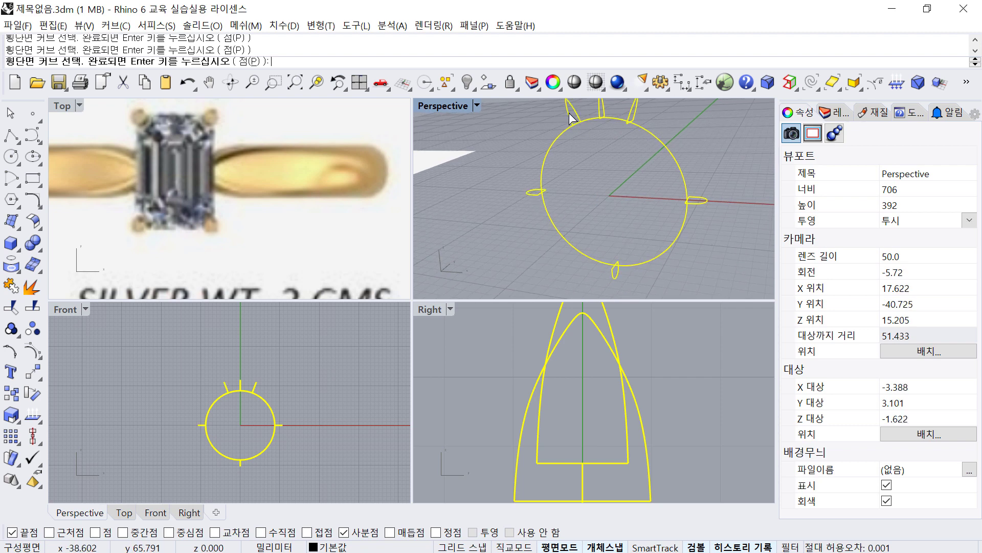
pyautogui.press('Return')
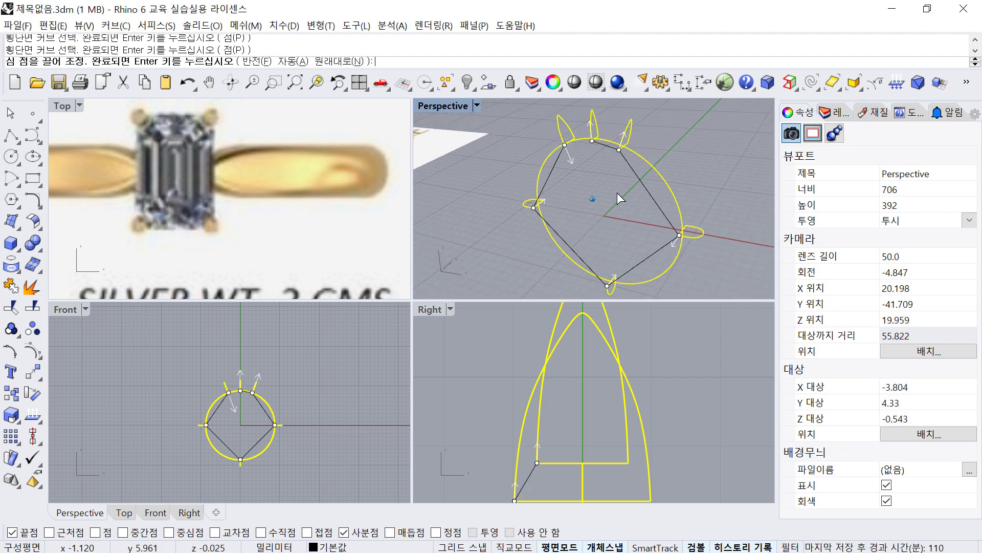
pyautogui.moveTo(617, 193); pyautogui.dragTo(604, 257, button='right')
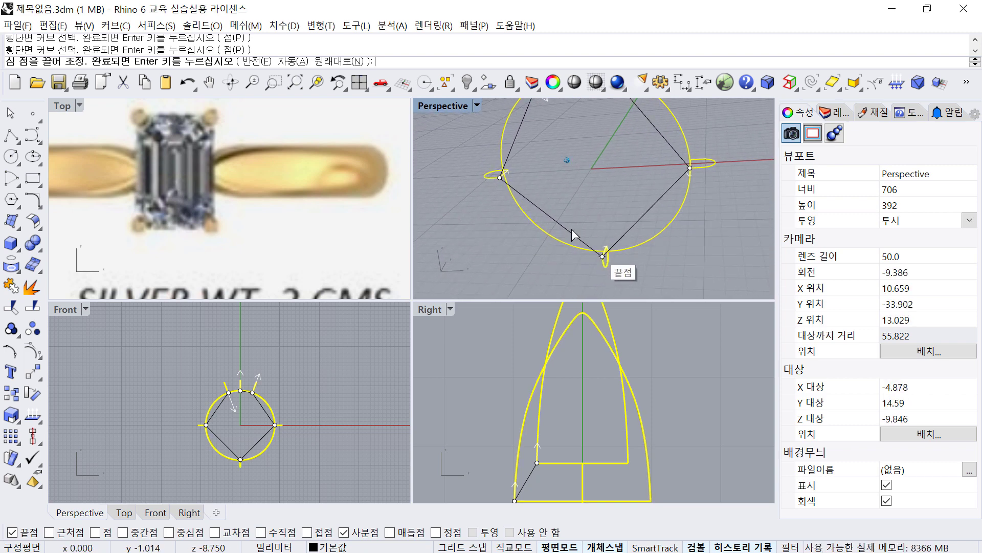
pyautogui.click(603, 257)
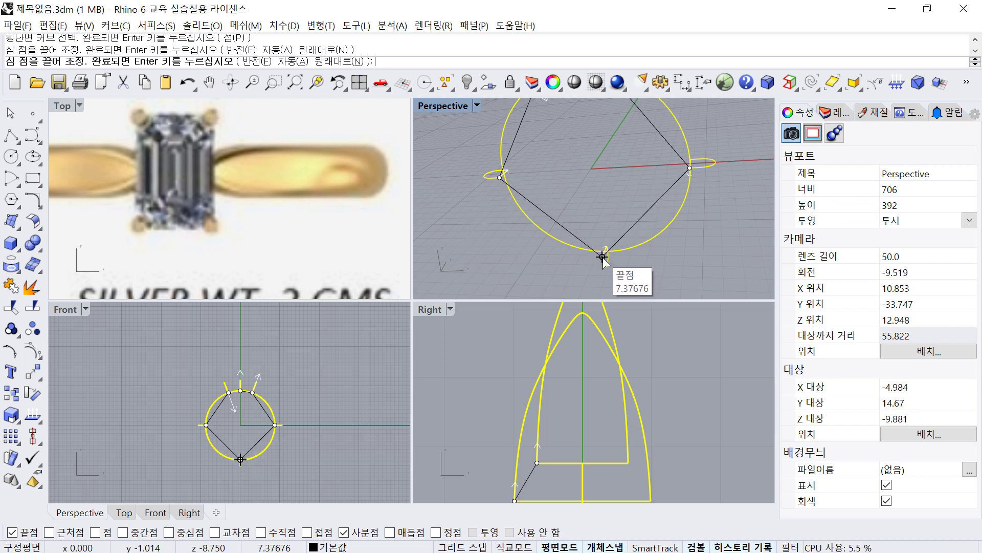
pyautogui.click(258, 62)
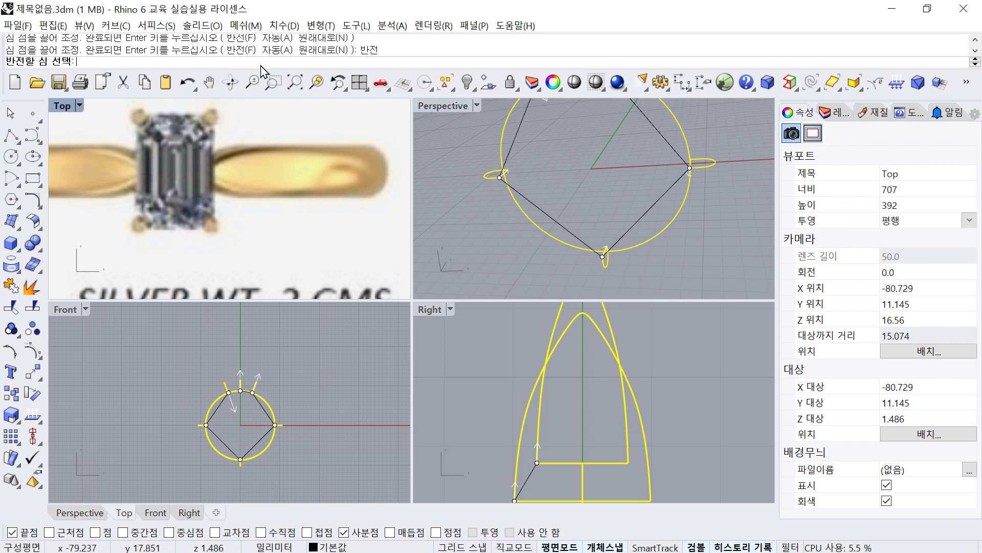
pyautogui.click(603, 258)
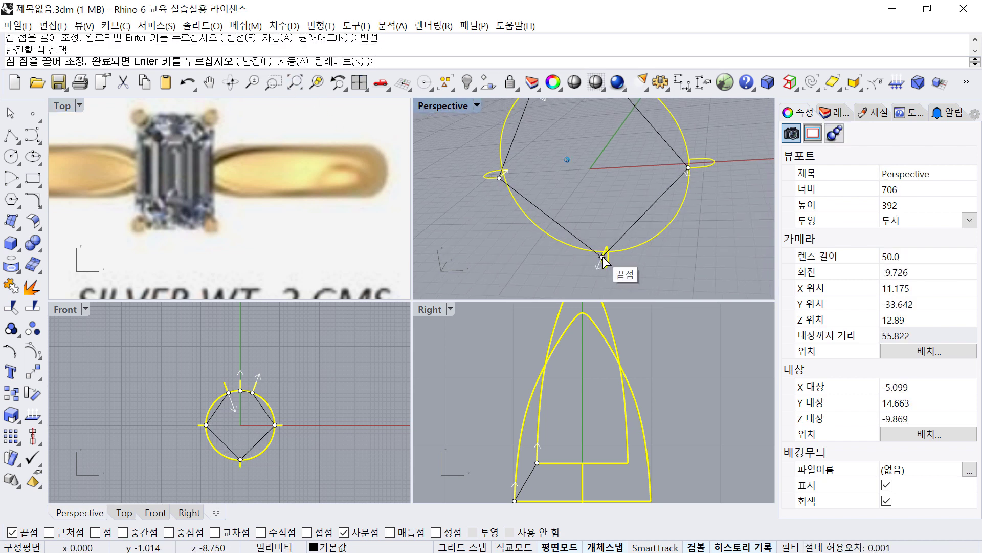
pyautogui.moveTo(604, 261); pyautogui.dragTo(544, 270, button='right')
pyautogui.press('Return')
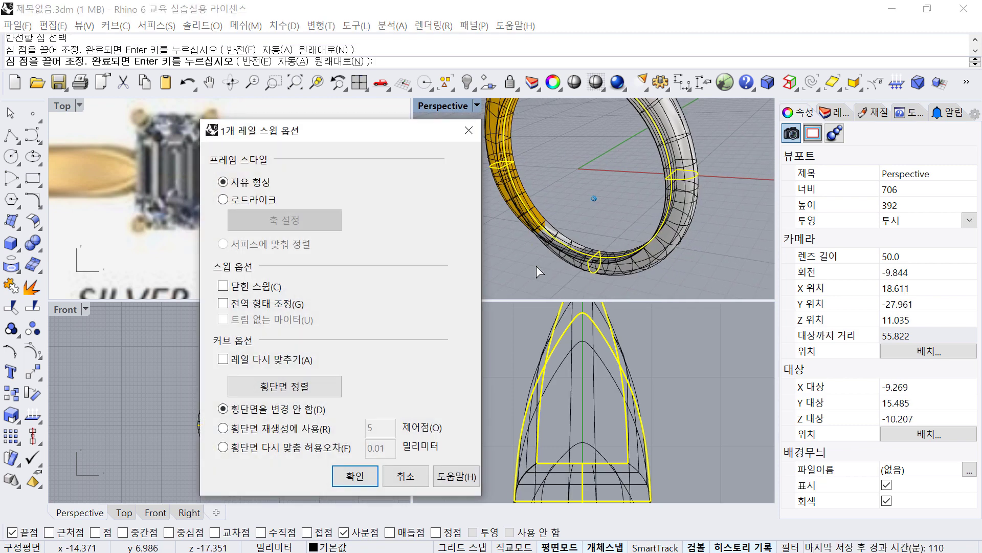
pyautogui.click(407, 469)
# Run a one-rail sweep with the ring circle as the rail and all six section curves around it as cross sections.
pyautogui.scroll(-3, 562, 217)
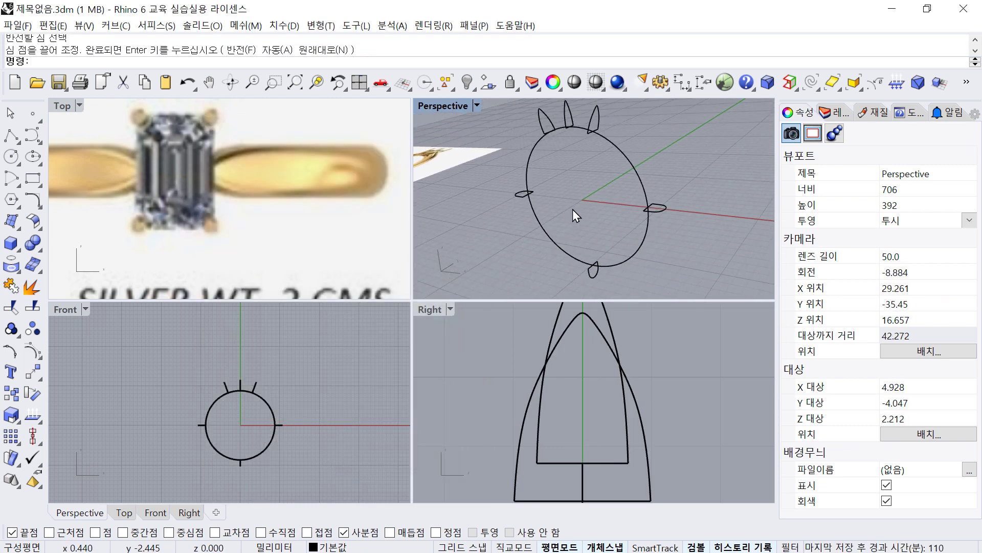
pyautogui.rightClick(571, 206)
pyautogui.click(615, 148)
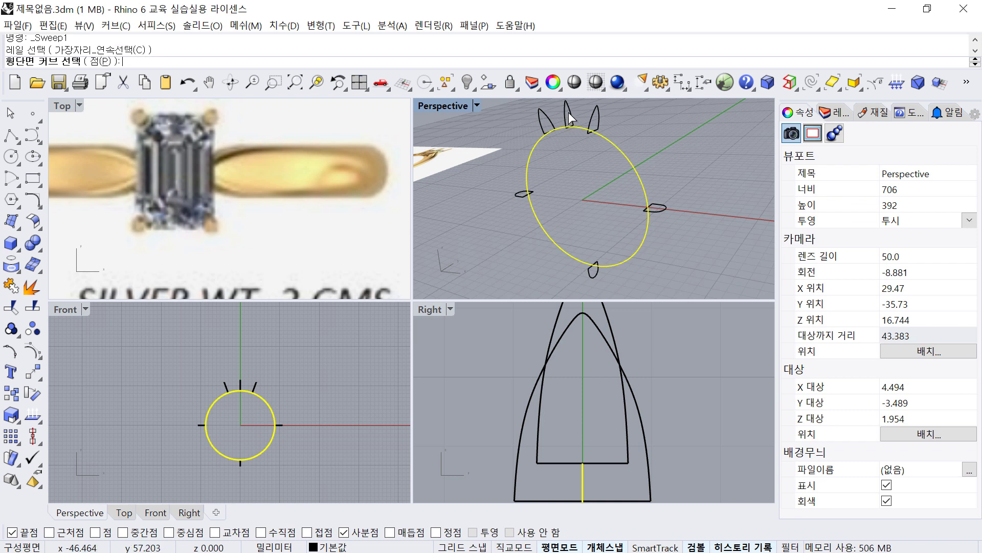
pyautogui.click(570, 116)
pyautogui.click(594, 120)
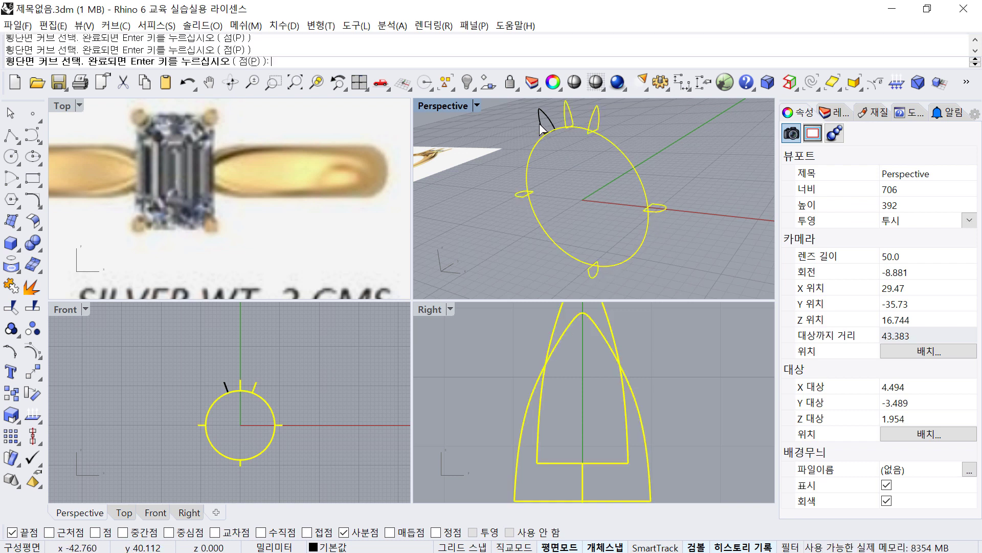
pyautogui.rightClick(564, 173)
# Flip the mismatched seam directions of the section curves and create the band as a closed sweep with unchanged cross sections.
pyautogui.moveTo(564, 174); pyautogui.dragTo(604, 258, button='right')
pyautogui.scroll(4, 601, 257)
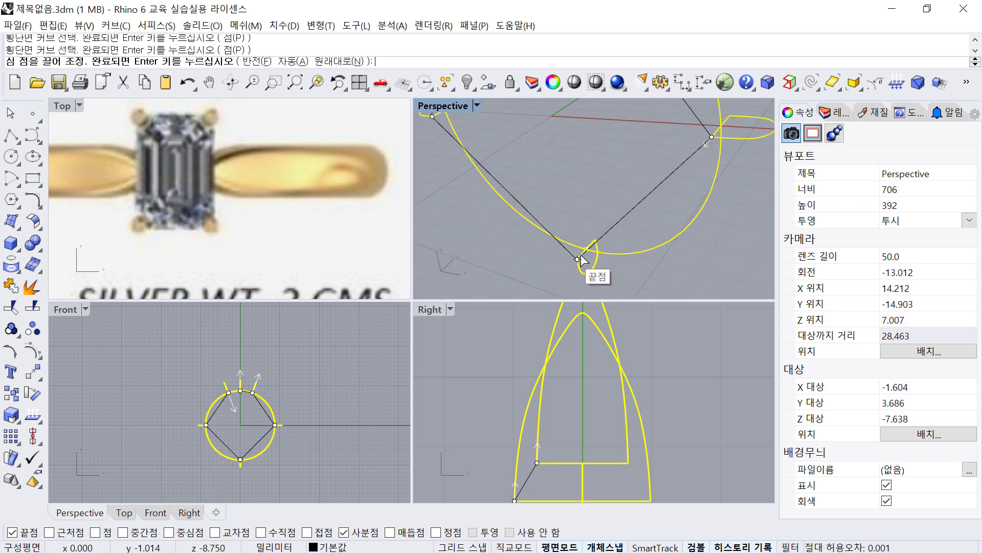
pyautogui.click(586, 254)
pyautogui.moveTo(583, 267); pyautogui.dragTo(514, 194, button='right')
pyautogui.click(510, 200)
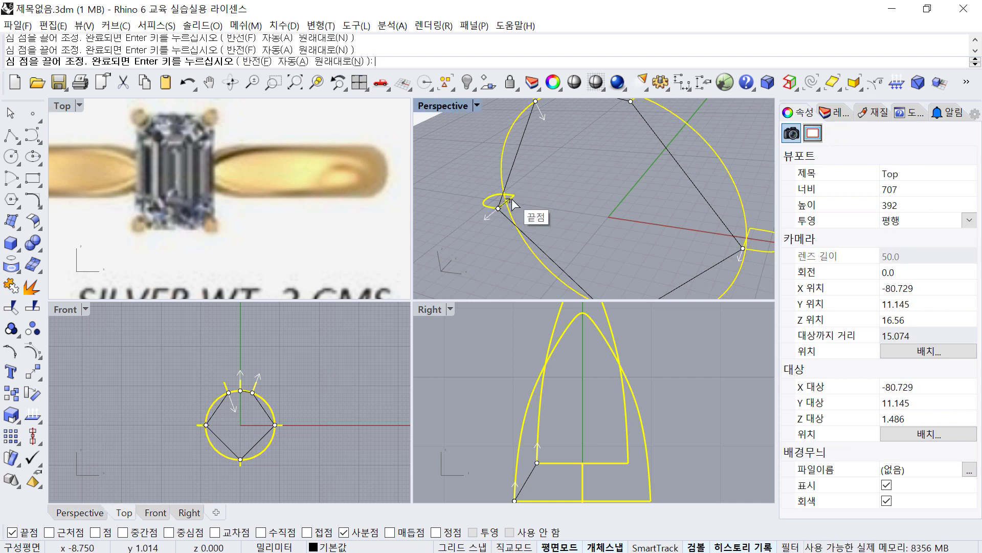
pyautogui.moveTo(512, 203)
pyautogui.mouseDown(button='right')
pyautogui.moveTo(537, 207)
pyautogui.moveTo(554, 177)
pyautogui.moveTo(542, 170)
pyautogui.moveTo(566, 194)
pyautogui.moveTo(532, 183)
pyautogui.moveTo(545, 194)
pyautogui.moveTo(589, 157)
pyautogui.mouseUp(button='right')
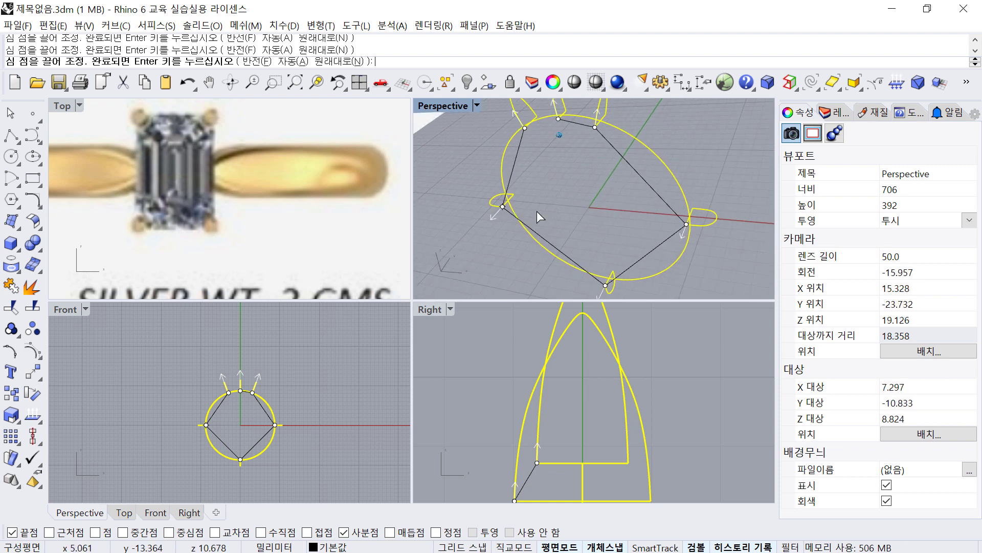
pyautogui.press('Return')
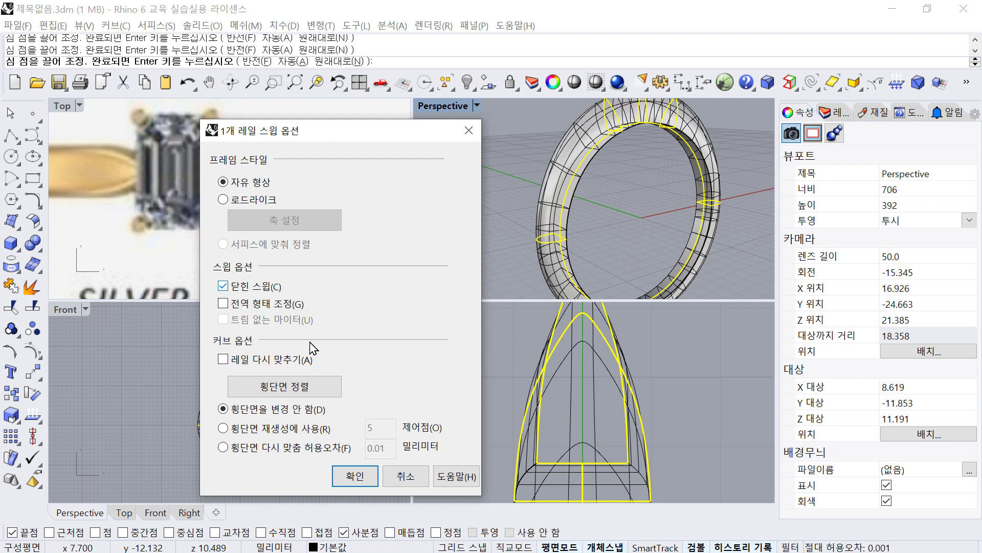
pyautogui.click(355, 474)
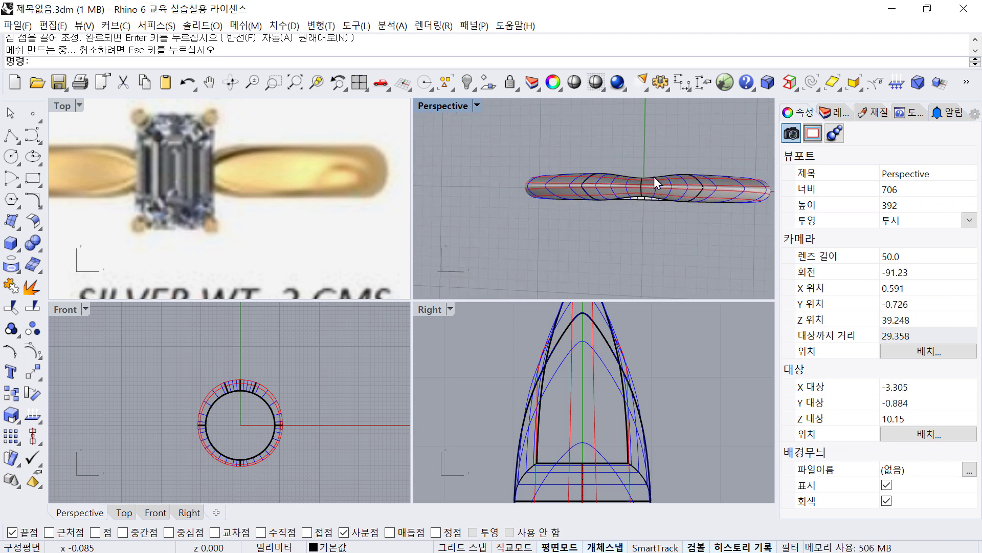
# Rotate a copy of the right shoulder section curve about 5 degrees toward the top section around the origin 0 in the Front view.
pyautogui.click(710, 197)
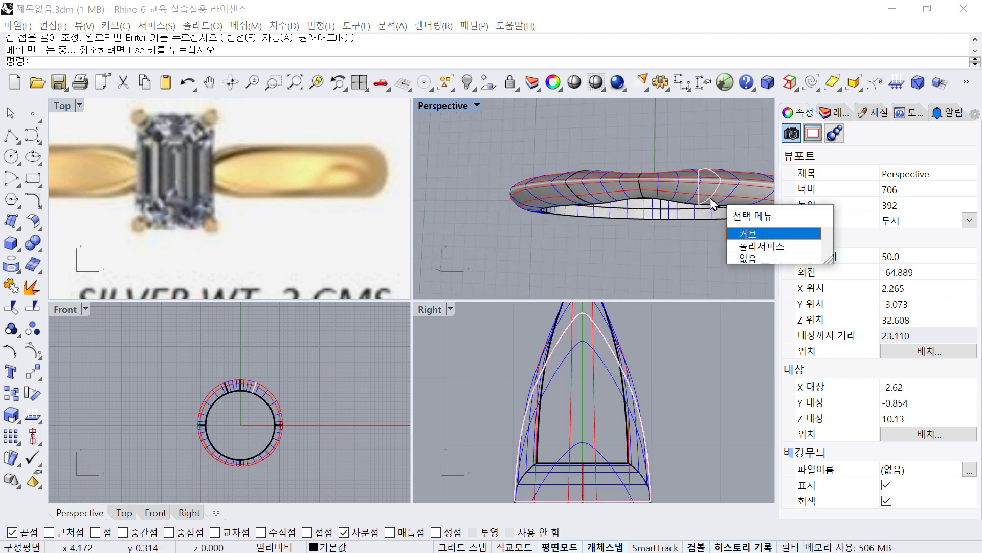
pyautogui.click(742, 233)
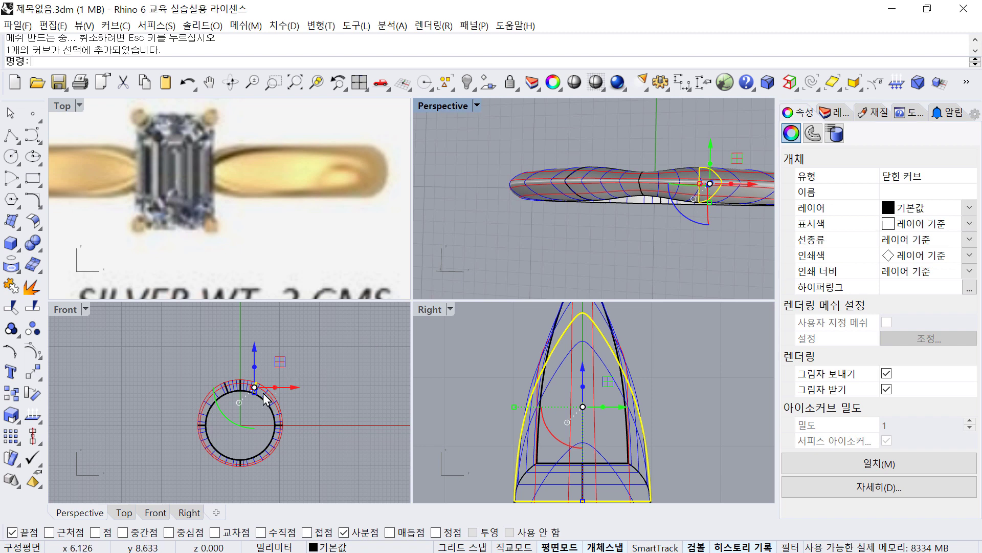
pyautogui.scroll(5, 264, 397)
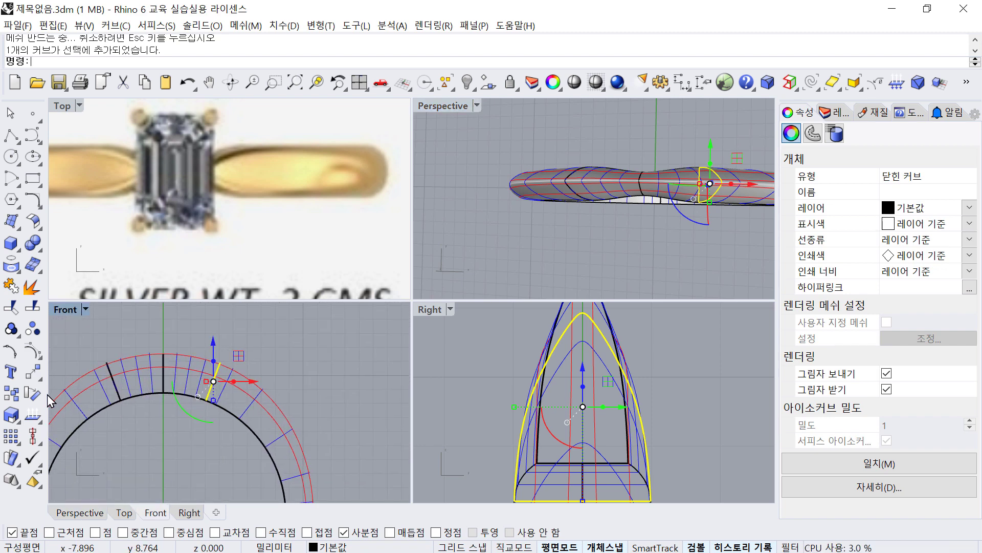
pyautogui.click(32, 396)
pyautogui.scroll(-5, 162, 404)
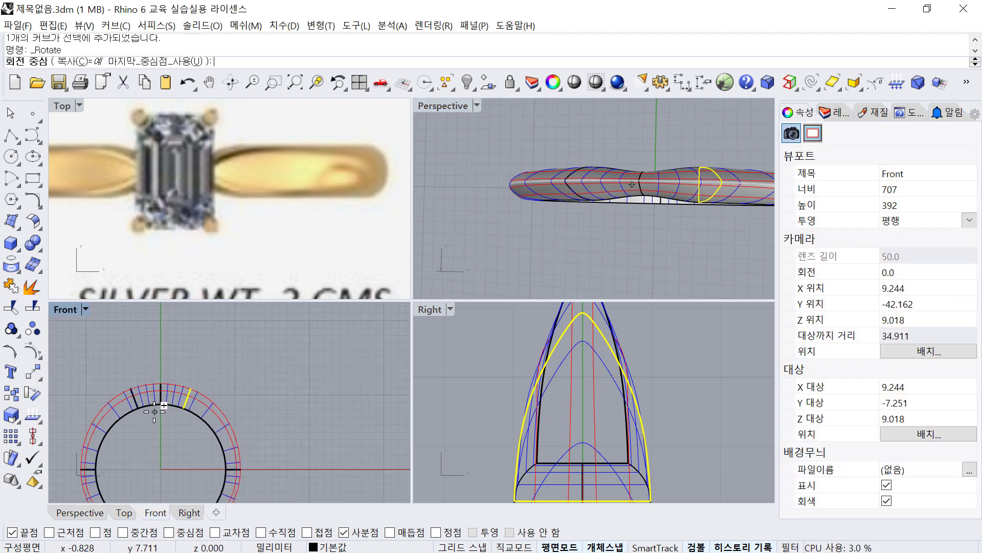
pyautogui.write('0')
pyautogui.press('Return')
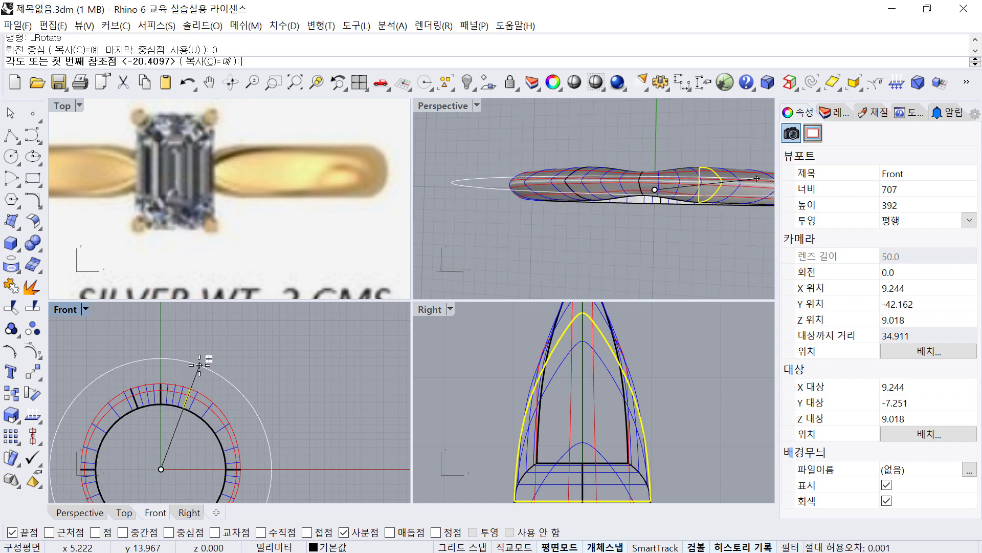
pyautogui.click(199, 364)
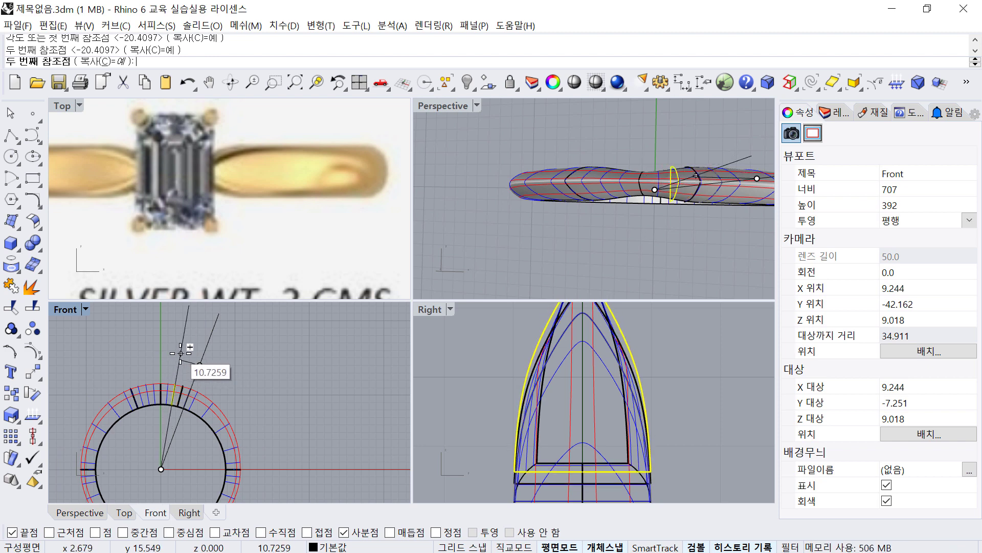
pyautogui.rightClick(181, 353)
pyautogui.click(238, 357)
# Delete the rotated copy of the right shoulder section curve.
pyautogui.click(183, 383)
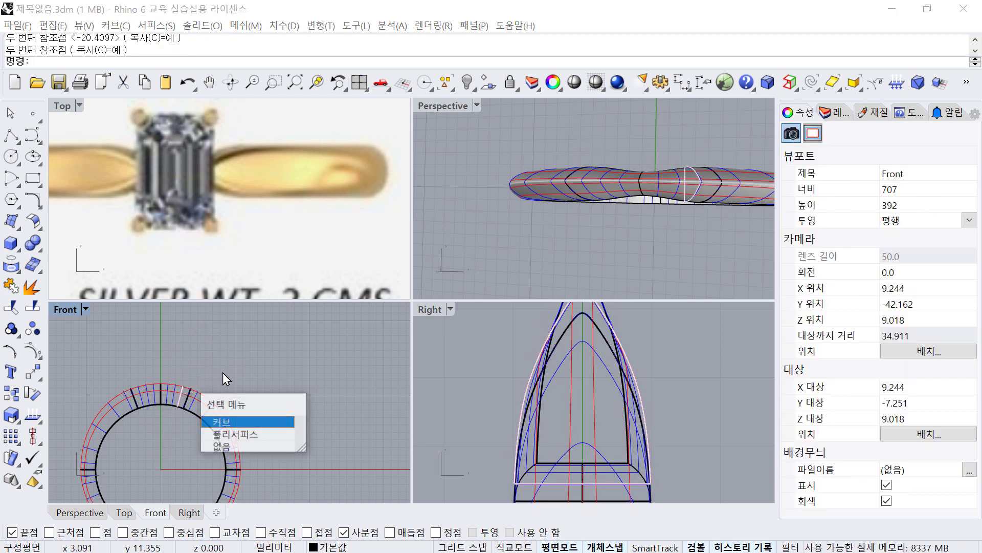
pyautogui.rightClick(228, 367)
pyautogui.press('Delete')
# Rotate the right shoulder section curve itself, with copying off, slightly toward the top section around the origin 0 in the Front view.
pyautogui.moveTo(169, 356); pyautogui.dragTo(202, 426)
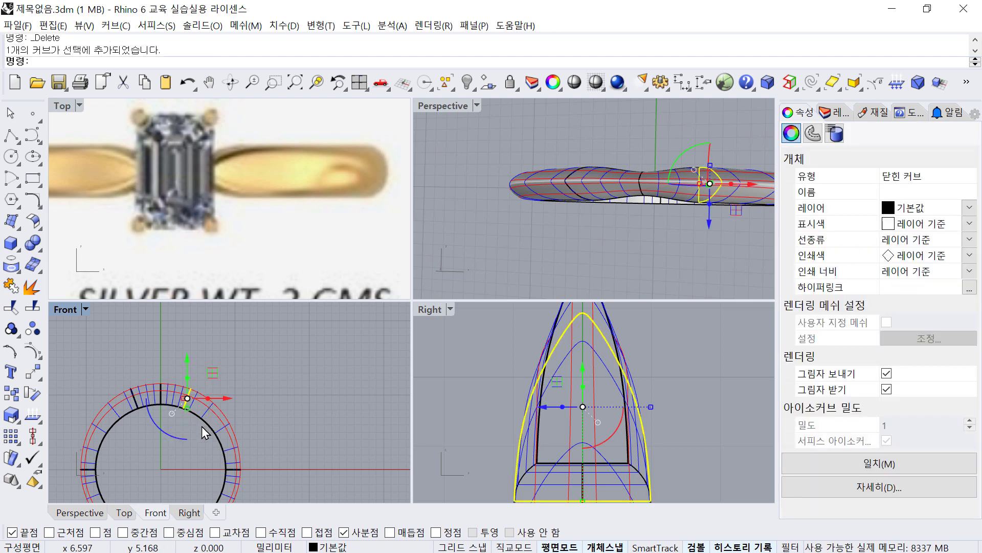
pyautogui.click(33, 393)
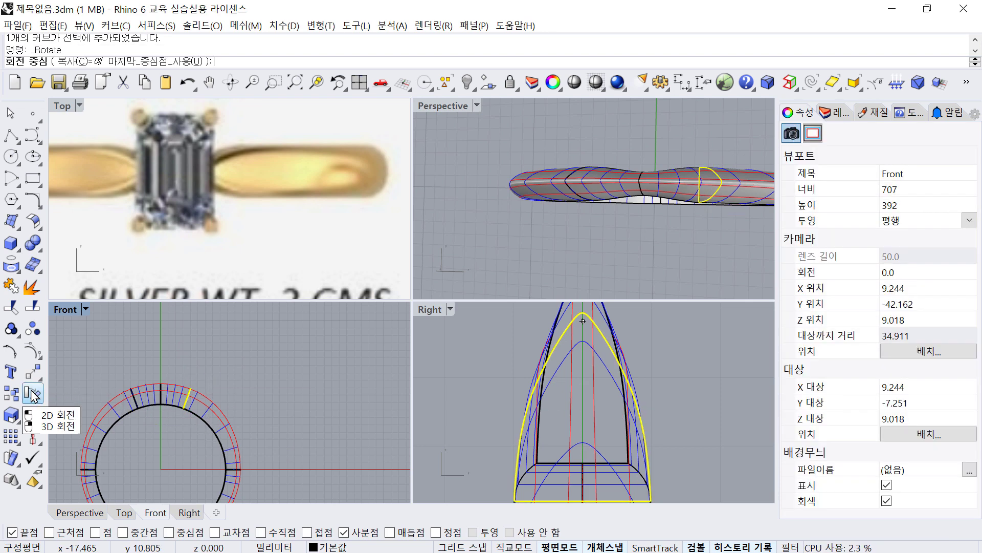
pyautogui.click(81, 61)
pyautogui.write('0')
pyautogui.press('Return')
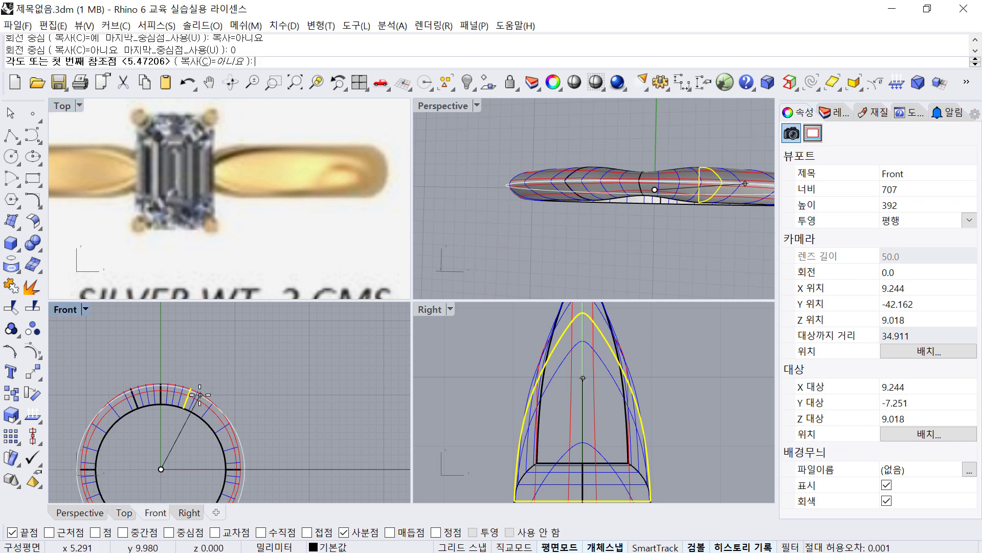
pyautogui.click(202, 360)
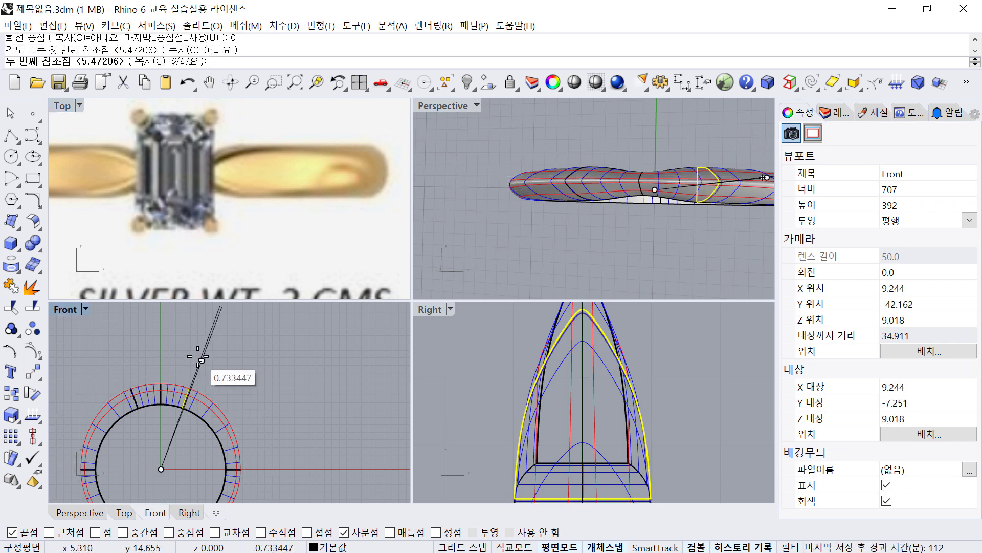
pyautogui.click(193, 349)
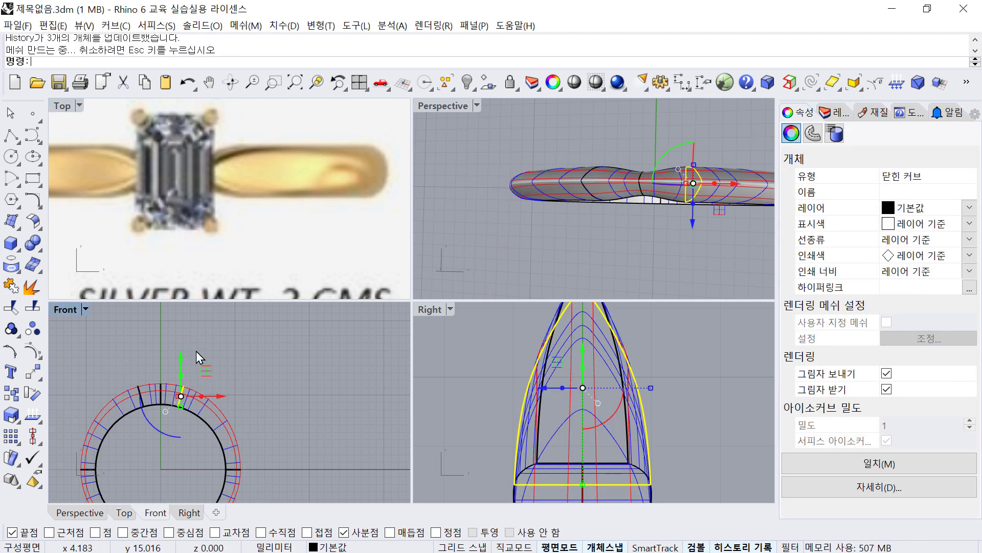
pyautogui.click(257, 351)
# Rotate the right shoulder section curve about 3.9 degrees toward the top section around the origin 0 in the Front view.
pyautogui.moveTo(631, 243); pyautogui.dragTo(671, 190, button='right')
pyautogui.scroll(5, 189, 382)
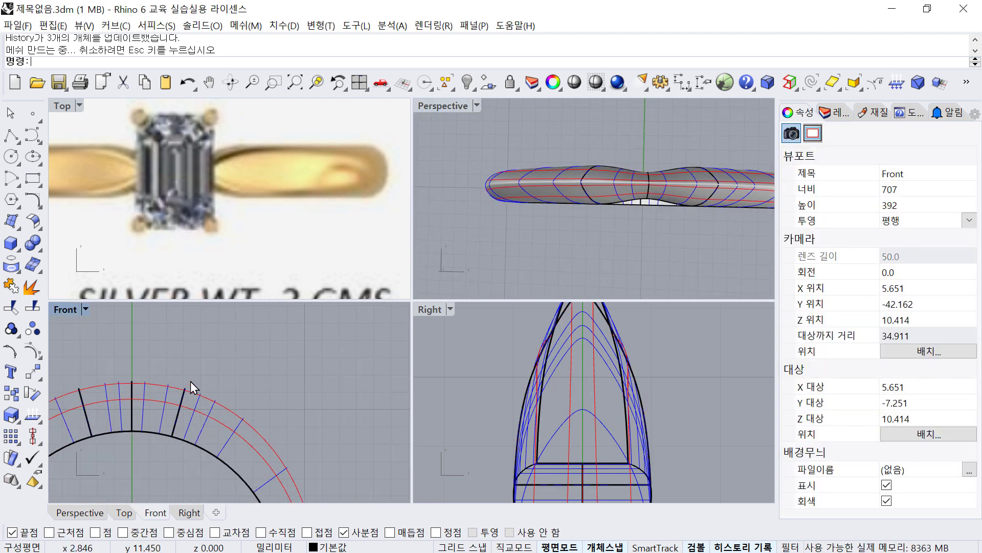
pyautogui.moveTo(222, 473); pyautogui.dragTo(222, 474)
pyautogui.scroll(-3, 230, 353)
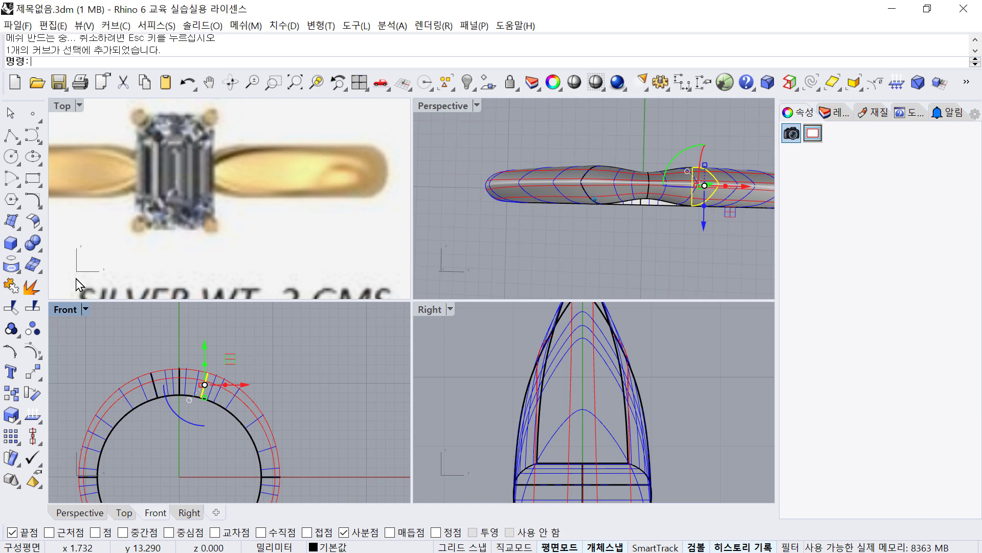
pyautogui.click(34, 394)
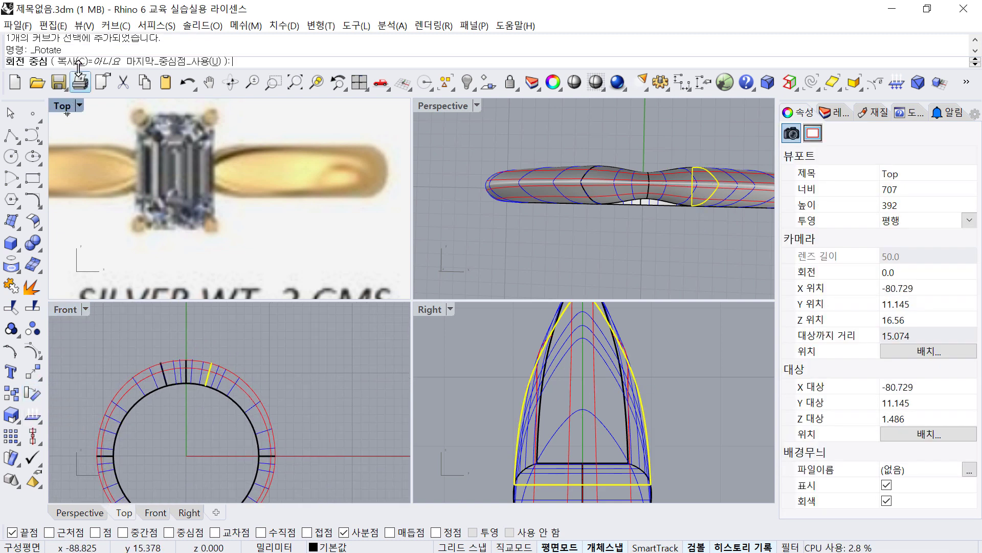
pyautogui.write('0')
pyautogui.press('Return')
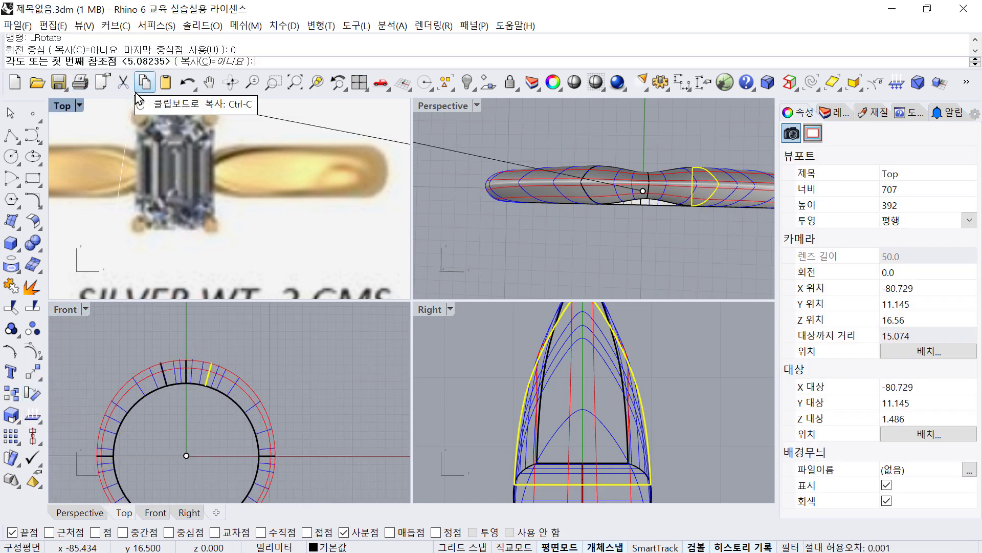
pyautogui.click(222, 325)
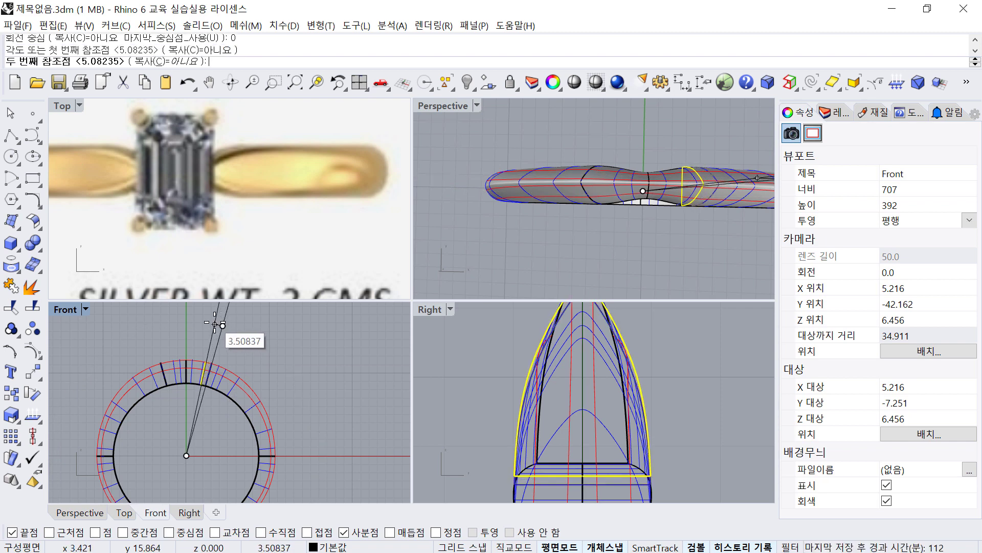
pyautogui.click(214, 324)
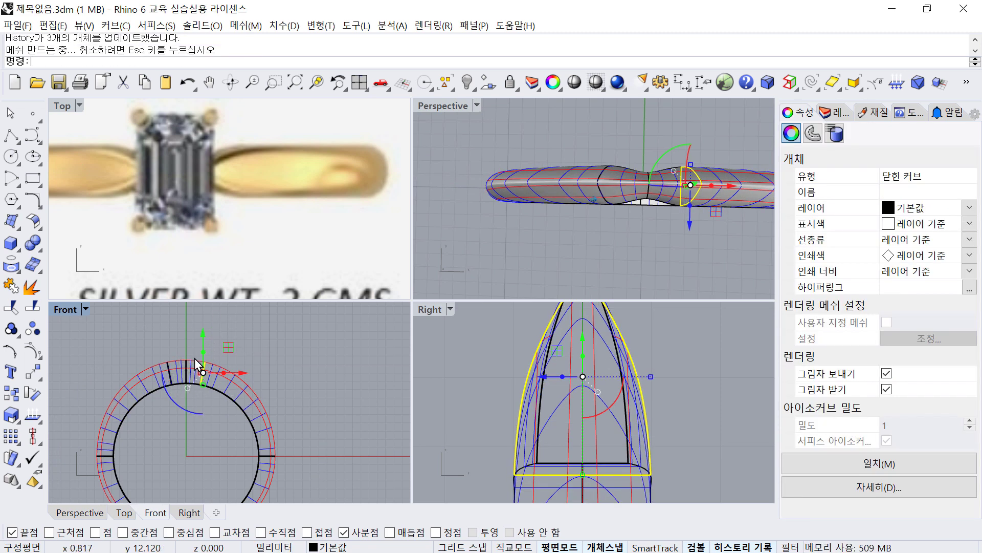
pyautogui.scroll(5, 180, 375)
pyautogui.click(669, 230)
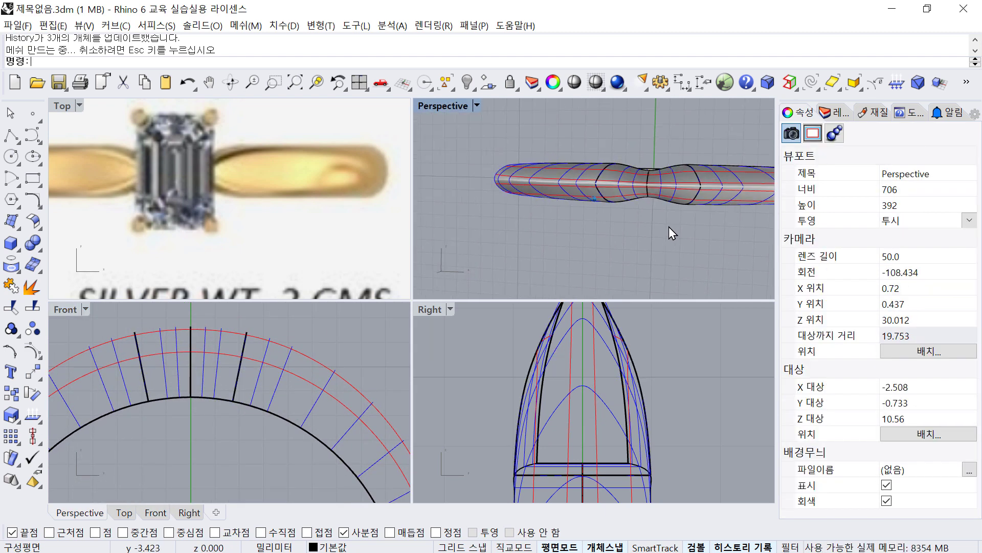
# Show the hidden stone and its setting block on the ring.
pyautogui.moveTo(668, 227); pyautogui.dragTo(662, 186, button='right')
pyautogui.scroll(-2, 561, 186)
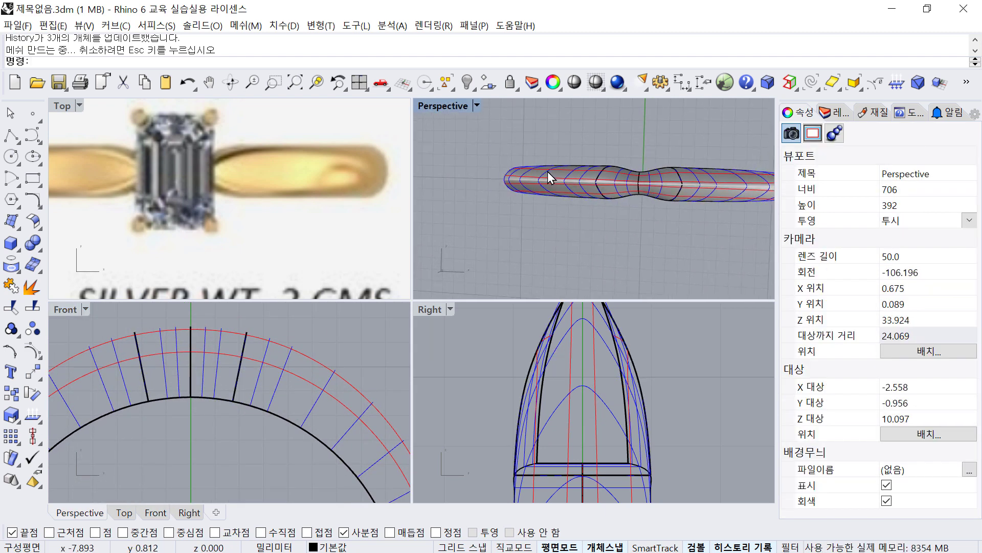
pyautogui.hotkey('ctrl', 'alt', 'h')
pyautogui.moveTo(748, 217); pyautogui.dragTo(655, 183, button='right')
# Rotate the right shoulder section curve about 9.2 degrees away from the stone around the origin 0 in the Front view.
pyautogui.click(245, 343)
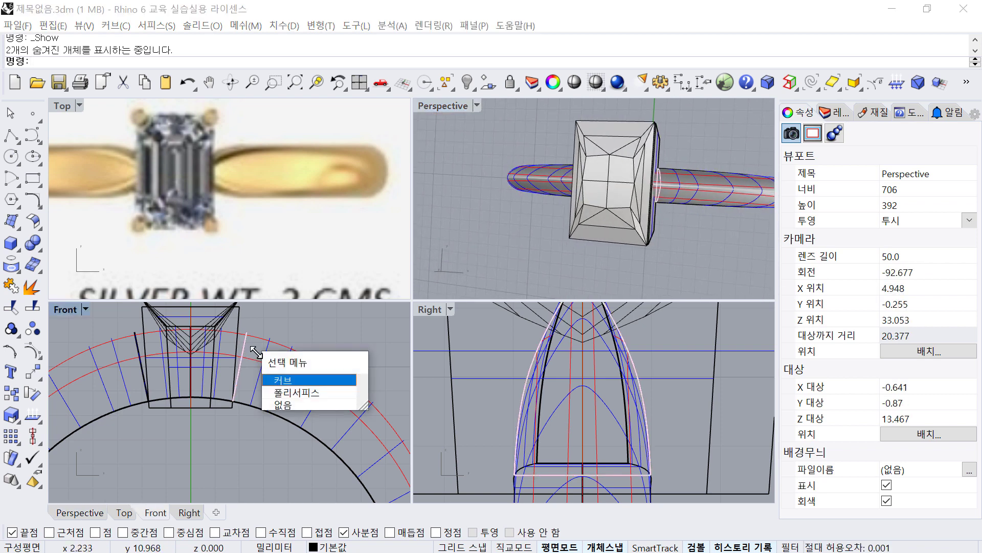
pyautogui.scroll(-1, 256, 352)
pyautogui.click(299, 381)
pyautogui.scroll(-2, 271, 376)
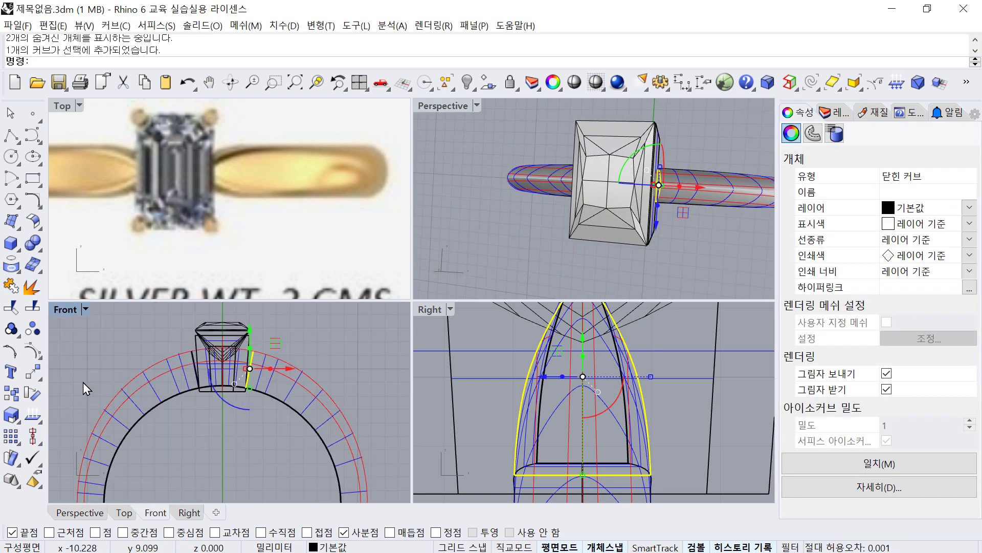
pyautogui.click(33, 393)
pyautogui.scroll(-2, 225, 409)
pyautogui.write('0')
pyautogui.press('Return')
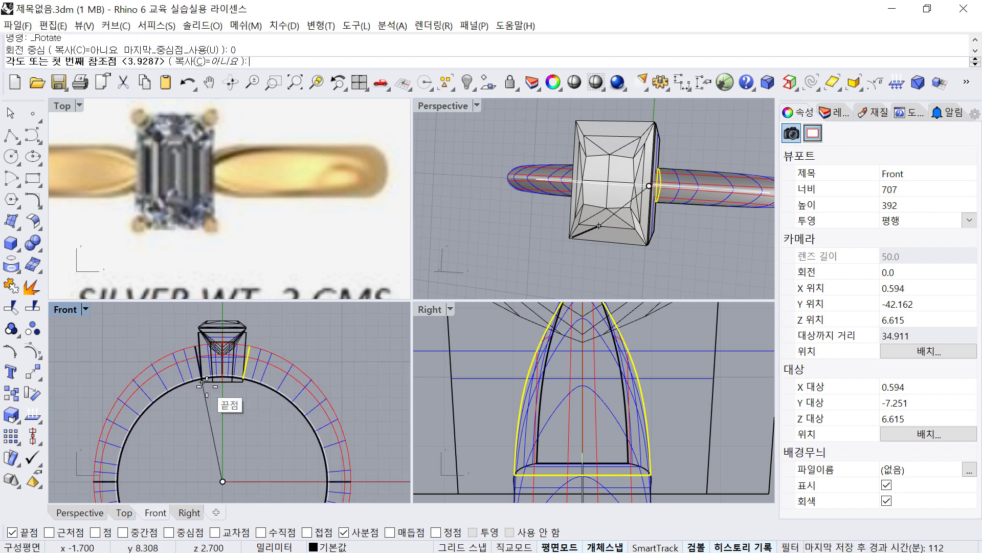
pyautogui.moveTo(203, 384); pyautogui.dragTo(204, 421, button='right')
pyautogui.click(260, 335)
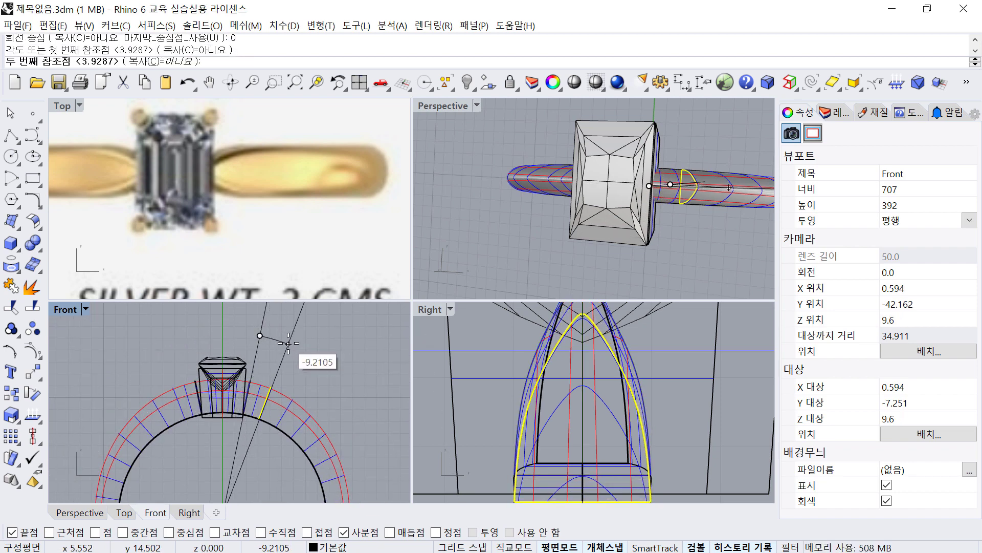
pyautogui.click(288, 344)
pyautogui.press('Escape')
pyautogui.moveTo(692, 261); pyautogui.dragTo(650, 164, button='right')
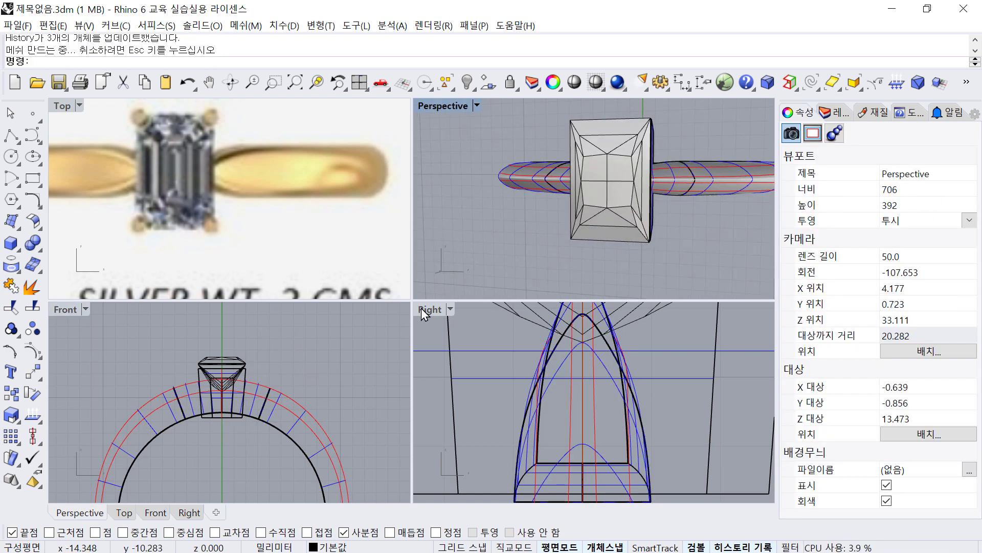
# Widen the right shoulder section curve slightly by scaling it sideways in the Right view.
pyautogui.click(261, 398)
pyautogui.click(279, 437)
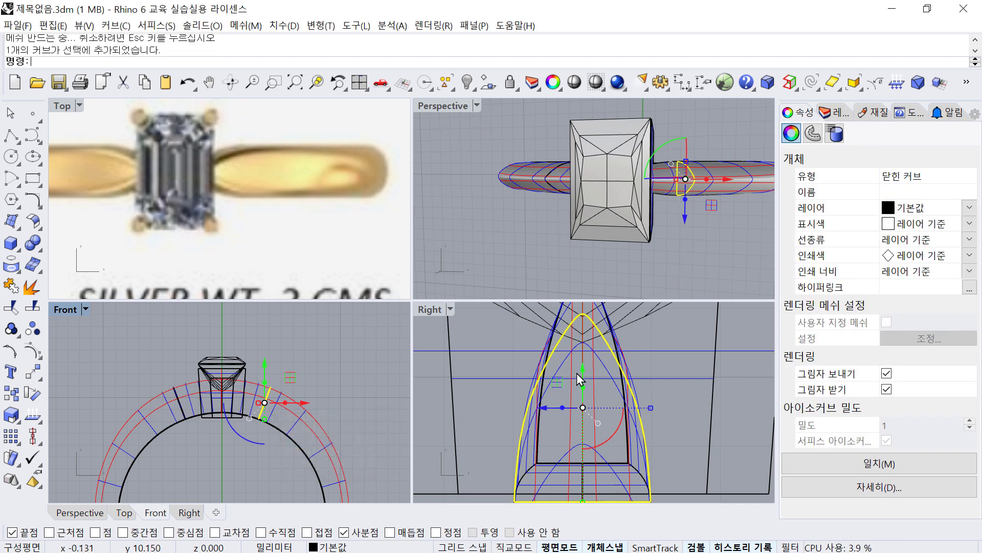
pyautogui.moveTo(650, 408); pyautogui.dragTo(664, 404)
pyautogui.click(702, 271)
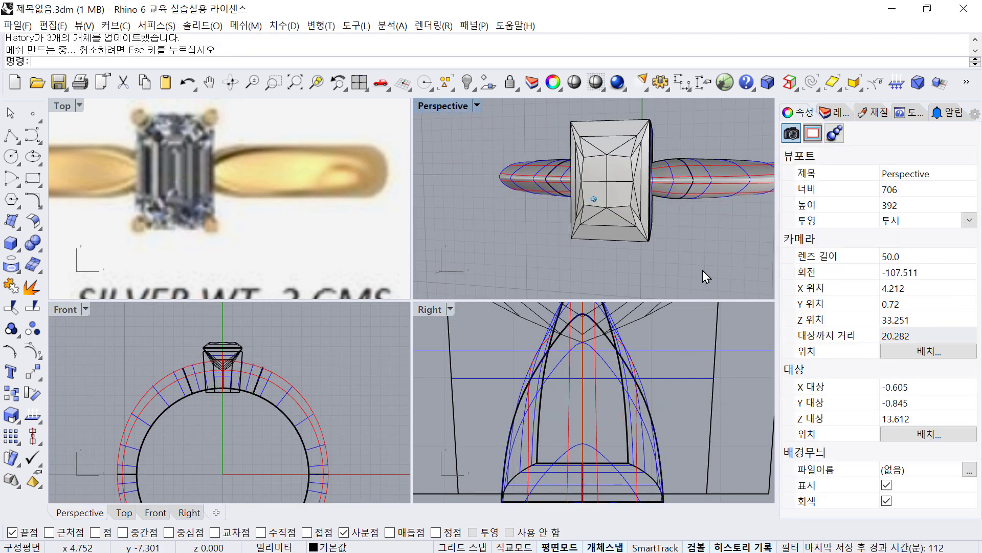
pyautogui.moveTo(702, 270); pyautogui.dragTo(691, 238, button='right')
pyautogui.moveTo(619, 182); pyautogui.dragTo(589, 184, button='right')
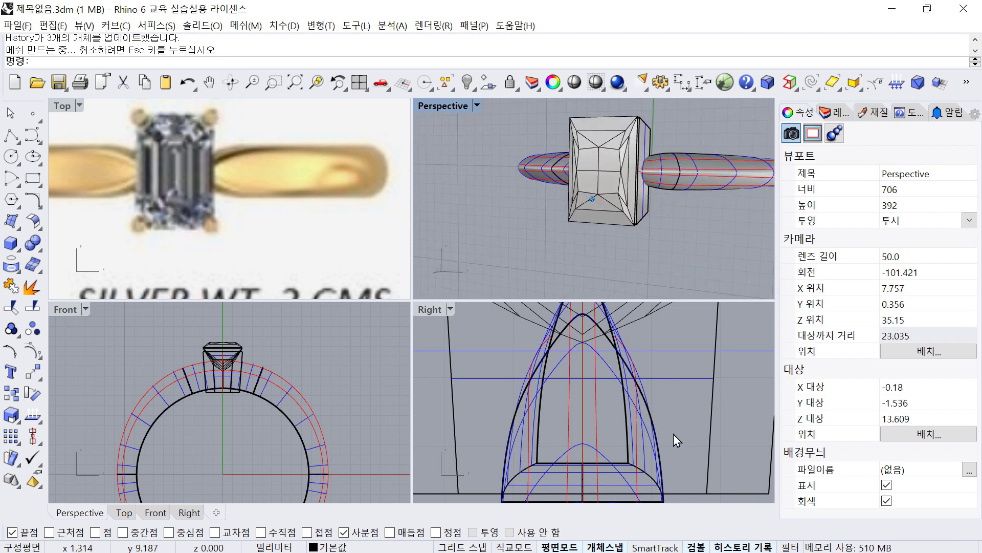
# Narrow the same shoulder section curve very slightly by scaling it sideways in the Right view.
pyautogui.scroll(-3, 672, 435)
pyautogui.click(649, 431)
pyautogui.rightClick(649, 430)
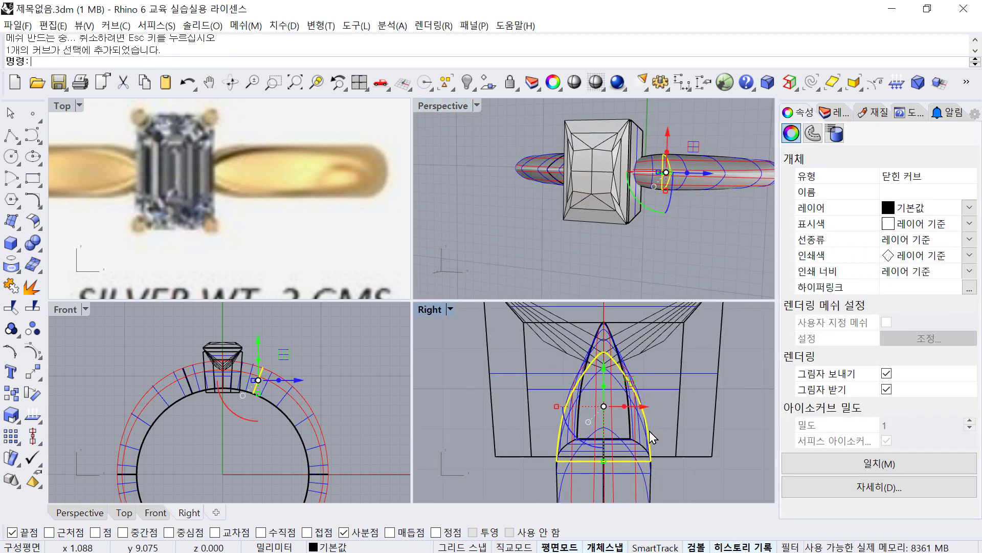
pyautogui.scroll(-1, 649, 447)
pyautogui.moveTo(649, 462); pyautogui.dragTo(641, 429, button='right')
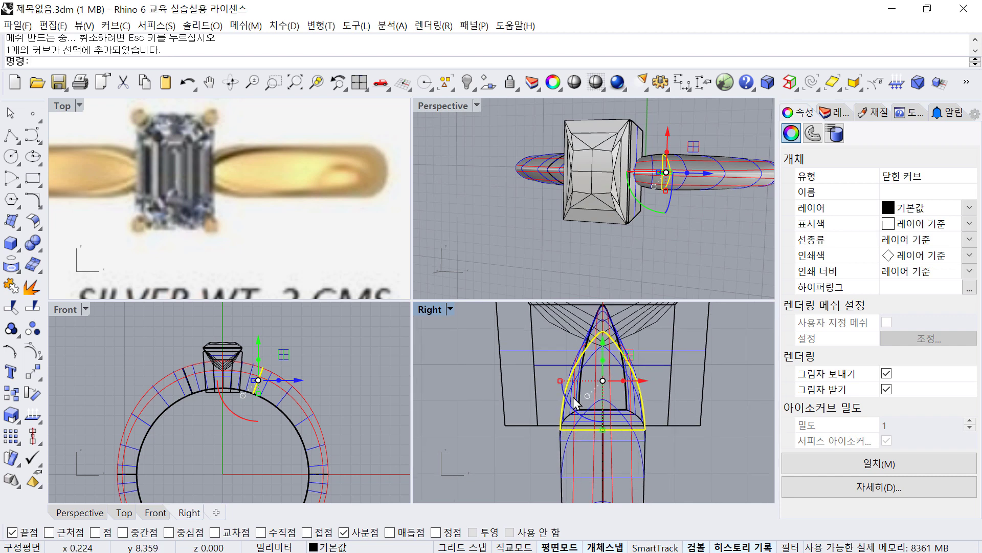
pyautogui.moveTo(561, 380); pyautogui.dragTo(565, 384)
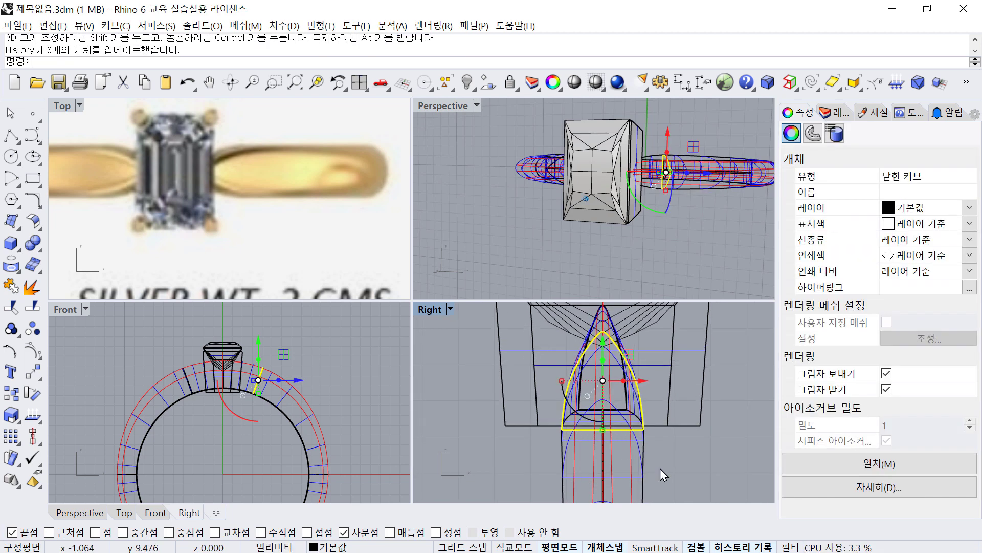
pyautogui.click(660, 469)
# Select the two section curves at the sides of the band and widen them slightly in the Right view.
pyautogui.moveTo(660, 468); pyautogui.dragTo(649, 384, button='right')
pyautogui.scroll(-3, 673, 453)
pyautogui.scroll(-6, 673, 453)
pyautogui.moveTo(674, 453); pyautogui.dragTo(618, 353, button='right')
pyautogui.scroll(-4, 567, 398)
pyautogui.moveTo(567, 398); pyautogui.dragTo(569, 362, button='right')
pyautogui.moveTo(528, 351); pyautogui.dragTo(611, 379)
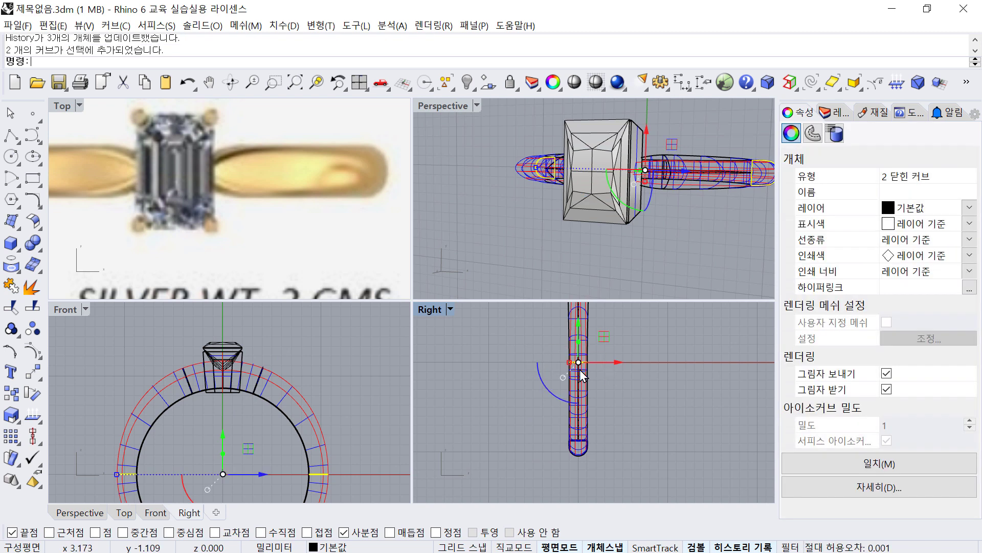
pyautogui.scroll(13, 579, 365)
pyautogui.moveTo(520, 364); pyautogui.dragTo(515, 363)
pyautogui.click(659, 266)
# Examine the tapered band with its stone from several angles and compare it with the side view in the reference image.
pyautogui.moveTo(659, 266); pyautogui.dragTo(665, 260, button='right')
pyautogui.scroll(-1, 659, 265)
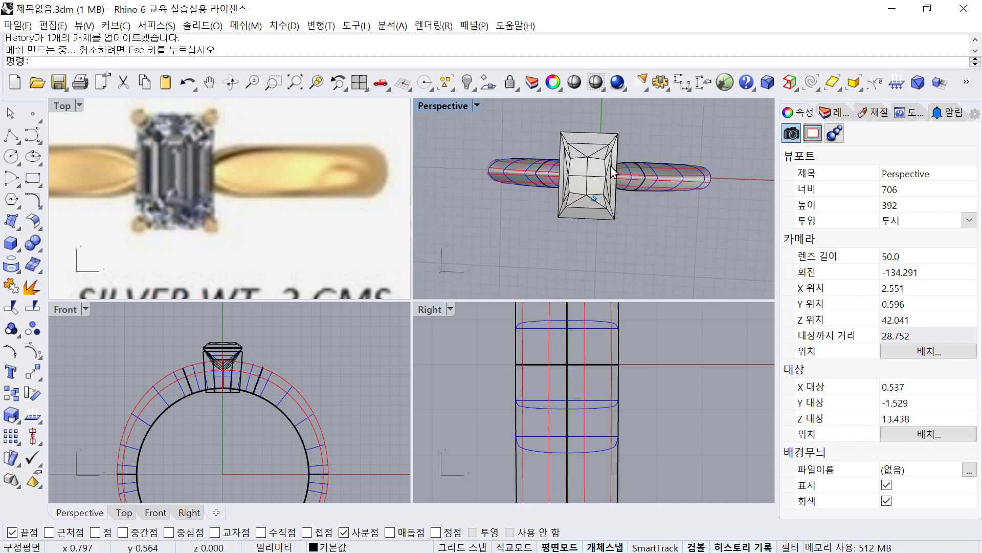
pyautogui.moveTo(612, 168); pyautogui.dragTo(608, 167, button='right')
pyautogui.moveTo(657, 148); pyautogui.dragTo(654, 148, button='right')
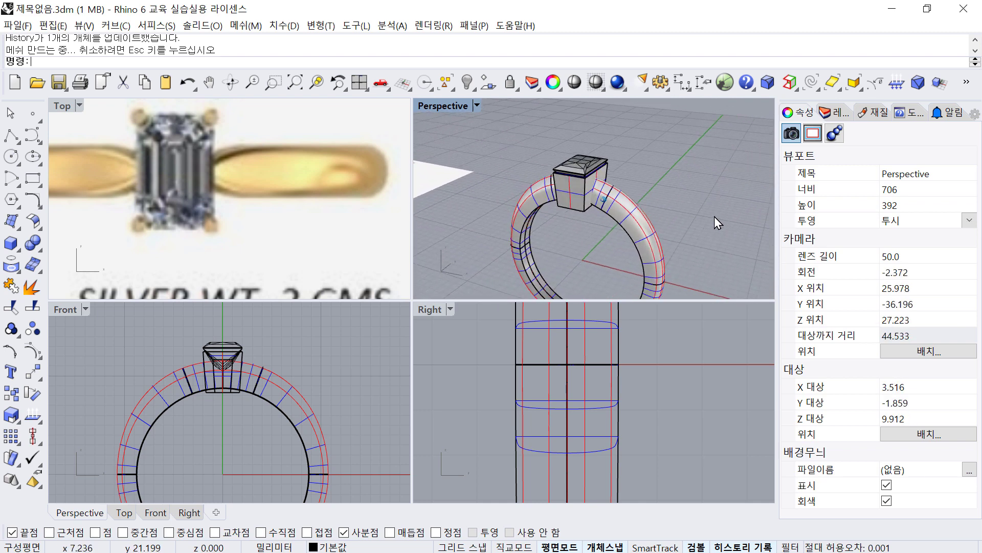
pyautogui.scroll(-5, 314, 370)
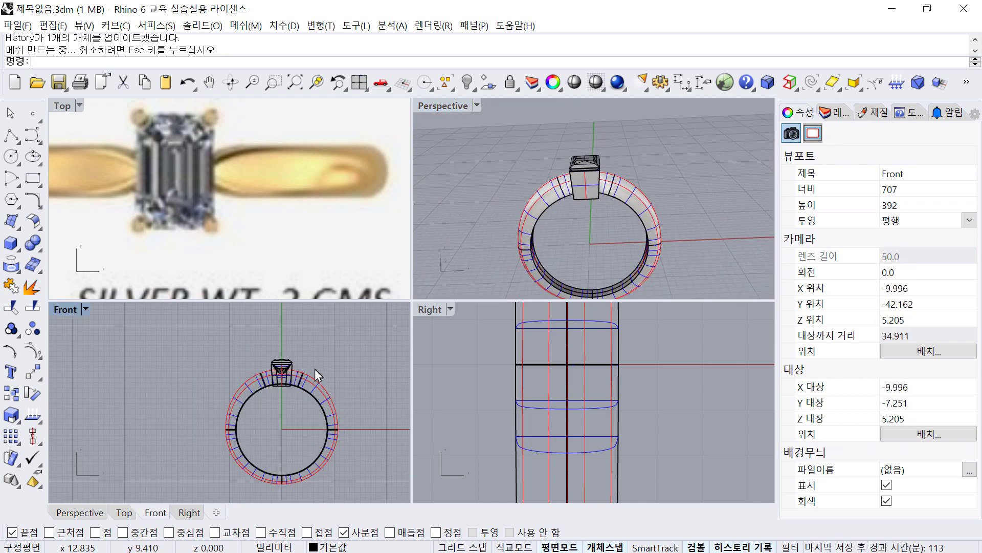
pyautogui.scroll(-6, 229, 241)
pyautogui.scroll(8, 228, 240)
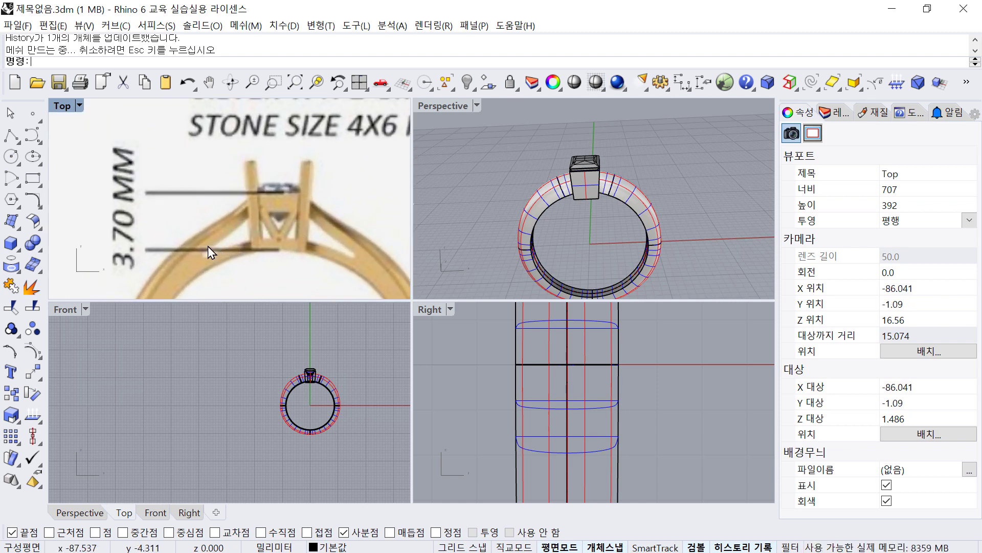
pyautogui.click(131, 333)
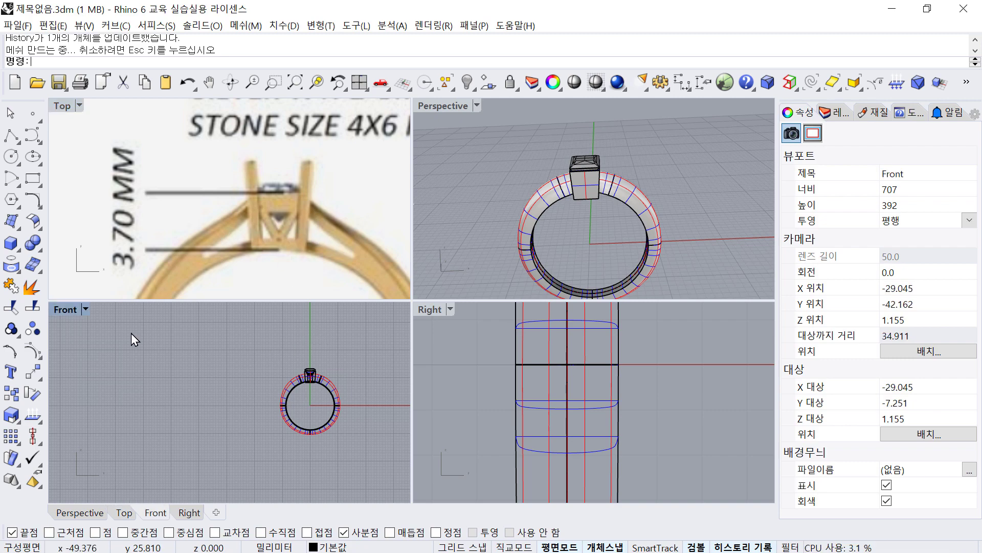
# Maximize the Front view and draw a 17.5 mm diameter circle centred on the origin 0.
pyautogui.doubleClick(59, 310)
pyautogui.scroll(6, 551, 289)
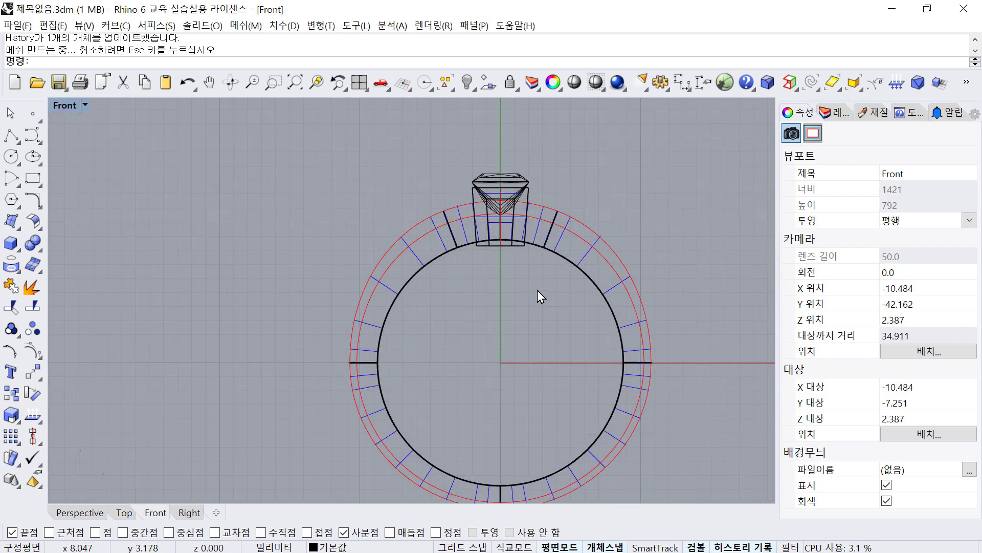
pyautogui.moveTo(454, 289); pyautogui.dragTo(450, 314, button='right')
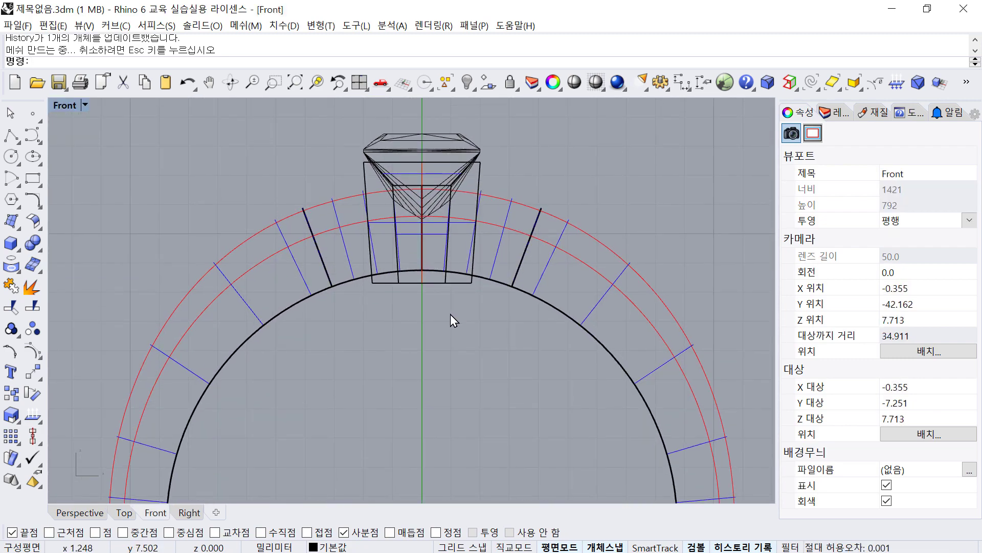
pyautogui.click(13, 157)
pyautogui.scroll(-1, 417, 379)
pyautogui.write('0')
pyautogui.press('Return')
pyautogui.write('17')
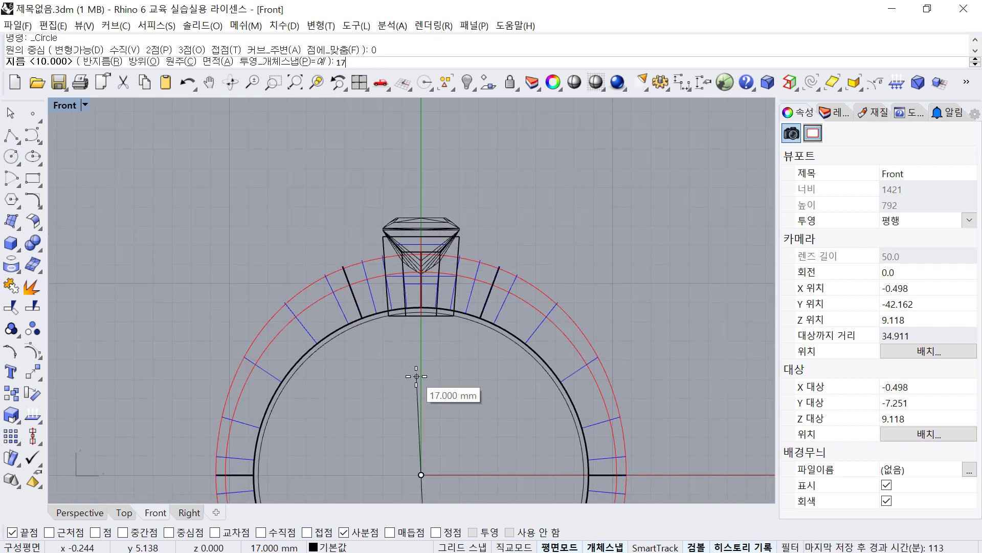
pyautogui.write('.5')
pyautogui.press('Return')
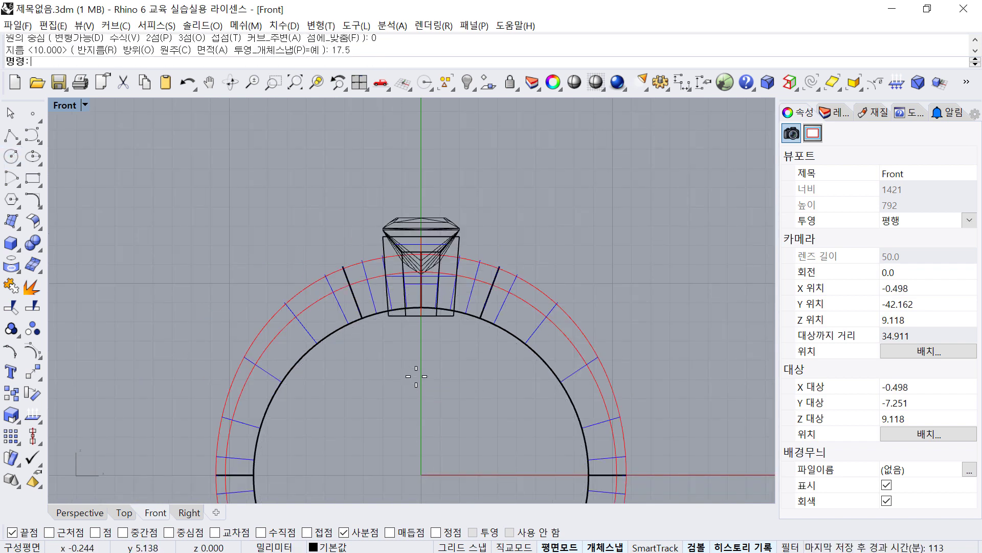
# Offset the 17.5 mm circle outward by 0.8 mm and set the Front view to shaded display.
pyautogui.click(518, 340)
pyautogui.rightClick(519, 340)
pyautogui.moveTo(431, 345); pyautogui.dragTo(419, 357, button='right')
pyautogui.write('O')
pyautogui.press('Return')
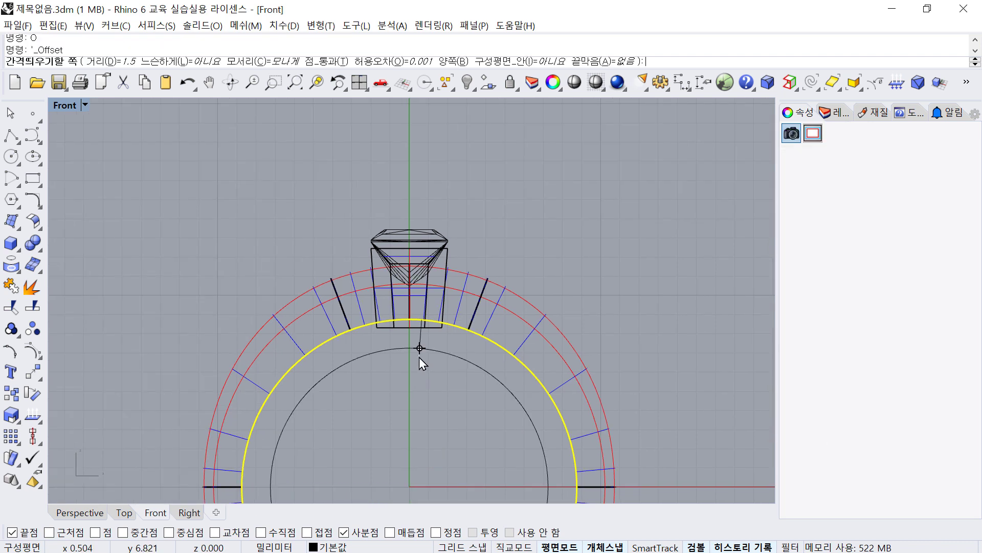
pyautogui.scroll(2, 419, 357)
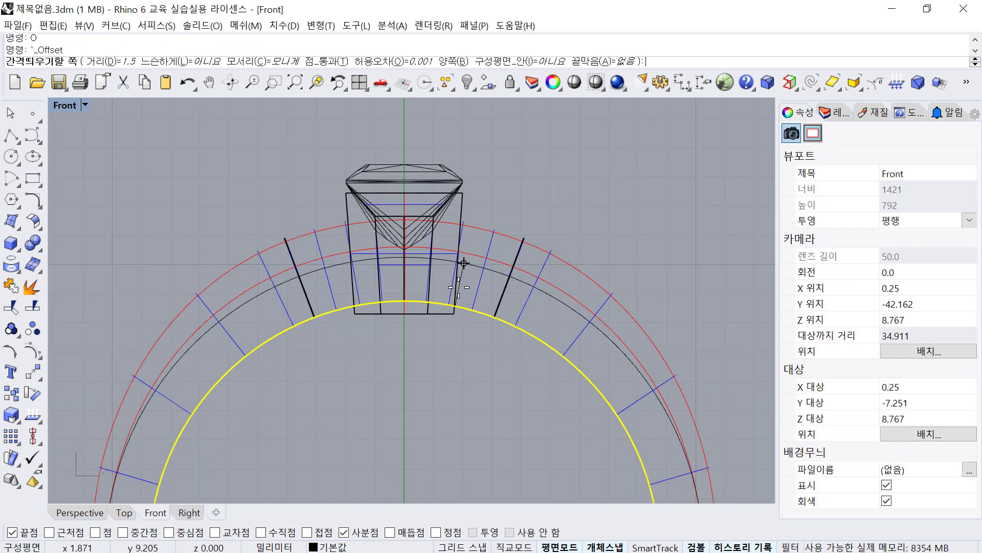
pyautogui.write('0.')
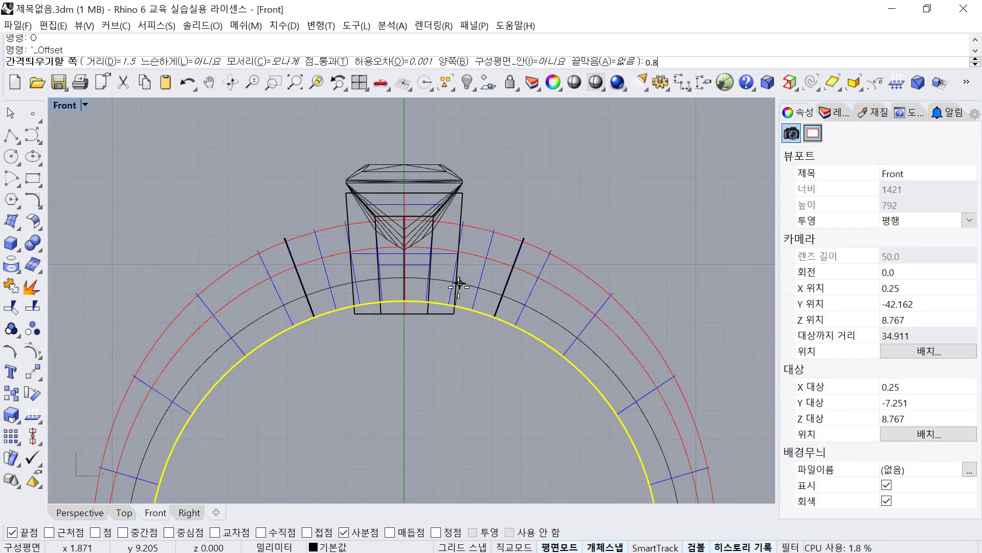
pyautogui.write('8')
pyautogui.press('Return')
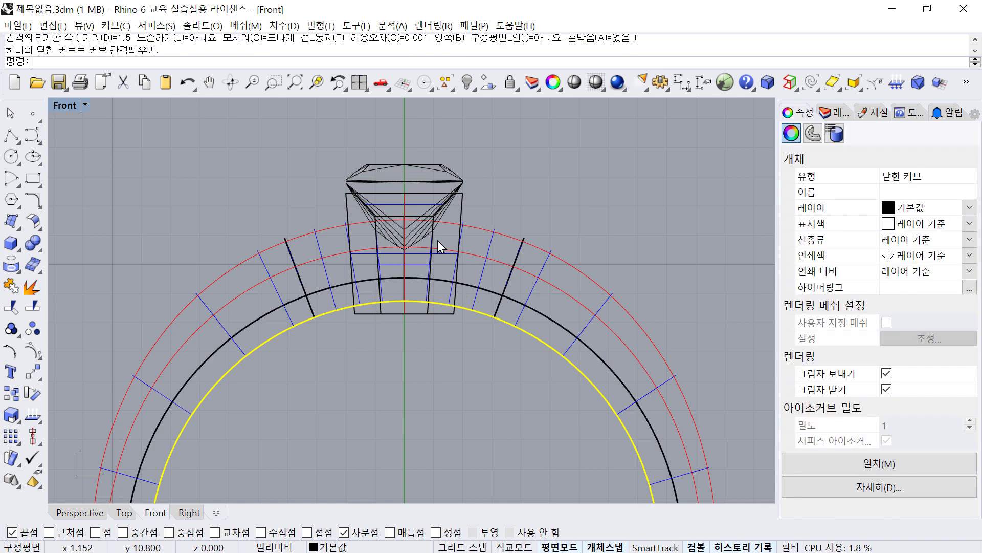
pyautogui.click(86, 105)
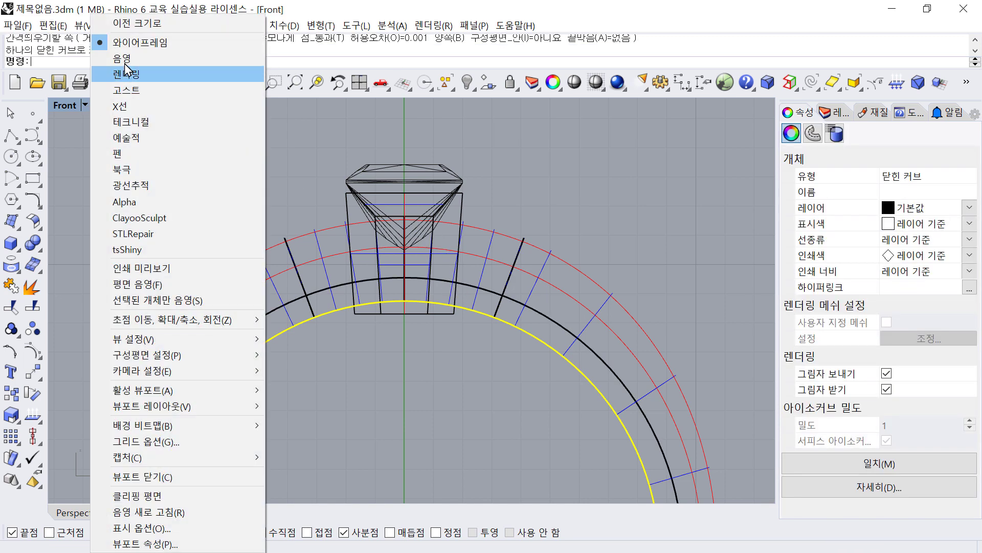
pyautogui.click(128, 57)
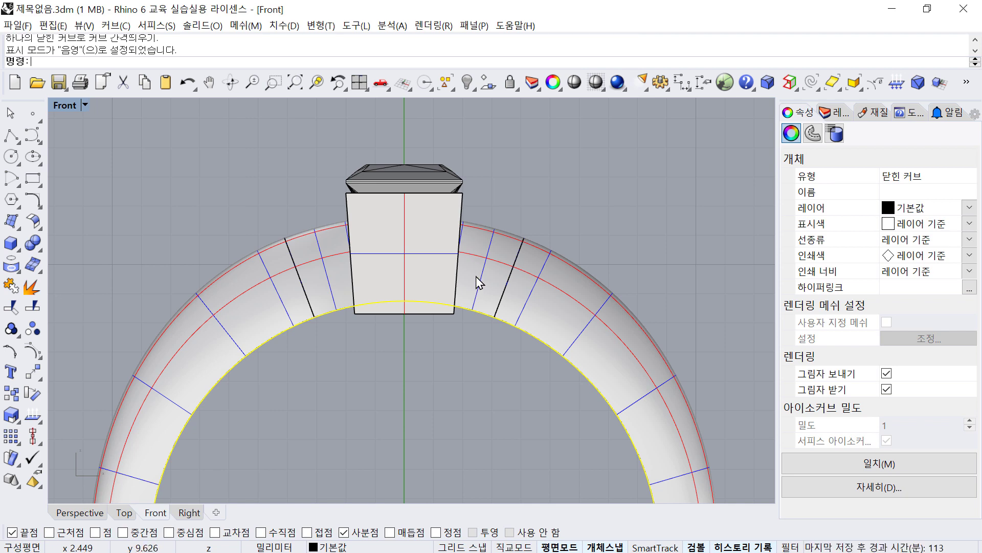
# Check the offset guide circle against the band and setting in wireframe display in the Front view, and return to shaded display.
pyautogui.click(468, 327)
pyautogui.click(86, 105)
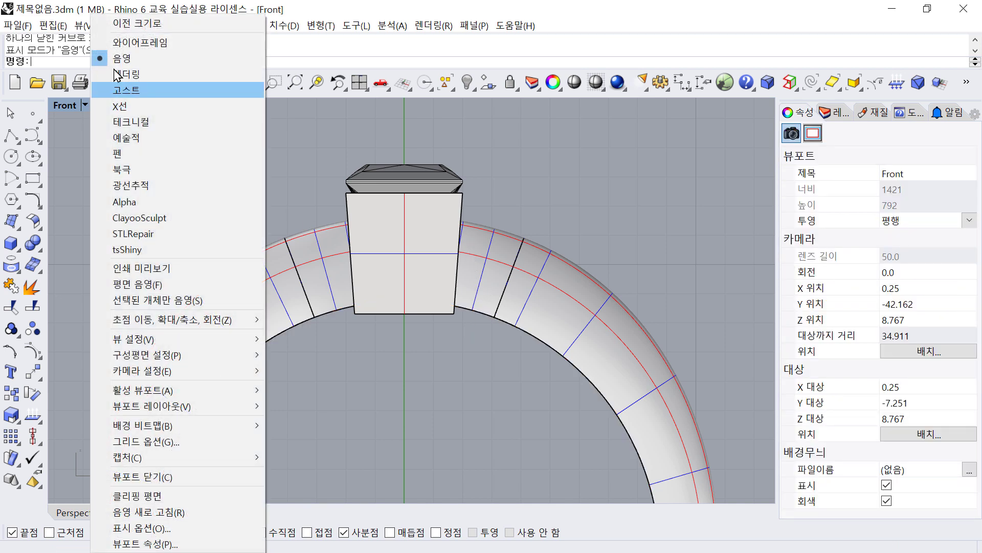
pyautogui.click(128, 43)
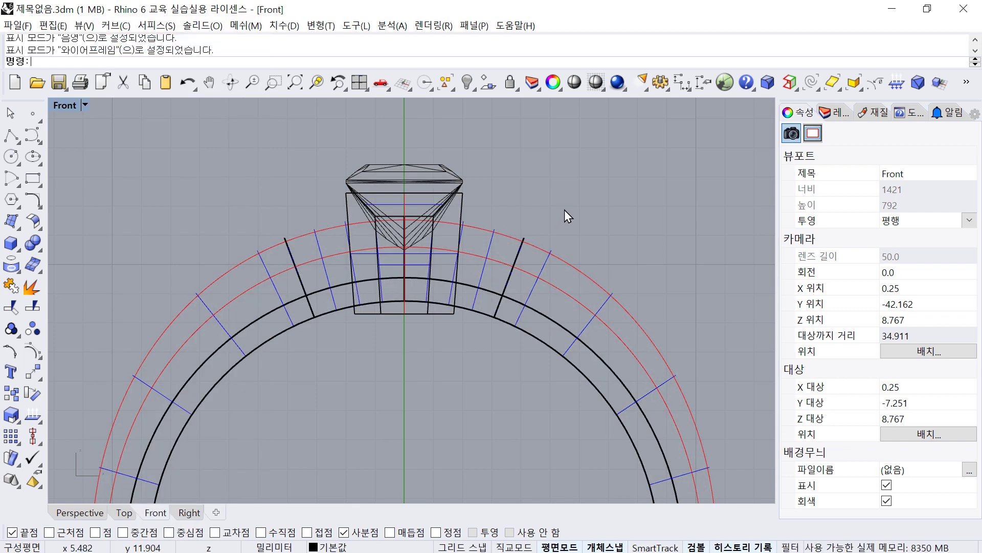
pyautogui.click(490, 290)
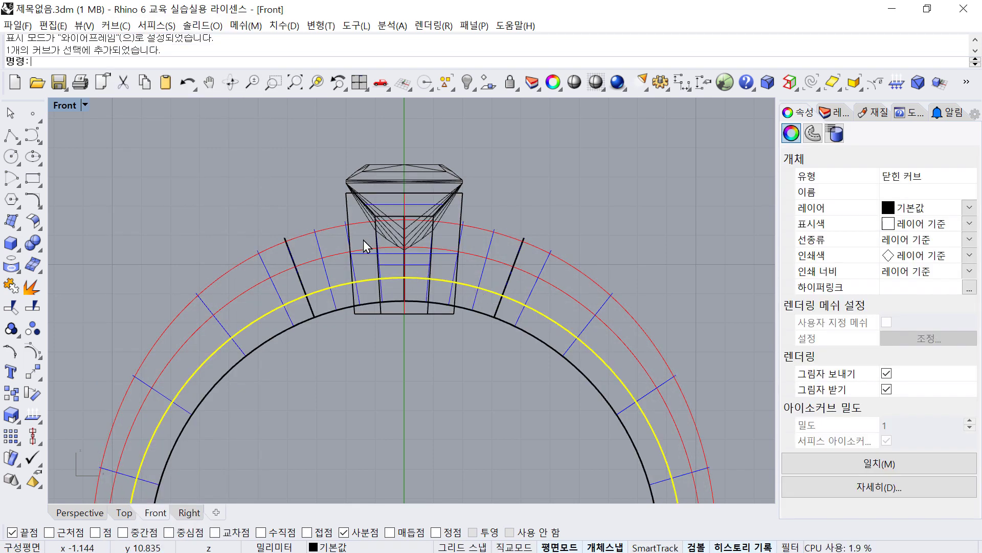
pyautogui.click(567, 201)
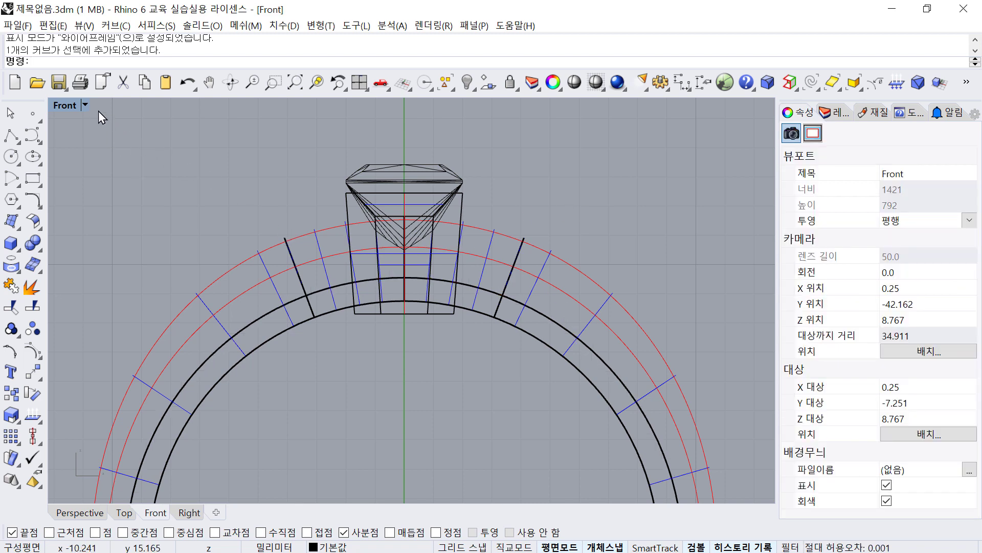
pyautogui.click(85, 105)
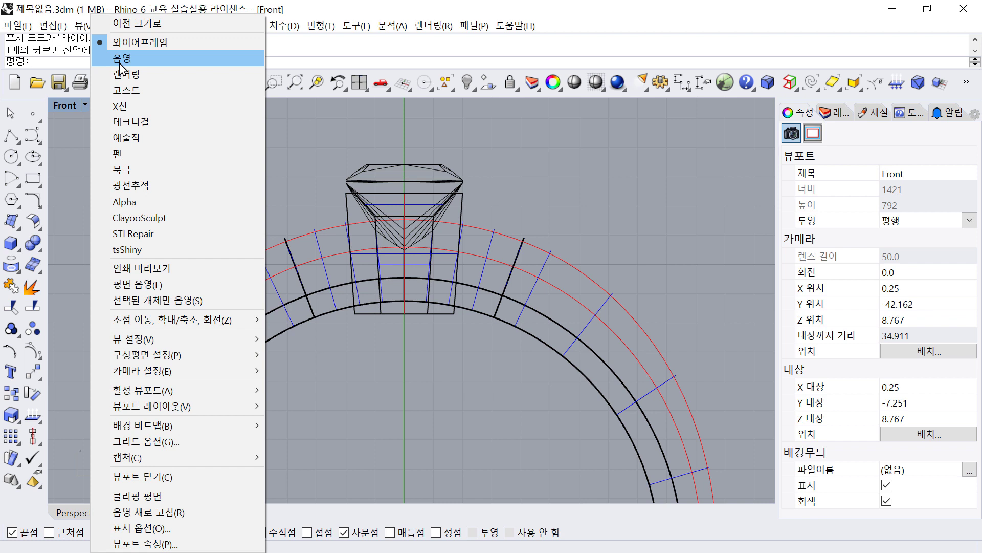
pyautogui.click(121, 60)
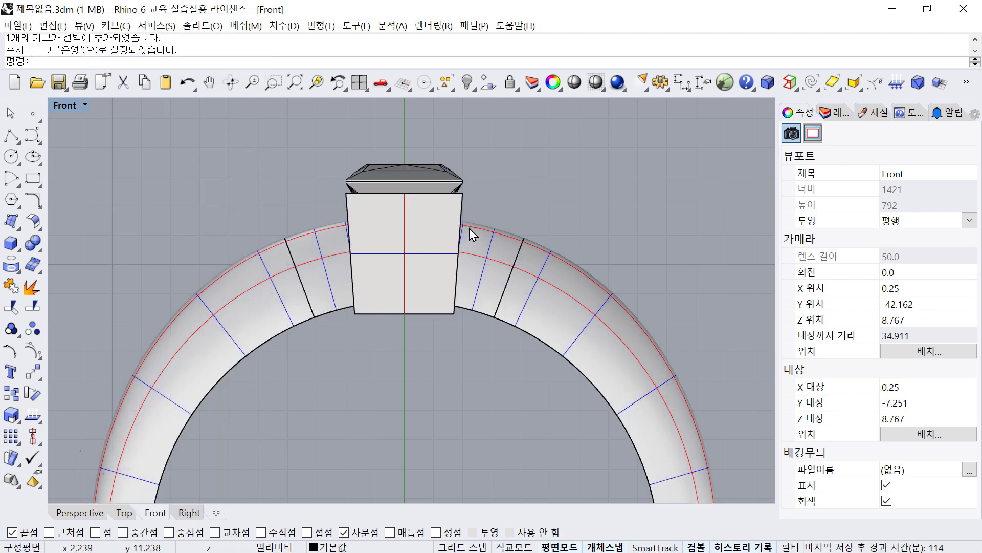
# Draw a horizontal guide line across the setting at the top of the band and nudge it down by about 0.09 mm.
pyautogui.click(22, 139)
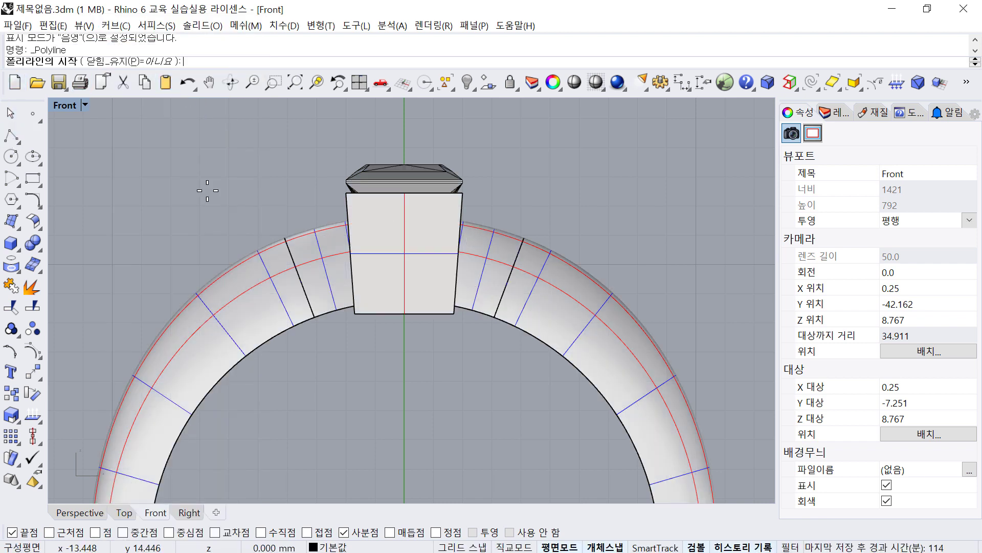
pyautogui.click(327, 217)
pyautogui.click(610, 220)
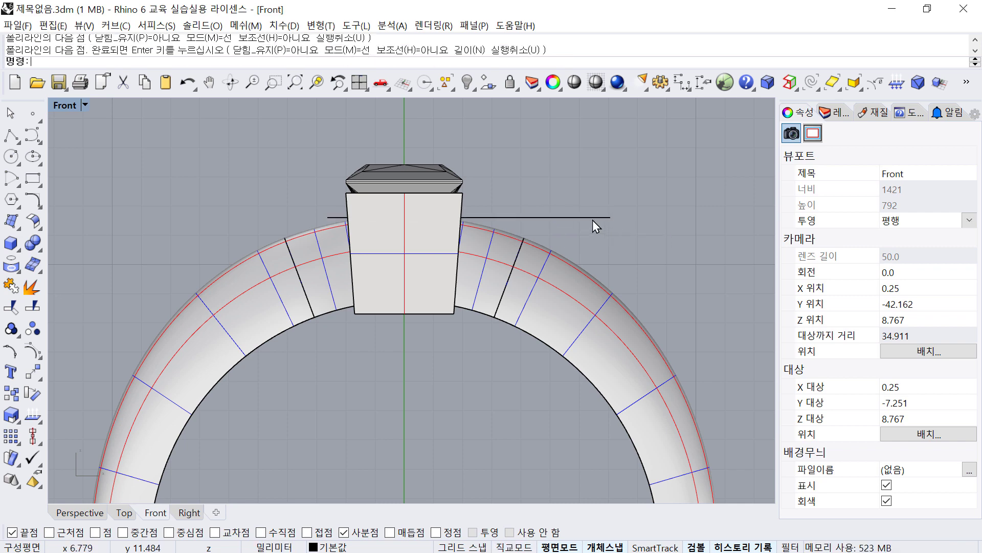
pyautogui.press('Return')
pyautogui.moveTo(470, 180); pyautogui.dragTo(468, 181)
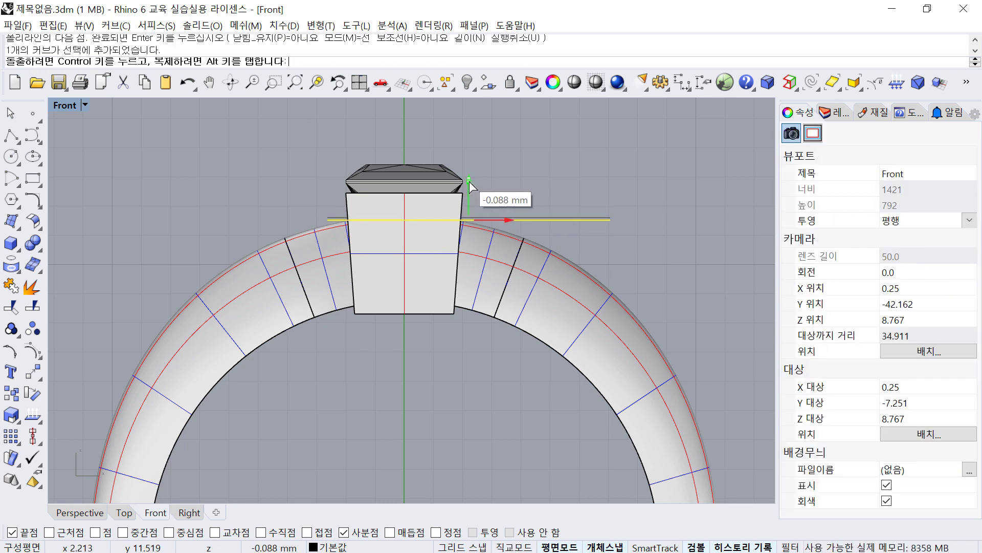
# Set the Front view to wireframe and shift the horizontal guide line sideways so it extends past both sides of the setting.
pyautogui.click(85, 105)
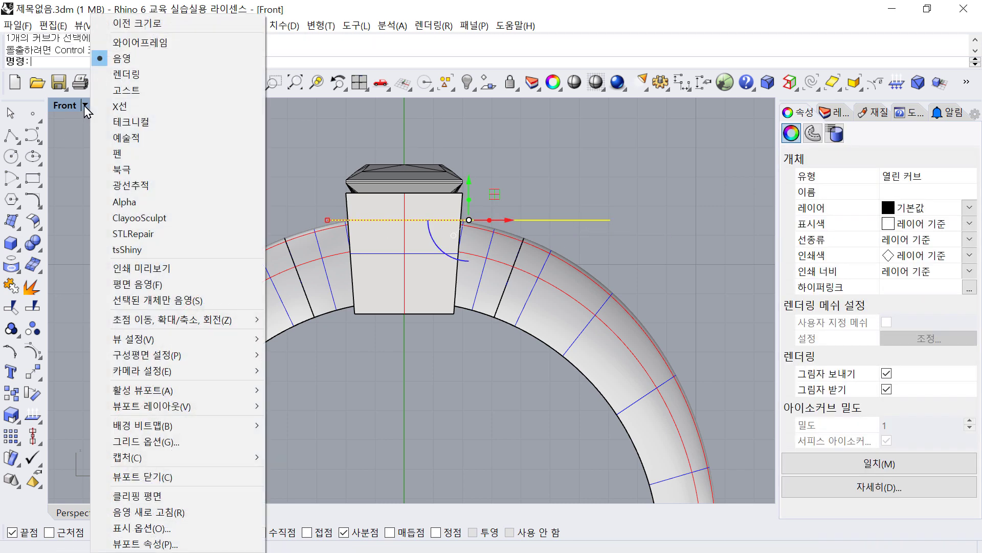
pyautogui.click(134, 38)
pyautogui.click(522, 221)
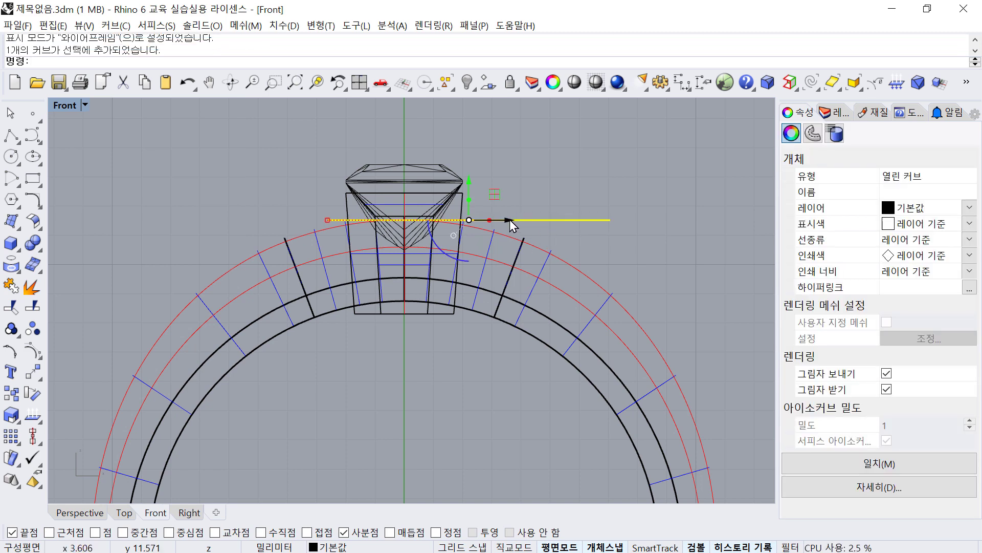
pyautogui.moveTo(509, 223); pyautogui.dragTo(474, 223)
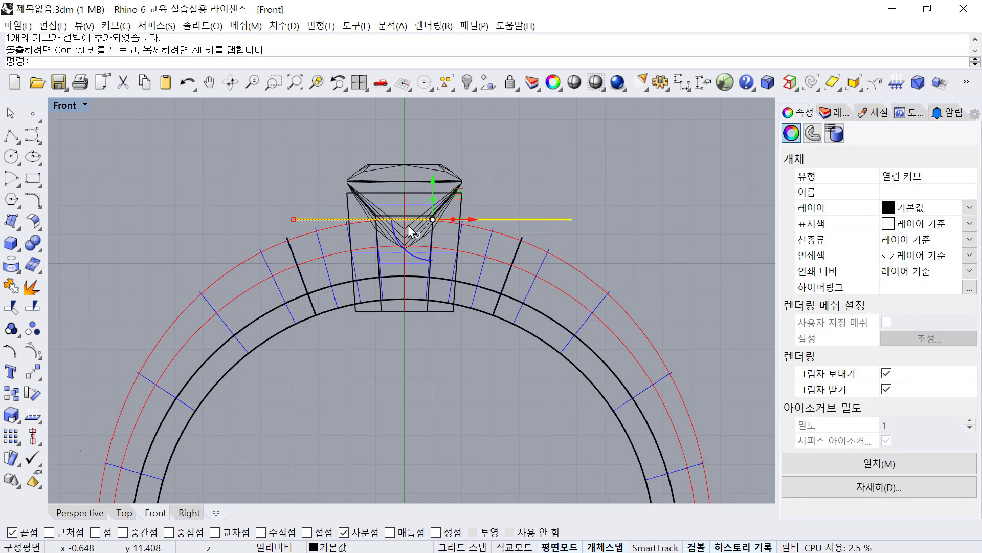
pyautogui.click(658, 238)
# Raise the upper control points of the section curve under the stone above the guide line and set the Front view to shaded display.
pyautogui.scroll(4, 416, 239)
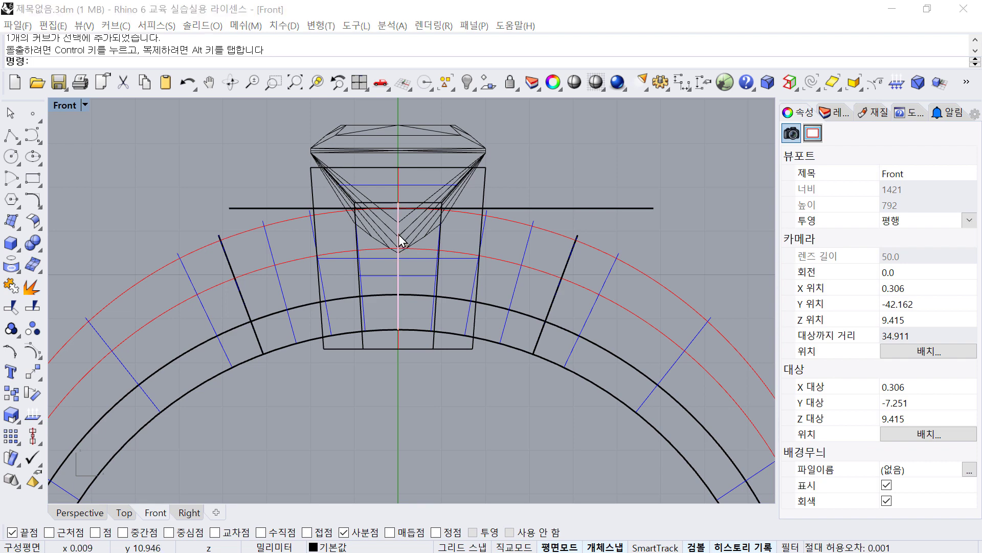
pyautogui.click(399, 235)
pyautogui.click(398, 235)
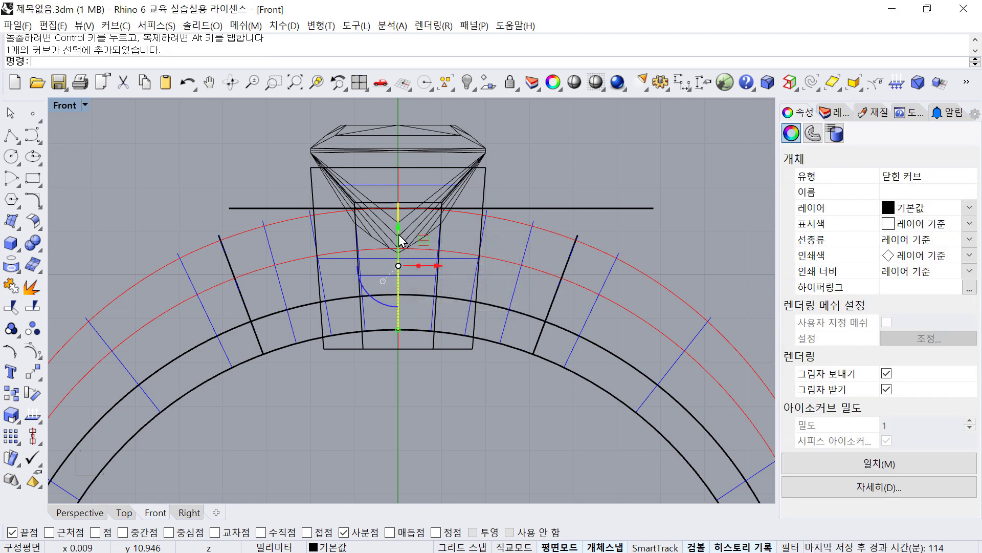
pyautogui.press('F10')
pyautogui.moveTo(295, 158); pyautogui.dragTo(424, 255)
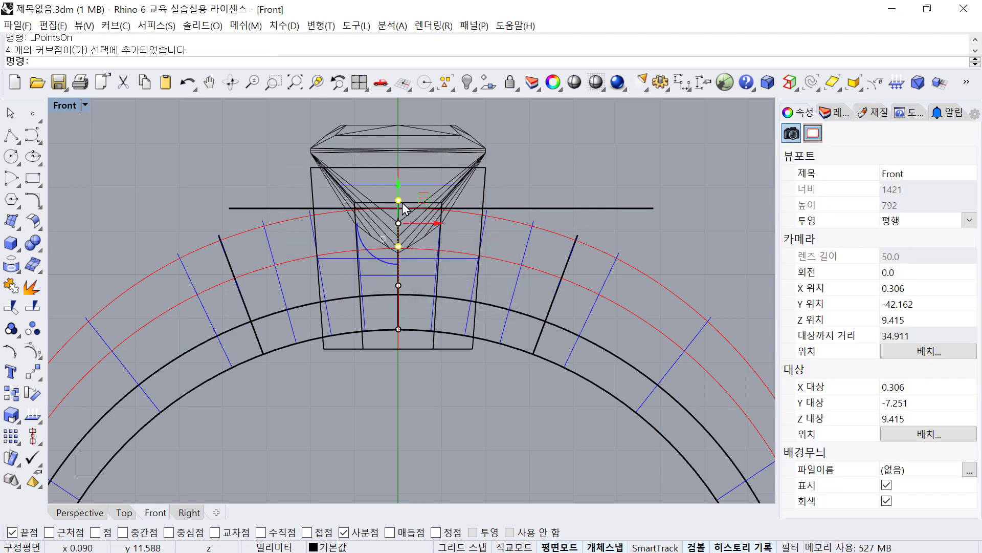
pyautogui.moveTo(400, 200); pyautogui.dragTo(397, 162)
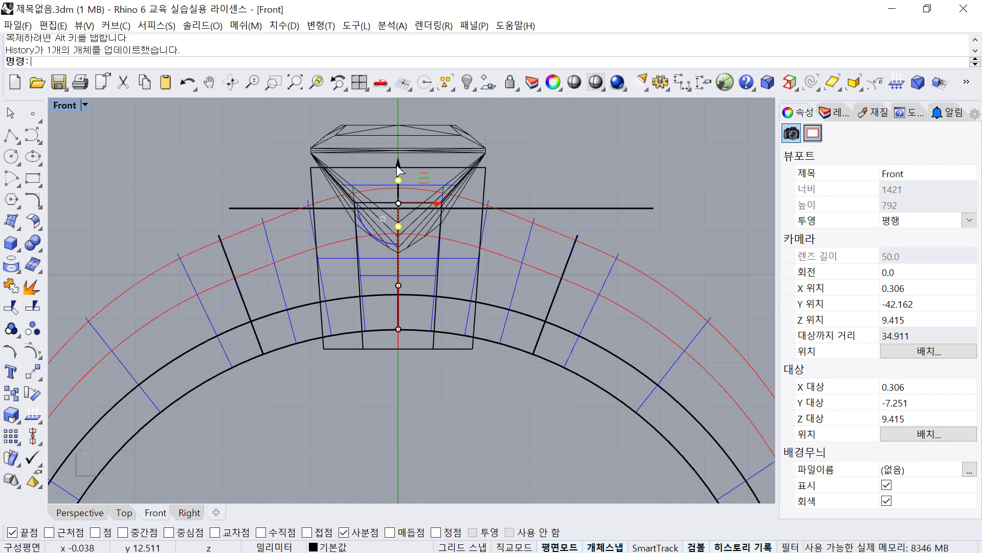
pyautogui.click(555, 162)
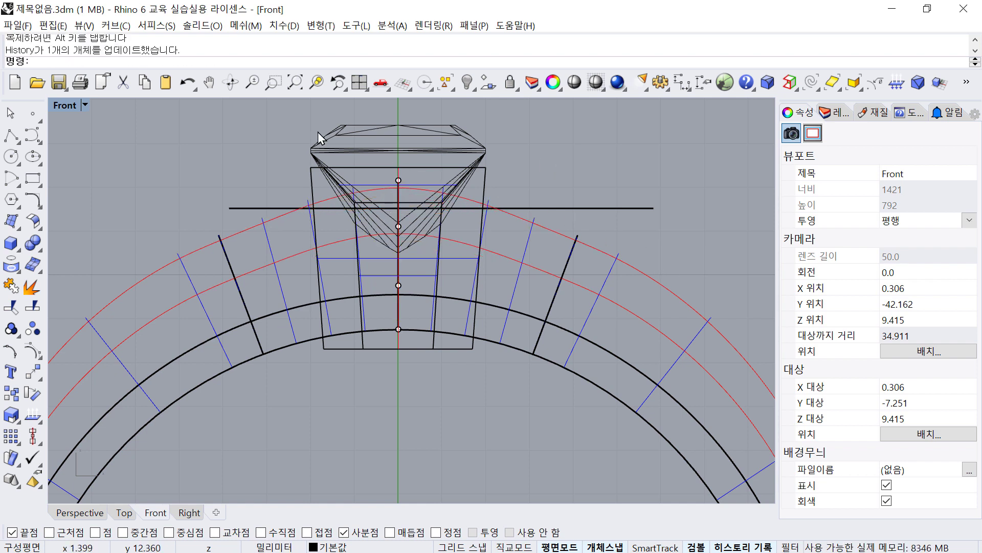
pyautogui.click(86, 105)
pyautogui.click(128, 60)
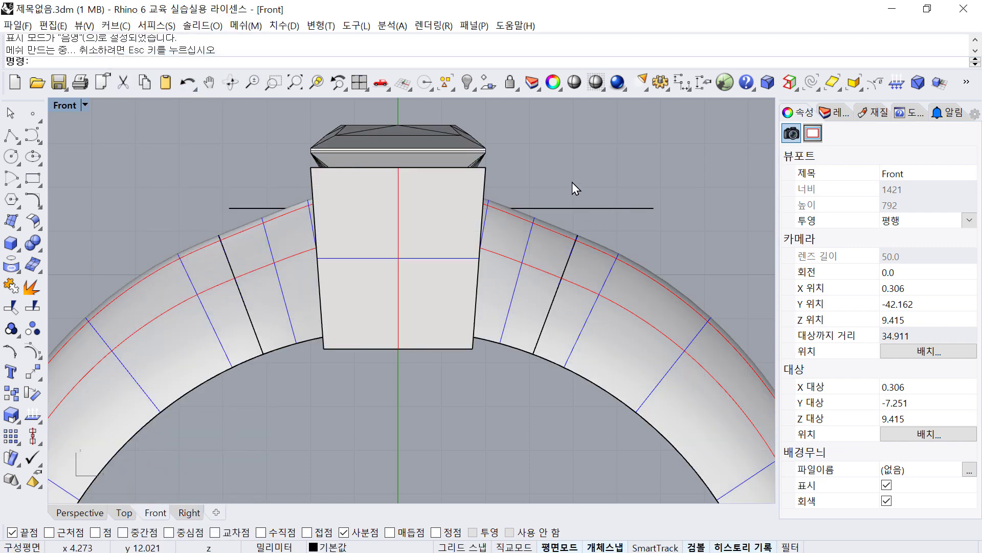
pyautogui.click(566, 263)
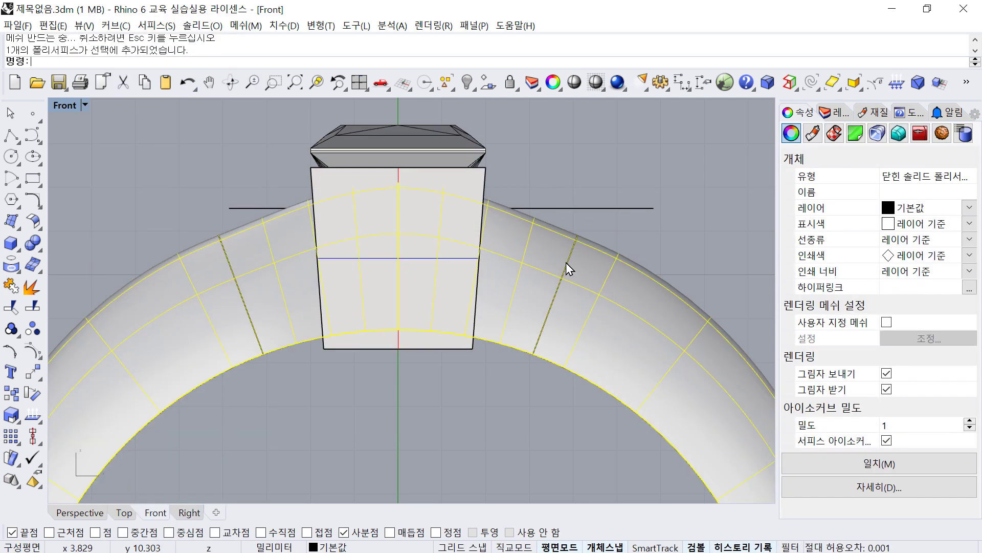
pyautogui.click(652, 238)
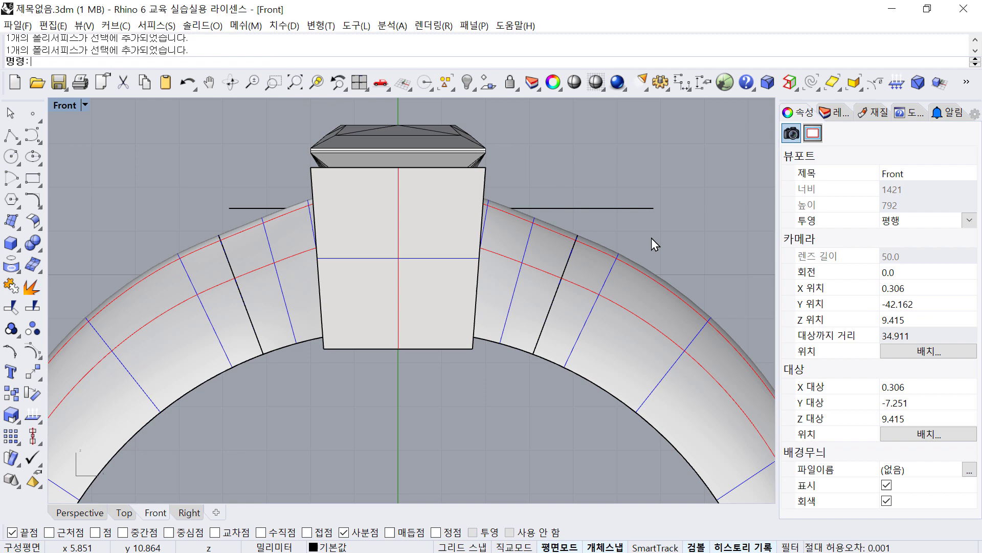
# Try to move the upper control points of the section curve on the right shoulder outward.
pyautogui.click(572, 255)
pyautogui.write('W')
pyautogui.press('F10')
pyautogui.moveTo(558, 184); pyautogui.dragTo(616, 289)
pyautogui.moveTo(576, 230); pyautogui.dragTo(602, 215)
pyautogui.click(619, 179)
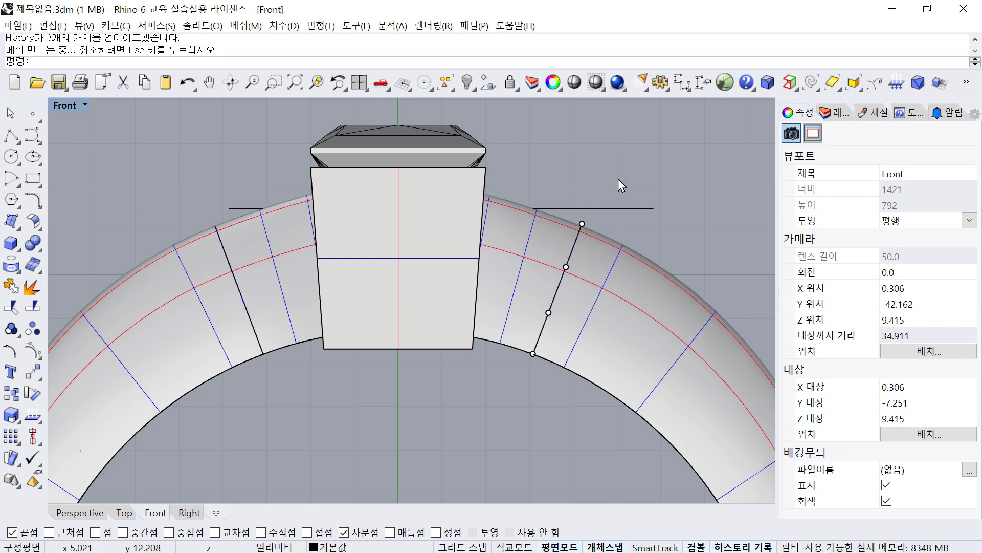
# Undo the control point moves on the right shoulder section curve and turn off its control points.
pyautogui.scroll(-8, 618, 183)
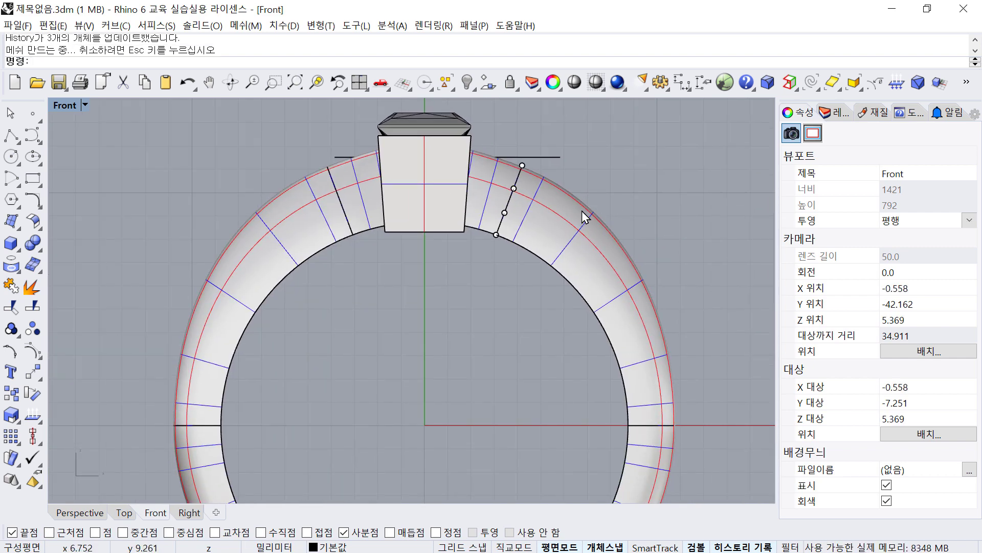
pyautogui.hotkey('ctrl', 'z')
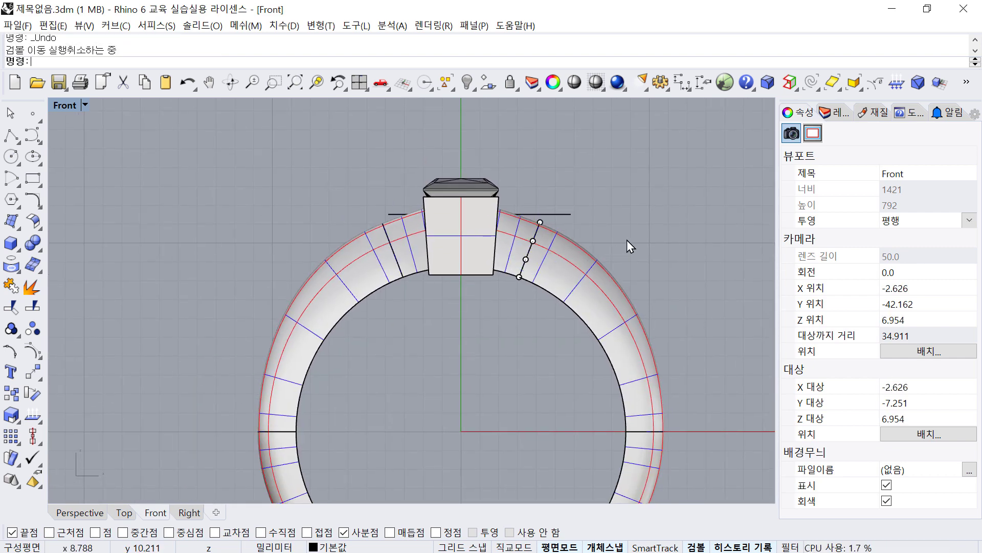
pyautogui.hotkey('ctrl', 'z')
pyautogui.click(625, 201)
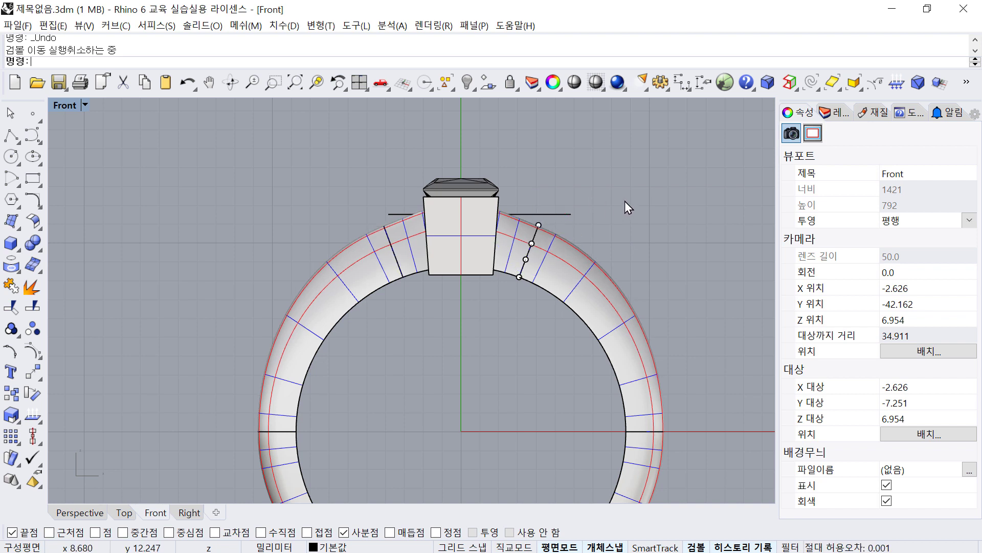
pyautogui.press('Escape')
# Show all views zoomed to extents to check the ring against the reference image, and return to a close-up of the maximized Front view.
pyautogui.scroll(4, 586, 257)
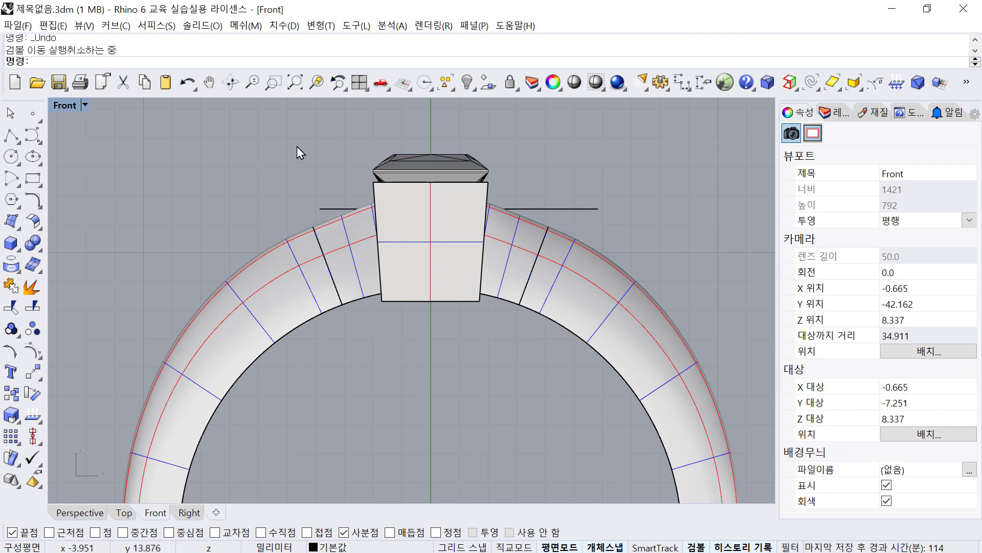
pyautogui.click(360, 82)
pyautogui.rightClick(295, 82)
pyautogui.click(224, 170)
pyautogui.doubleClick(66, 310)
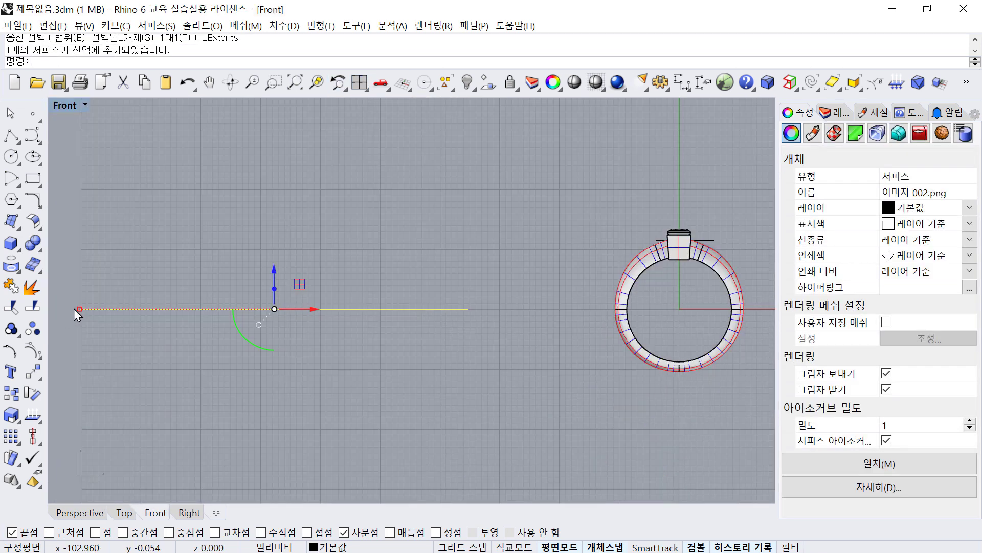
pyautogui.scroll(6, 414, 250)
pyautogui.moveTo(685, 284); pyautogui.dragTo(204, 261, button='right')
pyautogui.scroll(6, 325, 257)
pyautogui.moveTo(149, 152); pyautogui.dragTo(97, 149, button='right')
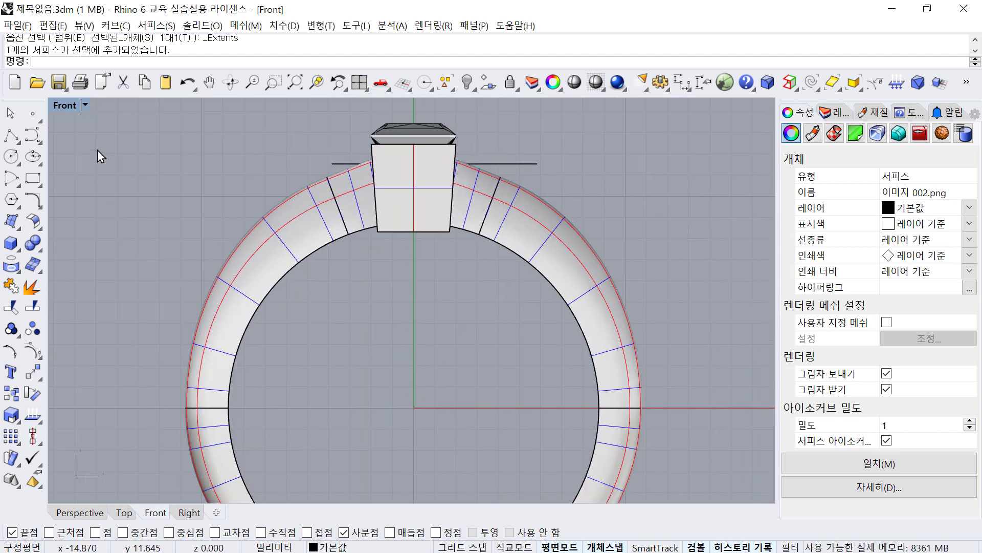
# In wireframe display, draw a degree 3 curve from the guide line near the centre axis over the right shoulder to the outer guide circle.
pyautogui.click(85, 105)
pyautogui.click(149, 41)
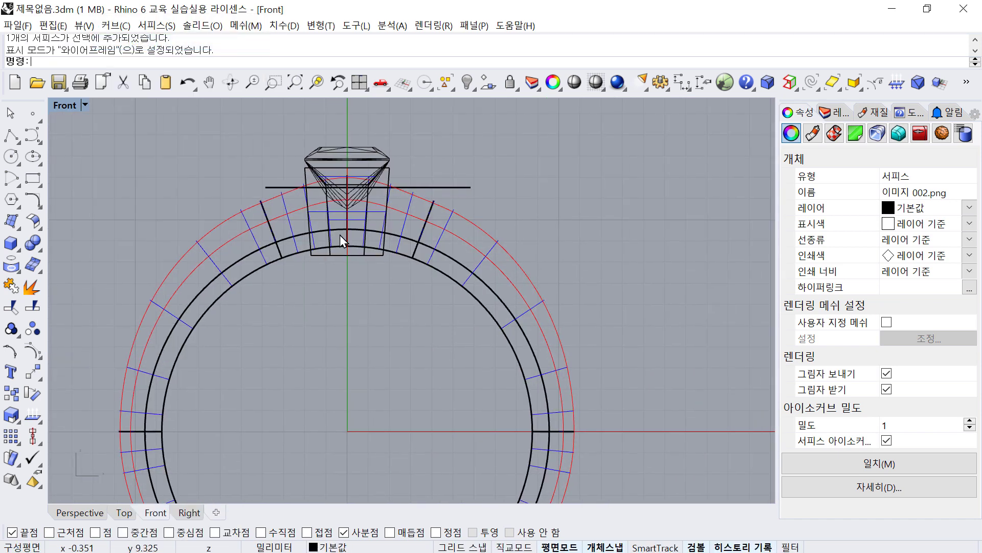
pyautogui.click(438, 253)
pyautogui.moveTo(434, 254); pyautogui.dragTo(434, 269, button='right')
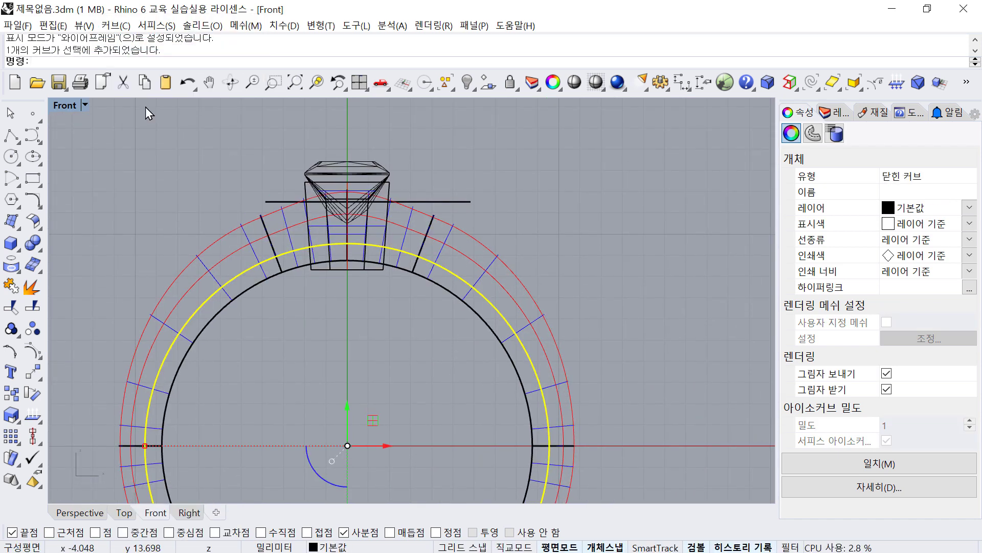
pyautogui.click(37, 136)
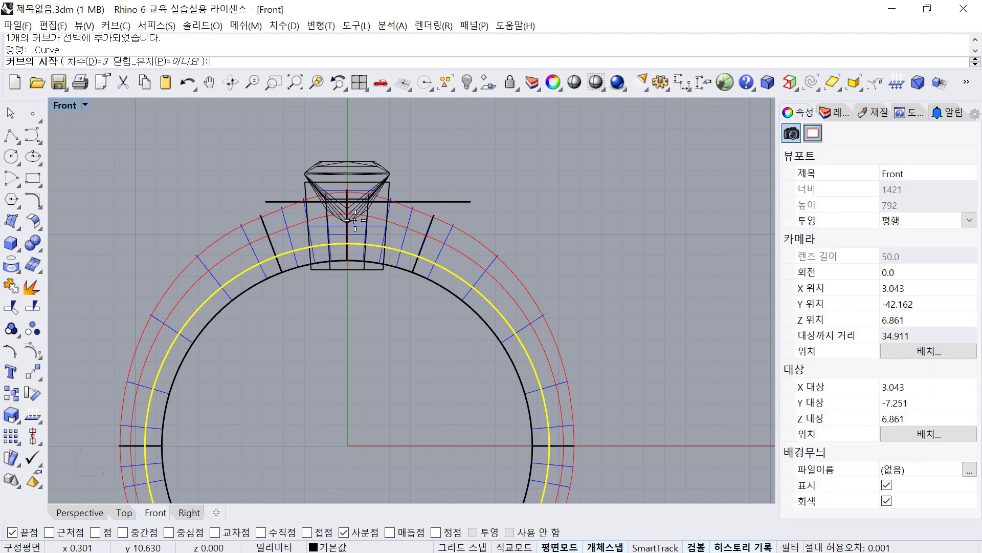
pyautogui.scroll(2, 352, 216)
pyautogui.click(347, 198)
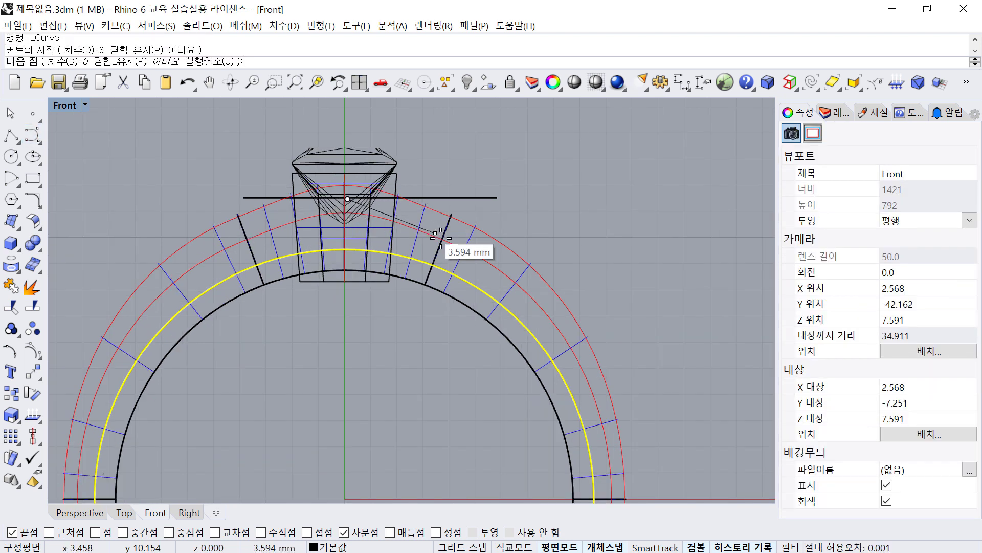
pyautogui.click(495, 263)
pyautogui.click(500, 308)
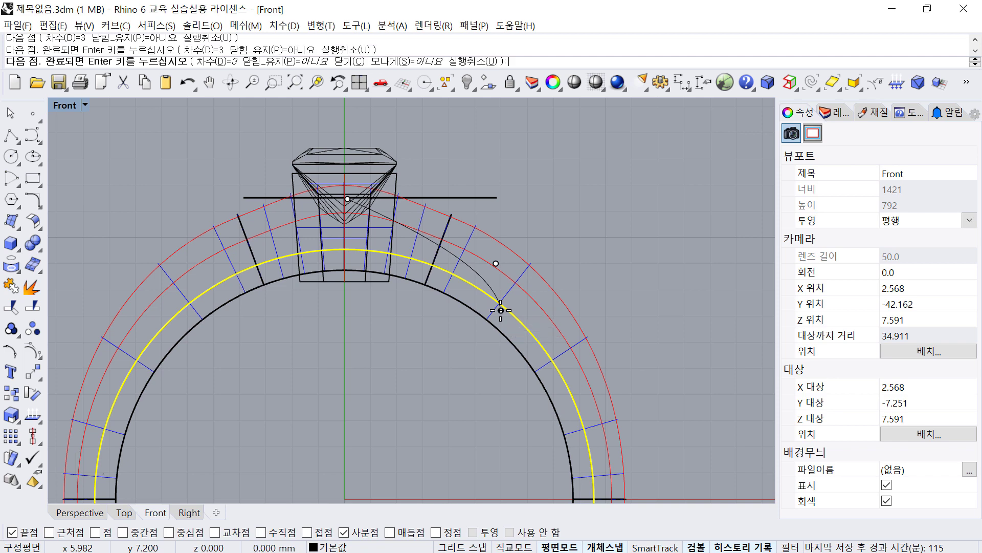
pyautogui.press('Return')
# Select the new shoulder curve and set the Front view to ghosted display to see it inside the band.
pyautogui.click(438, 247)
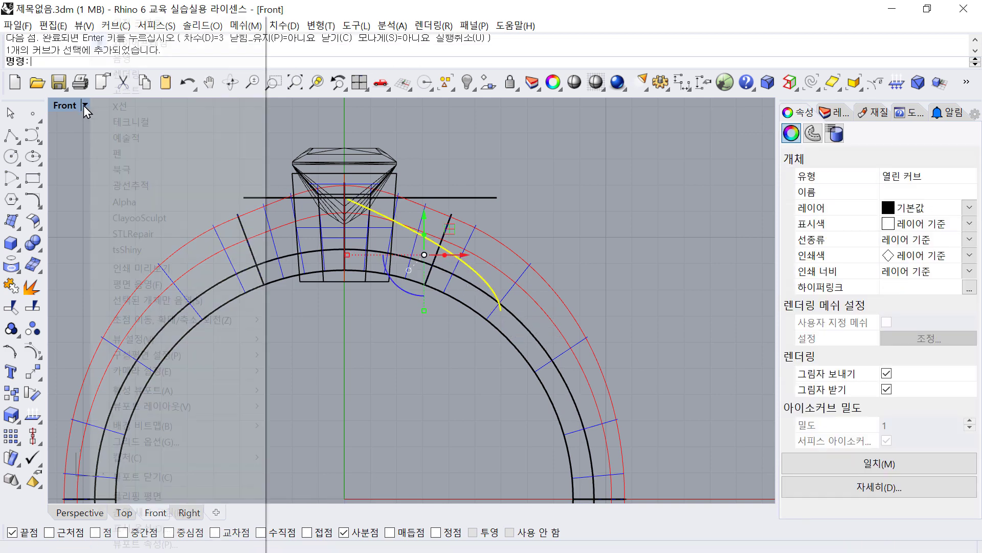
pyautogui.click(84, 105)
pyautogui.click(134, 90)
pyautogui.scroll(3, 417, 236)
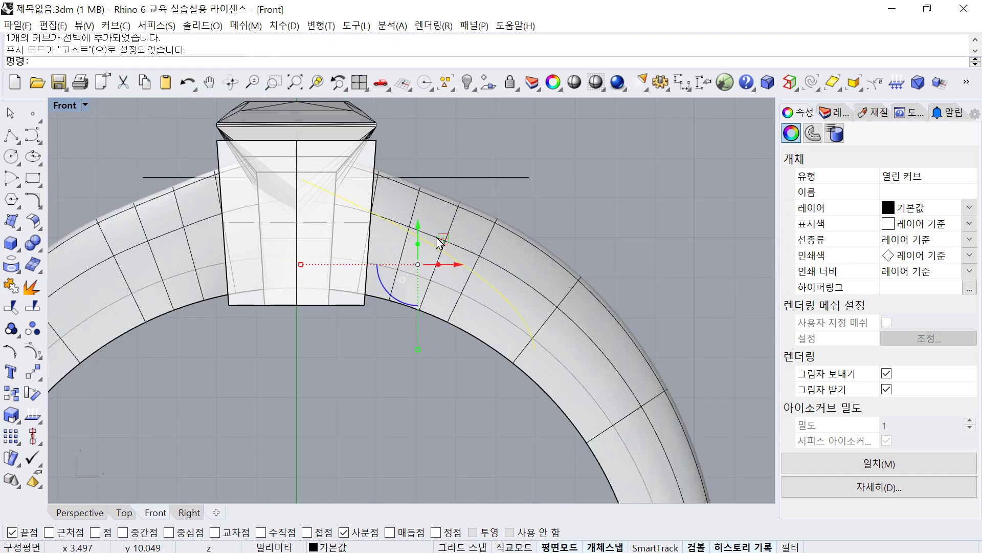
pyautogui.click(571, 233)
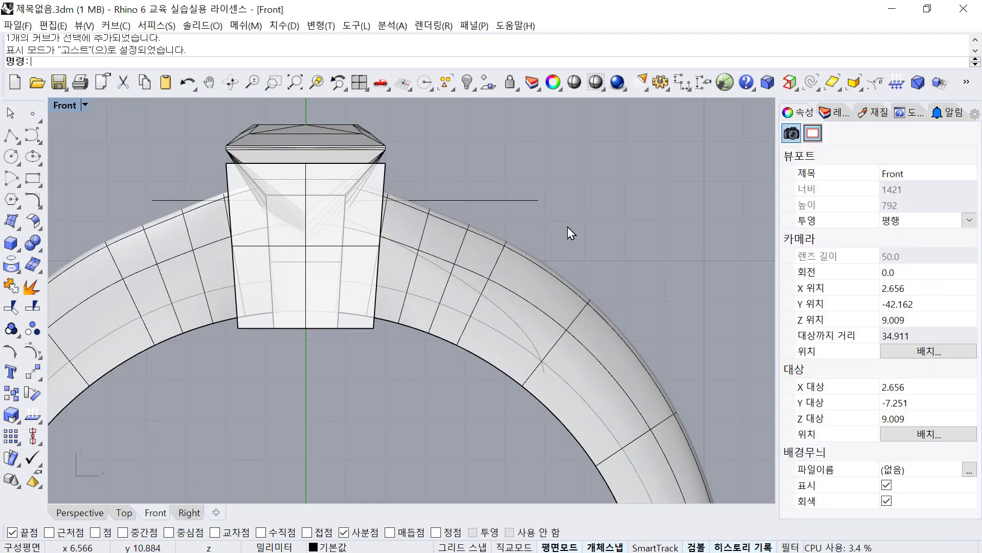
# Turn on the shoulder curve's control points and move its middle control point to bulge the curve outward.
pyautogui.click(509, 316)
pyautogui.press('Escape')
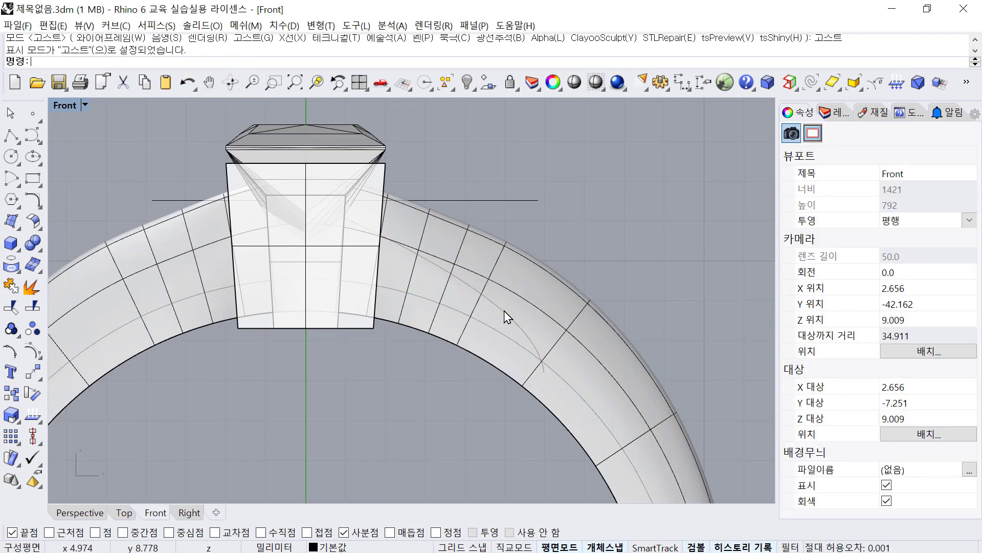
pyautogui.click(504, 310)
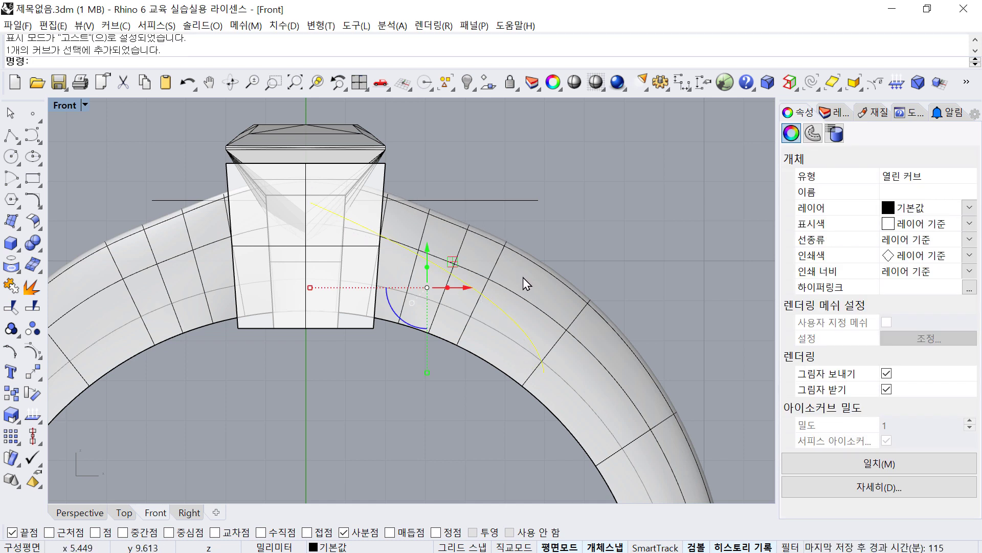
pyautogui.press('F10')
pyautogui.moveTo(534, 243); pyautogui.dragTo(586, 323)
pyautogui.moveTo(566, 270); pyautogui.dragTo(561, 246)
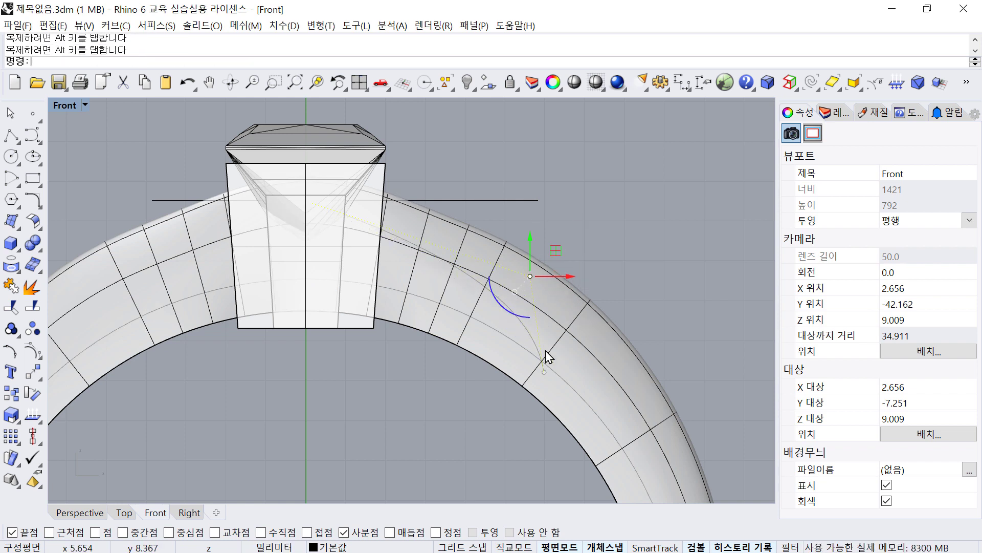
pyautogui.press('Escape')
# Select the shoulder curve with the guide circle and move the curve's upper end point past the centre axis.
pyautogui.click(519, 309)
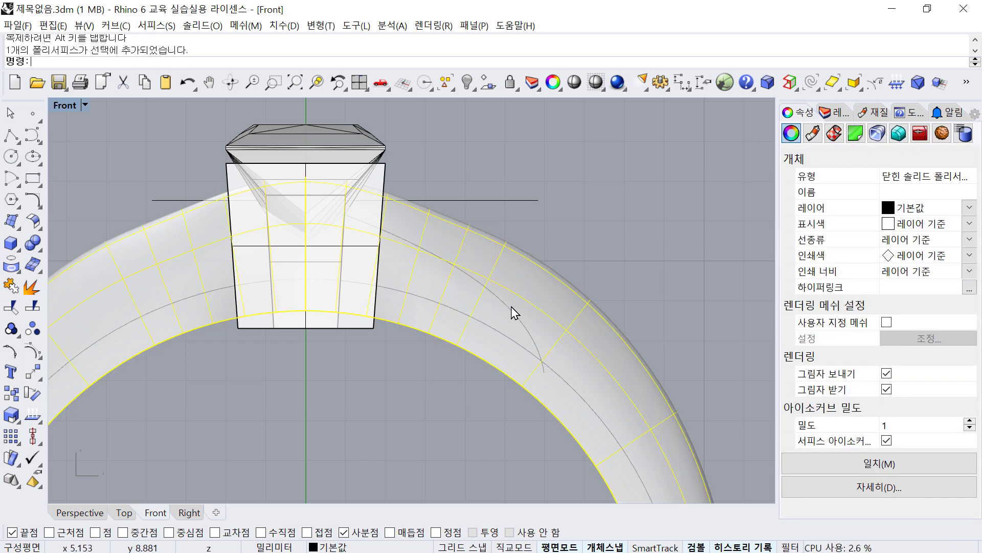
pyautogui.keyDown('shift'); pyautogui.click(512, 334); pyautogui.keyUp('shift')
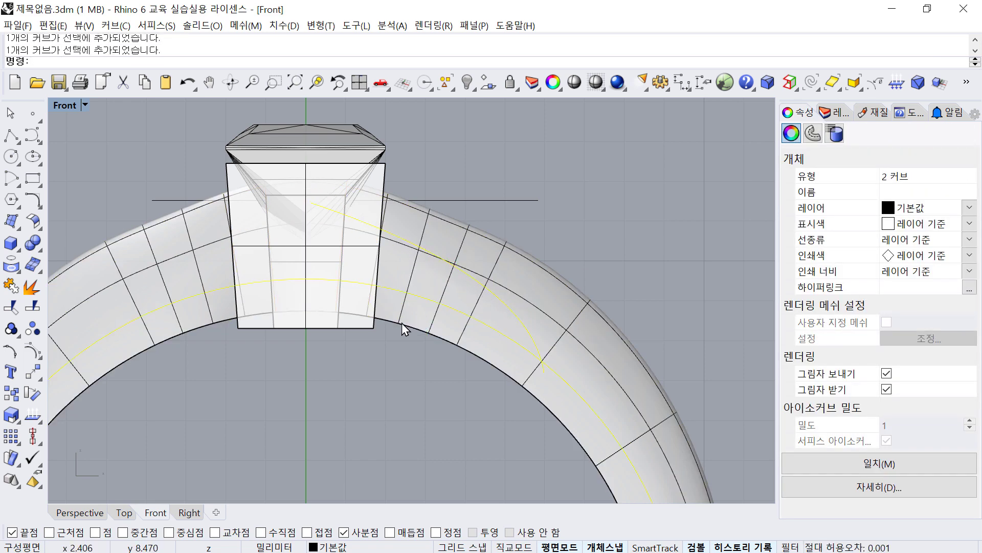
pyautogui.press('F10')
pyautogui.scroll(2, 317, 225)
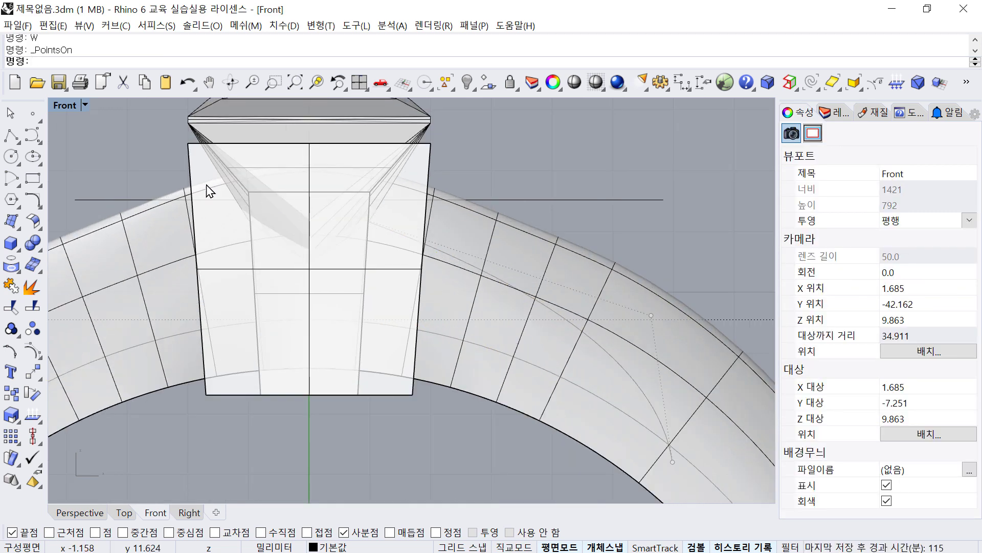
pyautogui.moveTo(106, 152); pyautogui.dragTo(327, 205)
pyautogui.press('Escape')
# Isolate the shoulder curve and the guide circle it crosses by hiding all other objects.
pyautogui.click(563, 320)
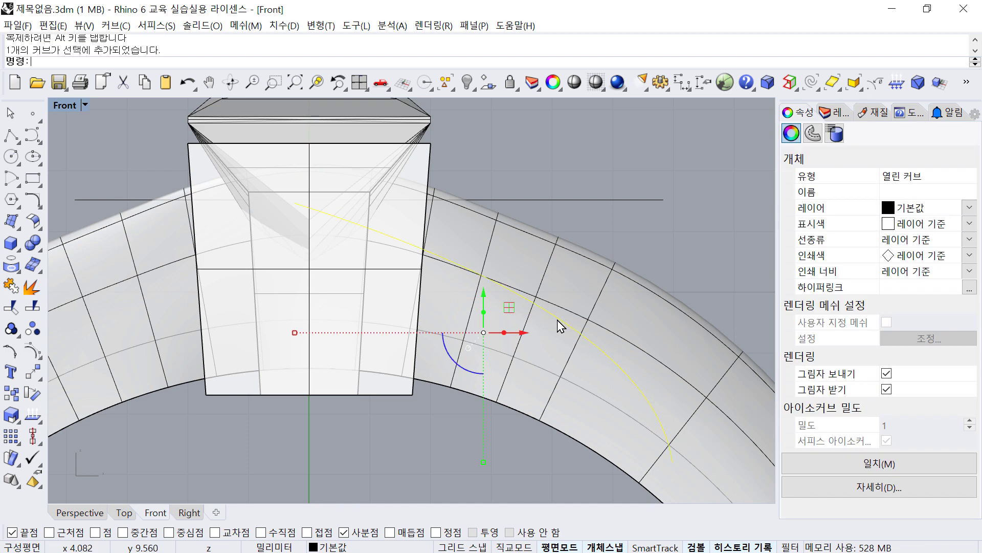
pyautogui.keyDown('shift'); pyautogui.click(548, 364); pyautogui.keyUp('shift')
pyautogui.scroll(-1, 537, 352)
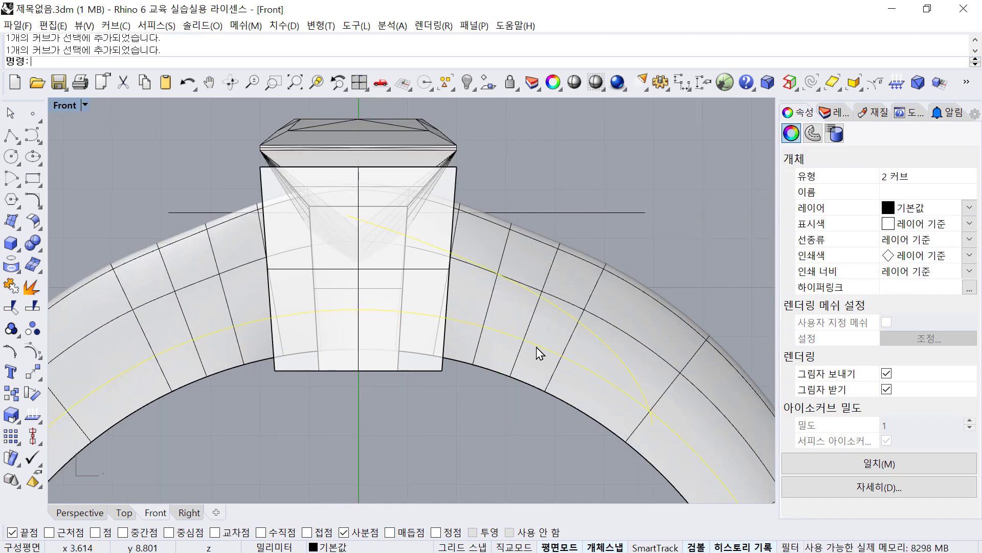
pyautogui.press('Escape')
pyautogui.click(606, 345)
pyautogui.keyDown('shift'); pyautogui.click(593, 370); pyautogui.keyUp('shift')
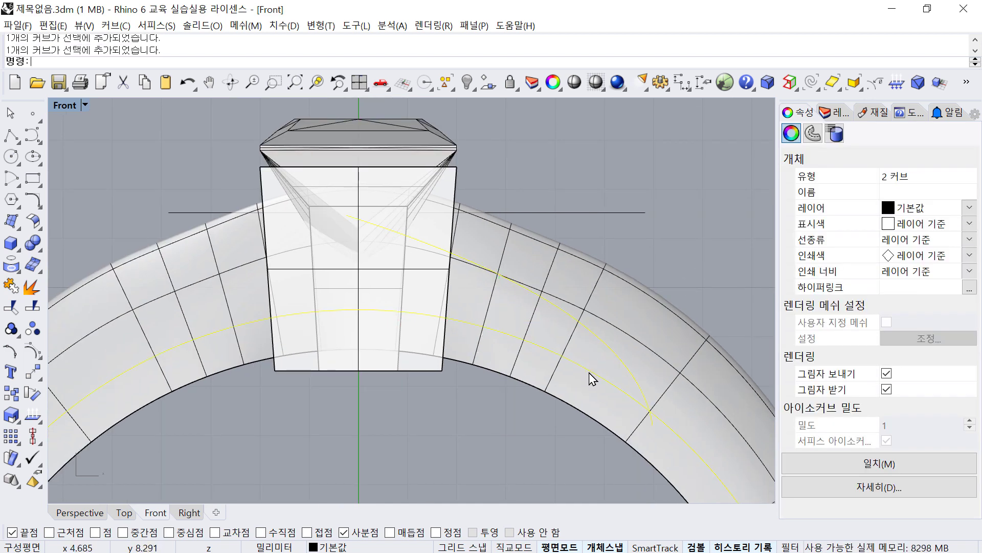
pyautogui.moveTo(583, 365); pyautogui.dragTo(588, 332, button='right')
pyautogui.hotkey('ctrl', 'i')
pyautogui.hotkey('ctrl', 'h')
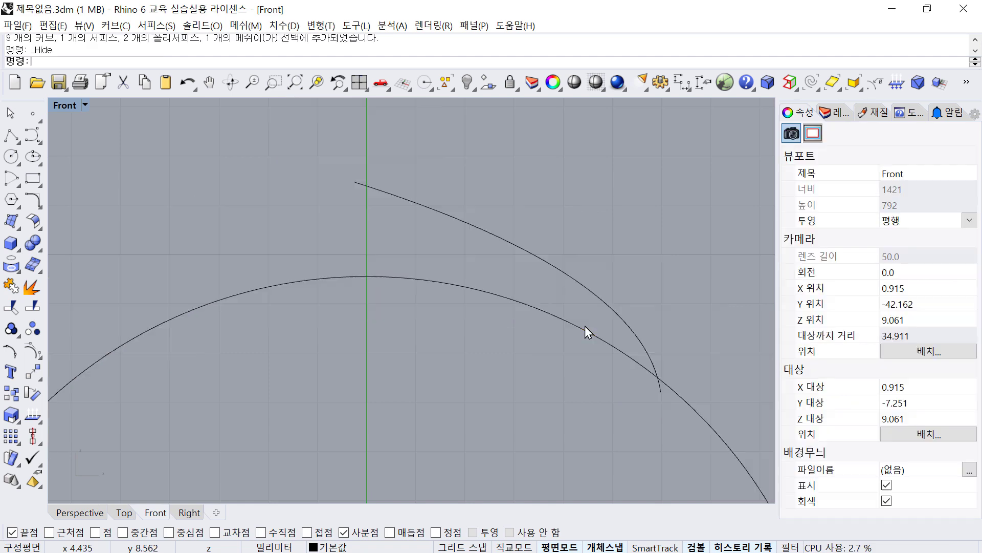
# Mirror the shoulder curve about the vertical centre axis through the origin, 0.
pyautogui.click(570, 277)
pyautogui.moveTo(571, 276); pyautogui.dragTo(587, 299, button='right')
pyautogui.write('m')
pyautogui.press('Return')
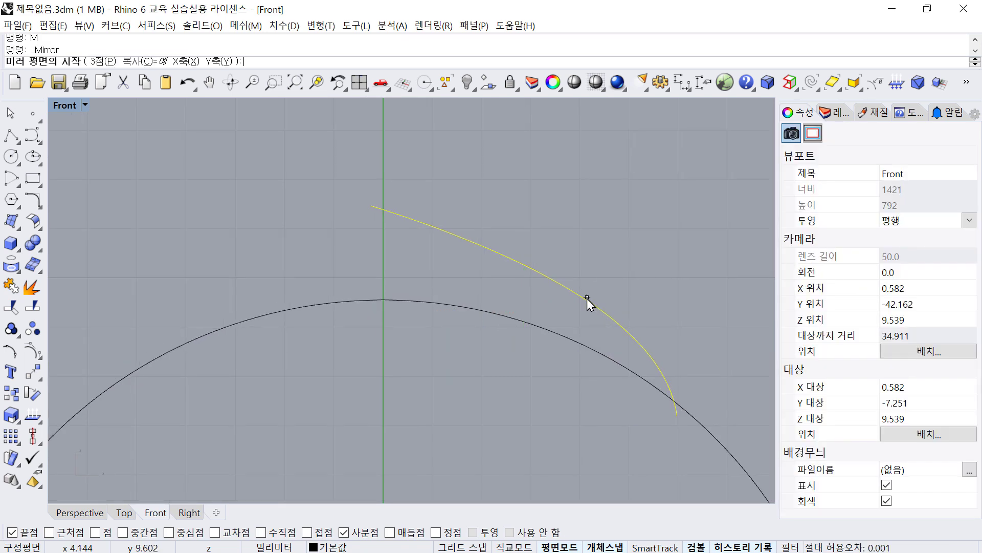
pyautogui.write('0')
pyautogui.press('Return')
pyautogui.click(437, 198)
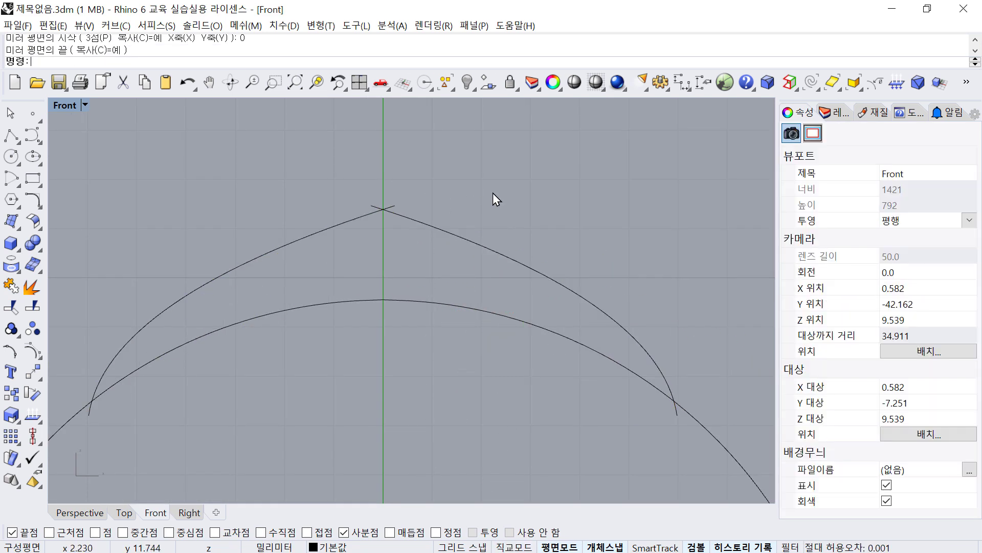
# Trim off the short overlapping ends of the two shoulder curves where they cross at the centre axis.
pyautogui.hotkey('ctrl', 't')
pyautogui.moveTo(530, 226); pyautogui.dragTo(377, 172)
pyautogui.press('Return')
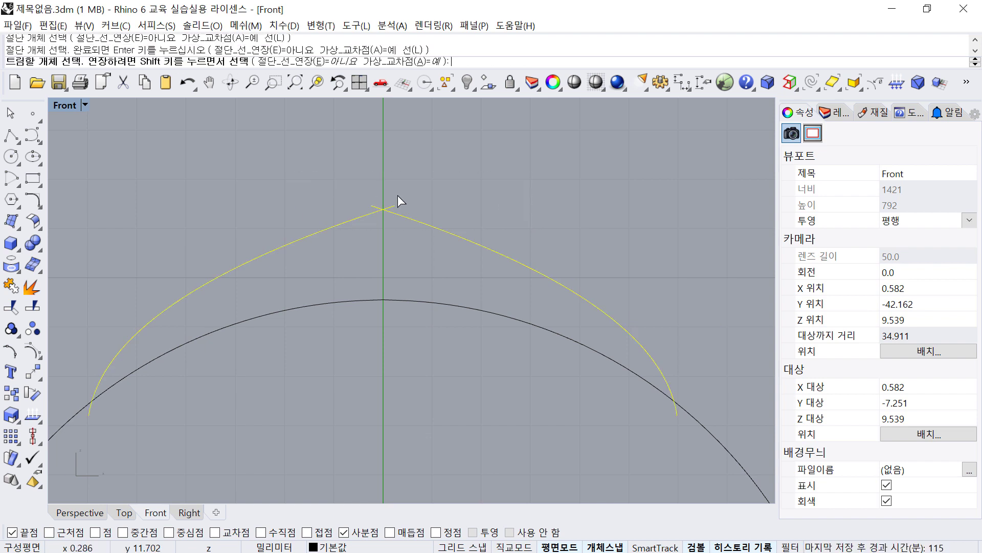
pyautogui.click(390, 207)
pyautogui.click(377, 207)
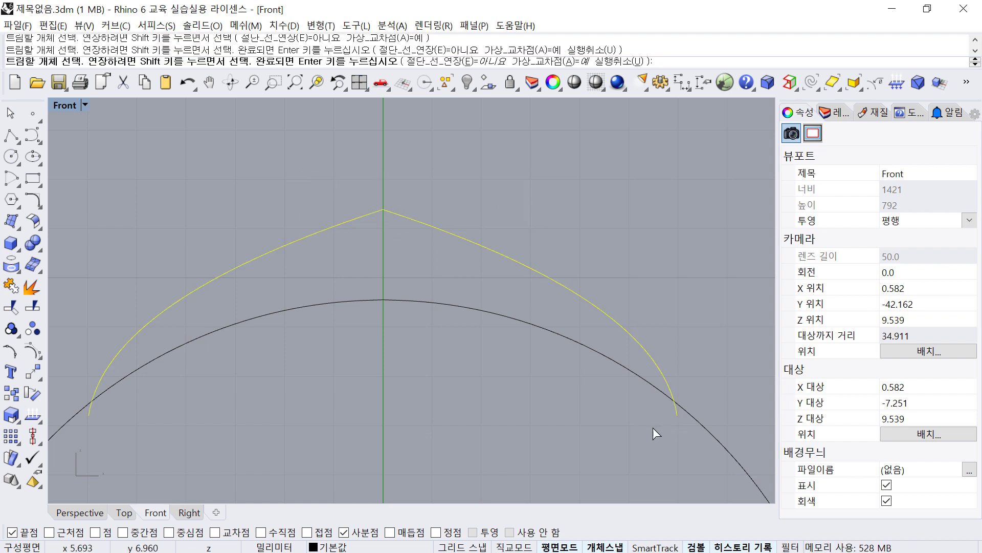
pyautogui.press('Return')
# Trim the shoulder curves and the guide circle against each other, leaving only the crescent outline.
pyautogui.press('Return')
pyautogui.moveTo(690, 448); pyautogui.dragTo(202, 246)
pyautogui.press('Return')
pyautogui.click(90, 413)
pyautogui.click(84, 410)
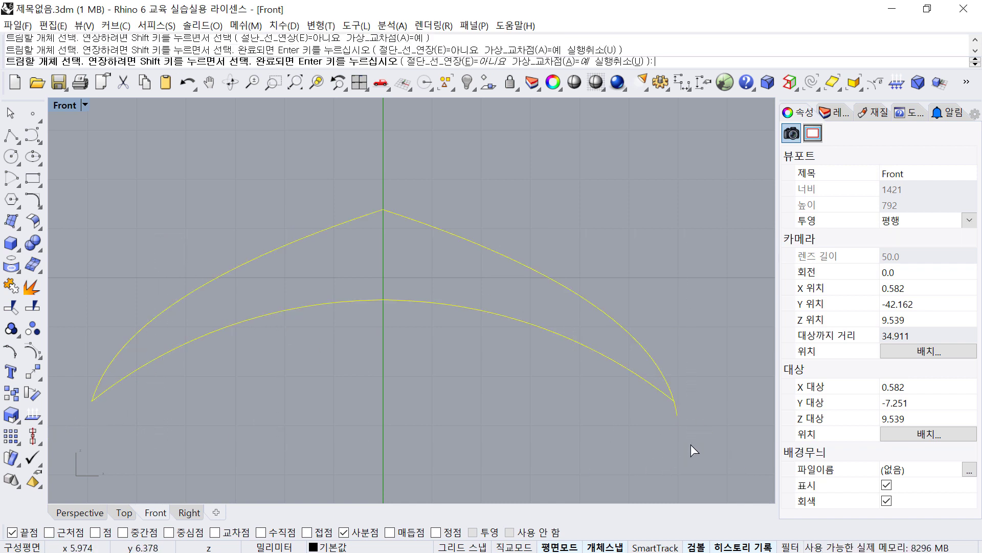
pyautogui.click(676, 410)
pyautogui.press('Return')
# Select the three crescent outline curves, show all hidden objects and return to the four-view layout.
pyautogui.moveTo(668, 429); pyautogui.dragTo(191, 190)
pyautogui.hotkey('ctrl', 'alt', 'h')
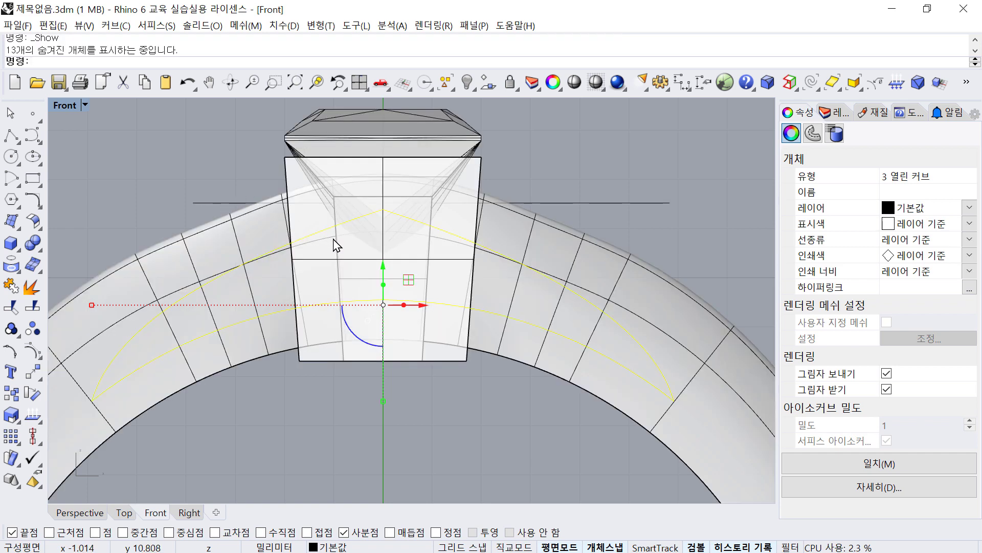
pyautogui.scroll(1, 338, 238)
pyautogui.moveTo(492, 235); pyautogui.dragTo(412, 239, button='right')
pyautogui.click(360, 85)
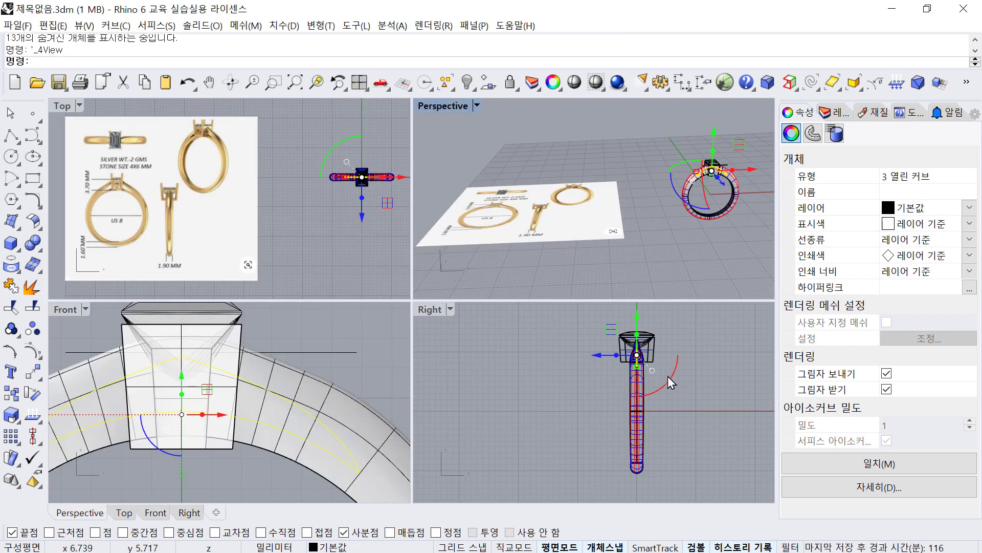
# Extrude the crescent outline to both sides as a solid that extends beyond the setting's width.
pyautogui.scroll(8, 668, 376)
pyautogui.press('Return')
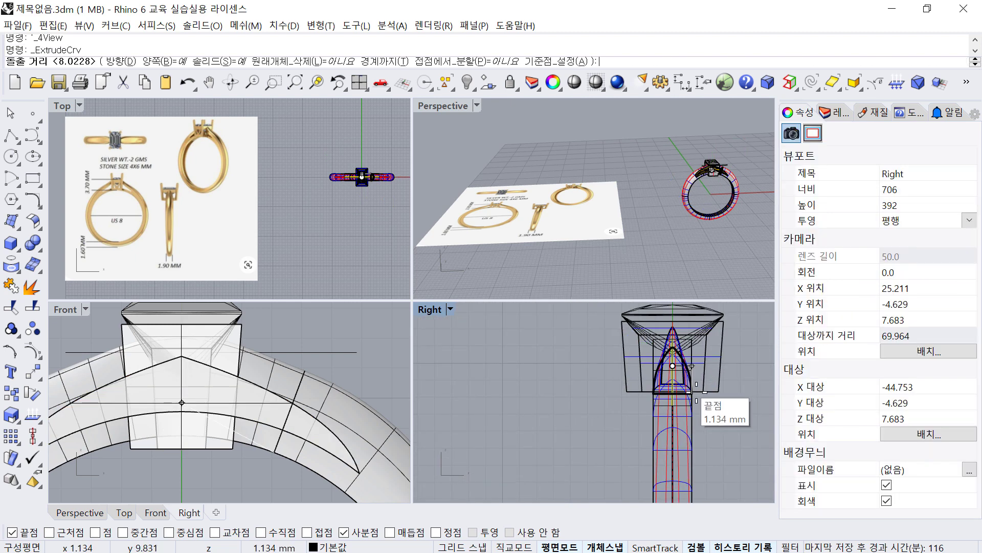
pyautogui.click(751, 397)
# Examine in the Perspective view how the extruded crescent passes through the band and the setting.
pyautogui.click(715, 260)
pyautogui.moveTo(715, 260); pyautogui.dragTo(703, 223, button='right')
pyautogui.scroll(9, 713, 243)
pyautogui.scroll(4, 679, 224)
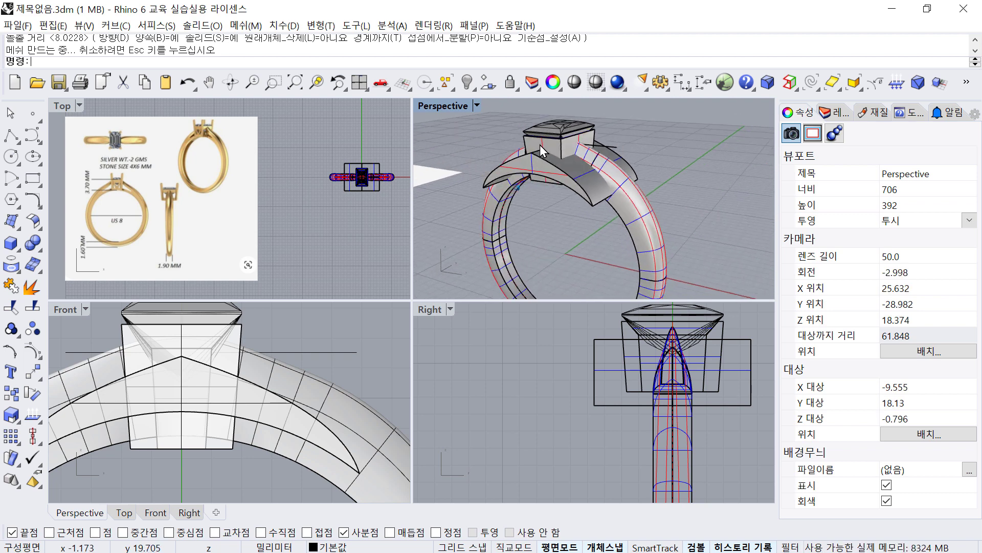
pyautogui.click(550, 151)
pyautogui.click(688, 162)
pyautogui.moveTo(687, 163); pyautogui.dragTo(686, 179, button='right')
pyautogui.click(638, 202)
pyautogui.click(688, 189)
pyautogui.click(638, 203)
pyautogui.click(692, 181)
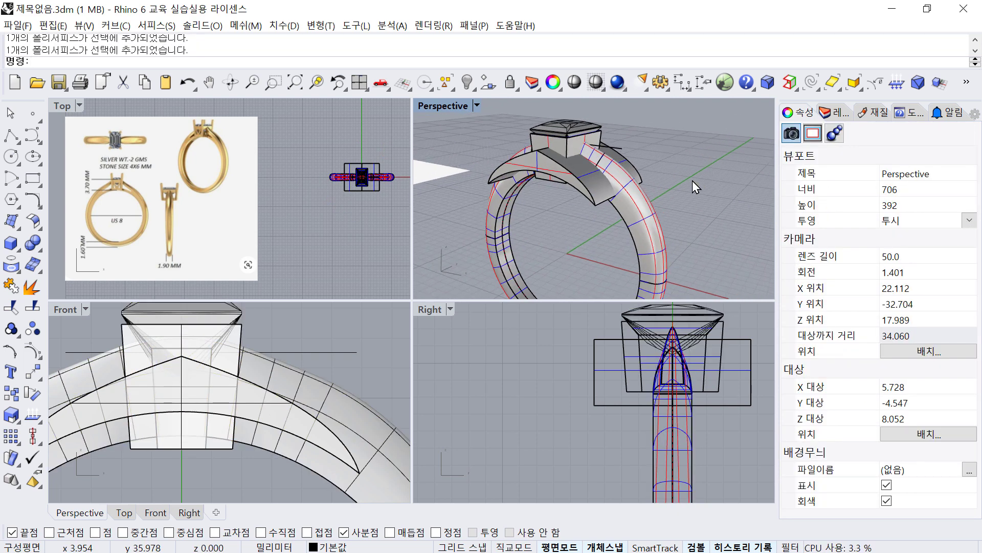
# Subtract the crescent solid from the ring band with a Boolean difference.
pyautogui.write('B')
pyautogui.press('Return')
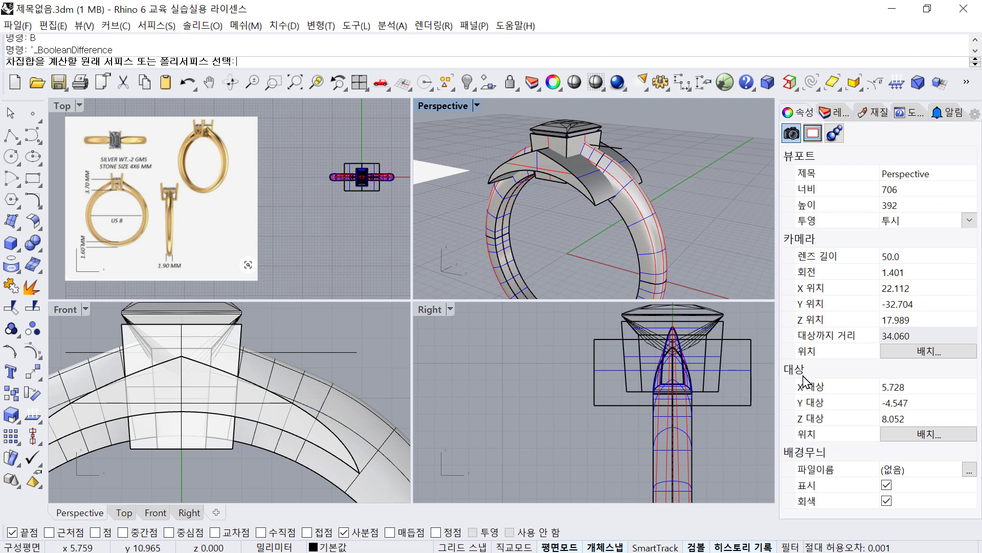
pyautogui.click(688, 439)
pyautogui.press('Return')
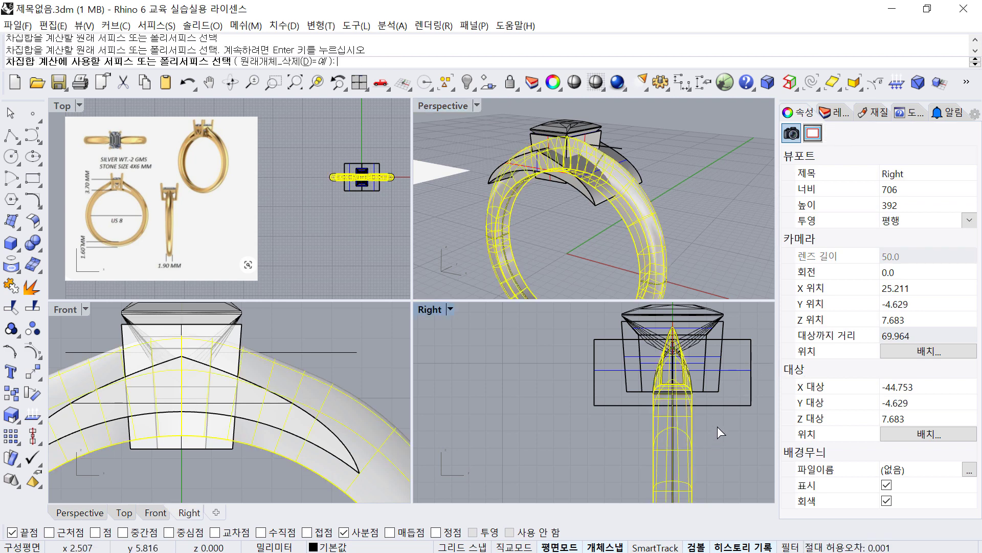
pyautogui.click(588, 196)
pyautogui.press('Return')
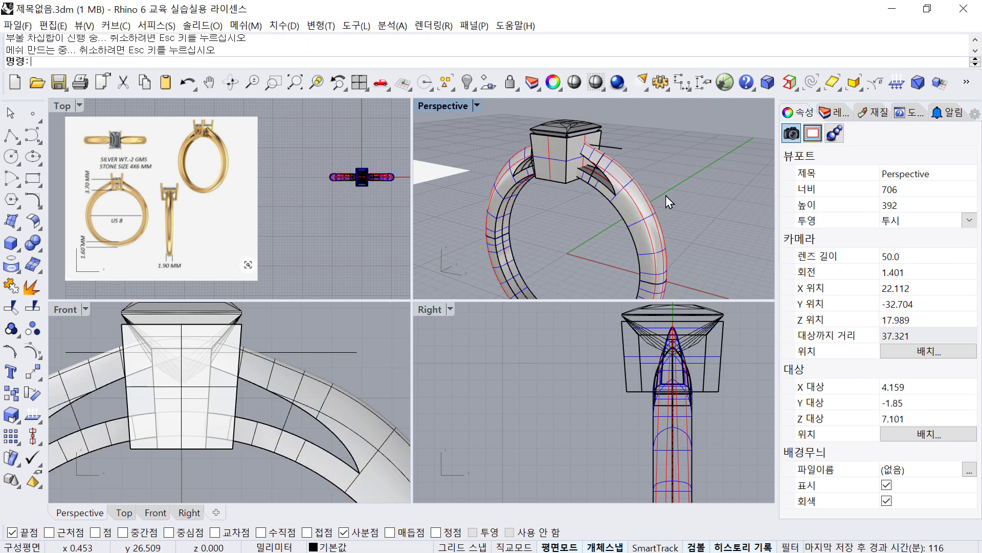
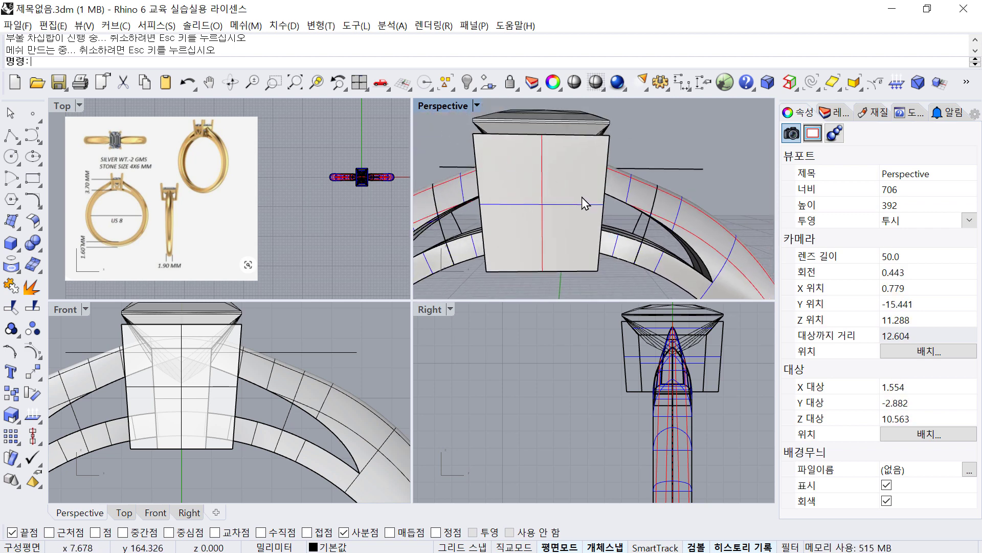
# Draw a circle of diameter 17.5 centred at the origin, 0, in the Front view.
pyautogui.scroll(-3, 321, 349)
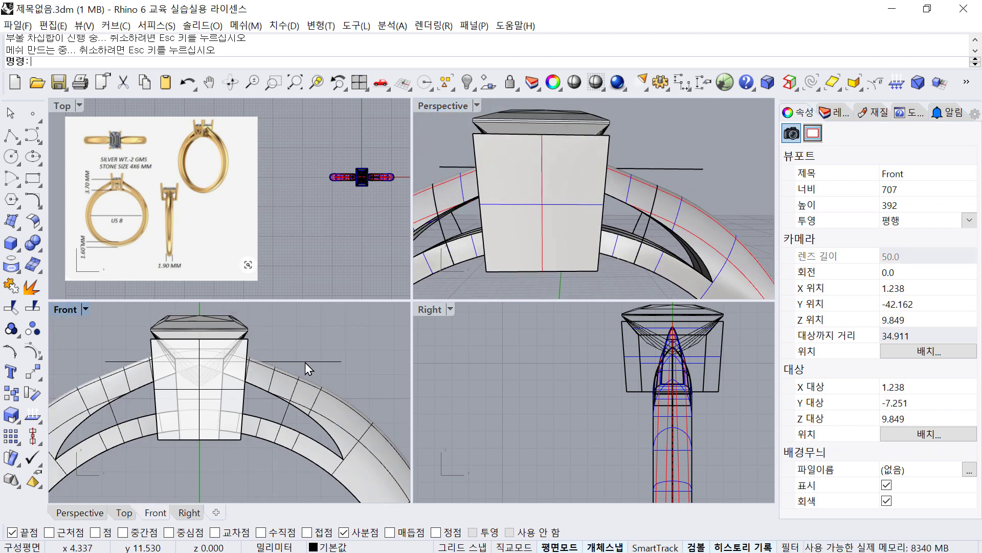
pyautogui.click(305, 361)
pyautogui.click(348, 357)
pyautogui.moveTo(349, 363); pyautogui.dragTo(346, 309, button='right')
pyautogui.click(11, 156)
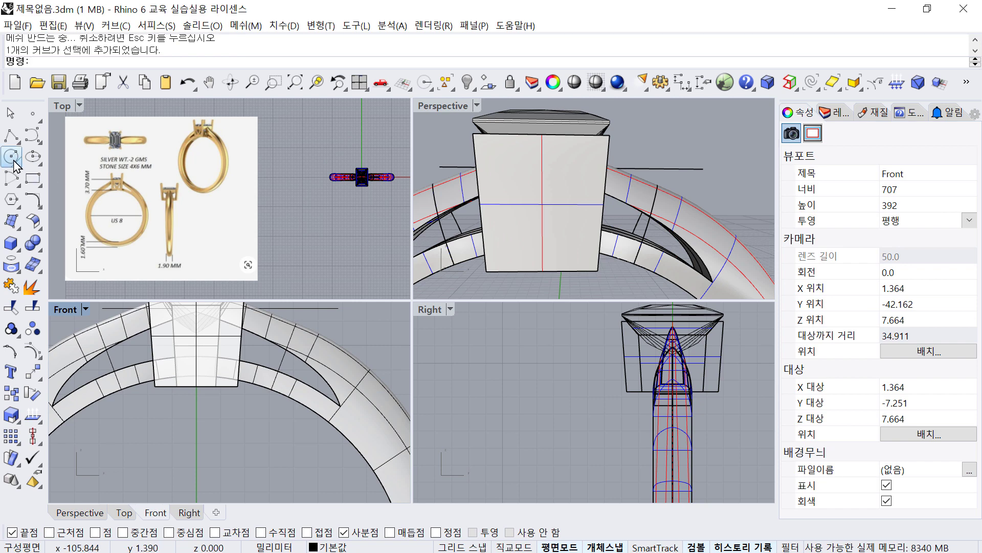
pyautogui.press('Escape')
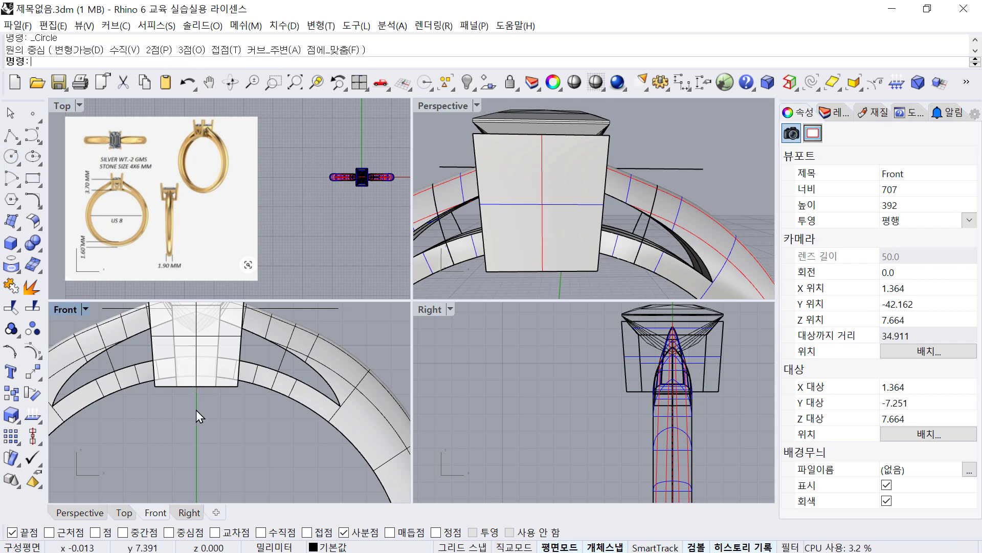
pyautogui.press('Return')
pyautogui.write('0')
pyautogui.press('Return')
pyautogui.write('17.5')
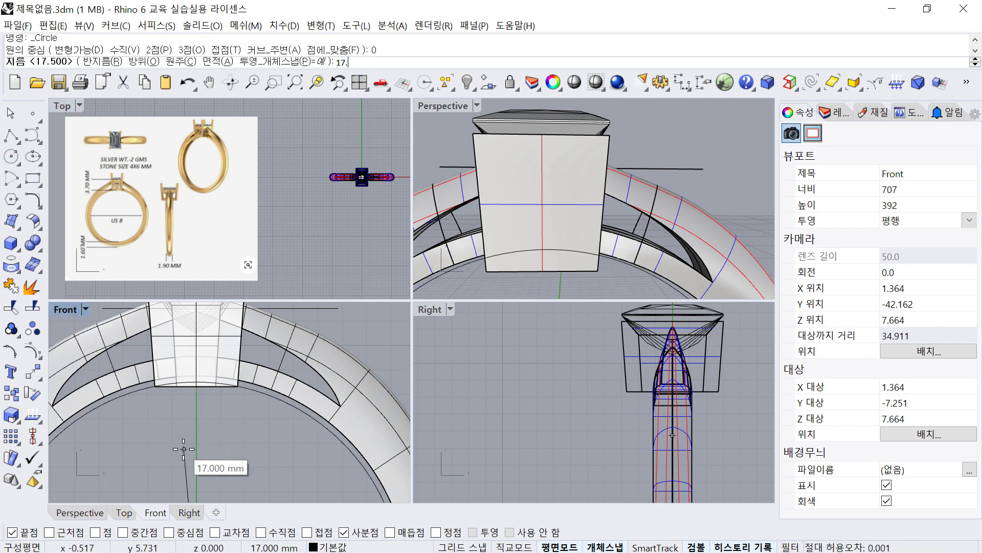
pyautogui.press('Return')
# Extrude the finger-hole circle to both sides as a solid wider than the setting.
pyautogui.click(264, 392)
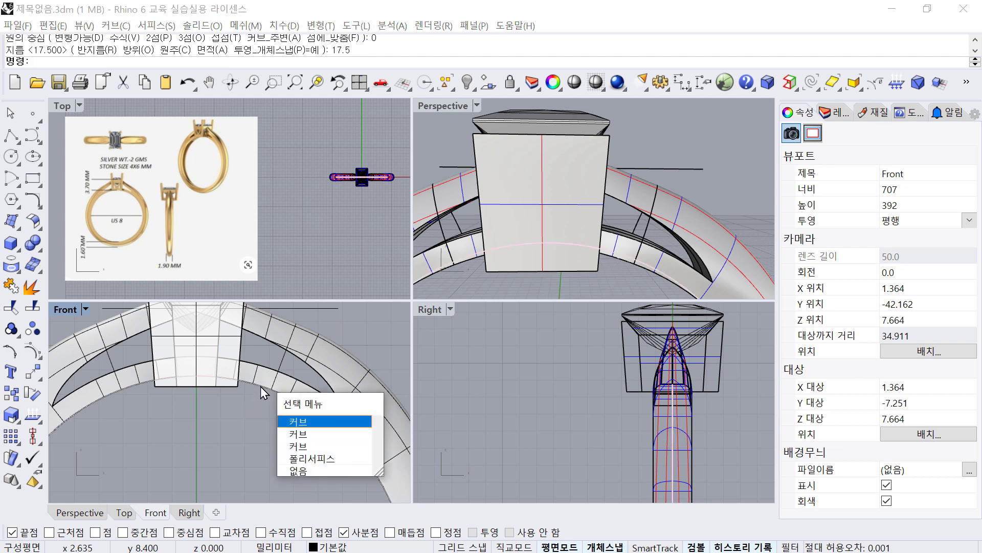
pyautogui.click(318, 419)
pyautogui.moveTo(631, 394); pyautogui.dragTo(560, 389, button='right')
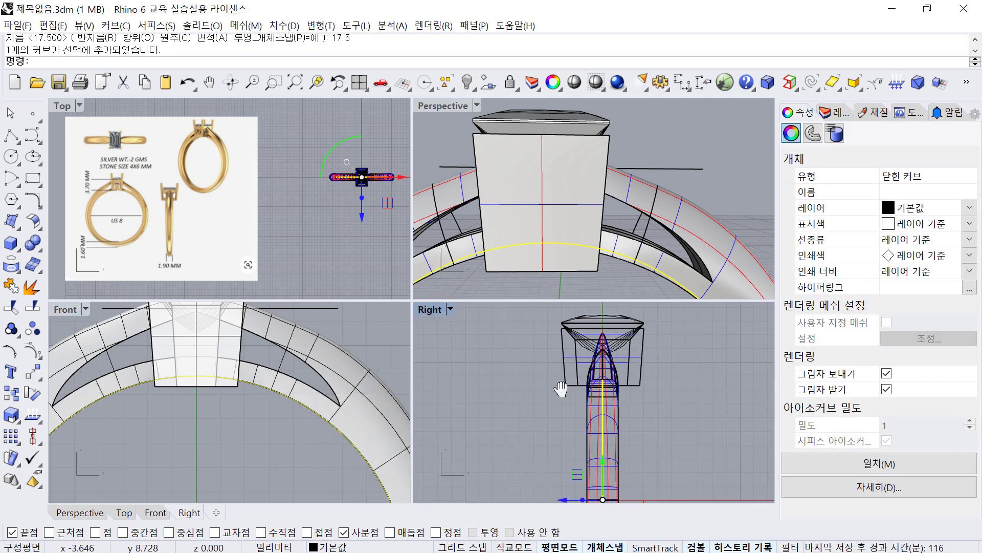
pyautogui.write('ex')
pyautogui.press('Return')
pyautogui.click(685, 384)
# Subtract the finger-hole cylinder from the setting block with a Boolean difference.
pyautogui.moveTo(636, 204); pyautogui.dragTo(567, 192, button='right')
pyautogui.click(689, 145)
pyautogui.keyDown('shift'); pyautogui.moveTo(688, 147); pyautogui.dragTo(692, 169, button='right'); pyautogui.keyUp('shift')
pyautogui.write('b')
pyautogui.press('Return')
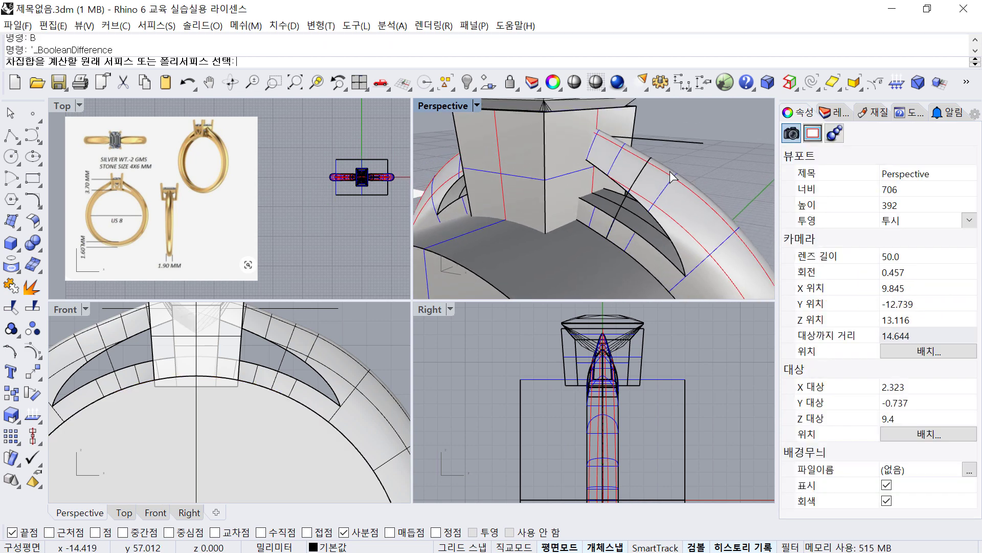
pyautogui.click(551, 161)
pyautogui.press('Return')
pyautogui.click(572, 261)
pyautogui.rightClick(572, 262)
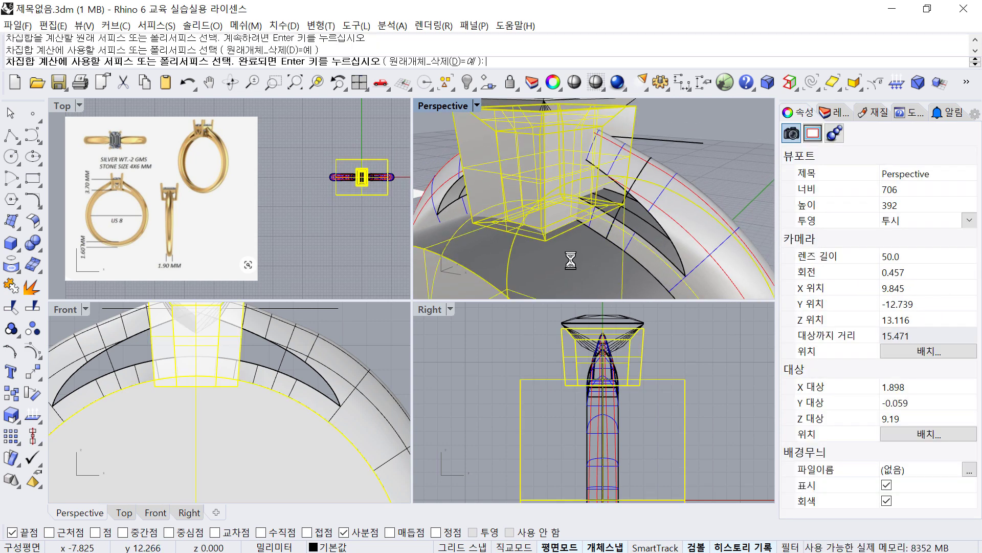
pyautogui.moveTo(572, 257); pyautogui.dragTo(627, 237, button='right')
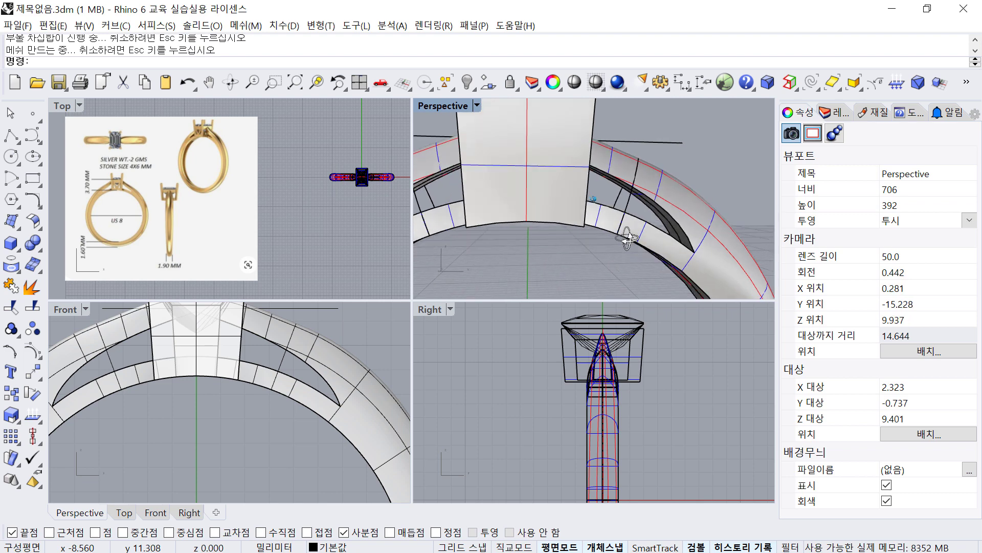
pyautogui.scroll(-4, 198, 398)
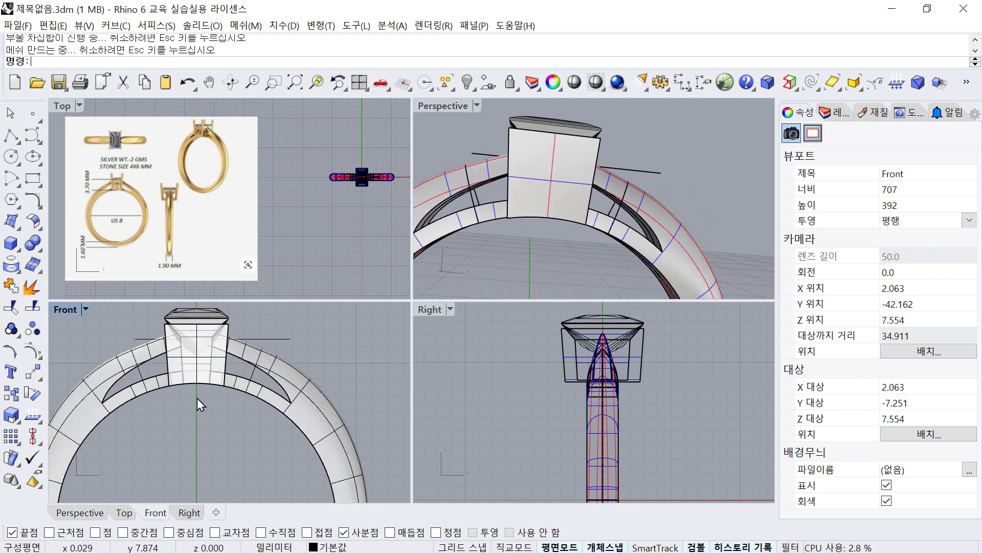
pyautogui.click(230, 359)
pyautogui.click(307, 330)
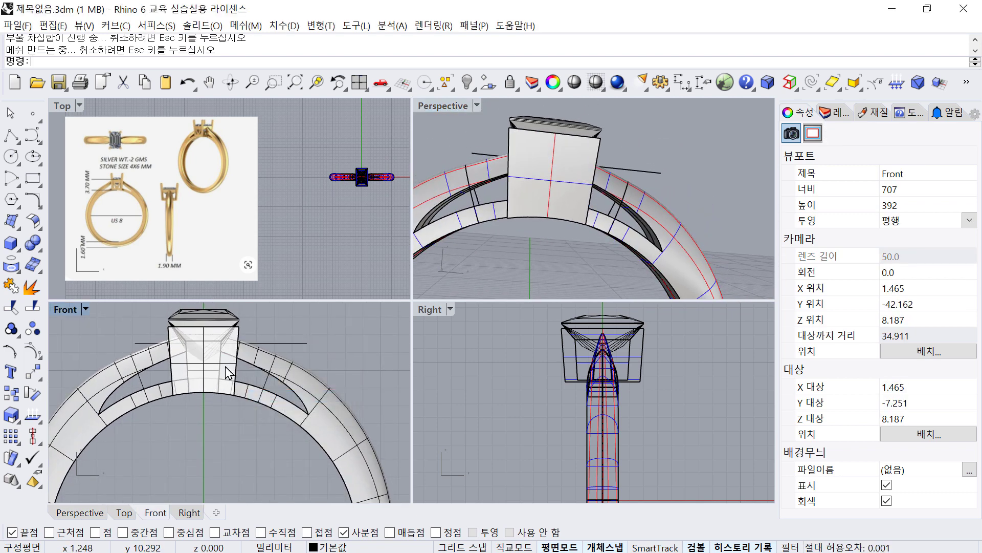
# Draw a circle of diameter 17.5 centred at the origin in the Front view.
pyautogui.click(225, 366)
pyautogui.press('Escape')
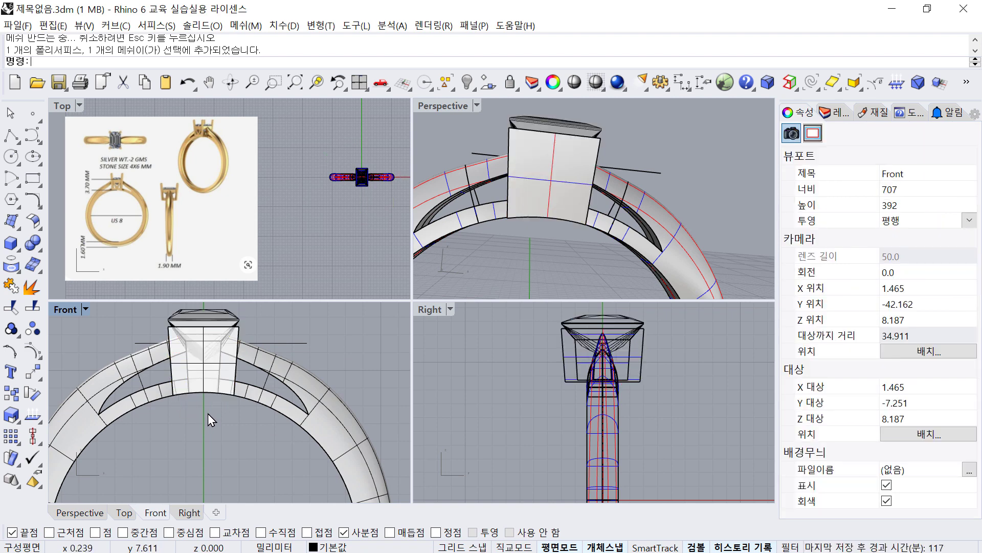
pyautogui.scroll(5, 207, 390)
pyautogui.moveTo(148, 383); pyautogui.dragTo(169, 432, button='right')
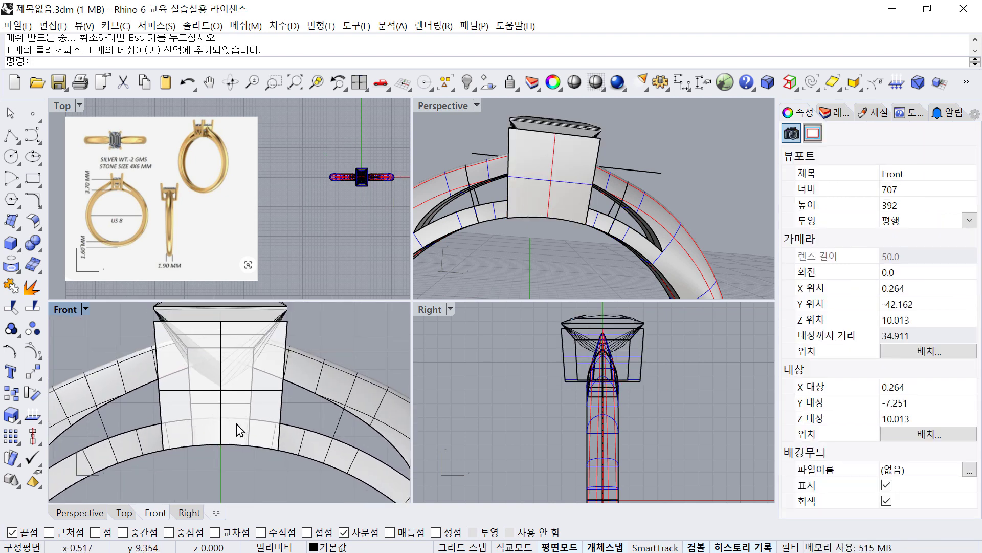
pyautogui.click(11, 156)
pyautogui.write('0')
pyautogui.press('Return')
pyautogui.scroll(-3, 313, 400)
pyautogui.write('0')
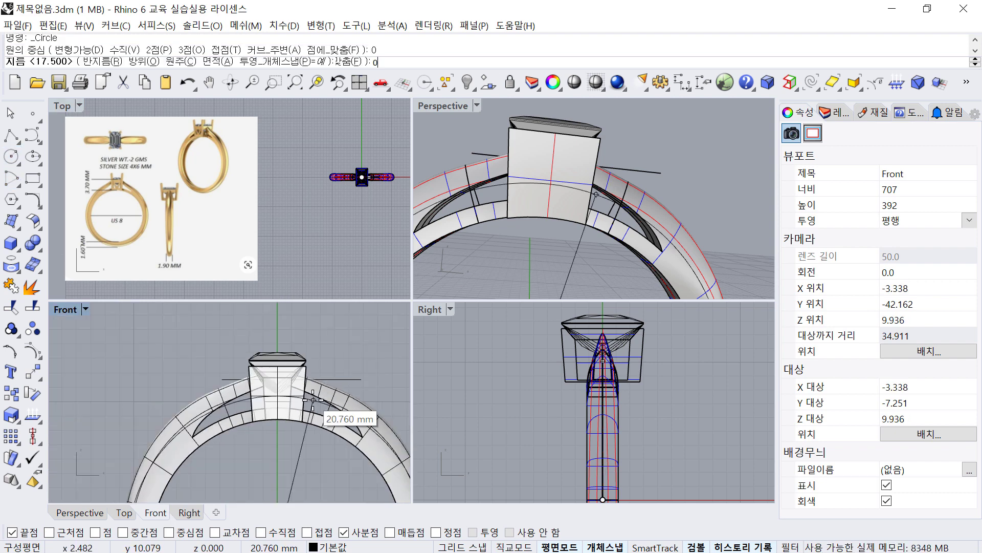
pyautogui.write('17.5')
pyautogui.press('Return')
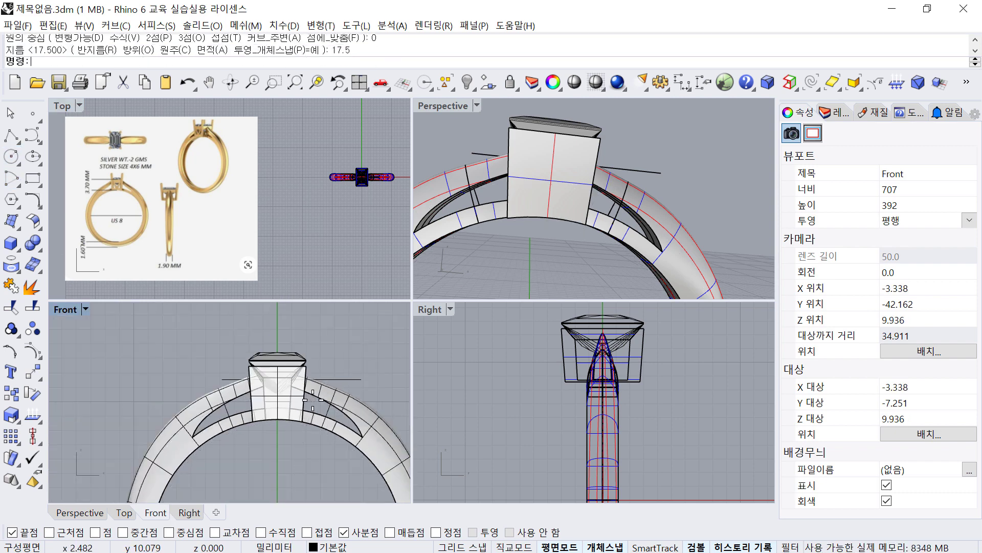
# Offset the finger-hole circle and select the open arc that crosses the lower part of the setting.
pyautogui.click(318, 435)
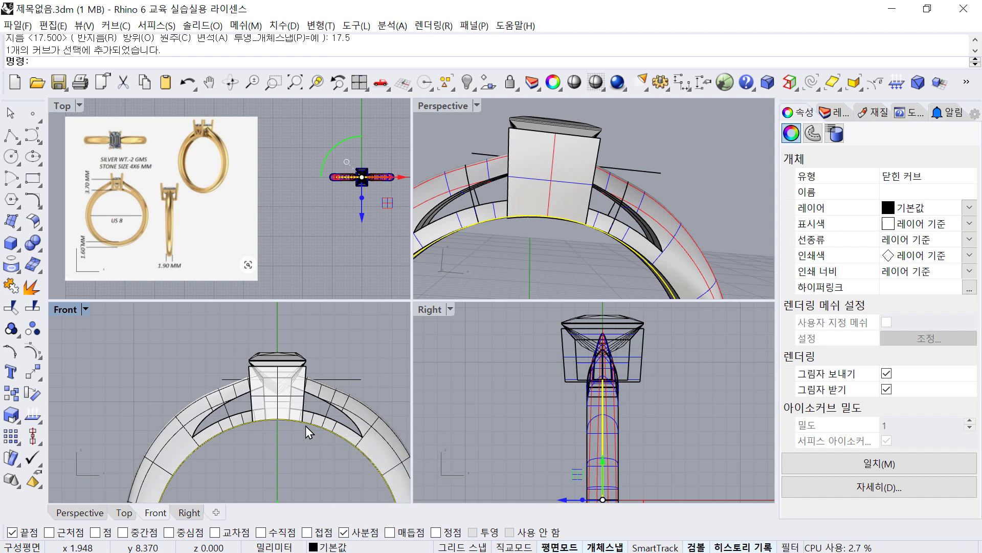
pyautogui.write('O')
pyautogui.press('Return')
pyautogui.click(318, 412)
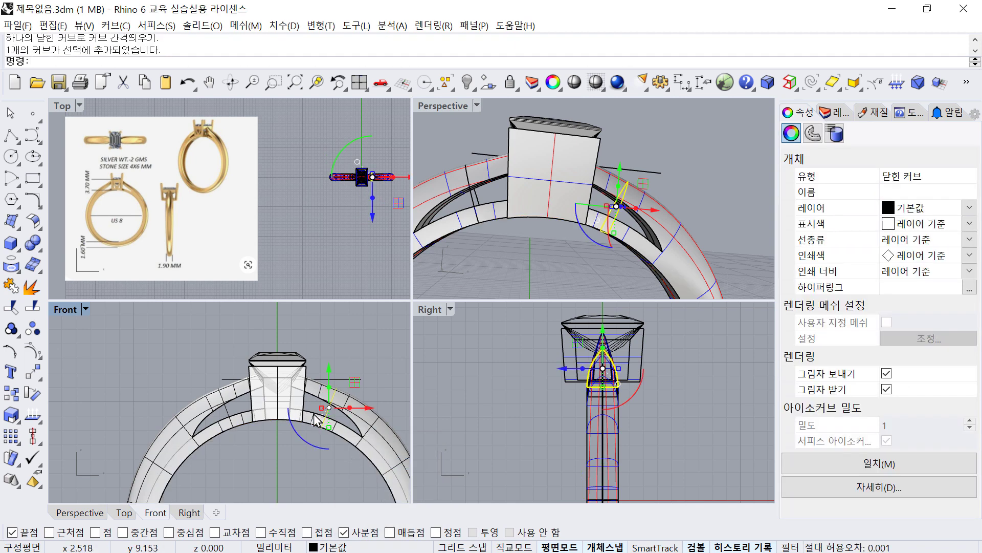
pyautogui.click(318, 427)
pyautogui.click(358, 447)
pyautogui.scroll(3, 294, 410)
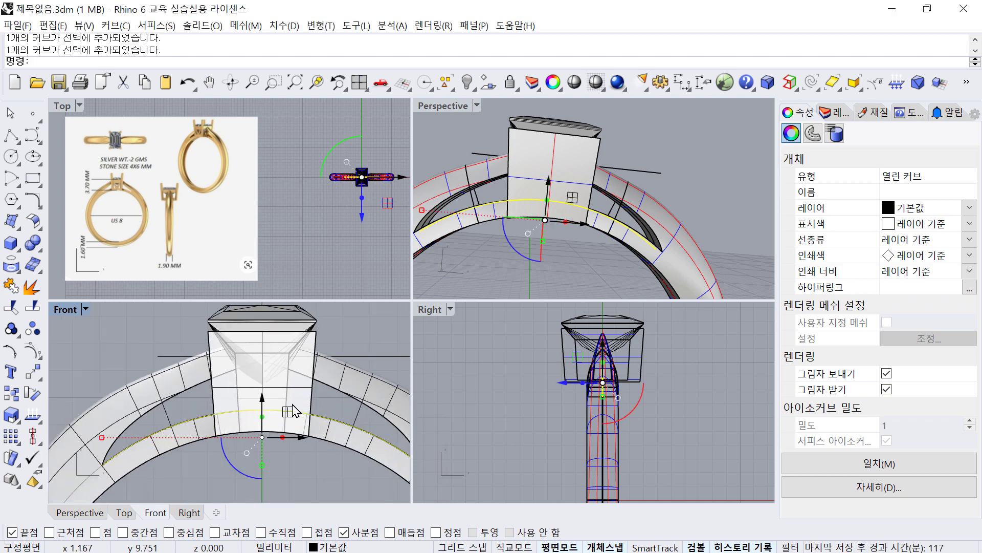
pyautogui.scroll(1, 294, 410)
pyautogui.moveTo(294, 411); pyautogui.dragTo(272, 392, button='right')
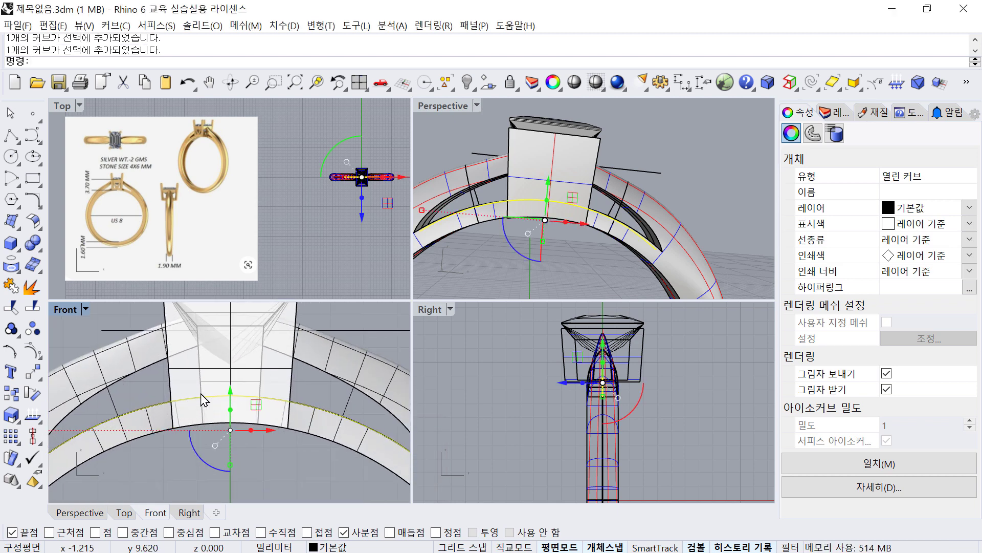
pyautogui.moveTo(267, 394); pyautogui.dragTo(281, 415, button='right')
pyautogui.scroll(2, 52, 172)
# Draw a horizontal line across the setting just below the existing one and raise it slightly.
pyautogui.click(10, 136)
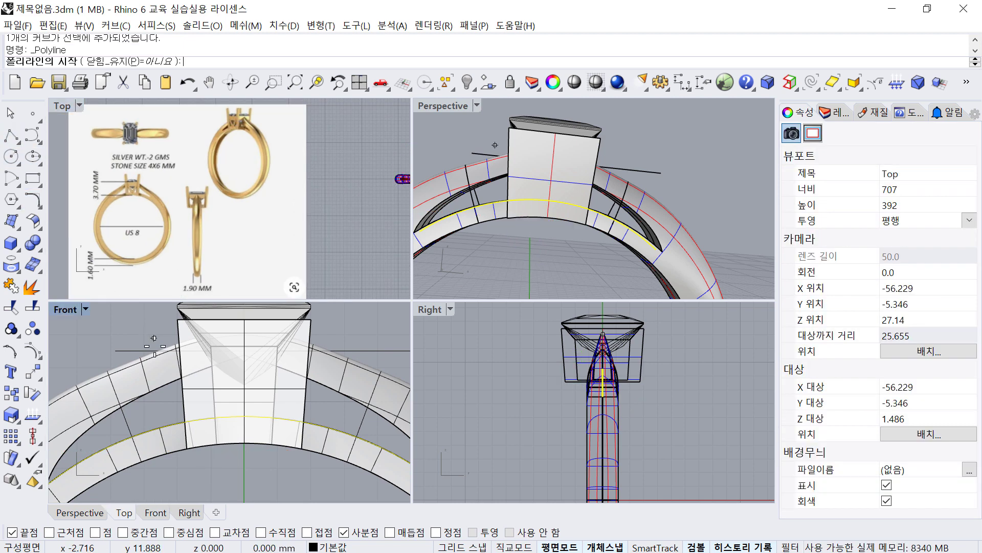
pyautogui.click(139, 375)
pyautogui.rightClick(362, 371)
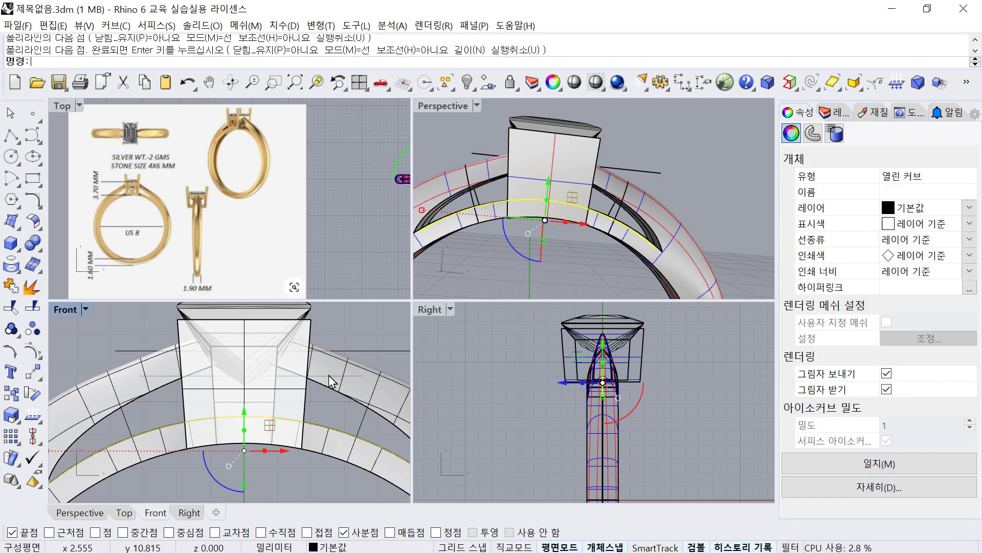
pyautogui.click(323, 376)
pyautogui.moveTo(252, 330); pyautogui.dragTo(251, 319)
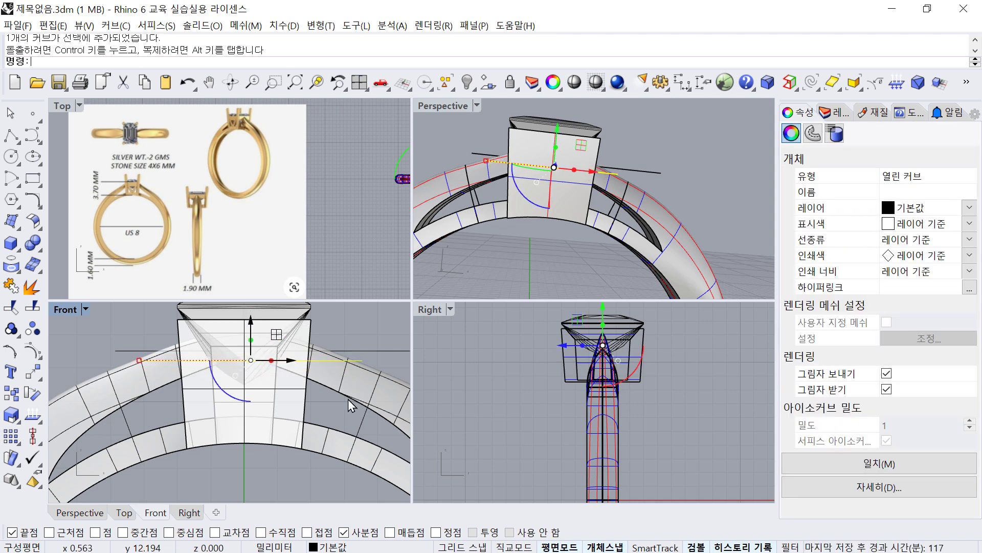
# Delete the old upper horizontal line crossing the setting.
pyautogui.scroll(3, 327, 382)
pyautogui.moveTo(327, 381); pyautogui.dragTo(263, 370, button='right')
pyautogui.scroll(-5, 282, 370)
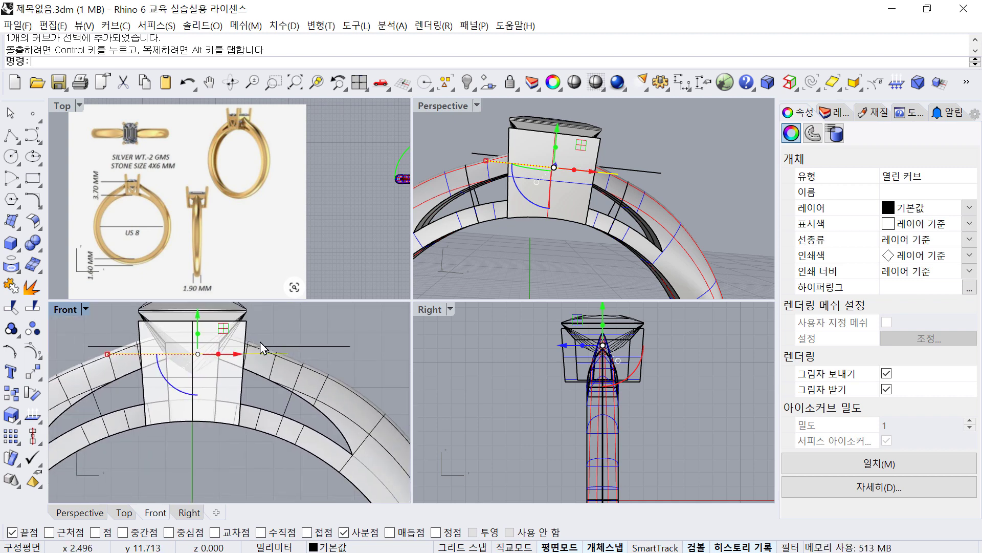
pyautogui.moveTo(223, 328); pyautogui.dragTo(245, 321)
pyautogui.press('Delete')
pyautogui.scroll(2, 281, 354)
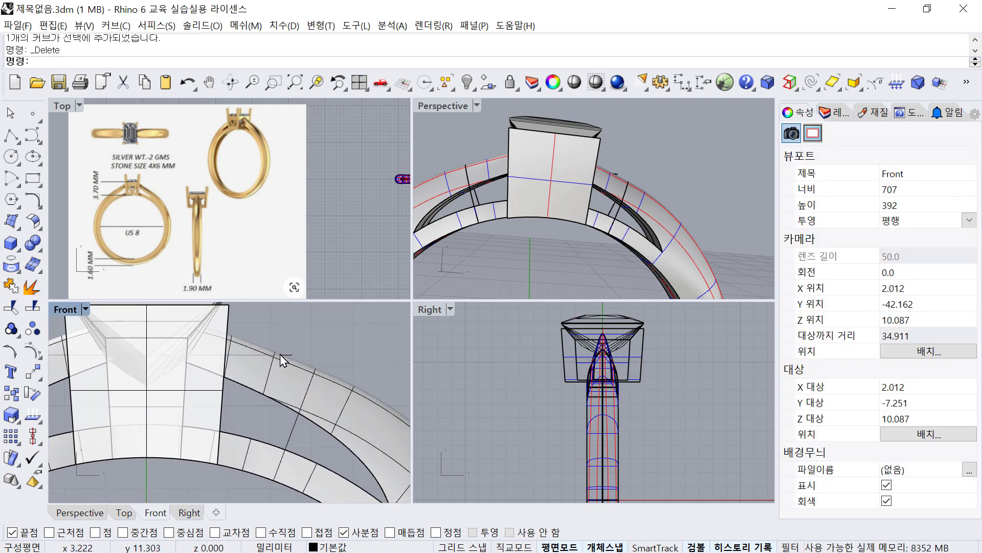
# Fine-tune the height of the remaining horizontal line against the top of the ring shoulders.
pyautogui.click(292, 355)
pyautogui.moveTo(206, 354); pyautogui.dragTo(223, 364, button='right')
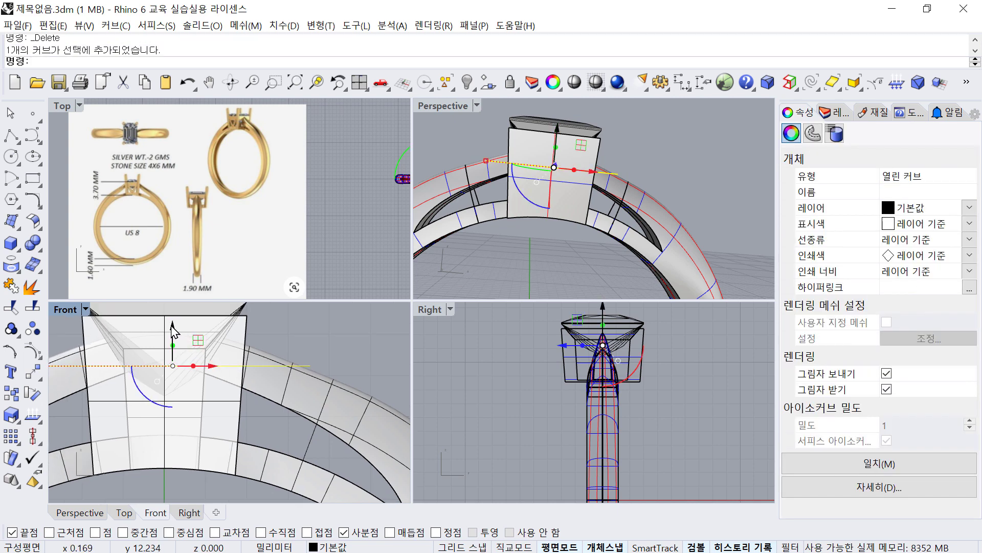
pyautogui.moveTo(173, 332); pyautogui.dragTo(174, 333)
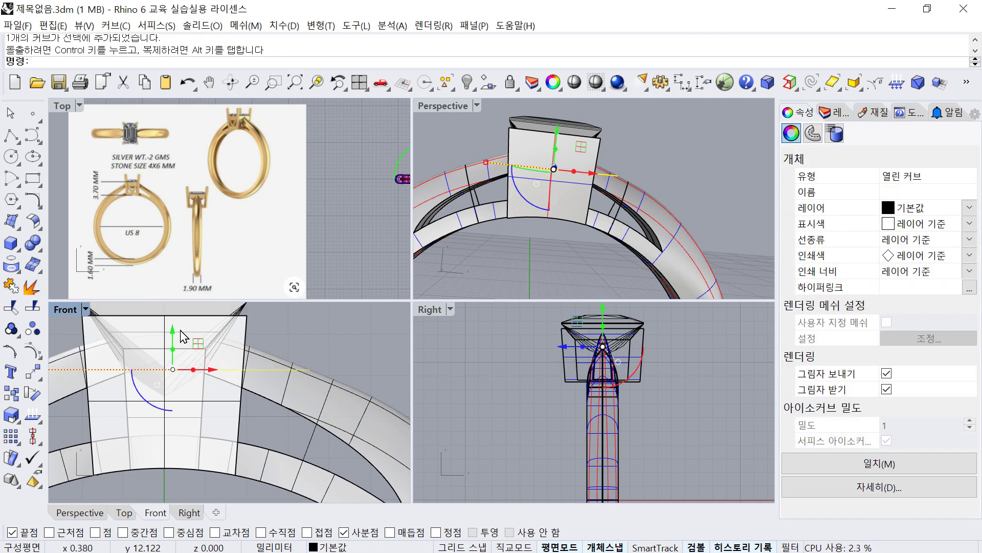
pyautogui.scroll(-2, 183, 333)
pyautogui.moveTo(187, 337); pyautogui.dragTo(274, 364, button='right')
pyautogui.scroll(2, 230, 334)
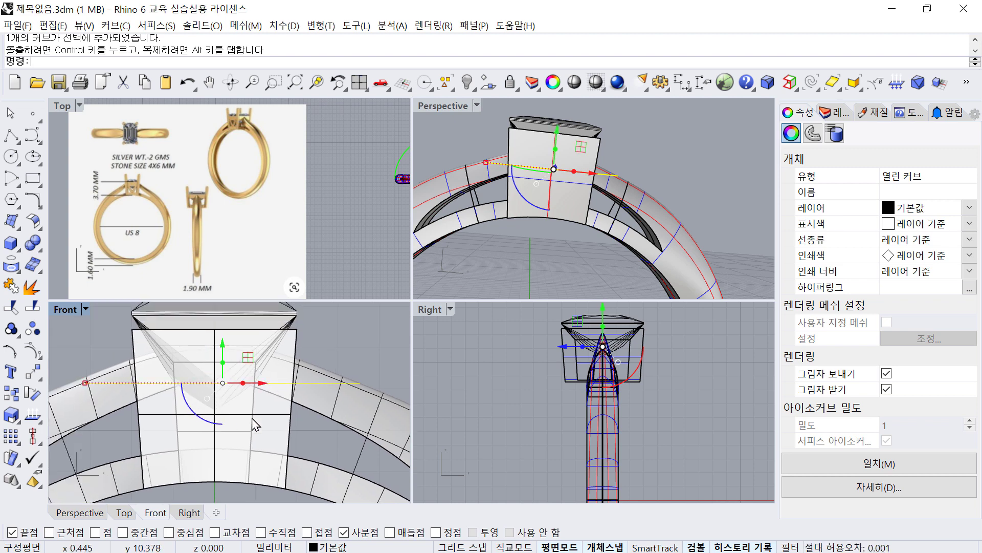
pyautogui.moveTo(254, 424); pyautogui.dragTo(225, 420, button='right')
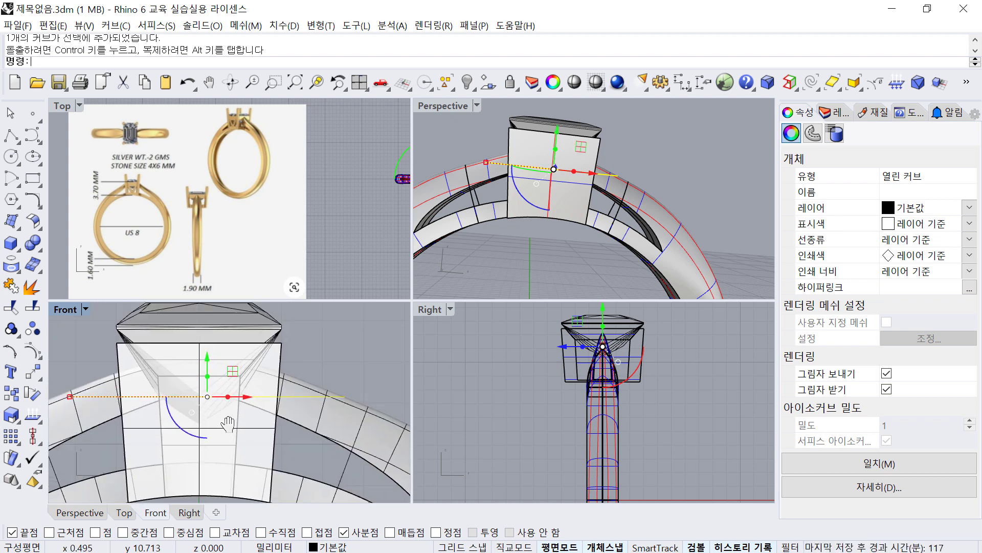
pyautogui.moveTo(207, 365); pyautogui.dragTo(207, 362)
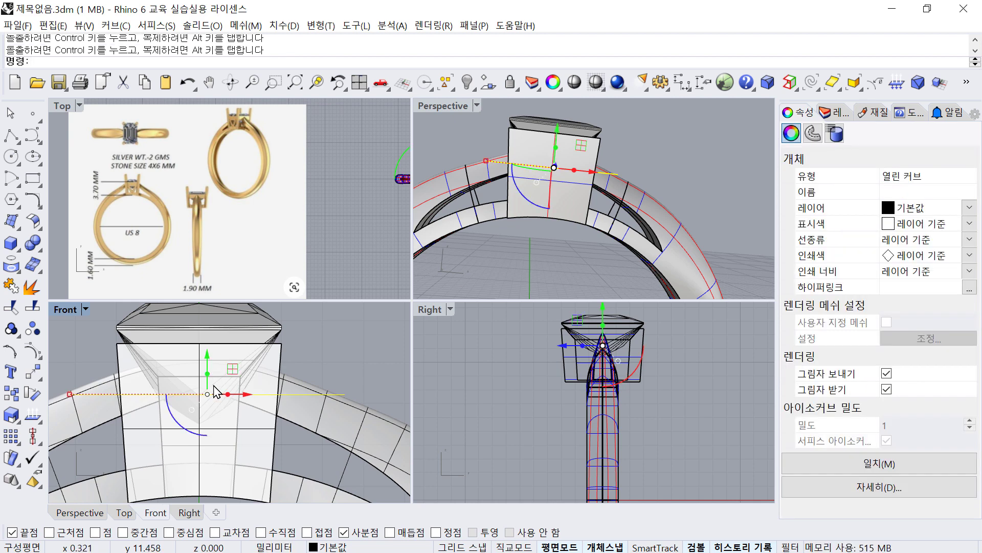
# Isolate the horizontal line, the lower arc, the setting block and the gemstone by hiding everything else.
pyautogui.click(329, 355)
pyautogui.click(337, 394)
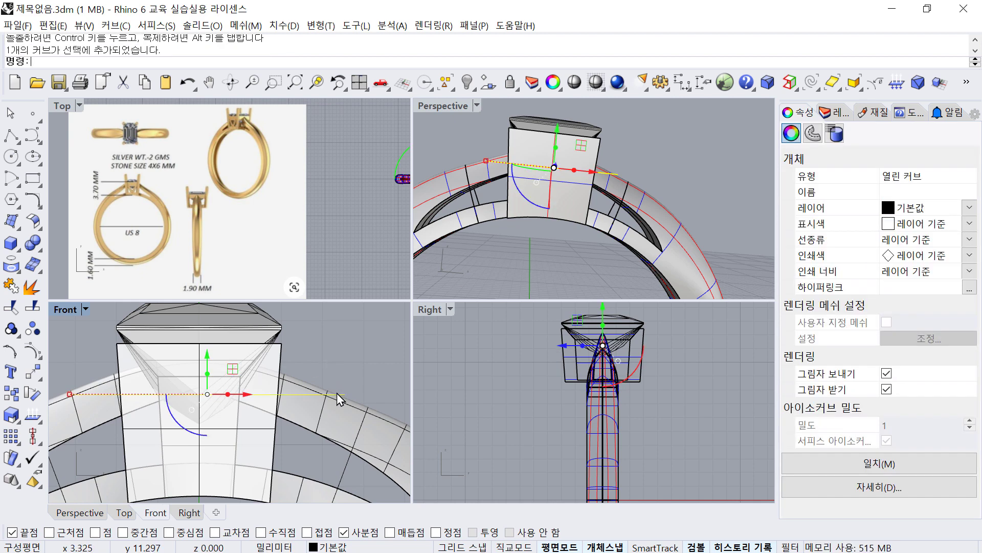
pyautogui.keyDown('shift'); pyautogui.click(296, 473); pyautogui.keyUp('shift')
pyautogui.rightClick(295, 473)
pyautogui.keyDown('shift'); pyautogui.click(254, 435); pyautogui.keyUp('shift')
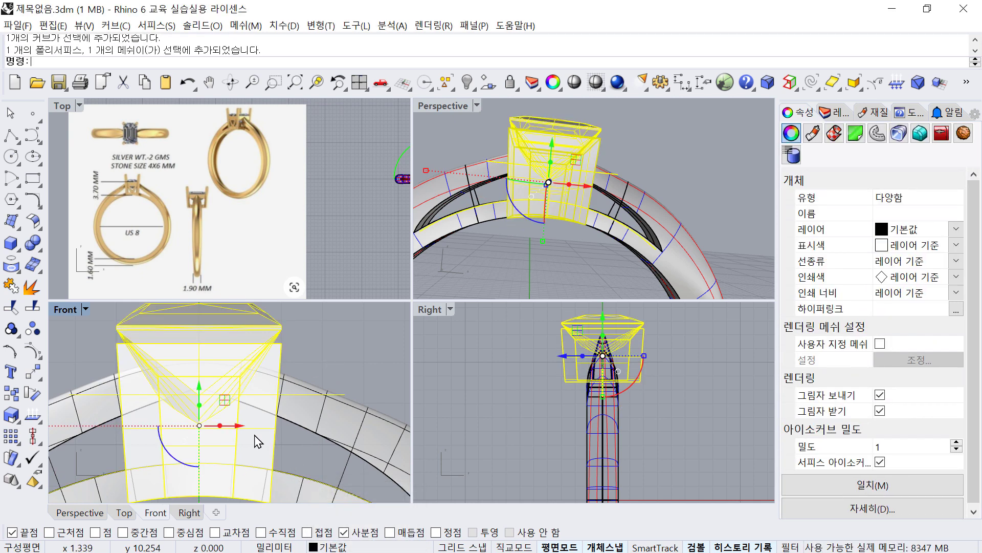
pyautogui.hotkey('ctrl', 'i')
pyautogui.hotkey('ctrl', 'h')
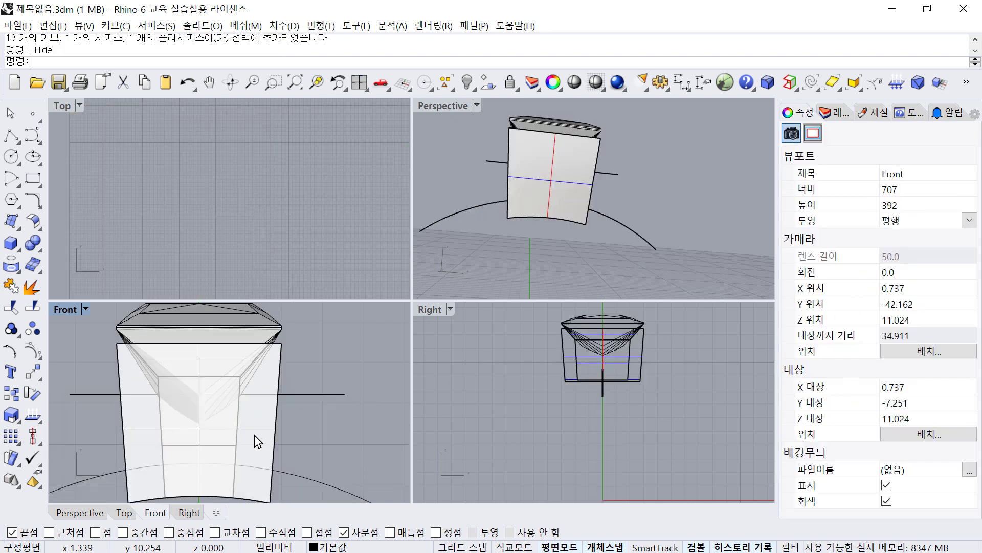
# Remove the gemstone from its group with the setting block and hide the gemstone.
pyautogui.rightClick(263, 331)
pyautogui.click(266, 322)
pyautogui.rightClick(307, 330)
pyautogui.click(243, 321)
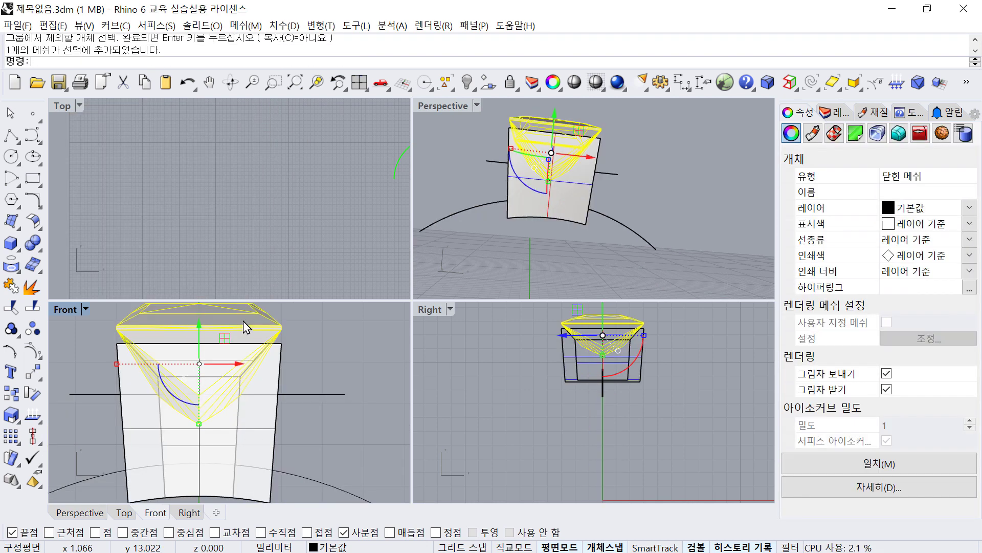
pyautogui.write('H')
pyautogui.press('Return')
# Change the Front viewport's display mode to Wireframe.
pyautogui.click(86, 310)
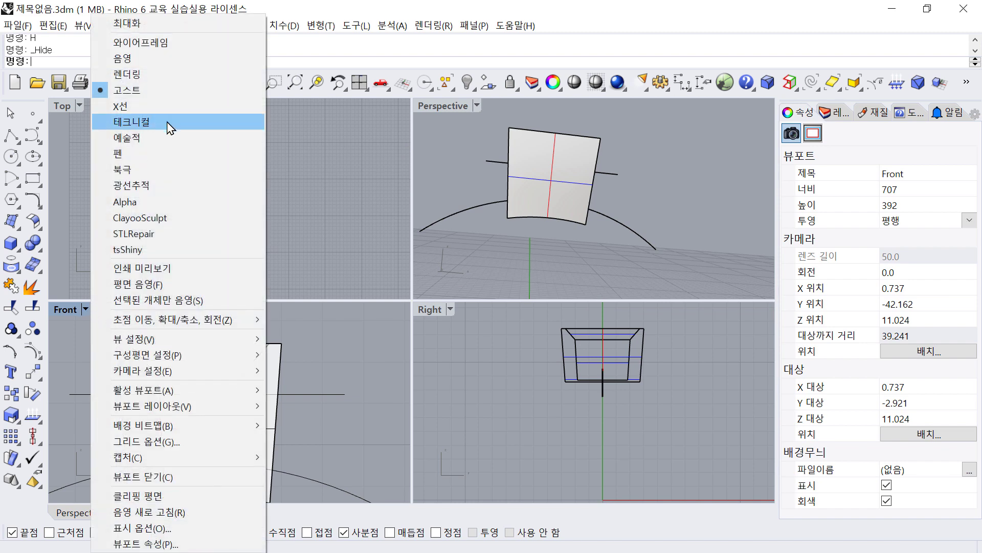
pyautogui.click(134, 57)
pyautogui.click(86, 310)
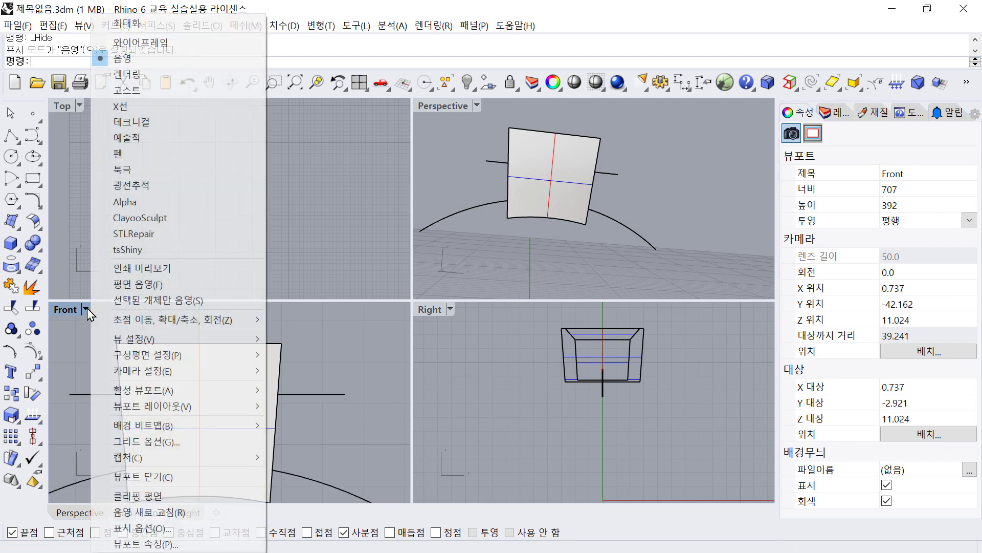
pyautogui.click(134, 39)
pyautogui.moveTo(342, 425); pyautogui.dragTo(336, 389, button='right')
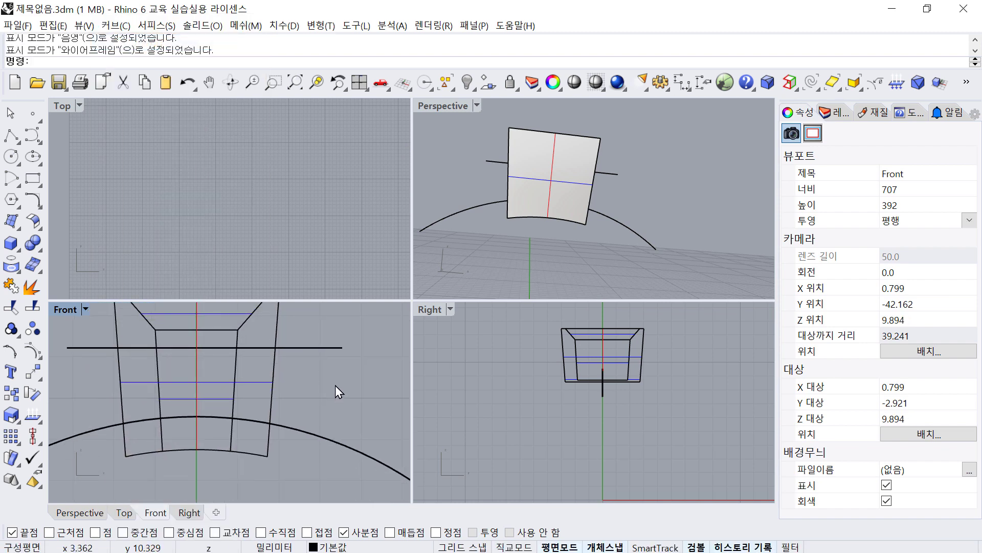
pyautogui.scroll(-3, 333, 382)
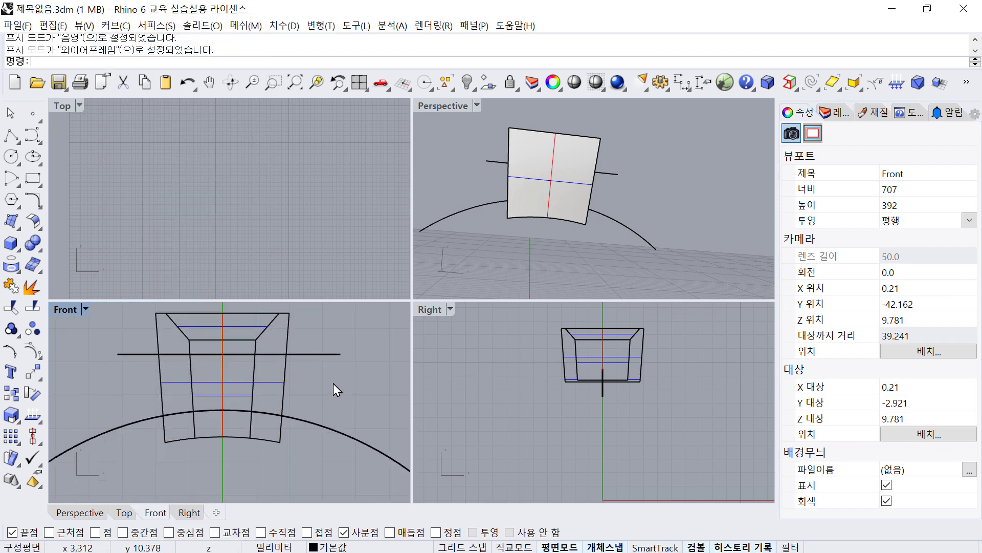
# Draw a slanted line just outside the setting's left edge, crossing both the horizontal line and the arc.
pyautogui.click(11, 135)
pyautogui.click(173, 344)
pyautogui.click(183, 457)
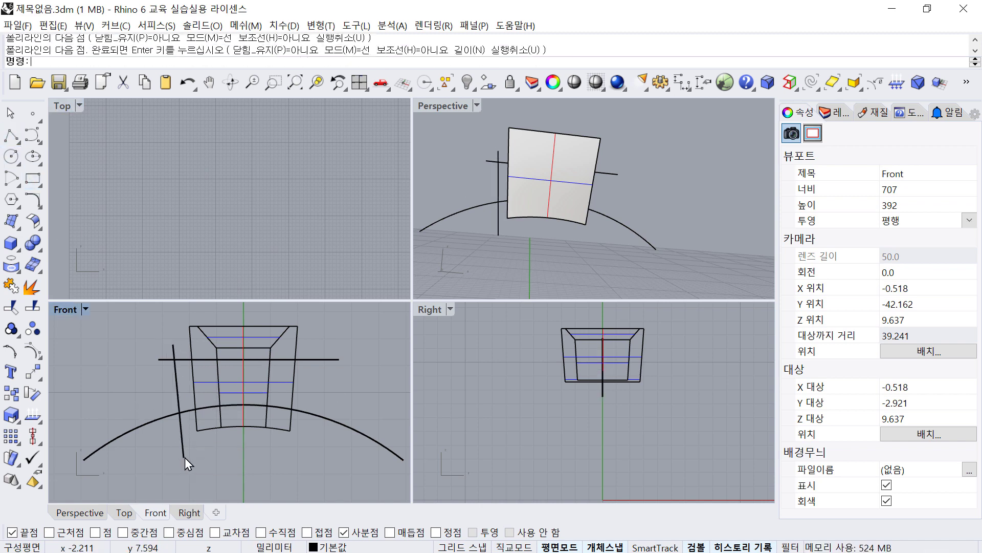
pyautogui.press('Return')
# Mirror a copy of the slanted line across the vertical axis through the origin, 0.
pyautogui.write('m')
pyautogui.press('Return')
pyautogui.write('0')
pyautogui.press('Return')
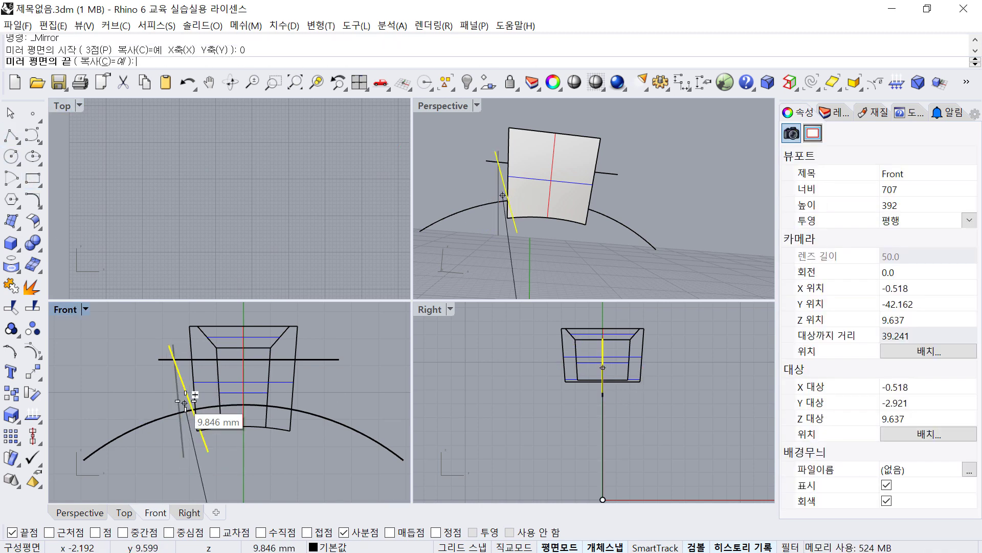
pyautogui.click(243, 353)
pyautogui.press('Right')
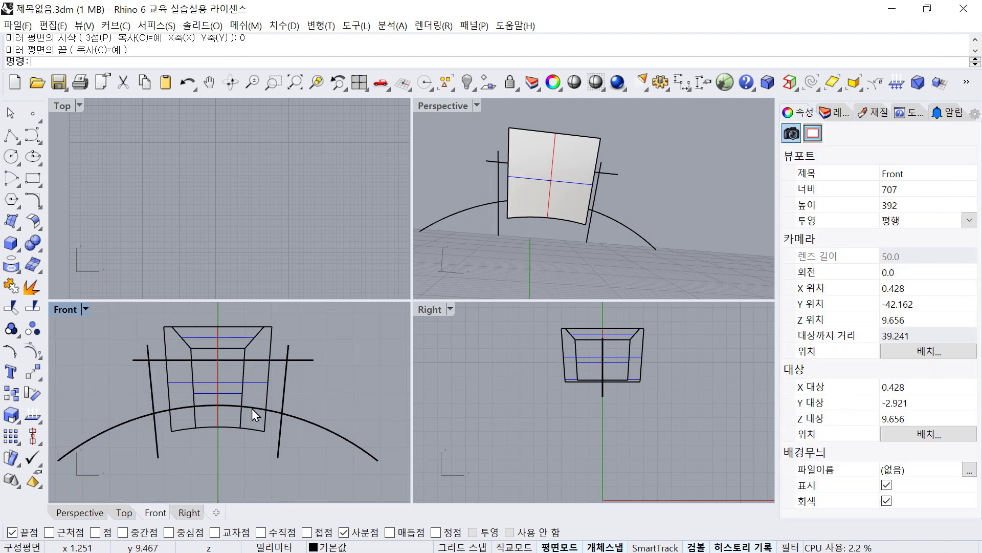
pyautogui.hotkey('ctrl', 't')
pyautogui.moveTo(286, 353); pyautogui.dragTo(286, 358)
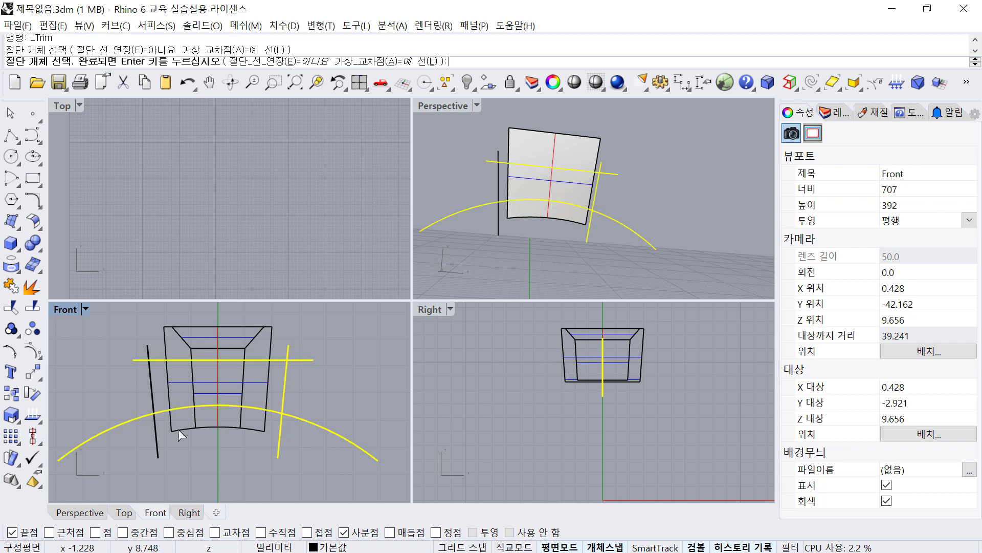
pyautogui.click(152, 438)
pyautogui.press('Return')
pyautogui.press('Return')
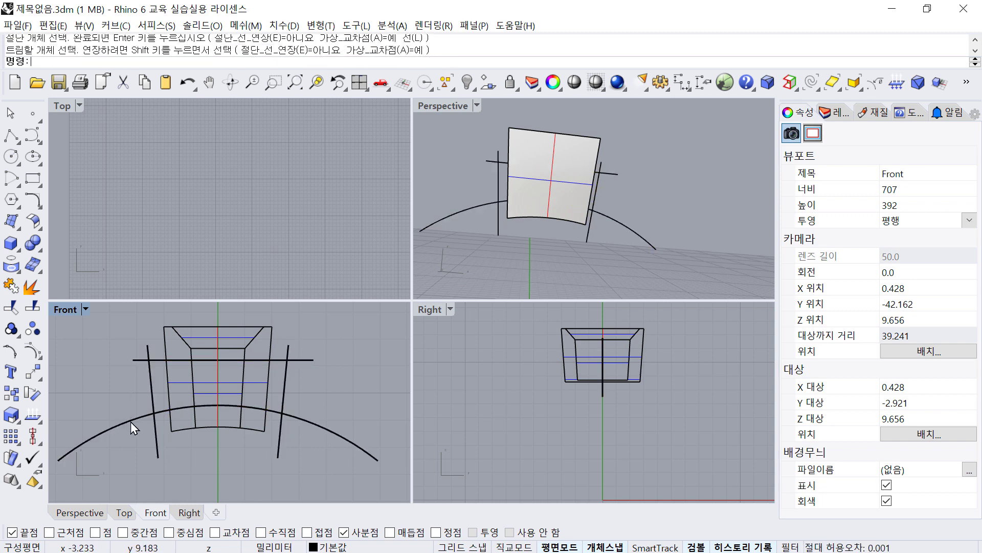
# Trim the horizontal line, the arc and both slanted lines against each other, leaving only the four-sided outline across the setting.
pyautogui.press('Return')
pyautogui.moveTo(118, 428); pyautogui.dragTo(115, 426)
pyautogui.click(137, 361)
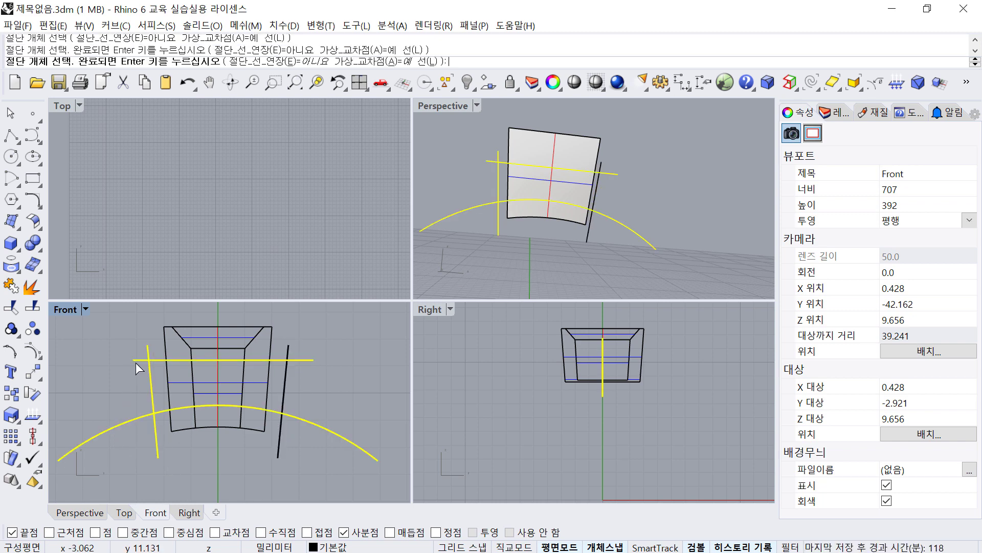
pyautogui.click(294, 370)
pyautogui.press('Return')
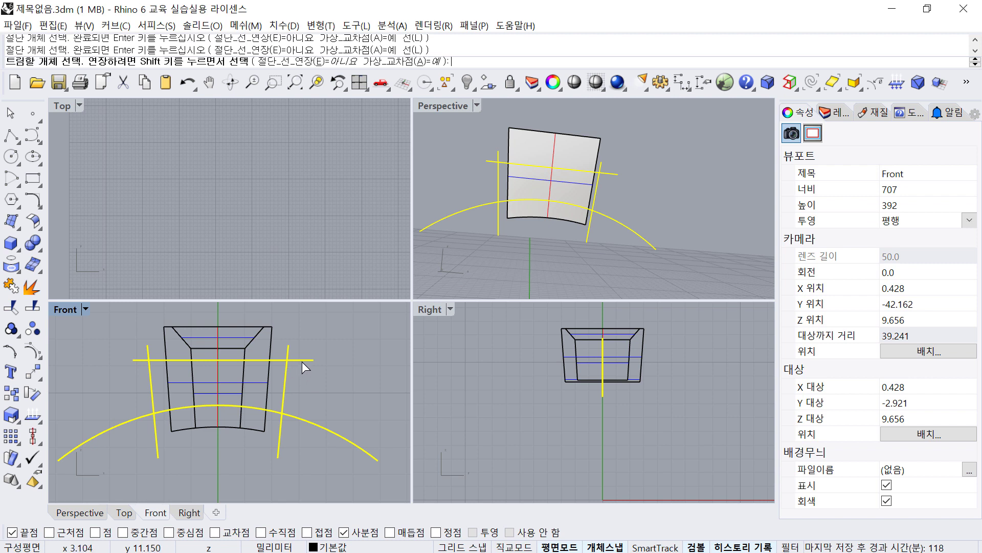
pyautogui.click(303, 360)
pyautogui.click(289, 350)
pyautogui.click(314, 423)
pyautogui.click(283, 421)
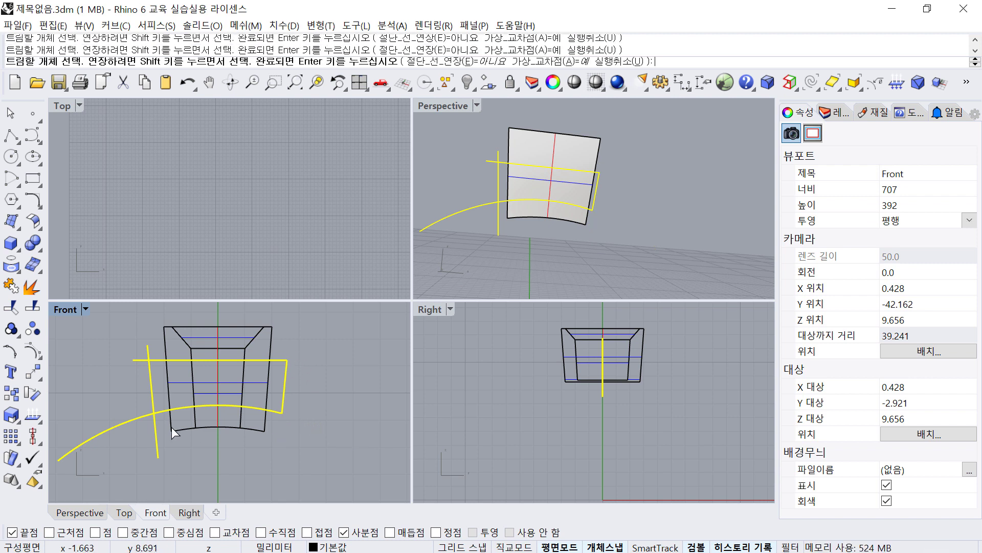
pyautogui.click(147, 348)
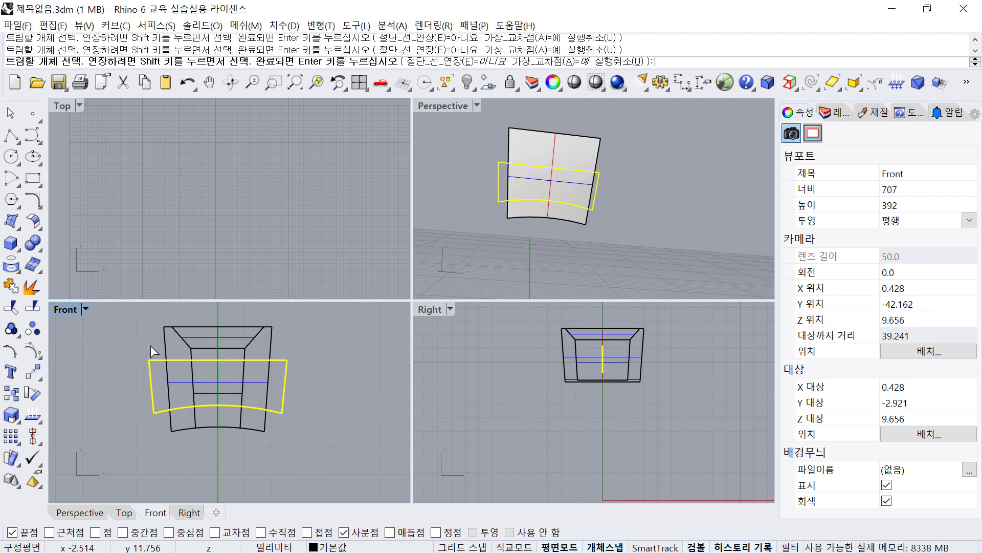
# Extrude the four-sided outline as a solid about 5 mm to both sides, passing completely through the setting block.
pyautogui.press('Return')
pyautogui.moveTo(229, 371); pyautogui.dragTo(350, 421)
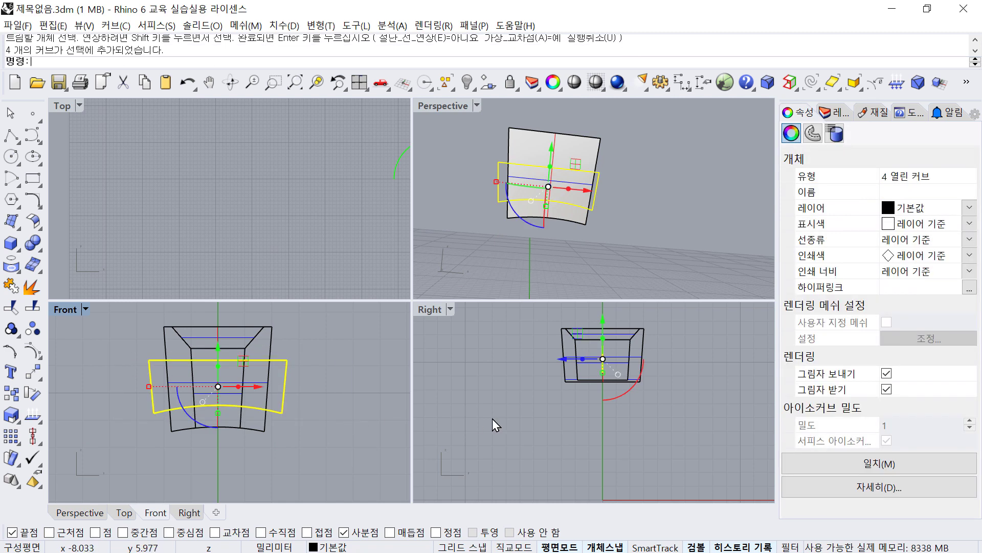
pyautogui.press('Return')
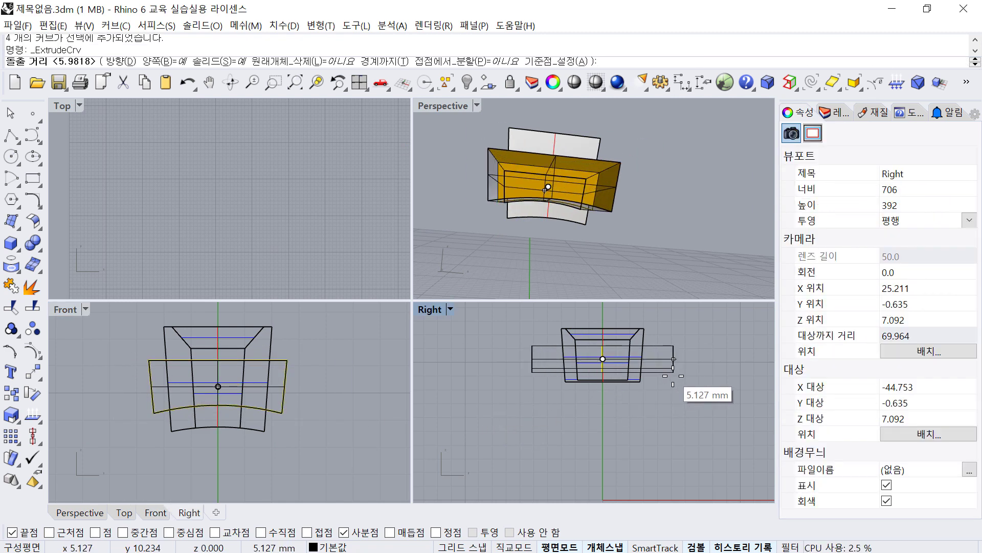
pyautogui.click(676, 369)
pyautogui.click(671, 262)
# Subtract the extruded solid from the setting block with a Boolean difference.
pyautogui.moveTo(671, 256); pyautogui.dragTo(674, 242, button='right')
pyautogui.scroll(3, 648, 358)
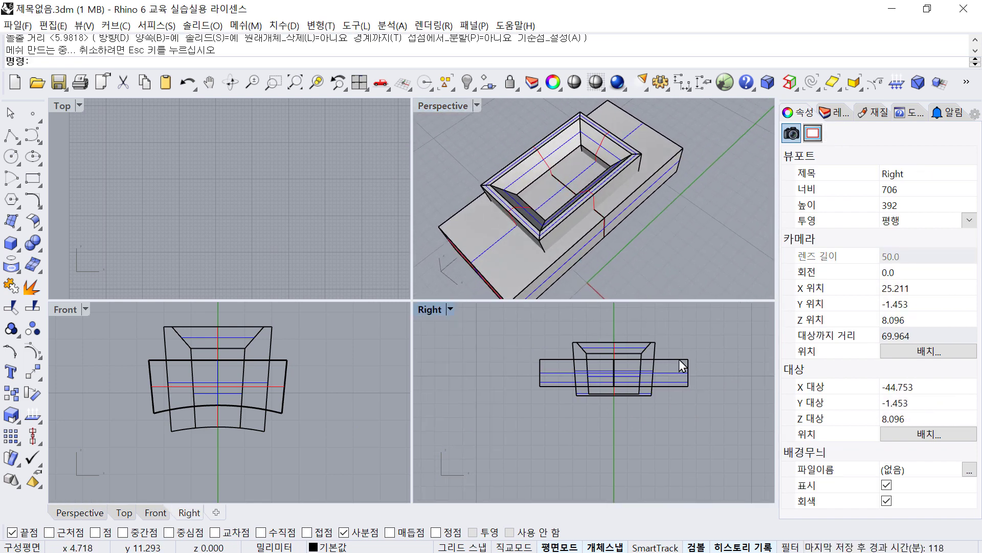
pyautogui.write('B')
pyautogui.press('Return')
pyautogui.click(647, 358)
pyautogui.press('Return')
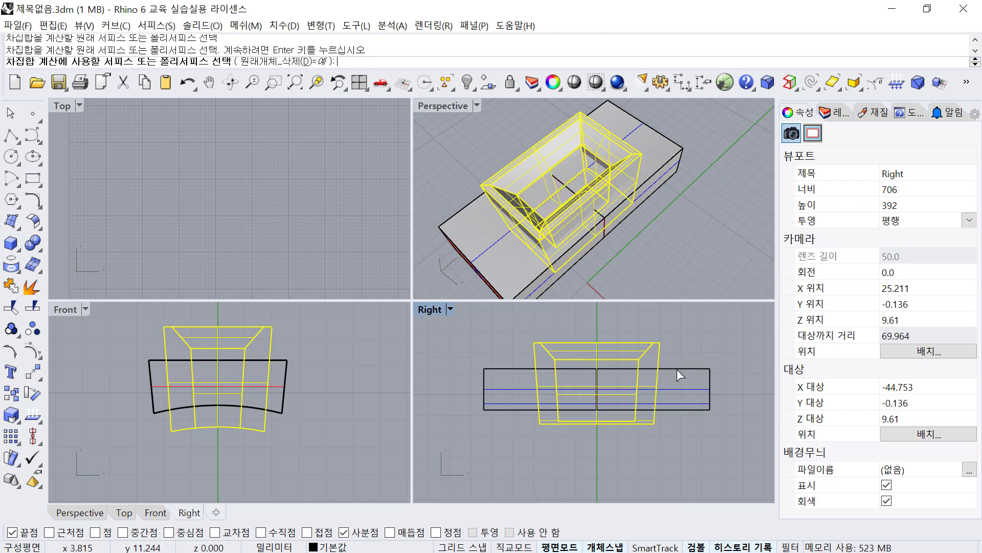
pyautogui.click(676, 369)
pyautogui.press('Return')
# Delete the four outline curves left in the gap between the upper and lower setting pieces.
pyautogui.moveTo(684, 231); pyautogui.dragTo(685, 232, button='right')
pyautogui.scroll(2, 634, 234)
pyautogui.click(622, 236)
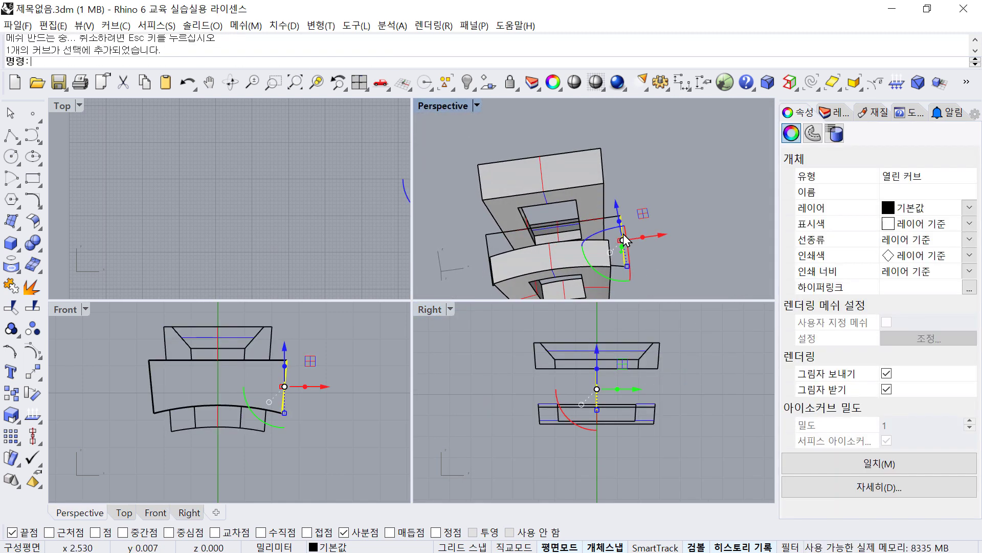
pyautogui.click(679, 250)
pyautogui.moveTo(109, 346); pyautogui.dragTo(378, 417)
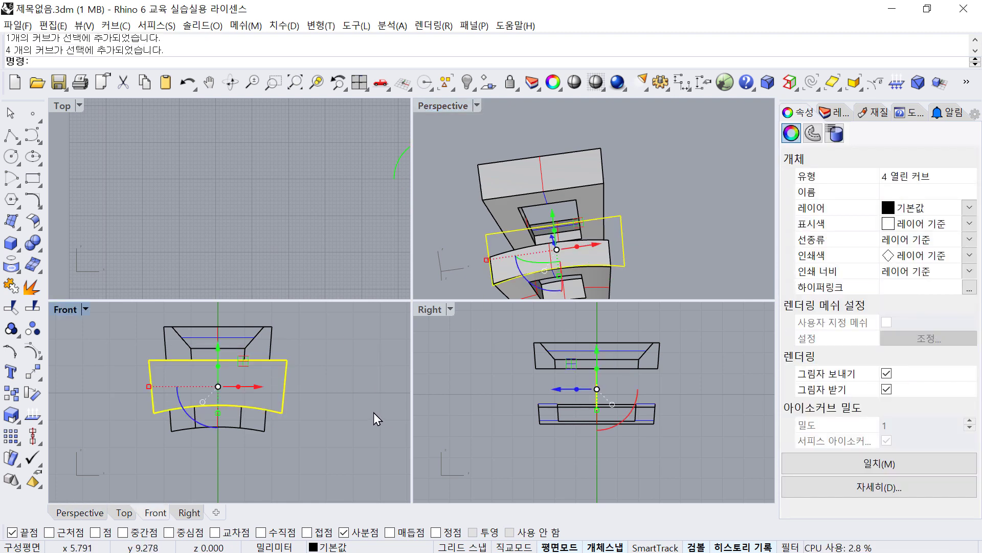
pyautogui.press('Delete')
# Draw a three-point control point curve in the Front view, from the lower arched piece up to the right half of the upper piece.
pyautogui.moveTo(672, 229); pyautogui.dragTo(670, 233, button='right')
pyautogui.scroll(3, 205, 401)
pyautogui.moveTo(204, 403); pyautogui.dragTo(203, 430, button='right')
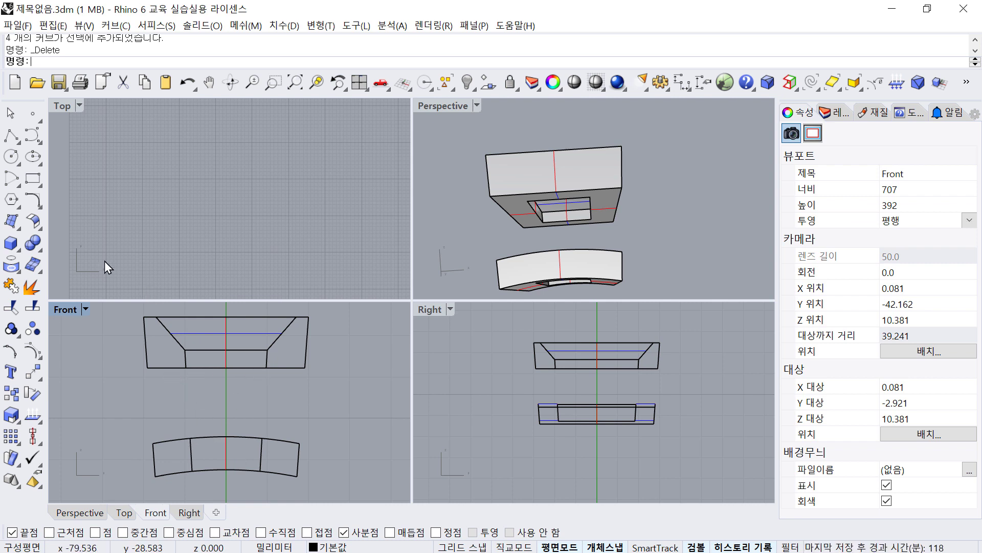
pyautogui.click(12, 136)
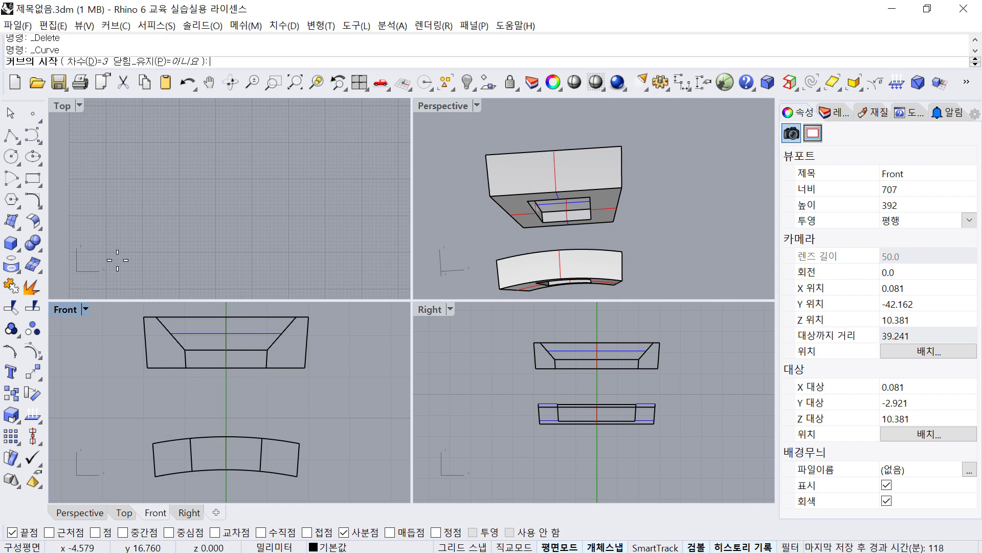
pyautogui.click(237, 452)
pyautogui.click(245, 407)
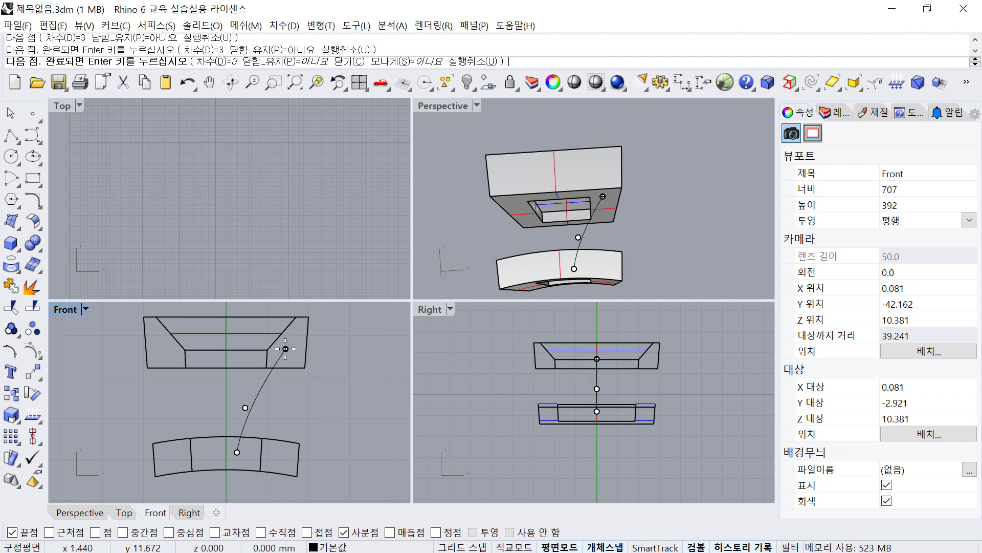
pyautogui.press('space')
# Turn on the curve's control points and move the middle one toward the vertical axis to increase the bend.
pyautogui.click(260, 384)
pyautogui.moveTo(262, 386); pyautogui.dragTo(260, 364, button='right')
pyautogui.write('w')
pyautogui.press('space')
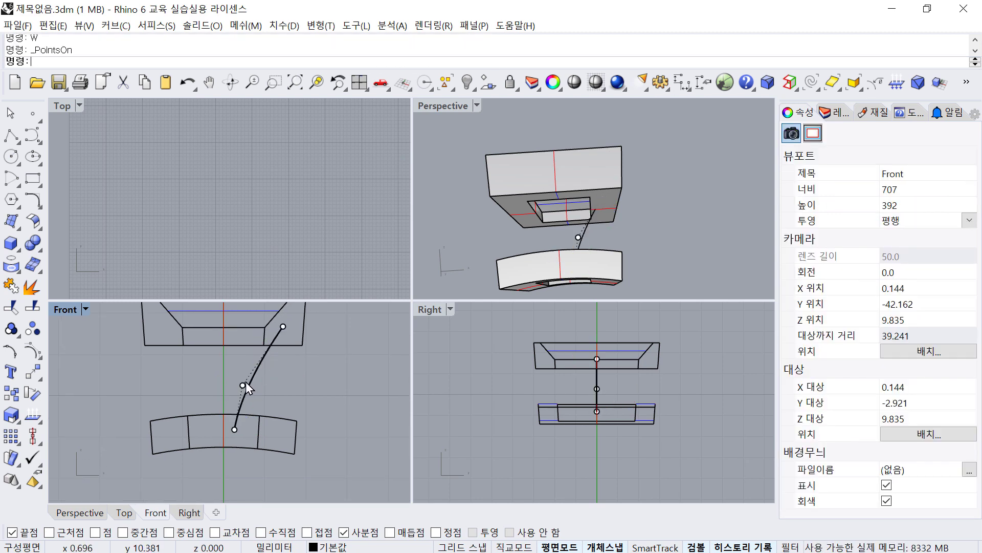
pyautogui.moveTo(253, 388); pyautogui.dragTo(260, 362)
pyautogui.click(305, 371)
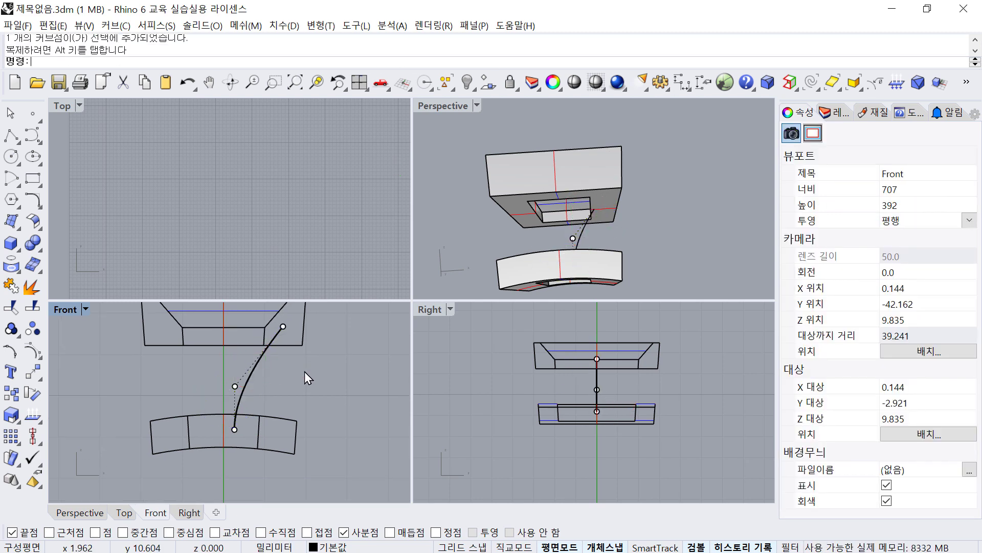
# Offset the bent curve by 0.4 mm to both sides.
pyautogui.click(261, 368)
pyautogui.moveTo(260, 368); pyautogui.dragTo(269, 384, button='right')
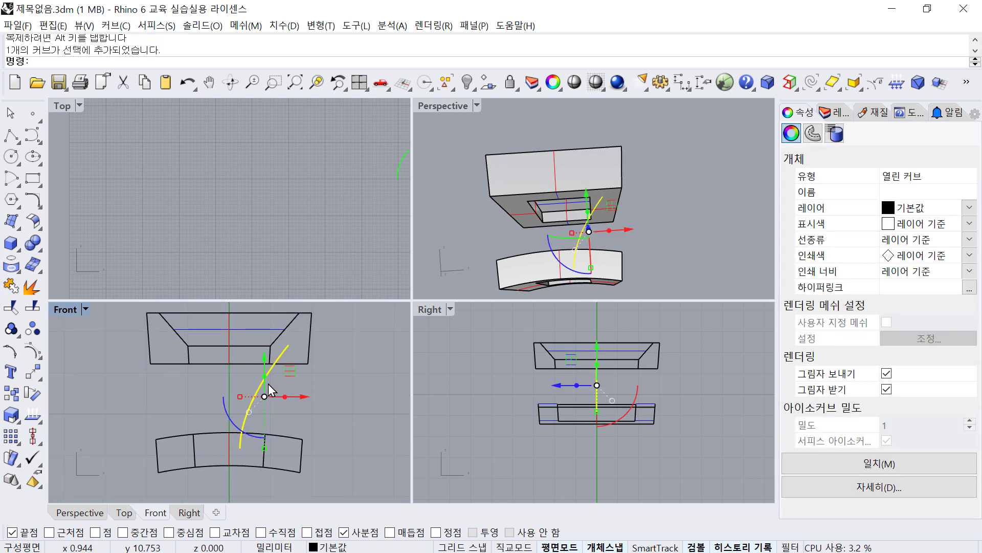
pyautogui.write('o')
pyautogui.press('space')
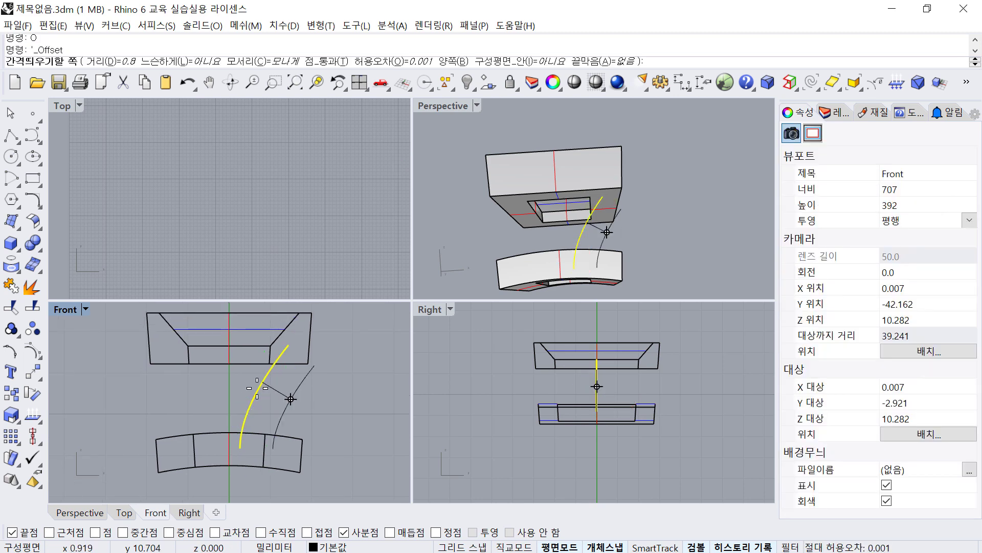
pyautogui.write('0.4')
pyautogui.press('Return')
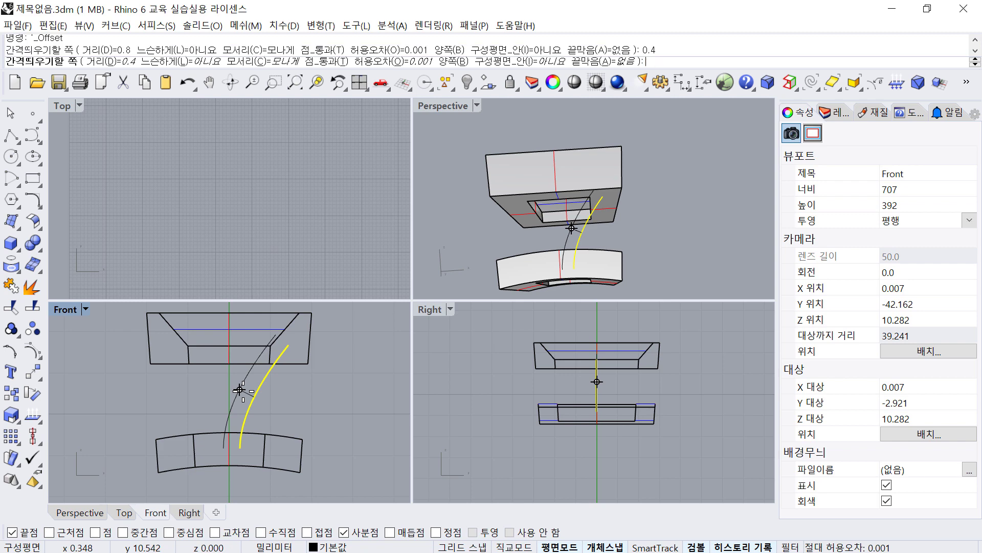
pyautogui.click(243, 391)
pyautogui.press('Return')
pyautogui.click(337, 397)
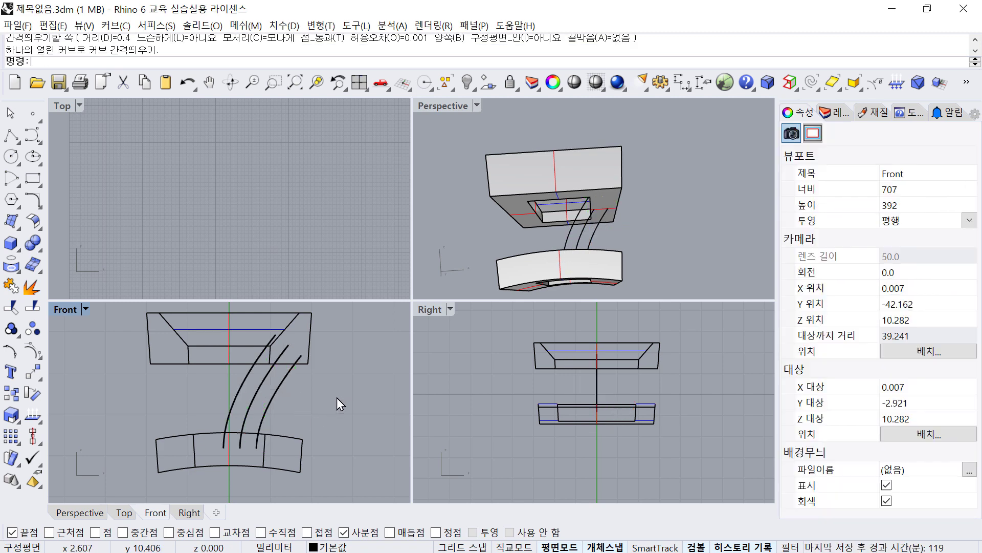
# Mirror copies of the two offset curves across the vertical axis through the origin, 0.
pyautogui.click(287, 383)
pyautogui.keyDown('shift'); pyautogui.click(252, 387); pyautogui.keyUp('shift')
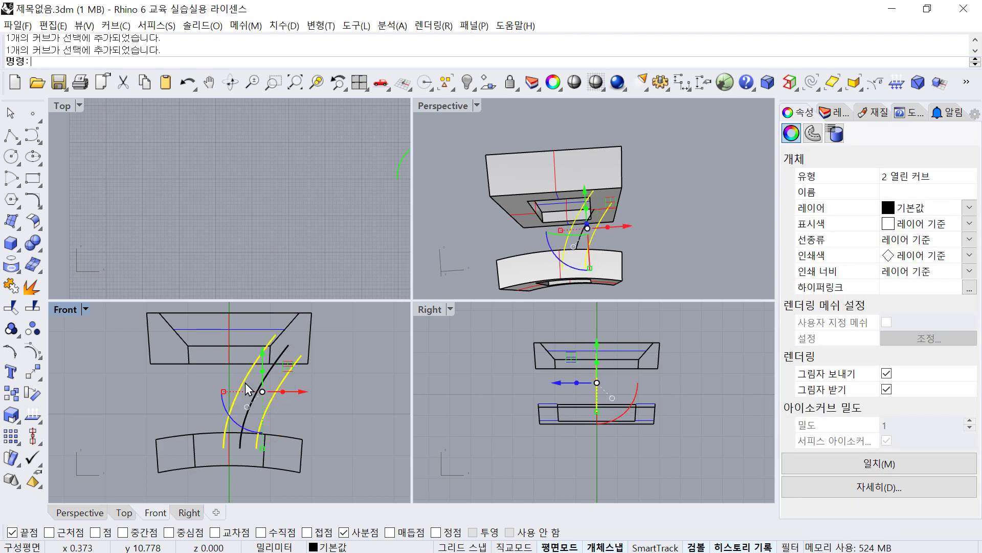
pyautogui.write('m')
pyautogui.press('Return')
pyautogui.write('0')
pyautogui.press('Return')
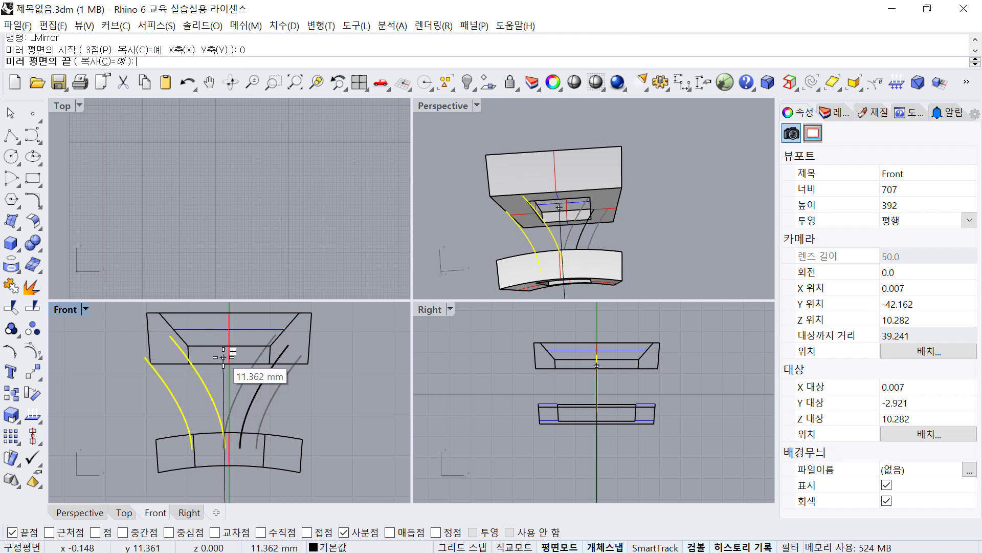
pyautogui.click(225, 359)
pyautogui.click(320, 391)
# Move the upper end control point of the original middle curve slightly outward, reshaping its offset and mirrored copies through history.
pyautogui.click(267, 376)
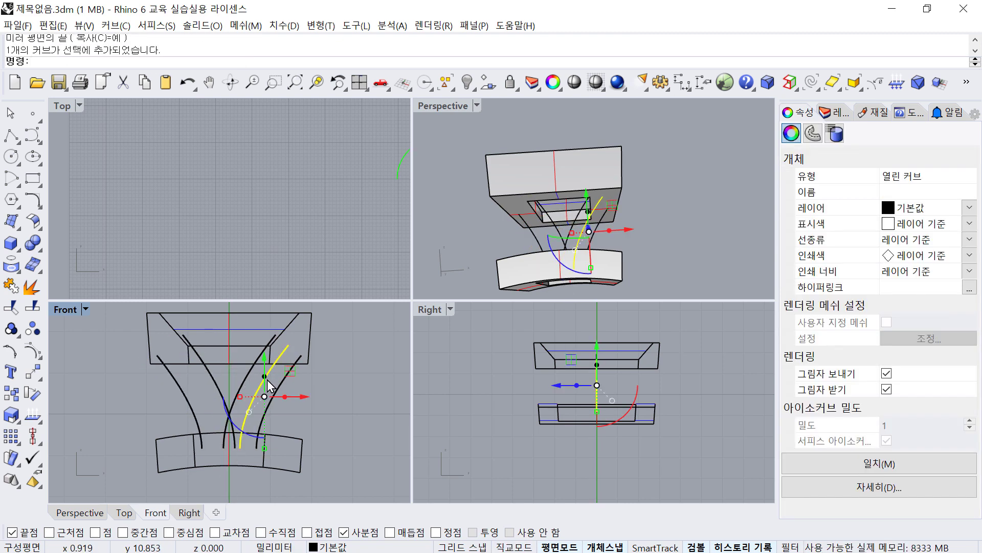
pyautogui.press('F10')
pyautogui.scroll(2, 271, 377)
pyautogui.moveTo(272, 378); pyautogui.dragTo(273, 402, button='right')
pyautogui.click(296, 363)
pyautogui.moveTo(321, 332); pyautogui.dragTo(326, 335)
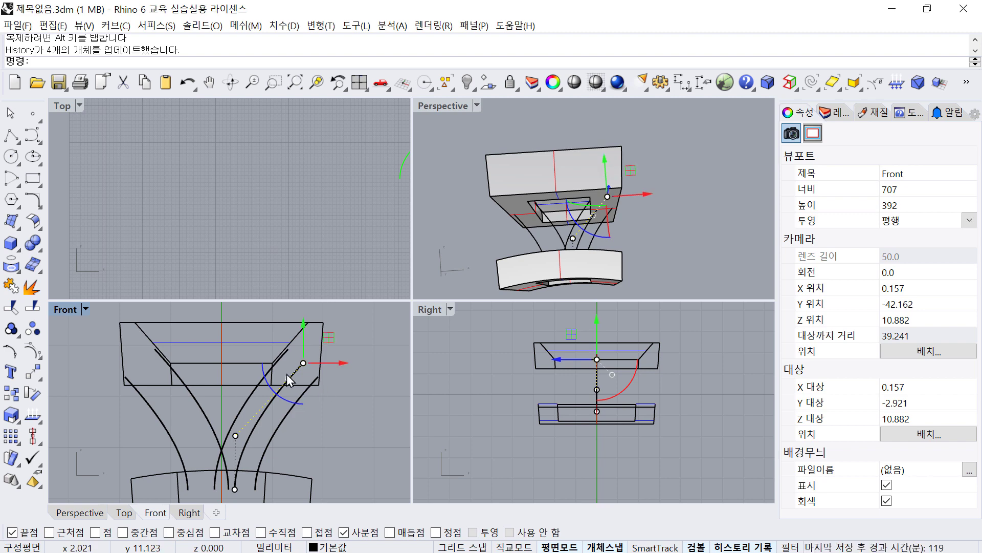
pyautogui.click(392, 427)
# Move the middle curve's lower end control point outward and slightly down until the inner offset curve meets its mirrored copy at the axis.
pyautogui.scroll(-4, 345, 410)
pyautogui.moveTo(345, 410); pyautogui.dragTo(321, 381, button='right')
pyautogui.scroll(4, 195, 384)
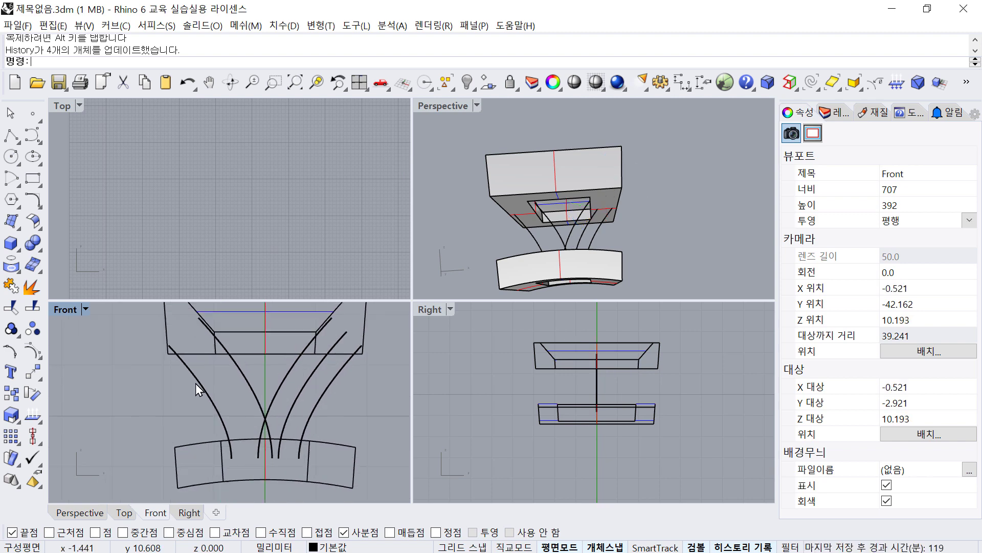
pyautogui.moveTo(284, 434); pyautogui.dragTo(237, 441, button='right')
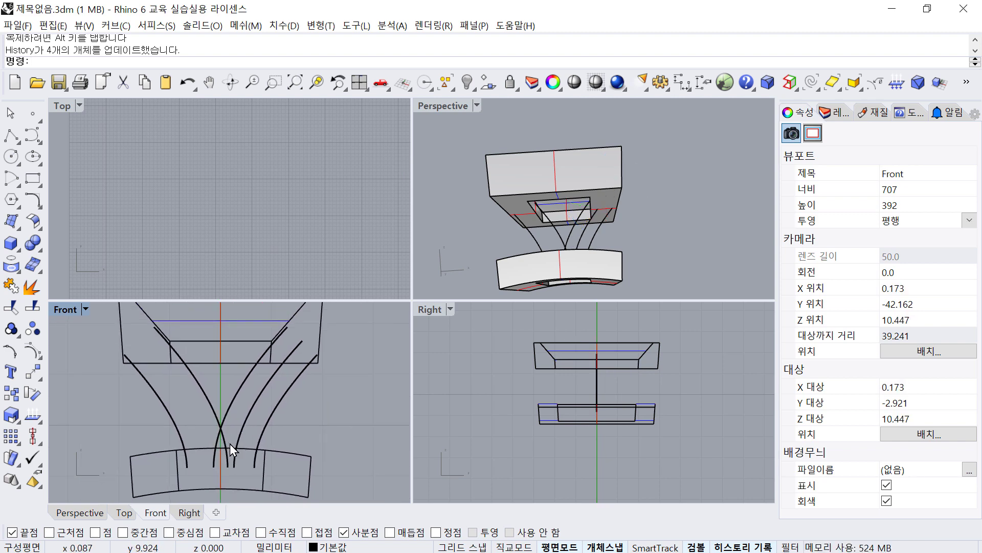
pyautogui.click(234, 462)
pyautogui.press('F10')
pyautogui.click(235, 468)
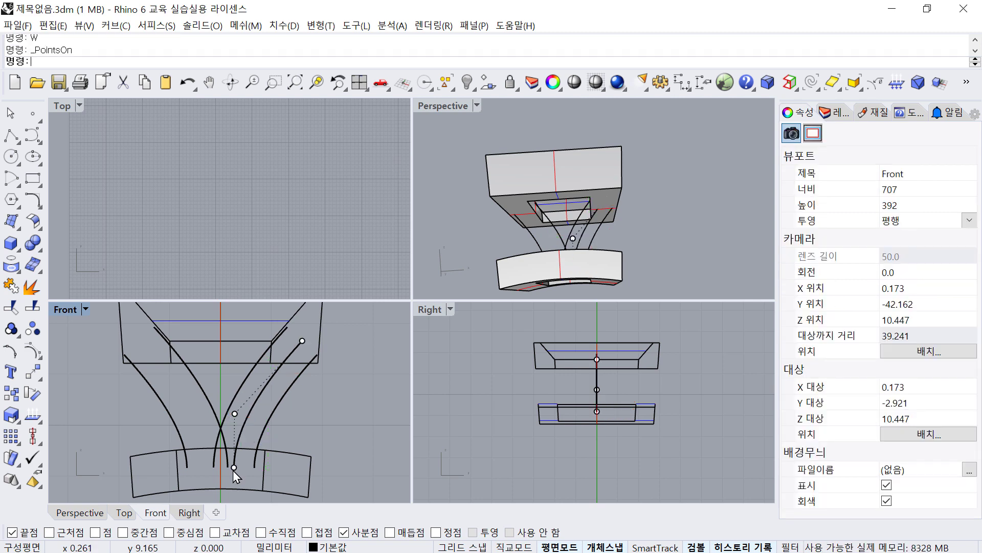
pyautogui.moveTo(260, 442); pyautogui.dragTo(266, 453)
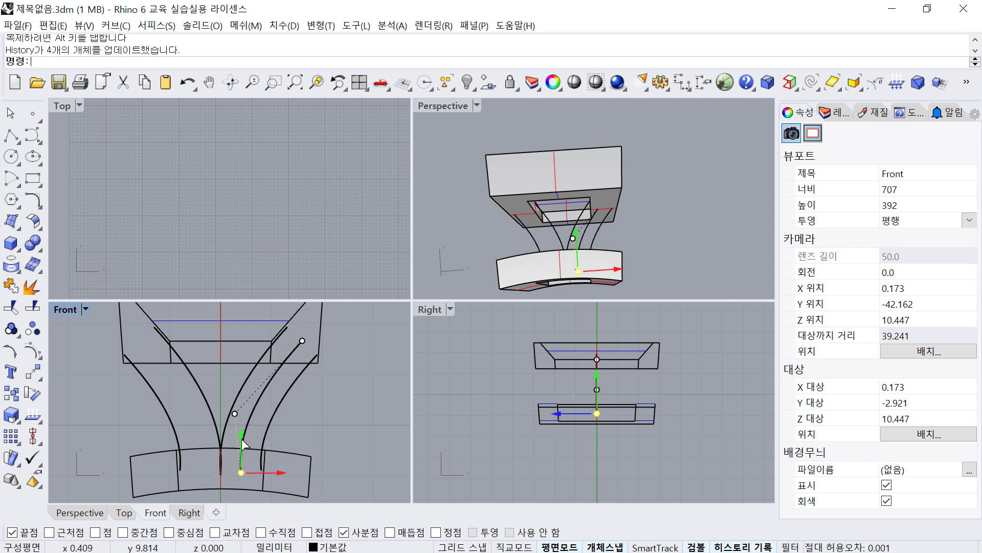
# Finish editing the control points of the curve running between the two curves that lean to the right.
pyautogui.click(312, 425)
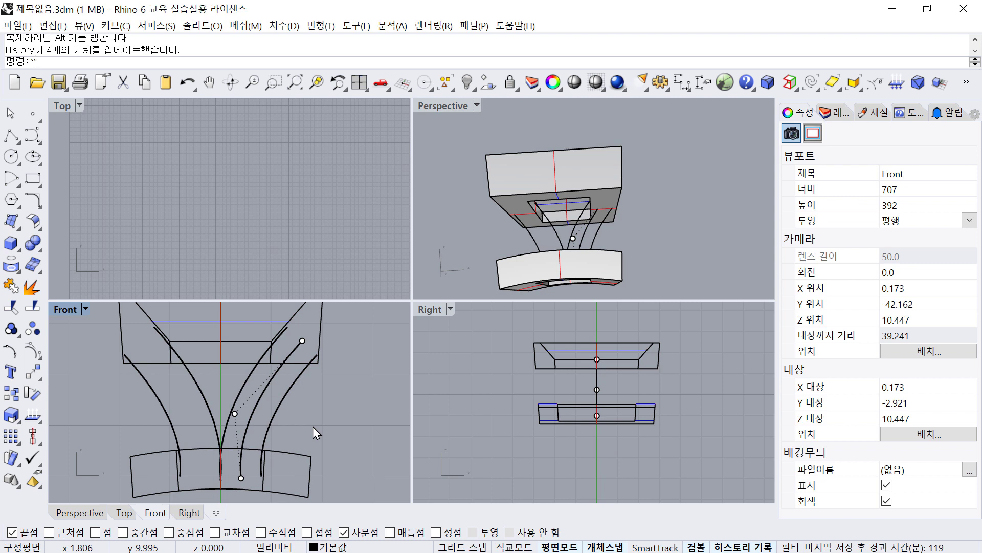
pyautogui.press('Escape')
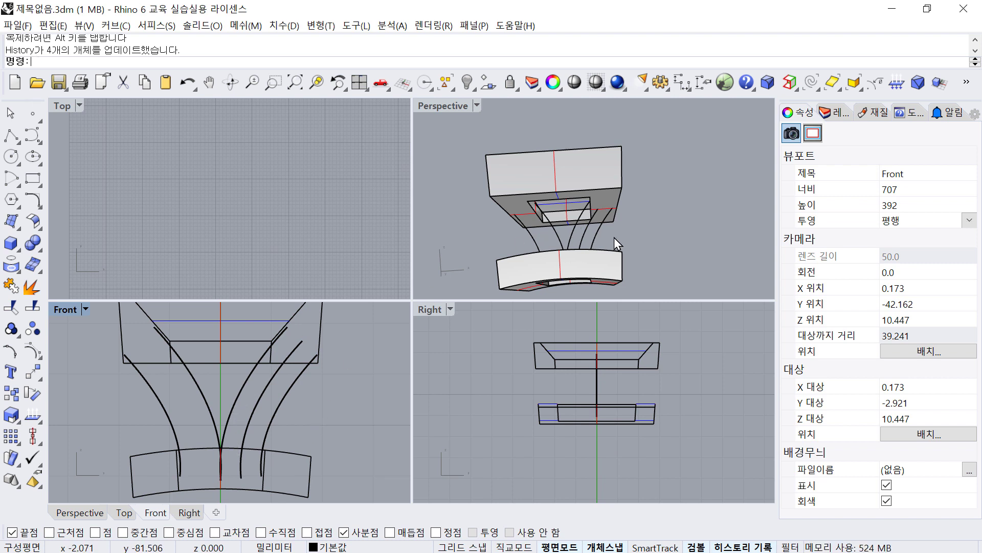
pyautogui.moveTo(614, 237); pyautogui.dragTo(568, 241, button='right')
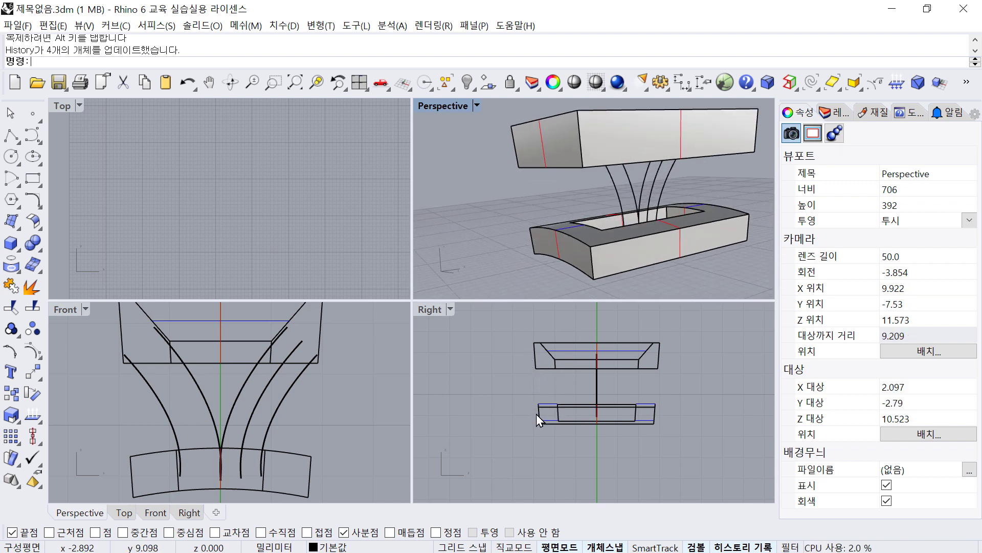
# Draw straight lines in the Front view joining the upper ends and the lower ends of the two outer right-leaning curves.
pyautogui.click(291, 398)
pyautogui.keyDown('shift'); pyautogui.click(260, 379); pyautogui.keyUp('shift')
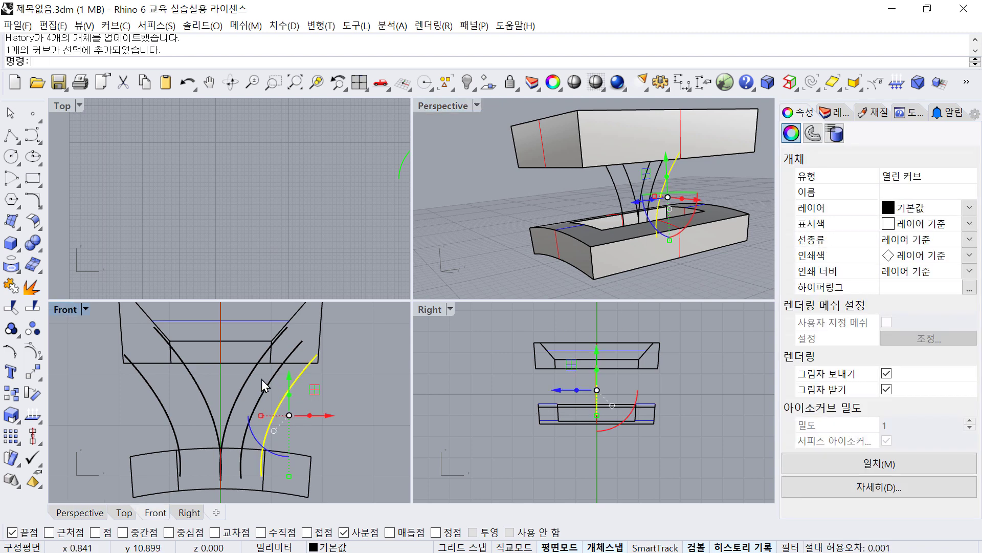
pyautogui.click(6, 141)
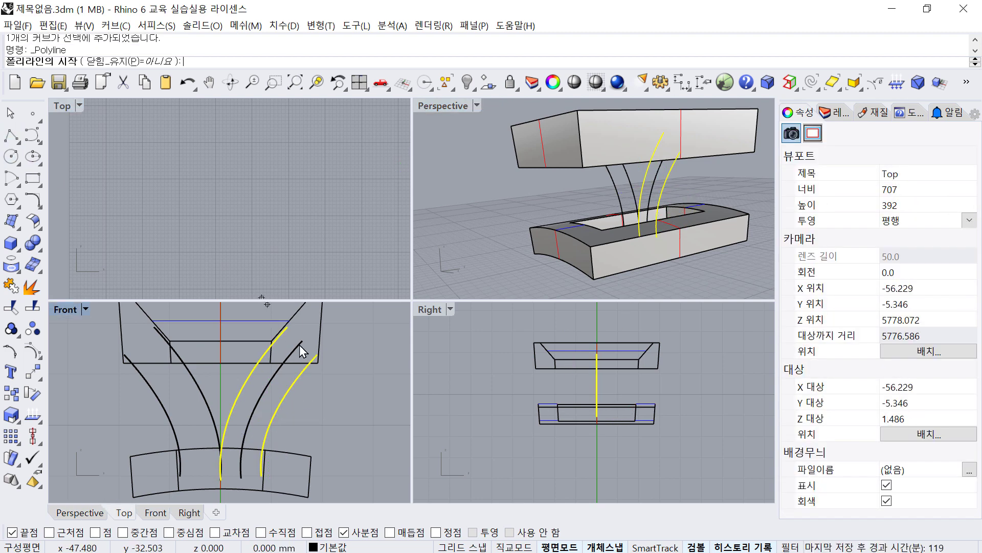
pyautogui.click(287, 327)
pyautogui.click(318, 354)
pyautogui.press('Return')
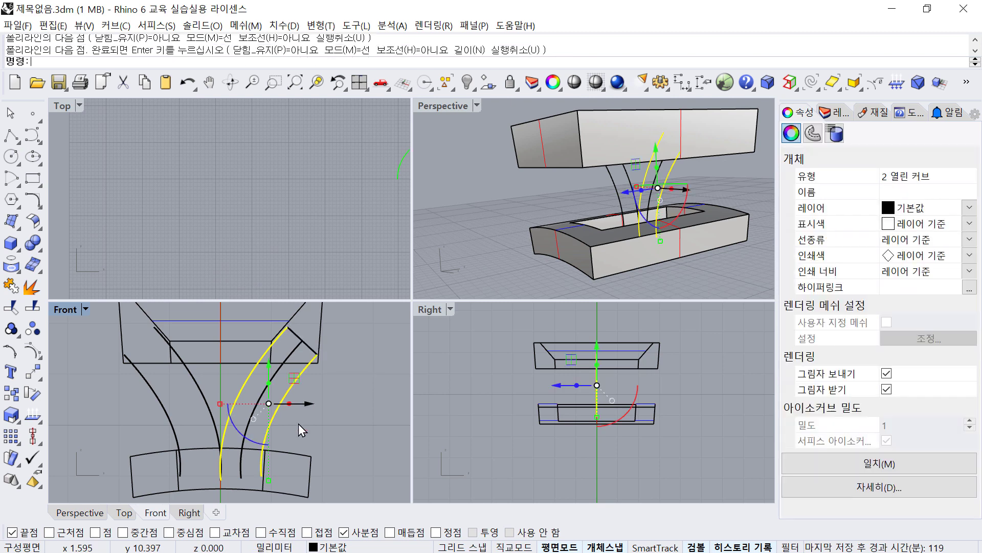
pyautogui.press('Return')
pyautogui.click(220, 480)
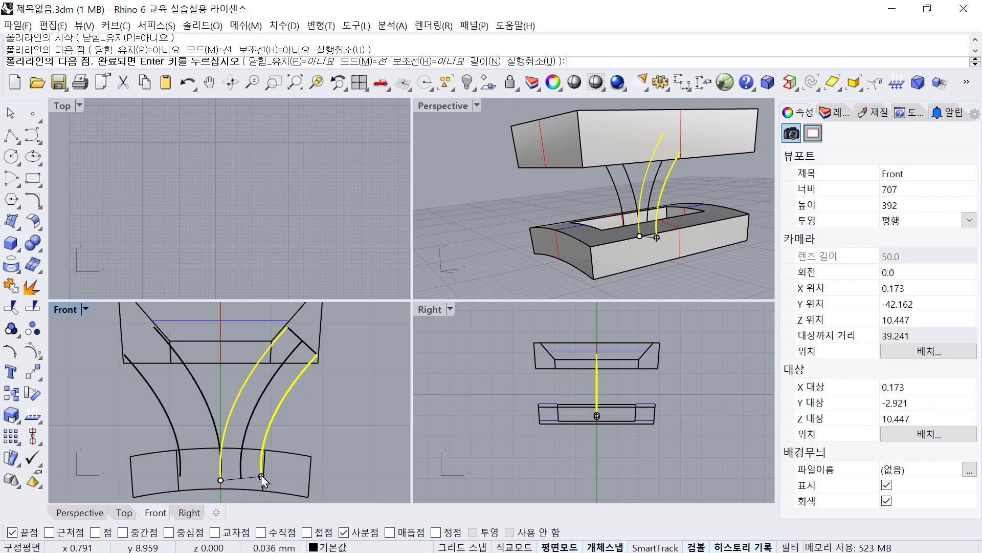
pyautogui.click(259, 476)
pyautogui.press('Return')
# Delete the two left-leaning curves in the Front view.
pyautogui.click(200, 391)
pyautogui.press('Delete')
pyautogui.click(164, 401)
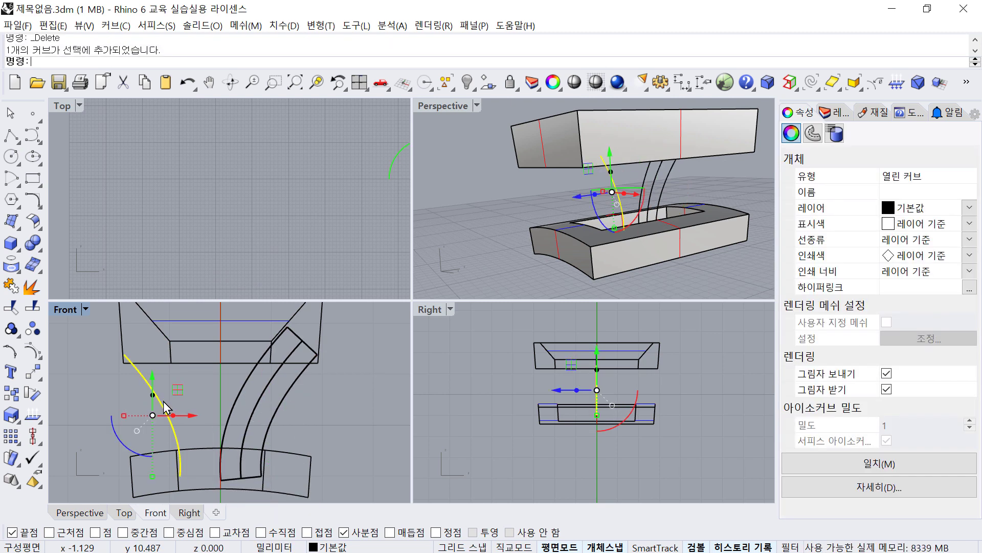
pyautogui.press('Delete')
# Join the two outer right-leaning curves and their two end lines into one profile curve.
pyautogui.click(290, 393)
pyautogui.keyDown('shift'); pyautogui.click(244, 385); pyautogui.keyUp('shift')
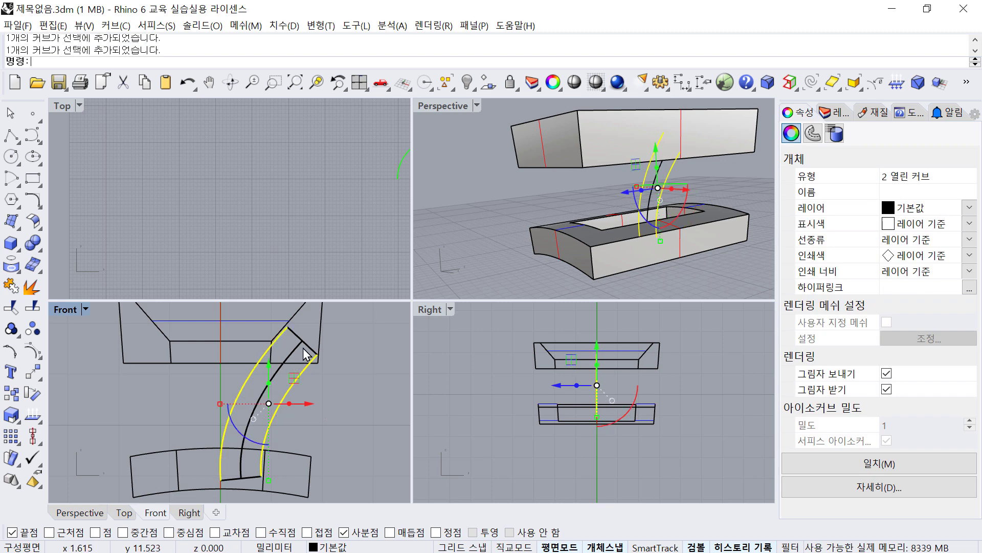
pyautogui.keyDown('shift'); pyautogui.click(253, 478); pyautogui.keyUp('shift')
pyautogui.moveTo(273, 457); pyautogui.dragTo(286, 447, button='right')
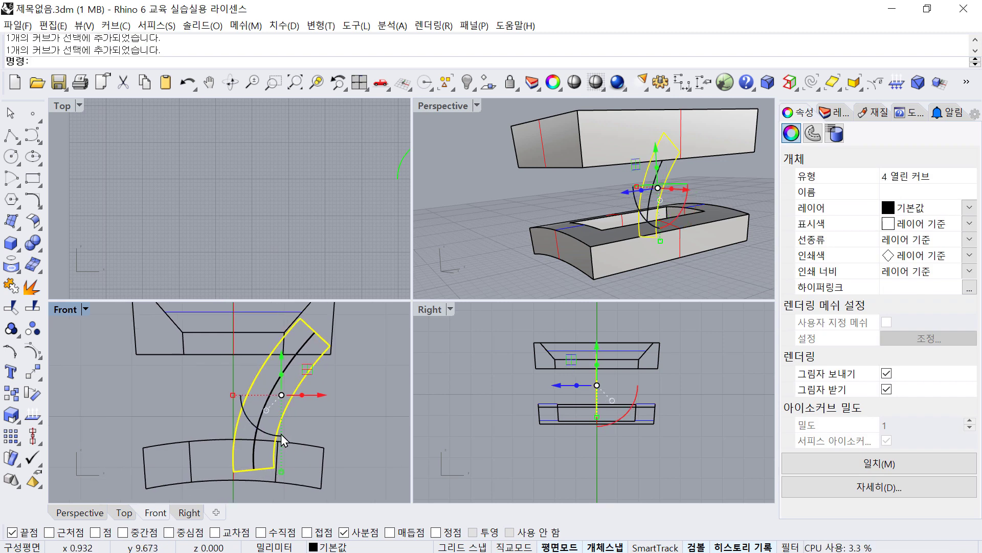
pyautogui.write('j')
pyautogui.press('Return')
# Move the joined profile in the Right view from the centre line to the front edge of the upper block.
pyautogui.moveTo(587, 401); pyautogui.dragTo(596, 416, button='right')
pyautogui.moveTo(566, 401); pyautogui.dragTo(505, 402)
pyautogui.scroll(10, 528, 391)
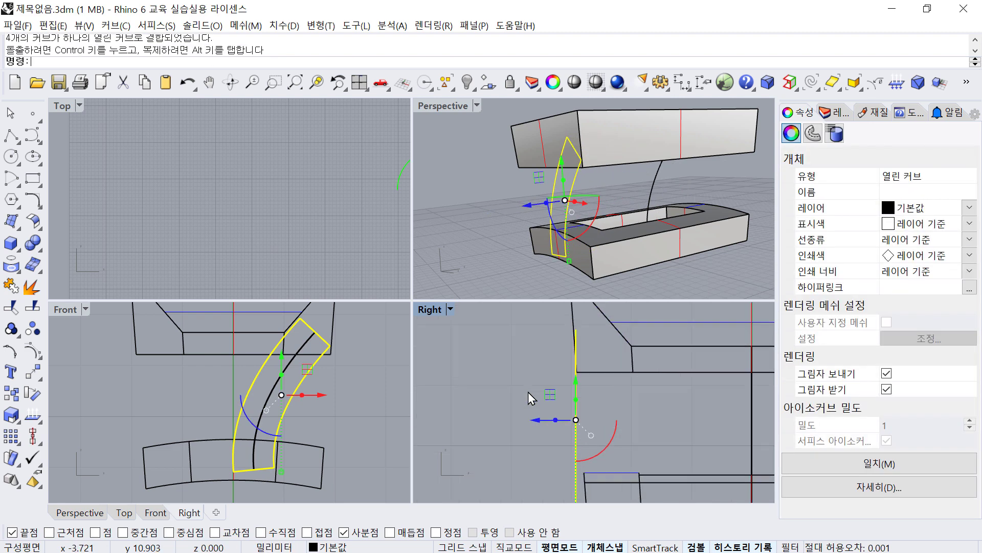
# Try extruding the joined profile inward as a one-sided solid about 0.91 mm deep, and undo the extrusion.
pyautogui.write('e')
pyautogui.press('Return')
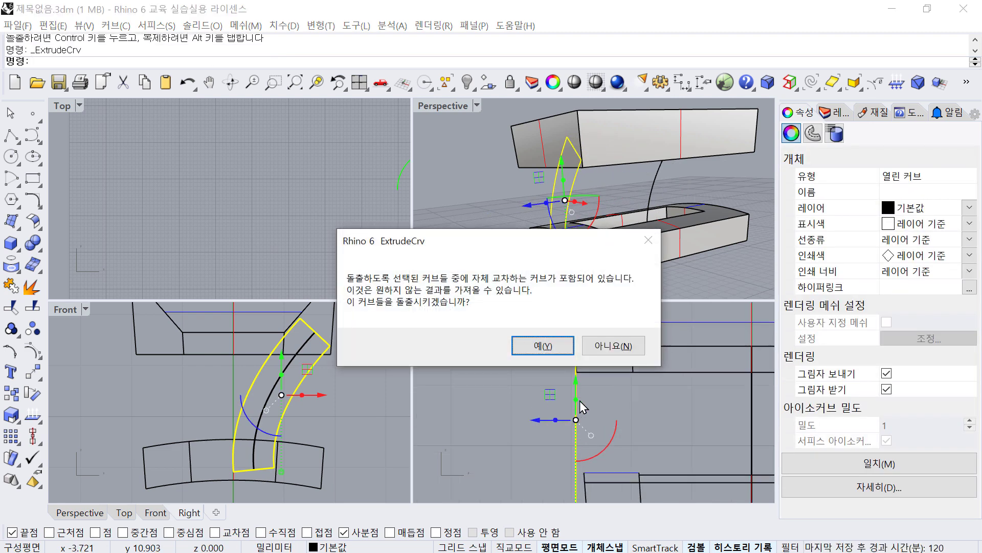
pyautogui.click(541, 346)
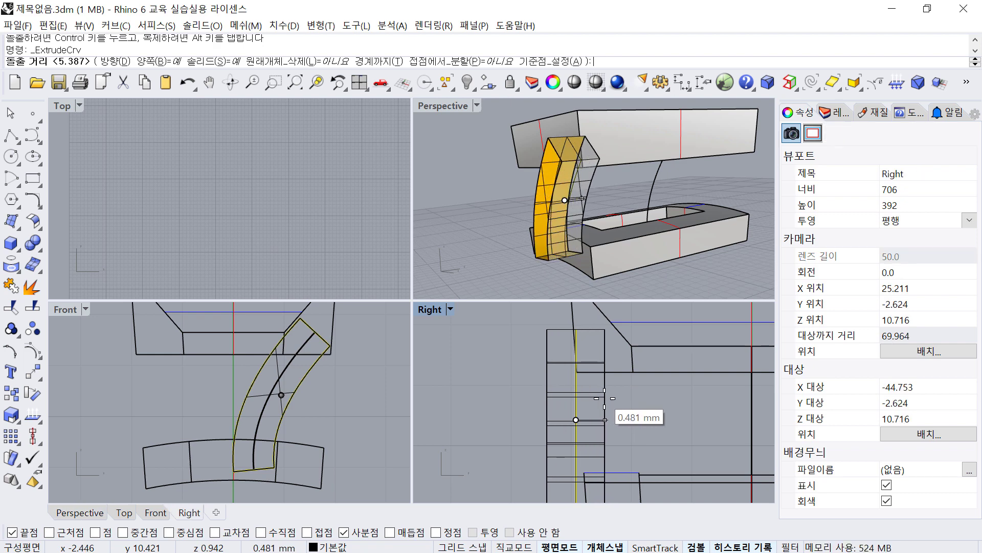
pyautogui.write('b')
pyautogui.press('Return')
pyautogui.click(629, 420)
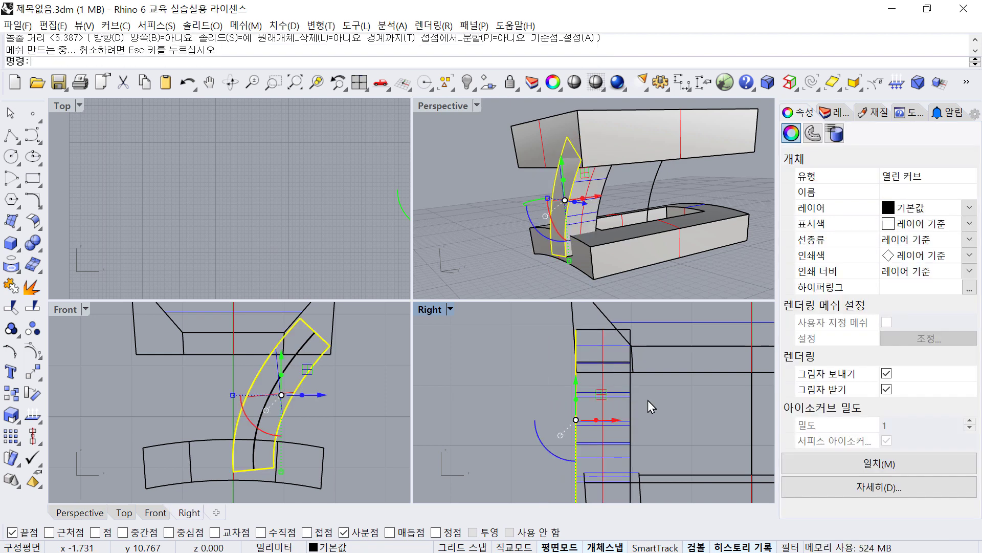
pyautogui.press('Escape')
pyautogui.scroll(5, 584, 232)
pyautogui.moveTo(573, 196); pyautogui.dragTo(579, 219, button='right')
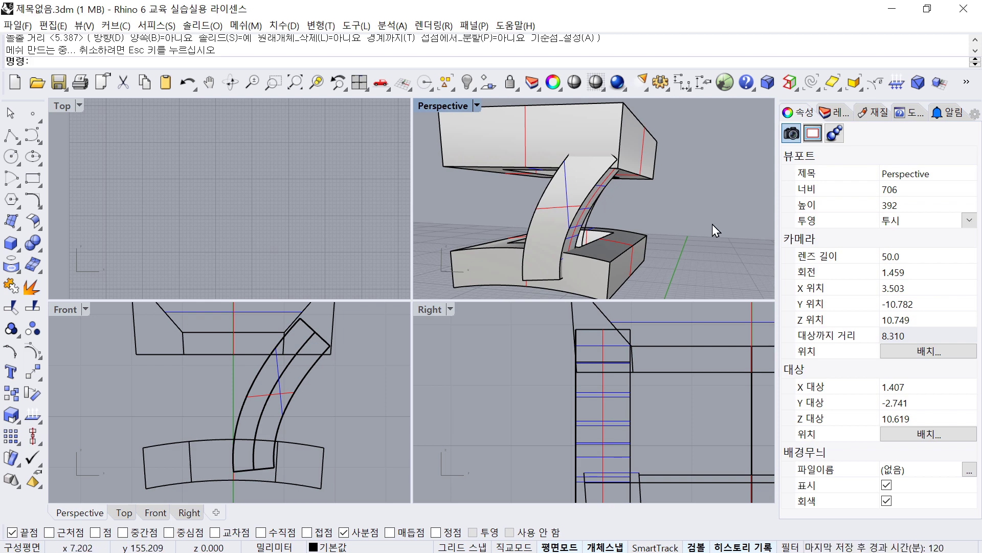
pyautogui.hotkey('ctrl', 'z')
# Move the joined profile slightly further outward in the Right view, just beyond the front edges of both blocks.
pyautogui.click(653, 401)
pyautogui.moveTo(519, 398); pyautogui.dragTo(519, 398)
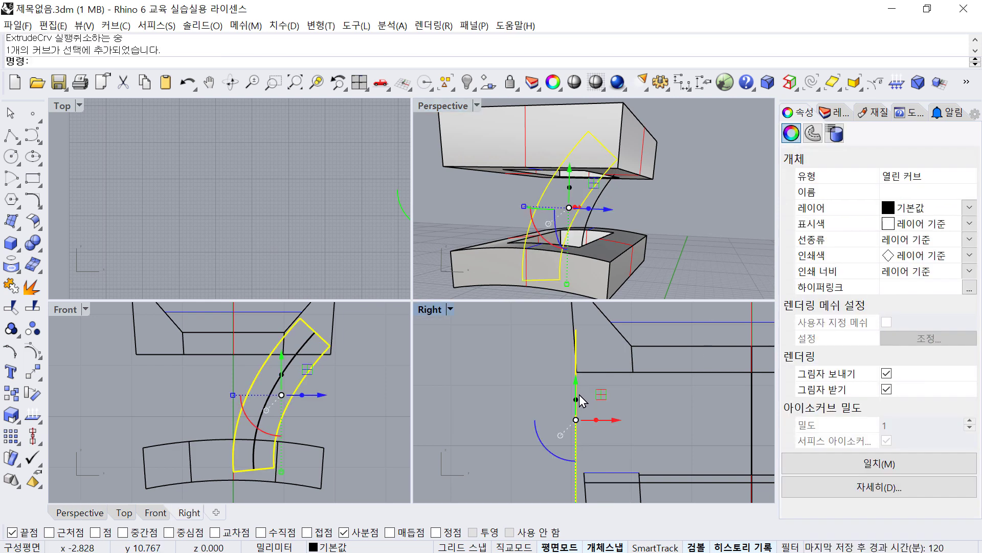
pyautogui.moveTo(579, 395); pyautogui.dragTo(553, 353, button='right')
pyautogui.scroll(-2, 552, 353)
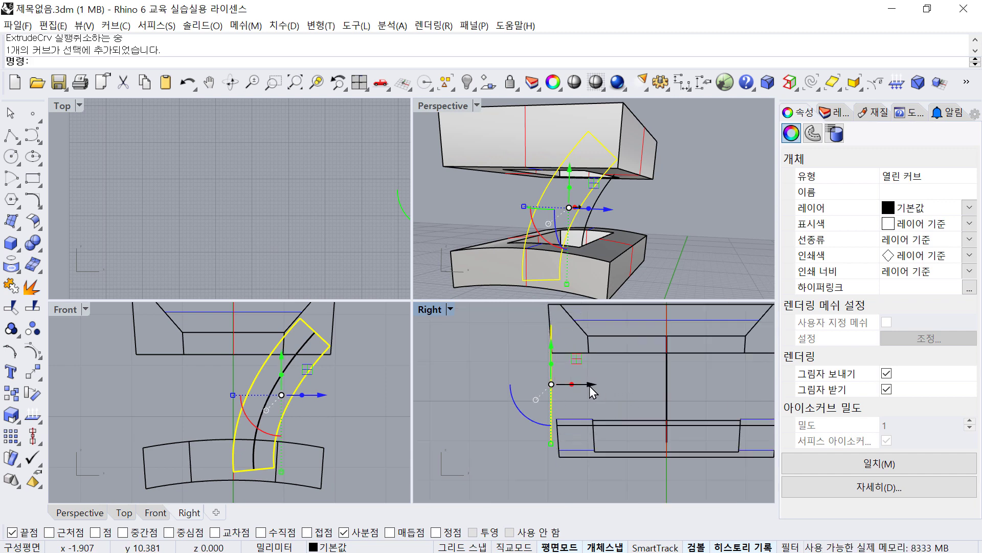
pyautogui.moveTo(572, 384); pyautogui.dragTo(573, 383)
pyautogui.moveTo(573, 382); pyautogui.dragTo(570, 406, button='right')
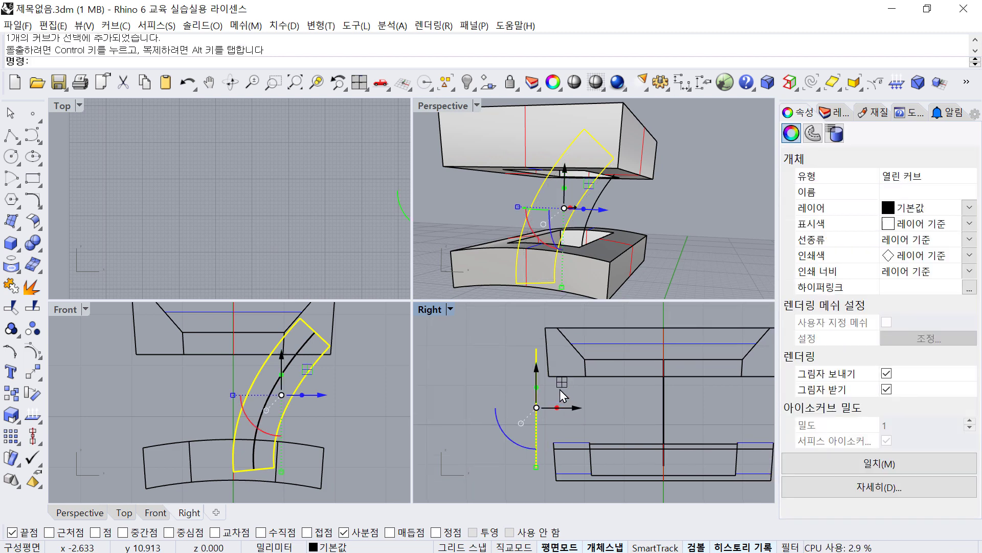
# Extrude the profile inward as a one-sided solid about 1.17 mm deep.
pyautogui.rightClick(568, 390)
pyautogui.click(550, 346)
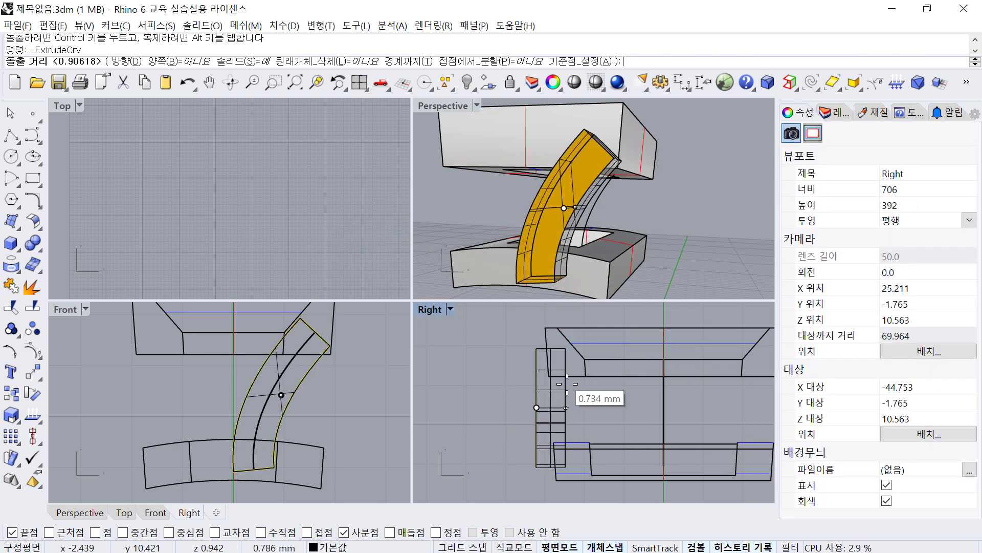
pyautogui.click(583, 406)
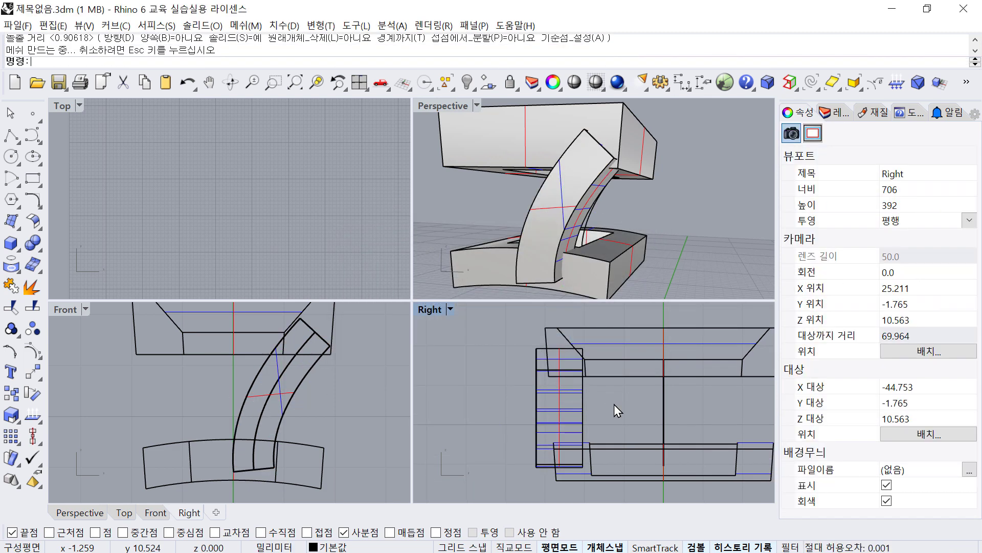
# Draw a slanted line in the Right view from the upper block's outer top corner to the lower block's outer bottom corner.
pyautogui.click(10, 137)
pyautogui.click(544, 327)
pyautogui.moveTo(544, 328); pyautogui.dragTo(539, 304, button='right')
pyautogui.click(550, 457)
pyautogui.press('Return')
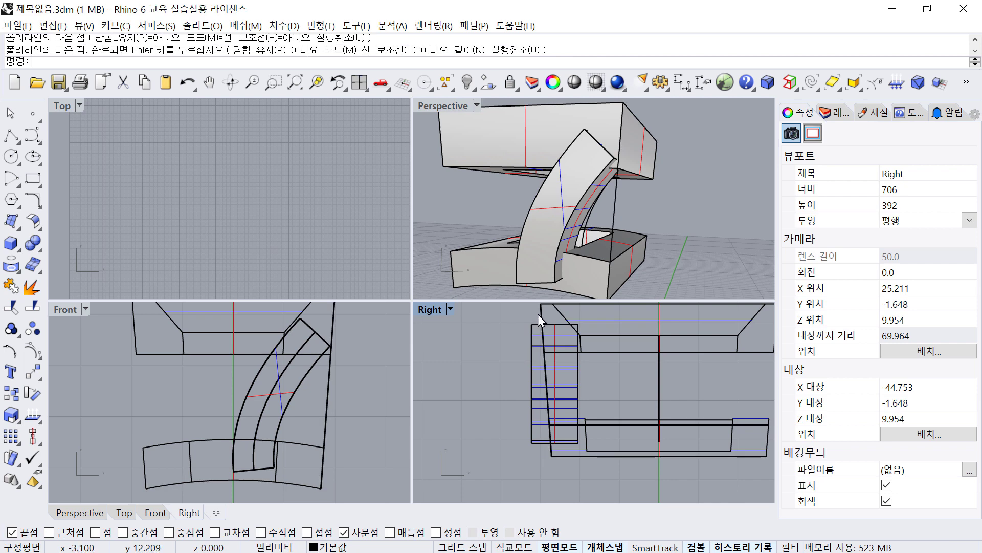
# Draw a three-segment polyline outside the blocks in the Right view, connecting the slanted line's upper and lower ends.
pyautogui.click(539, 314)
pyautogui.click(560, 342)
pyautogui.scroll(-3, 557, 370)
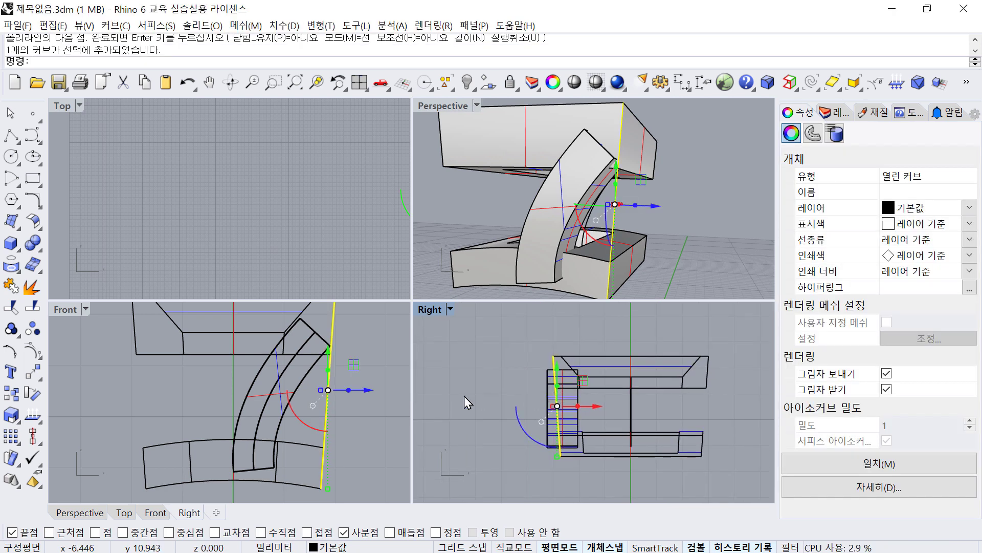
pyautogui.click(13, 138)
pyautogui.click(553, 355)
pyautogui.click(472, 358)
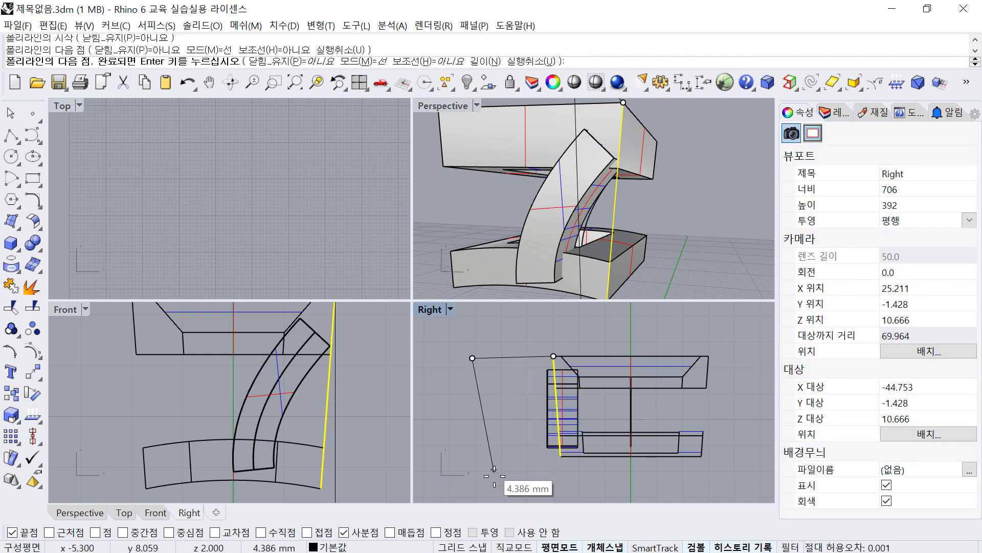
pyautogui.click(496, 477)
pyautogui.click(560, 457)
pyautogui.press('Return')
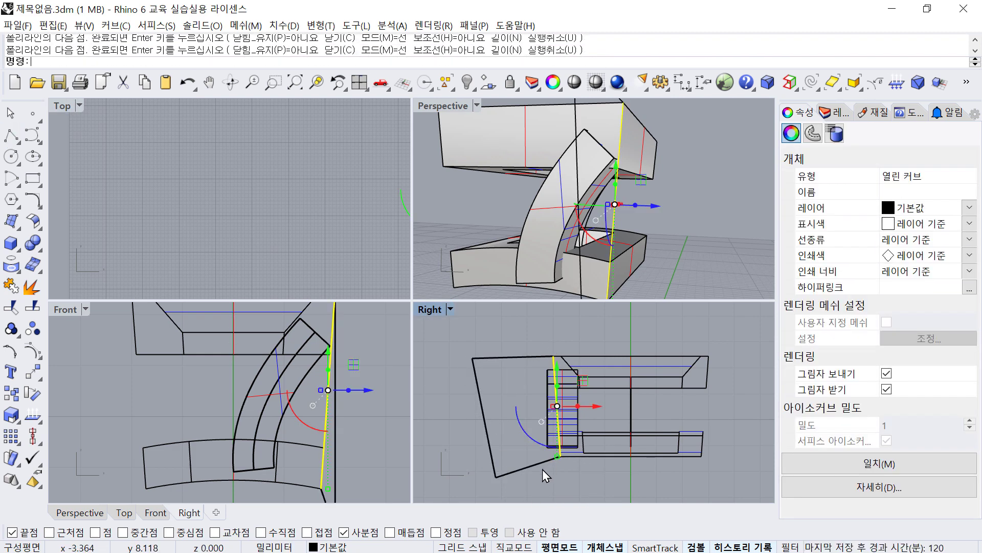
pyautogui.moveTo(634, 216); pyautogui.dragTo(585, 232, button='right')
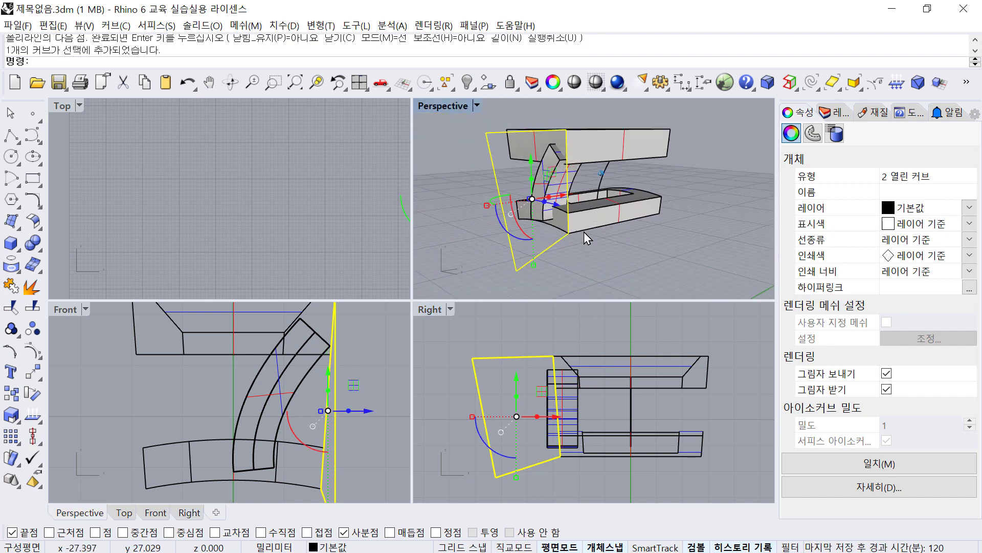
pyautogui.write('ex')
pyautogui.press('Return')
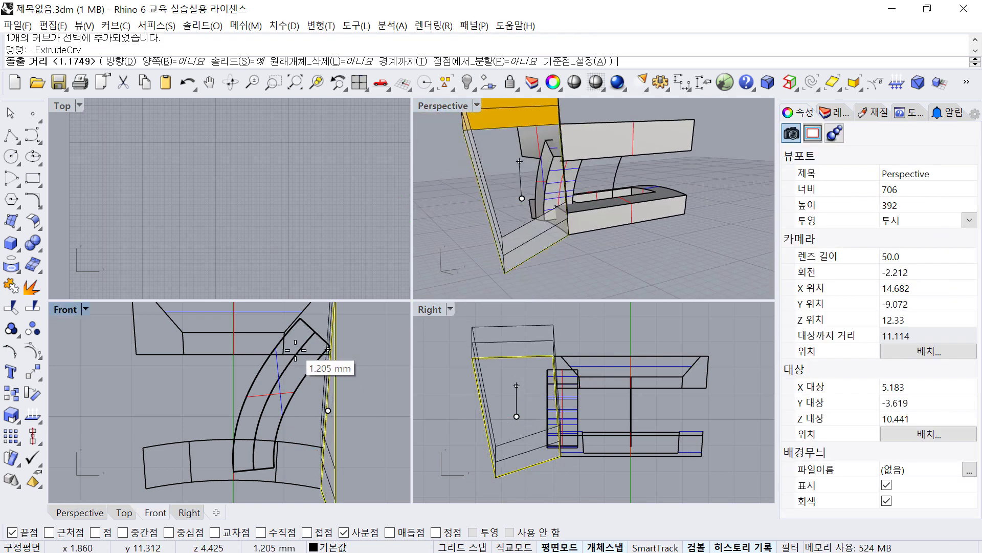
pyautogui.press('Escape')
# Delete the three-segment polyline outside the blocks, keeping the slanted line.
pyautogui.moveTo(365, 401); pyautogui.dragTo(323, 396)
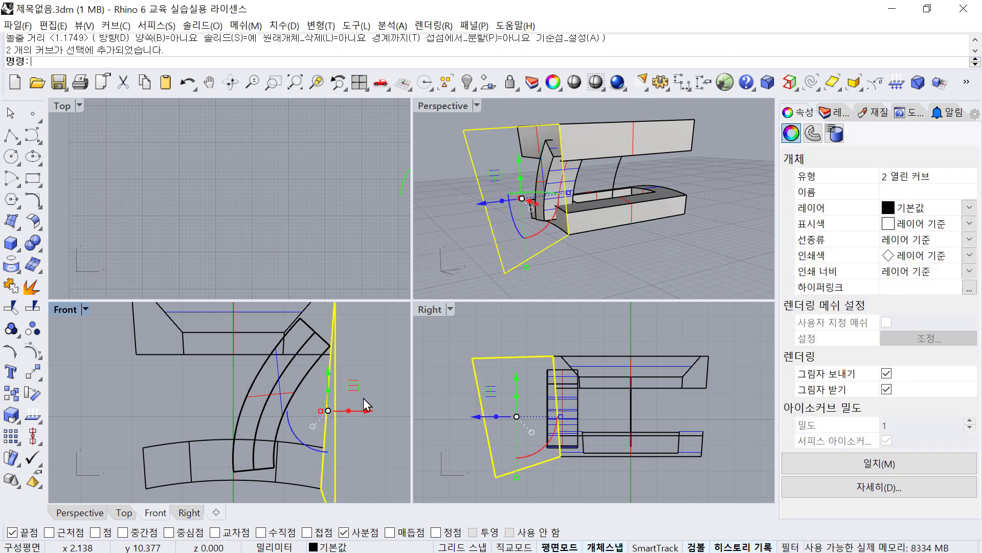
pyautogui.moveTo(534, 207); pyautogui.dragTo(543, 209, button='right')
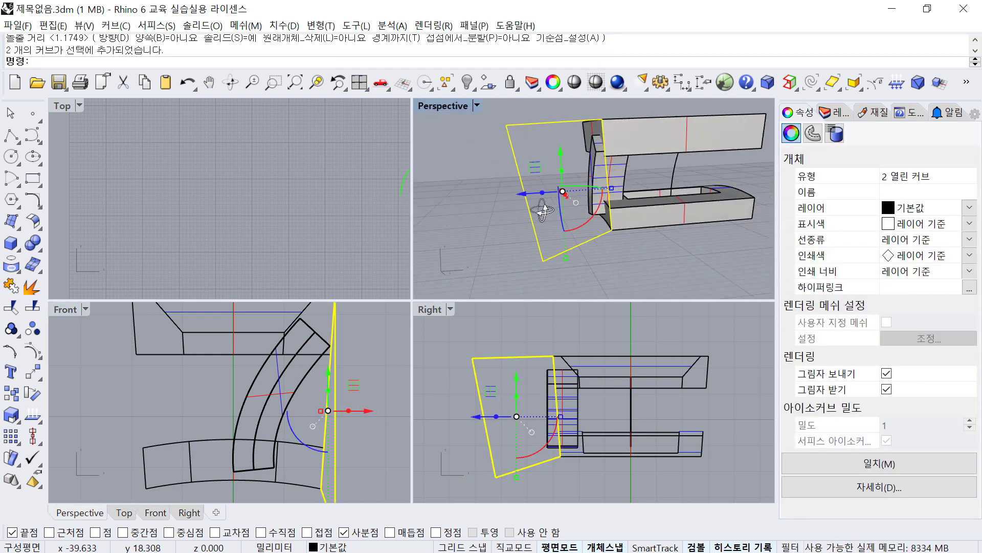
pyautogui.click(551, 266)
pyautogui.click(542, 256)
pyautogui.press('Delete')
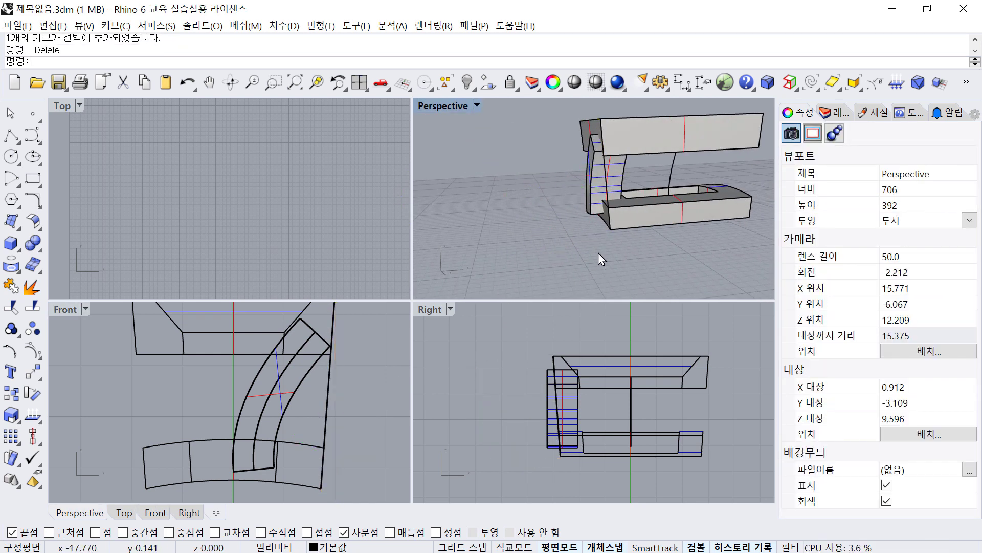
# Copy the slanted line horizontally outward in the Right view, clear of the extruded strut.
pyautogui.click(612, 192)
pyautogui.click(642, 213)
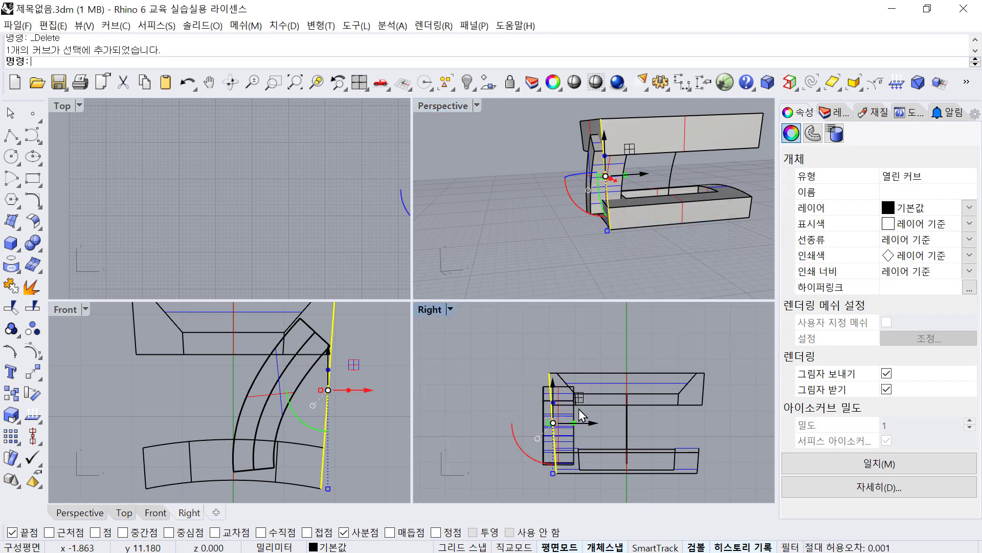
pyautogui.moveTo(586, 426); pyautogui.dragTo(540, 422)
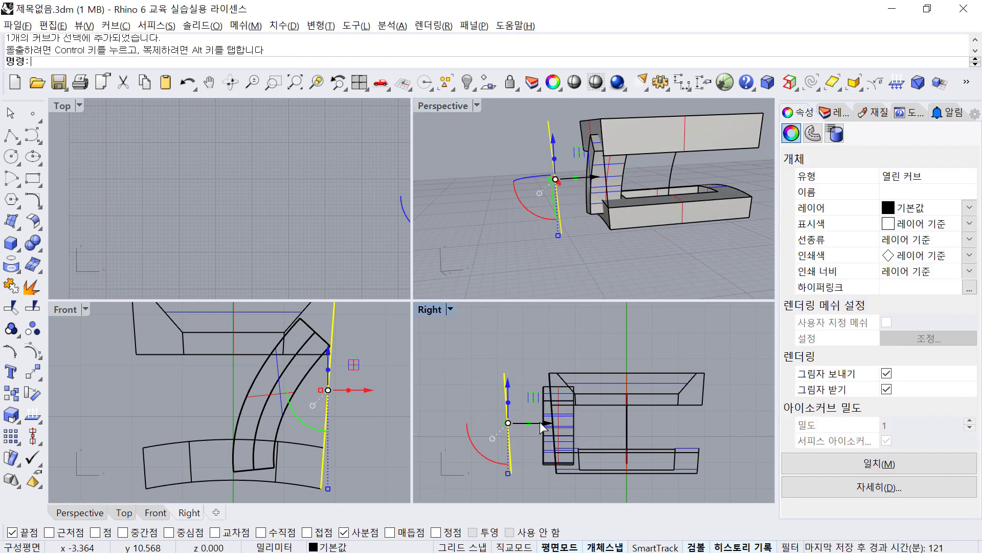
# Draw straight lines in the Right view joining the upper ends and the lower ends of the two slanted lines.
pyautogui.click(15, 136)
pyautogui.click(504, 373)
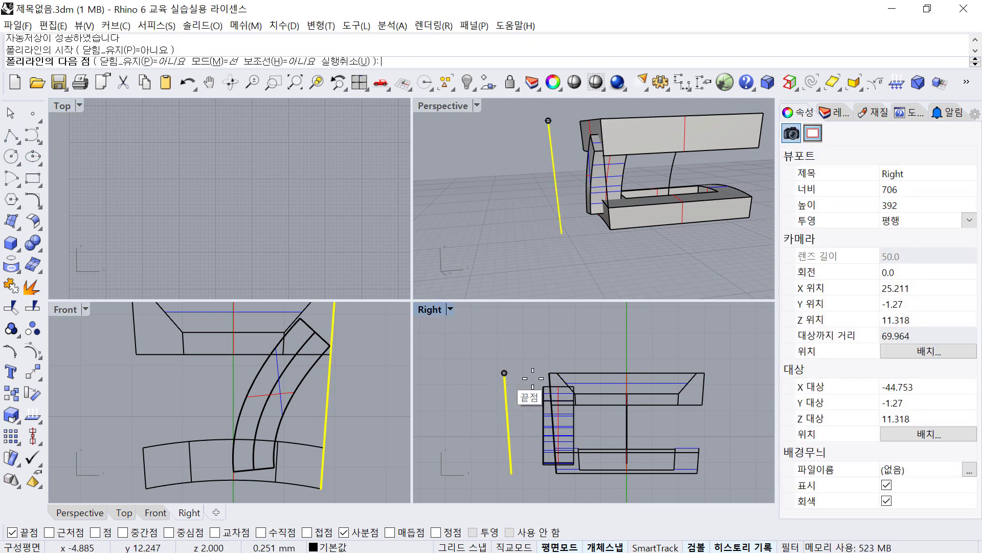
pyautogui.click(550, 373)
pyautogui.rightClick(550, 376)
pyautogui.rightClick(539, 459)
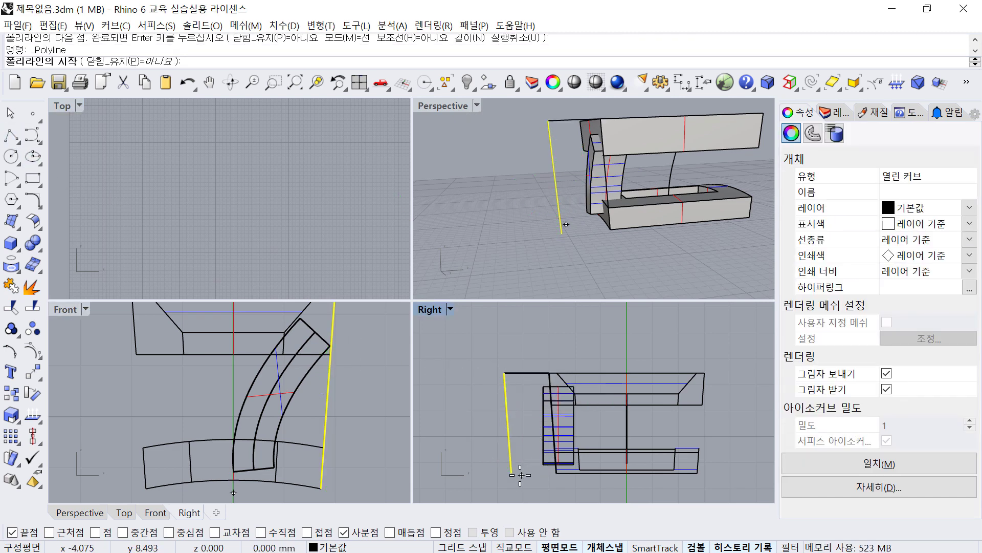
pyautogui.click(511, 473)
pyautogui.click(556, 473)
pyautogui.rightClick(555, 475)
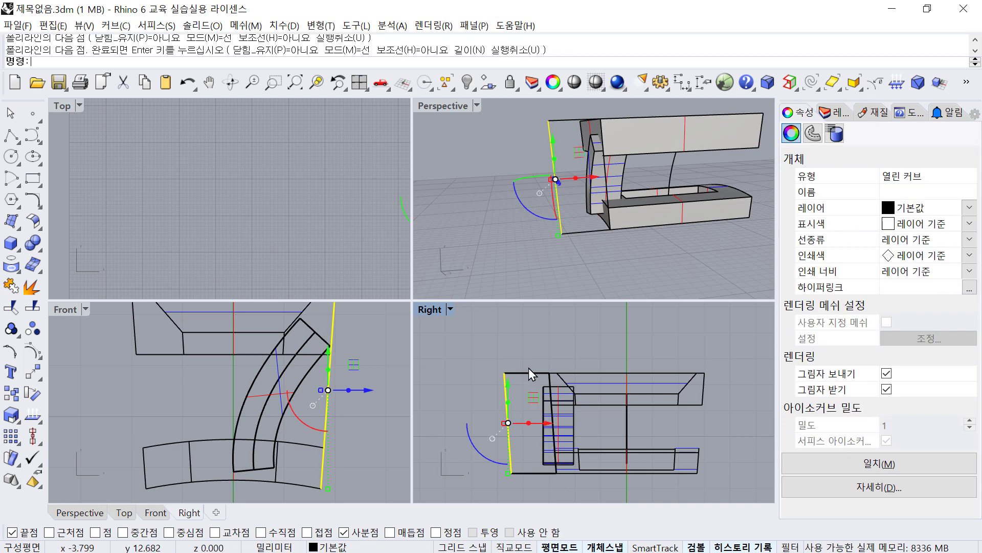
# Extrude the closed slanted outline into a solid spanning the full width of both blocks in the Front view.
pyautogui.keyDown('shift'); pyautogui.click(530, 373); pyautogui.keyUp('shift')
pyautogui.keyDown('shift'); pyautogui.click(535, 472); pyautogui.keyUp('shift')
pyautogui.keyDown('shift'); pyautogui.click(553, 450); pyautogui.keyUp('shift')
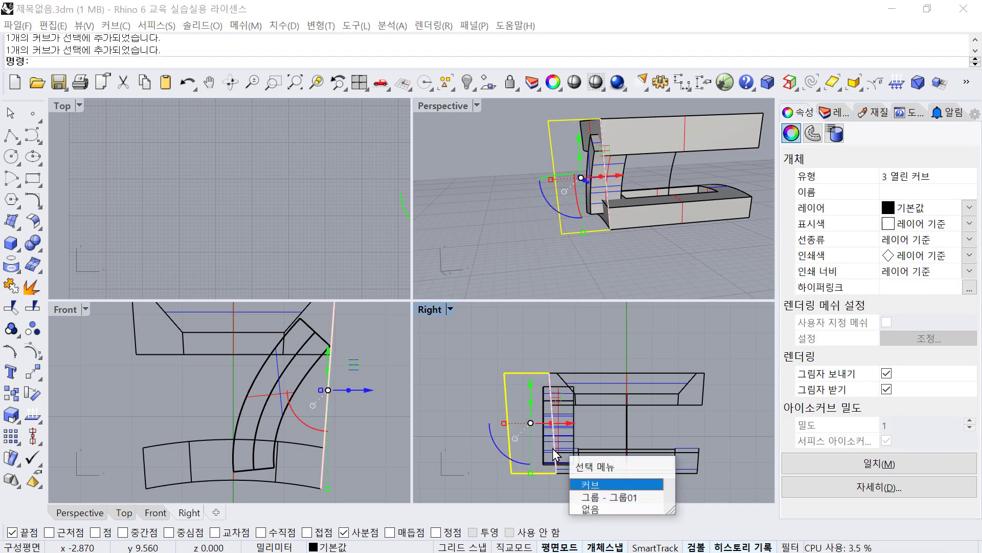
pyautogui.click(583, 484)
pyautogui.scroll(-6, 339, 401)
pyautogui.press('F4')
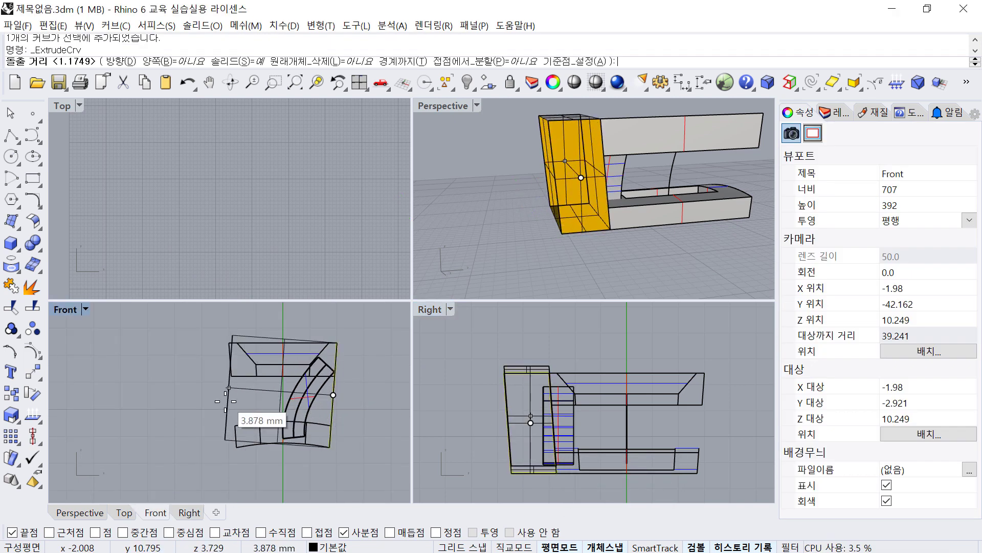
pyautogui.click(224, 397)
# Subtract the extruded slanted solid from the curved strut with Boolean Difference, removing the strut's protruding outer portion.
pyautogui.click(624, 251)
pyautogui.moveTo(626, 249); pyautogui.dragTo(627, 225, button='right')
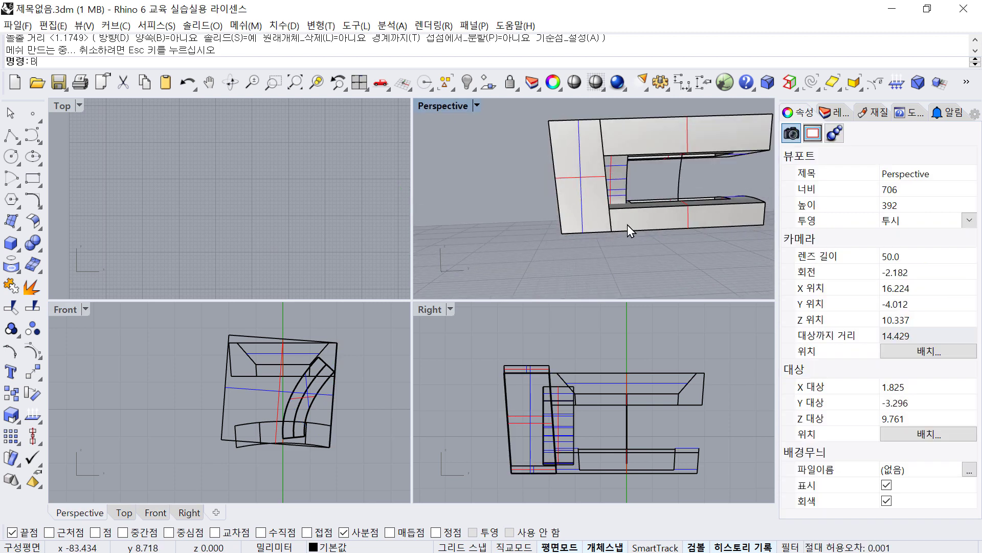
pyautogui.press('Return')
pyautogui.click(623, 175)
pyautogui.press('Return')
pyautogui.click(572, 160)
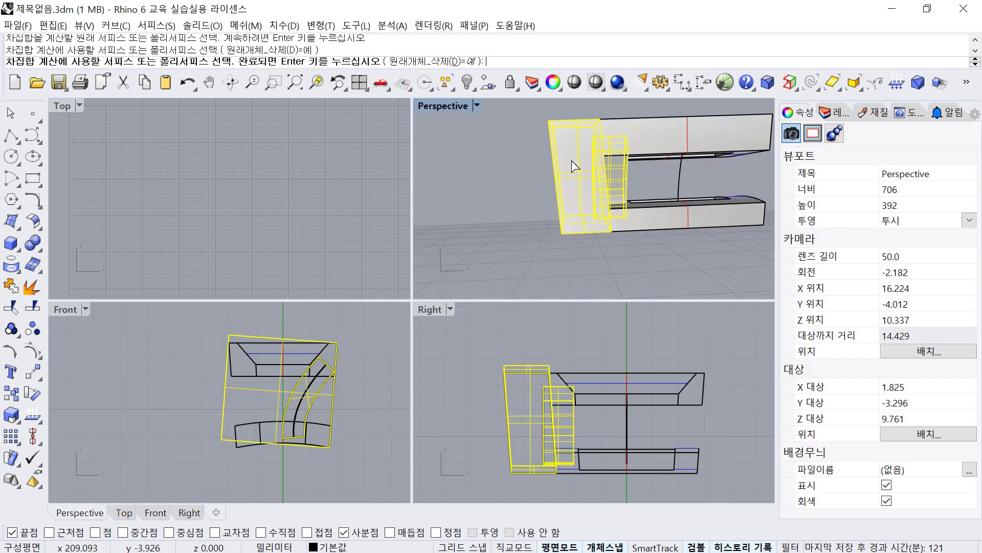
pyautogui.press('Return')
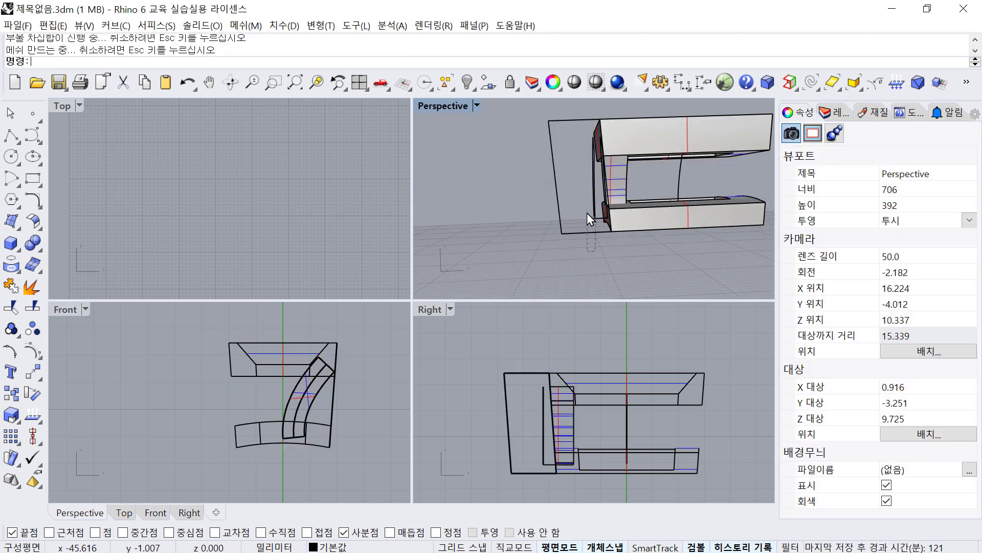
# Delete the curves outside the blocks, keeping the slanted line along the blocks' outer edge.
pyautogui.moveTo(588, 213); pyautogui.dragTo(582, 195)
pyautogui.press('Delete')
pyautogui.moveTo(533, 433); pyautogui.dragTo(493, 358)
pyautogui.press('Delete')
# Mirror a copy of the trimmed strut across the vertical centre axis in the Front view, starting the mirror plane at 0.
pyautogui.scroll(5, 558, 457)
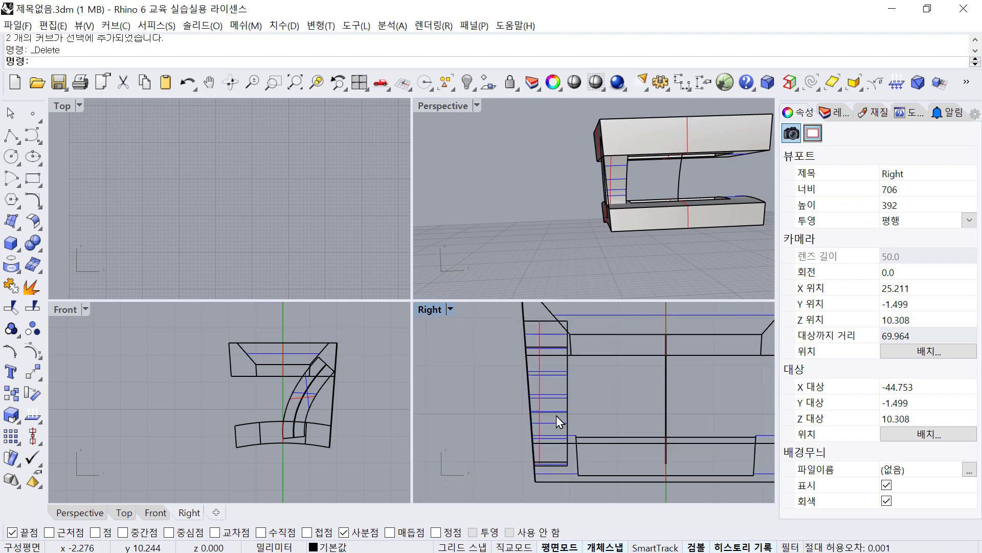
pyautogui.scroll(1, 572, 410)
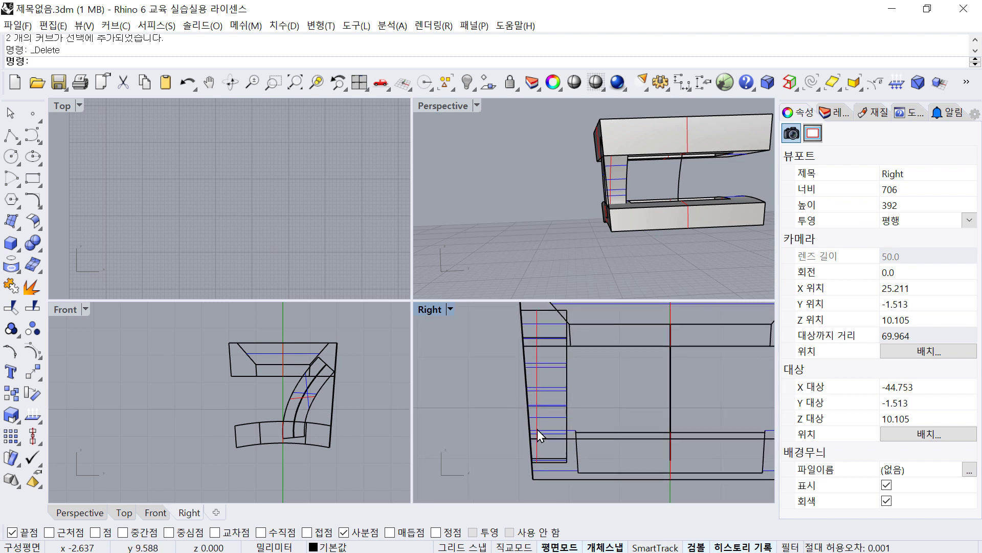
pyautogui.scroll(3, 321, 397)
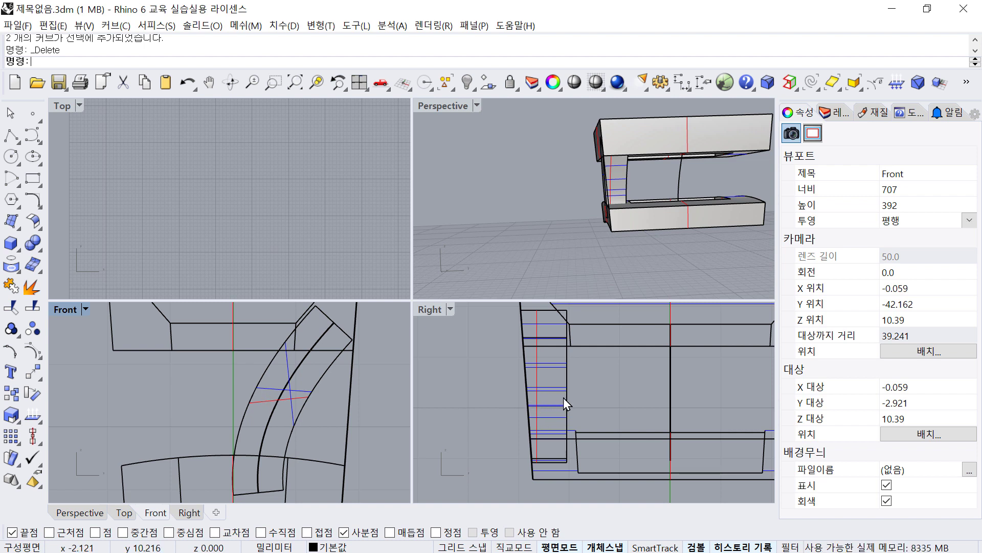
pyautogui.click(586, 397)
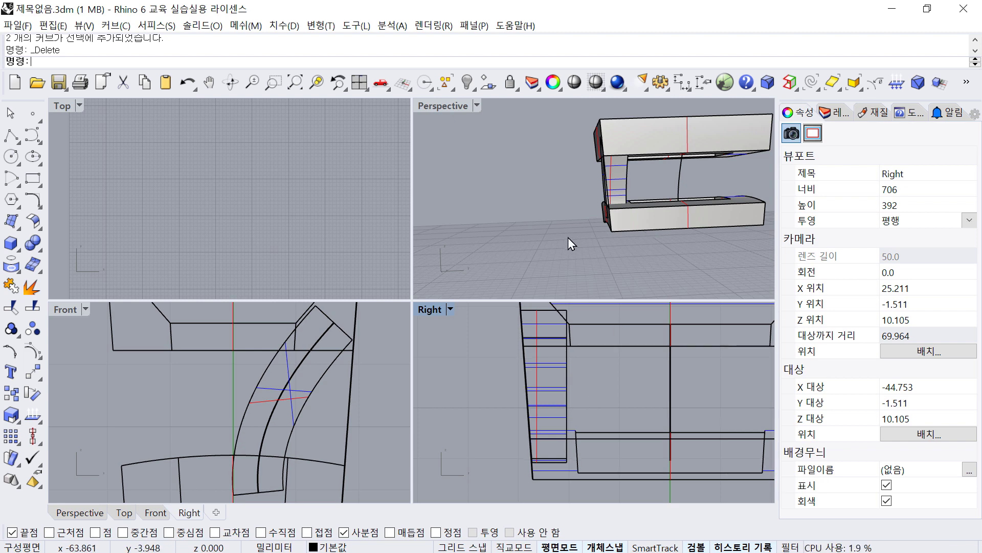
pyautogui.moveTo(568, 237); pyautogui.dragTo(614, 221, button='right')
pyautogui.click(620, 201)
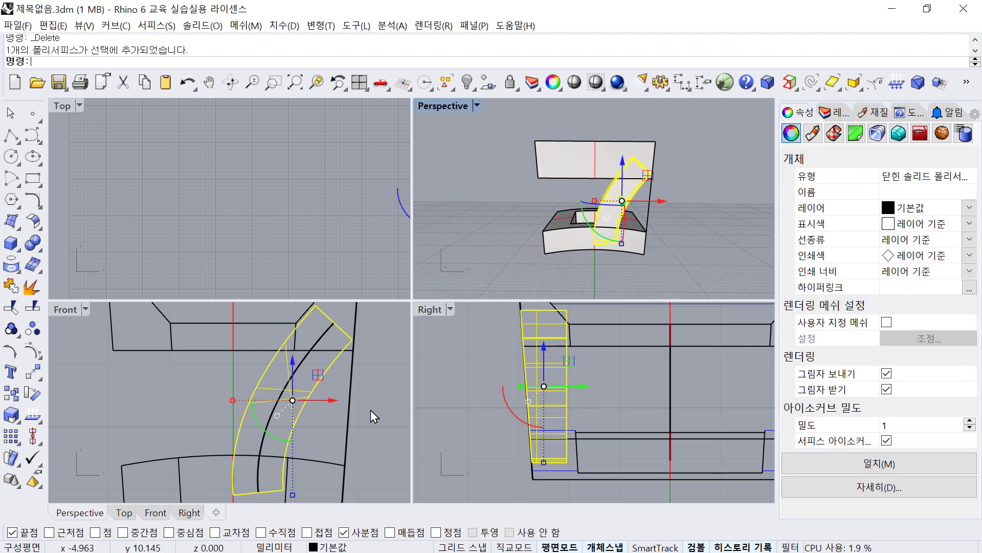
pyautogui.scroll(-4, 373, 406)
pyautogui.write('mi')
pyautogui.press('Return')
pyautogui.write('0')
pyautogui.press('Return')
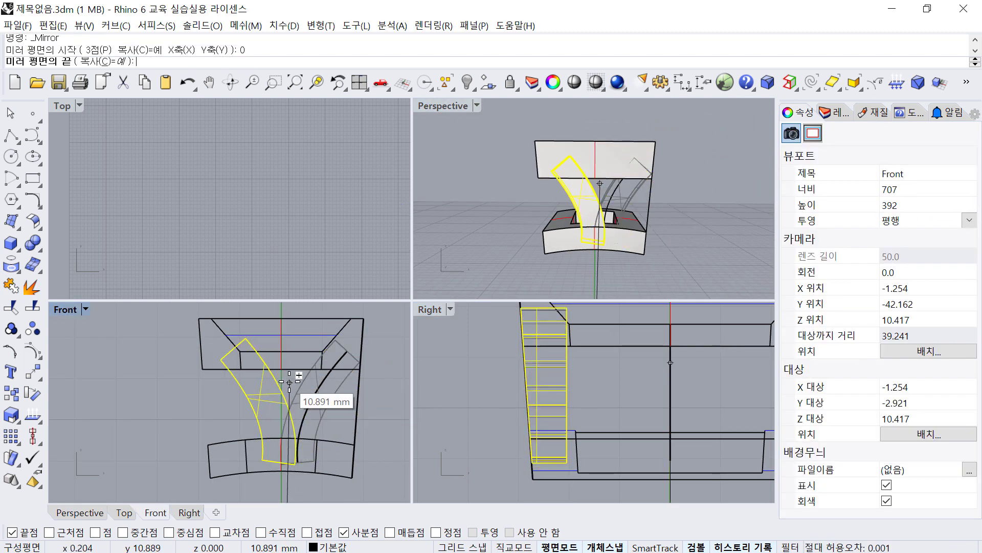
pyautogui.click(290, 384)
pyautogui.press('Escape')
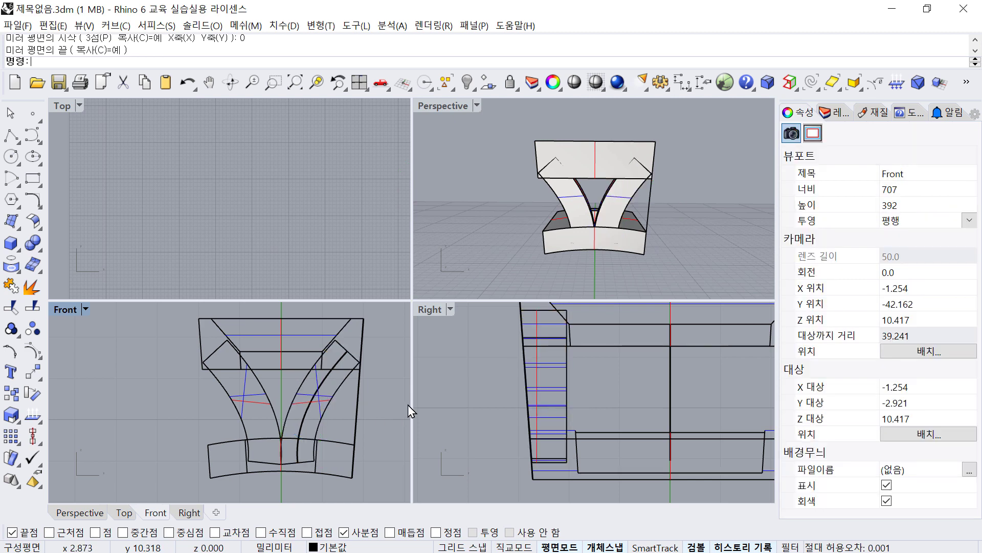
# Draw a slightly slanted straight line in the Right view through the struts' inner side, from above the upper block to below the lower block.
pyautogui.middleClick(558, 379)
pyautogui.click(594, 398)
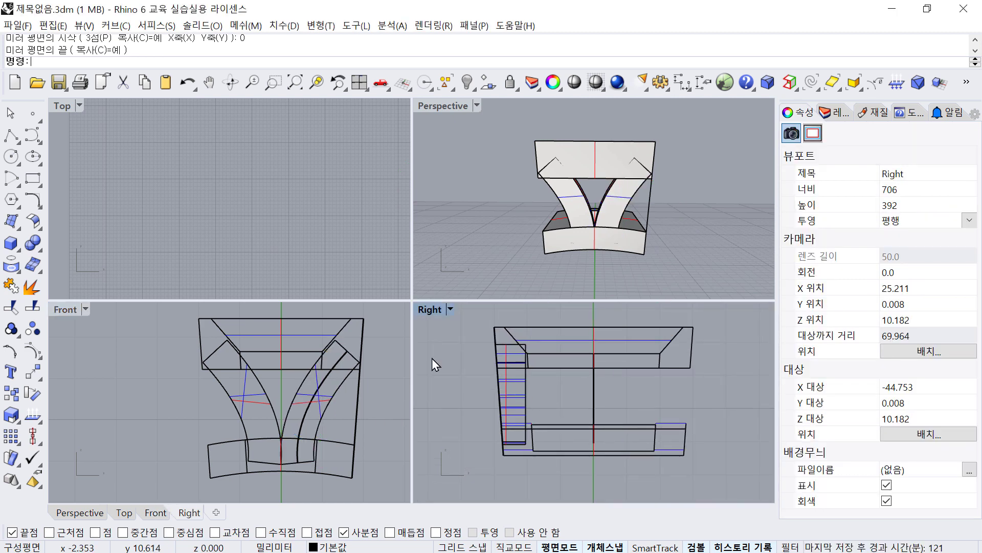
pyautogui.click(14, 142)
pyautogui.moveTo(497, 341); pyautogui.dragTo(534, 379, button='right')
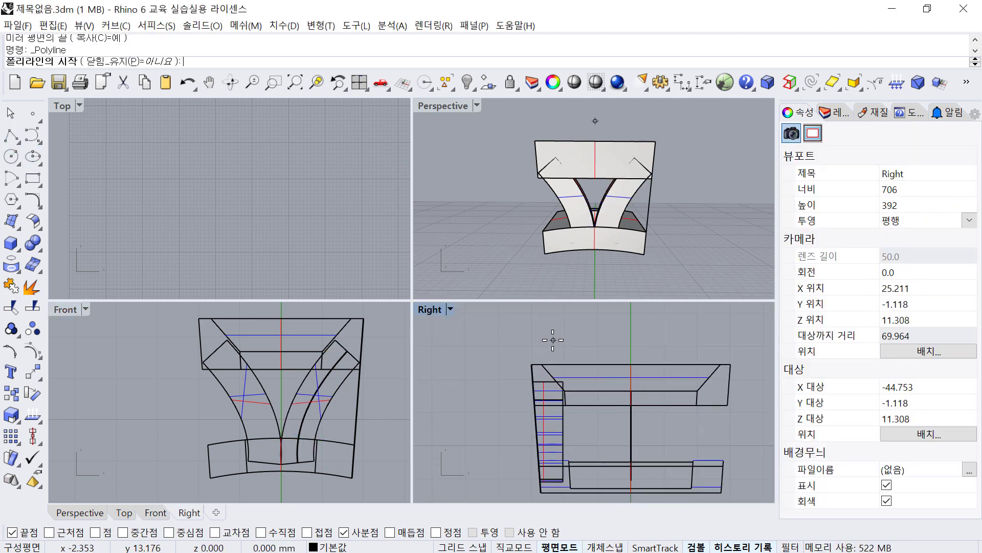
pyautogui.click(553, 340)
pyautogui.moveTo(567, 498)
pyautogui.mouseDown(button='right')
pyautogui.moveTo(562, 429)
pyautogui.moveTo(557, 483)
pyautogui.mouseUp(button='right')
pyautogui.click(559, 469)
pyautogui.rightClick(560, 469)
# Copy the slanted cutting line horizontally inward in the Right view and delete that copy.
pyautogui.click(559, 456)
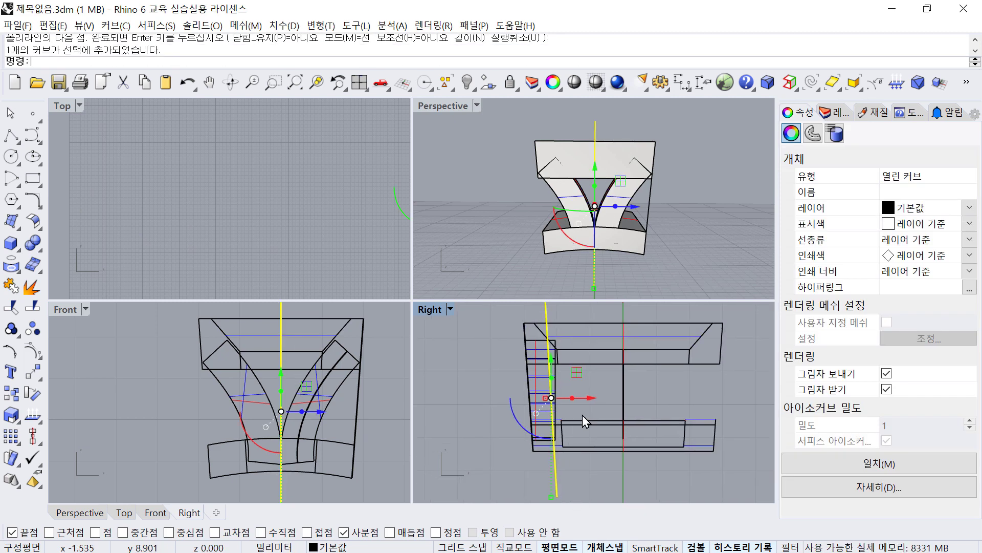
pyautogui.keyDown('alt'); pyautogui.moveTo(573, 398); pyautogui.dragTo(615, 401); pyautogui.keyUp('alt')
pyautogui.moveTo(616, 378); pyautogui.dragTo(623, 417, button='right')
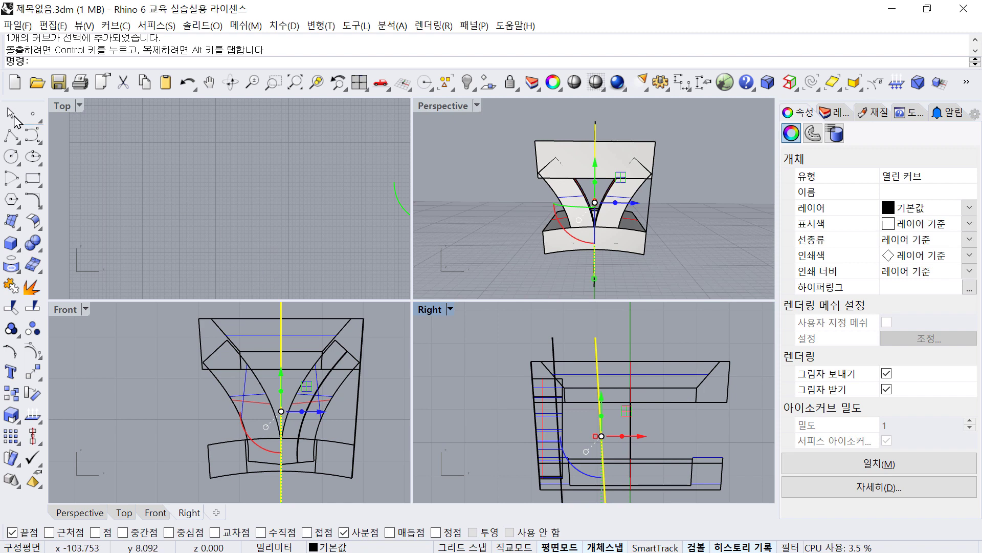
pyautogui.click(619, 350)
pyautogui.click(597, 337)
pyautogui.press('Delete')
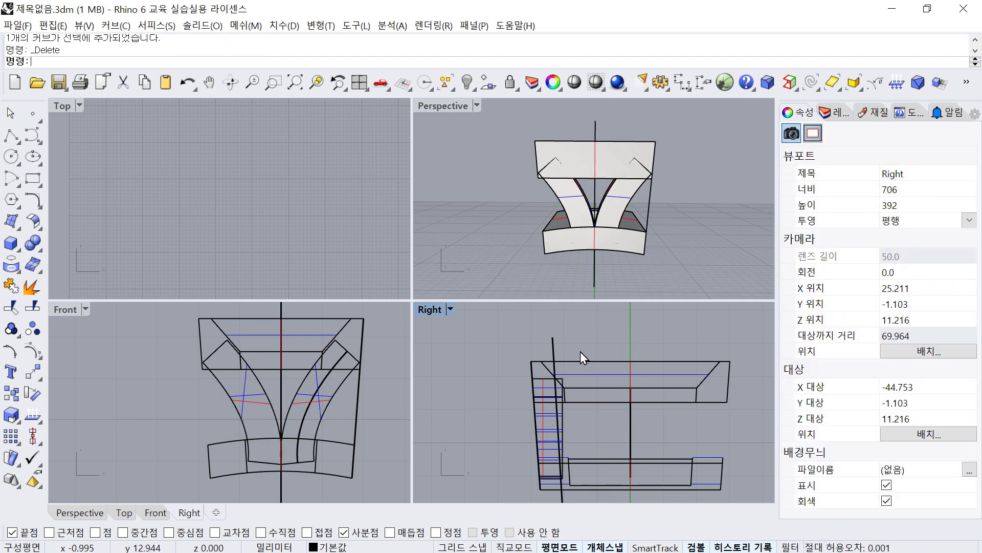
# Trim away the inner sides of both struts in the Right view, using the slanted line as the cutting object.
pyautogui.scroll(2, 569, 346)
pyautogui.moveTo(571, 346); pyautogui.dragTo(558, 319, button='right')
pyautogui.click(548, 320)
pyautogui.click(596, 310)
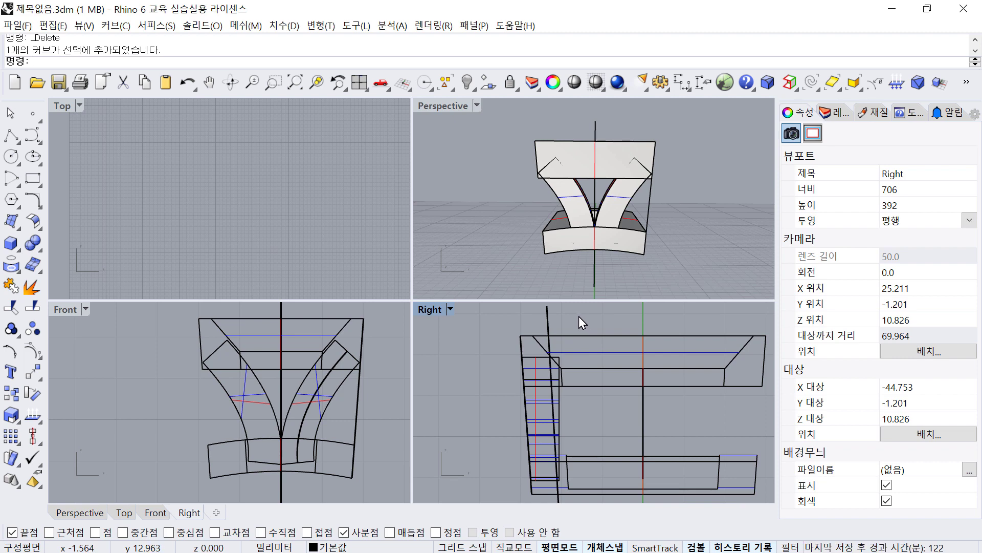
pyautogui.moveTo(574, 324); pyautogui.dragTo(537, 314)
pyautogui.hotkey('ctrl', 't')
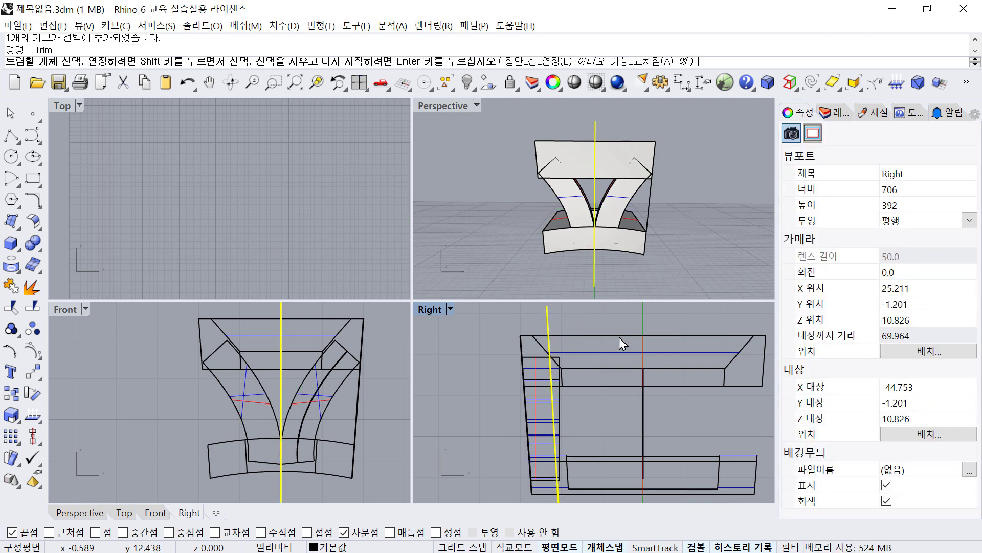
pyautogui.scroll(3, 560, 398)
pyautogui.moveTo(561, 403); pyautogui.dragTo(551, 391)
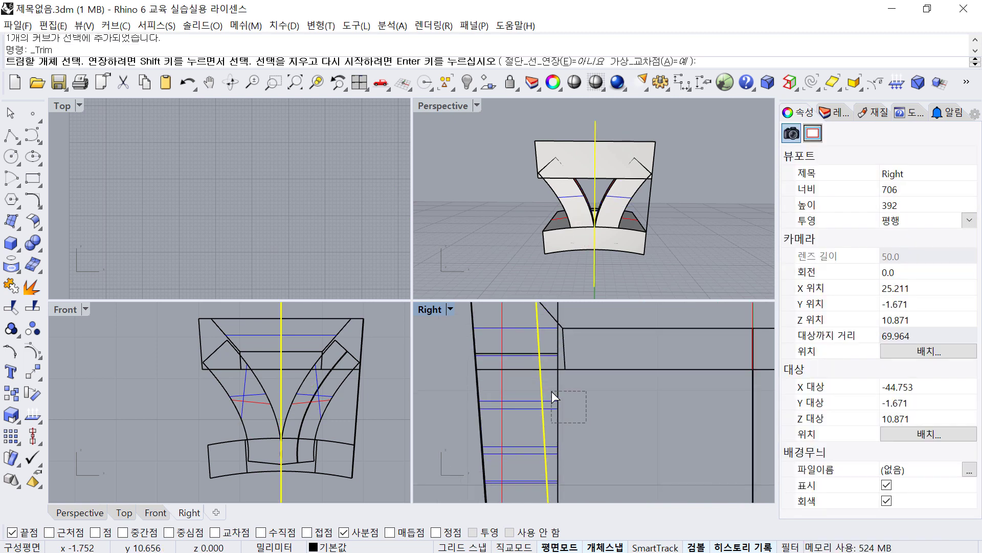
pyautogui.scroll(-3, 570, 406)
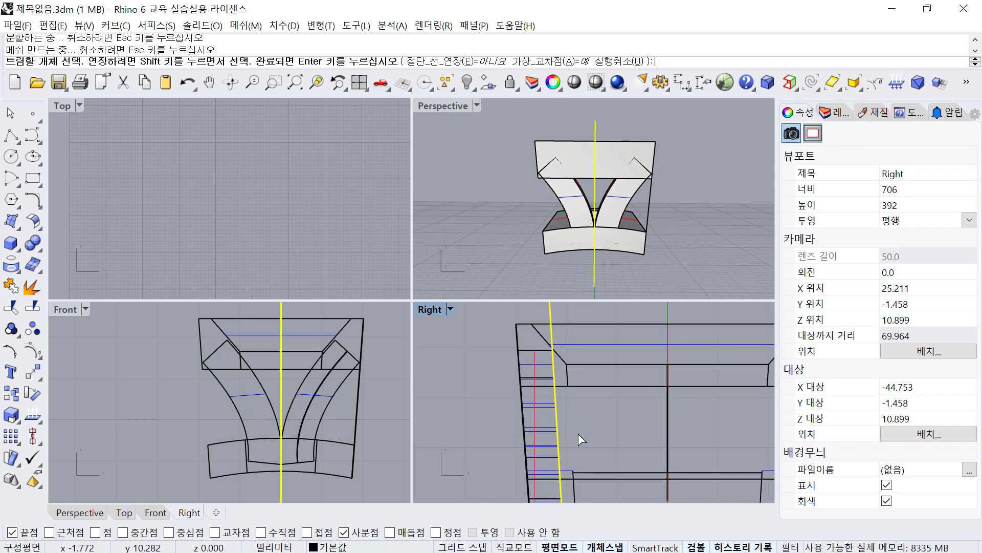
pyautogui.moveTo(674, 225); pyautogui.dragTo(637, 241, button='right')
pyautogui.scroll(2, 547, 224)
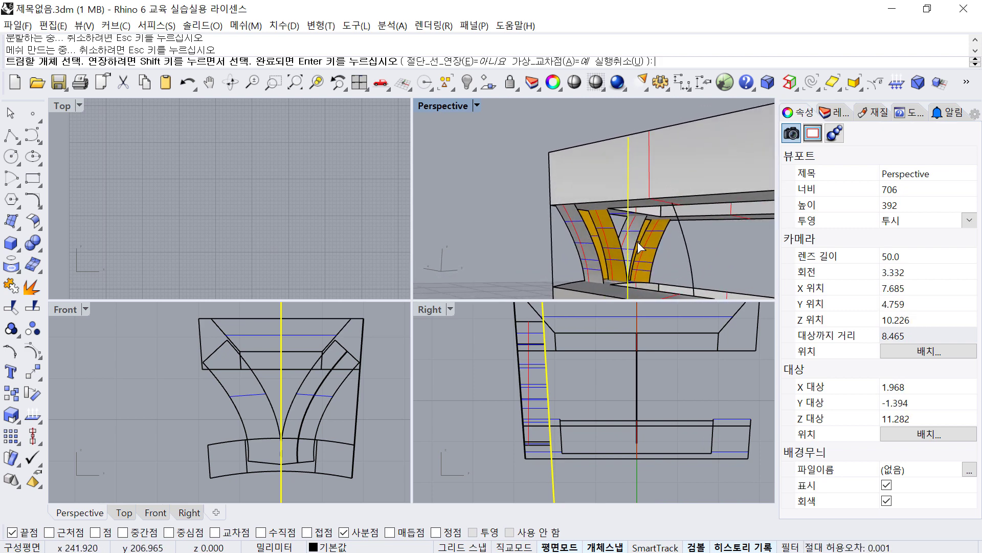
pyautogui.rightClick(637, 242)
# Cap the open planar faces of both trimmed struts to make them closed solids.
pyautogui.click(617, 238)
pyautogui.keyDown('shift'); pyautogui.click(649, 246); pyautogui.keyUp('shift')
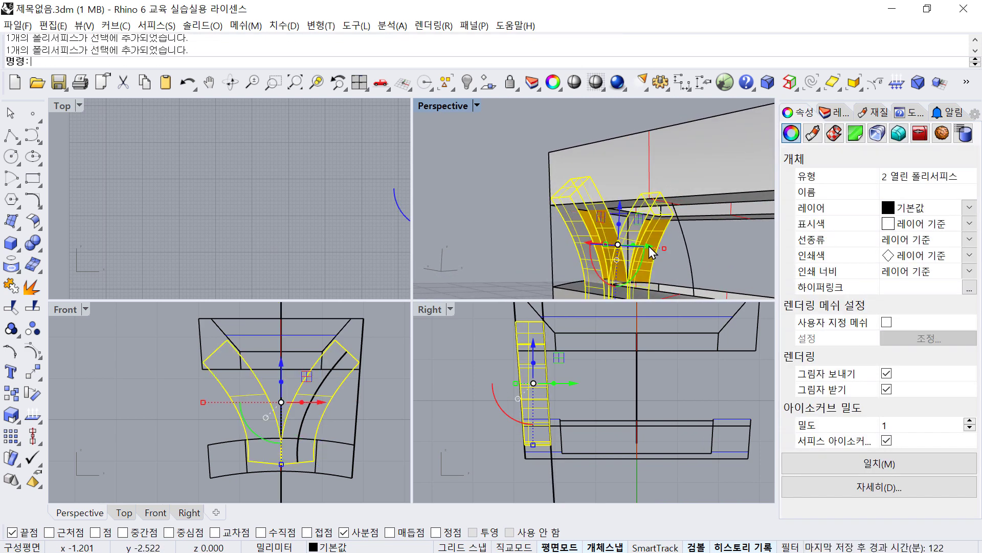
pyautogui.click(40, 223)
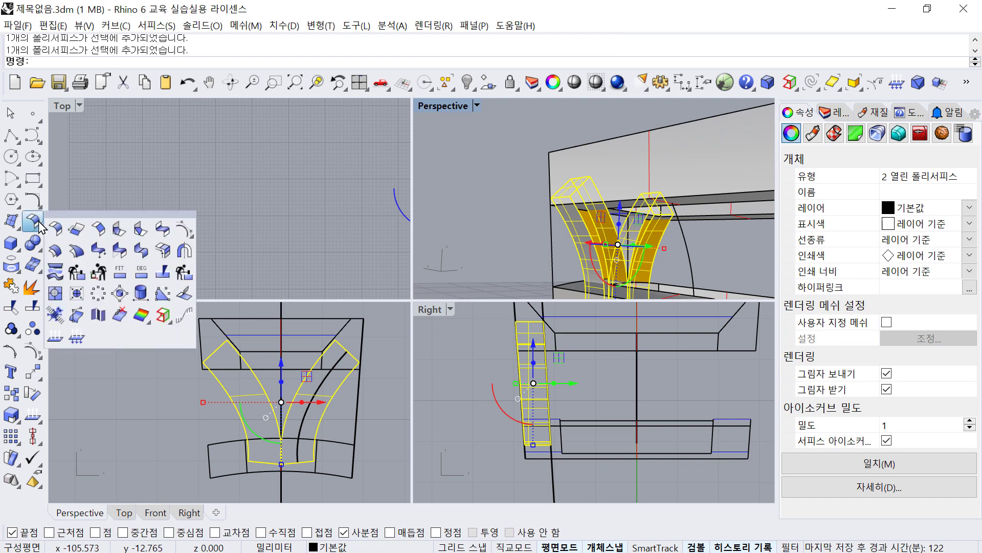
pyautogui.click(38, 248)
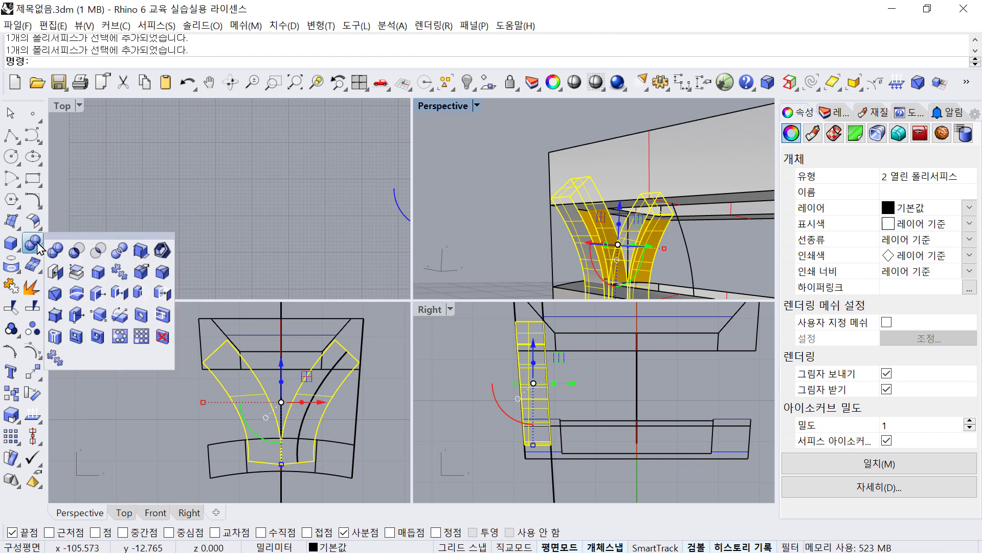
pyautogui.click(55, 272)
pyautogui.click(250, 173)
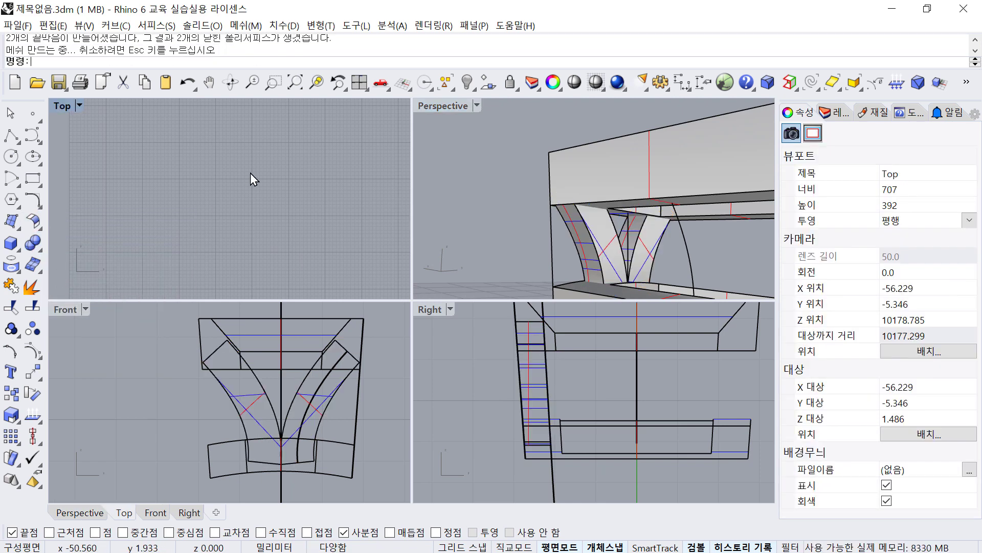
# Delete the slanted cutting line, the strut's curved construction curve and the slanted line along the blocks' outer edge.
pyautogui.moveTo(610, 254); pyautogui.dragTo(640, 250, button='right')
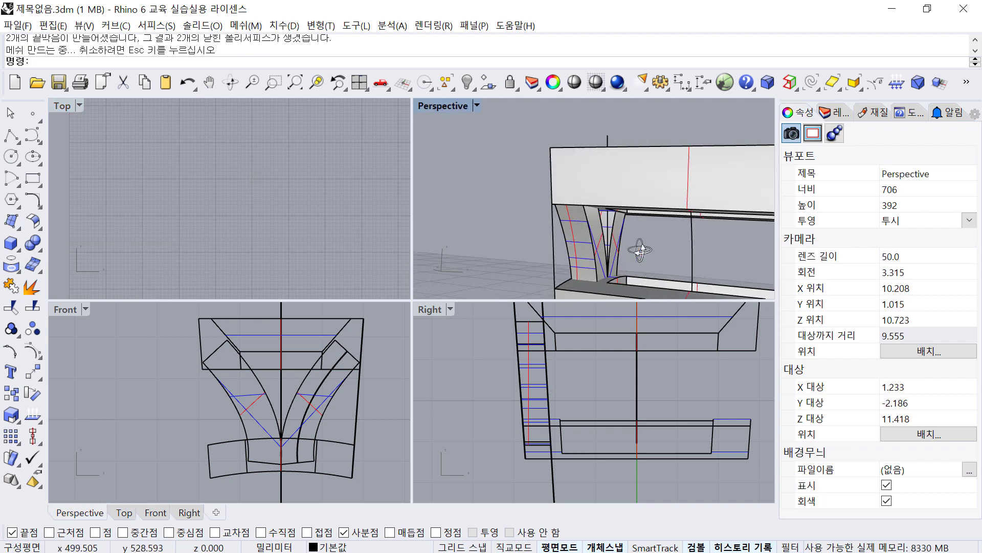
pyautogui.click(606, 136)
pyautogui.moveTo(604, 193); pyautogui.dragTo(543, 407, button='right')
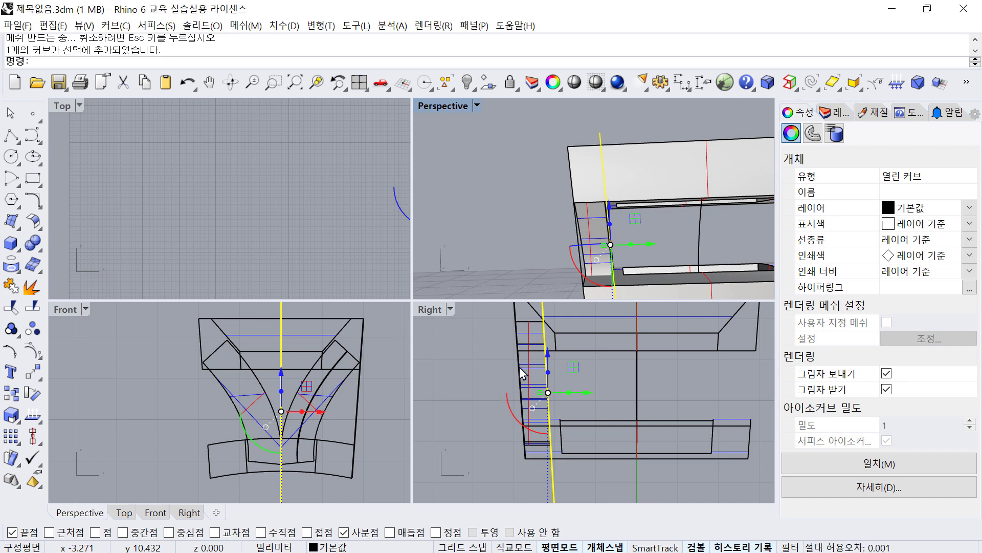
pyautogui.click(613, 379)
pyautogui.press('Delete')
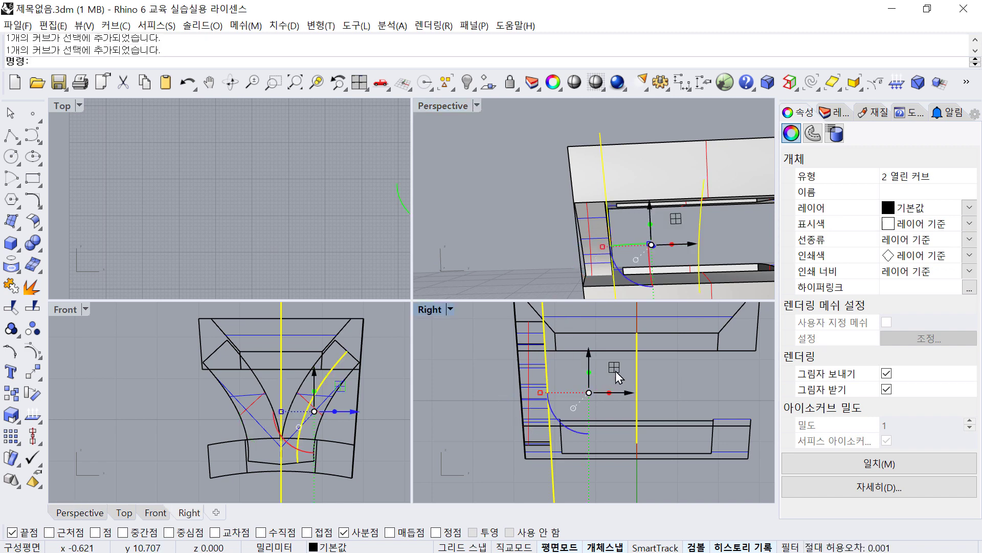
pyautogui.click(580, 258)
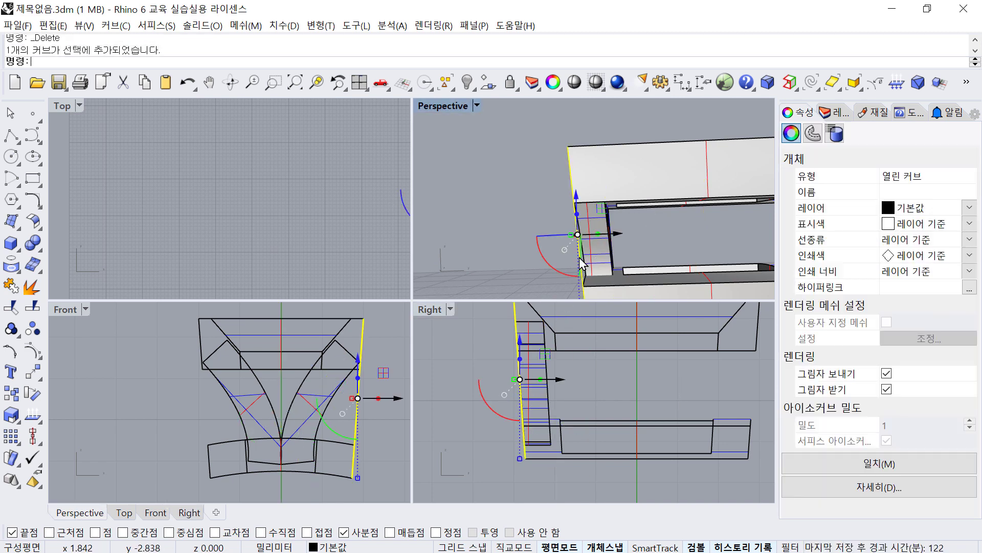
pyautogui.press('Delete')
# Show all hidden objects so the ring band, gemstone and reference image are available again.
pyautogui.moveTo(640, 237); pyautogui.dragTo(715, 265, button='right')
pyautogui.scroll(-8, 487, 364)
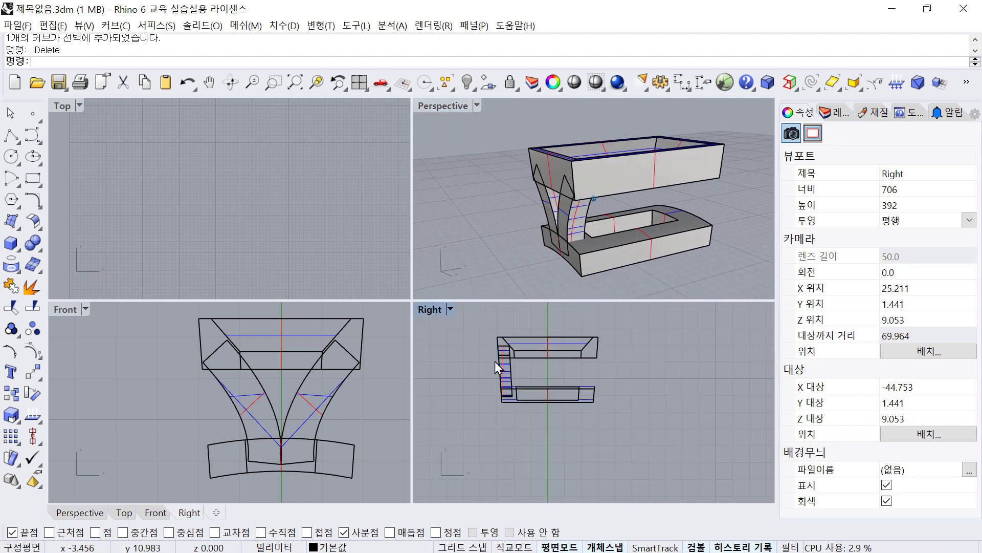
pyautogui.click(491, 259)
pyautogui.hotkey('ctrl', 'alt', 'h')
# Draw a straight line in the Perspective view from the lower block's bottom outer corner to the upper block's top corner above it.
pyautogui.moveTo(539, 246); pyautogui.dragTo(604, 200, button='right')
pyautogui.click(11, 136)
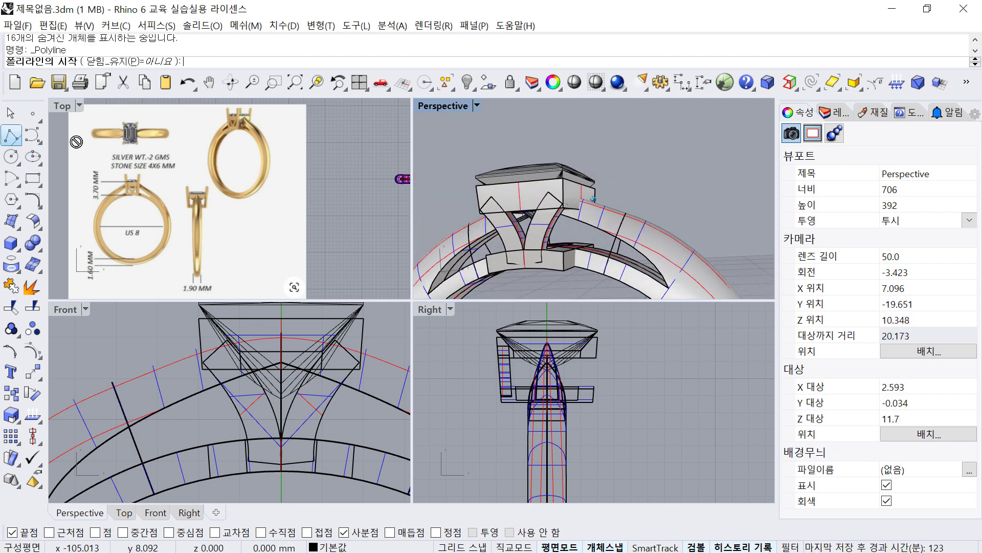
pyautogui.moveTo(721, 223); pyautogui.dragTo(640, 251, button='right')
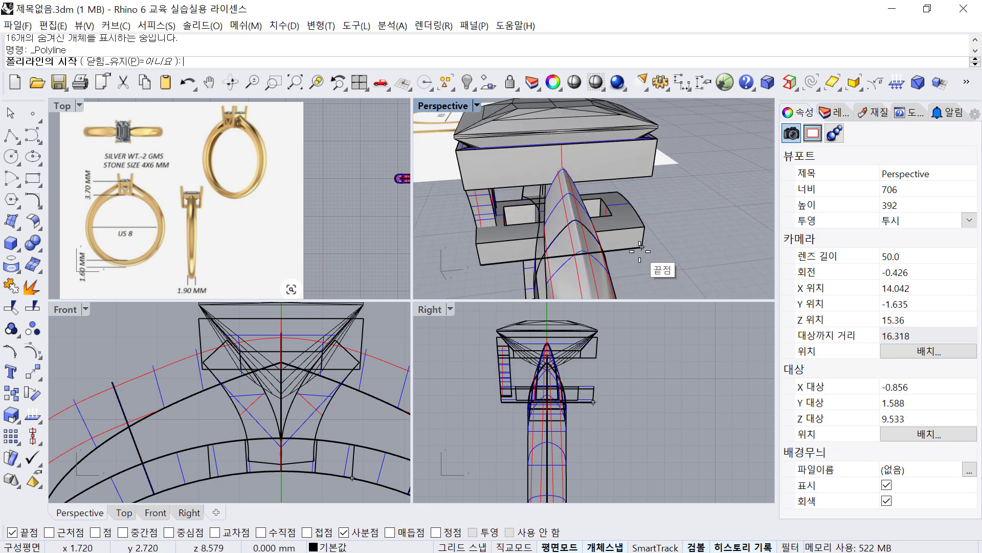
pyautogui.click(642, 246)
pyautogui.moveTo(646, 153); pyautogui.dragTo(665, 173, button='right')
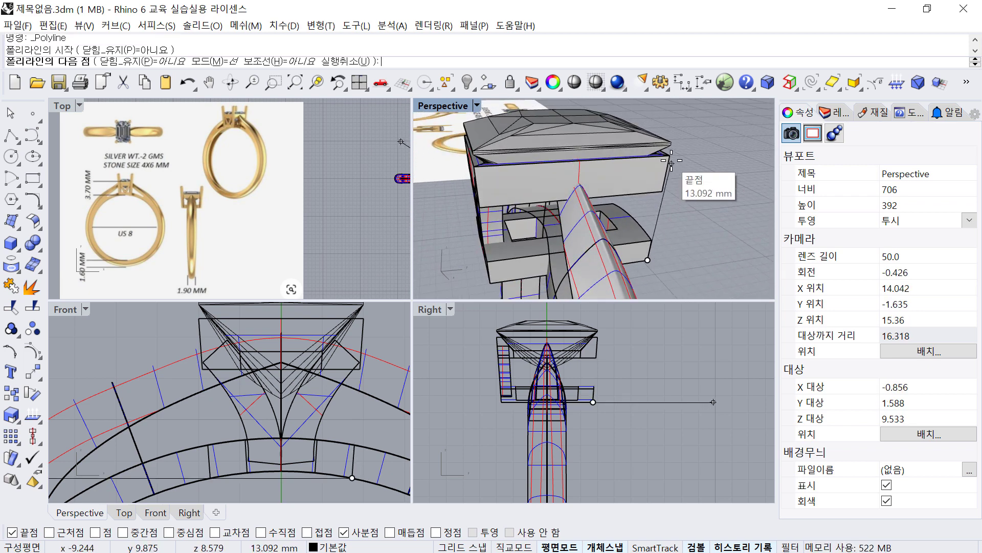
pyautogui.click(669, 155)
pyautogui.press('Return')
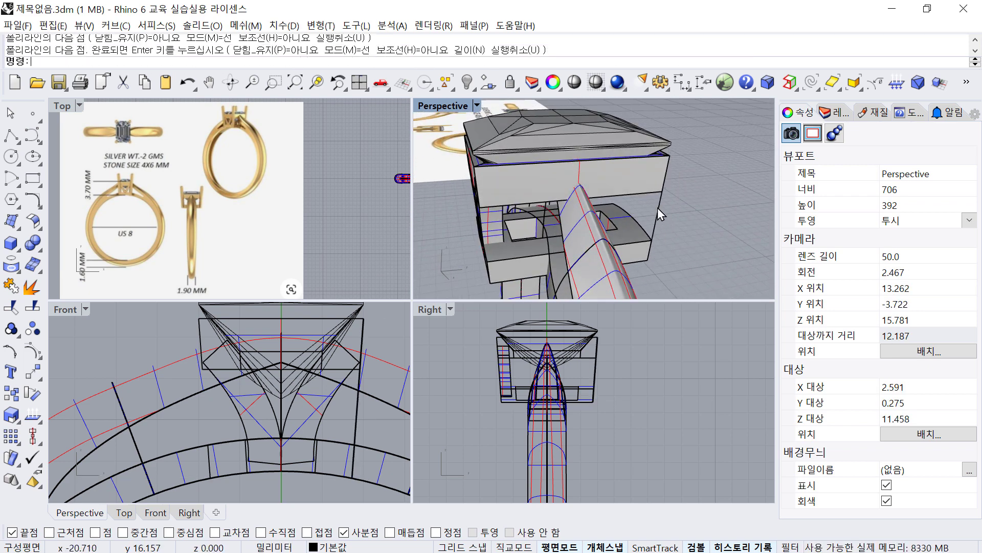
# Extend the corner line past both ends, about 1.66 mm beyond its upper end and about 0.86 mm beyond its lower end.
pyautogui.click(658, 207)
pyautogui.moveTo(658, 207)
pyautogui.mouseDown(button='right')
pyautogui.moveTo(651, 197)
pyautogui.moveTo(646, 213)
pyautogui.mouseUp(button='right')
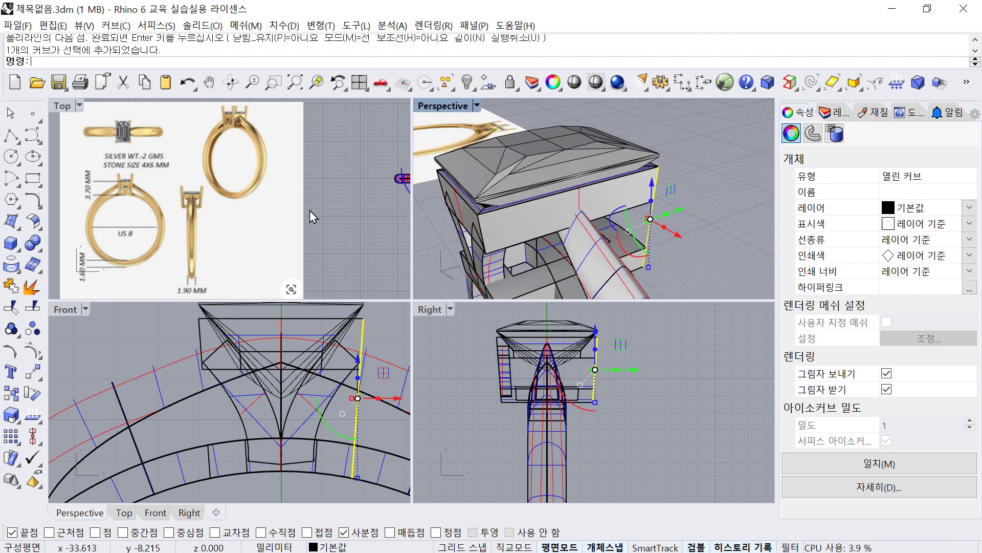
pyautogui.click(39, 204)
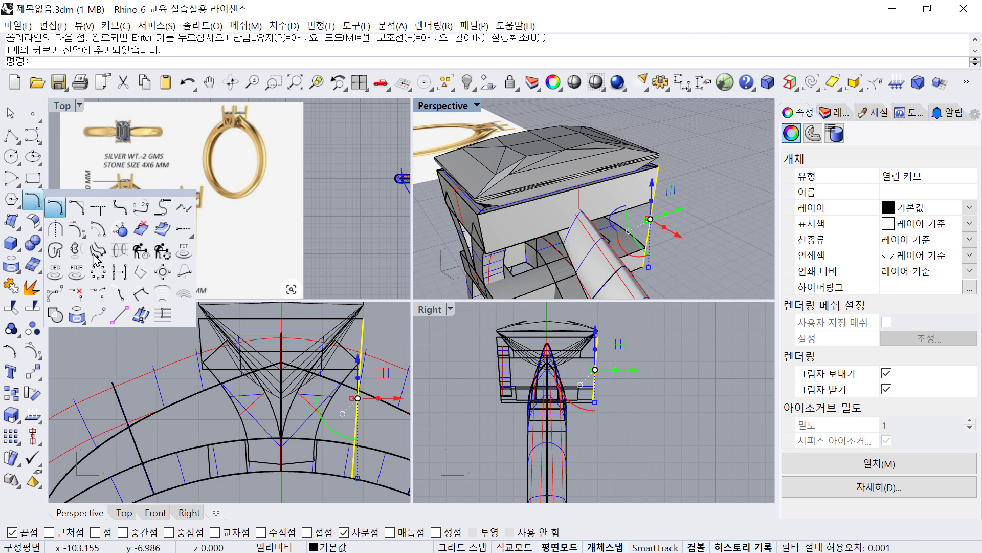
pyautogui.click(185, 232)
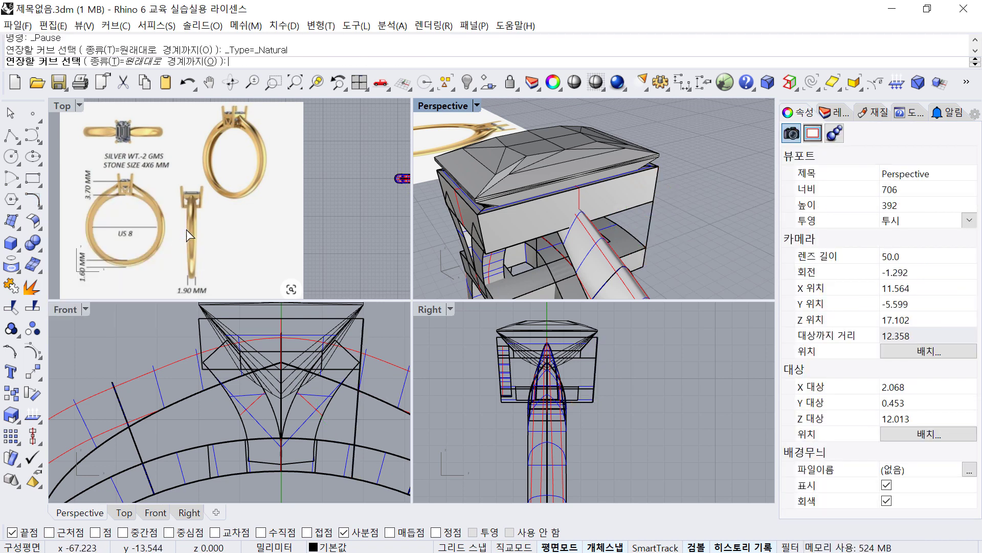
pyautogui.click(656, 177)
pyautogui.click(691, 213)
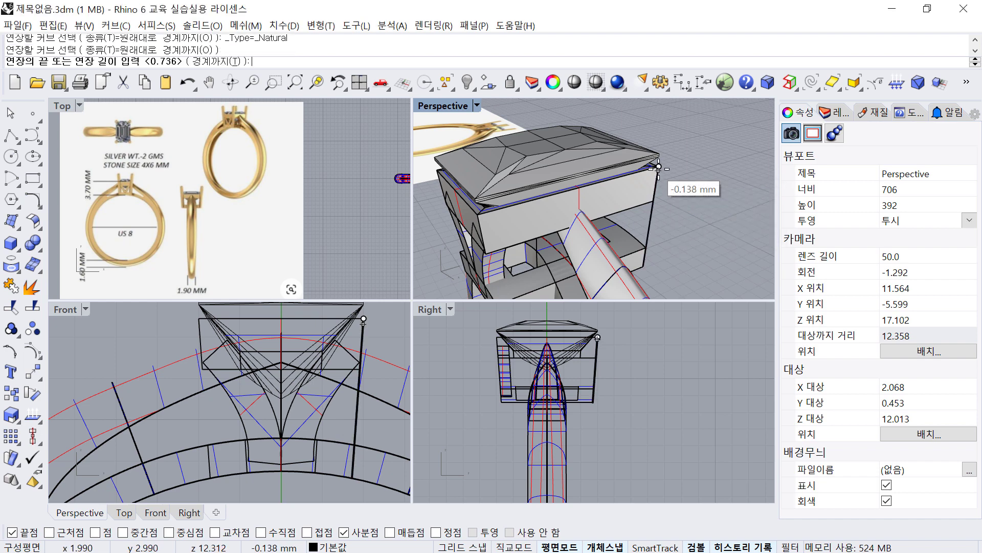
pyautogui.click(666, 117)
pyautogui.click(644, 258)
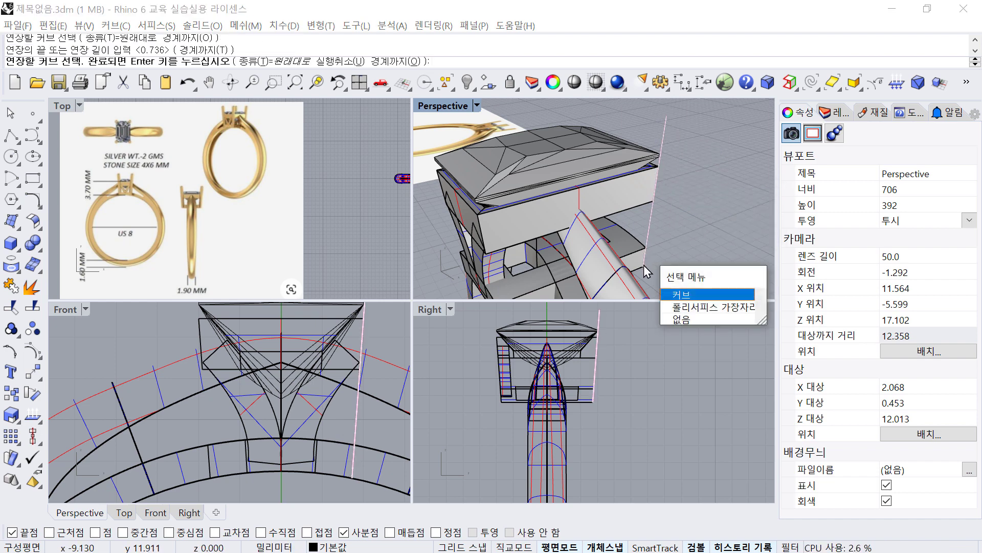
pyautogui.click(643, 265)
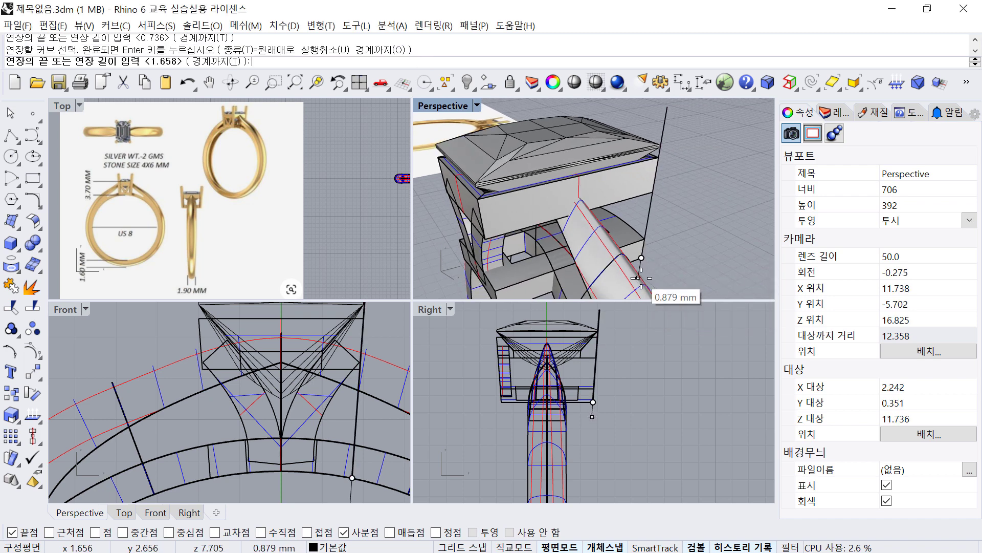
pyautogui.click(643, 276)
pyautogui.moveTo(671, 254); pyautogui.dragTo(659, 277, button='right')
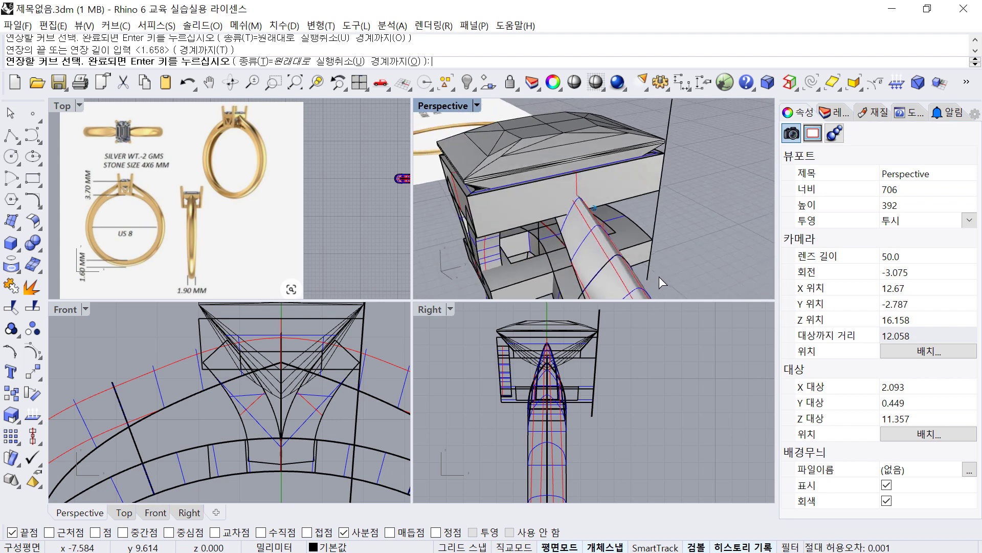
# Draw a matching straight line at the neighbouring corner, from the lower block's bottom outer corner to the upper block's top corner.
pyautogui.moveTo(675, 166); pyautogui.dragTo(594, 259, button='right')
pyautogui.moveTo(660, 277); pyautogui.dragTo(594, 183, button='right')
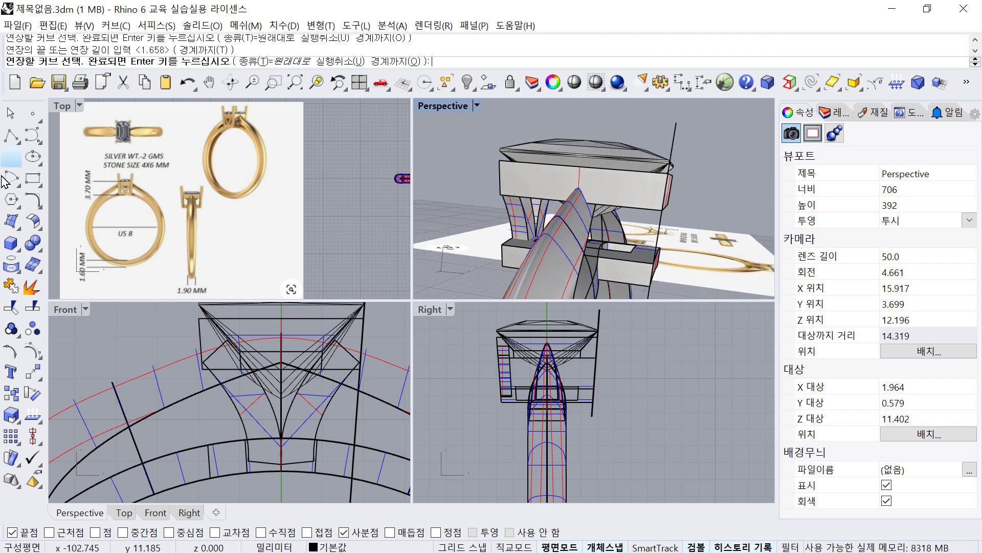
pyautogui.click(12, 138)
pyautogui.click(507, 264)
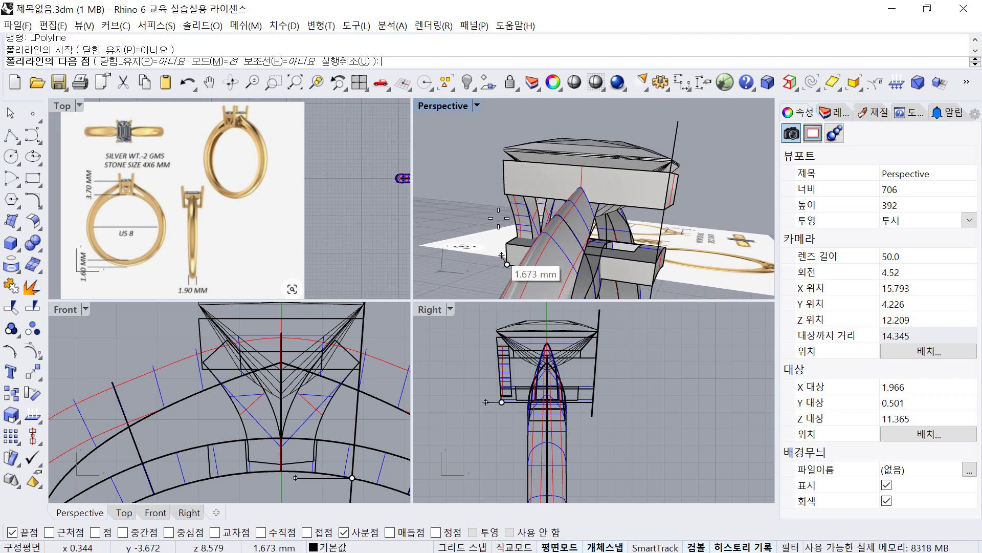
pyautogui.click(504, 159)
pyautogui.press('Return')
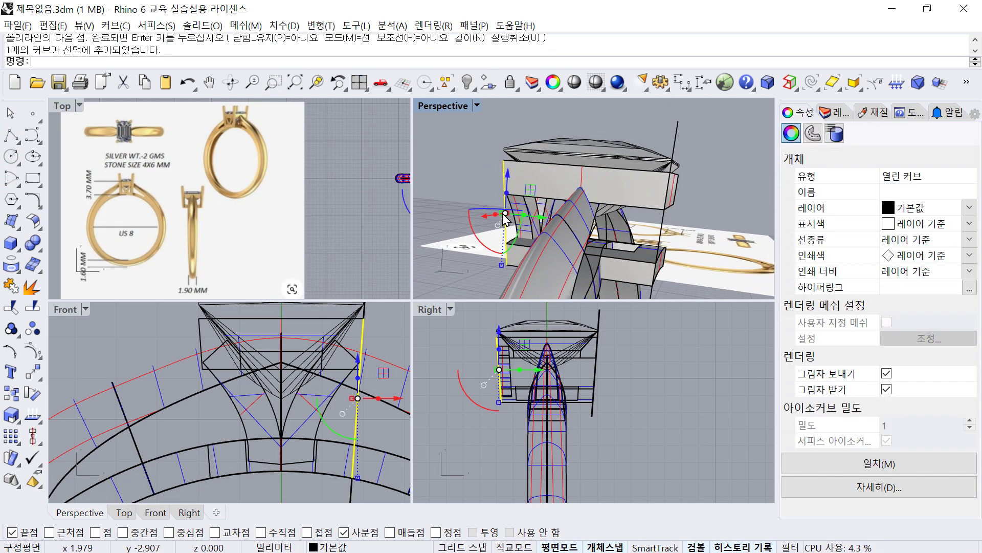
# Extend the upper end of the new corner line well above the gemstone.
pyautogui.press('Escape')
pyautogui.click(32, 200)
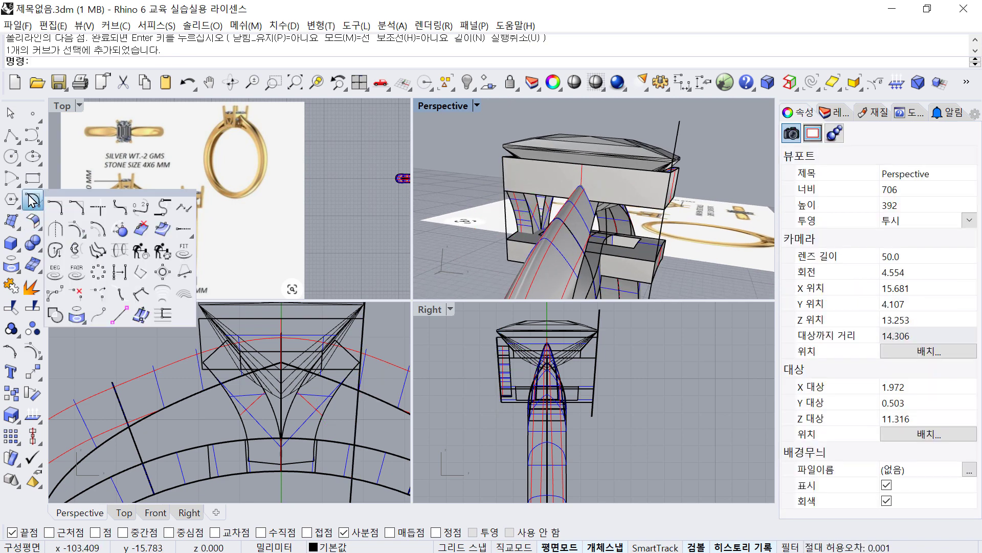
pyautogui.click(182, 233)
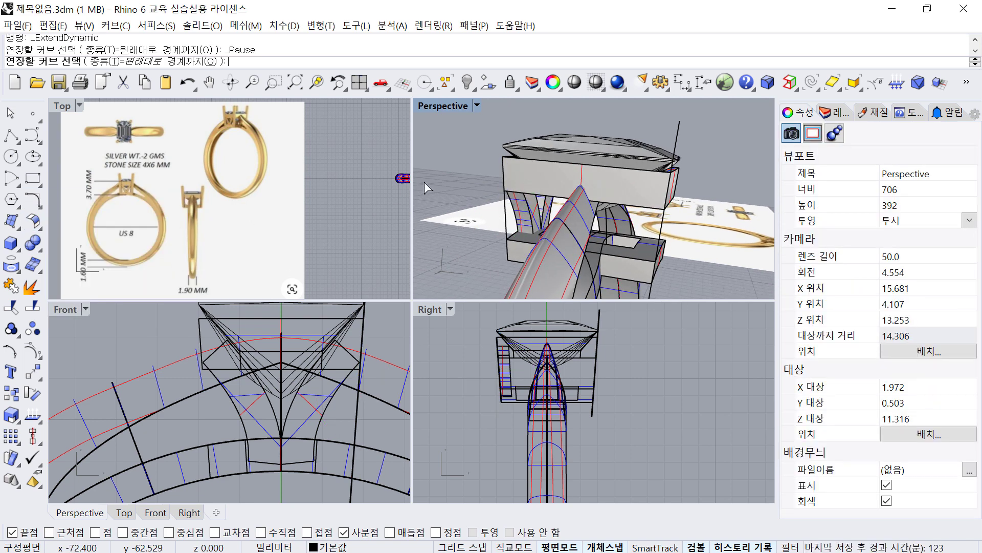
pyautogui.click(502, 164)
pyautogui.click(532, 199)
pyautogui.click(499, 132)
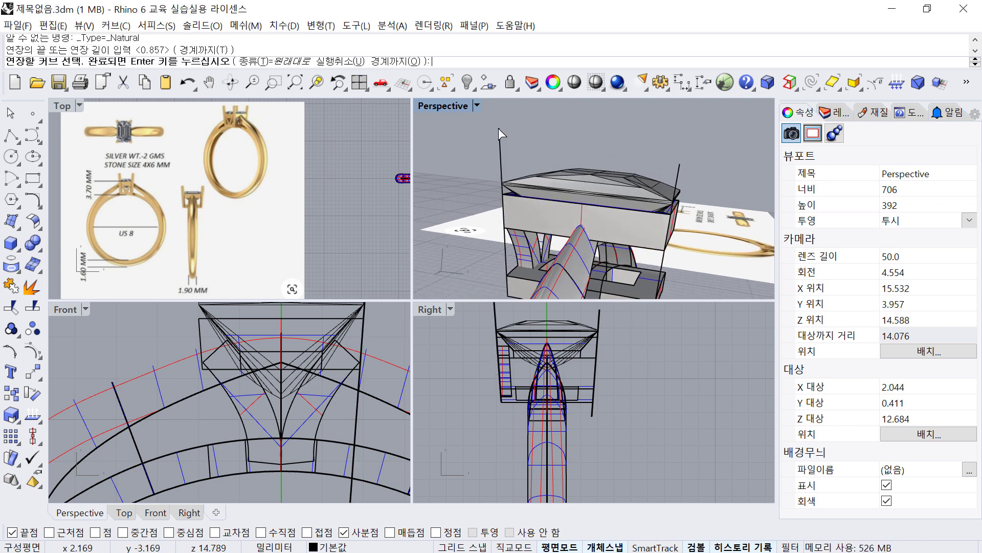
# Create a flat-capped pipe along the new corner line with a 0.8 mm diameter at the lower end and 1 mm at the upper end.
pyautogui.write('pip')
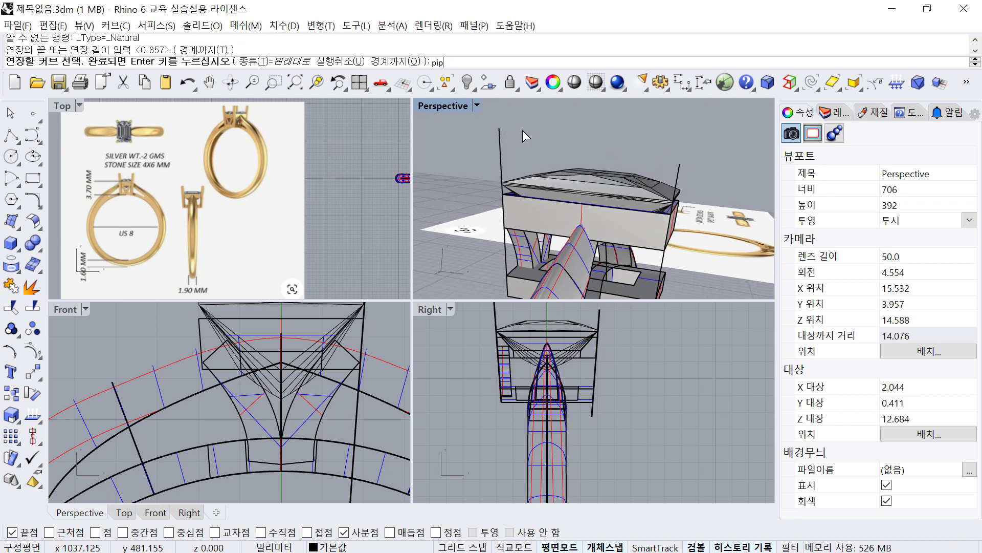
pyautogui.press('Return')
pyautogui.press('Return')
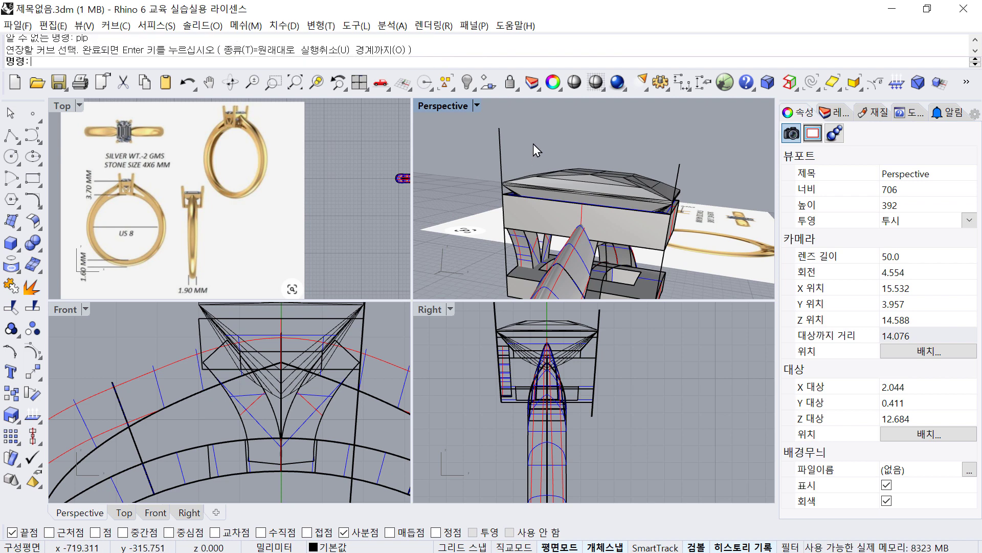
pyautogui.press('Return')
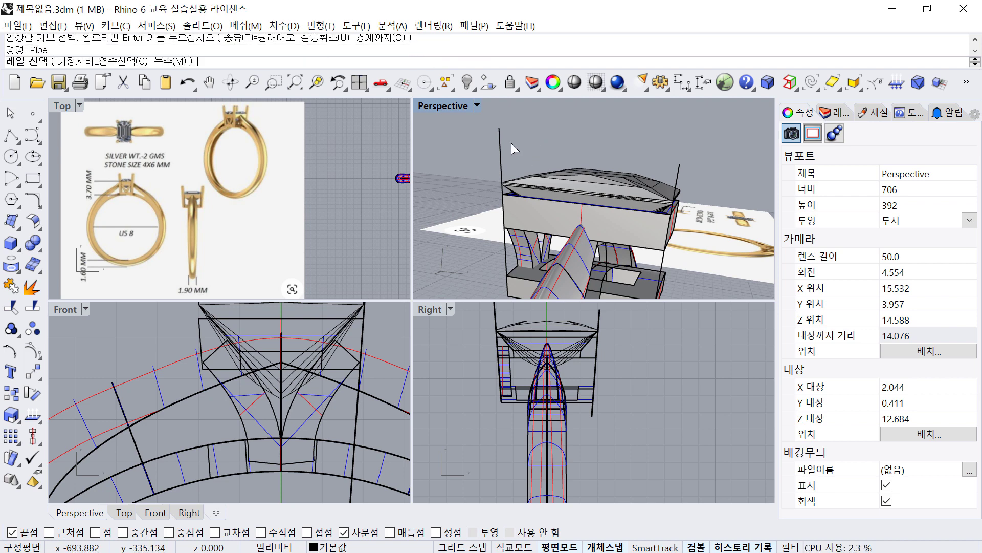
pyautogui.click(499, 143)
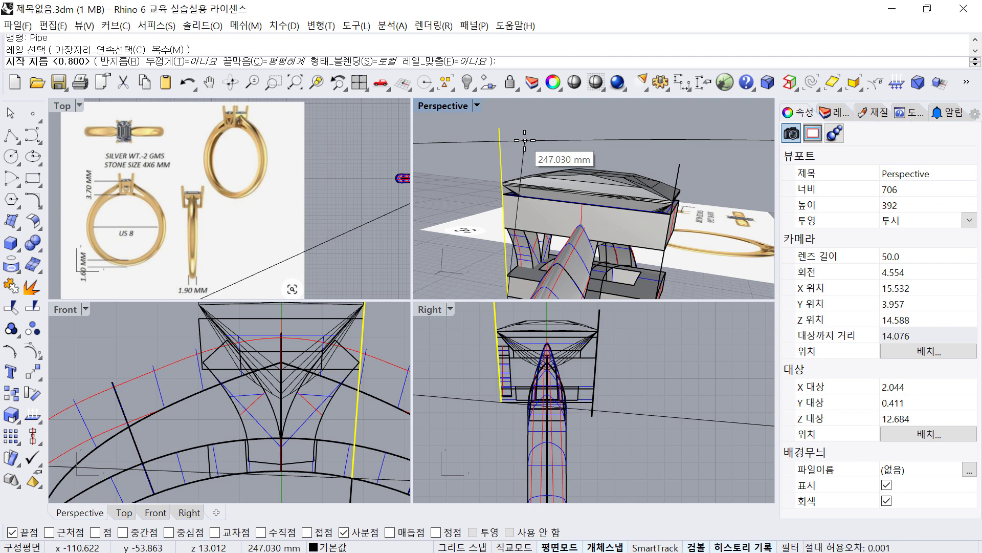
pyautogui.write('0.8')
pyautogui.press('Return')
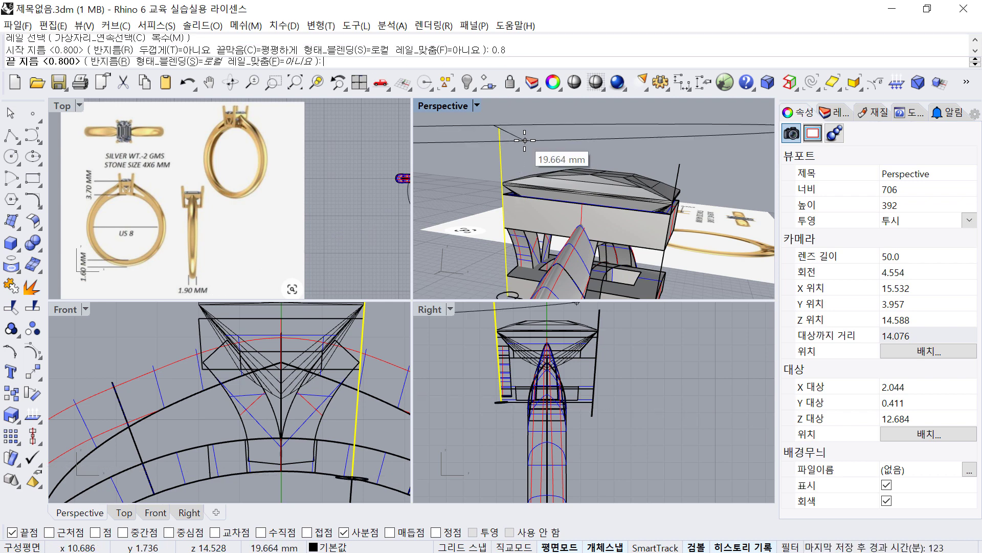
pyautogui.write('1.')
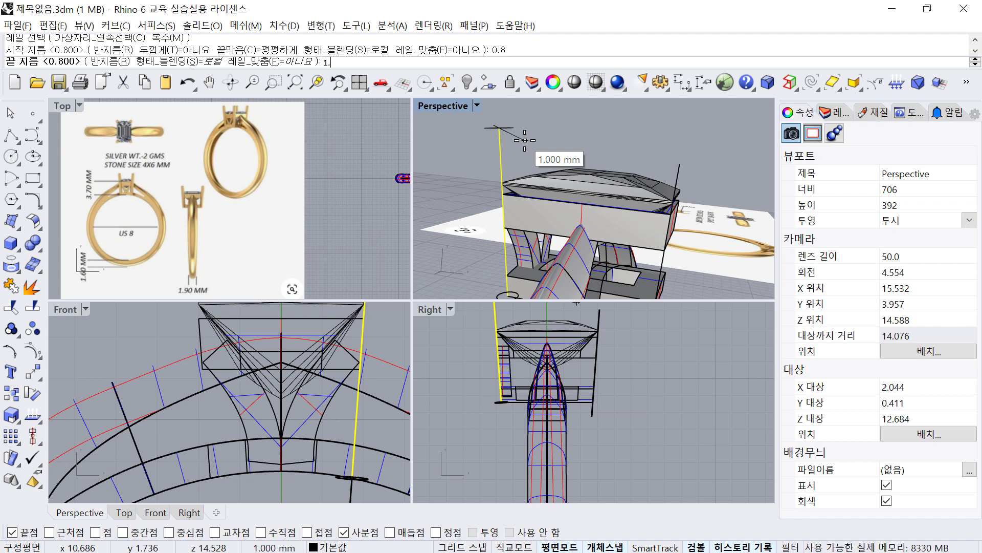
pyautogui.press('Return')
pyautogui.press('Return')
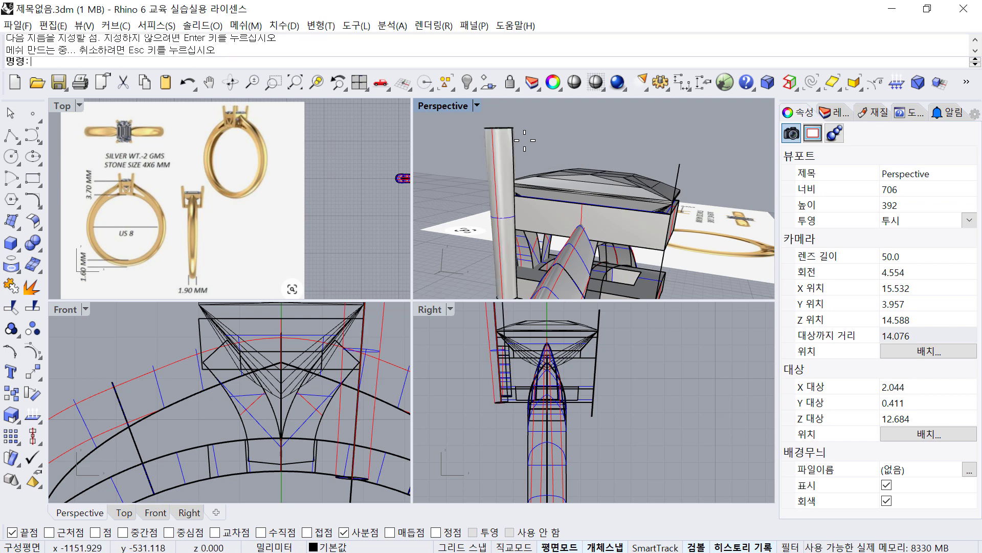
# Create a flat-capped pipe along the first extended corner line with a 0.8 mm diameter at both ends.
pyautogui.moveTo(524, 140); pyautogui.dragTo(612, 225, button='right')
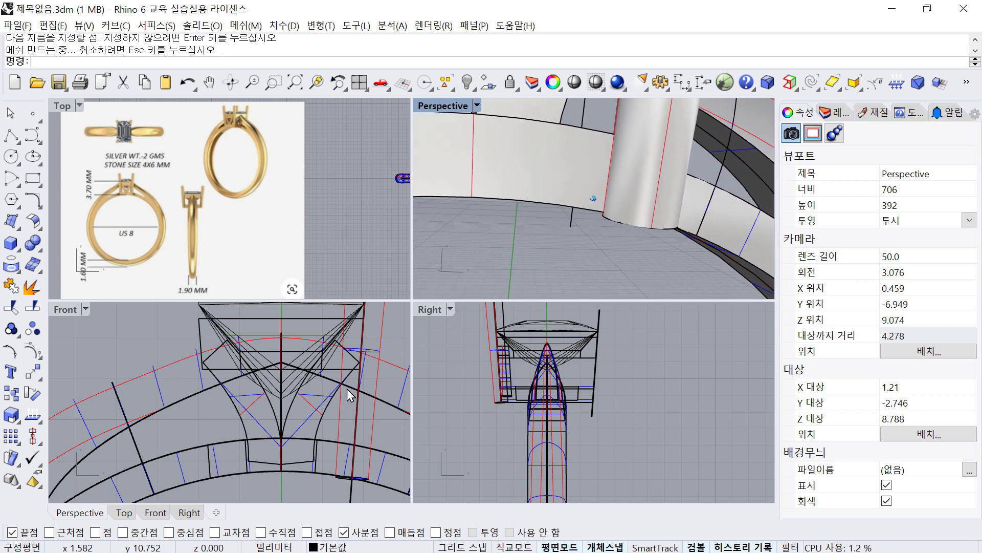
pyautogui.scroll(2, 353, 404)
pyautogui.scroll(2, 331, 425)
pyautogui.moveTo(330, 424); pyautogui.dragTo(311, 429, button='right')
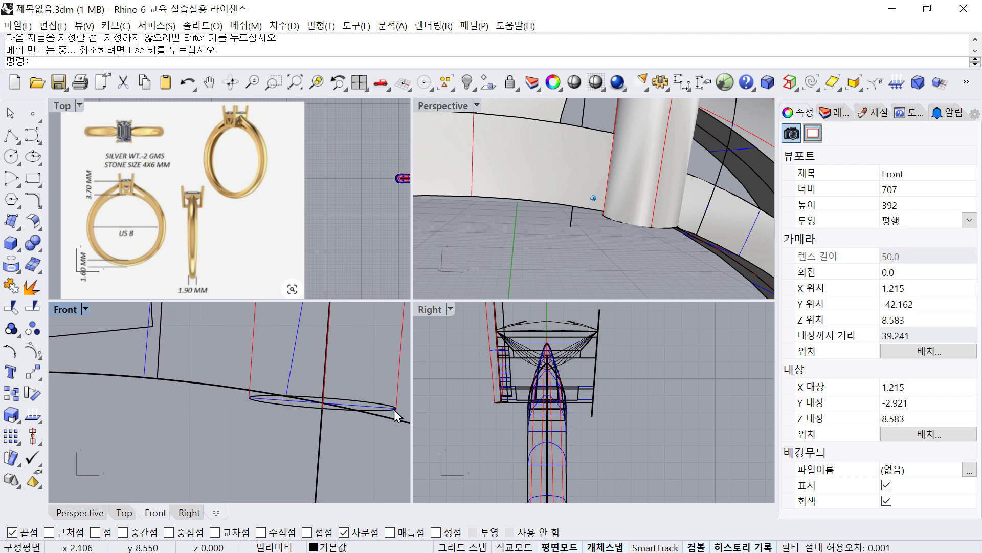
pyautogui.moveTo(394, 409); pyautogui.dragTo(358, 407, button='right')
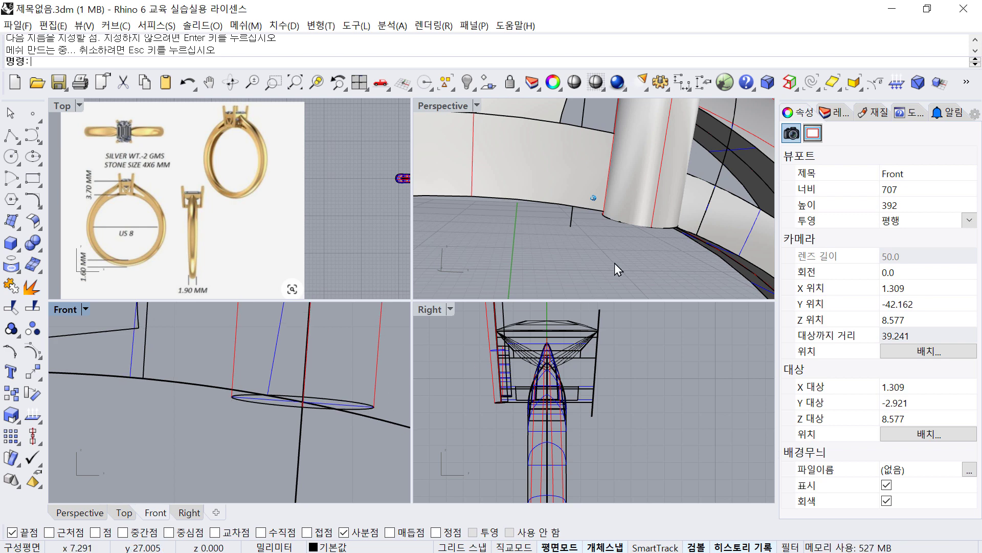
pyautogui.scroll(6, 617, 260)
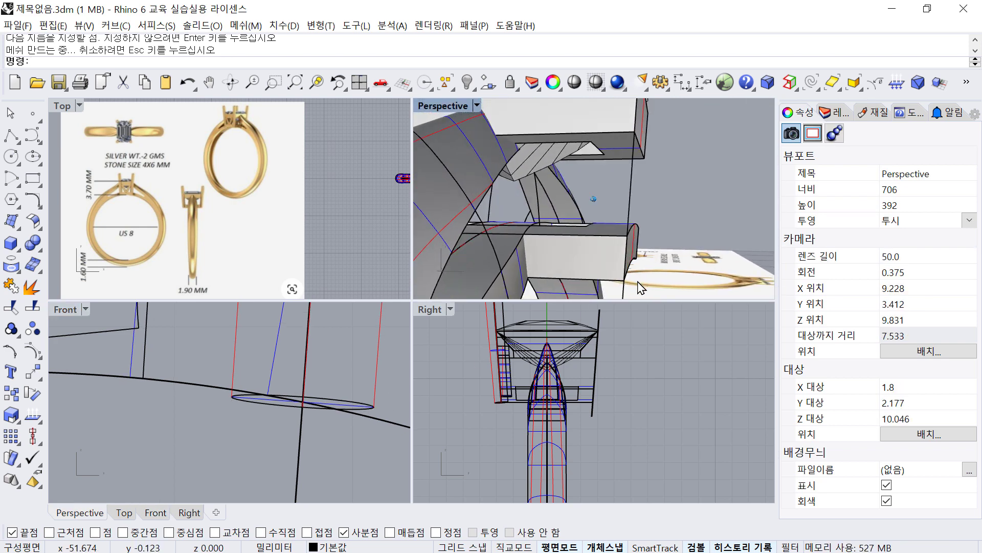
pyautogui.scroll(4, 637, 281)
pyautogui.click(618, 268)
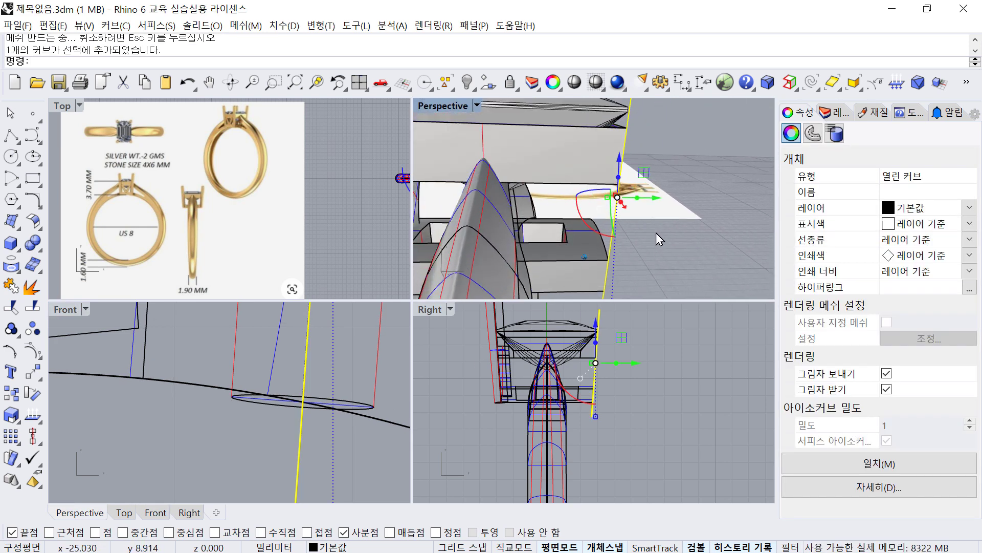
pyautogui.scroll(-2, 656, 236)
pyautogui.press('Return')
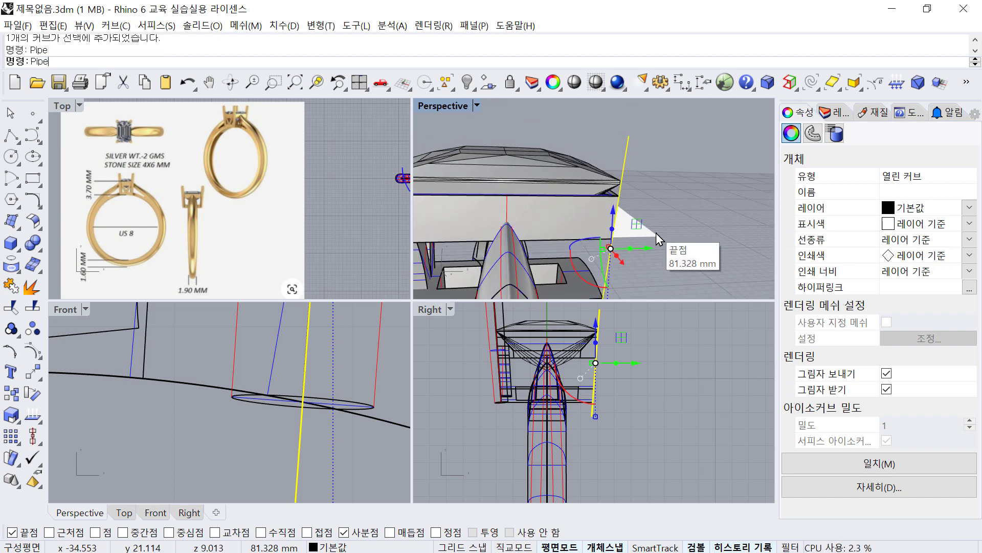
pyautogui.write('0.8')
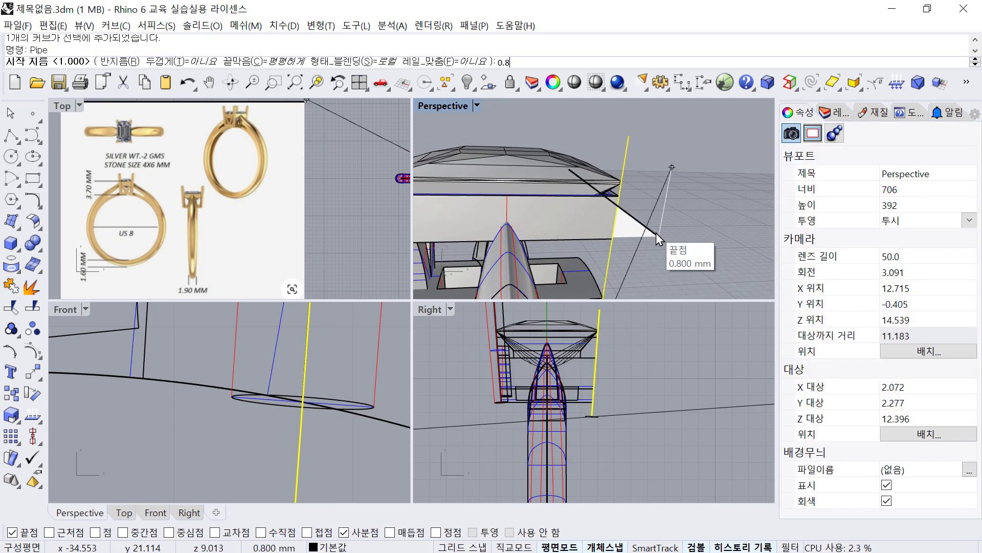
pyautogui.press('Return')
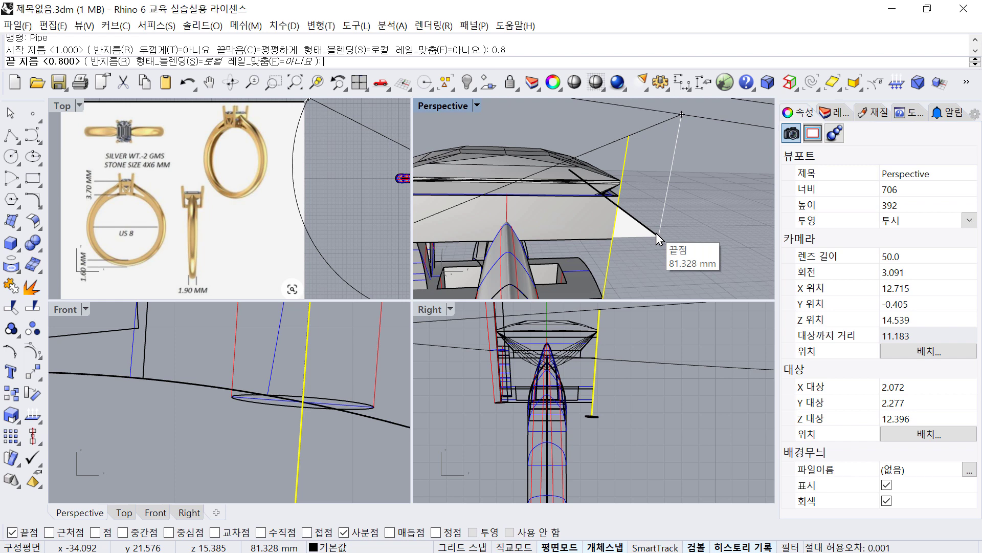
pyautogui.press('Return')
pyautogui.press('Return')
pyautogui.click(664, 226)
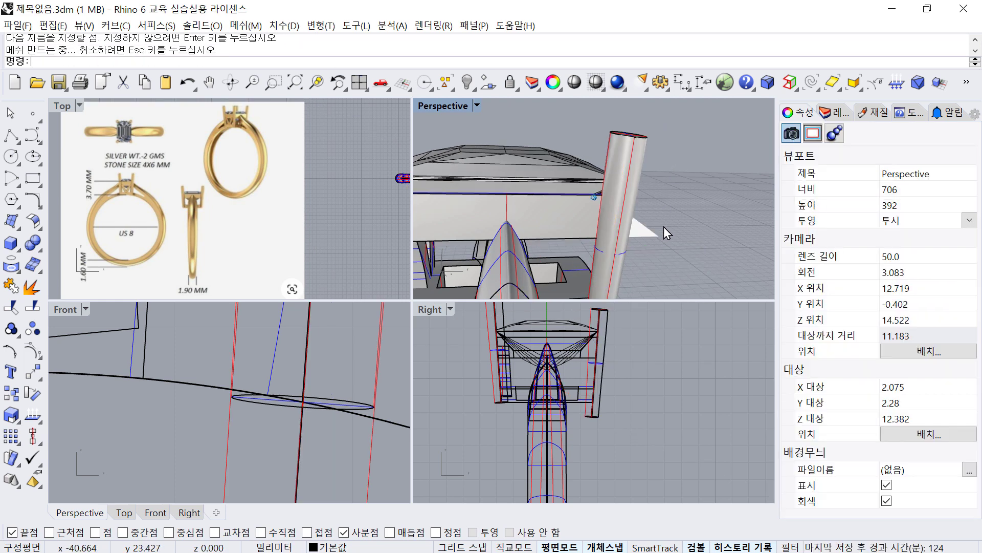
# Extrude the ring's inner circle to both sides as a solid cylinder reaching beyond both prong pipes.
pyautogui.keyDown('shift'); pyautogui.moveTo(664, 226); pyautogui.dragTo(647, 195, button='right'); pyautogui.keyUp('shift')
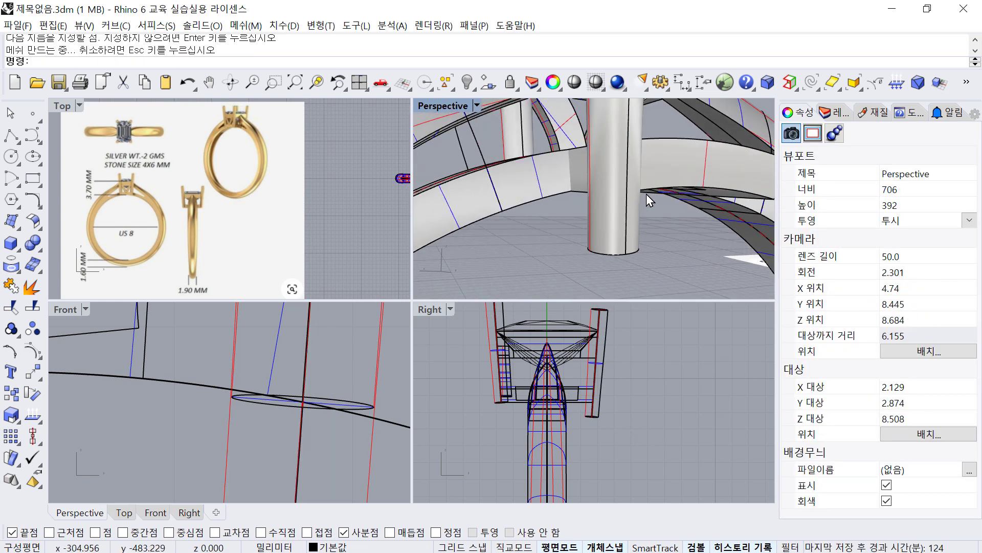
pyautogui.moveTo(587, 198)
pyautogui.mouseDown(button='right')
pyautogui.moveTo(641, 204)
pyautogui.moveTo(600, 198)
pyautogui.mouseUp(button='right')
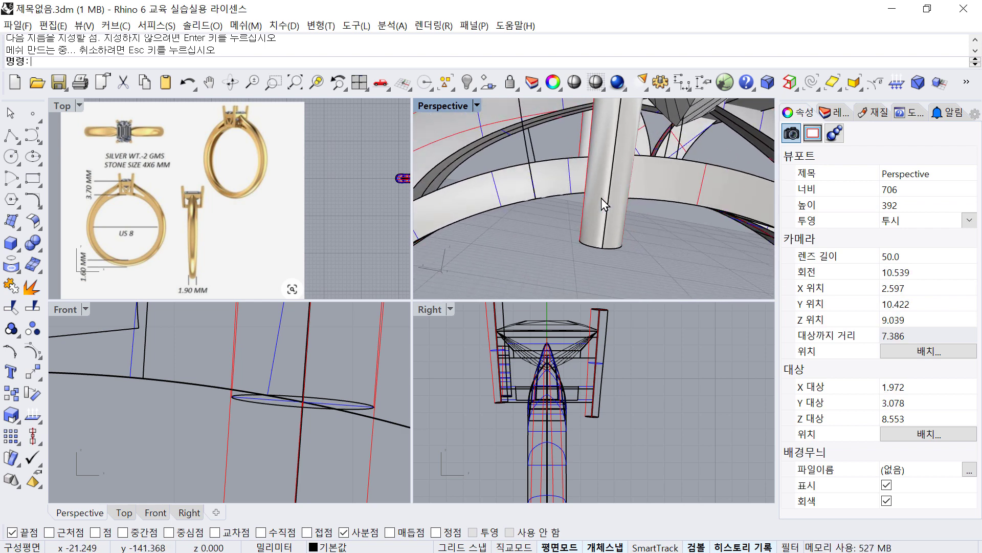
pyautogui.scroll(-5, 684, 277)
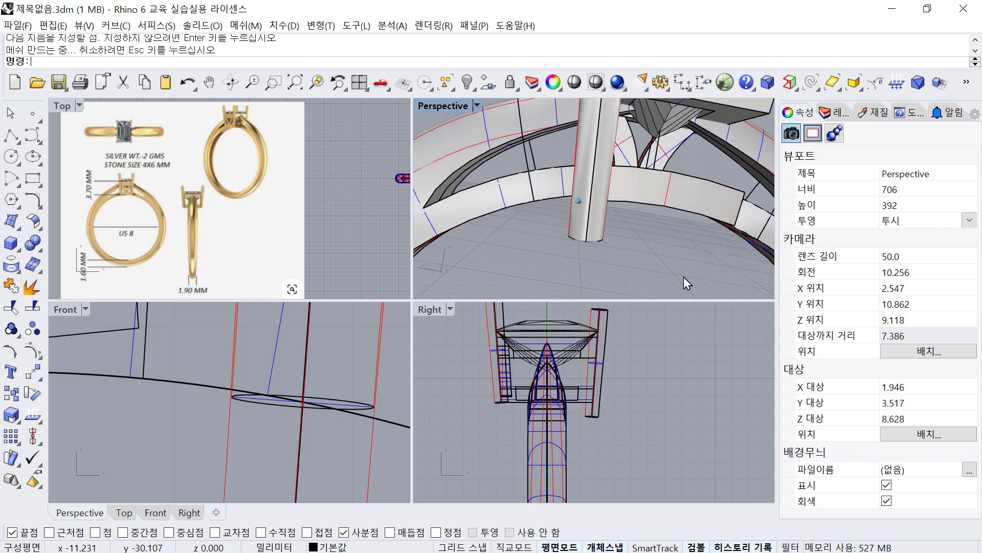
pyautogui.moveTo(684, 277); pyautogui.dragTo(600, 144, button='right')
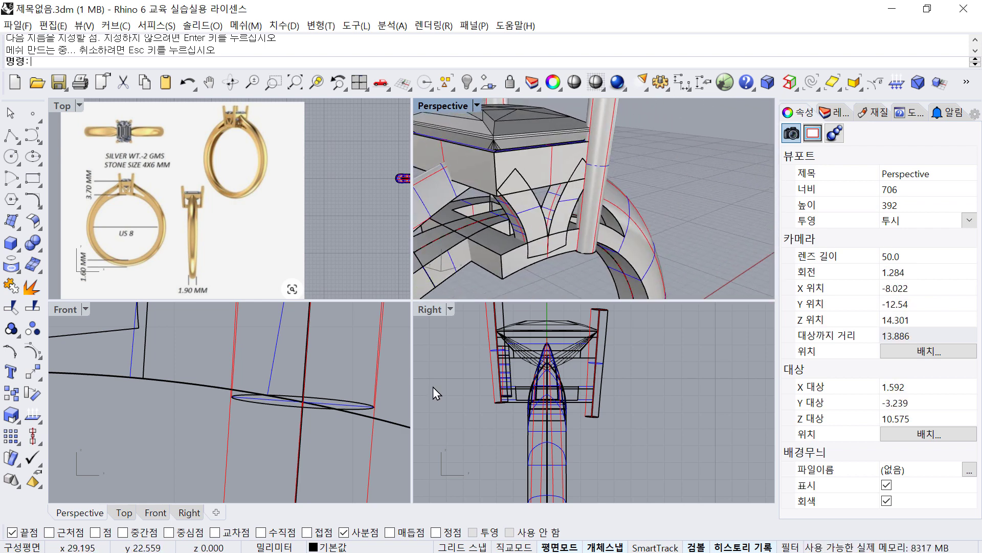
pyautogui.click(183, 388)
pyautogui.click(228, 429)
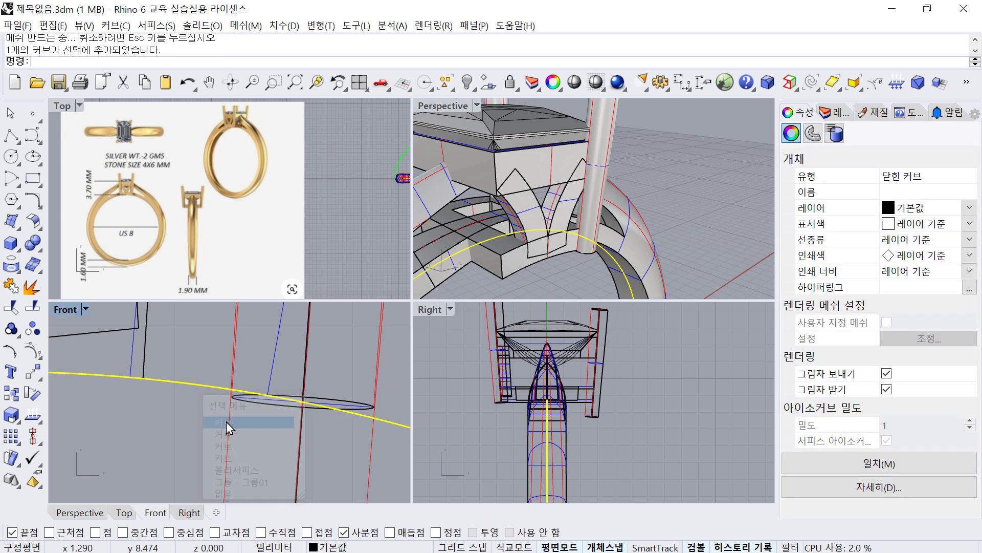
pyautogui.scroll(-2, 228, 419)
pyautogui.scroll(-15, 228, 419)
pyautogui.moveTo(228, 435); pyautogui.dragTo(233, 415, button='right')
pyautogui.rightClick(225, 416)
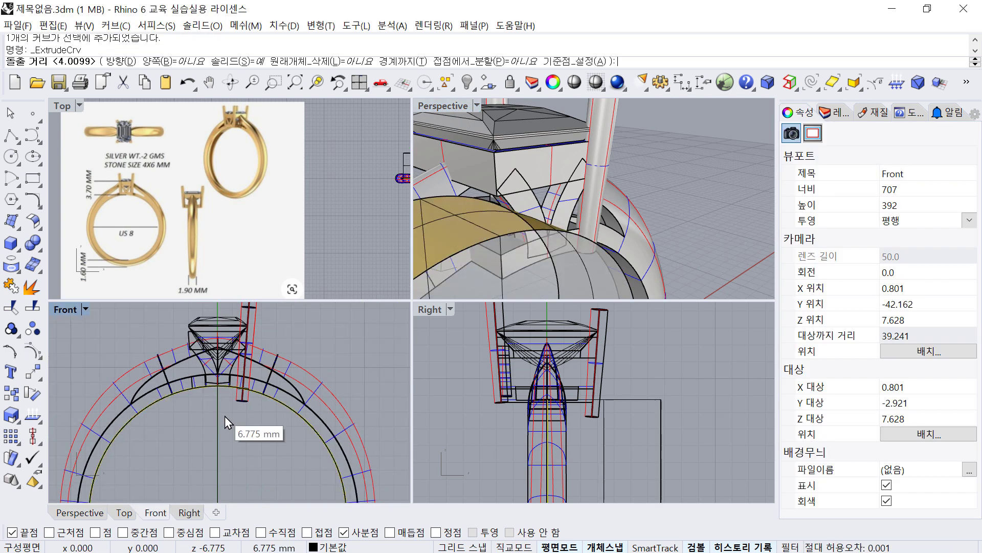
pyautogui.write('b')
pyautogui.press('Return')
pyautogui.click(705, 416)
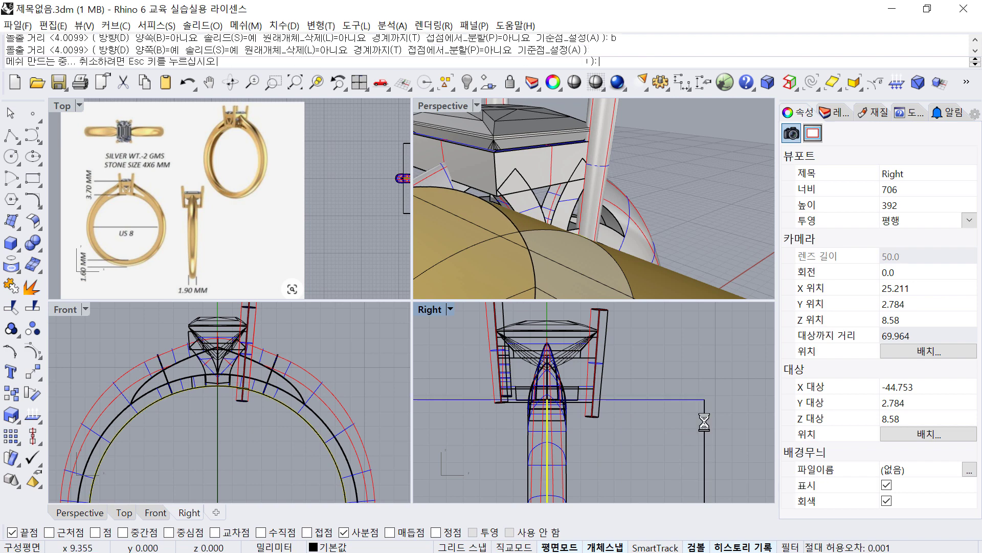
# Try subtracting the inner-circle cylinder from both prong pipes with a Boolean difference to trim their bottoms.
pyautogui.click(723, 252)
pyautogui.scroll(-2, 723, 252)
pyautogui.moveTo(723, 251); pyautogui.dragTo(712, 158, button='right')
pyautogui.scroll(-2, 711, 158)
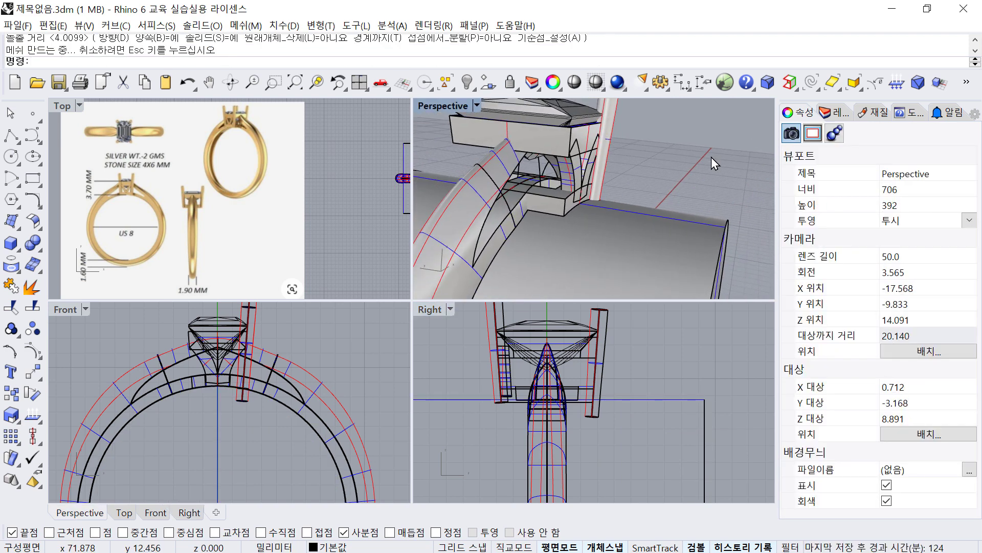
pyautogui.click(616, 115)
pyautogui.moveTo(616, 115); pyautogui.dragTo(504, 131, button='right')
pyautogui.rightClick(706, 205)
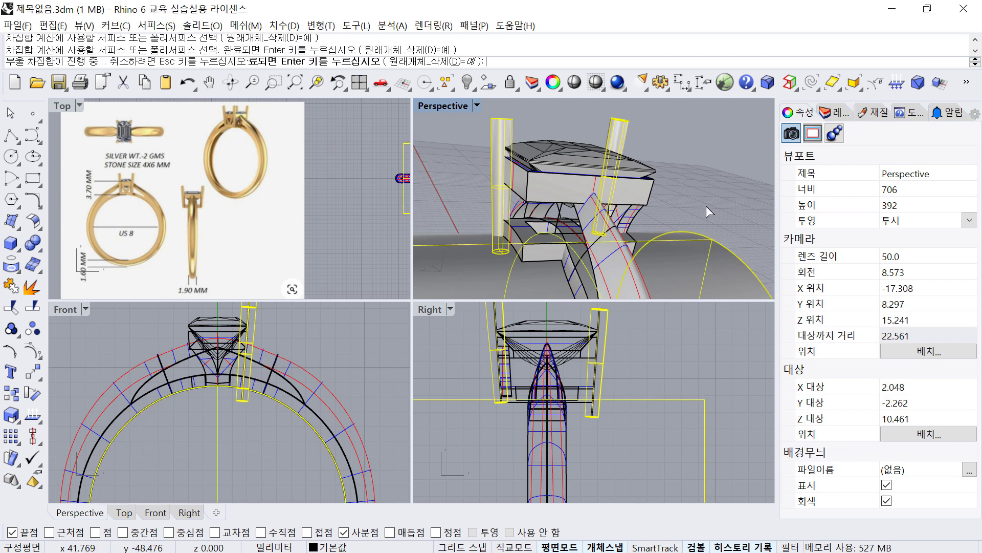
# Inspect the trimmed prong bottoms against the lower block, and undo the Boolean difference and the cylinder extrusion.
pyautogui.moveTo(704, 229); pyautogui.dragTo(590, 236, button='right')
pyautogui.scroll(10, 563, 260)
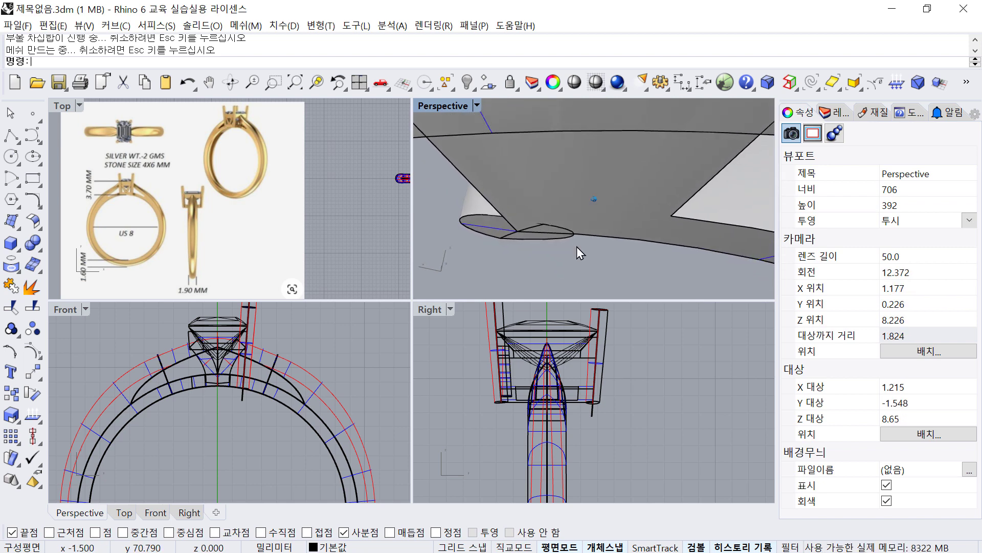
pyautogui.moveTo(576, 246); pyautogui.dragTo(459, 204, button='right')
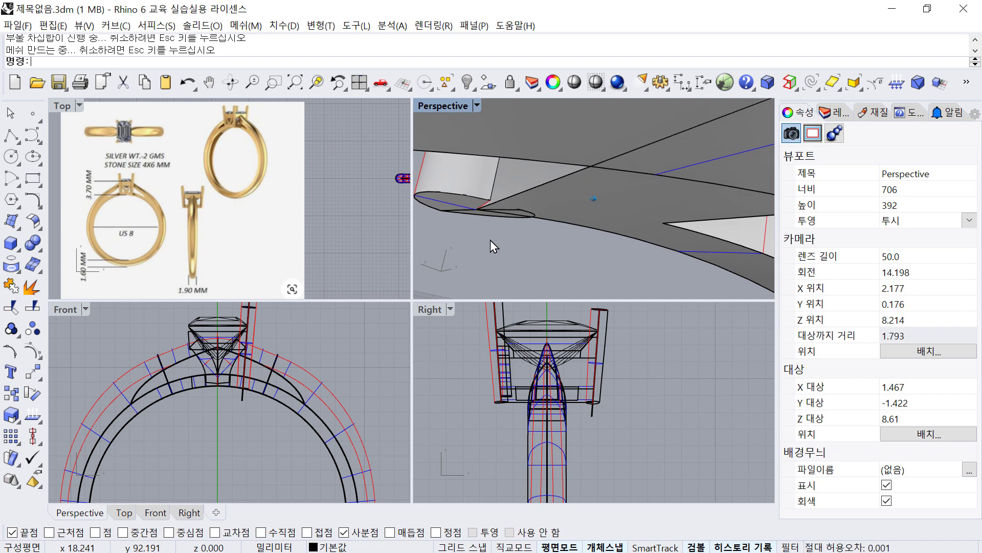
pyautogui.keyDown('shift'); pyautogui.moveTo(490, 241); pyautogui.dragTo(698, 408, button='right'); pyautogui.keyUp('shift')
pyautogui.hotkey('ctrl', 'z')
# Delete one of the two prong pipes together with its extended corner line.
pyautogui.click(698, 407)
pyautogui.click(490, 370)
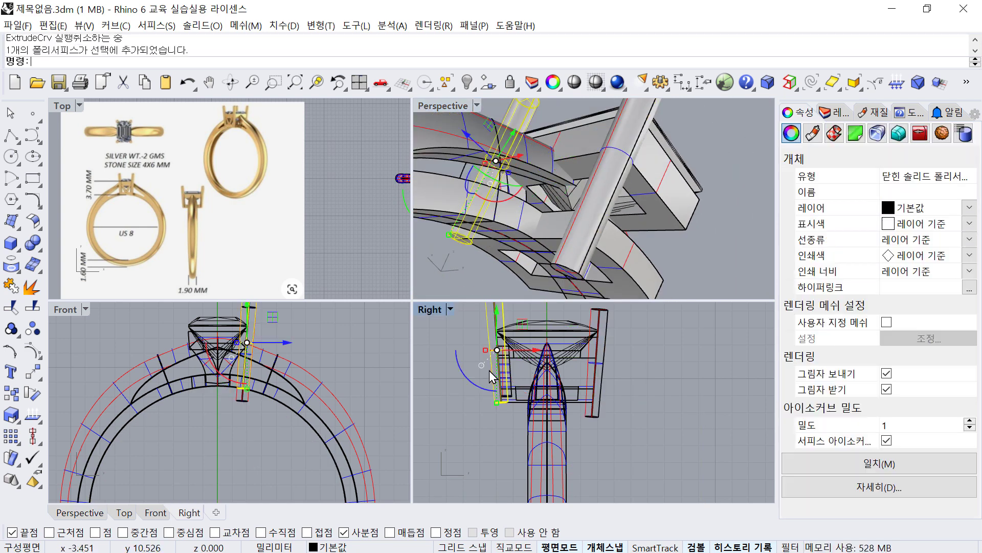
pyautogui.press('Delete')
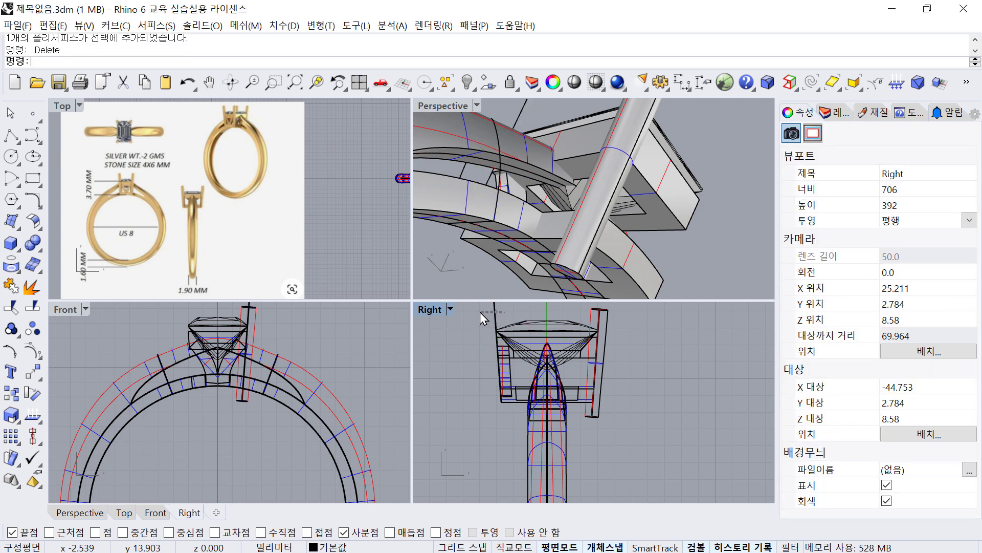
pyautogui.click(480, 312)
pyautogui.press('Delete')
# Turn on control points for the remaining prong's centre line and shift its lower end point slightly upward and inward toward the setting.
pyautogui.click(597, 373)
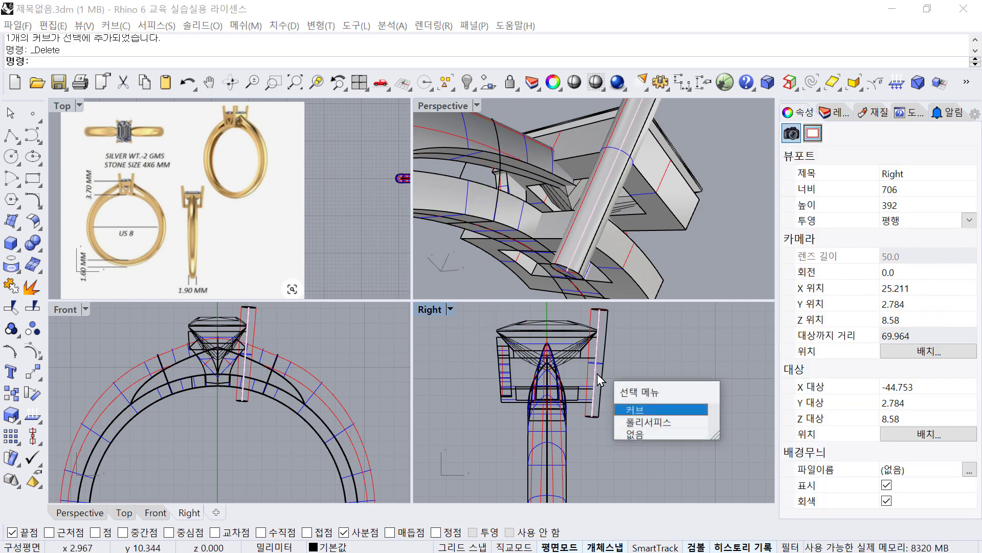
pyautogui.rightClick(596, 371)
pyautogui.write('w')
pyautogui.press('space')
pyautogui.scroll(6, 590, 418)
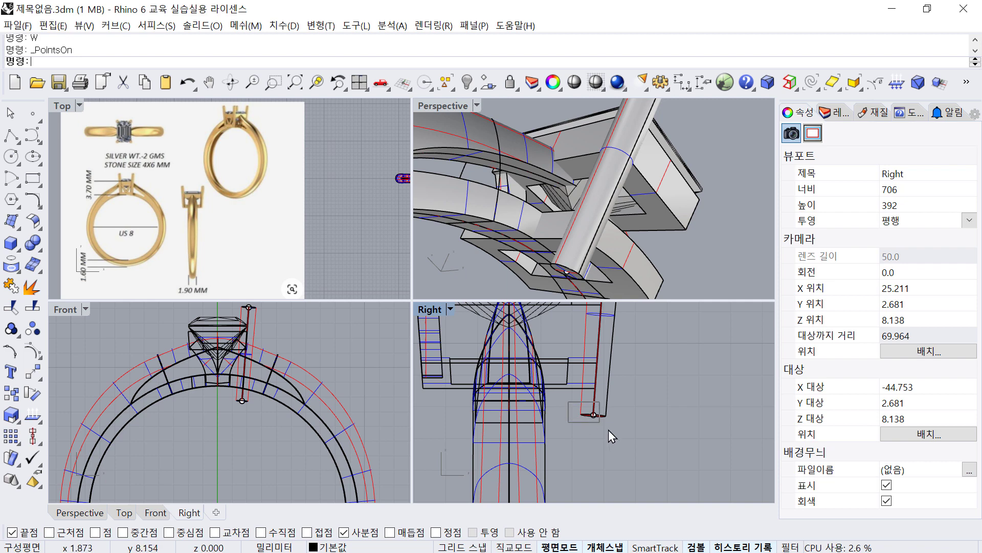
pyautogui.scroll(5, 248, 395)
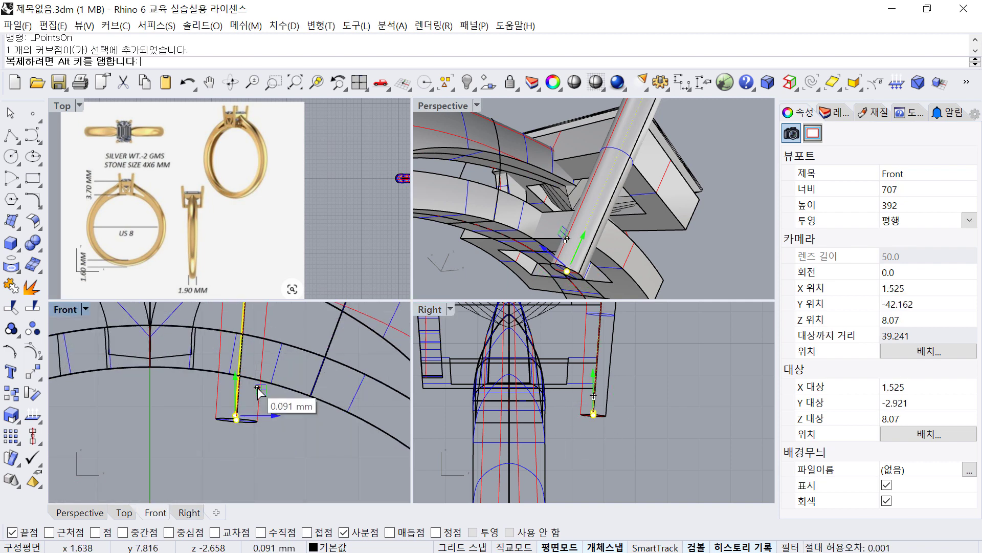
pyautogui.moveTo(257, 391); pyautogui.dragTo(258, 392)
pyautogui.moveTo(621, 388); pyautogui.dragTo(616, 388)
pyautogui.moveTo(619, 261); pyautogui.dragTo(676, 238, button='right')
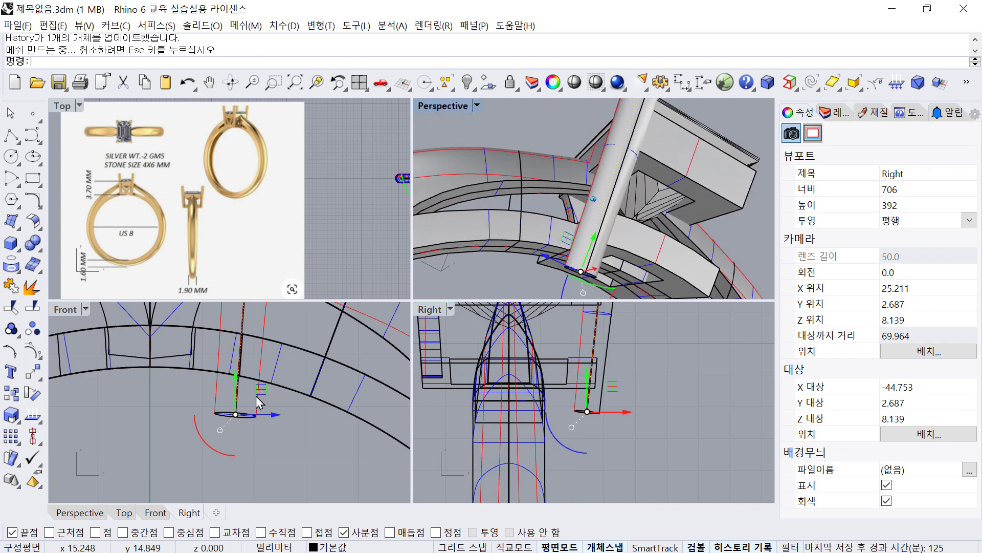
pyautogui.moveTo(271, 414); pyautogui.dragTo(265, 414)
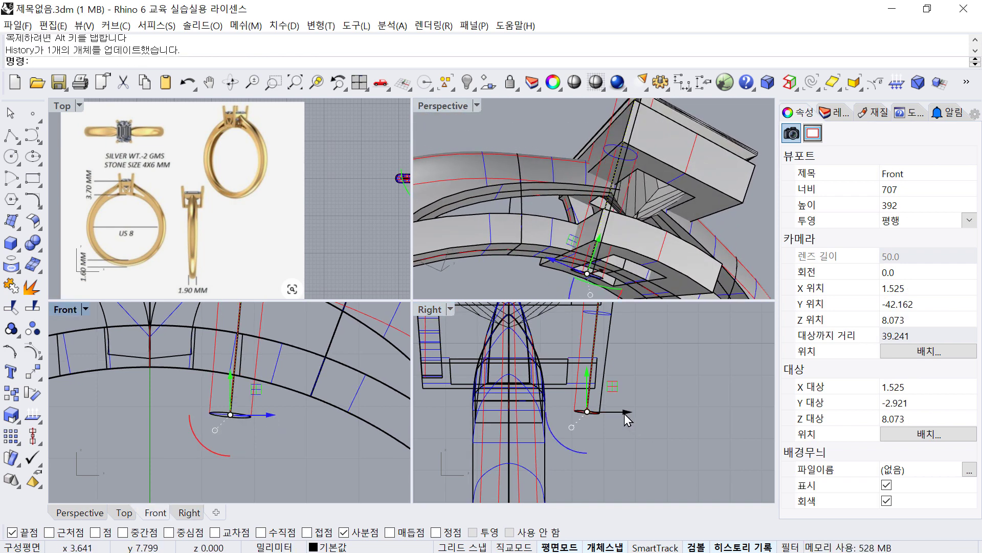
pyautogui.moveTo(623, 417); pyautogui.dragTo(621, 417)
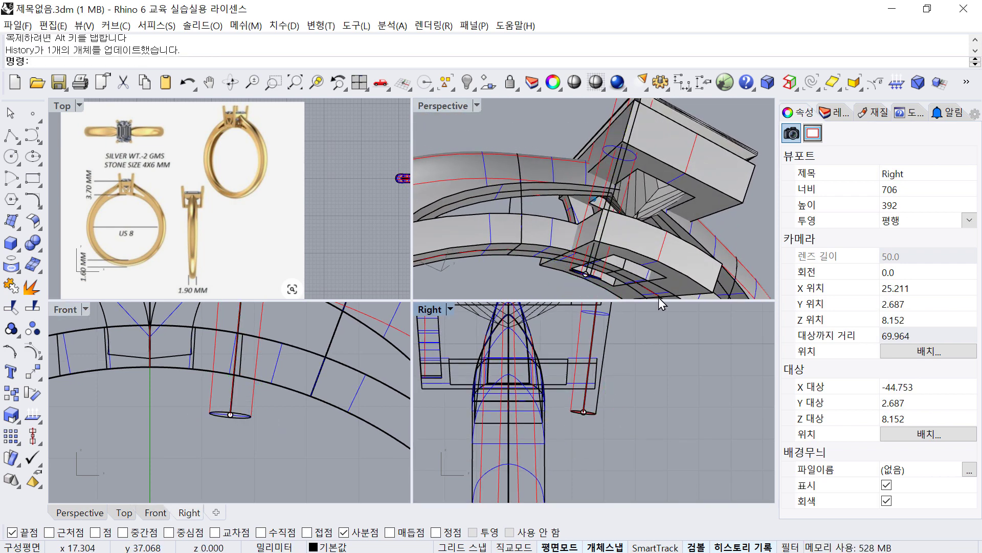
# Check the prong from below and nudge its centre line's lower end slightly closer to the ring's middle in the front view.
pyautogui.moveTo(638, 249); pyautogui.dragTo(707, 216, button='right')
pyautogui.scroll(5, 701, 214)
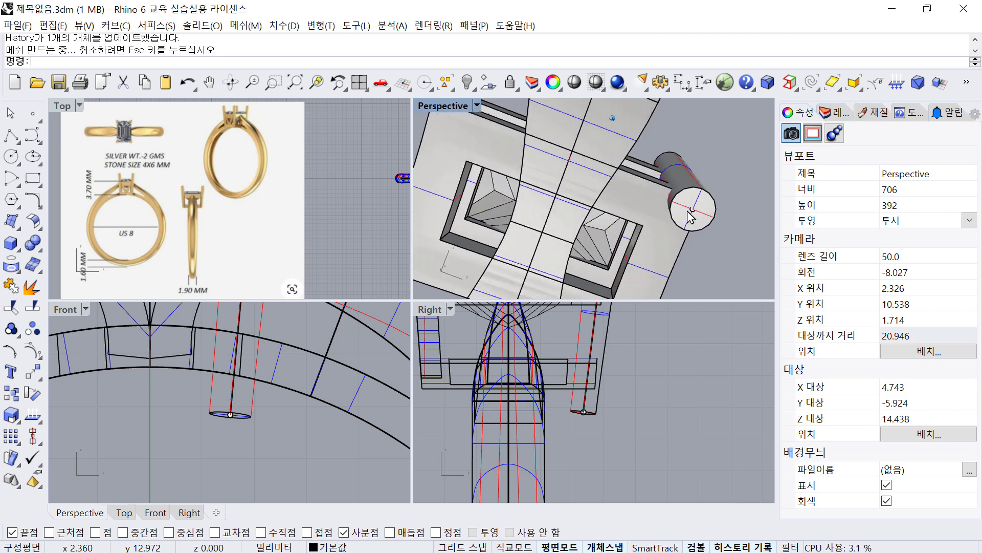
pyautogui.click(243, 395)
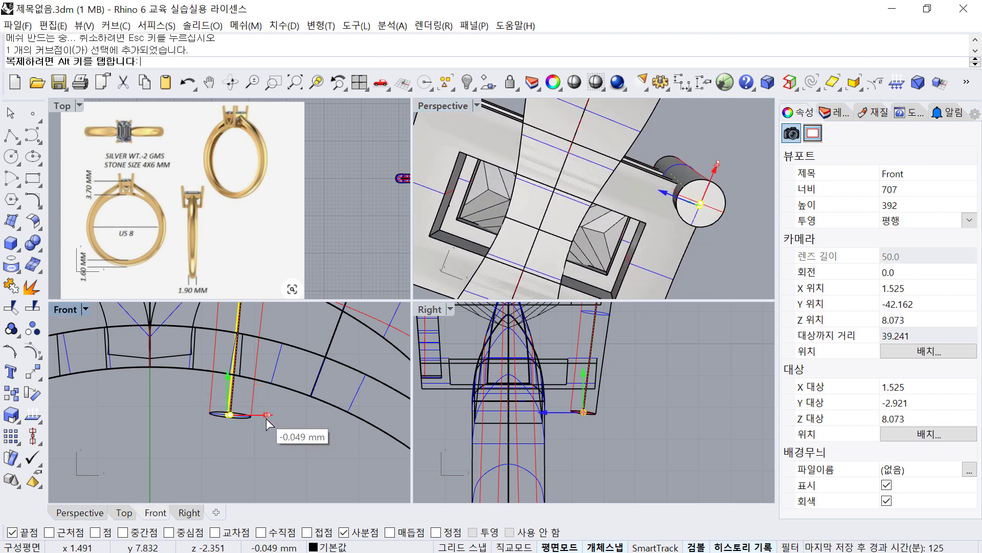
pyautogui.moveTo(267, 423); pyautogui.dragTo(269, 425)
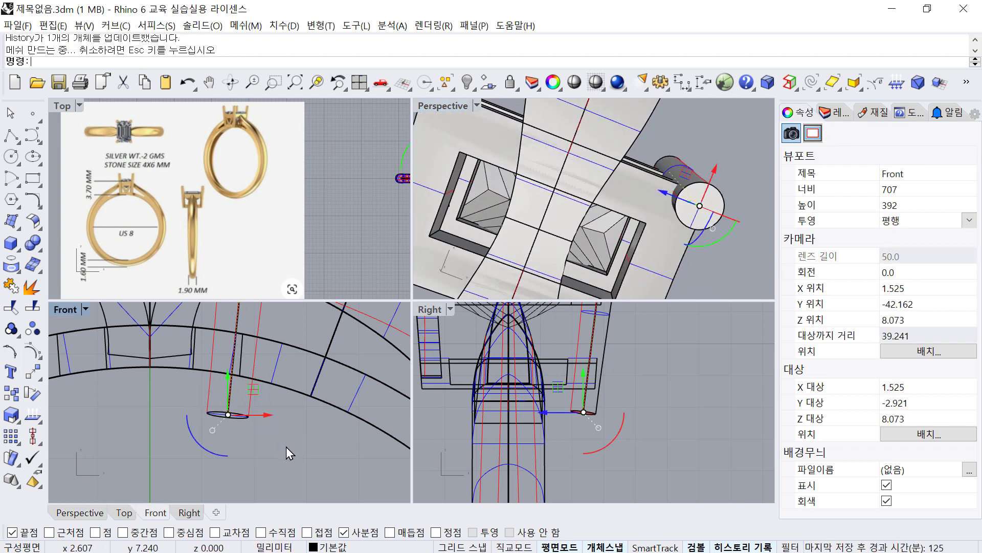
pyautogui.click(646, 409)
# Fine-tune the centre line's lower end point in the top view, moving it slightly relative to the block's corner.
pyautogui.moveTo(721, 231); pyautogui.dragTo(376, 256, button='right')
pyautogui.scroll(-6, 213, 238)
pyautogui.scroll(15, 320, 202)
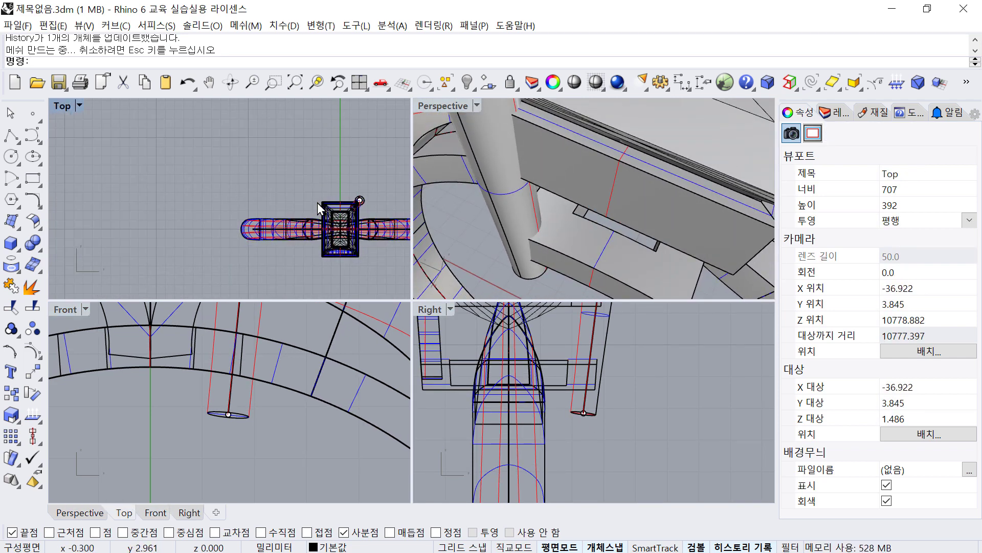
pyautogui.scroll(6, 320, 203)
pyautogui.click(324, 246)
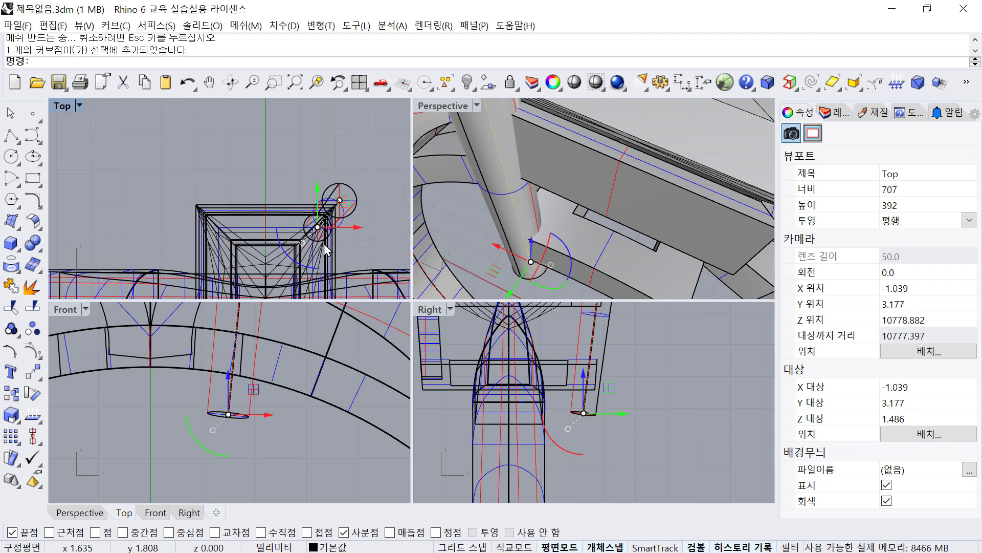
pyautogui.scroll(5, 323, 234)
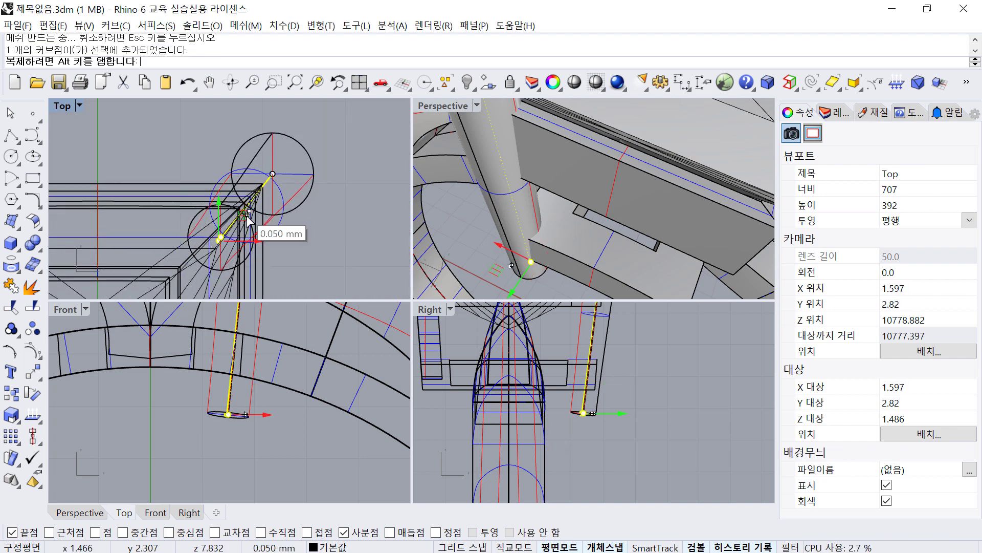
pyautogui.moveTo(242, 218)
pyautogui.mouseDown()
pyautogui.moveTo(235, 216)
pyautogui.moveTo(245, 207)
pyautogui.mouseUp()
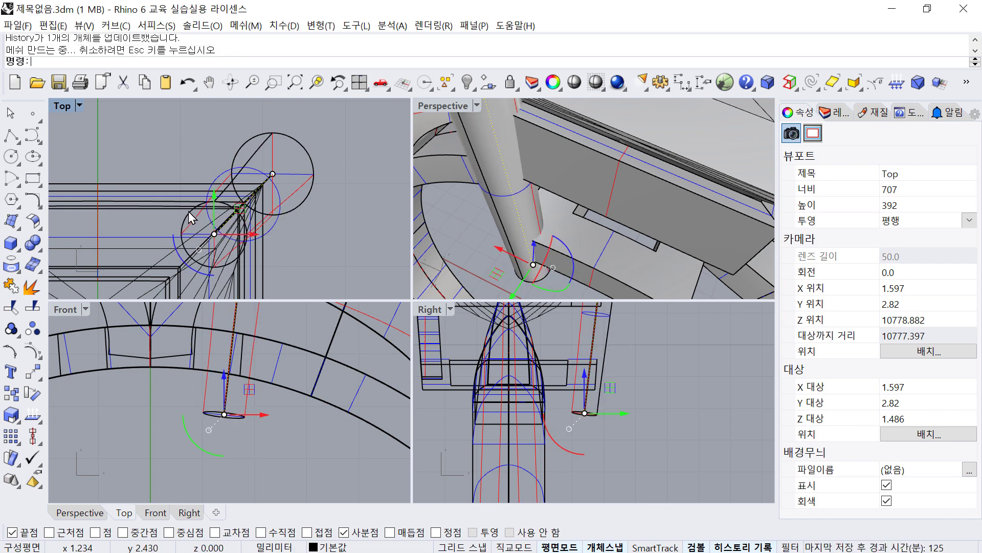
# Raise the prong centre line's lower end point to just below the ring's inner circle in the front view.
pyautogui.click(305, 246)
pyautogui.moveTo(305, 247); pyautogui.dragTo(307, 246, button='right')
pyautogui.moveTo(566, 217); pyautogui.dragTo(566, 217, button='right')
pyautogui.moveTo(183, 401); pyautogui.dragTo(249, 431)
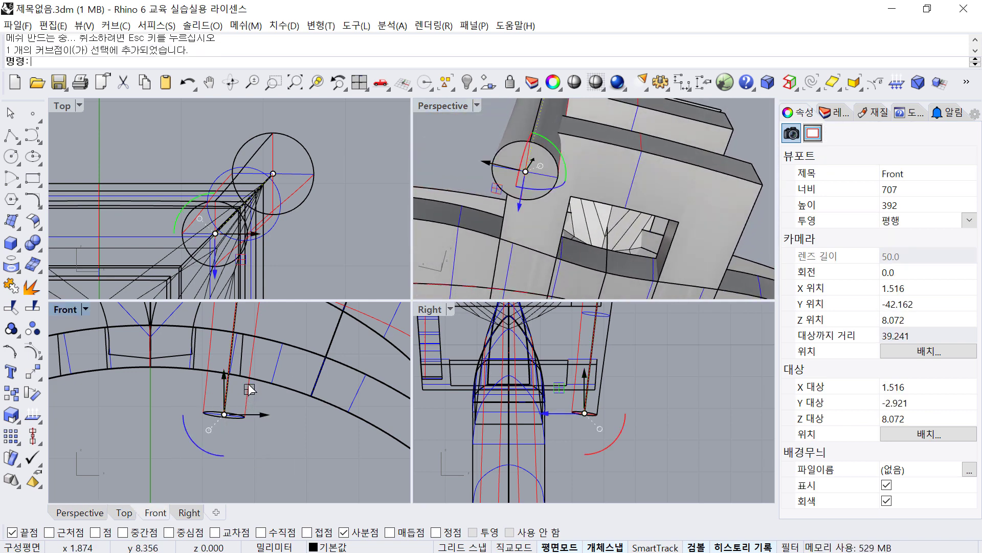
pyautogui.moveTo(250, 390); pyautogui.dragTo(253, 357)
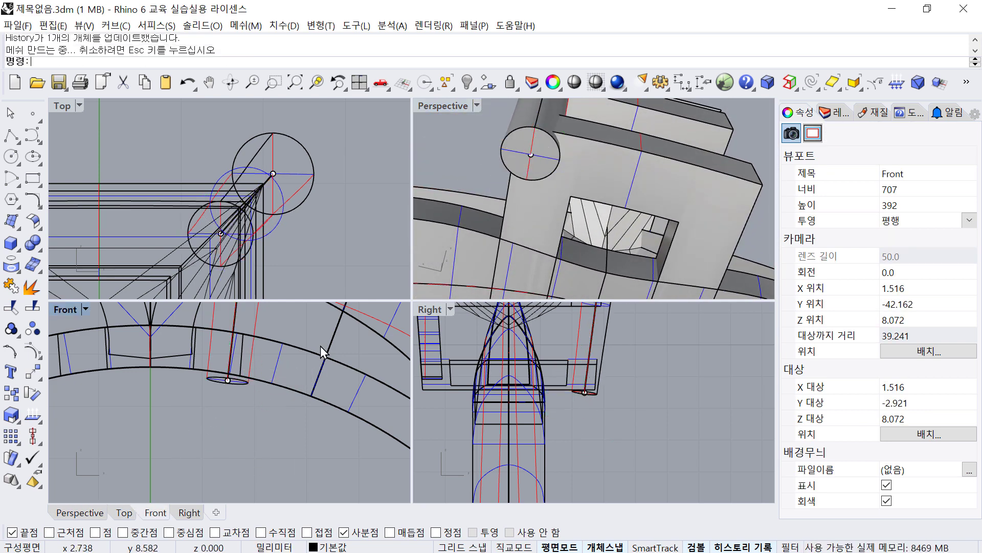
pyautogui.moveTo(479, 143); pyautogui.dragTo(461, 416, button='right')
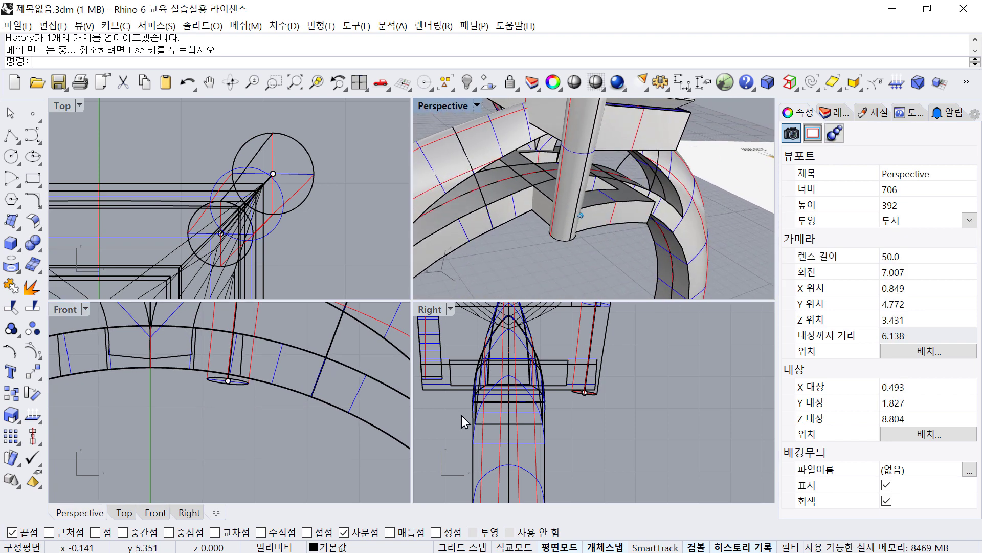
# Extrude the ring's inner circle to both sides as a solid cutter extending past the adjusted prong.
pyautogui.scroll(-3, 288, 407)
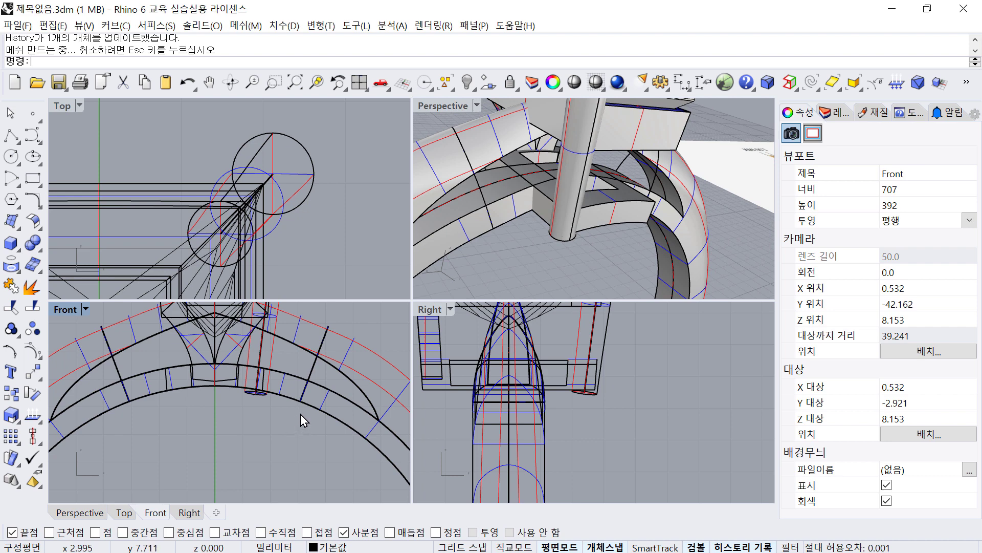
pyautogui.click(301, 413)
pyautogui.click(285, 422)
pyautogui.scroll(-6, 566, 398)
pyautogui.press('Return')
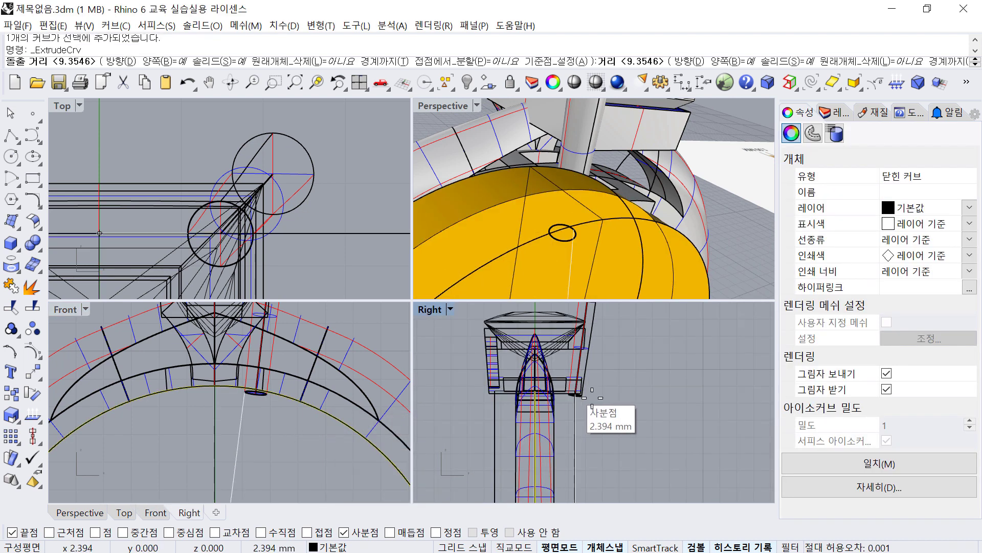
pyautogui.click(647, 408)
# Subtract the extruded cutter from the single prong with a Boolean difference so its bottom follows the inner circle.
pyautogui.scroll(-4, 664, 224)
pyautogui.write('1')
pyautogui.press('Return')
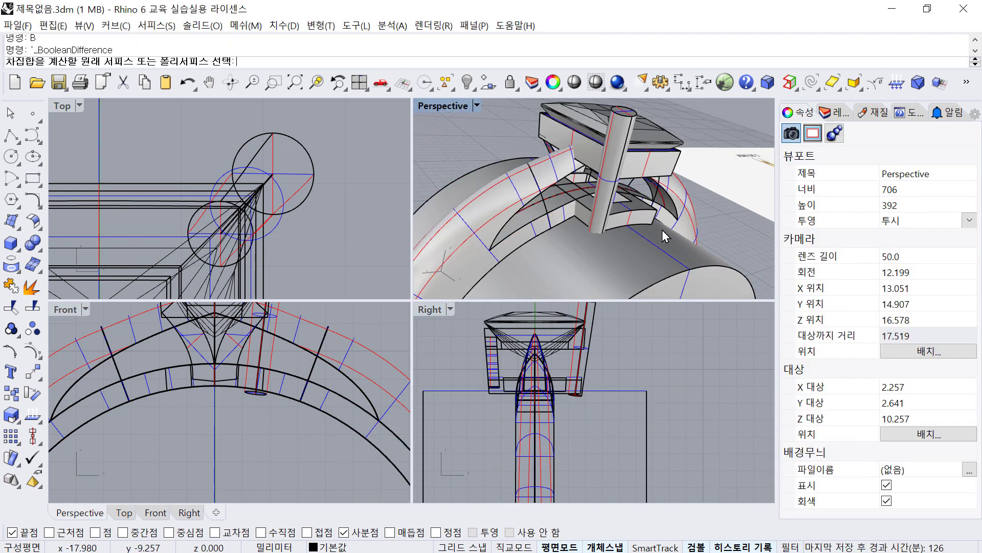
pyautogui.click(630, 145)
pyautogui.click(657, 262)
pyautogui.press('Return')
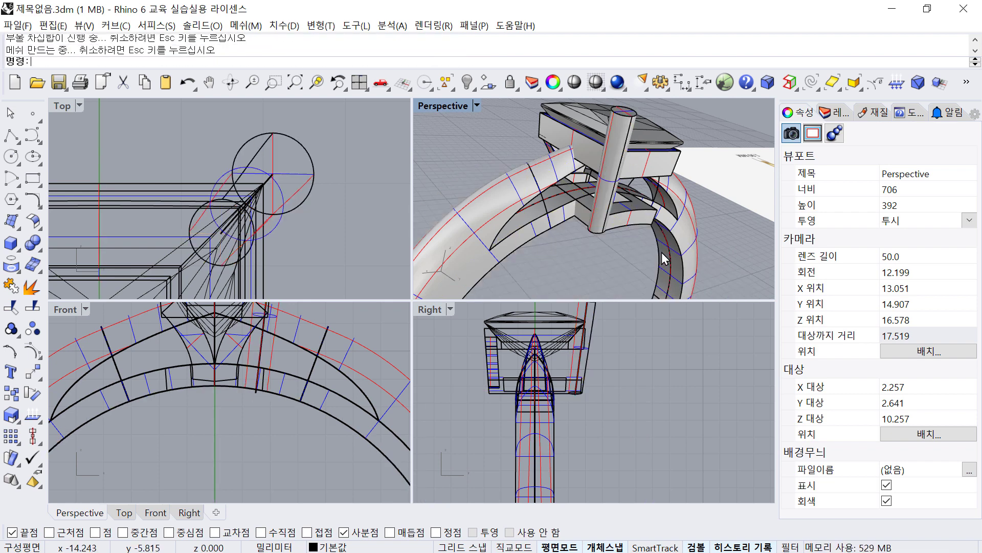
# Mirror the trimmed prong across the ring's vertical centre line in the front view, starting the mirror plane at 0.
pyautogui.moveTo(705, 231); pyautogui.dragTo(590, 249, button='right')
pyautogui.click(589, 250)
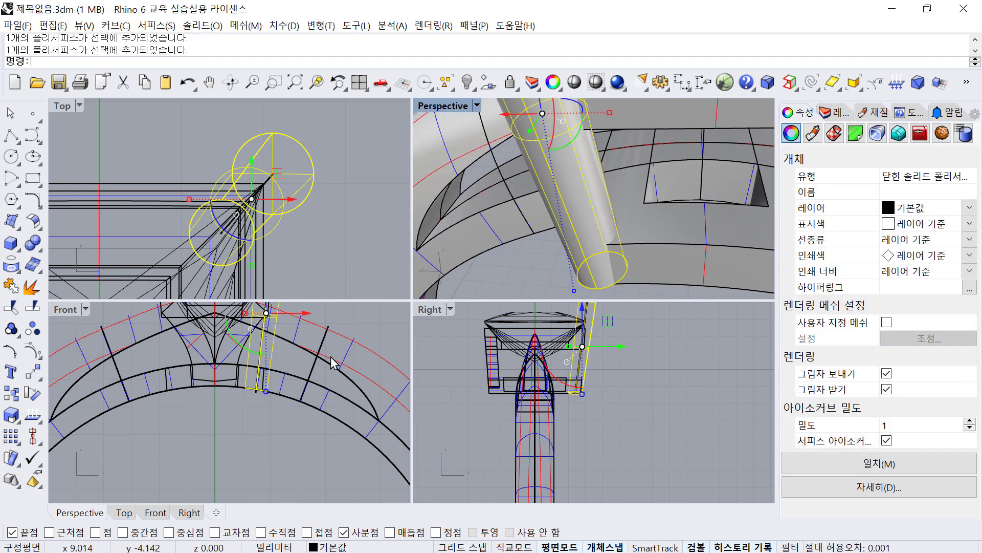
pyautogui.scroll(-2, 219, 381)
pyautogui.write('irror')
pyautogui.press('Return')
pyautogui.write('0')
pyautogui.press('Return')
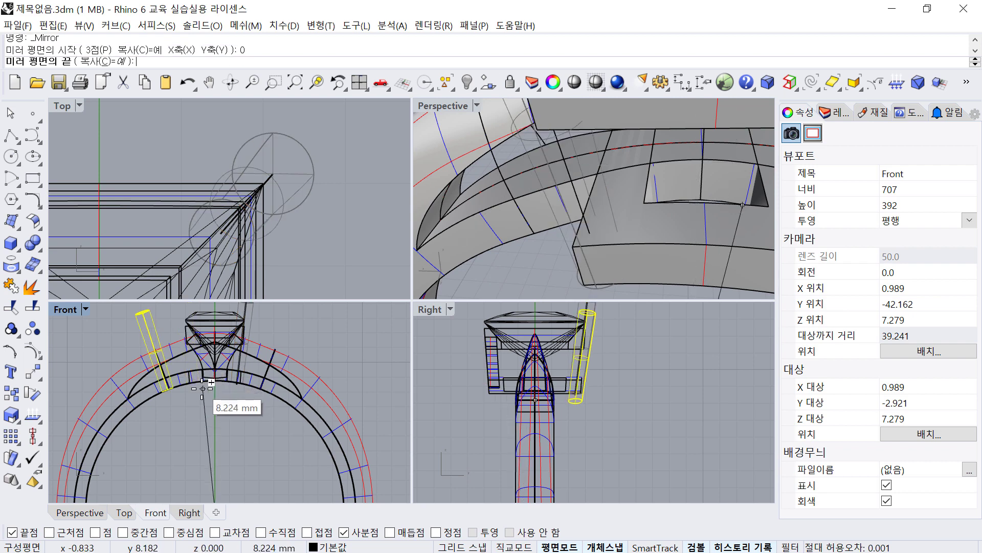
pyautogui.moveTo(238, 369); pyautogui.dragTo(248, 442, button='right')
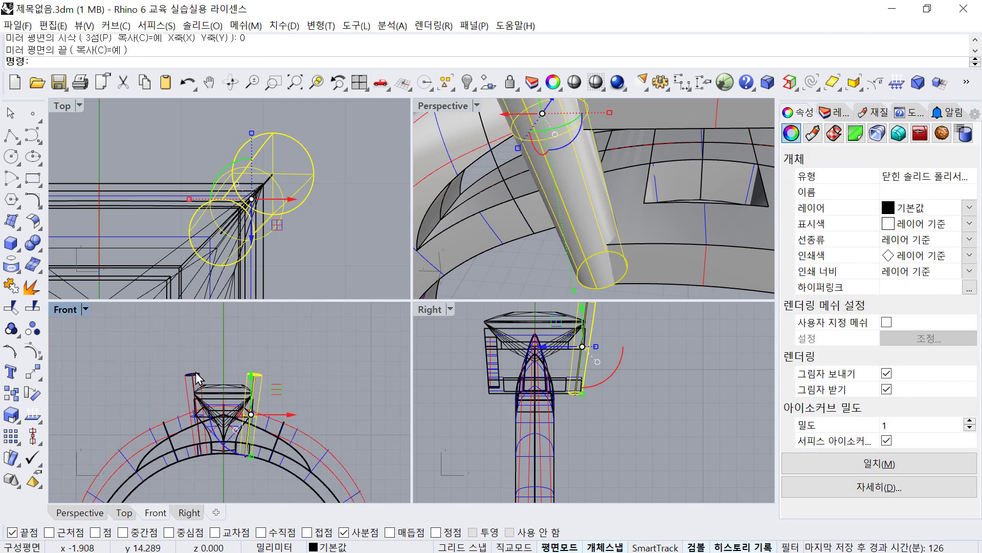
# Mirror both prongs across the ring's horizontal centre line in the top view, starting at 0, so all four corners have prongs.
pyautogui.keyDown('shift'); pyautogui.click(197, 375); pyautogui.keyUp('shift')
pyautogui.scroll(-5, 284, 222)
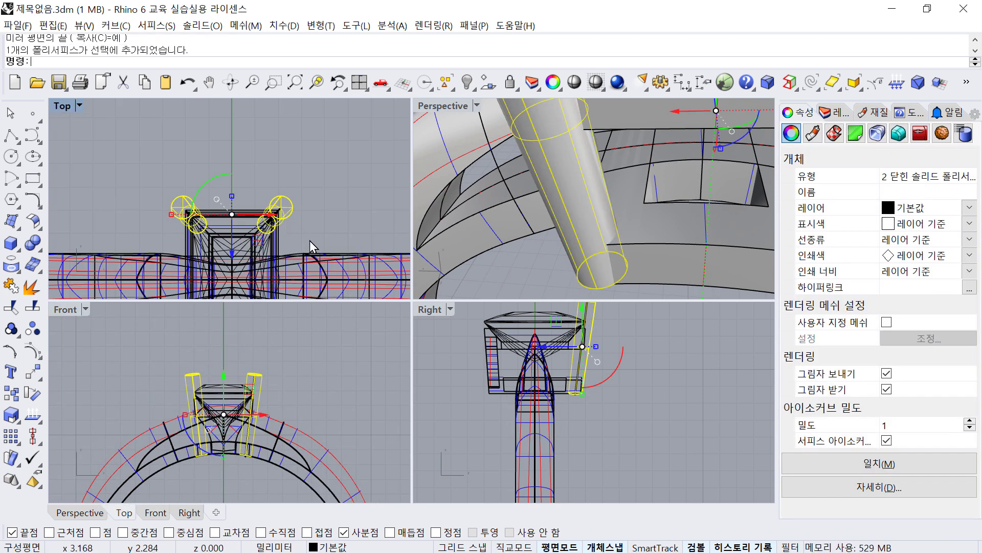
pyautogui.write('M')
pyautogui.press('Return')
pyautogui.write('0')
pyautogui.press('Return')
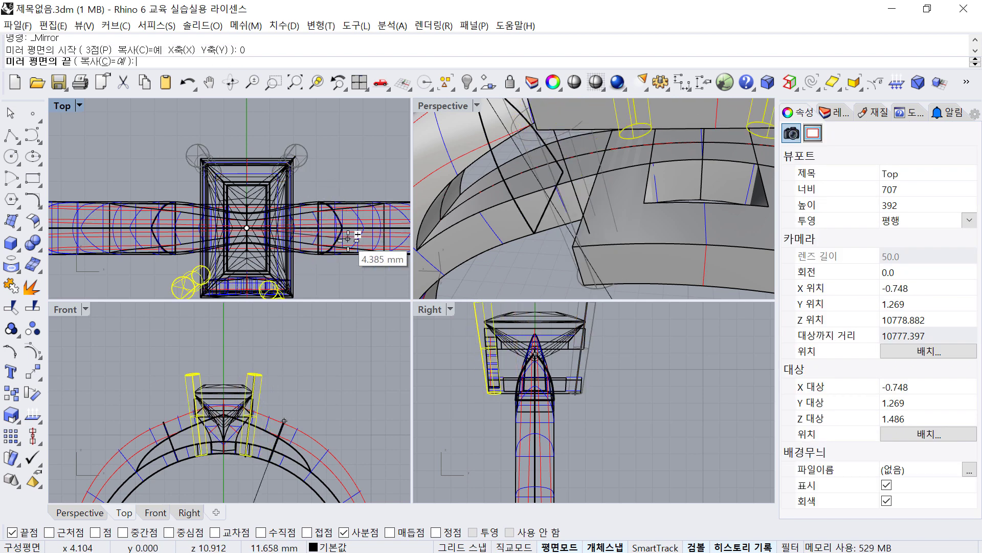
pyautogui.click(352, 254)
pyautogui.press('Escape')
pyautogui.moveTo(501, 217); pyautogui.dragTo(557, 251, button='right')
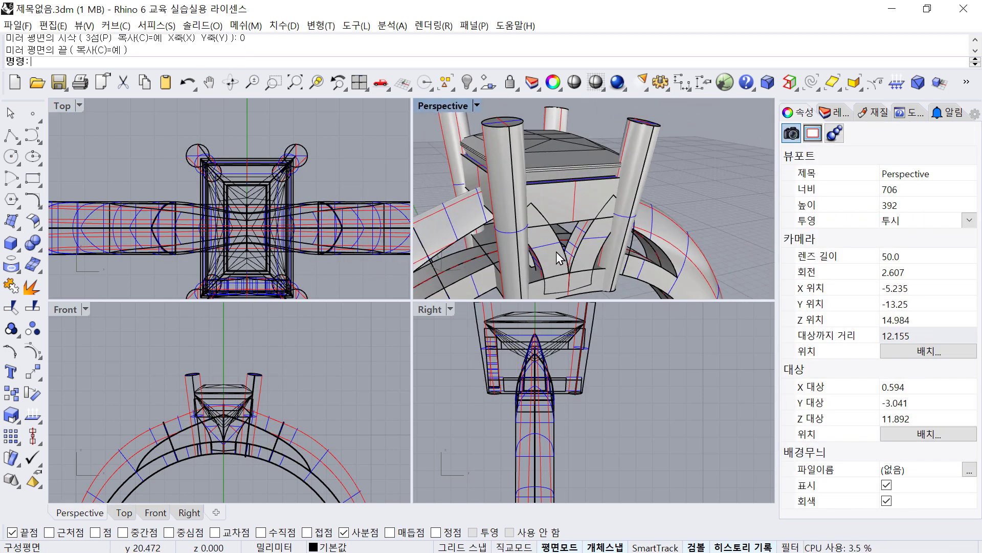
# Mirror the two decorative solids beneath the setting's front side to its opposite side in the right view, starting at 0.
pyautogui.click(556, 252)
pyautogui.scroll(-3, 590, 375)
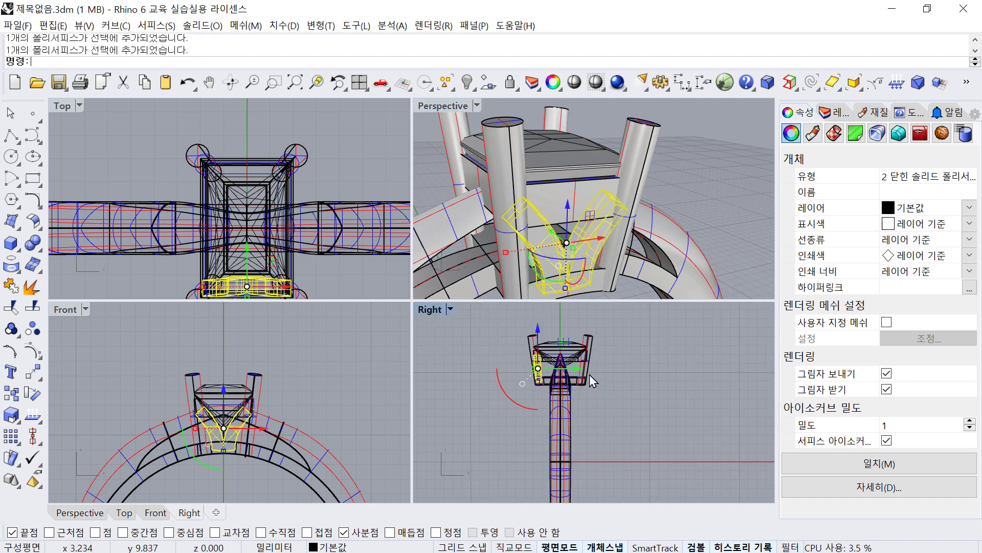
pyautogui.write('M')
pyautogui.press('Return')
pyautogui.write('0')
pyautogui.press('Return')
pyautogui.moveTo(589, 408); pyautogui.dragTo(596, 436, button='right')
pyautogui.keyDown('shift'); pyautogui.click(572, 343); pyautogui.keyUp('shift')
pyautogui.click(695, 206)
pyautogui.moveTo(702, 188); pyautogui.dragTo(675, 205, button='right')
# Hide the gemstone mesh seated in the setting.
pyautogui.click(692, 158)
pyautogui.click(305, 394)
pyautogui.moveTo(305, 394); pyautogui.dragTo(306, 438, button='right')
pyautogui.moveTo(619, 256); pyautogui.dragTo(580, 156, button='right')
pyautogui.click(579, 156)
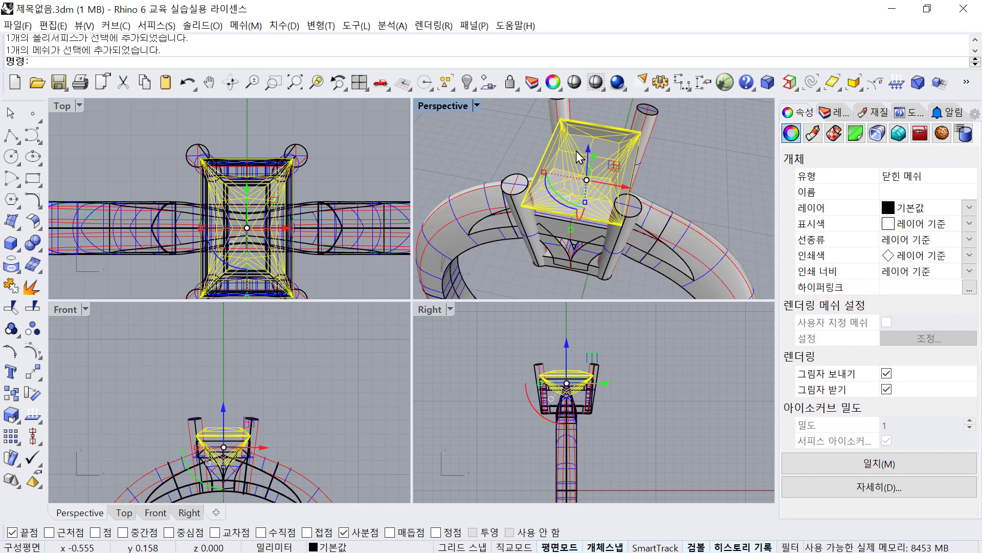
pyautogui.write('h')
pyautogui.press('Return')
pyautogui.scroll(3, 578, 198)
pyautogui.moveTo(578, 198); pyautogui.dragTo(599, 228, button='right')
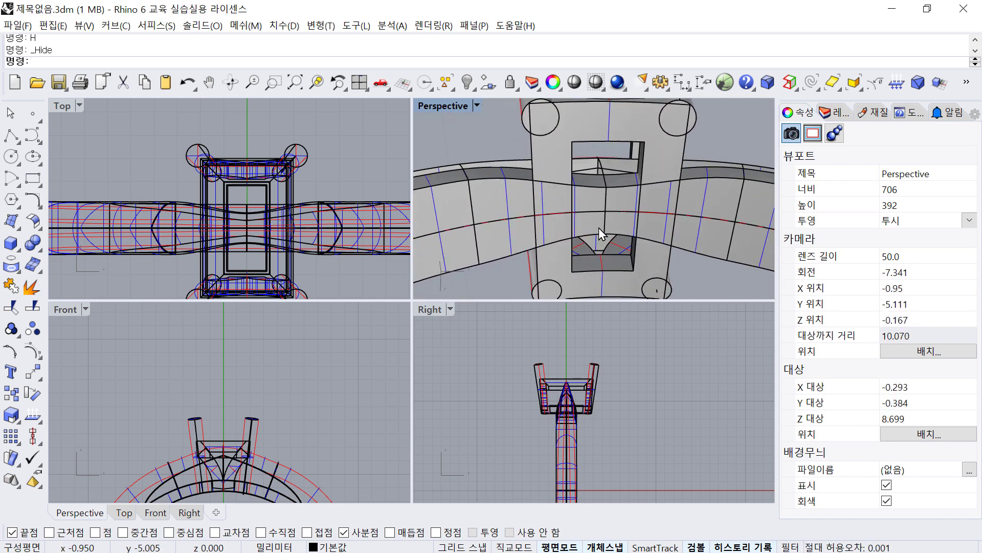
# Draw a tall rectangle between the prongs in the front view, from above their tops to below the ring's inner circle.
pyautogui.doubleClick(66, 310)
pyautogui.moveTo(280, 310); pyautogui.dragTo(109, 137, button='right')
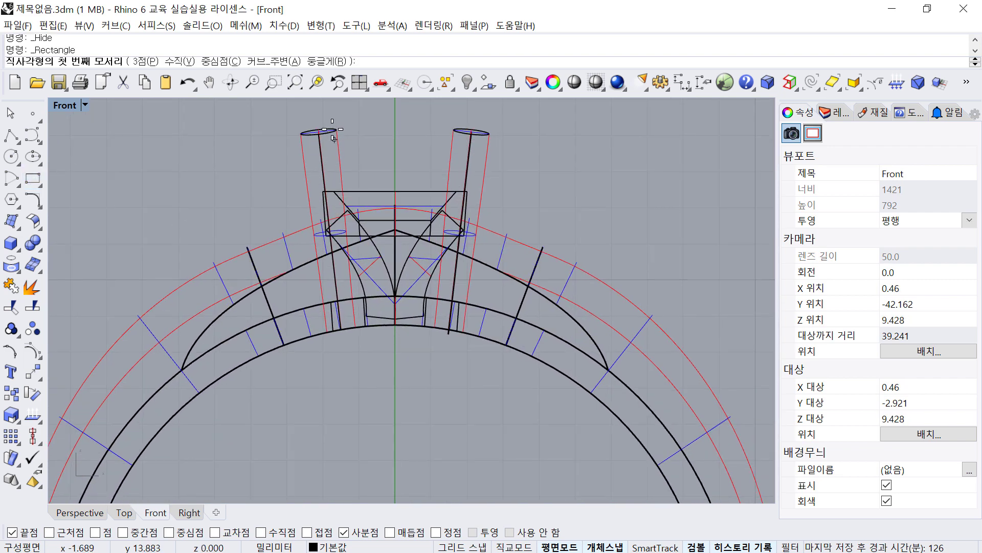
pyautogui.click(451, 376)
pyautogui.click(443, 115)
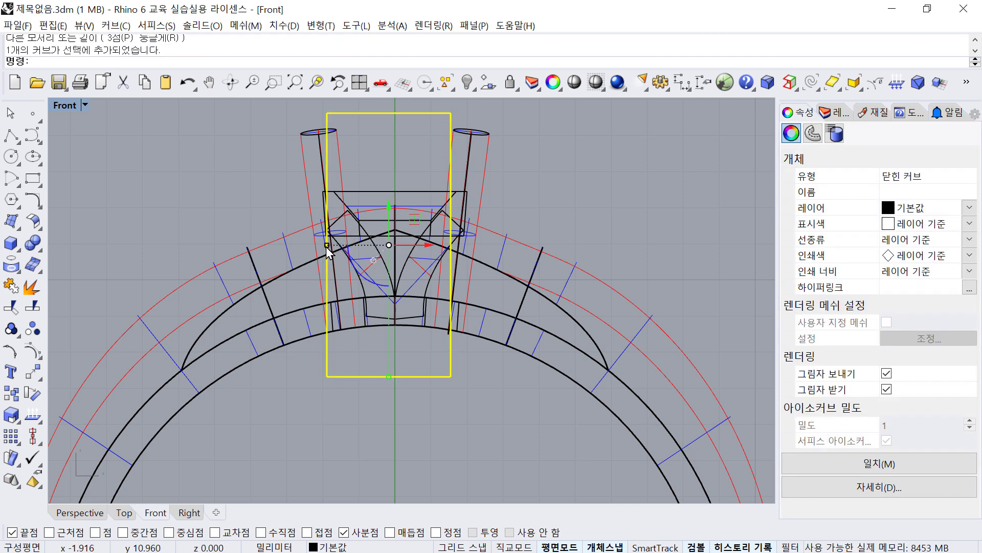
# Narrow the rectangle symmetrically and scale its two lower points inward so its sides taper like the prongs.
pyautogui.moveTo(327, 247); pyautogui.dragTo(338, 246)
pyautogui.press('F10')
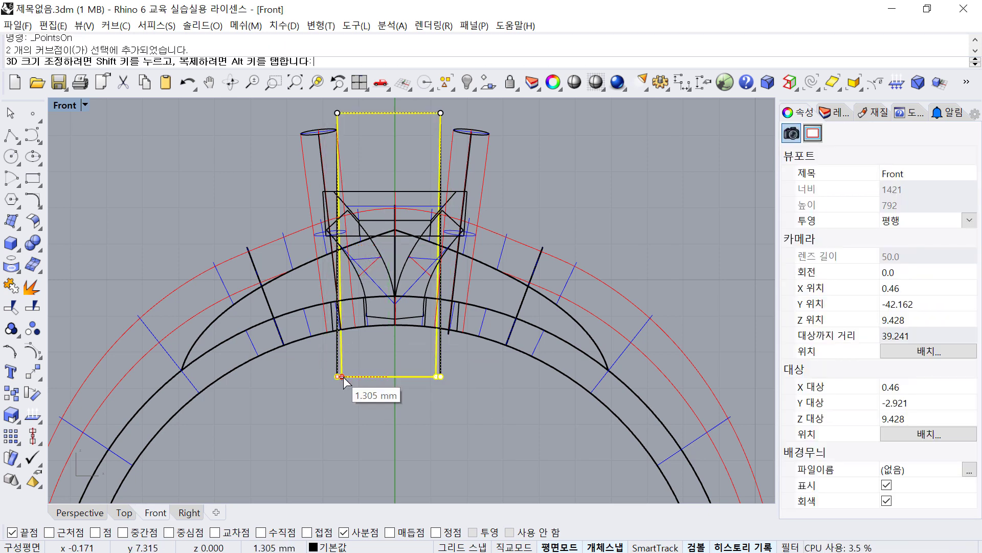
pyautogui.press('Escape')
pyautogui.press('Escape')
# Centre the tapered outline on the ring's vertical axis at 0 and widen it slightly toward the prongs.
pyautogui.click(401, 115)
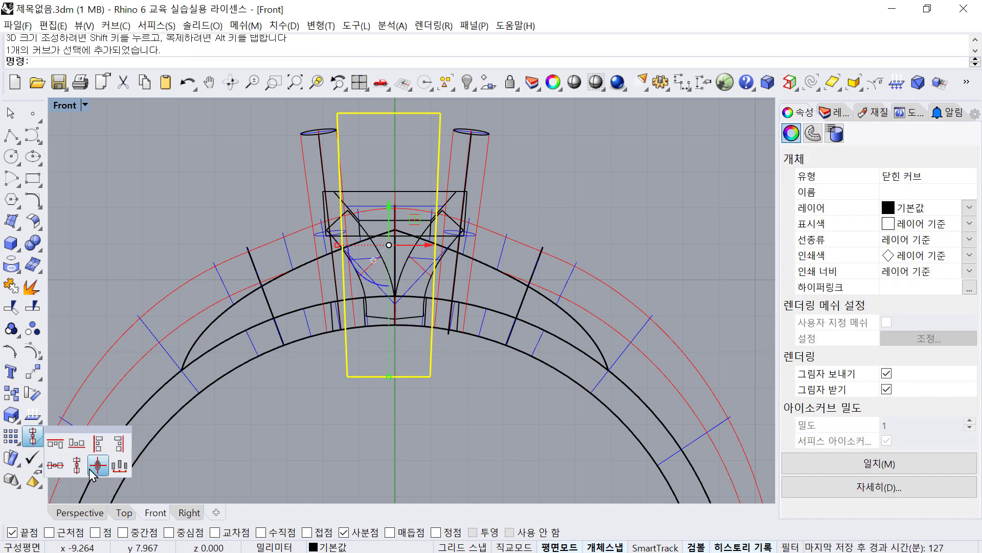
pyautogui.click(77, 465)
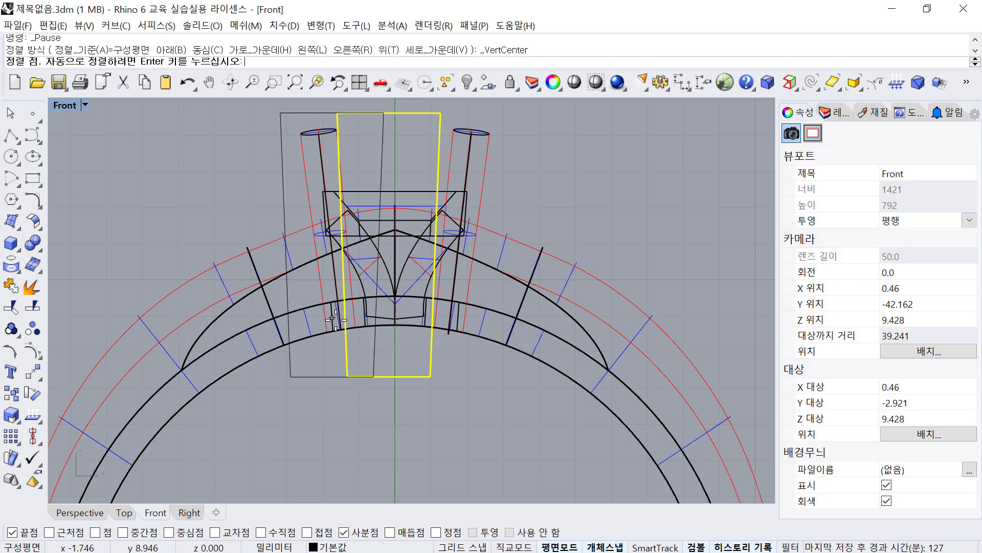
pyautogui.write('0')
pyautogui.press('Return')
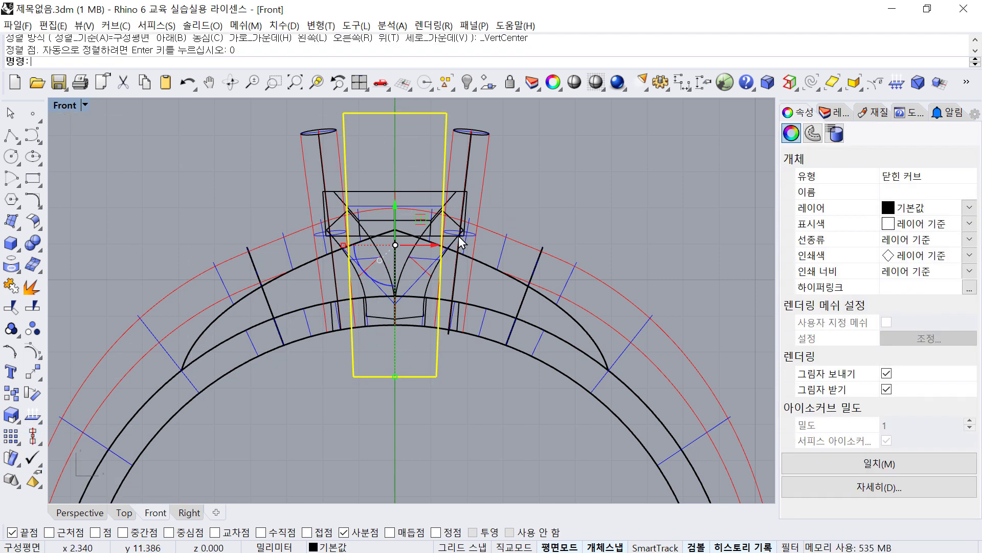
pyautogui.moveTo(343, 246); pyautogui.dragTo(337, 246)
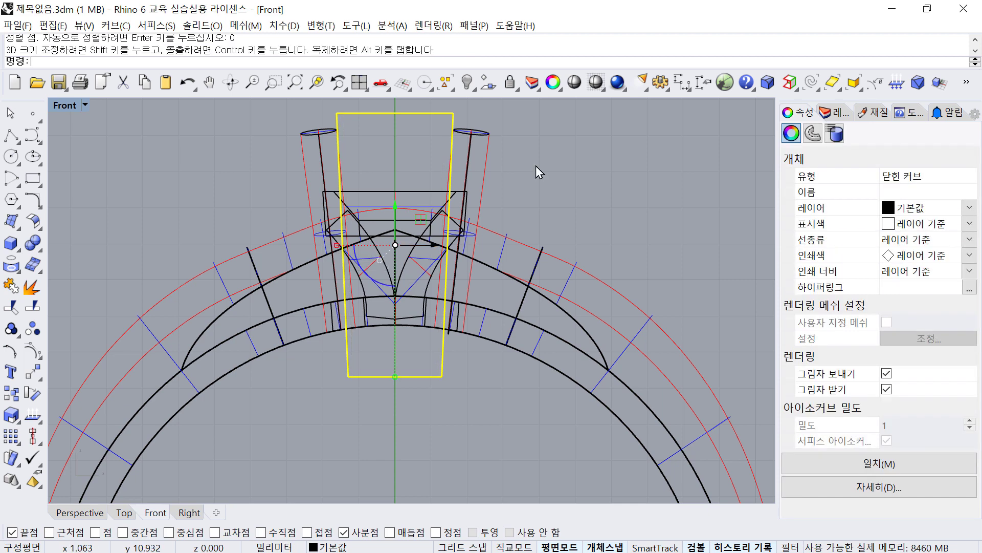
# Hide the ring reference image and fit the remaining model in all four views.
pyautogui.click(381, 83)
pyautogui.click(538, 217)
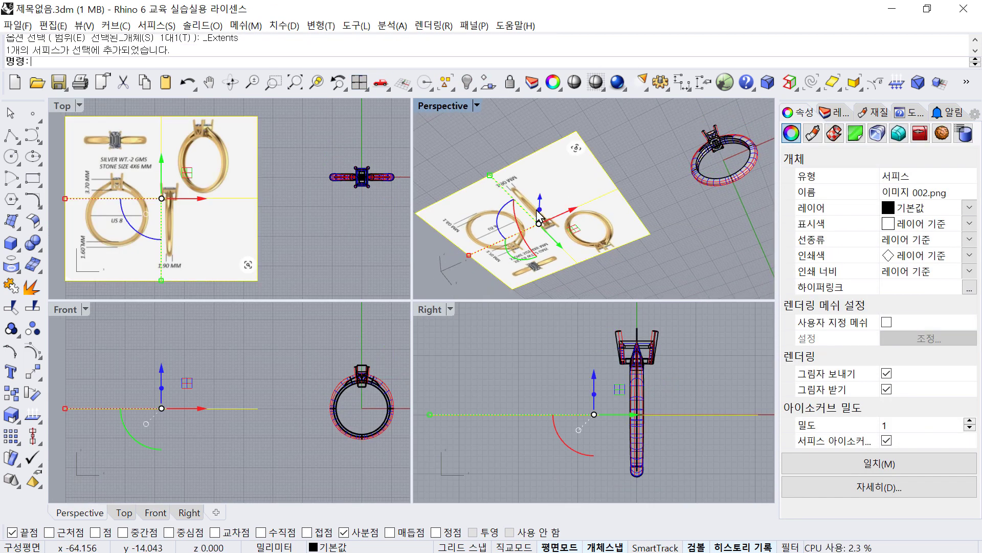
pyautogui.write('H')
pyautogui.press('Return')
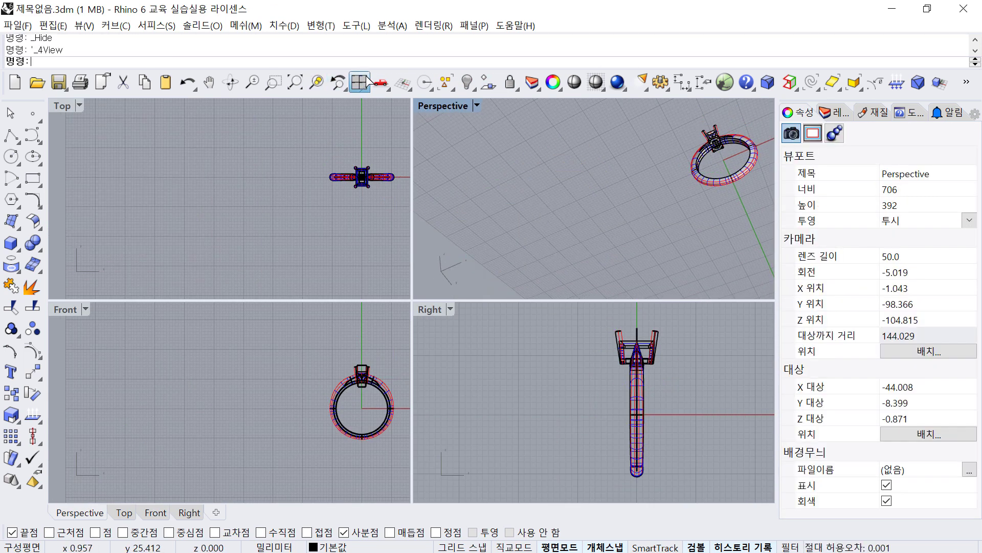
pyautogui.click(366, 79)
pyautogui.moveTo(693, 190); pyautogui.dragTo(550, 155, button='right')
pyautogui.scroll(4, 677, 181)
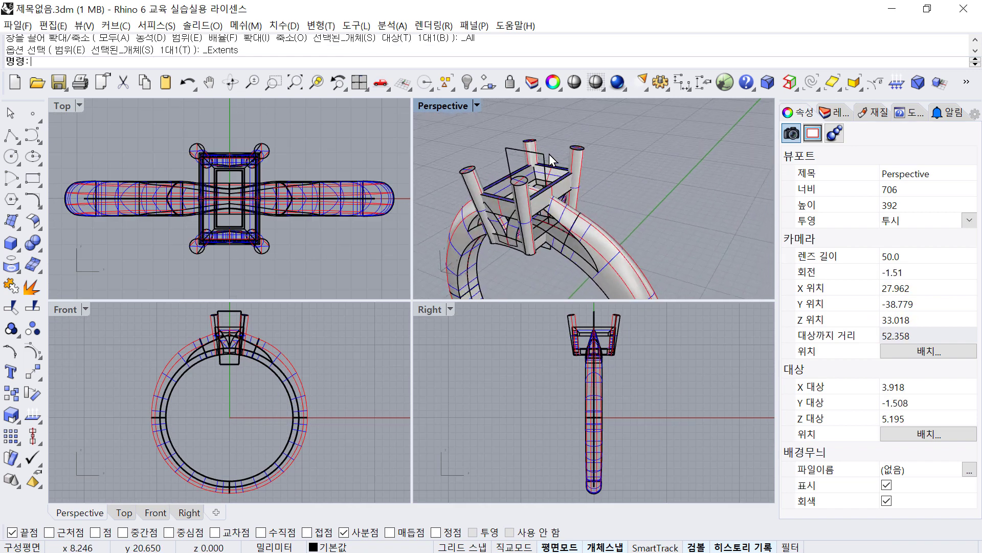
# Extrude the tapered outline to both sides as a solid reaching past the prongs.
pyautogui.click(543, 159)
pyautogui.write('E')
pyautogui.press('Return')
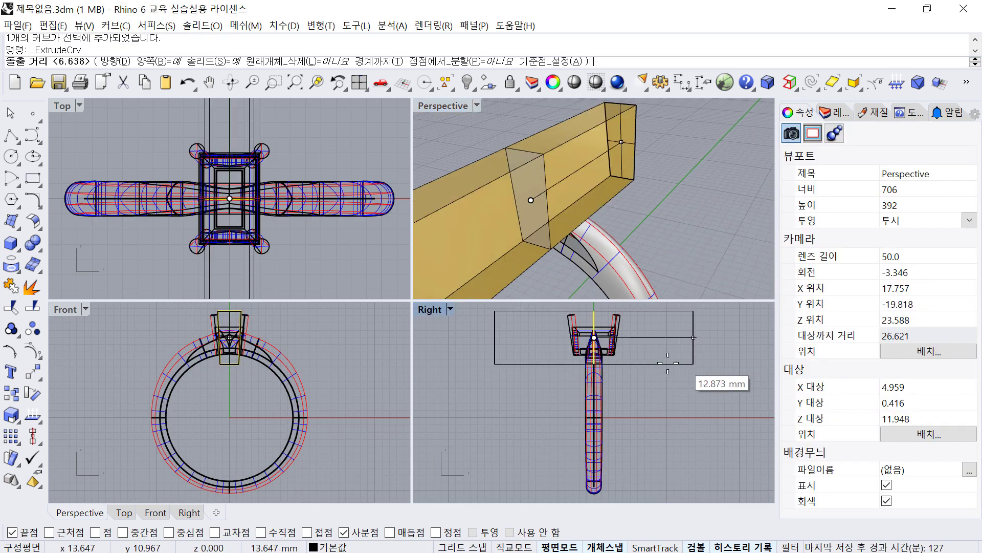
pyautogui.click(647, 349)
pyautogui.click(651, 204)
pyautogui.moveTo(651, 205); pyautogui.dragTo(712, 160, button='right')
pyautogui.scroll(5, 665, 176)
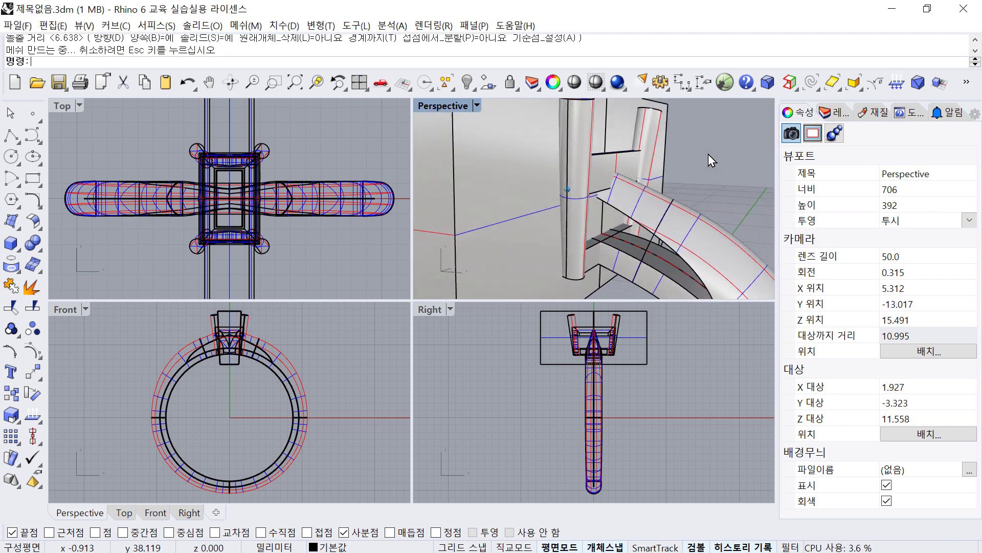
# Widen the tapered cutter solid slightly in the front view so its sides run inside the prongs.
pyautogui.click(423, 259)
pyautogui.scroll(5, 201, 337)
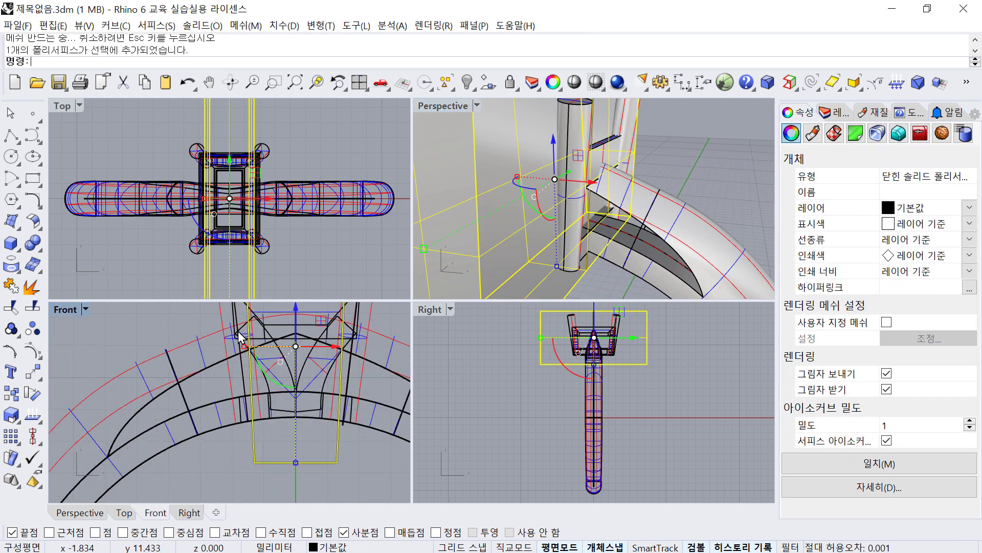
pyautogui.moveTo(233, 380); pyautogui.dragTo(225, 380)
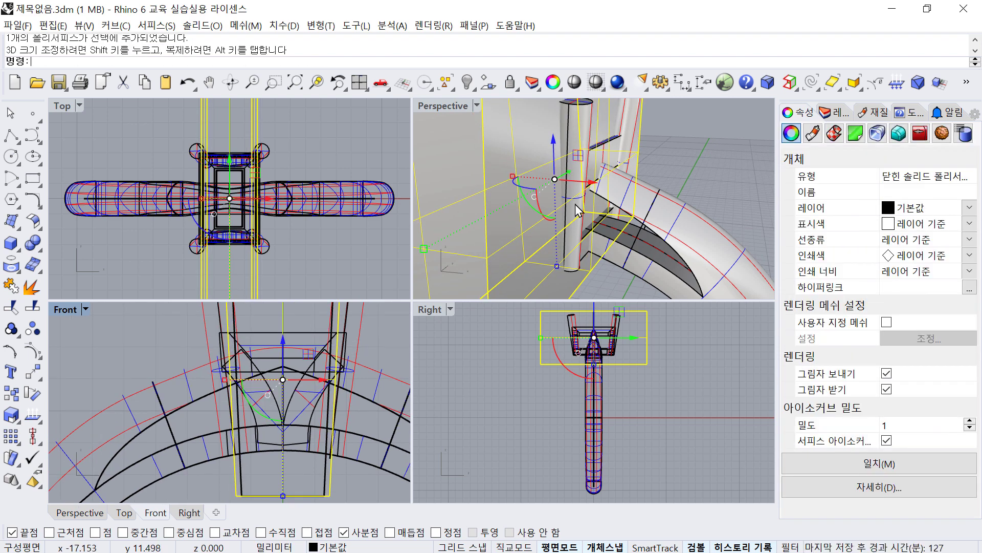
pyautogui.click(693, 145)
pyautogui.moveTo(693, 144); pyautogui.dragTo(719, 133, button='right')
pyautogui.scroll(-3, 694, 145)
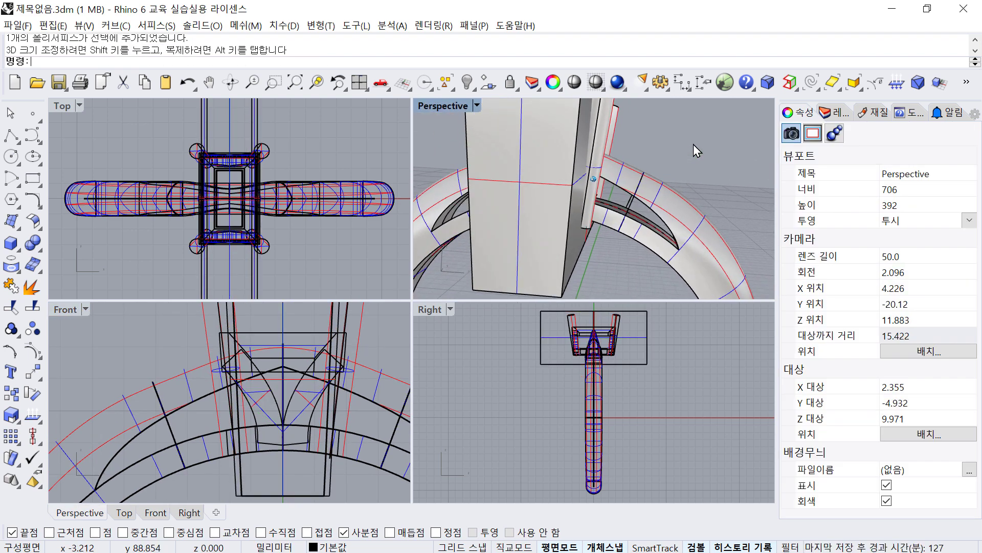
# Subtract the tapered cutter from the ring band with a Boolean difference to clear the inside of the setting.
pyautogui.scroll(-2, 694, 146)
pyautogui.write('B')
pyautogui.press('Return')
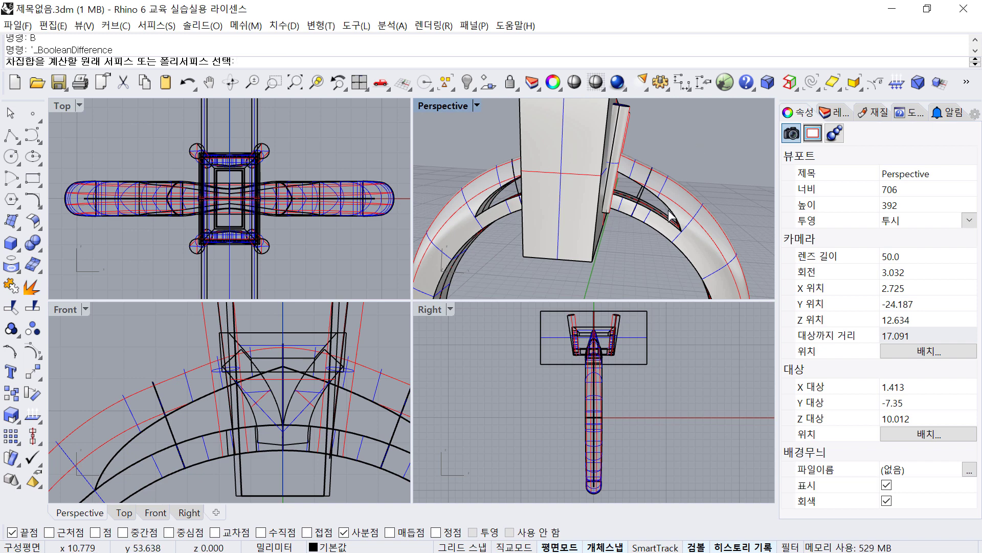
pyautogui.click(681, 196)
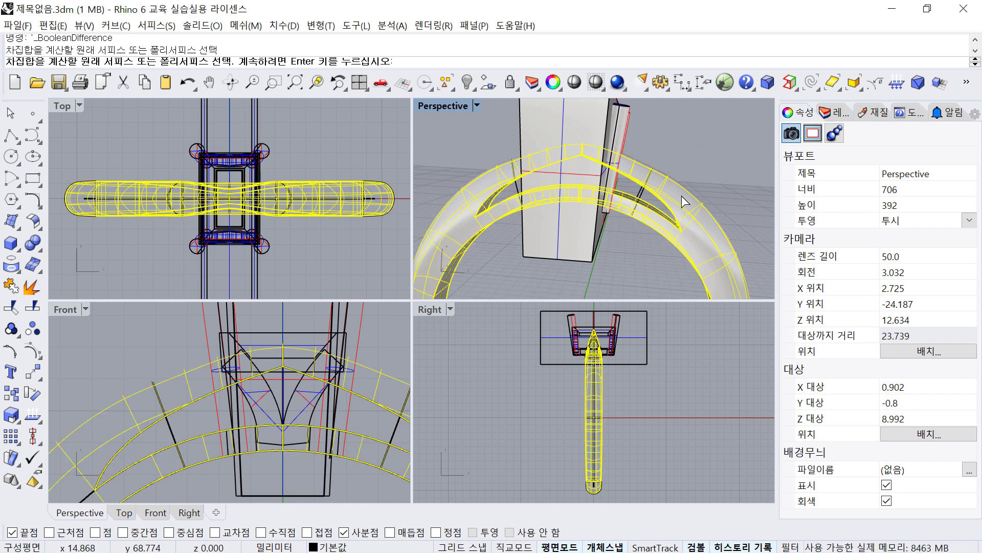
pyautogui.press('Return')
pyautogui.click(588, 131)
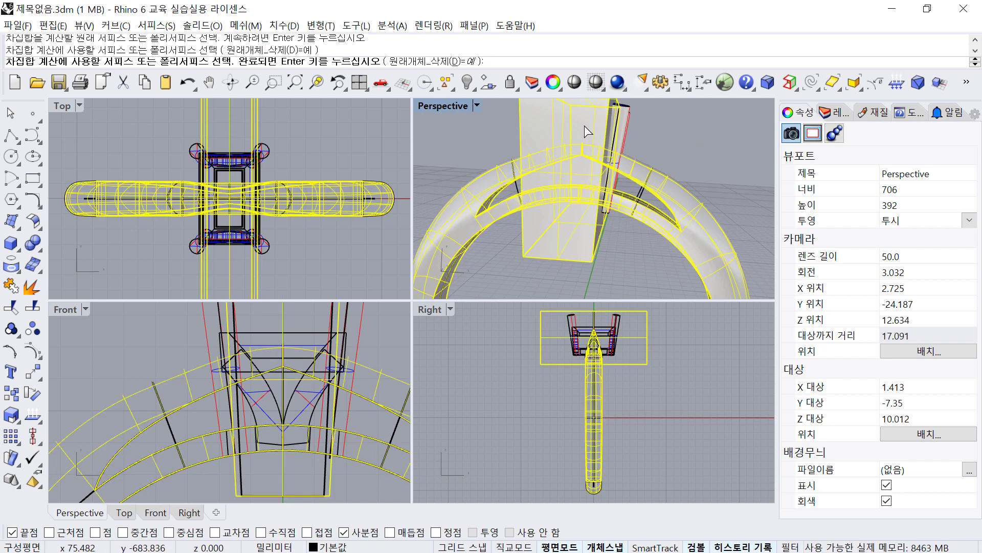
pyautogui.press('Return')
pyautogui.moveTo(689, 148); pyautogui.dragTo(640, 121, button='right')
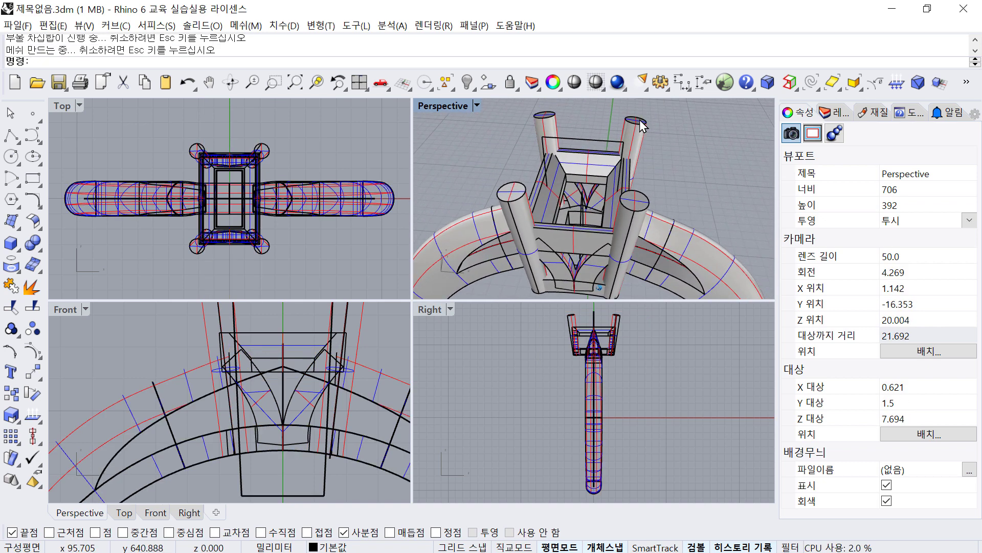
# Select all curves, move them to layer 레이어 01 and turn that layer off.
pyautogui.click(966, 83)
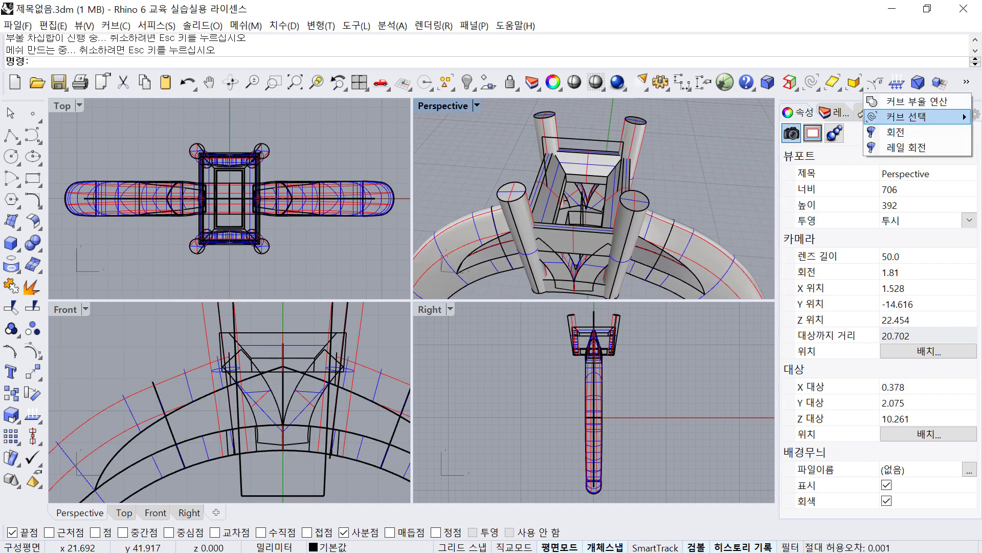
pyautogui.click(900, 118)
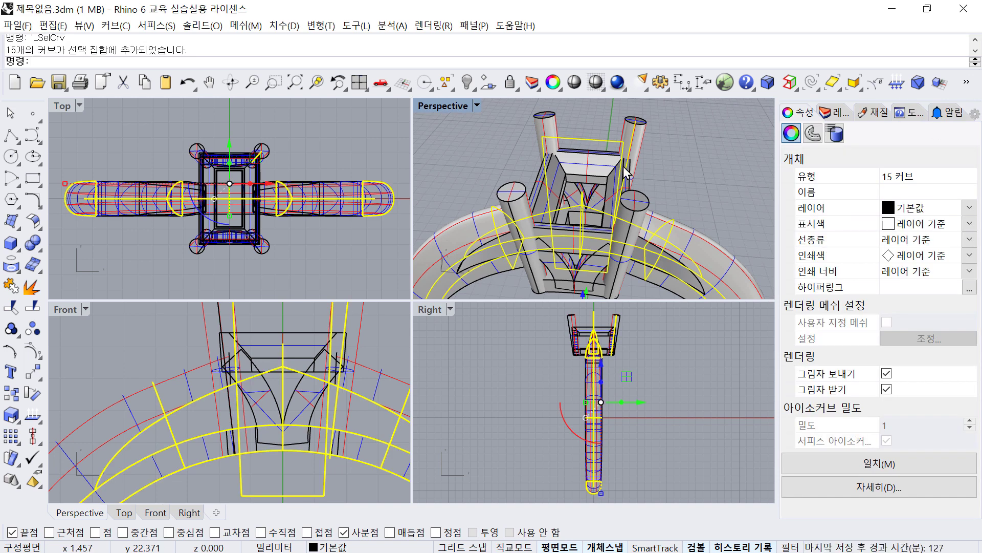
pyautogui.click(828, 119)
pyautogui.rightClick(810, 180)
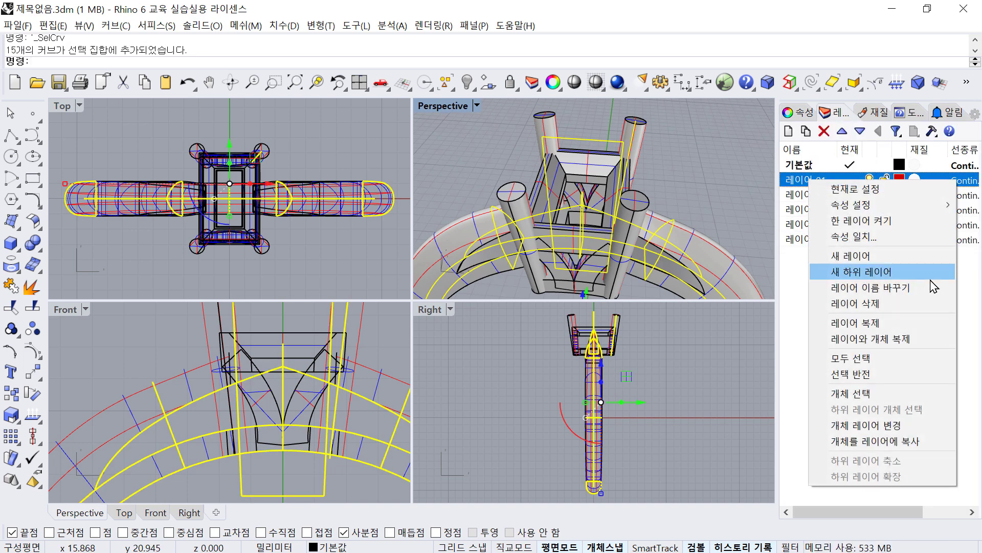
pyautogui.click(879, 425)
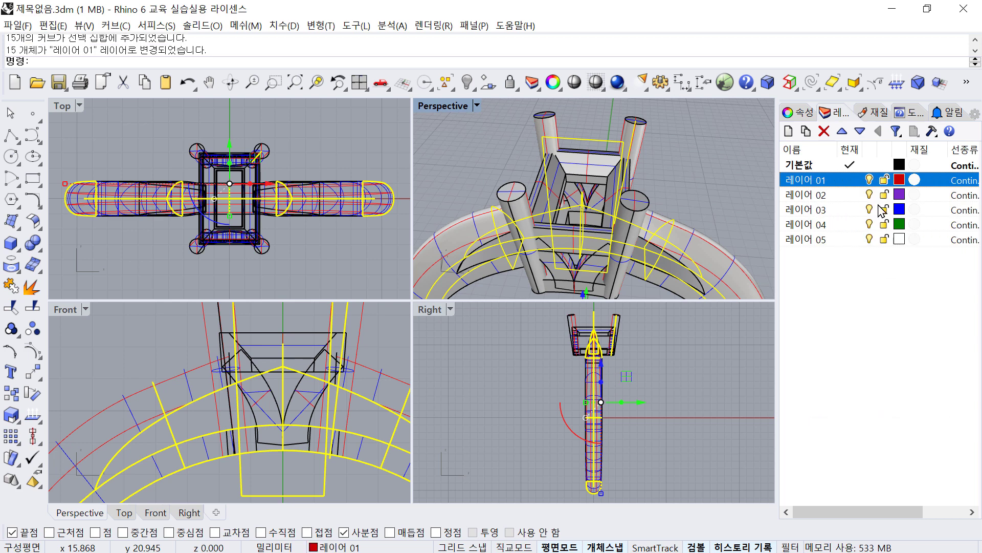
pyautogui.press('Escape')
pyautogui.scroll(6, 693, 180)
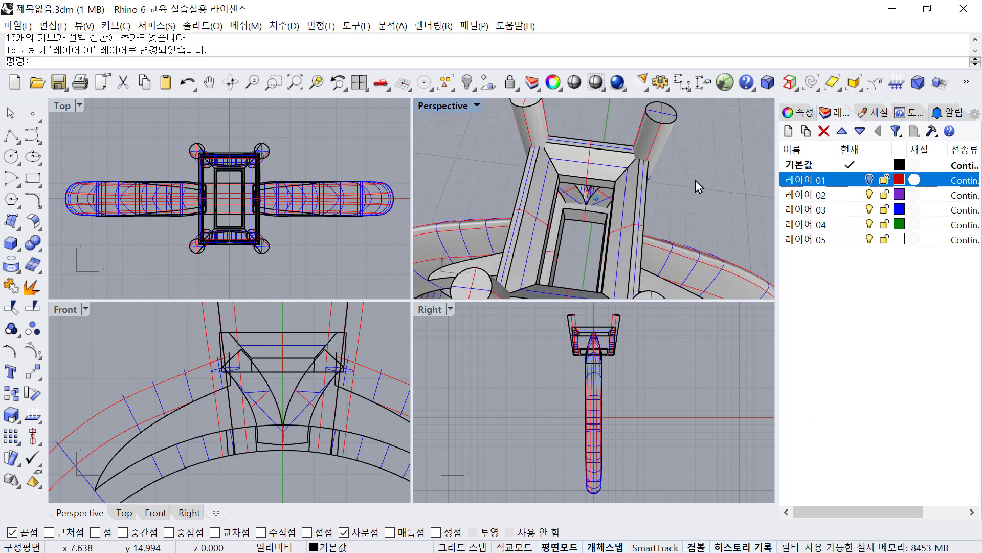
pyautogui.scroll(-8, 695, 180)
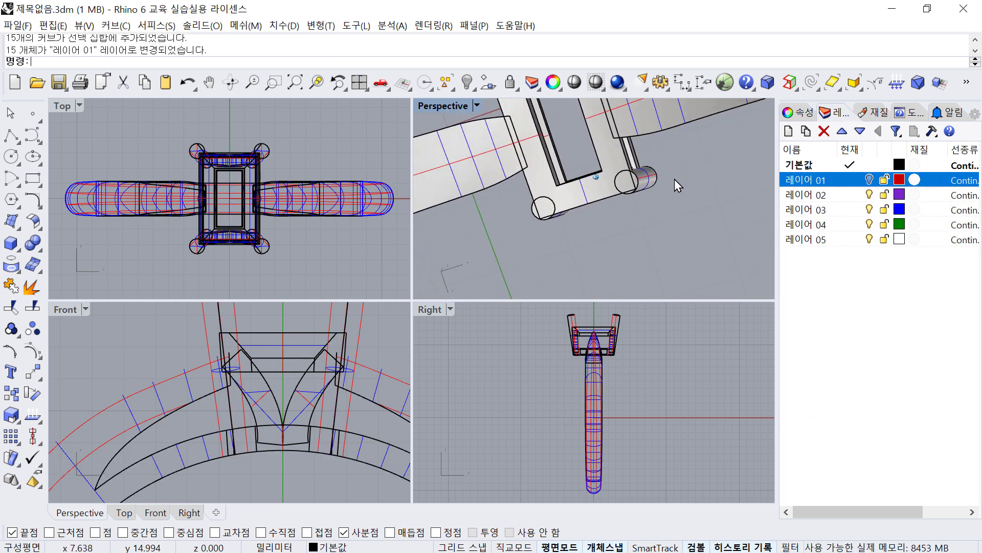
pyautogui.moveTo(652, 169); pyautogui.dragTo(650, 170, button='right')
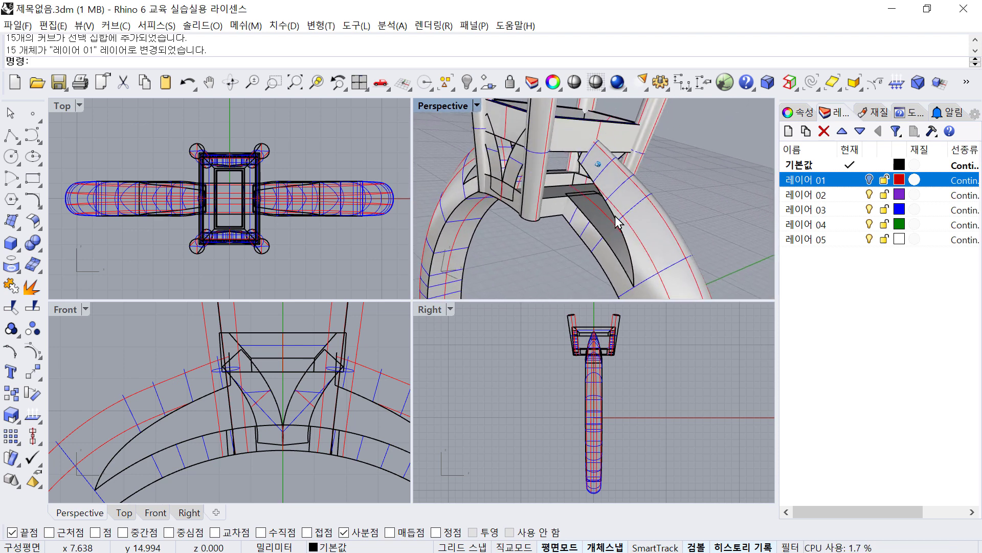
# Examine from several angles where the cut ends of the ring band meet the prongs and base of the setting.
pyautogui.scroll(3, 590, 220)
pyautogui.moveTo(590, 220); pyautogui.dragTo(571, 187, button='right')
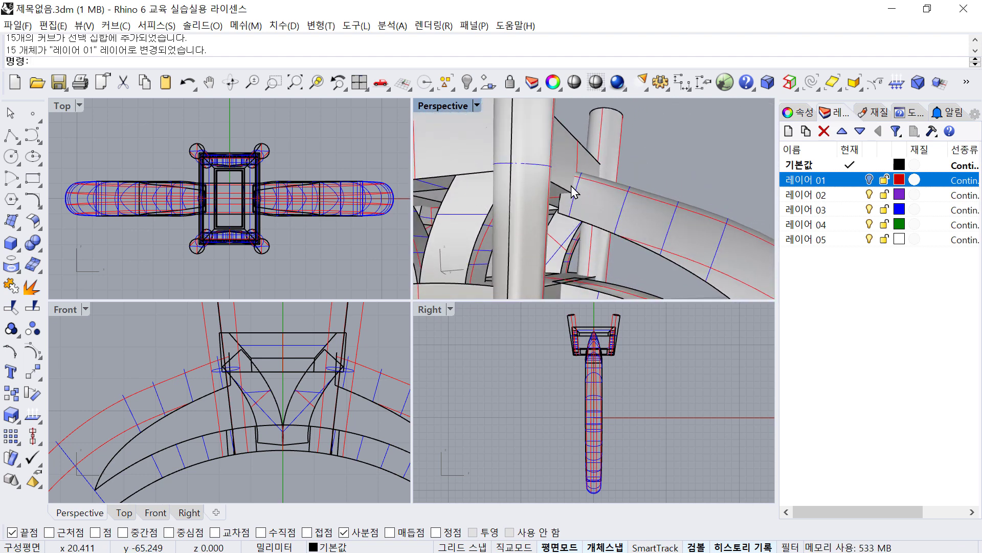
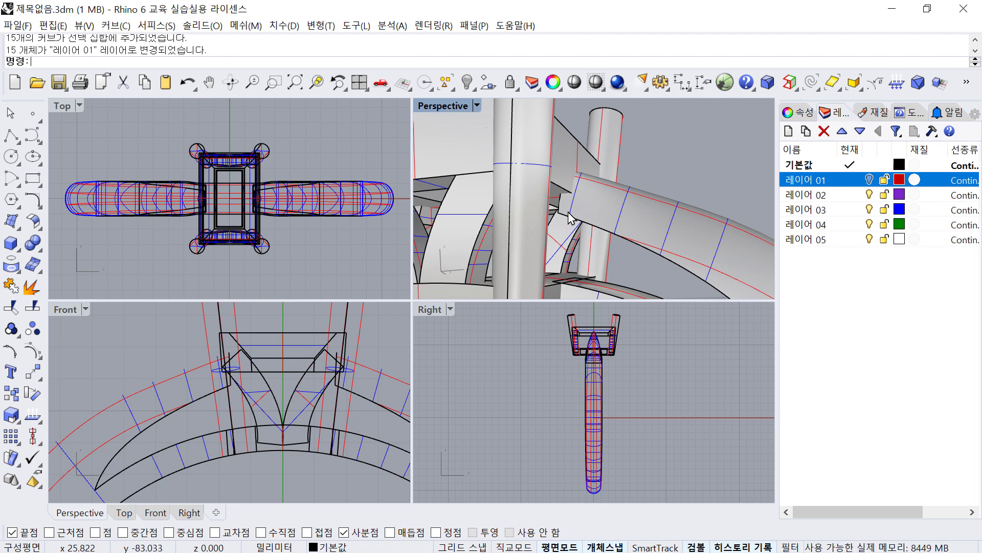
pyautogui.moveTo(623, 155); pyautogui.dragTo(592, 223, button='right')
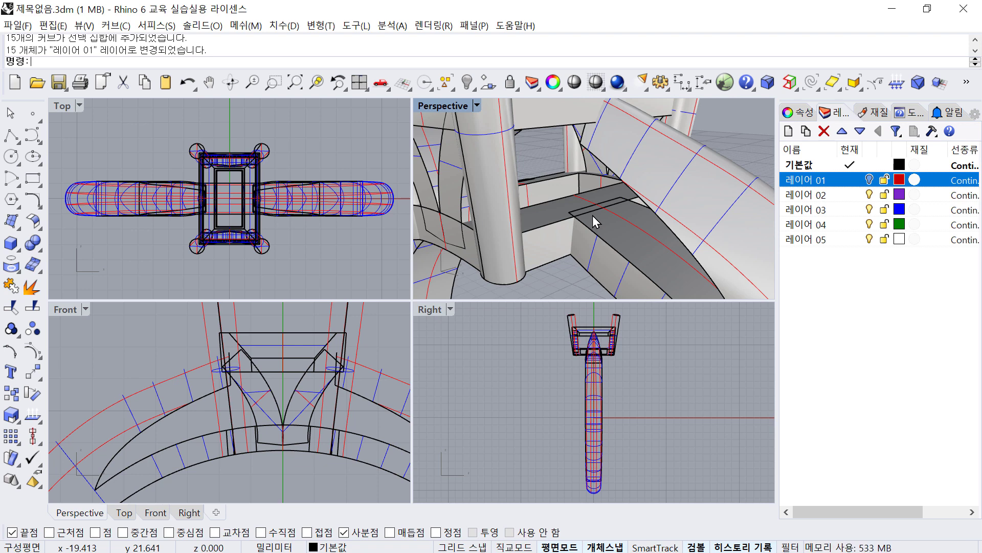
pyautogui.scroll(-8, 592, 216)
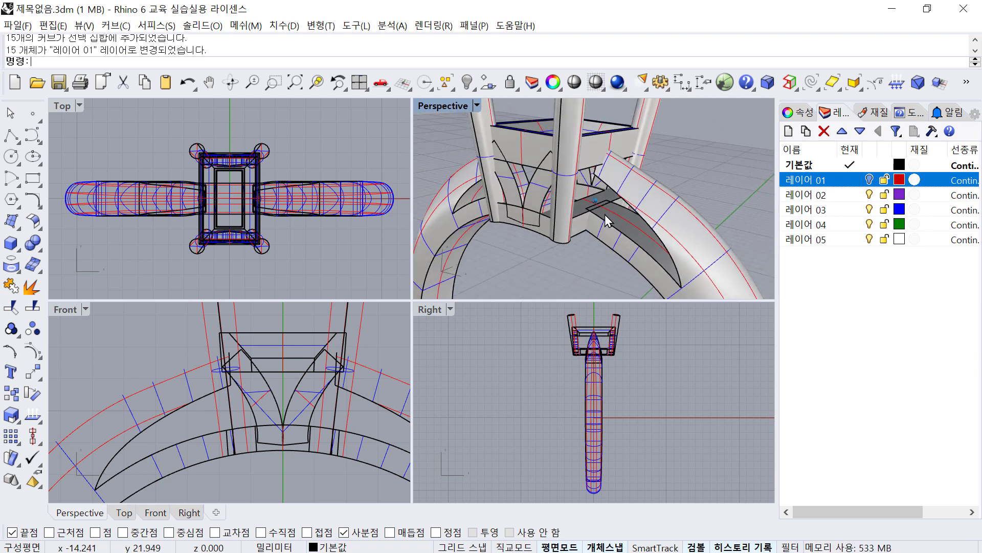
pyautogui.moveTo(700, 149); pyautogui.dragTo(680, 177, button='right')
pyautogui.scroll(2, 675, 183)
pyautogui.click(659, 194)
pyautogui.click(671, 178)
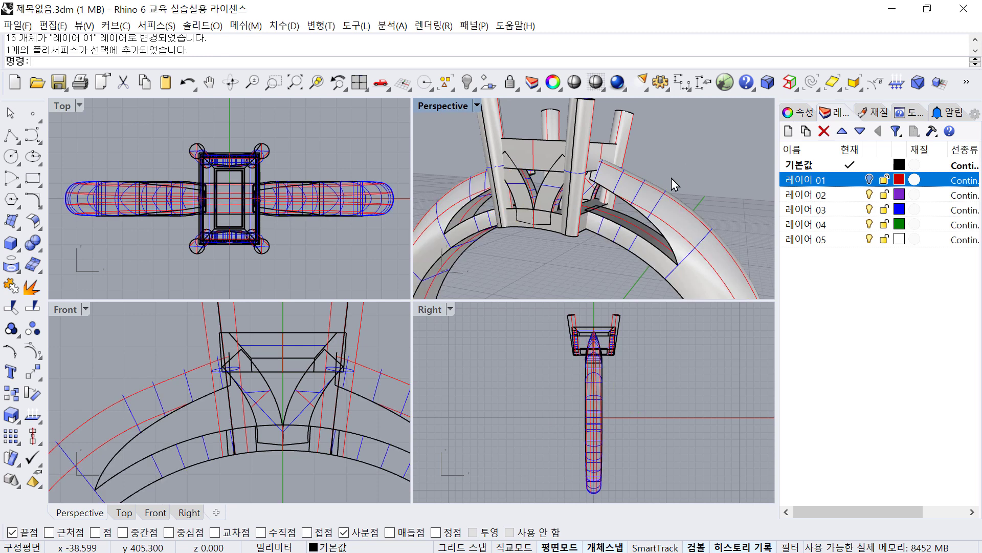
# Apply Cage Edit to the ring band using a world-aligned bounding box with 4 points in X, Y and Z and global influence.
pyautogui.click(661, 196)
pyautogui.scroll(5, 308, 393)
pyautogui.moveTo(308, 393); pyautogui.dragTo(108, 425, button='right')
pyautogui.scroll(-3, 110, 426)
pyautogui.moveTo(168, 417); pyautogui.dragTo(252, 364, button='right')
pyautogui.click(281, 356)
pyautogui.click(185, 350)
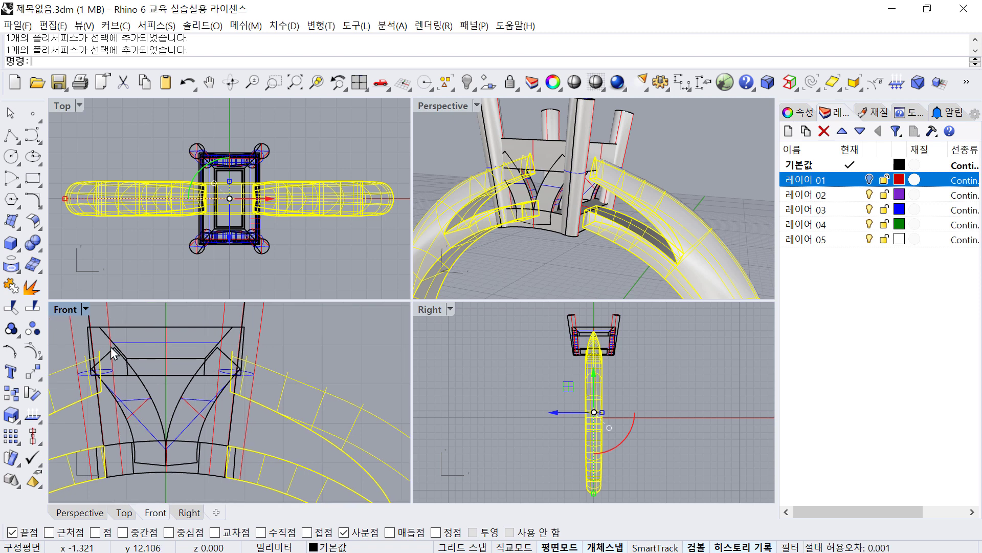
pyautogui.click(37, 379)
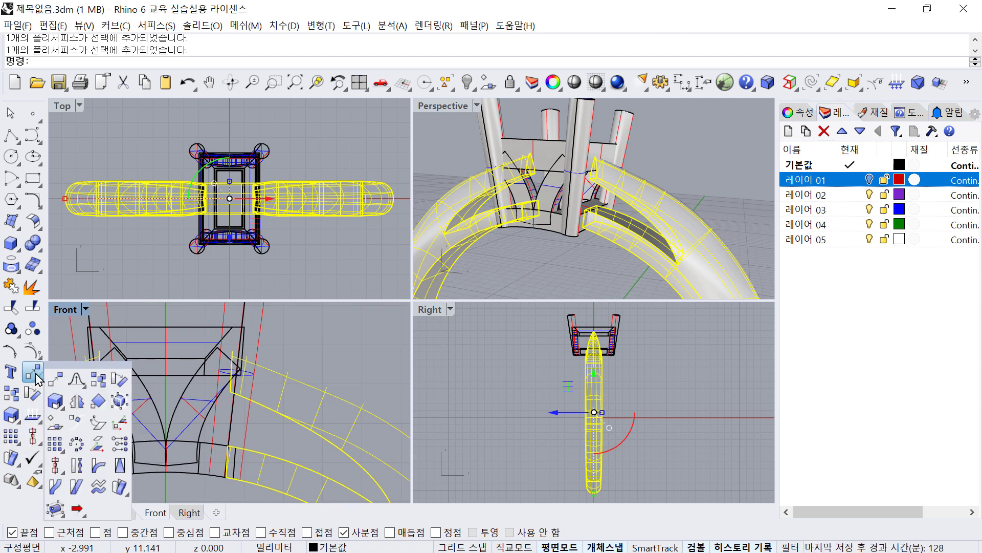
pyautogui.click(56, 508)
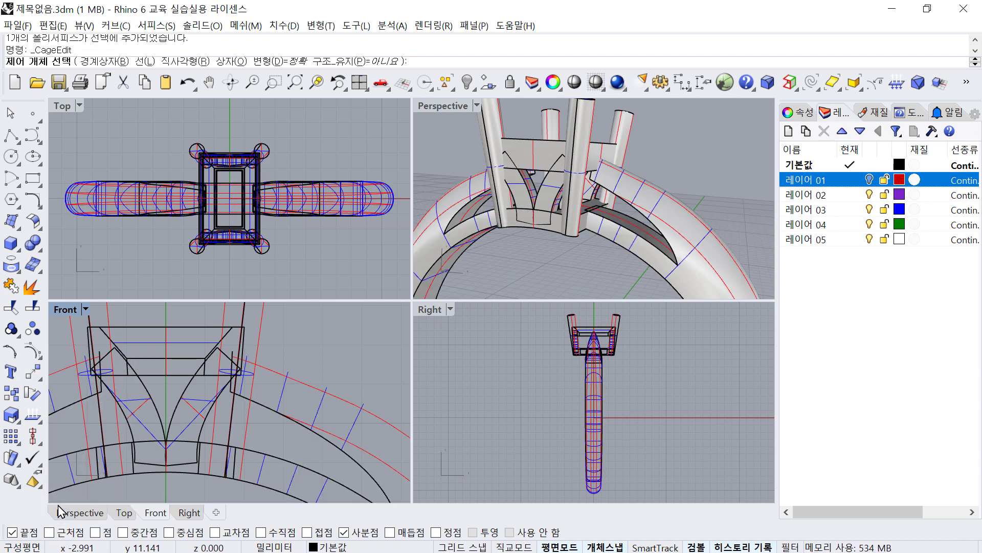
pyautogui.click(109, 61)
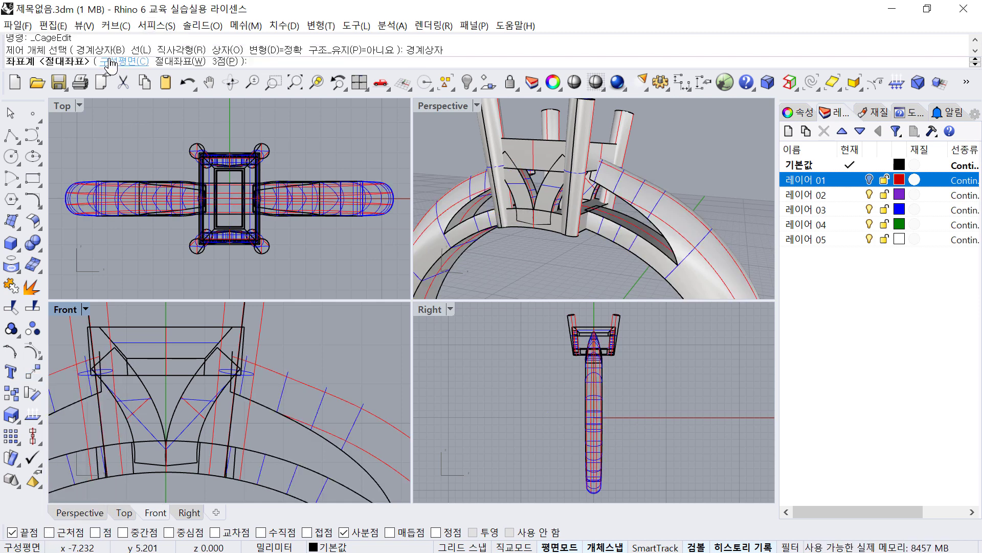
pyautogui.press('Return')
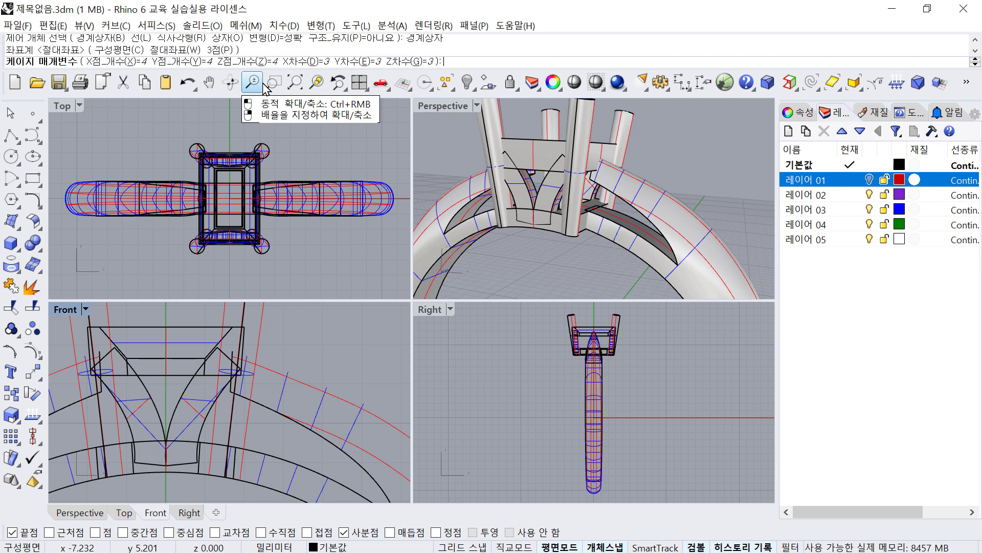
pyautogui.press('Return')
pyautogui.press('Return')
pyautogui.scroll(-10, 350, 316)
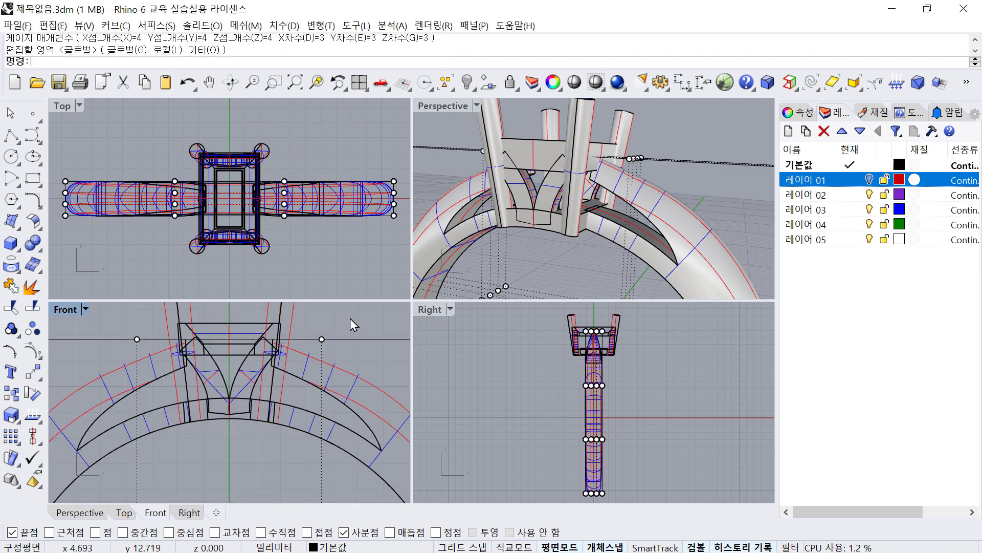
pyautogui.moveTo(350, 318); pyautogui.dragTo(279, 331, button='right')
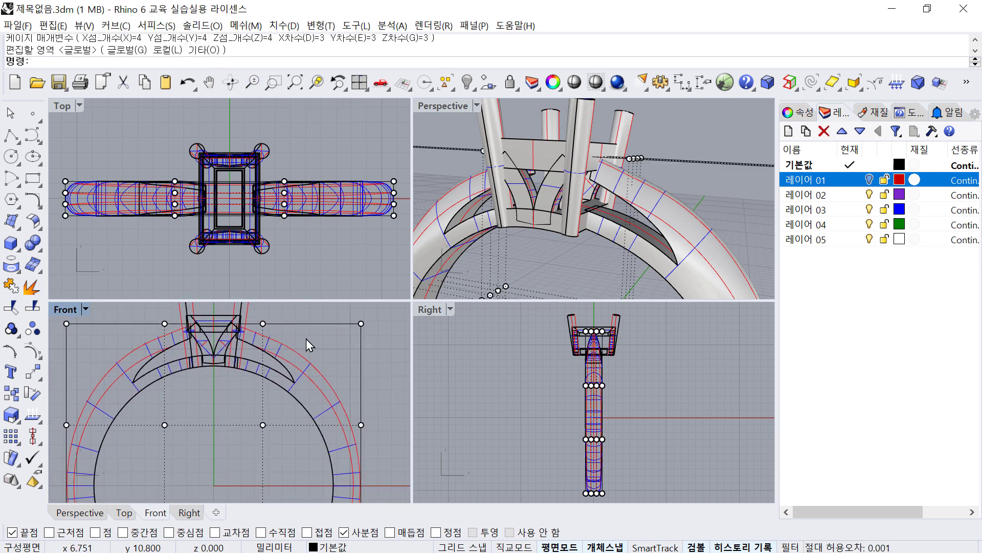
# Delete the 4 × 4 × 4 control cage around the ring band.
pyautogui.press('Escape')
pyautogui.click(351, 323)
pyautogui.press('Delete')
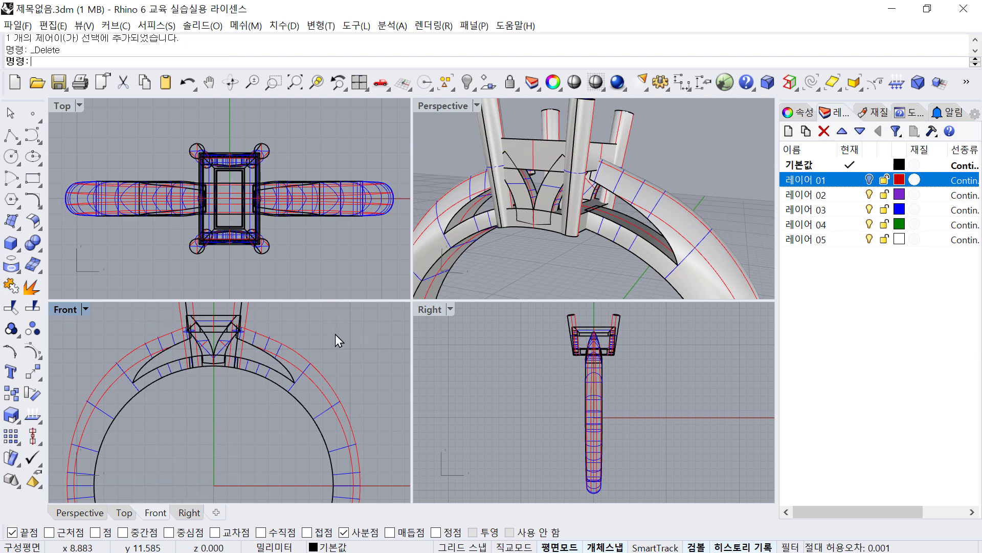
# Cage-edit the ring band with a world-aligned bounding box of 4 X, 10 Y and 10 Z points and global influence.
pyautogui.click(291, 346)
pyautogui.press('Return')
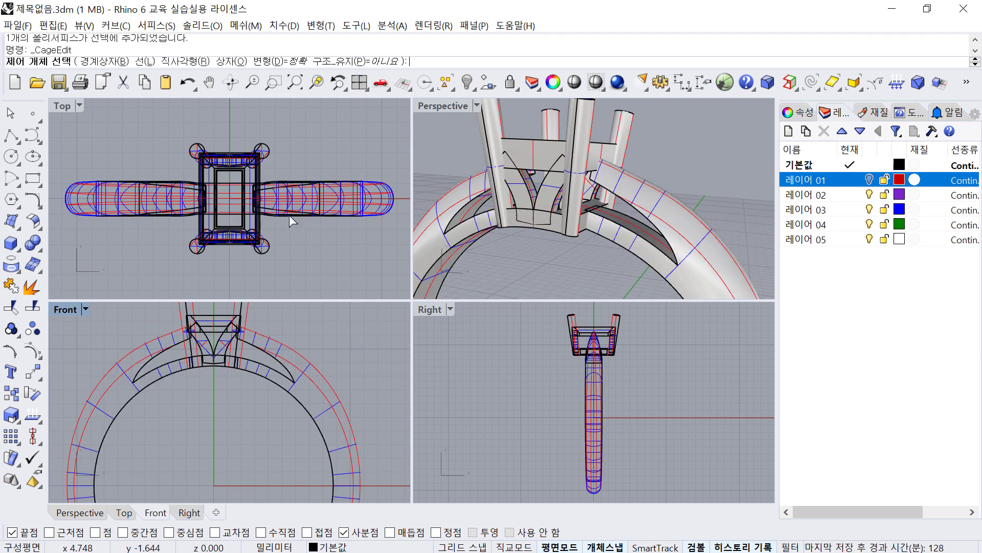
pyautogui.click(105, 62)
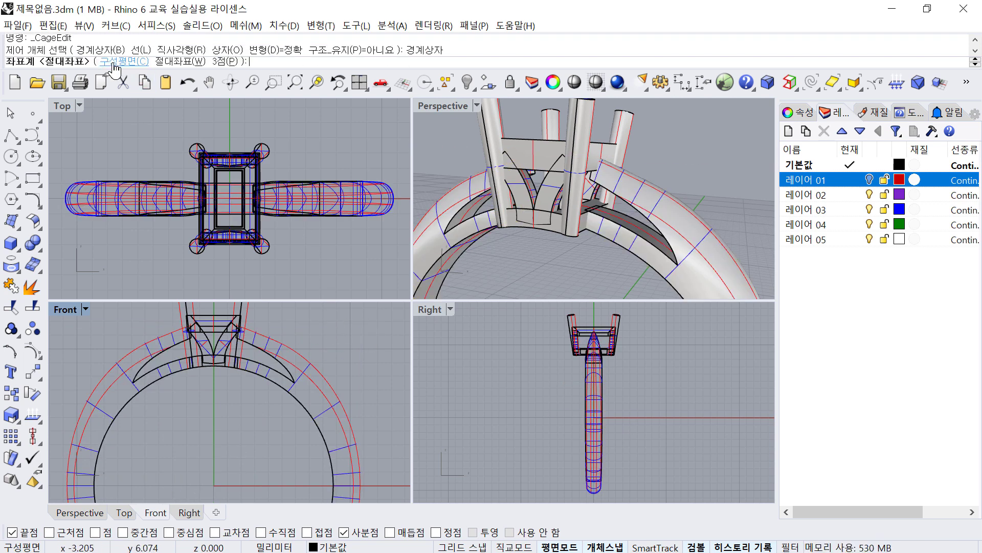
pyautogui.rightClick(127, 107)
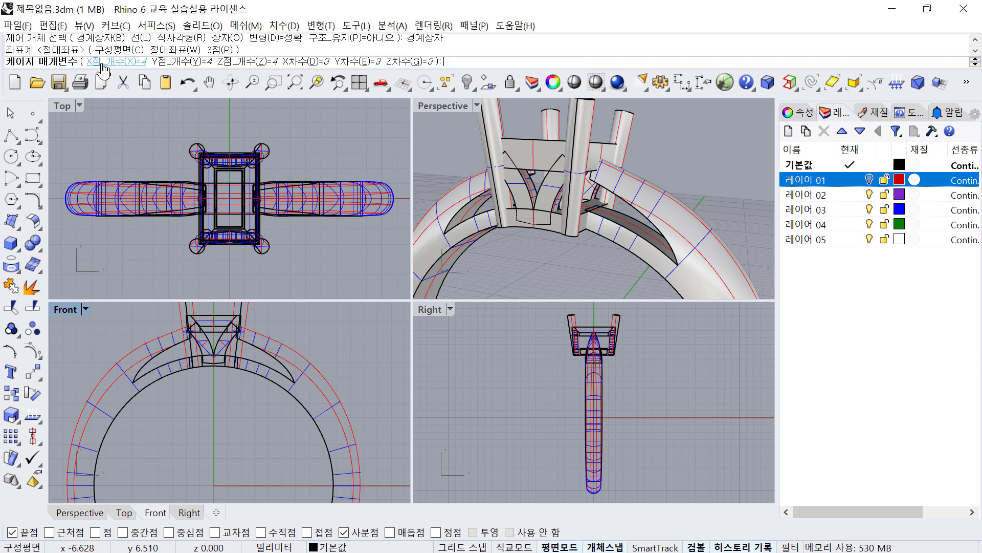
pyautogui.click(190, 62)
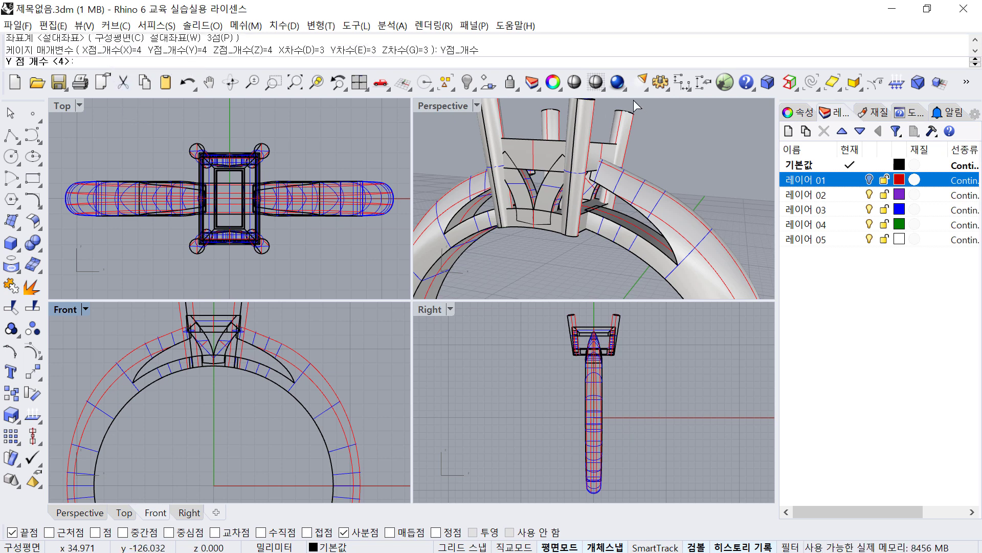
pyautogui.write('10')
pyautogui.press('Return')
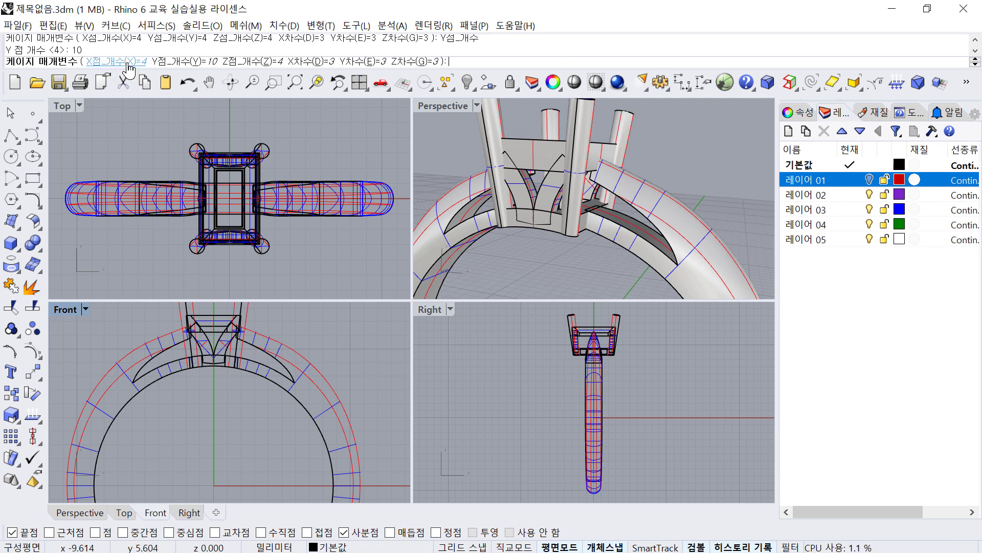
pyautogui.moveTo(208, 369); pyautogui.dragTo(220, 402, button='right')
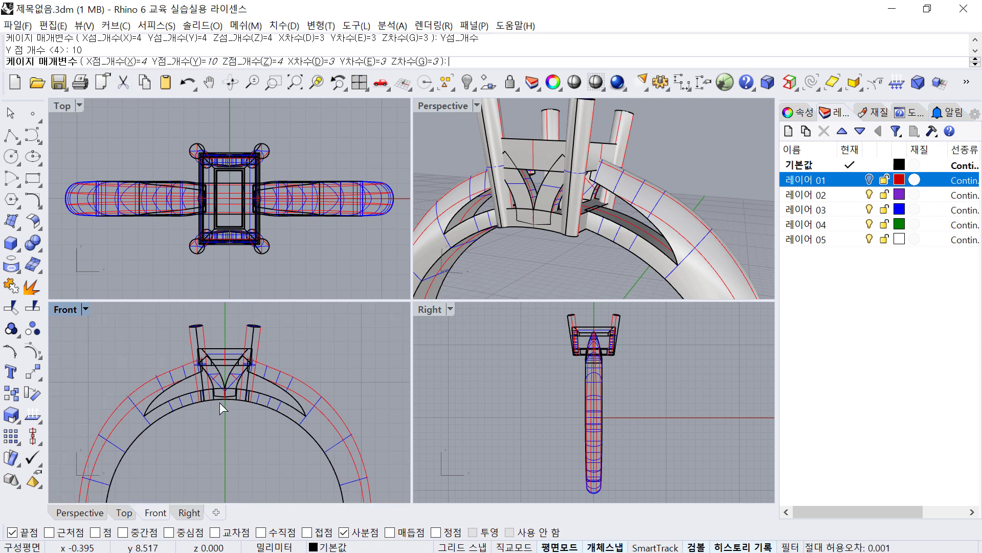
pyautogui.click(251, 62)
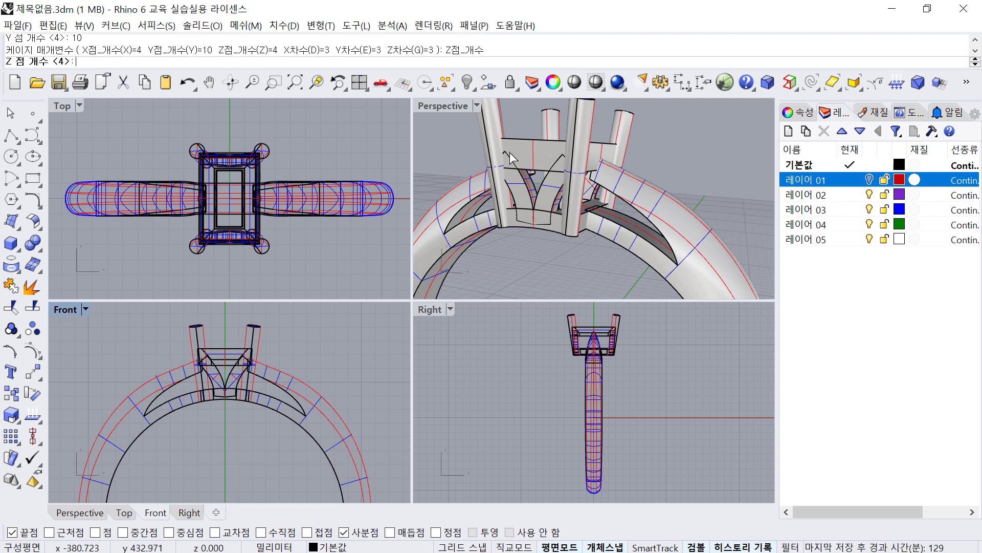
pyautogui.write('10')
pyautogui.press('Return')
pyautogui.press('Return')
pyautogui.press('Return')
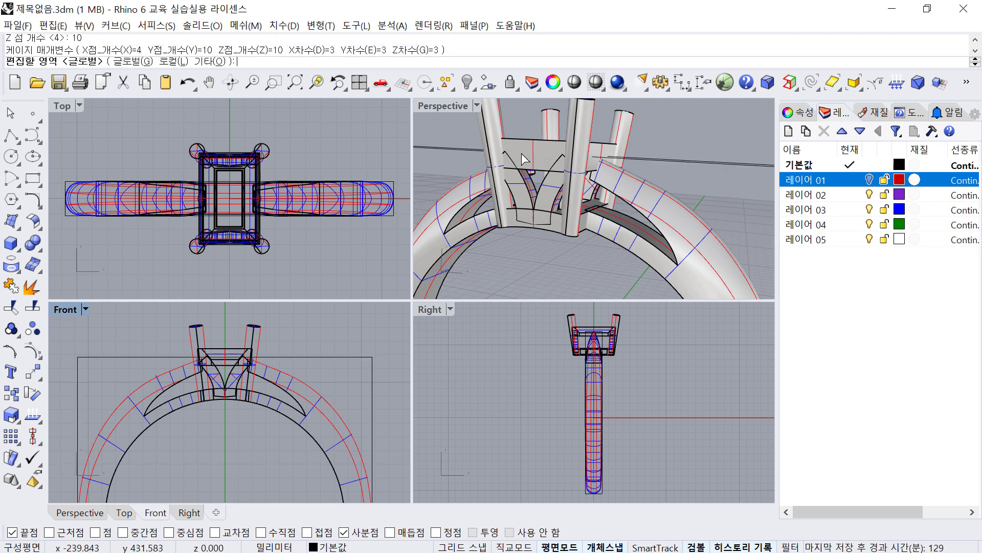
# Try raising the central cage points in the two uppermost rows to lift the band beside the setting, and undo the move.
pyautogui.scroll(3, 201, 362)
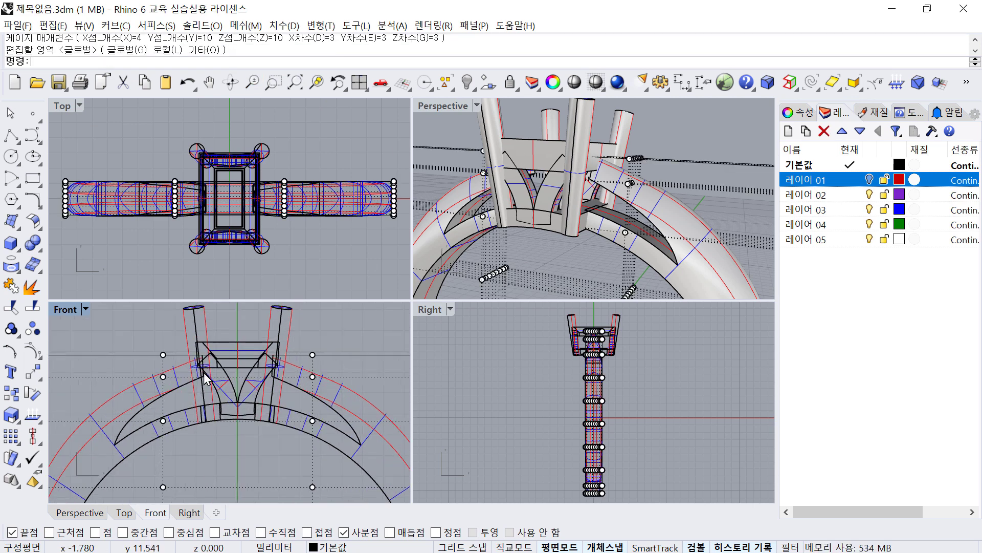
pyautogui.moveTo(202, 373); pyautogui.dragTo(194, 349, button='right')
pyautogui.scroll(-3, 194, 350)
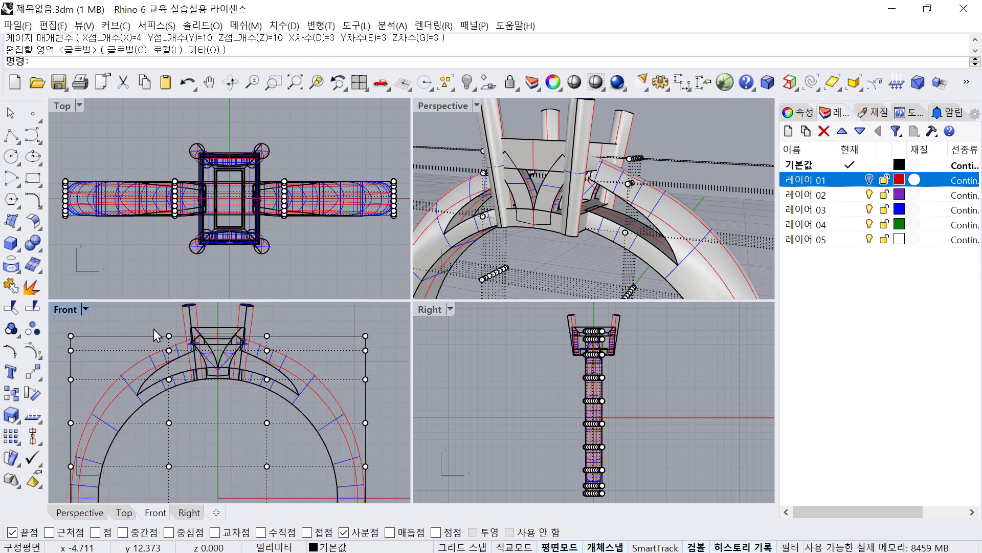
pyautogui.moveTo(280, 356); pyautogui.dragTo(280, 356)
pyautogui.scroll(7, 215, 314)
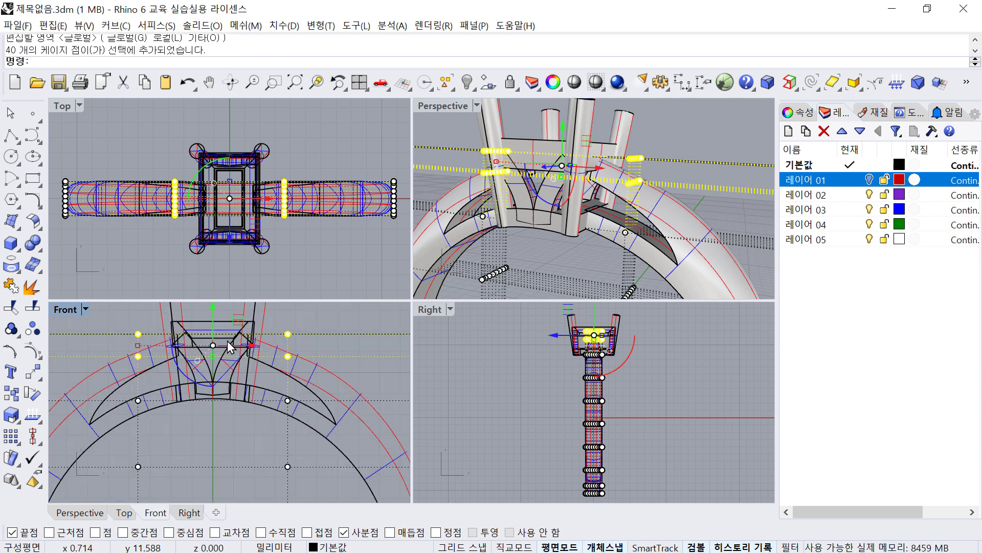
pyautogui.moveTo(419, 283); pyautogui.dragTo(531, 190, button='right')
pyautogui.moveTo(531, 190); pyautogui.dragTo(530, 174)
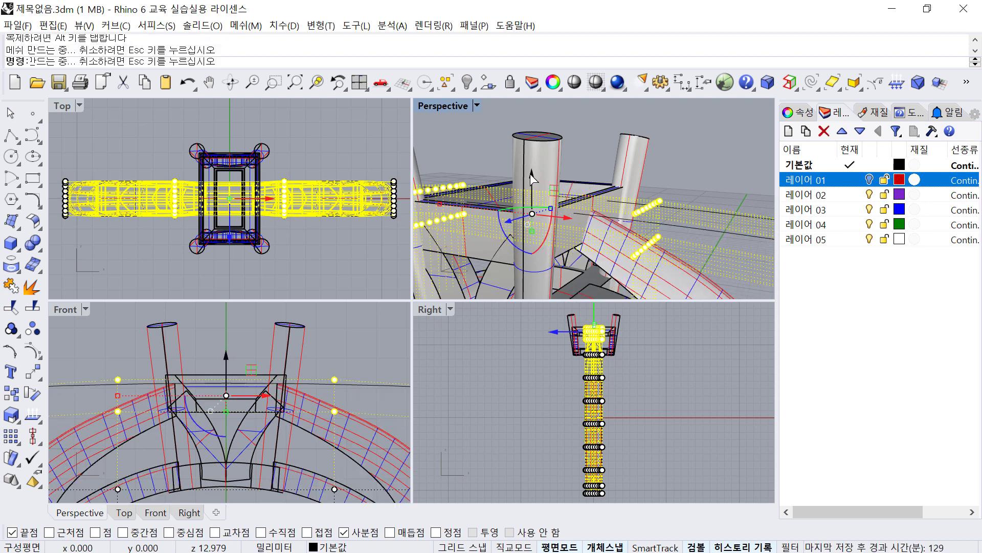
pyautogui.hotkey('ctrl', 'z')
# Select only the central cage points in the uppermost row, release them and delete the 4 × 10 × 10 control cage.
pyautogui.scroll(-2, 295, 314)
pyautogui.click(114, 352)
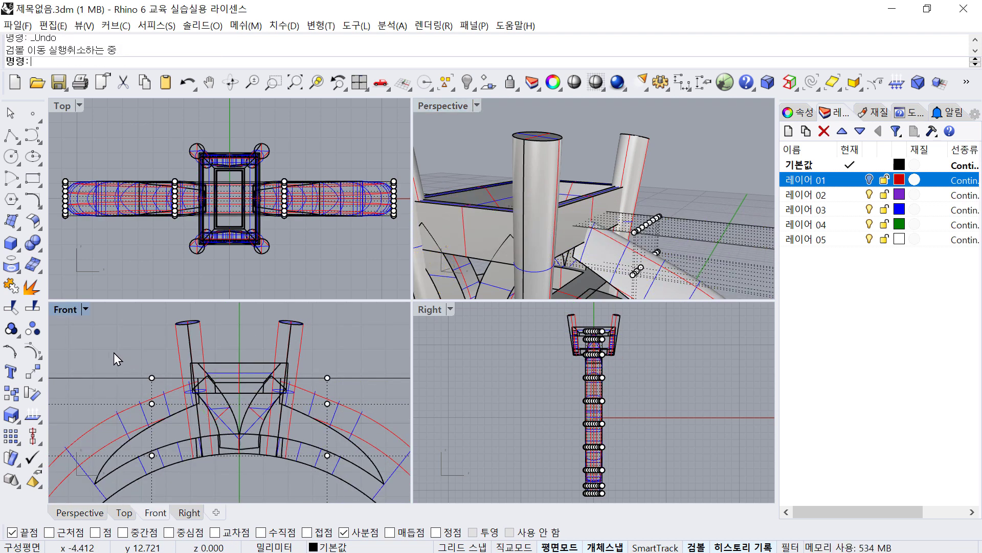
pyautogui.moveTo(341, 382); pyautogui.dragTo(359, 382)
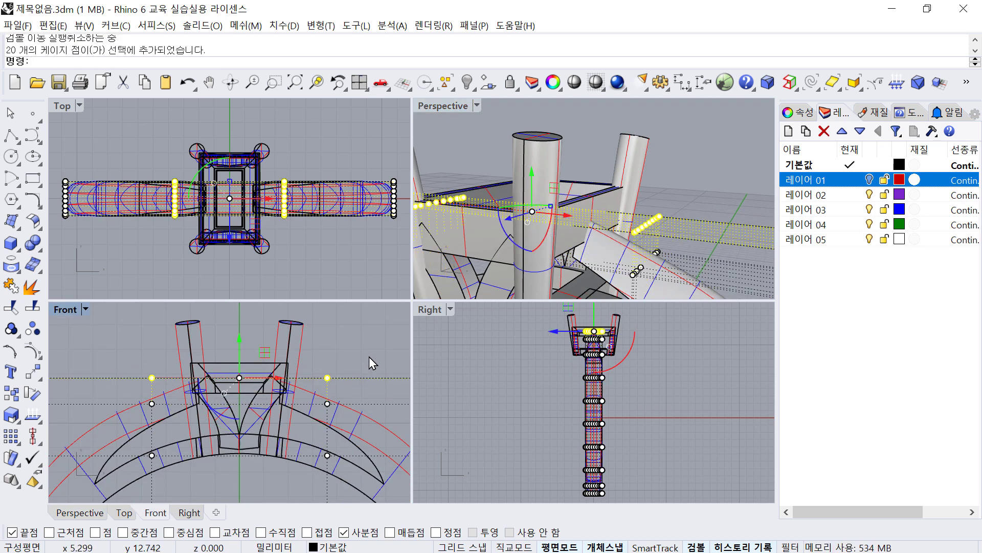
pyautogui.press('Escape')
pyautogui.press('Escape')
pyautogui.click(360, 377)
pyautogui.scroll(-4, 364, 370)
pyautogui.press('Delete')
pyautogui.moveTo(360, 386); pyautogui.dragTo(326, 342, button='right')
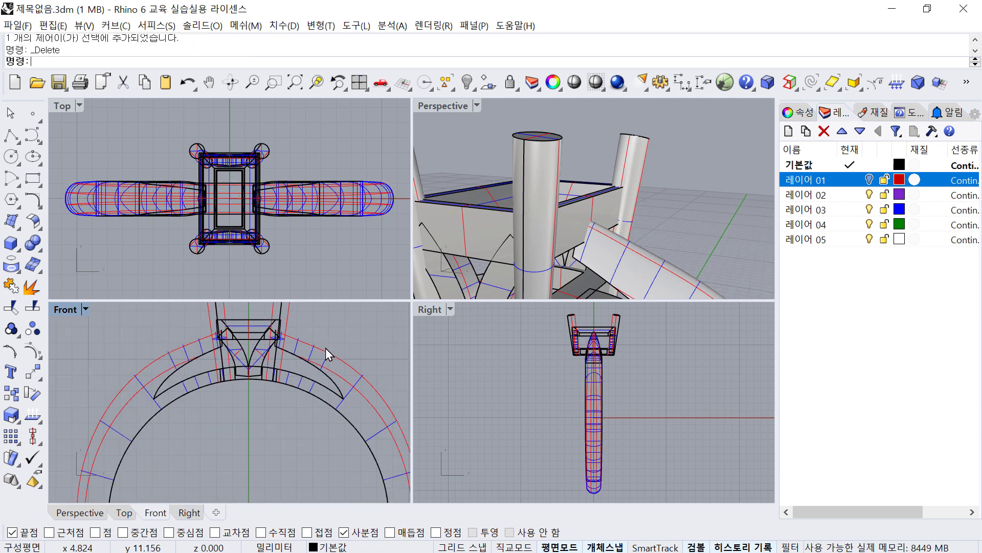
# Cage-edit the ring band with a world-aligned bounding box of 4 X, 4 Y and 15 Z points and global influence.
pyautogui.click(325, 351)
pyautogui.press('Return')
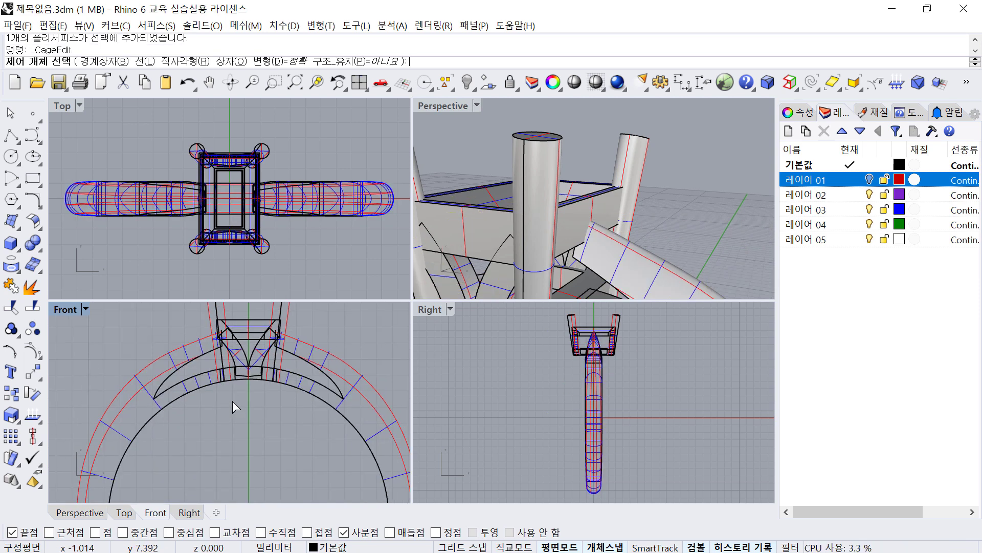
pyautogui.click(111, 64)
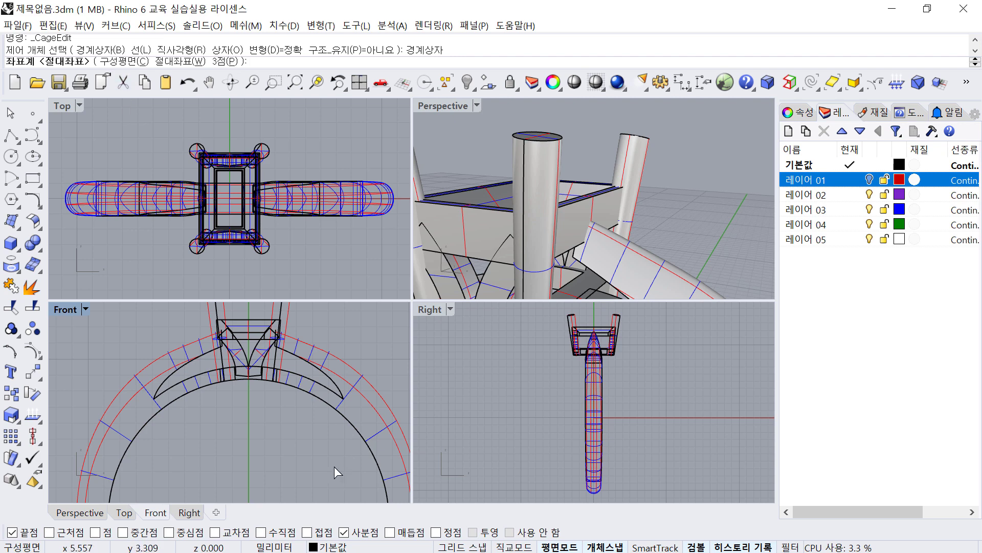
pyautogui.press('Return')
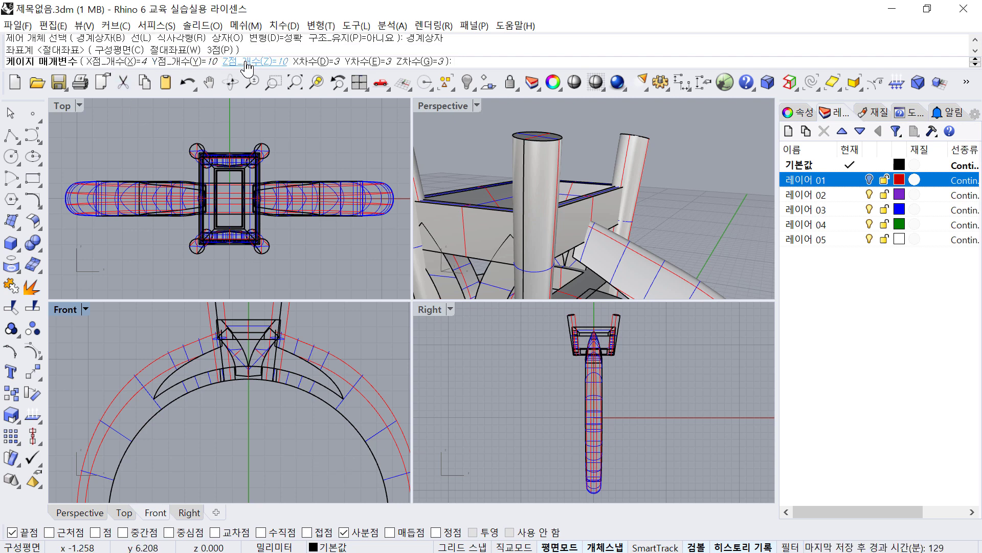
pyautogui.click(231, 64)
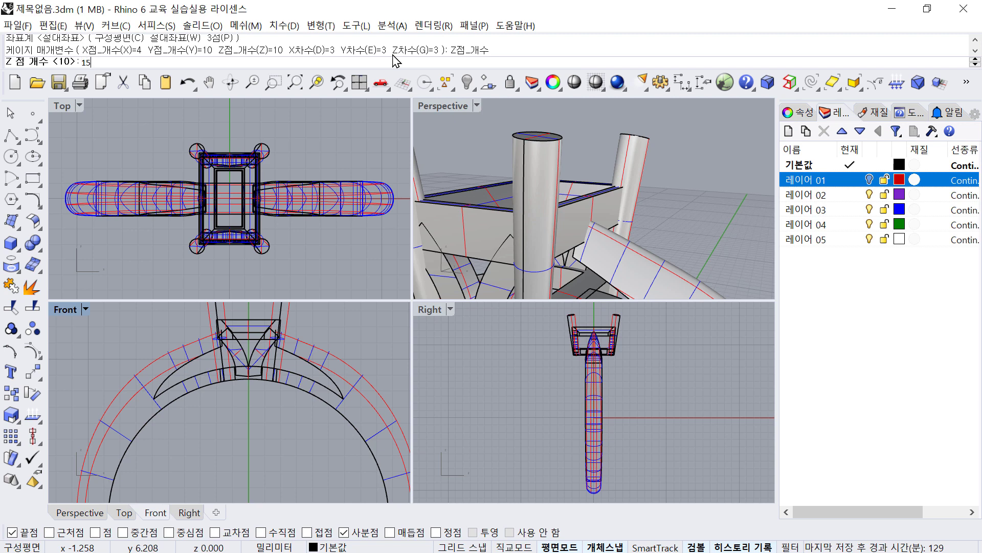
pyautogui.write('15')
pyautogui.press('Return')
pyautogui.click(183, 64)
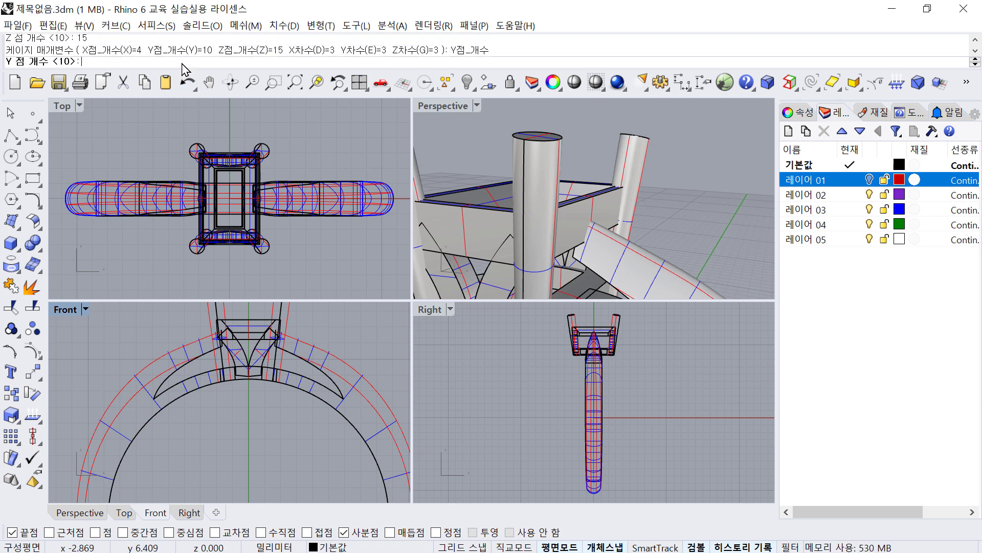
pyautogui.write('4')
pyautogui.press('Return')
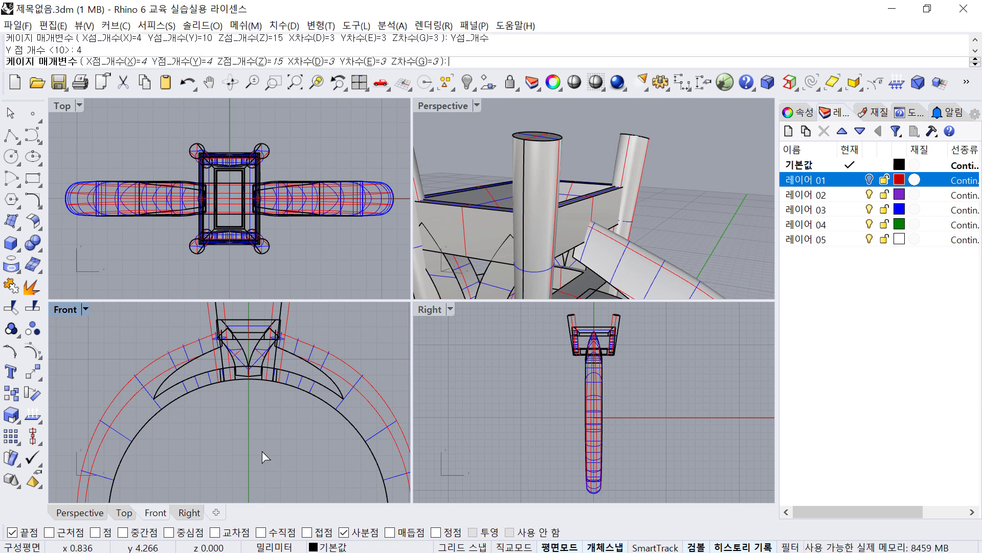
pyautogui.press('Return')
pyautogui.press('Return')
pyautogui.scroll(-2, 256, 410)
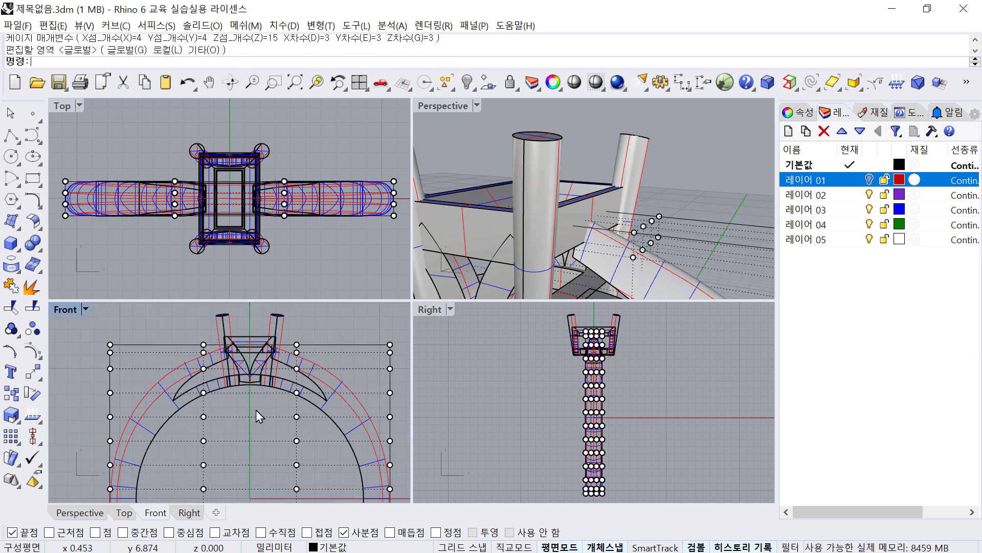
# Raise the central cage points in the two uppermost rows to lift the band's shoulders beside the setting.
pyautogui.moveTo(292, 394); pyautogui.dragTo(213, 327)
pyautogui.scroll(3, 215, 350)
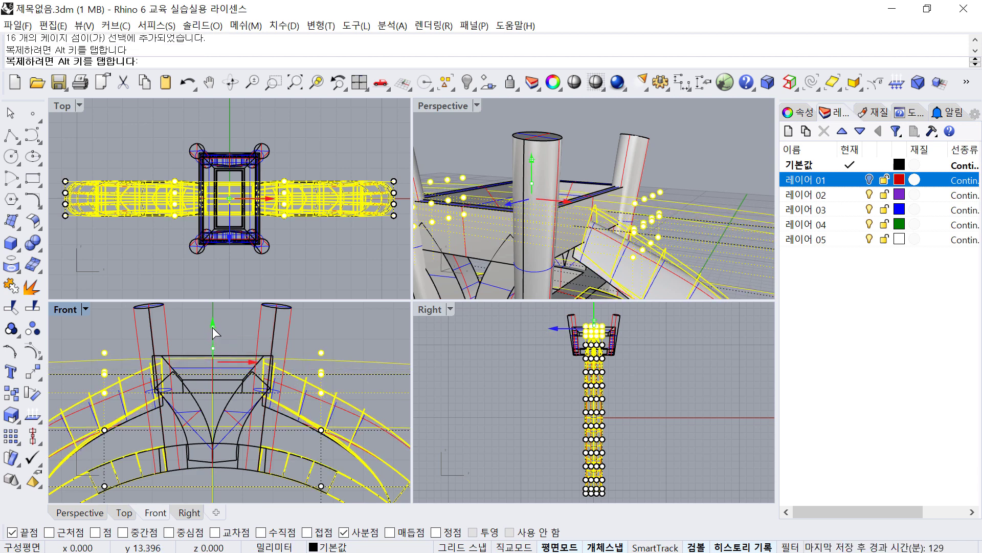
pyautogui.click(308, 339)
pyautogui.scroll(6, 275, 453)
pyautogui.scroll(3, 275, 453)
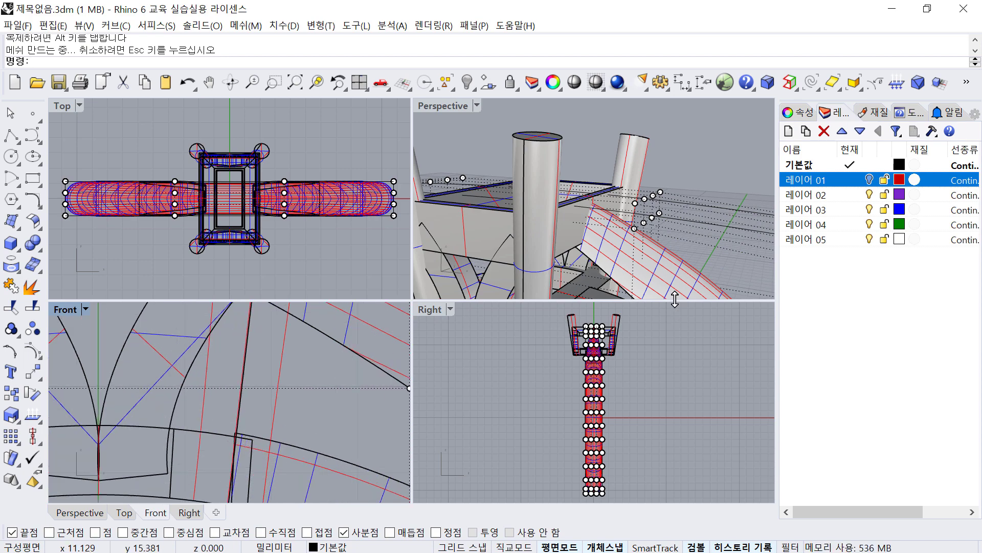
pyautogui.moveTo(710, 171); pyautogui.dragTo(697, 187, button='right')
pyautogui.scroll(-12, 247, 409)
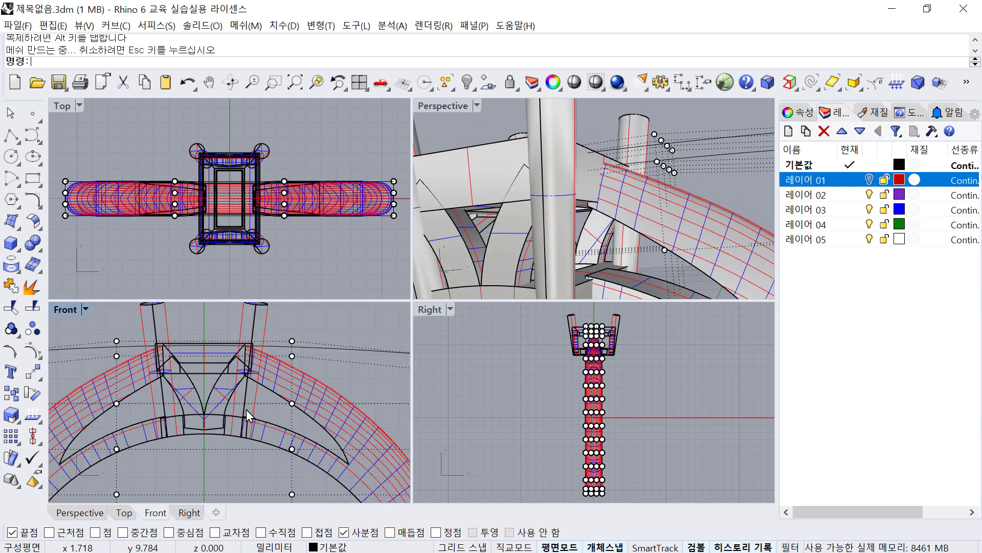
# Reselect the central cage points of the two uppermost rows and raise them slightly further toward the setting's upper edge.
pyautogui.moveTo(241, 400); pyautogui.dragTo(255, 432, button='right')
pyautogui.moveTo(353, 409); pyautogui.dragTo(353, 410)
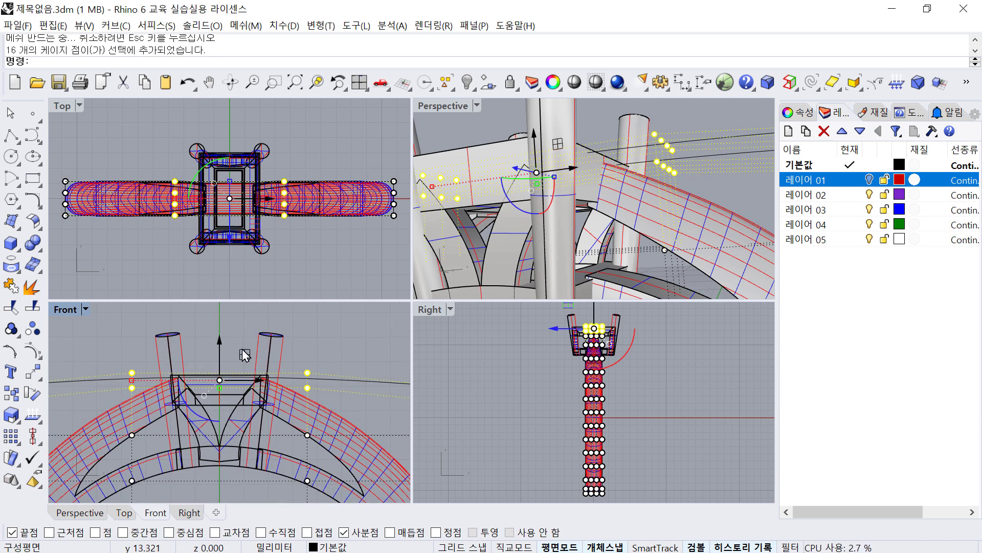
pyautogui.moveTo(222, 339); pyautogui.dragTo(222, 332)
pyautogui.scroll(-1, 220, 375)
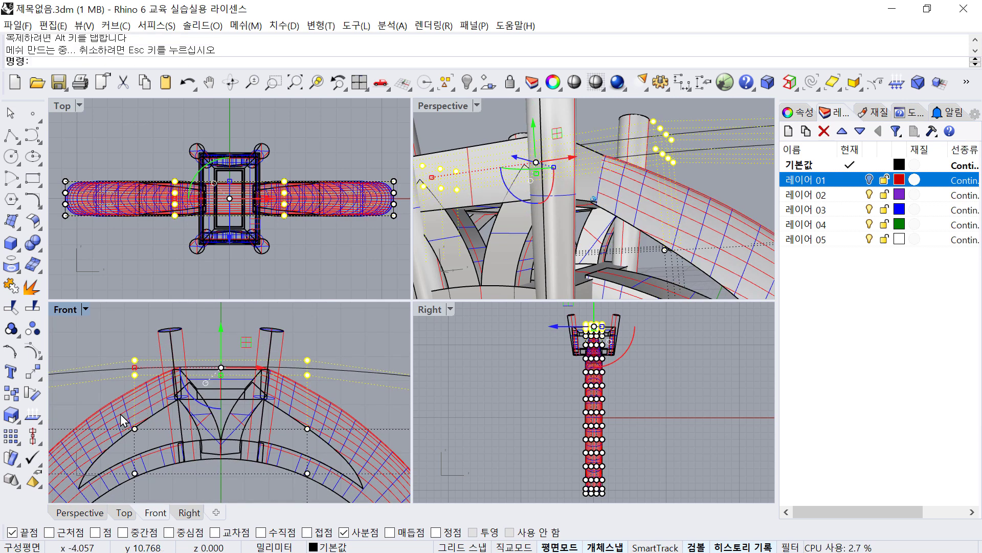
# Lower the central cage points of the third row, correct them slightly upward and release the selection.
pyautogui.moveTo(123, 417); pyautogui.dragTo(337, 437)
pyautogui.scroll(1, 231, 385)
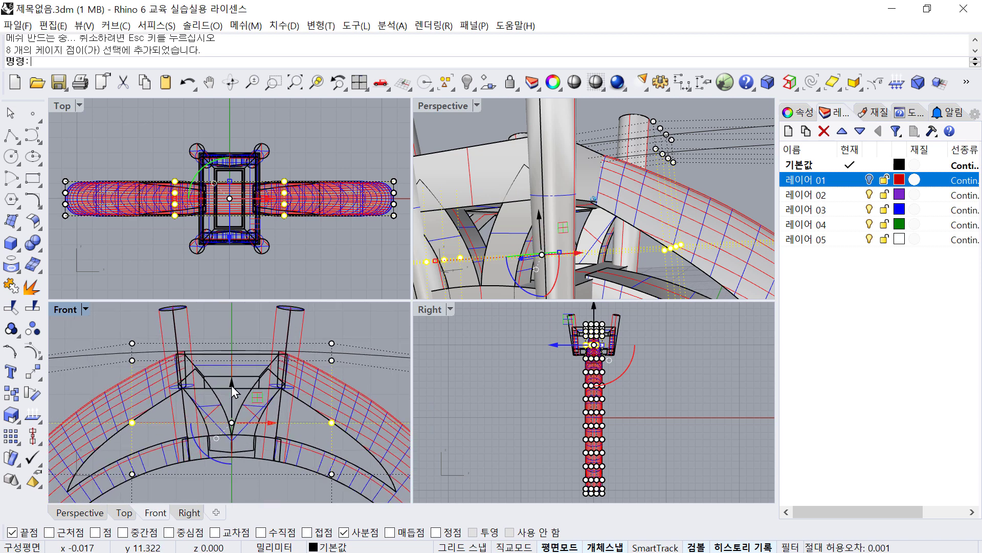
pyautogui.moveTo(232, 386); pyautogui.dragTo(235, 391)
pyautogui.scroll(3, 354, 331)
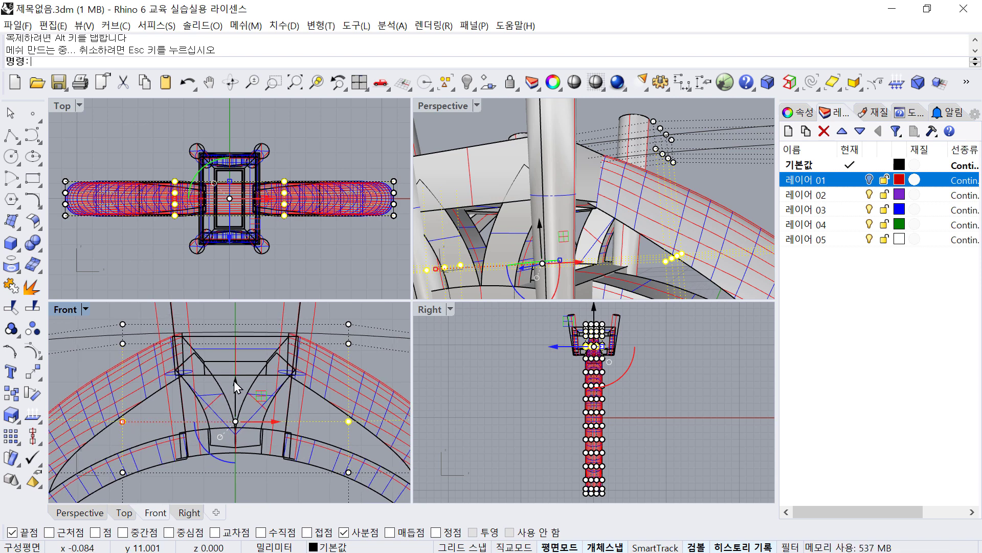
pyautogui.moveTo(234, 380); pyautogui.dragTo(235, 376)
pyautogui.scroll(-2, 345, 334)
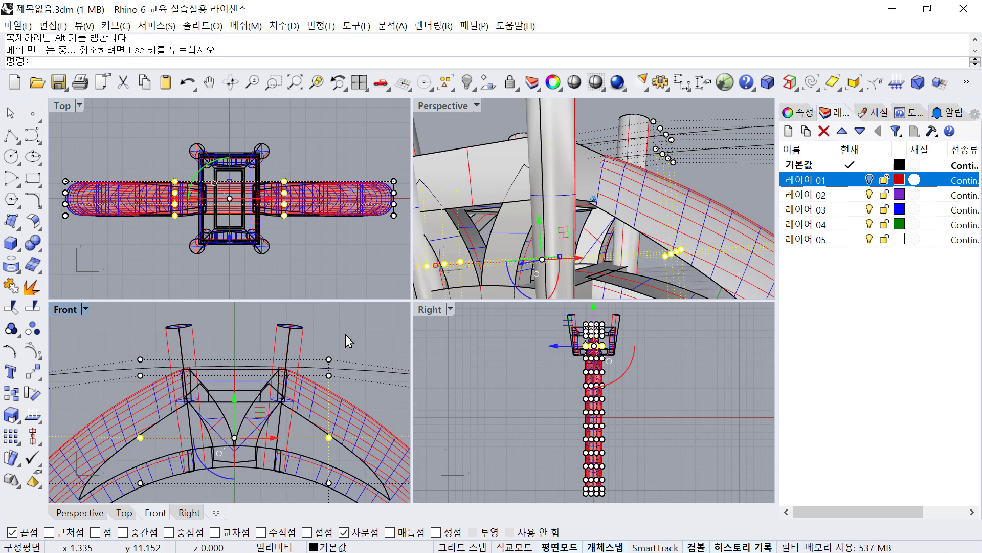
pyautogui.click(346, 334)
# Lower the central cage points of the two uppermost rows slightly, raise only the second row's central points, and hide the cage points.
pyautogui.moveTo(691, 118); pyautogui.dragTo(646, 179, button='right')
pyautogui.moveTo(116, 340); pyautogui.dragTo(374, 388)
pyautogui.moveTo(231, 333); pyautogui.dragTo(231, 338)
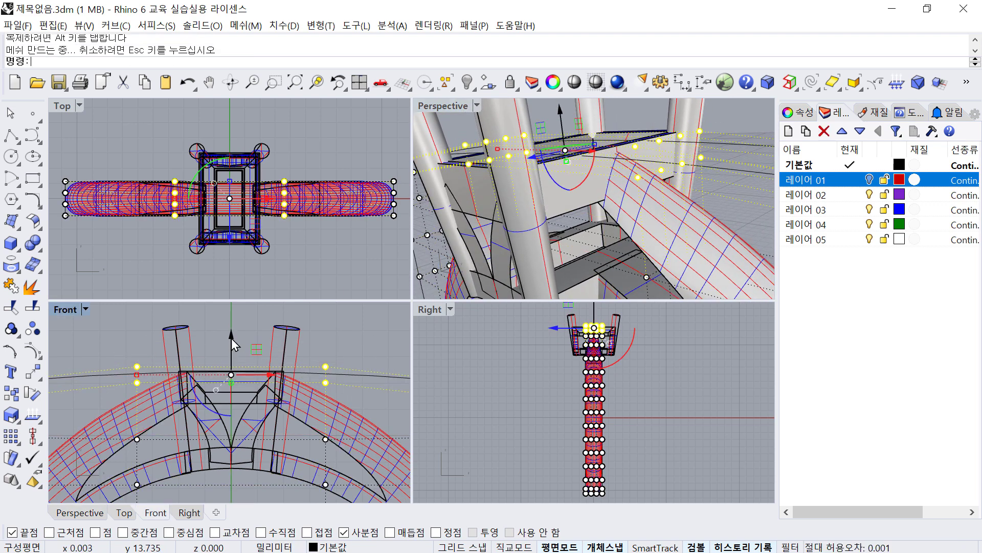
pyautogui.click(278, 314)
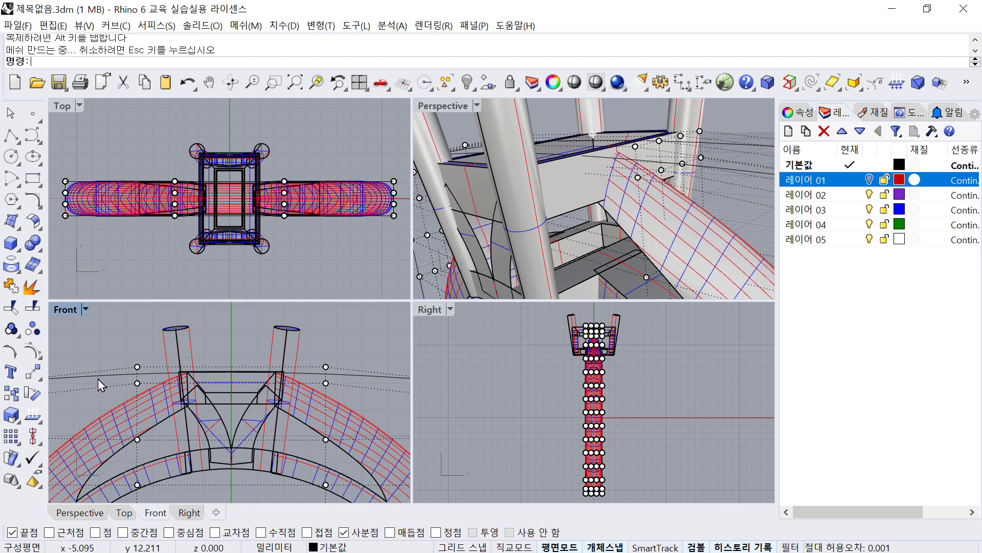
pyautogui.moveTo(98, 378); pyautogui.dragTo(384, 391)
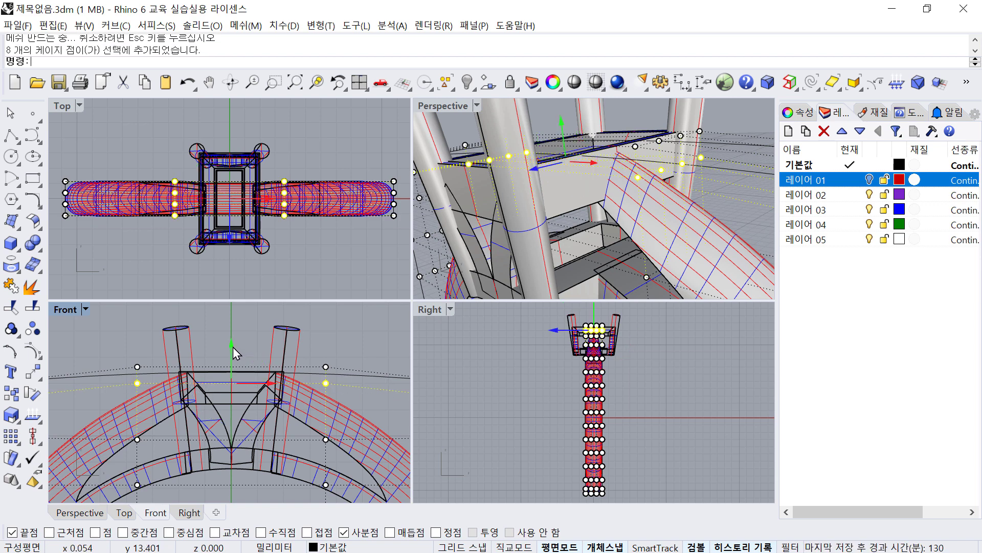
pyautogui.moveTo(232, 347); pyautogui.dragTo(232, 341)
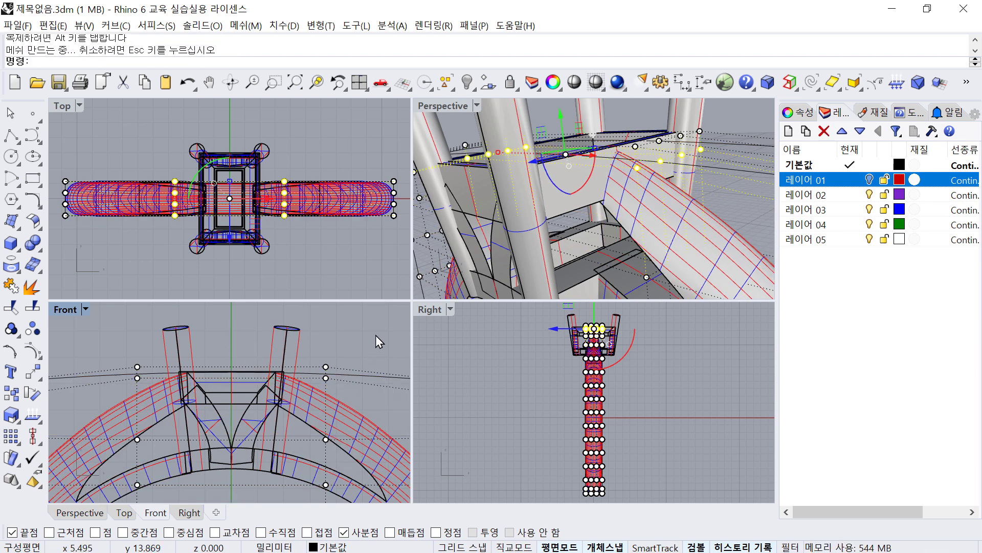
pyautogui.press('Escape')
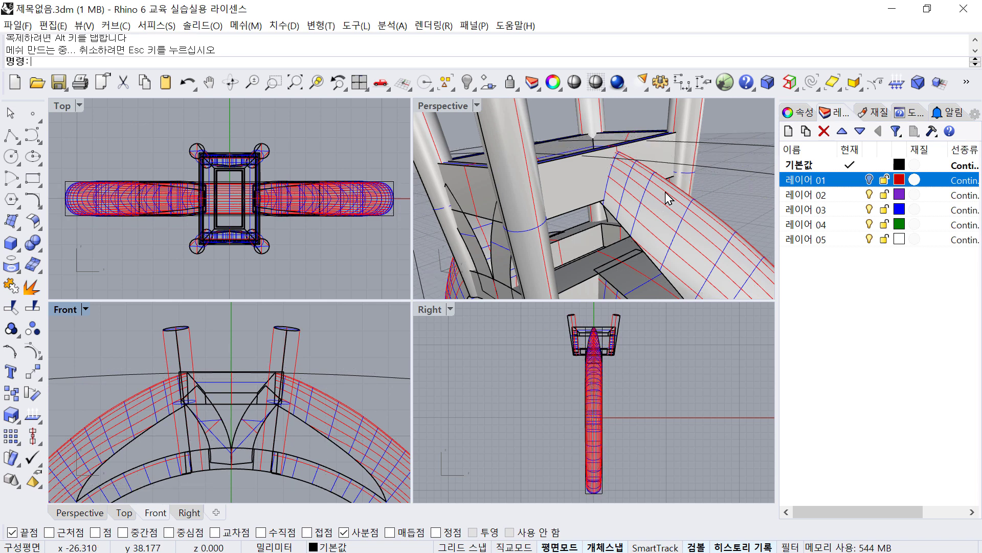
# Select the control cage around the band and turn its points back on.
pyautogui.scroll(-5, 671, 195)
pyautogui.moveTo(672, 193); pyautogui.dragTo(611, 238, button='right')
pyautogui.click(665, 164)
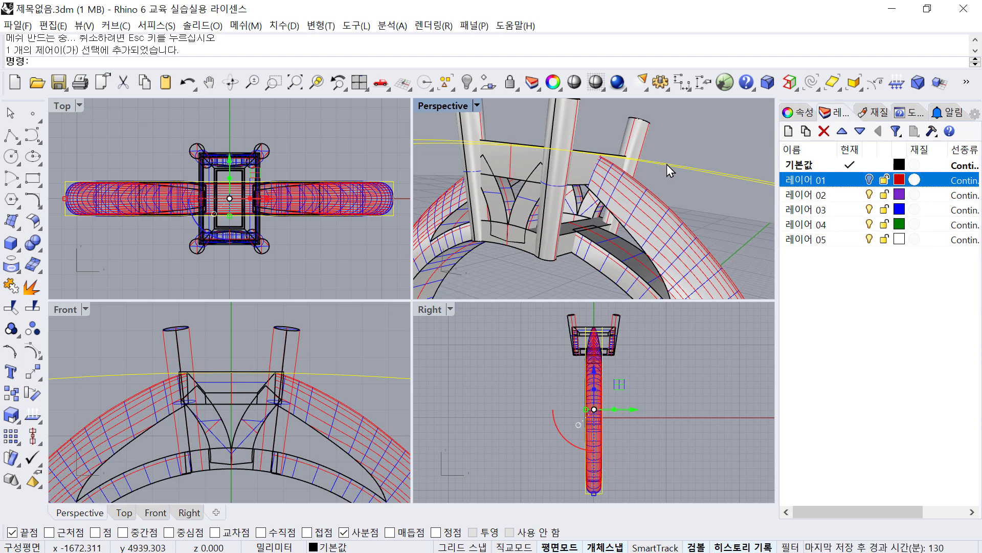
pyautogui.press('F10')
pyautogui.moveTo(532, 225); pyautogui.dragTo(552, 192, button='right')
pyautogui.scroll(5, 551, 192)
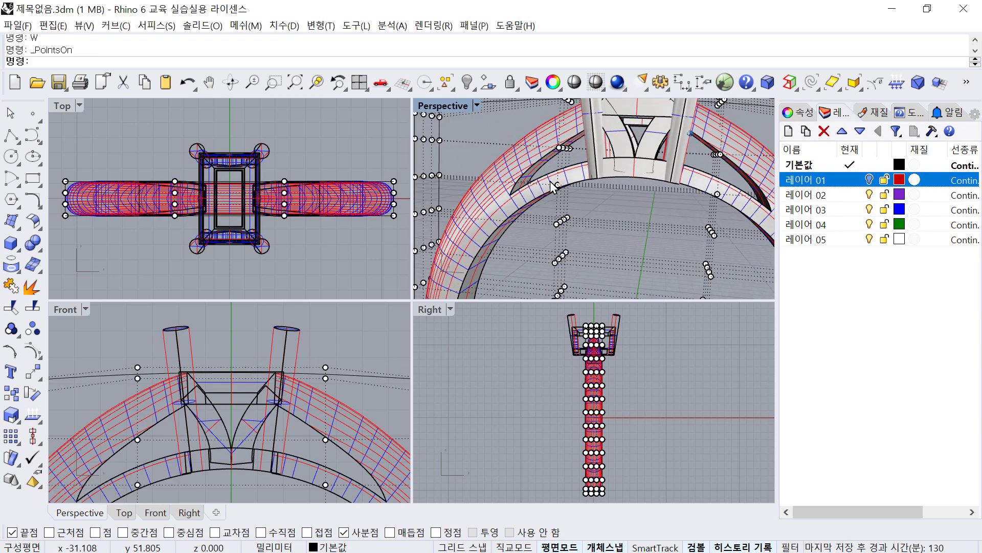
# Try shifting the fourth-row cage points sideways across the band's width, and undo each move.
pyautogui.moveTo(192, 438); pyautogui.dragTo(180, 381, button='right')
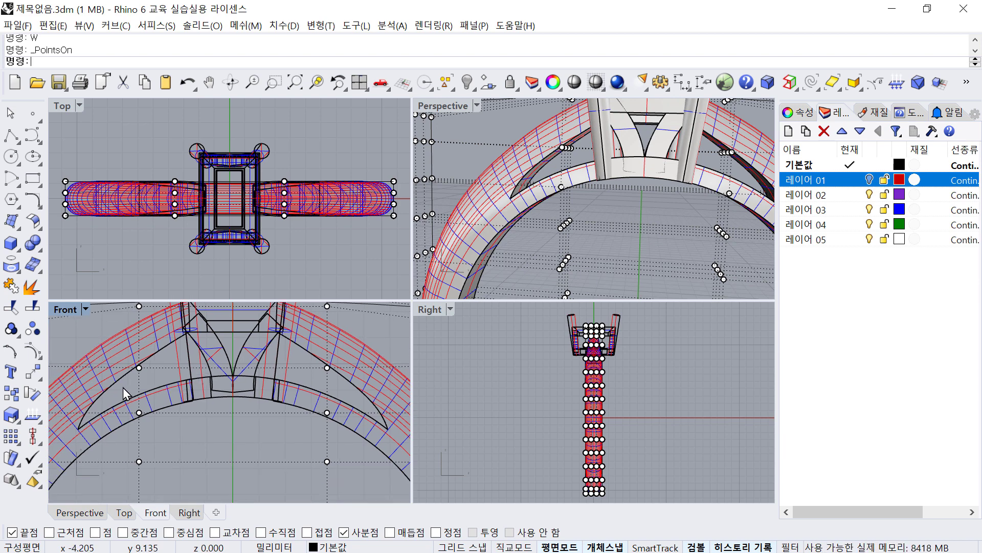
pyautogui.moveTo(122, 388); pyautogui.dragTo(342, 429)
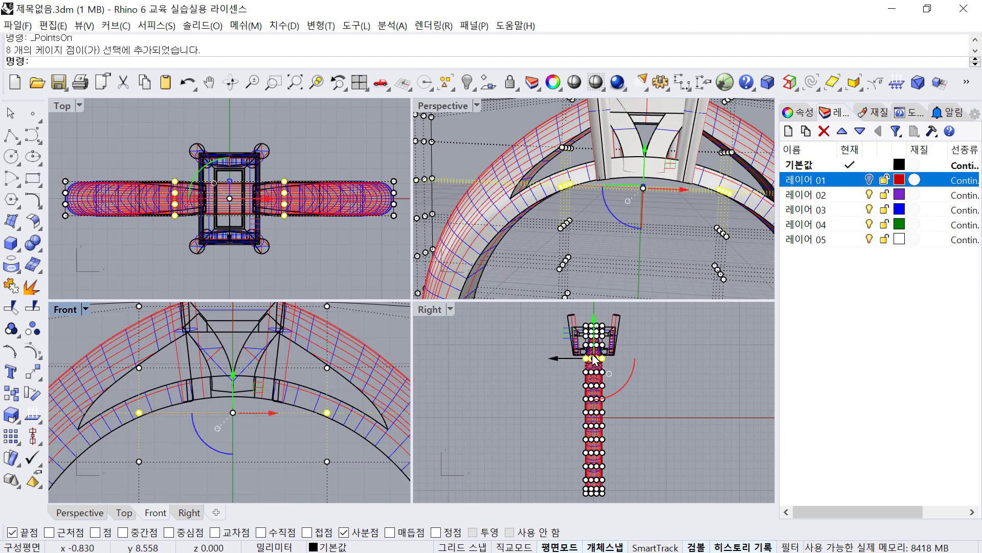
pyautogui.scroll(8, 593, 353)
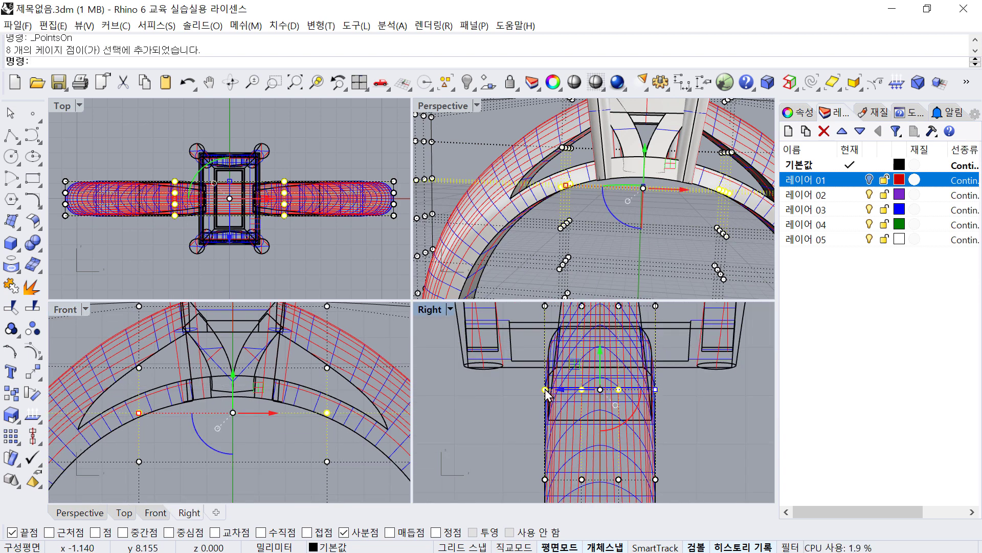
pyautogui.moveTo(546, 394); pyautogui.dragTo(562, 393)
pyautogui.hotkey('ctrl', 'z')
pyautogui.scroll(4, 653, 391)
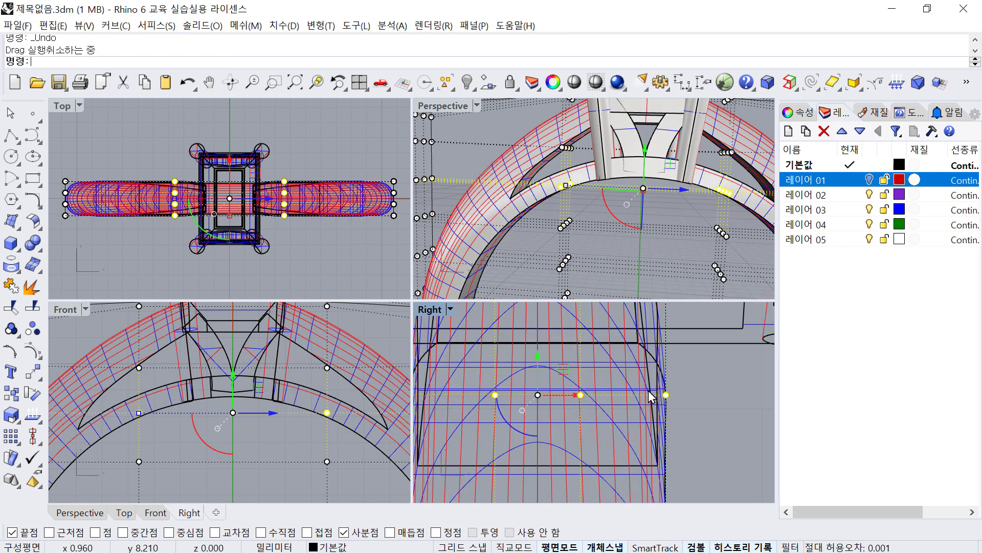
pyautogui.scroll(-2, 629, 399)
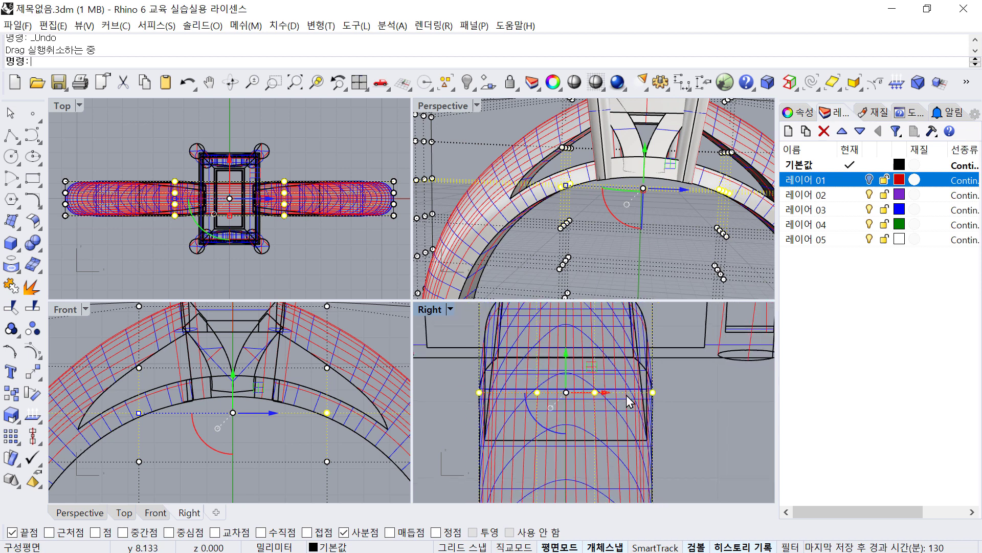
pyautogui.click(460, 392)
pyautogui.moveTo(630, 406); pyautogui.dragTo(665, 407)
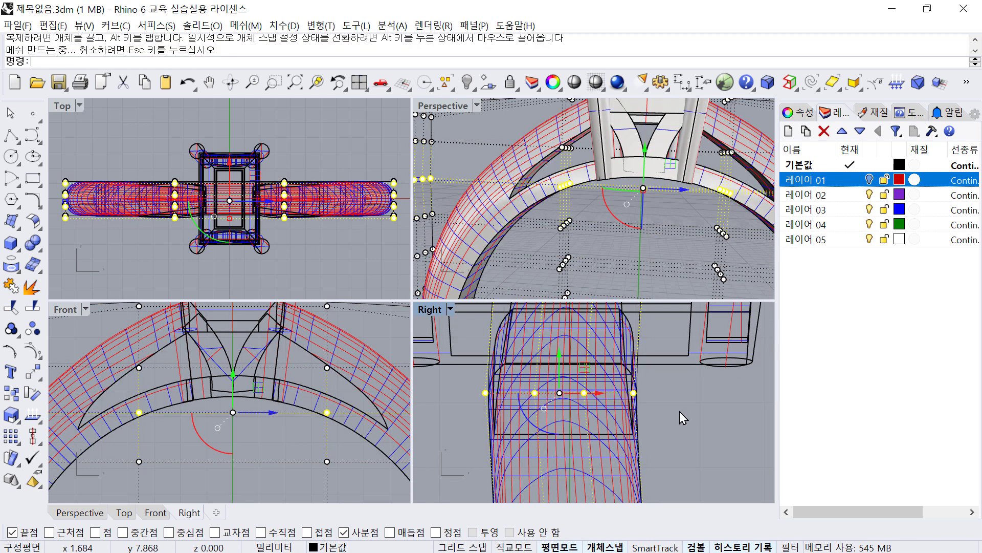
pyautogui.hotkey('ctrl', 'z')
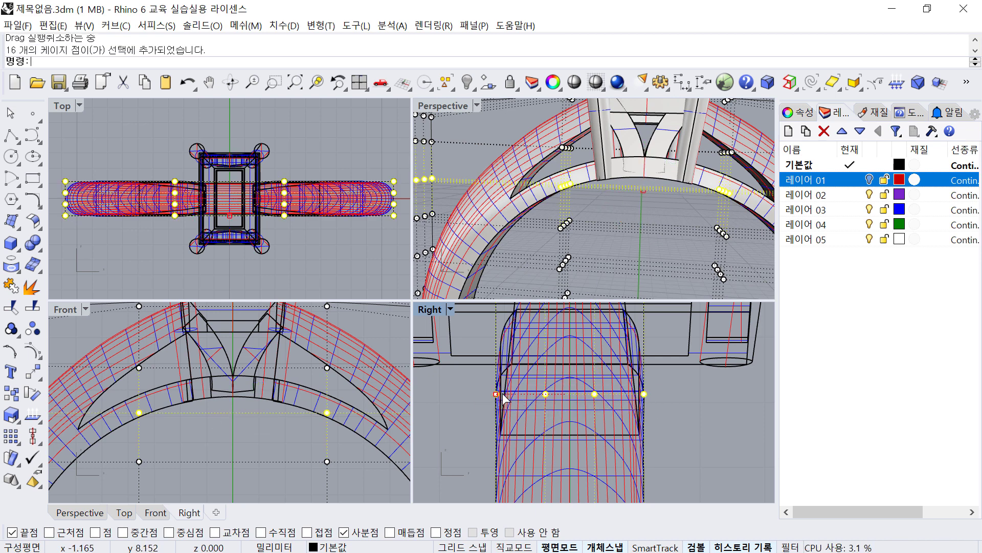
# Scale all fourth-row cage points inward across the band's width to narrow the band below the setting.
pyautogui.moveTo(496, 395); pyautogui.dragTo(513, 394)
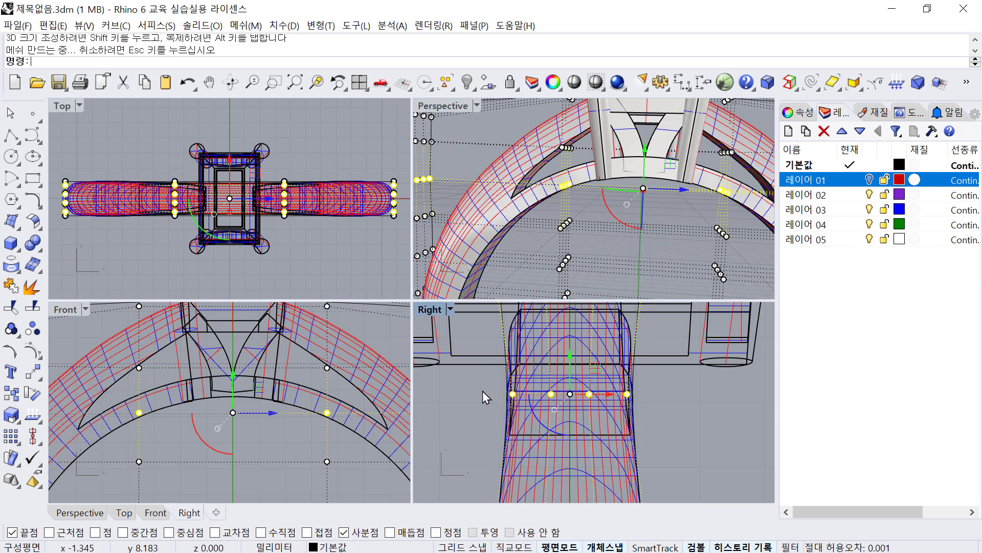
pyautogui.moveTo(483, 390); pyautogui.dragTo(513, 412, button='right')
pyautogui.click(516, 132)
pyautogui.moveTo(507, 130); pyautogui.dragTo(537, 404, button='right')
pyautogui.scroll(-3, 514, 355)
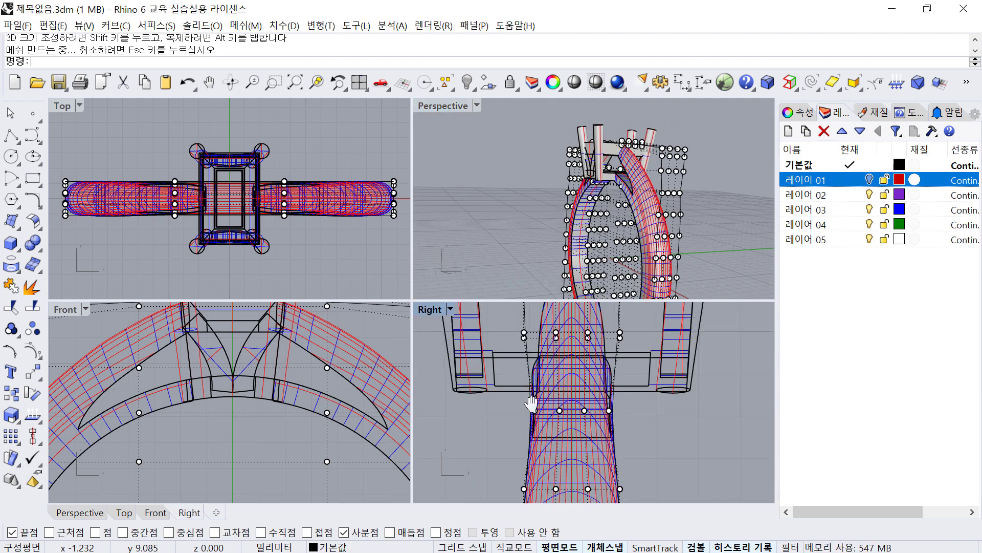
# Scale all third-row cage points slightly inward across the width to slim the shoulders beside the setting.
pyautogui.moveTo(574, 381); pyautogui.dragTo(623, 392)
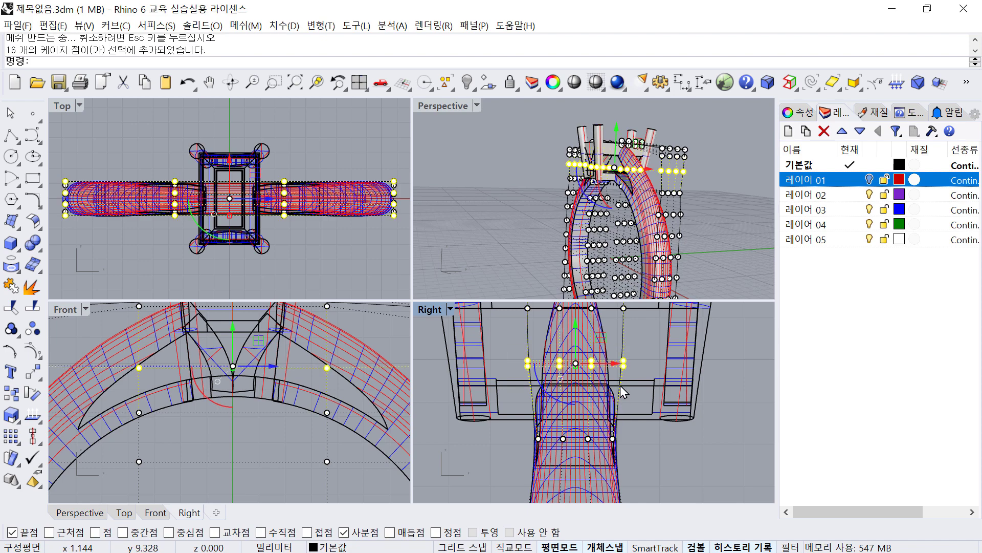
pyautogui.moveTo(530, 368); pyautogui.dragTo(539, 367)
pyautogui.click(711, 242)
pyautogui.moveTo(711, 242); pyautogui.dragTo(608, 266, button='right')
pyautogui.scroll(-4, 562, 410)
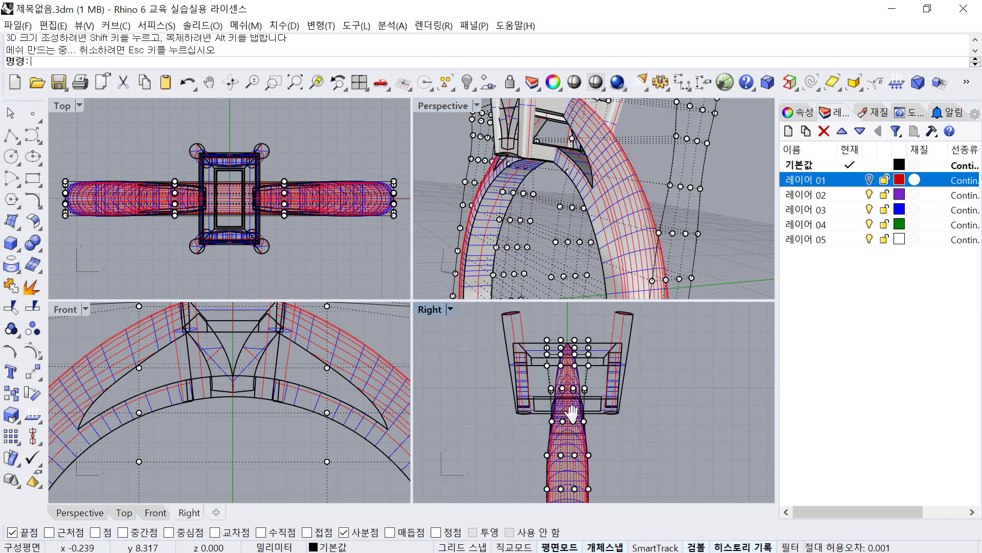
# Scale only the central cage points of the fifth row slightly inward across the band's width and release them.
pyautogui.moveTo(520, 407); pyautogui.dragTo(406, 445)
pyautogui.scroll(-3, 255, 438)
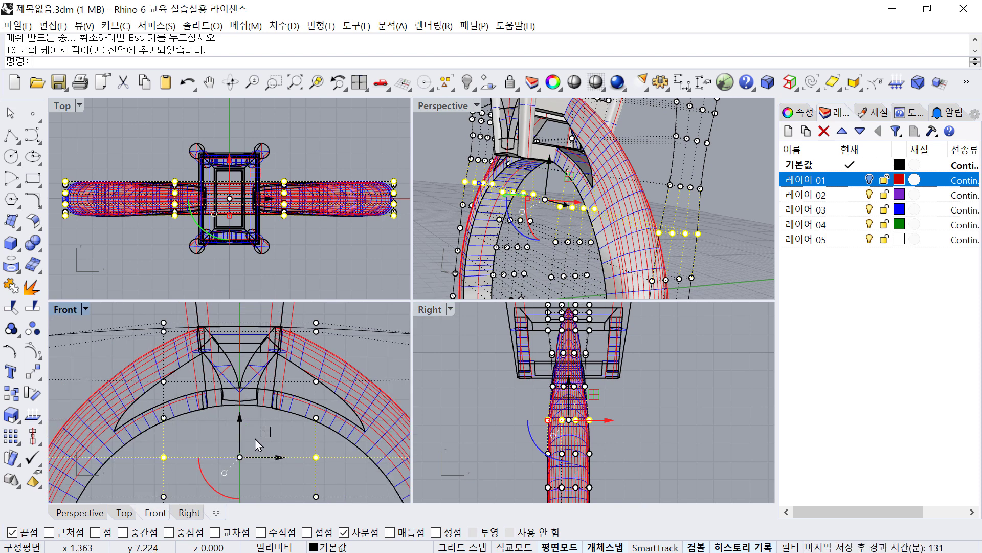
pyautogui.moveTo(361, 422); pyautogui.dragTo(158, 453)
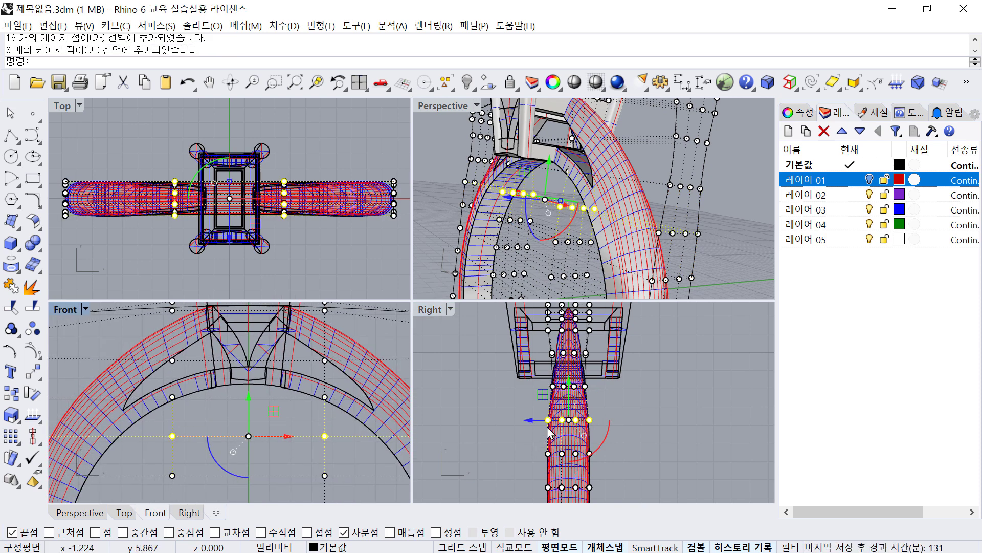
pyautogui.scroll(4, 591, 425)
pyautogui.moveTo(588, 421); pyautogui.dragTo(578, 424)
pyautogui.press('Escape')
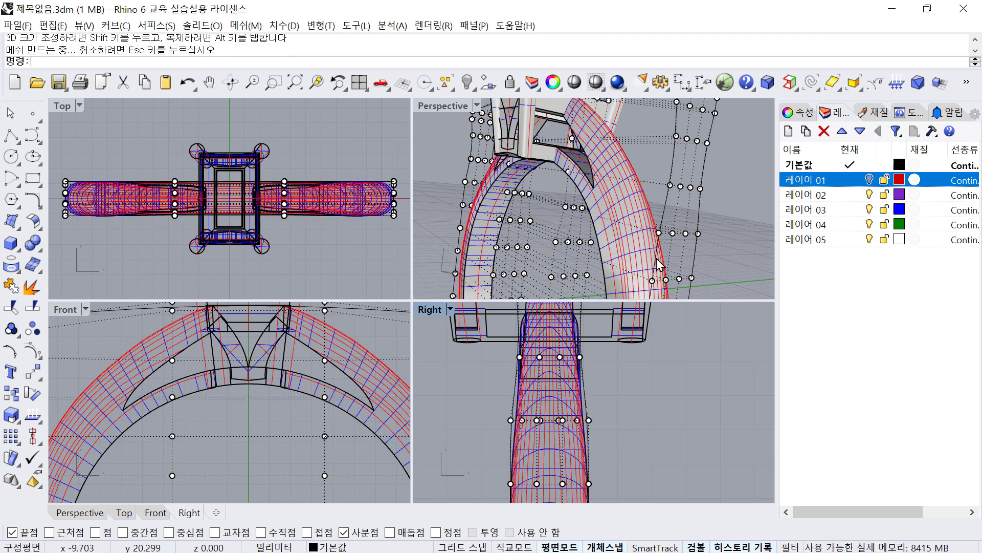
# Delete the 4 × 4 × 15 control cage around the reshaped band and check the shoulders against the setting.
pyautogui.click(660, 258)
pyautogui.click(666, 164)
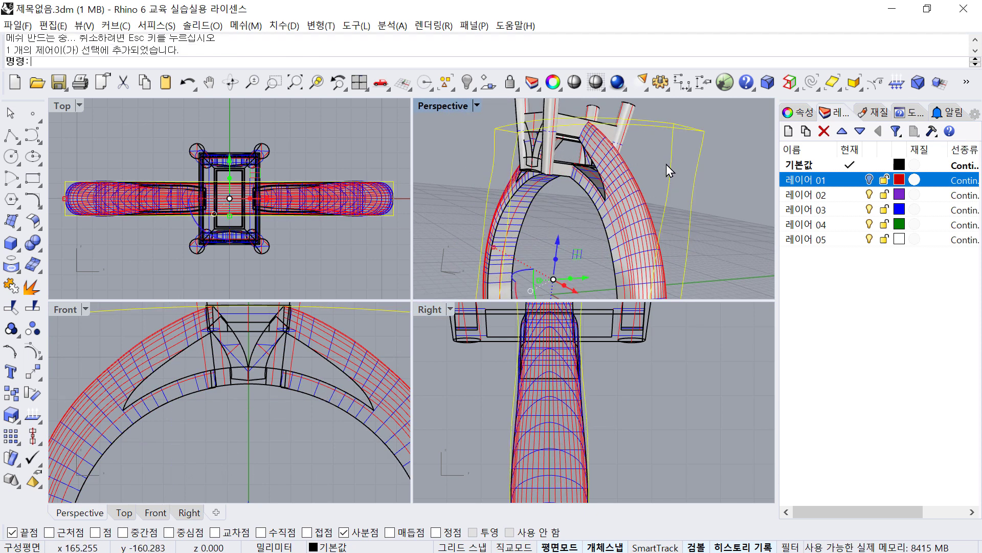
pyautogui.press('Delete')
pyautogui.moveTo(691, 169); pyautogui.dragTo(641, 155, button='right')
pyautogui.scroll(10, 691, 179)
pyautogui.scroll(-8, 695, 164)
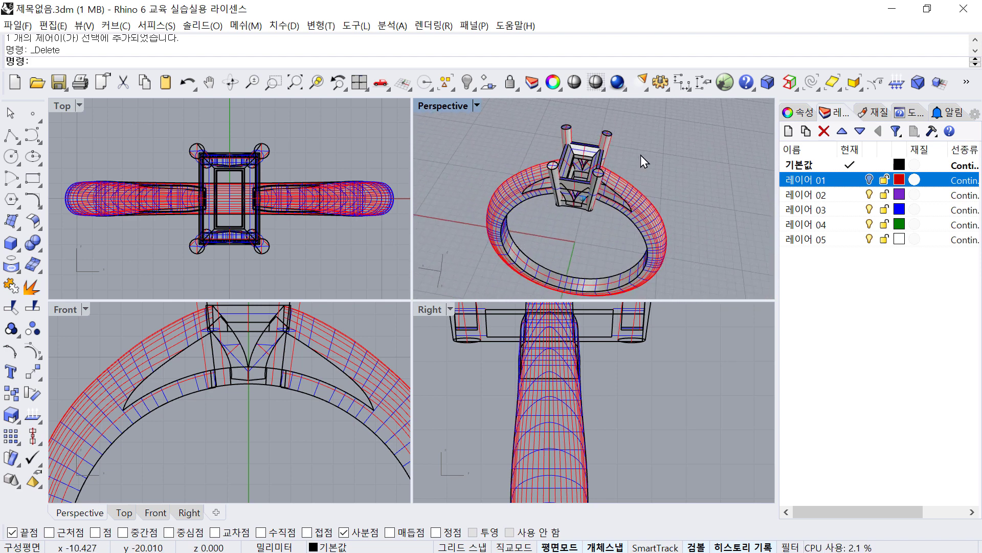
pyautogui.scroll(6, 624, 143)
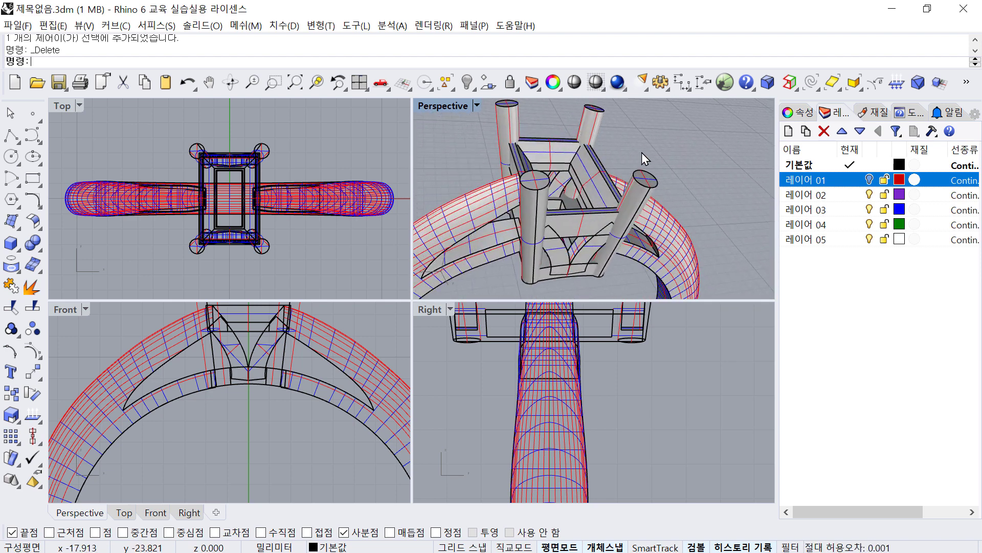
# Show all hidden objects, isolate the rectangular gemstone mesh and fit it in all viewports.
pyautogui.hotkey('ctrl', 'alt', 'h')
pyautogui.click(588, 158)
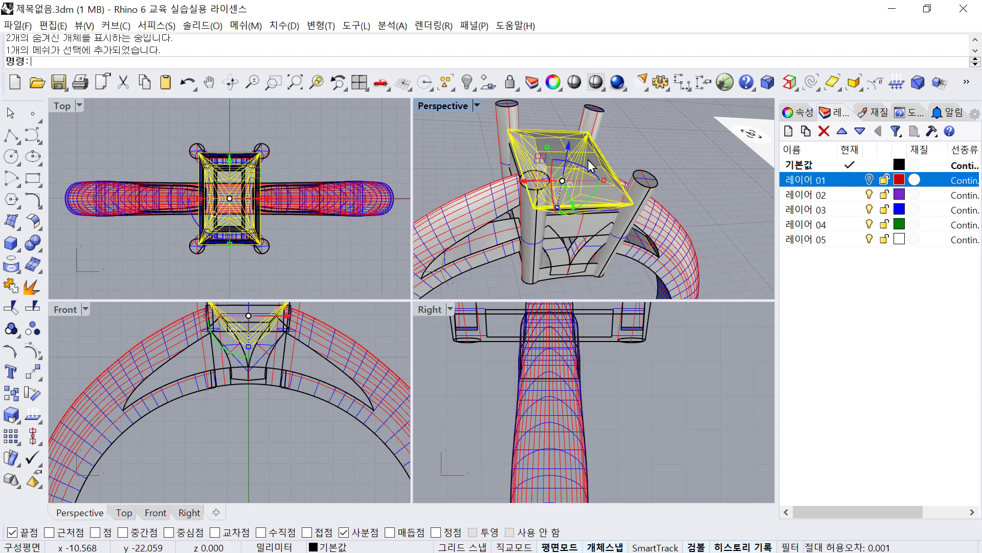
pyautogui.scroll(-3, 588, 159)
pyautogui.hotkey('ctrl', 'h')
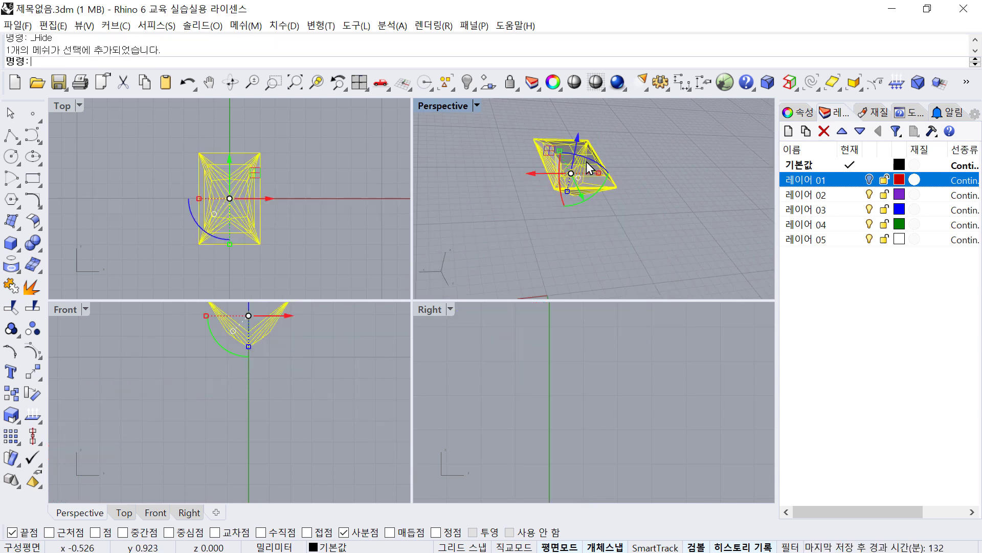
pyautogui.click(359, 82)
pyautogui.scroll(-3, 296, 404)
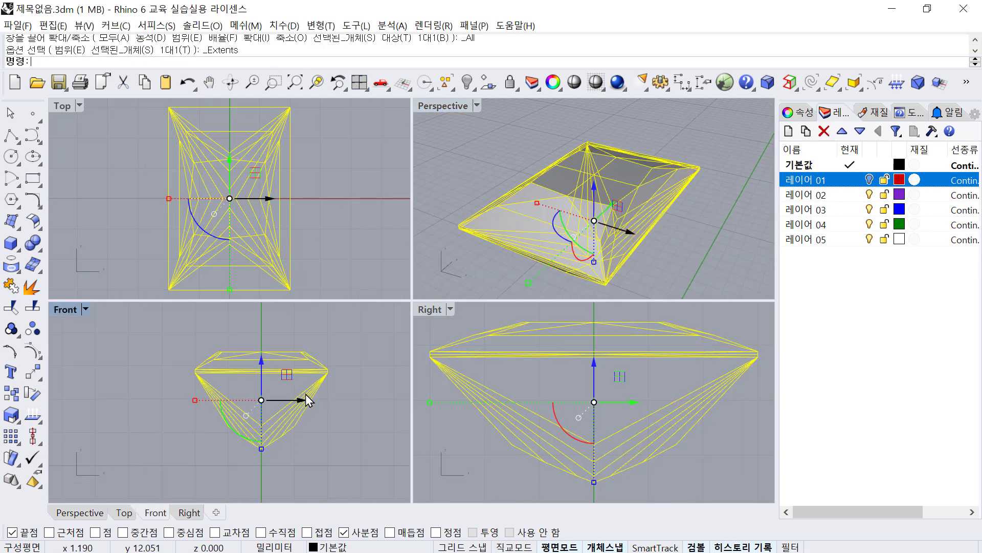
# Draw an open polyline in the Right view just outside the gemstone's edge, following the crown slope, vertical girdle and pavilion slope.
pyautogui.click(11, 135)
pyautogui.moveTo(745, 308); pyautogui.dragTo(686, 336, button='right')
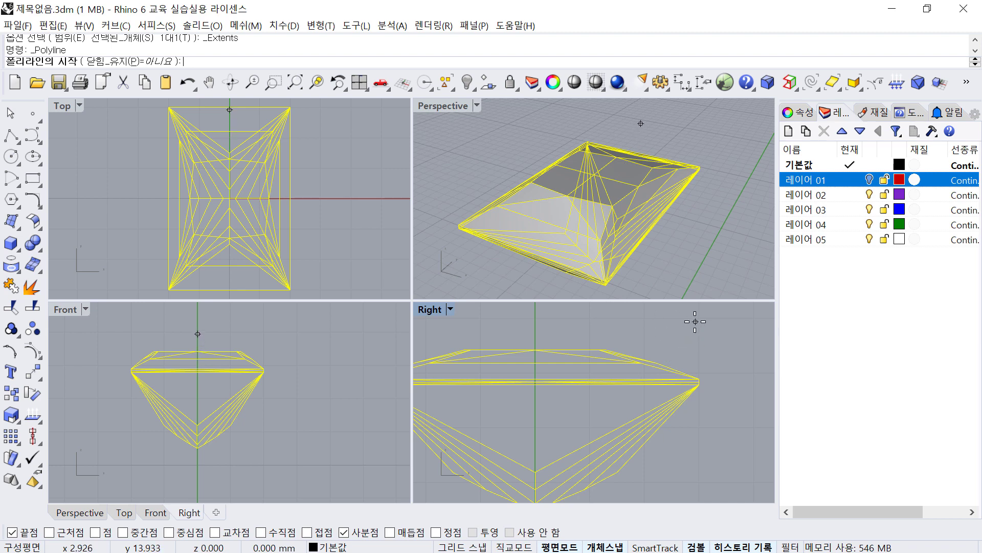
pyautogui.click(627, 341)
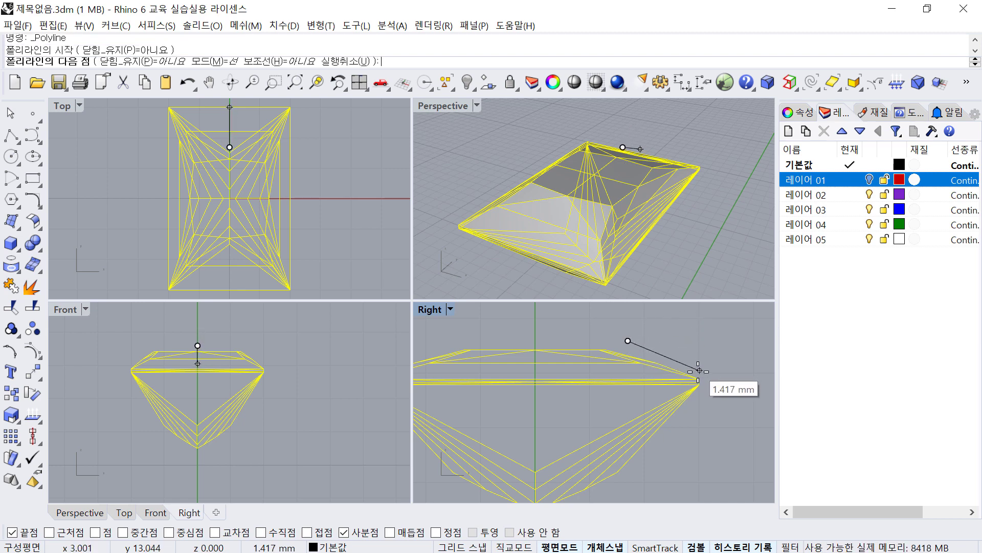
pyautogui.click(699, 375)
pyautogui.click(699, 392)
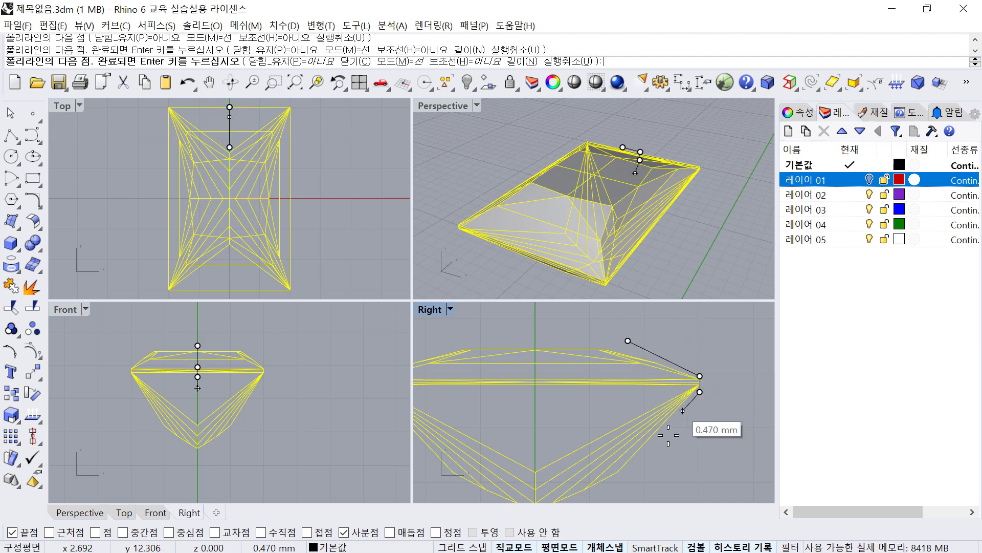
pyautogui.click(612, 478)
pyautogui.press('Return')
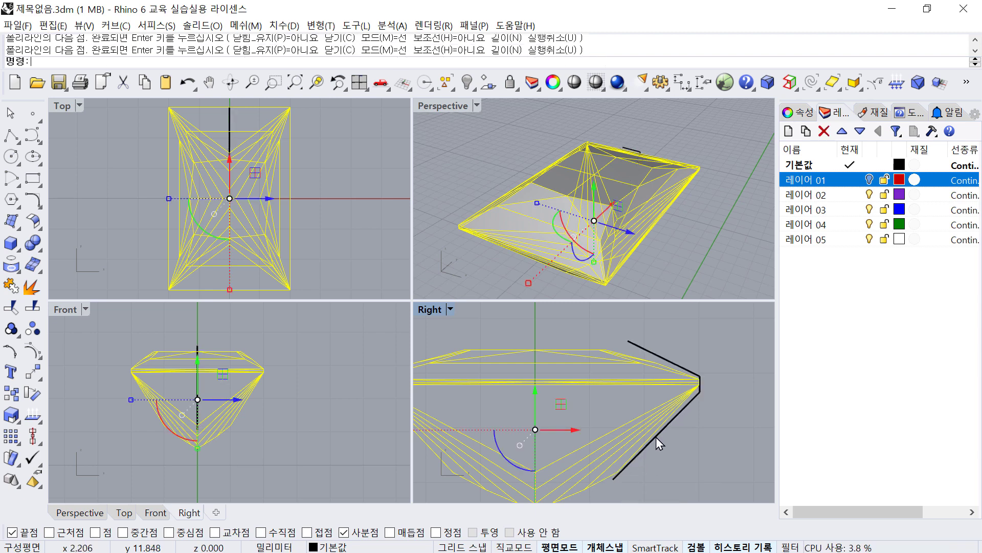
pyautogui.click(655, 436)
pyautogui.scroll(-3, 715, 415)
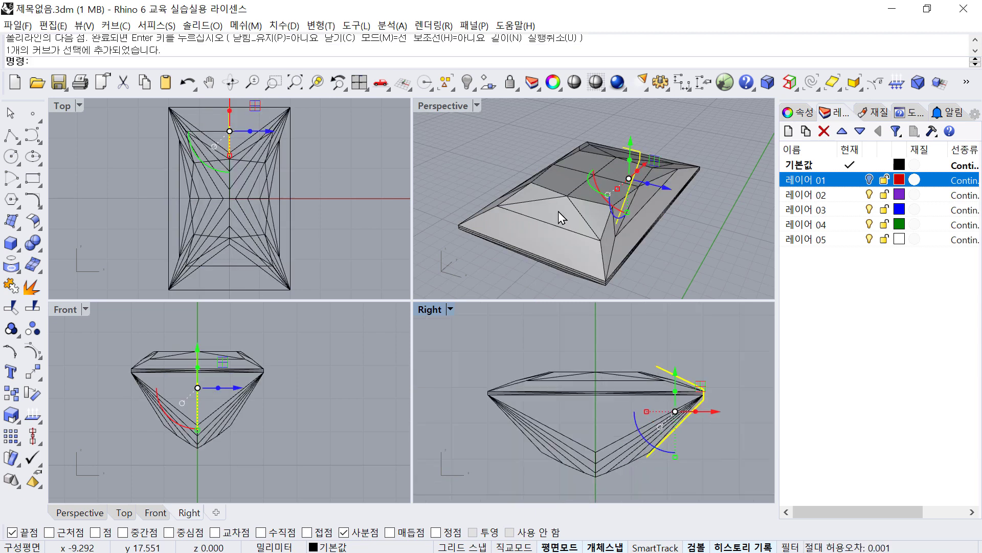
# Draw a 6 × 4 mm rectangle in the Top view, centred on the origin.
pyautogui.click(33, 183)
pyautogui.click(77, 185)
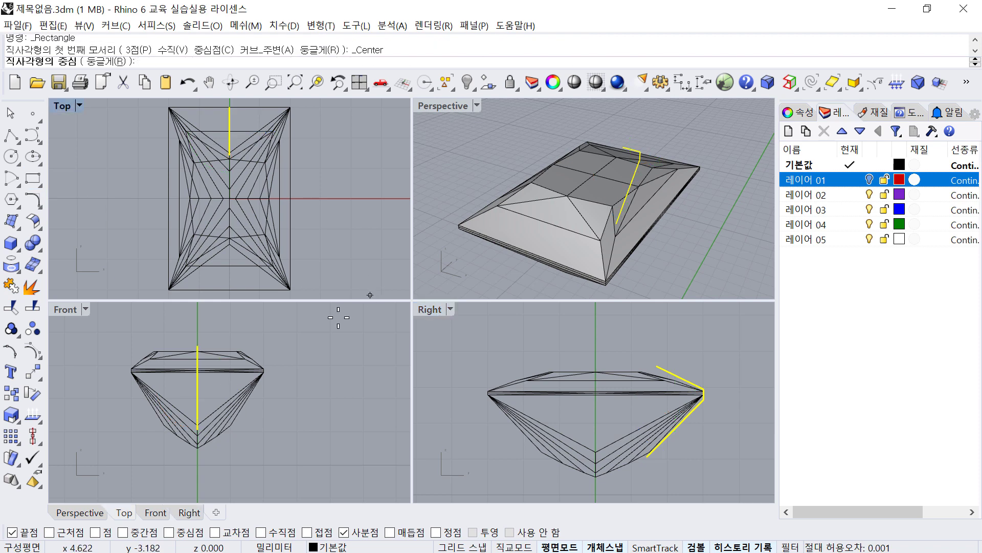
pyautogui.write('0')
pyautogui.press('Return')
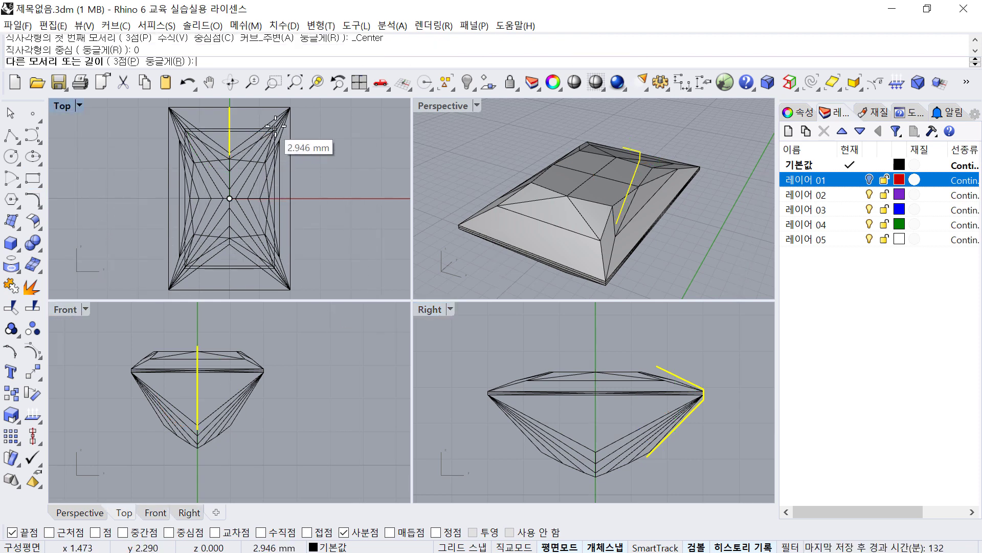
pyautogui.write('6')
pyautogui.press('Return')
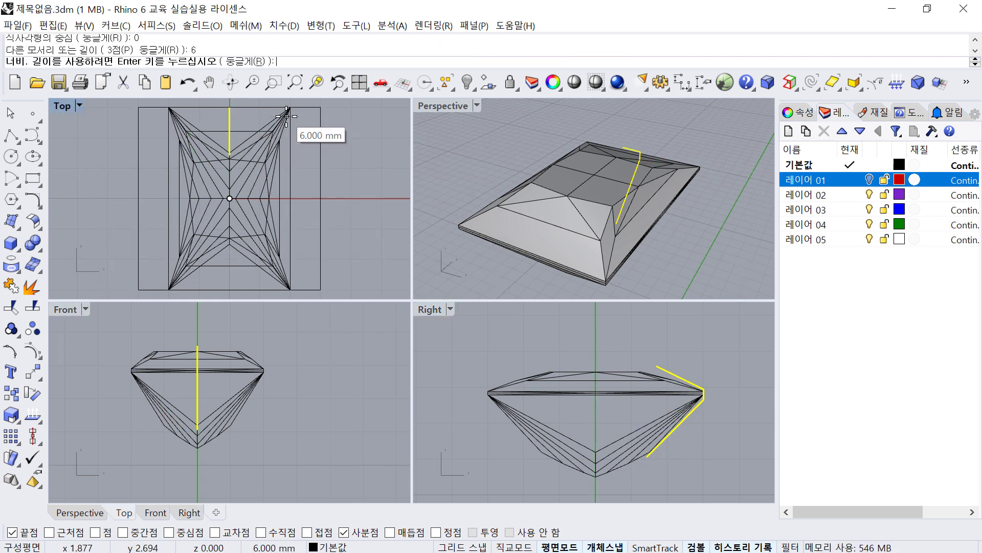
pyautogui.write('4')
pyautogui.press('Return')
# Rotate the 6 × 4 mm rectangle 90° about its centre to match the gemstone's outline.
pyautogui.click(138, 206)
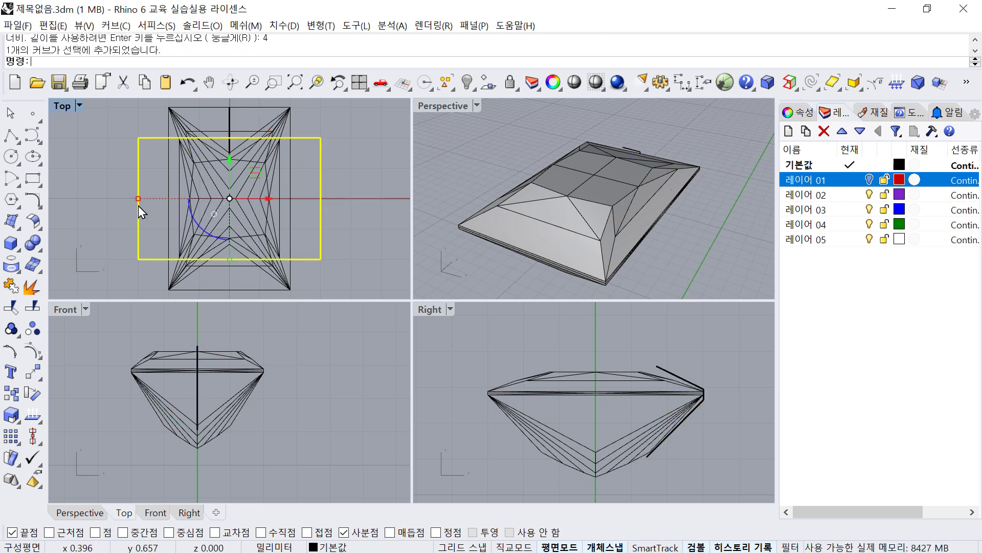
pyautogui.moveTo(180, 222); pyautogui.dragTo(295, 212)
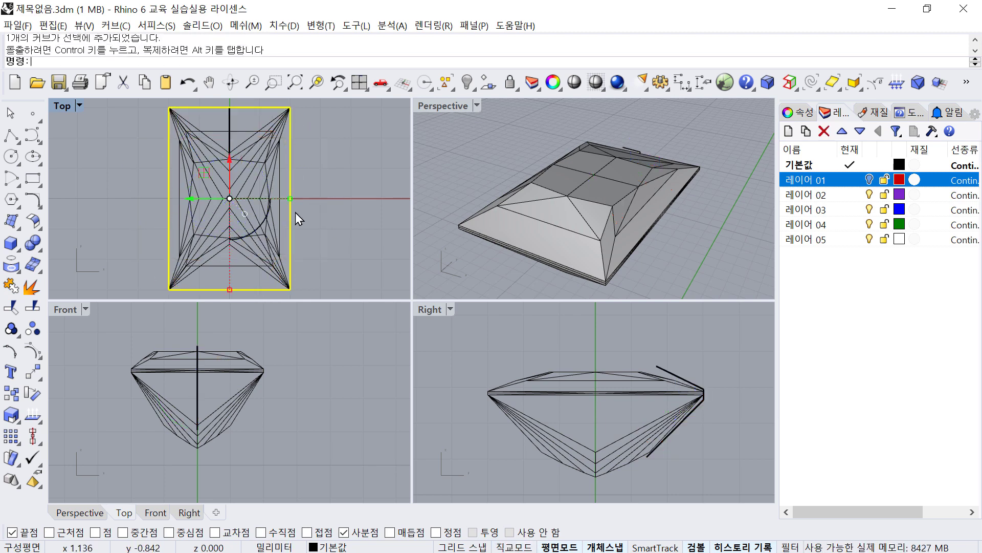
pyautogui.press('Escape')
# Hide everything except the gemstone profile polyline and the rectangle.
pyautogui.click(625, 151)
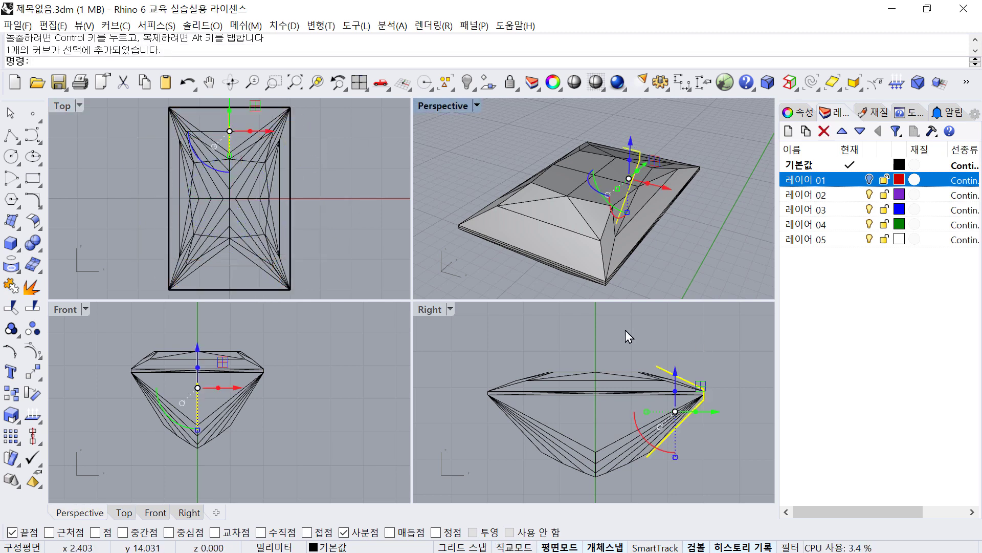
pyautogui.keyDown('shift'); pyautogui.click(294, 143); pyautogui.keyUp('shift')
pyautogui.click(338, 174)
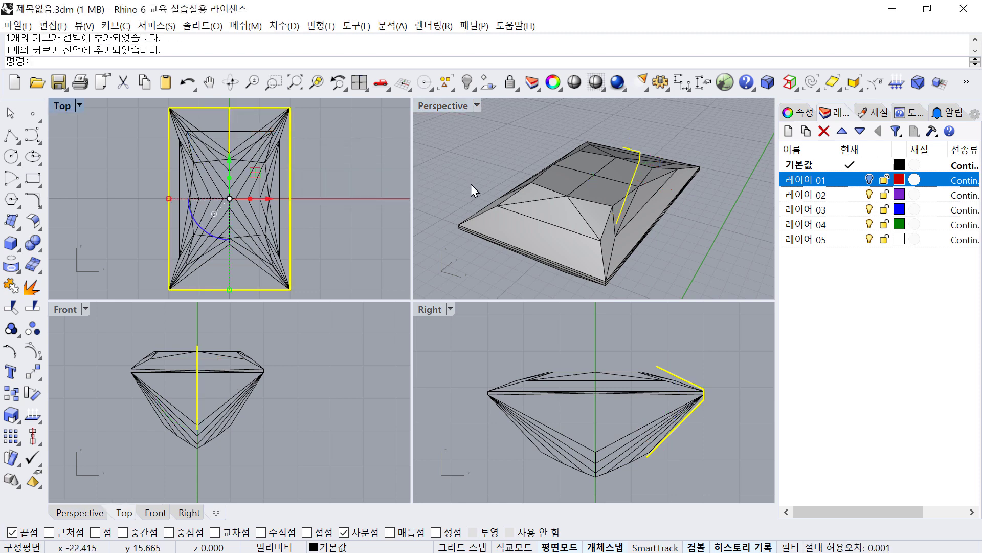
pyautogui.click(608, 217)
pyautogui.write('H')
pyautogui.press('Return')
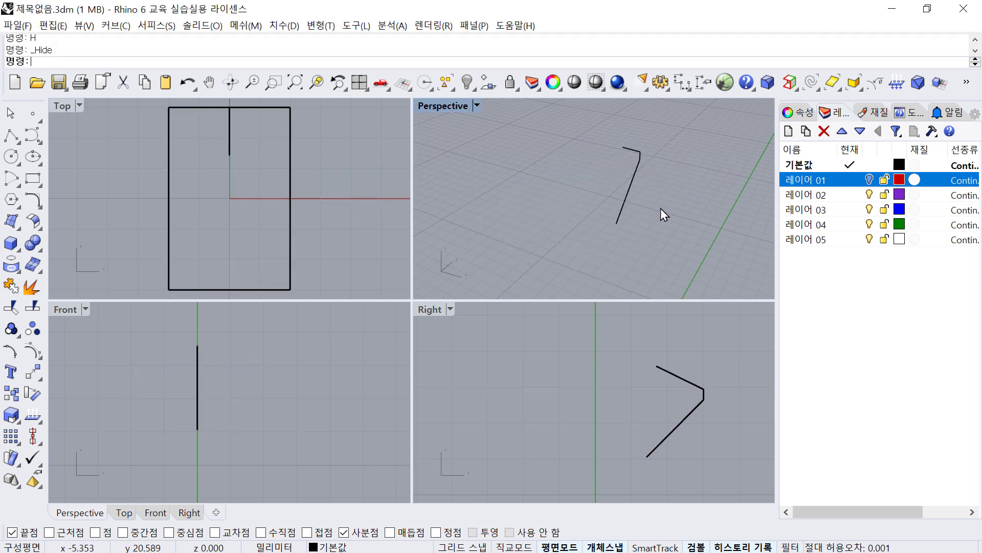
# Raise the rectangle straight up to the height of the profile's vertical girdle segment.
pyautogui.moveTo(625, 201); pyautogui.dragTo(614, 240, button='right')
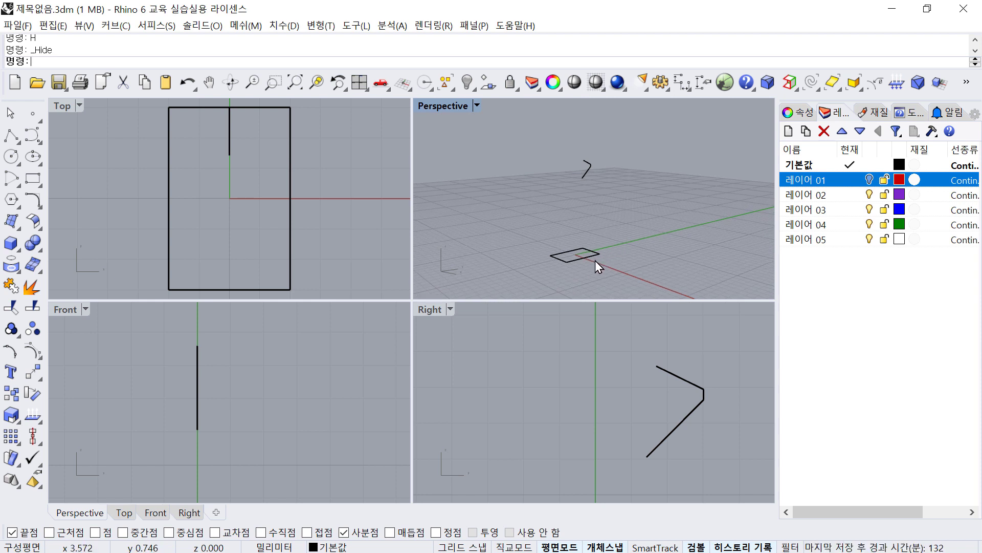
pyautogui.click(592, 259)
pyautogui.moveTo(594, 259); pyautogui.dragTo(575, 131)
pyautogui.click(640, 149)
pyautogui.scroll(5, 640, 149)
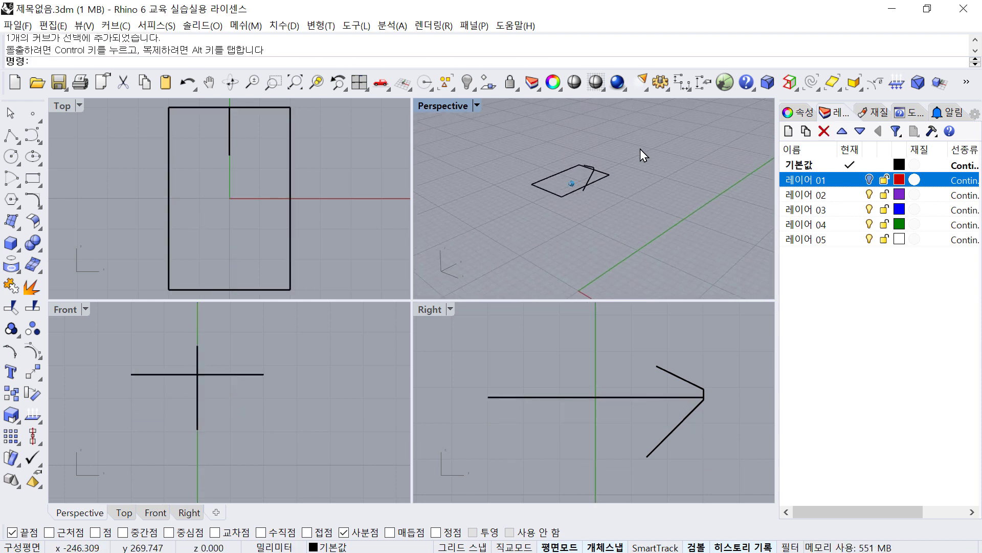
# Rail-revolve the profile polyline along the rectangle, around a vertical axis through the origin.
pyautogui.click(19, 224)
pyautogui.click(13, 254)
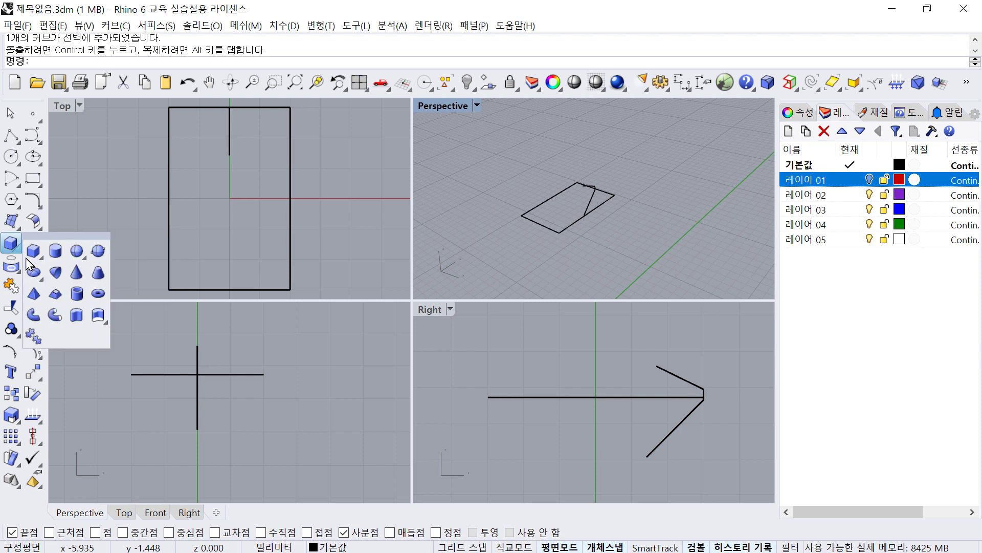
pyautogui.click(106, 204)
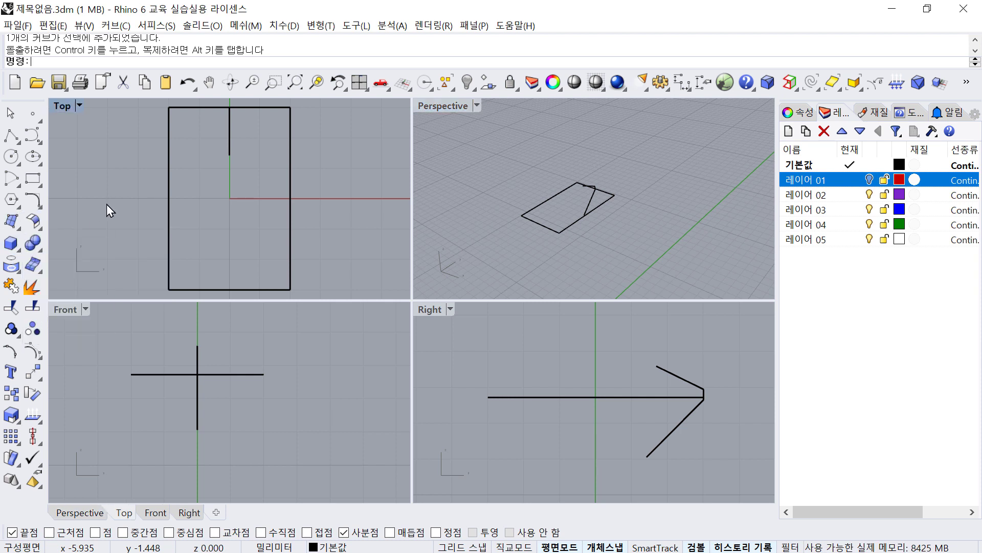
pyautogui.click(19, 231)
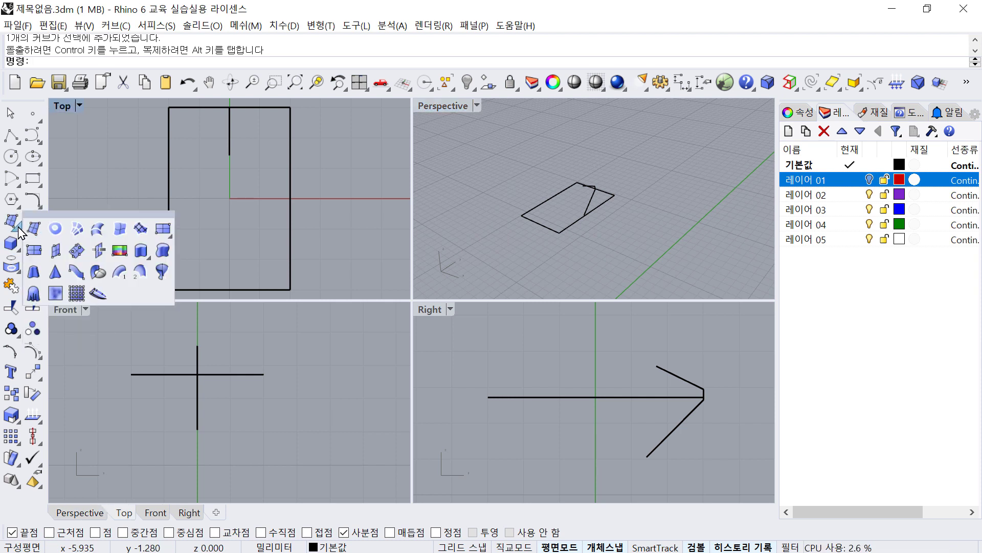
pyautogui.rightClick(167, 272)
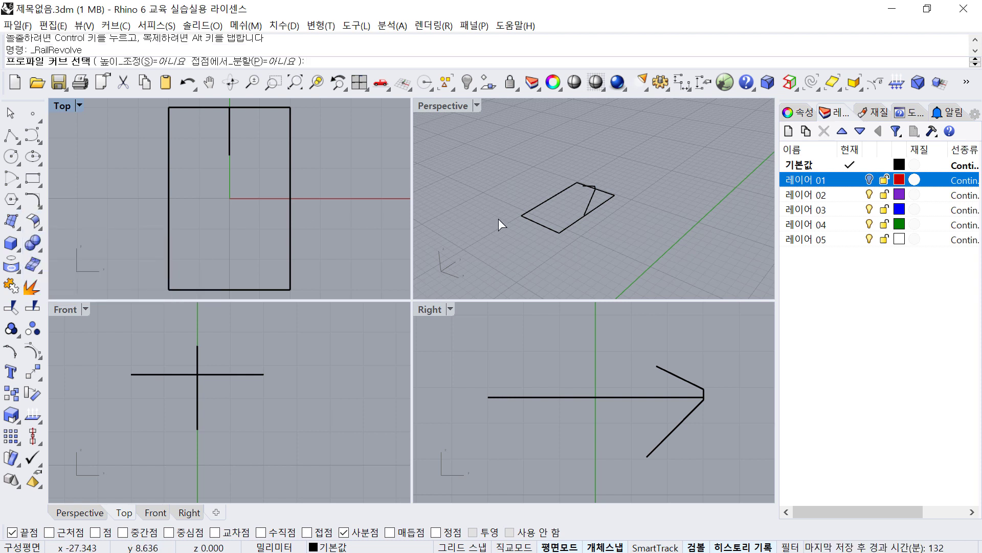
pyautogui.click(592, 198)
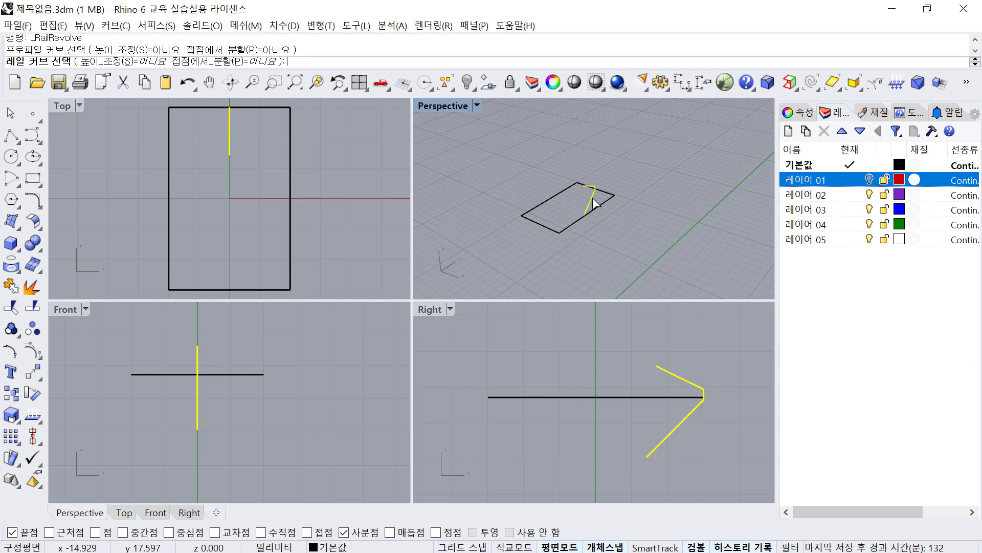
pyautogui.click(584, 214)
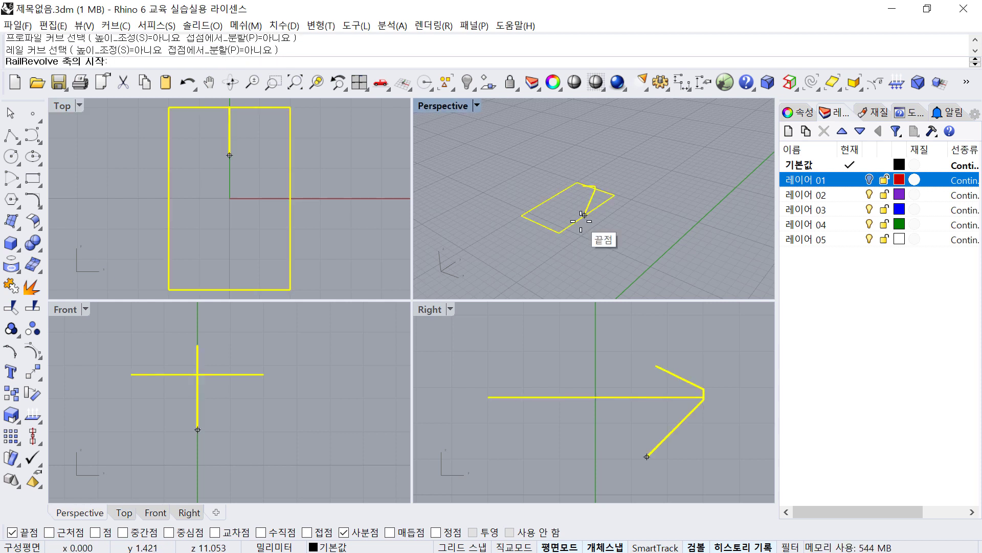
pyautogui.press('Return')
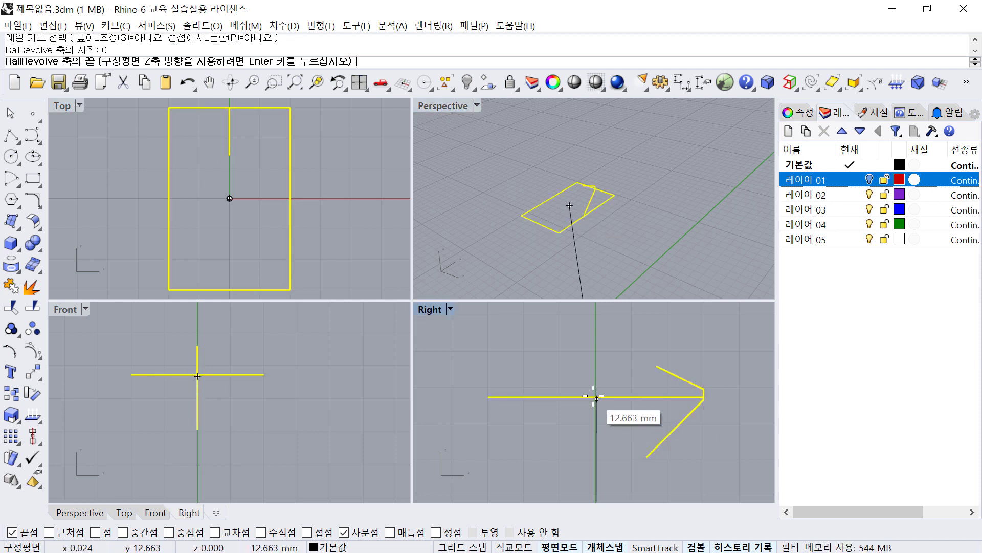
pyautogui.click(596, 347)
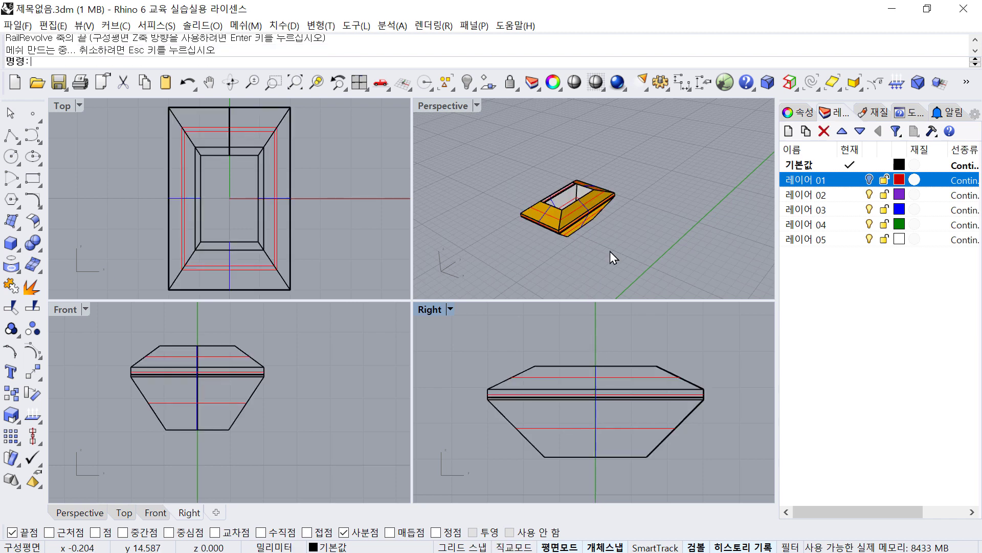
# Cap the open top and bottom of the rail-revolved gemstone form to make it a closed solid.
pyautogui.moveTo(637, 234); pyautogui.dragTo(611, 214, button='right')
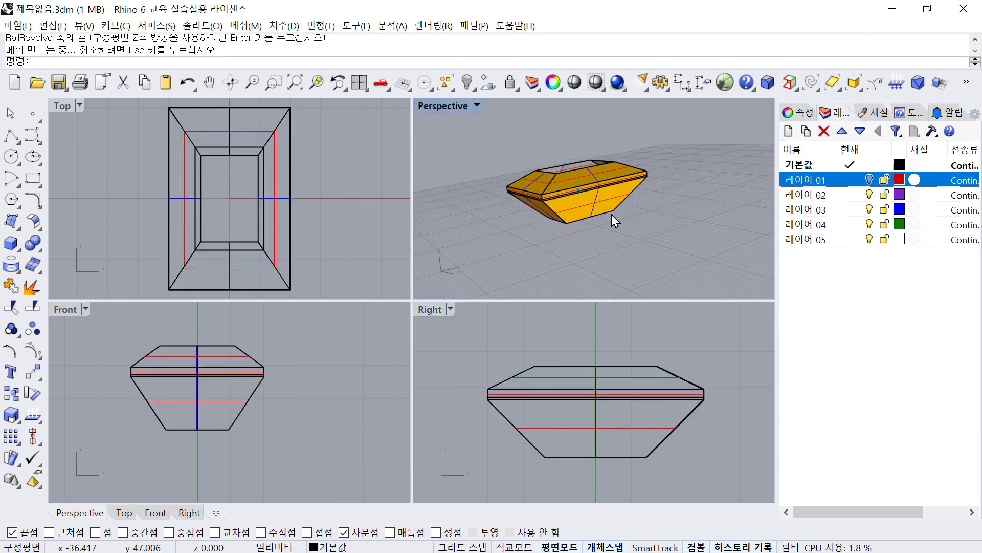
pyautogui.click(593, 210)
pyautogui.write('Cap')
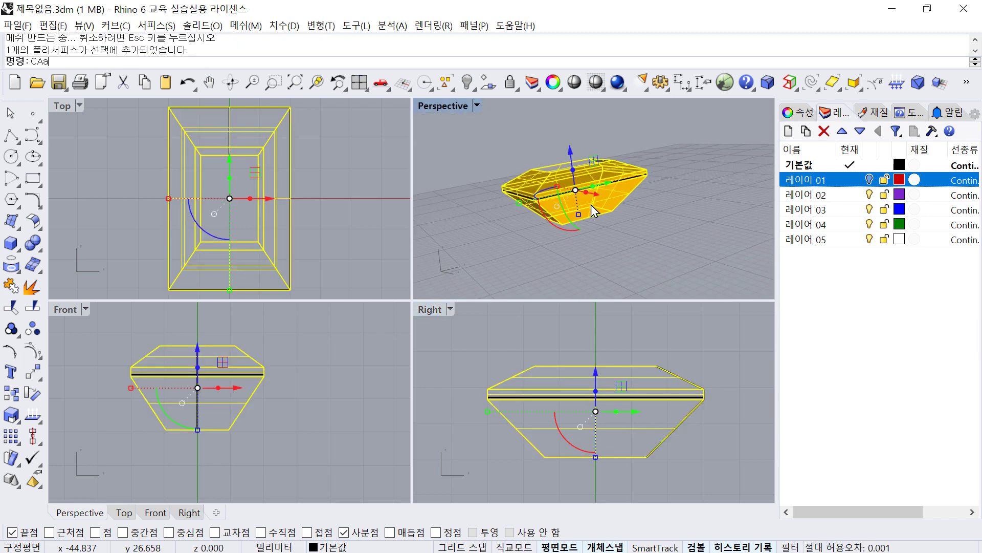
pyautogui.press('Return')
# Show all hidden objects and try to isolate the capped solid together with the setting's rectangular rails.
pyautogui.hotkey('ctrl', 'alt', 'h')
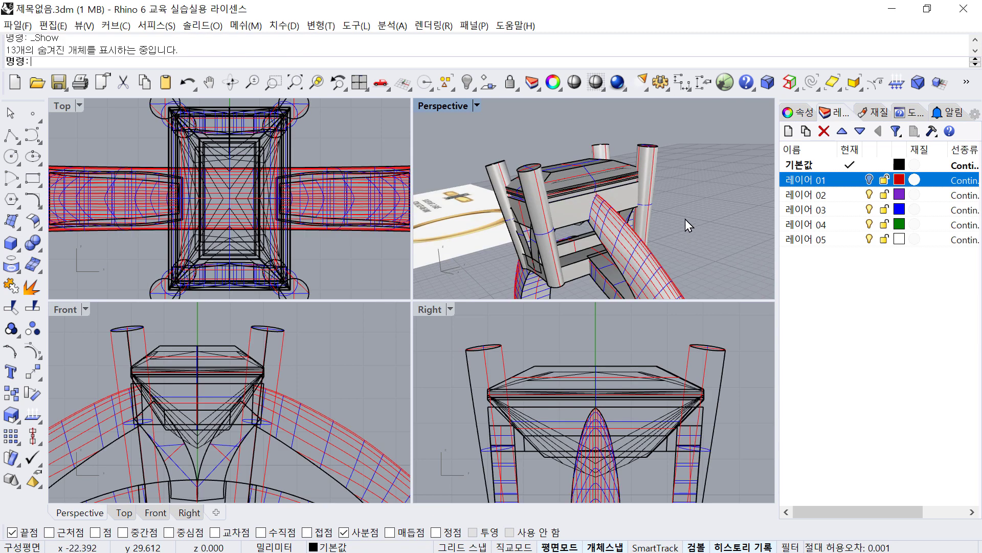
pyautogui.moveTo(686, 219); pyautogui.dragTo(591, 195, button='right')
pyautogui.click(585, 191)
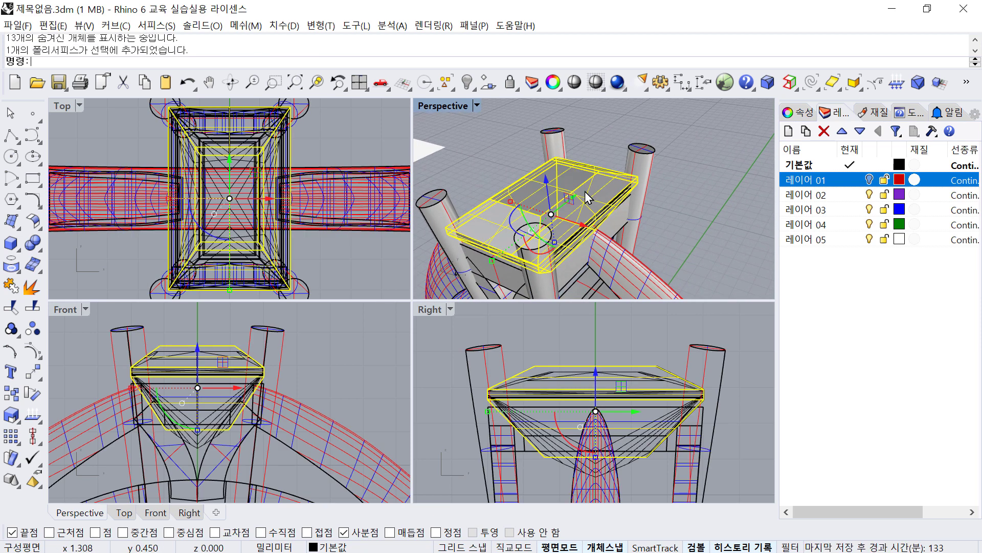
pyautogui.keyDown('shift'); pyautogui.click(618, 220); pyautogui.keyUp('shift')
pyautogui.hotkey('ctrl', 'h')
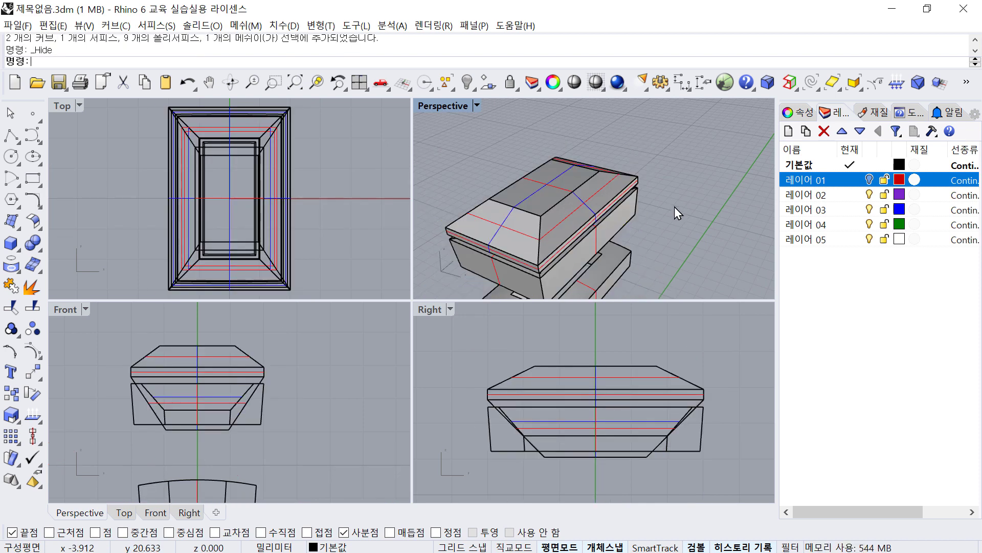
pyautogui.moveTo(644, 214); pyautogui.dragTo(701, 232, button='right')
# Show all hidden objects, then isolate the capped gemstone solid together with the four prongs.
pyautogui.hotkey('ctrl', 'alt', 'h')
pyautogui.click(582, 184)
pyautogui.keyDown('shift'); pyautogui.click(650, 158); pyautogui.keyUp('shift')
pyautogui.keyDown('shift'); pyautogui.click(562, 142); pyautogui.keyUp('shift')
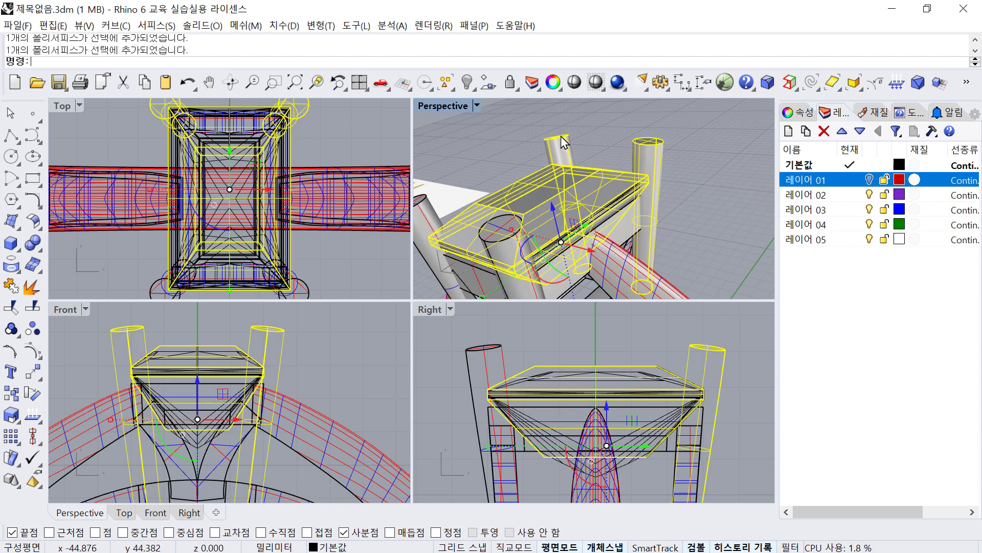
pyautogui.keyDown('shift'); pyautogui.click(509, 242); pyautogui.keyUp('shift')
pyautogui.keyDown('shift'); pyautogui.click(423, 213); pyautogui.keyUp('shift')
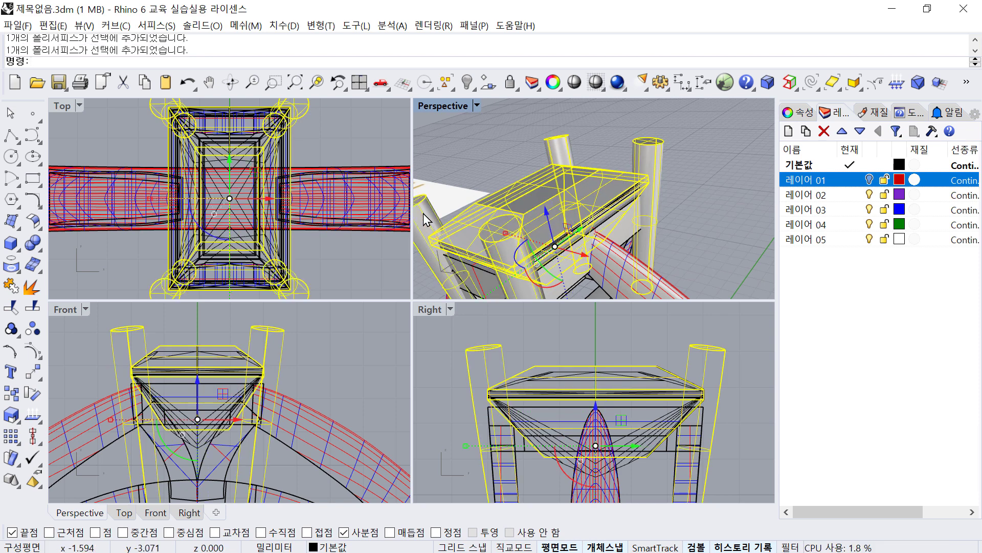
pyautogui.hotkey('ctrl', 'i')
pyautogui.hotkey('ctrl', 'h')
pyautogui.moveTo(686, 202); pyautogui.dragTo(688, 201, button='right')
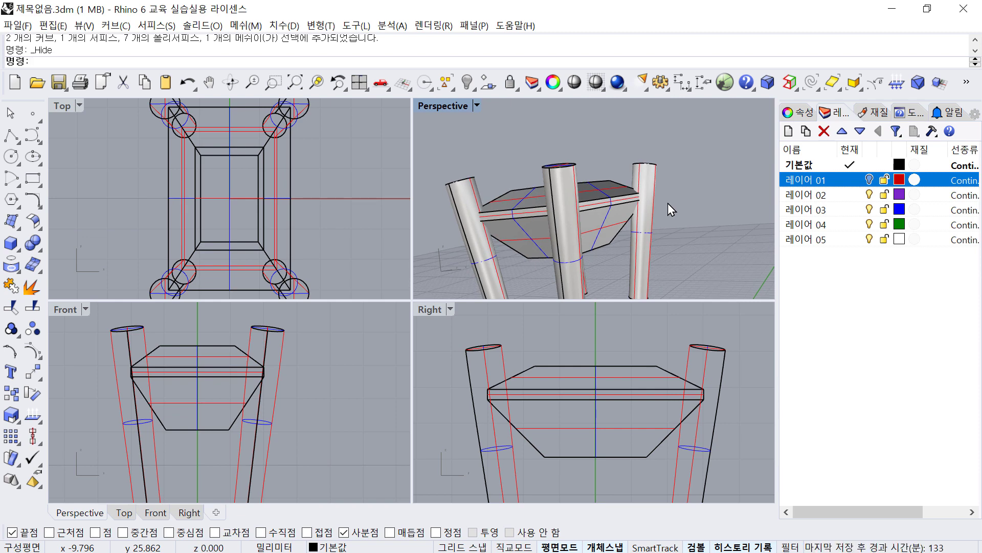
# Subtract the capped gemstone solid from all four prongs with Boolean Difference to cut the stone seats.
pyautogui.click(611, 203)
pyautogui.scroll(-7, 254, 218)
pyautogui.scroll(7, 226, 226)
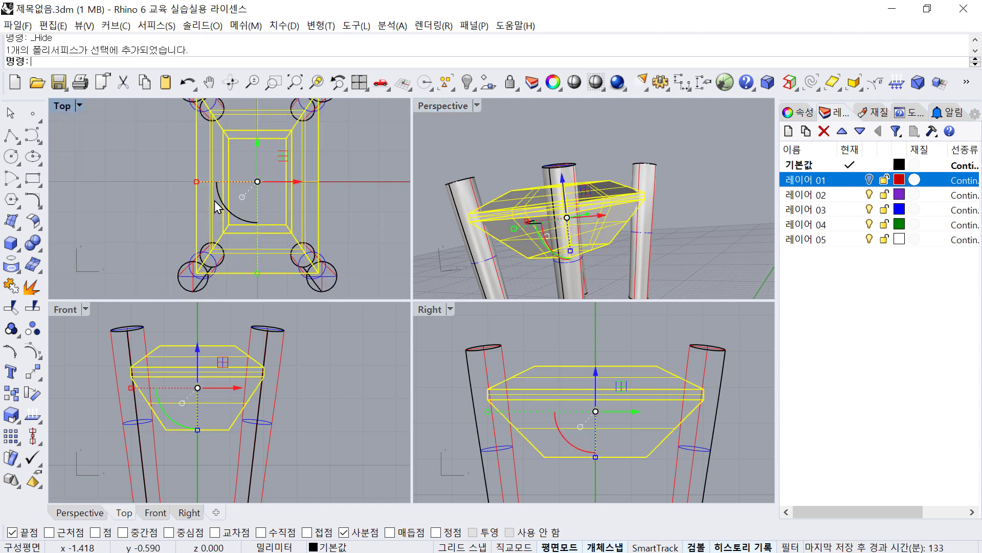
pyautogui.click(662, 231)
pyautogui.moveTo(661, 231); pyautogui.dragTo(679, 243, button='right')
pyautogui.write('B')
pyautogui.press('Return')
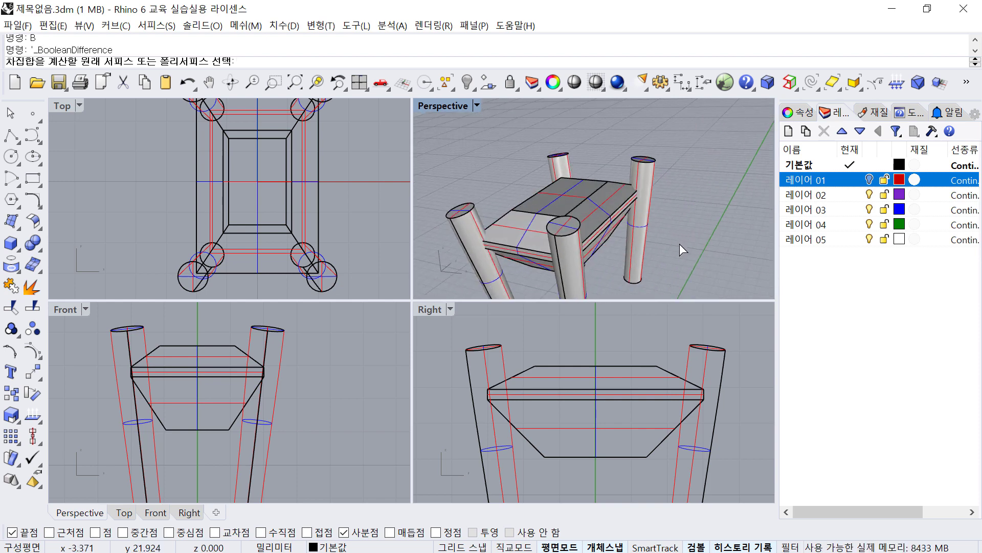
pyautogui.click(646, 168)
pyautogui.click(557, 158)
pyautogui.click(466, 216)
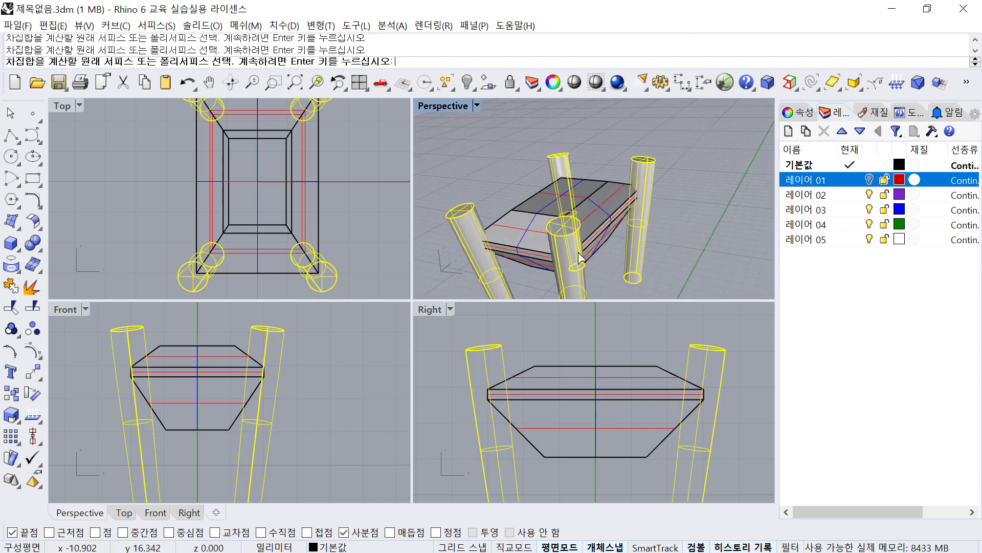
pyautogui.click(609, 210)
pyautogui.press('Return')
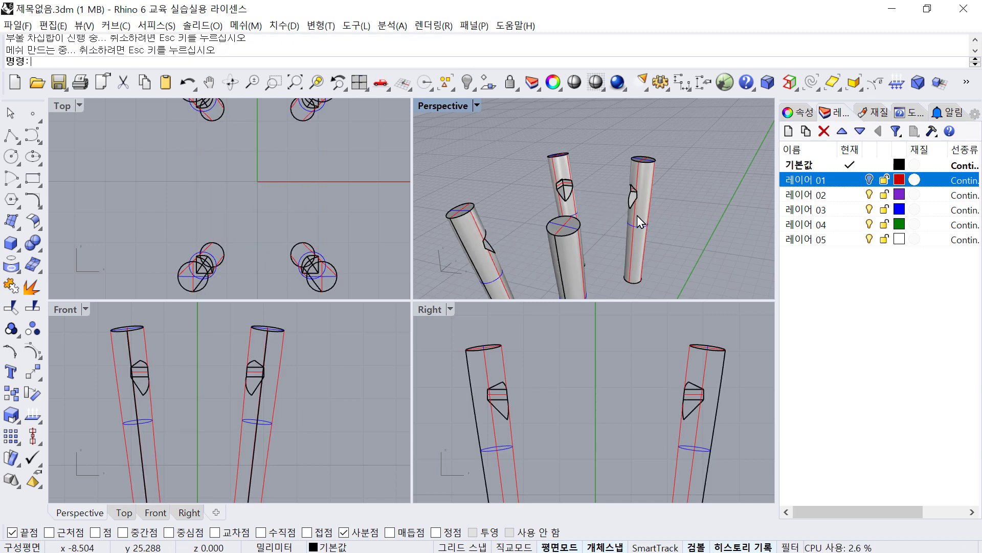
# Inspect the stone seats cut into the prongs, and show all hidden parts of the ring again.
pyautogui.scroll(10, 634, 216)
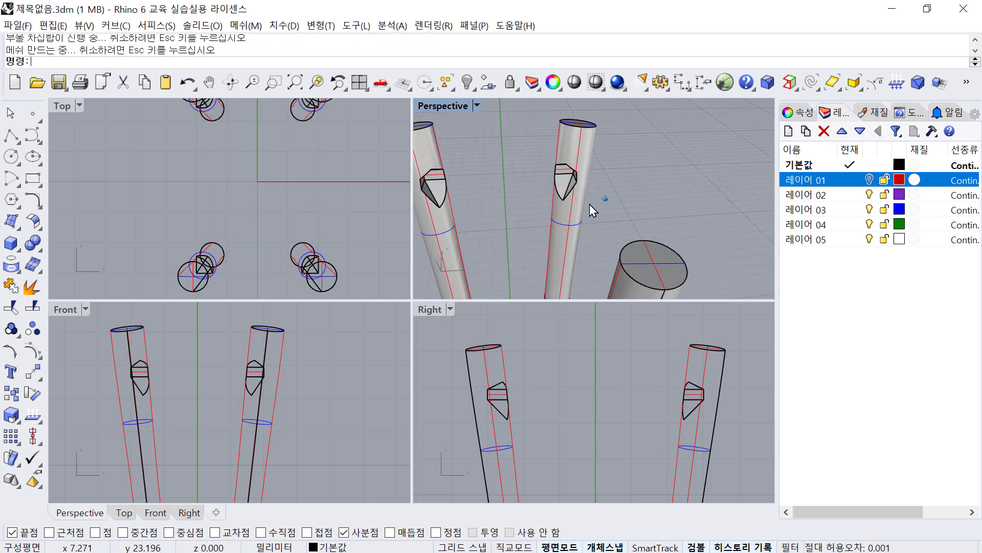
pyautogui.scroll(5, 589, 204)
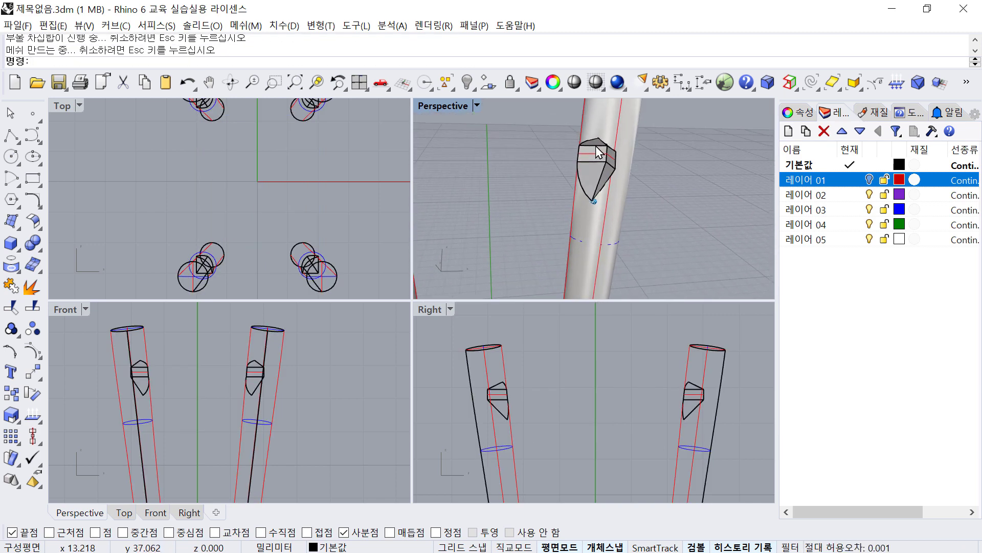
pyautogui.moveTo(596, 146); pyautogui.dragTo(591, 193, button='right')
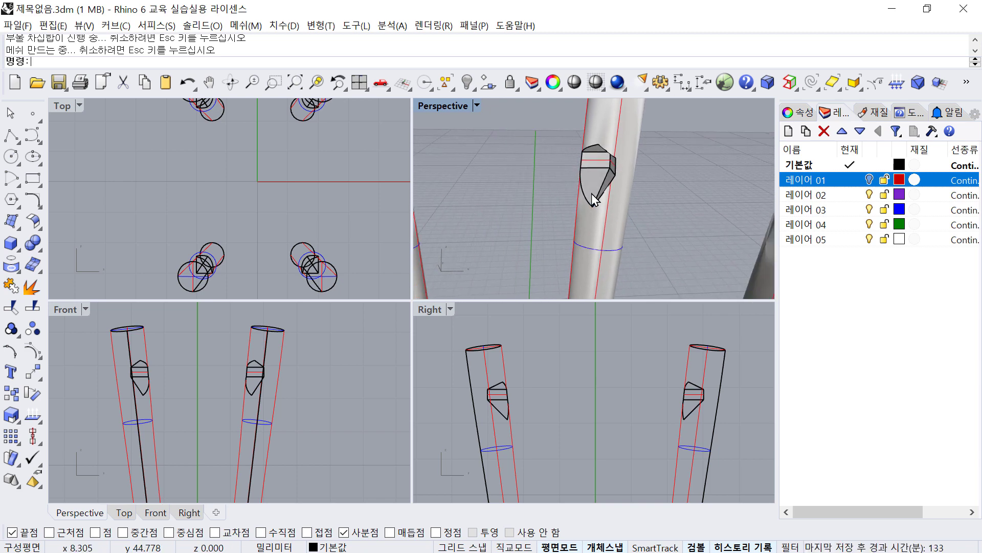
pyautogui.scroll(-10, 662, 190)
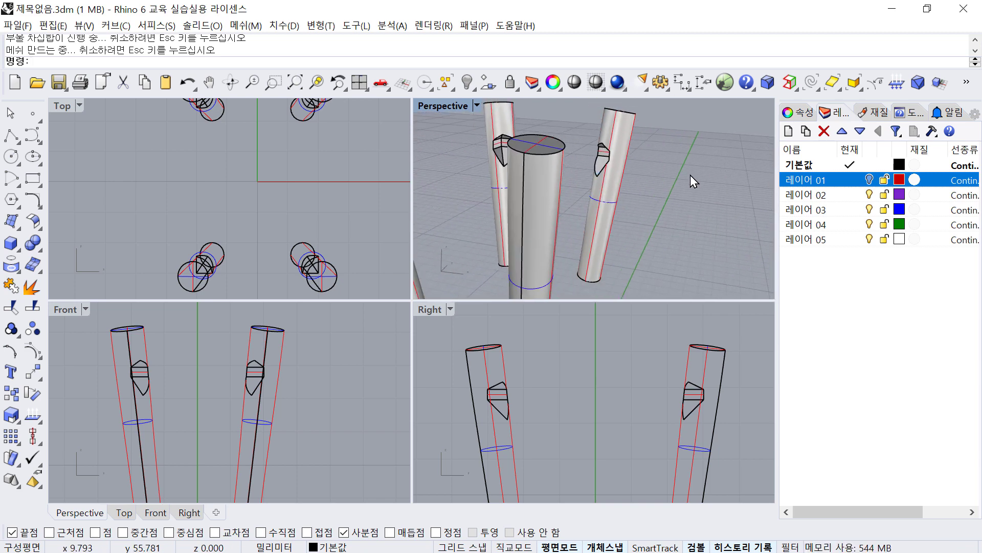
pyautogui.hotkey('ctrl', 'shift', 'g')
pyautogui.press('Return')
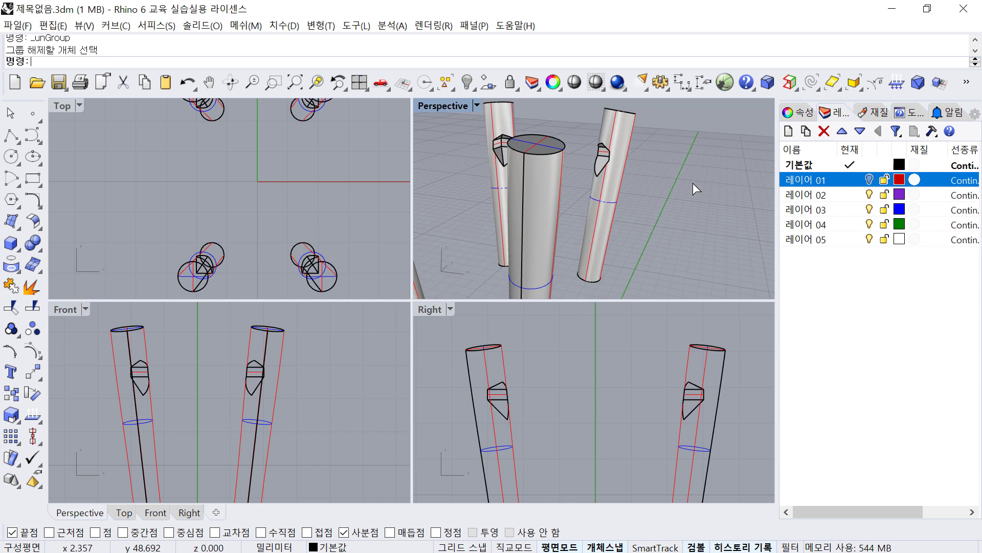
pyautogui.hotkey('ctrl', 'alt', 'h')
pyautogui.scroll(5, 699, 185)
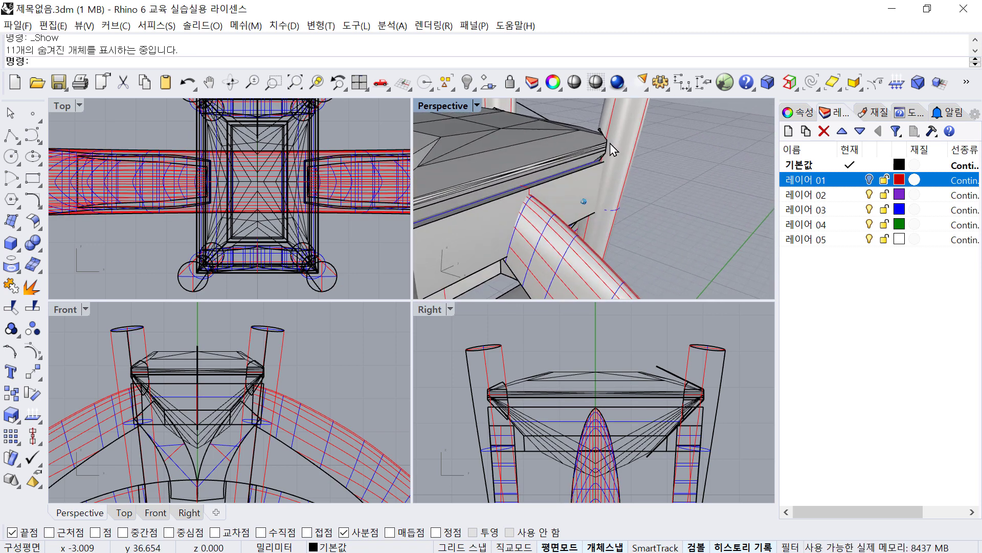
pyautogui.scroll(-8, 668, 171)
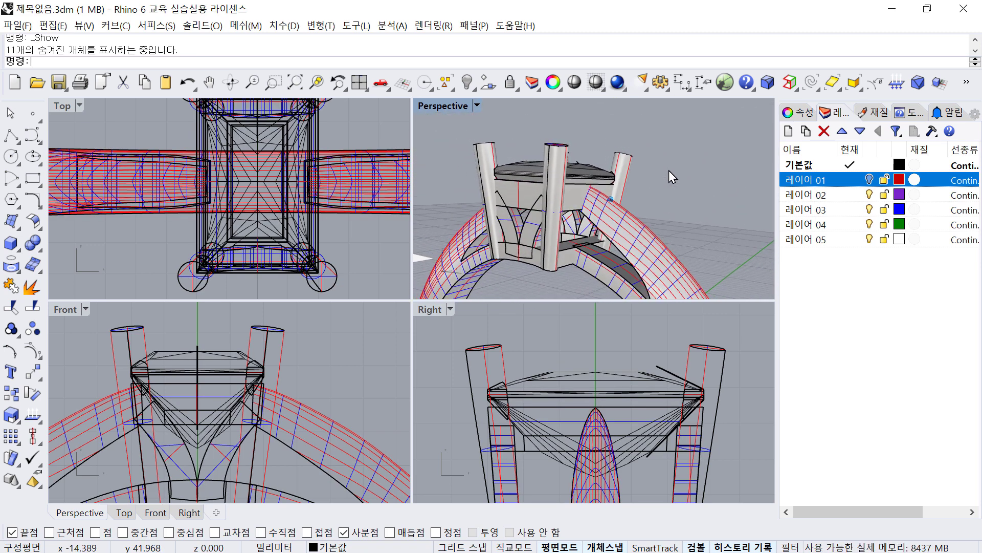
# Move the reference picture beside the ring to layer 레이어 02 and turn that layer off.
pyautogui.scroll(-5, 669, 171)
pyautogui.click(477, 237)
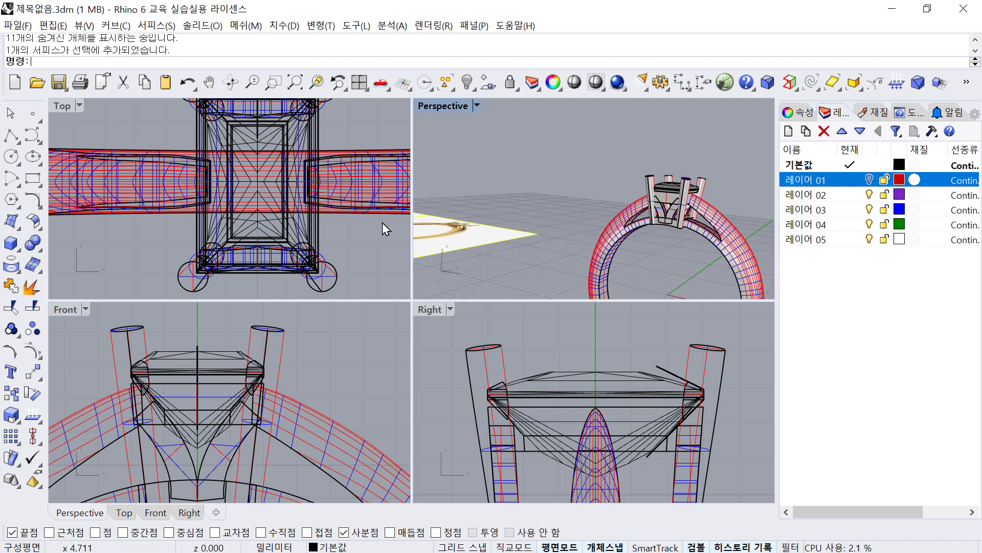
pyautogui.rightClick(845, 195)
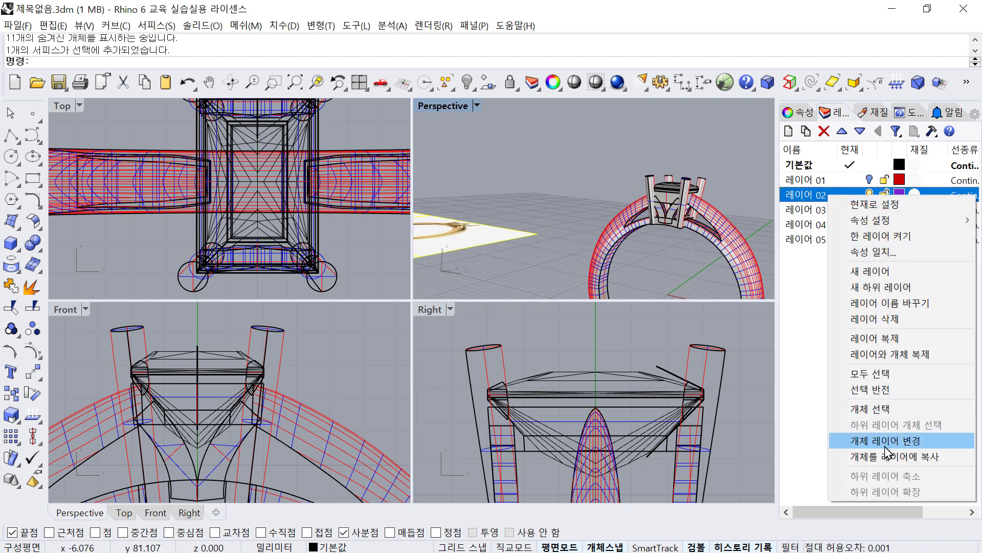
pyautogui.click(870, 439)
pyautogui.click(452, 234)
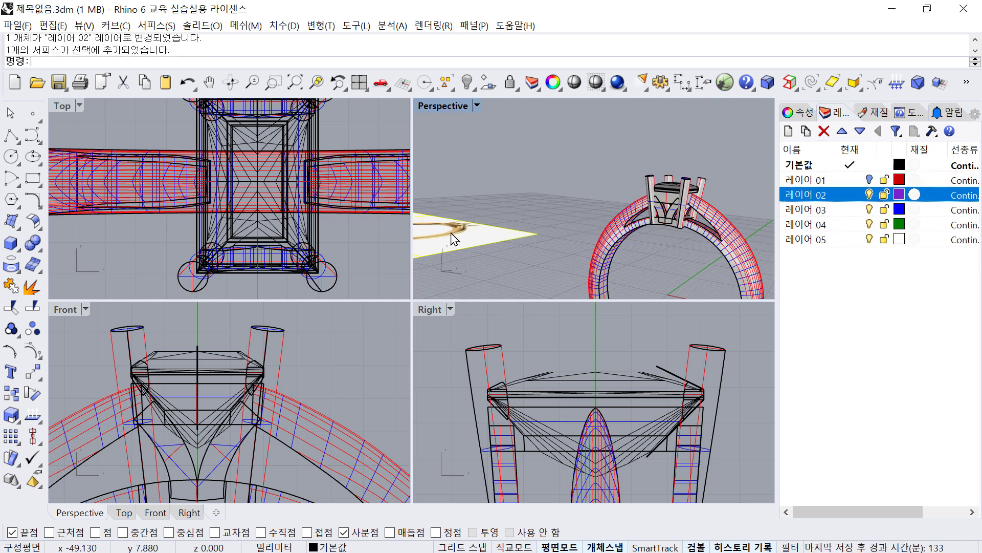
pyautogui.rightClick(807, 200)
pyautogui.click(870, 443)
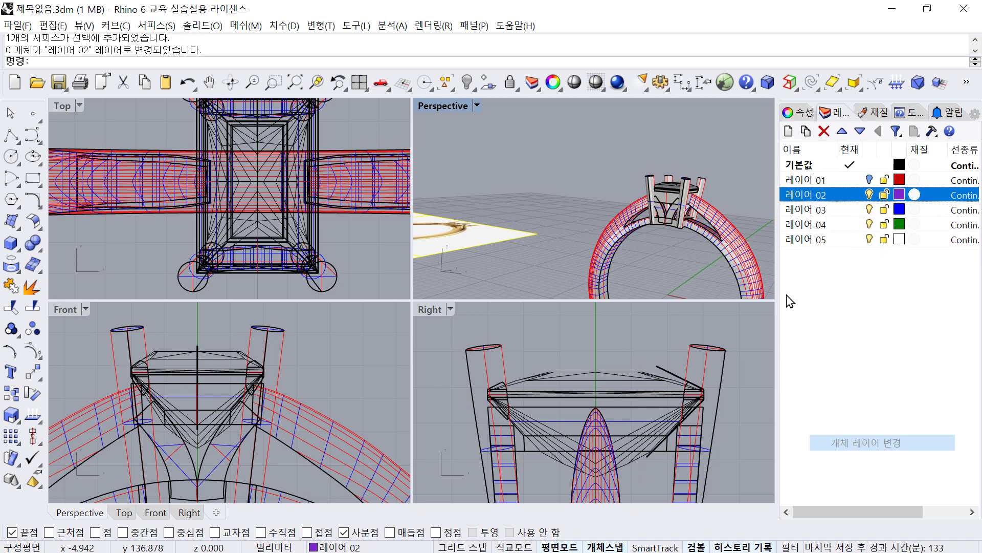
pyautogui.click(868, 194)
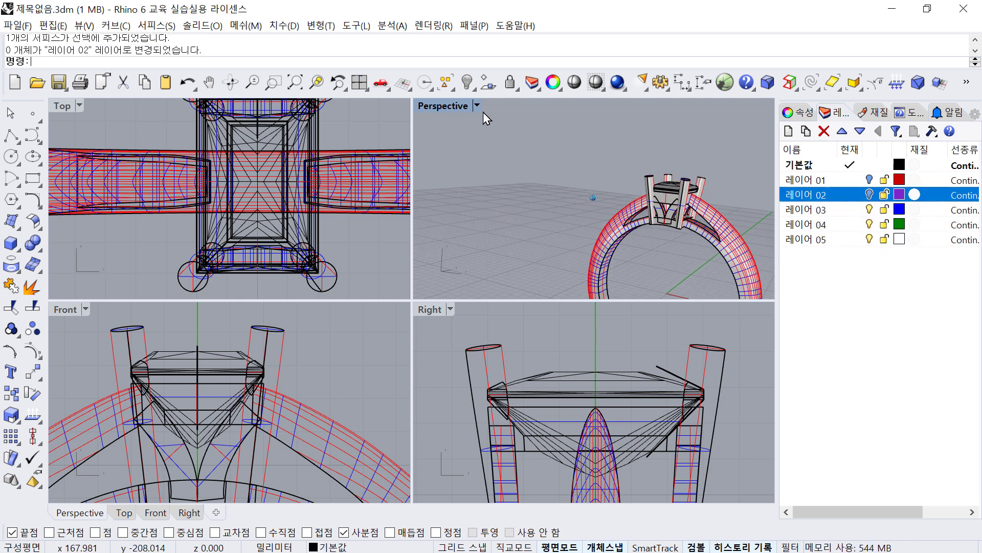
# Maximize the Perspective viewport and set its display mode to Rendered (렌더링).
pyautogui.doubleClick(455, 106)
pyautogui.click(111, 105)
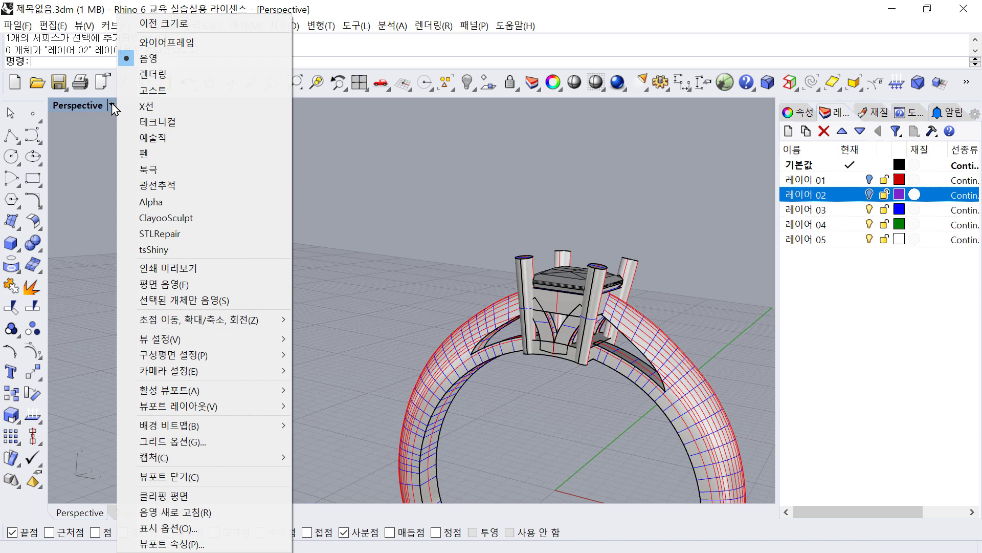
pyautogui.click(153, 74)
pyautogui.moveTo(347, 174); pyautogui.dragTo(890, 87, button='right')
pyautogui.click(966, 82)
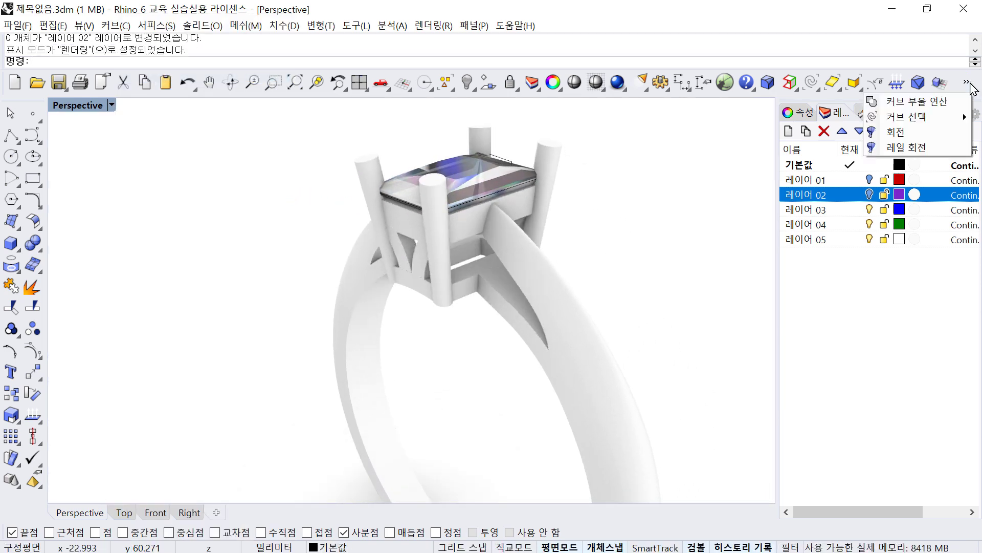
pyautogui.click(917, 116)
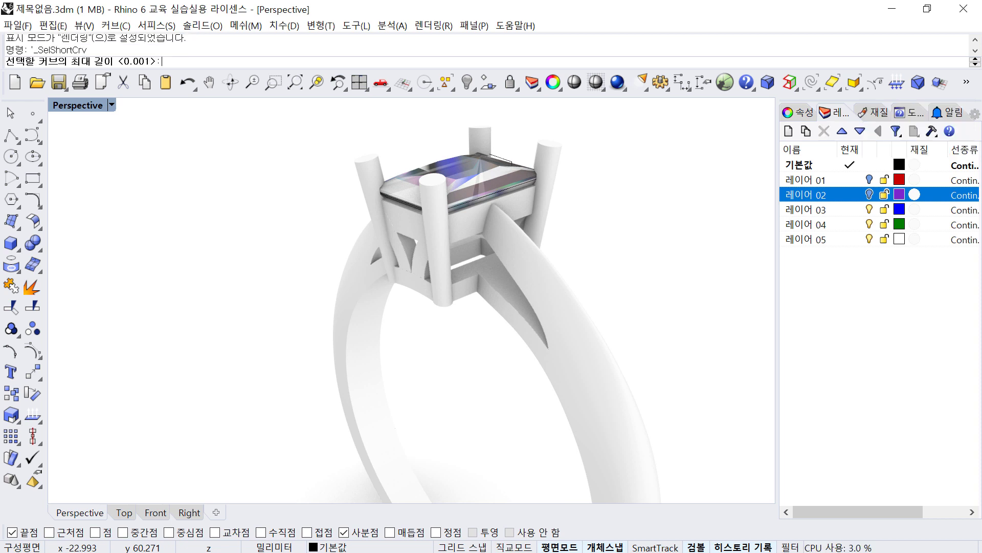
pyautogui.click(966, 83)
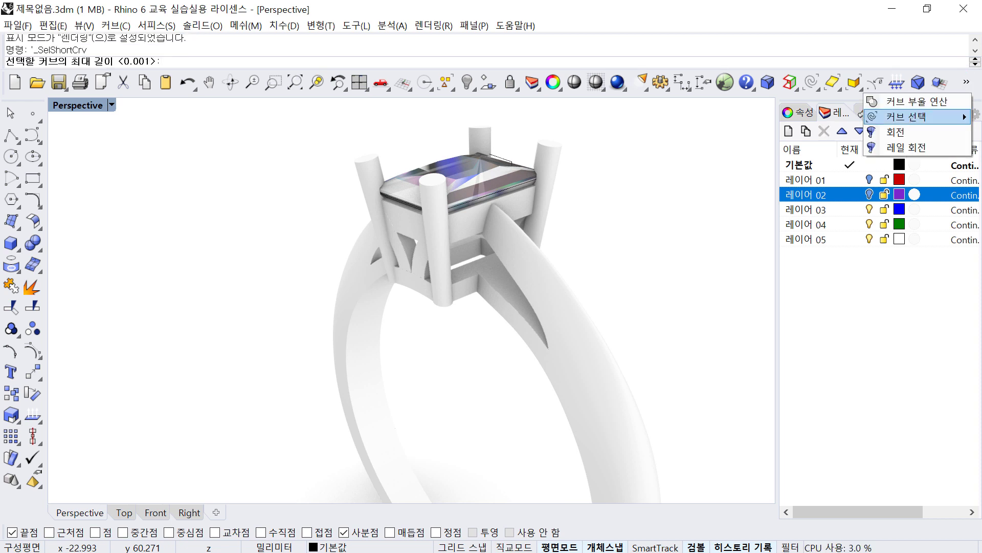
pyautogui.click(907, 117)
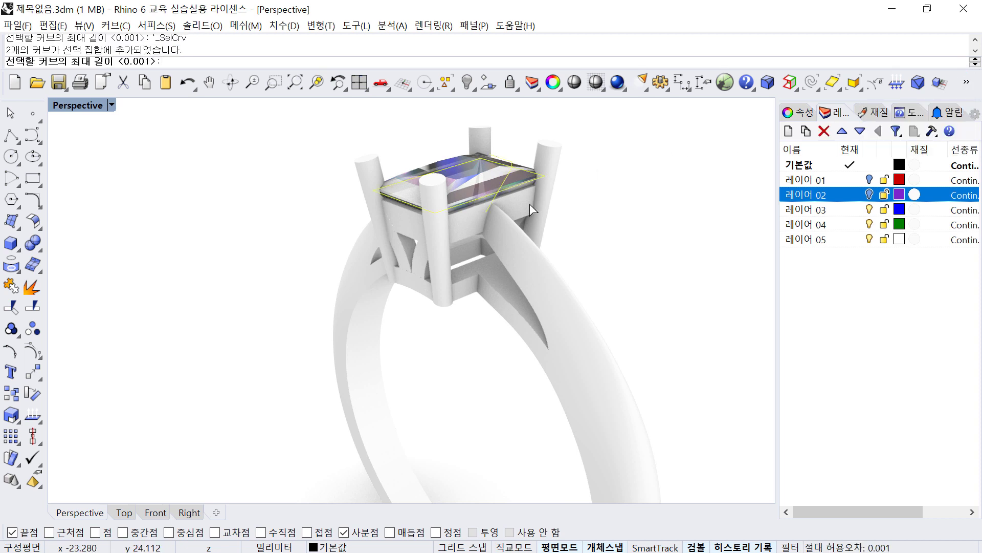
pyautogui.press('Return')
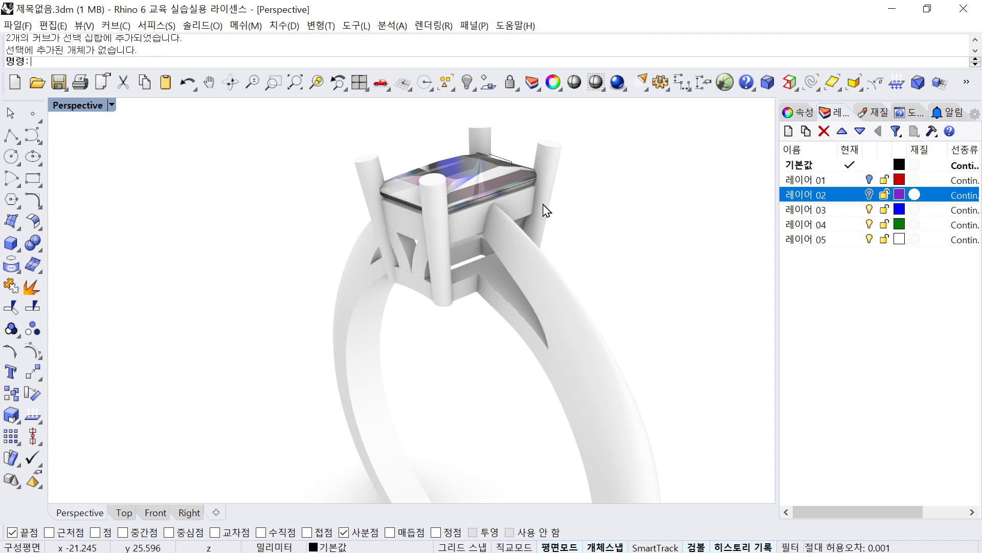
# Select all curves with SelCrv and delete the leftover construction curves around the gemstone.
pyautogui.click(448, 91)
pyautogui.click(512, 218)
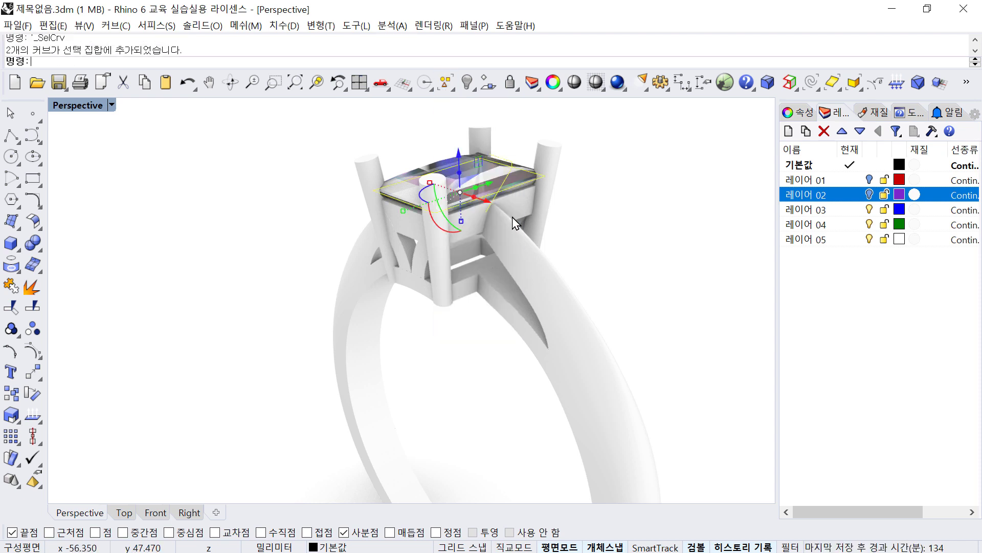
pyautogui.press('Delete')
pyautogui.moveTo(563, 213); pyautogui.dragTo(602, 188, button='right')
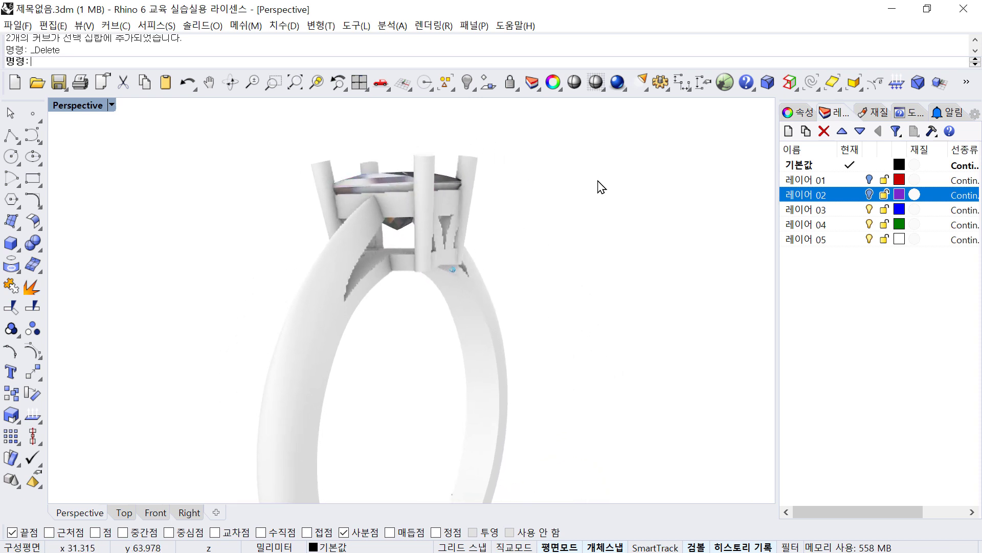